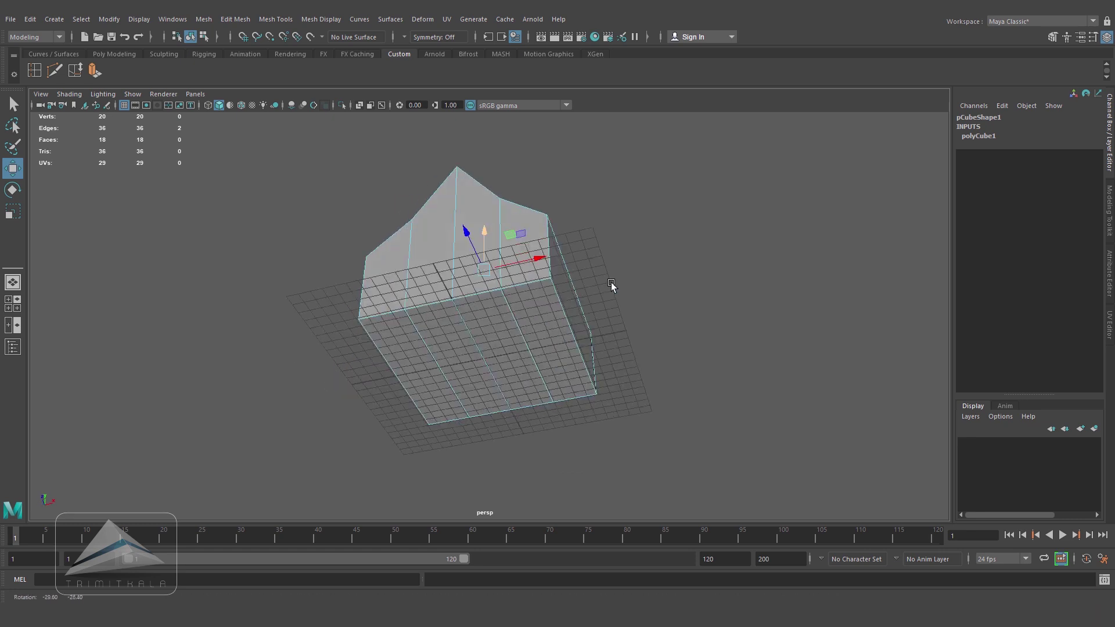
# - Scale the base of the house inward so its walls taper toward the ground
pyautogui.click(559, 322)
pyautogui.keyDown('shift'); pyautogui.click(470, 348); pyautogui.keyUp('shift')
pyautogui.keyDown('shift'); pyautogui.click(414, 325); pyautogui.keyUp('shift')
pyautogui.press('r')
pyautogui.moveTo(490, 336)
pyautogui.mouseDown()
pyautogui.moveTo(475, 338)
pyautogui.moveTo(550, 373)
pyautogui.moveTo(490, 393)
pyautogui.moveTo(477, 379)
pyautogui.moveTo(590, 377)
pyautogui.moveTo(694, 340)
pyautogui.moveTo(597, 368)
pyautogui.mouseUp()
pyautogui.click(694, 341)
pyautogui.hotkey('alt', 'x')
pyautogui.hotkey('alt', 'x')
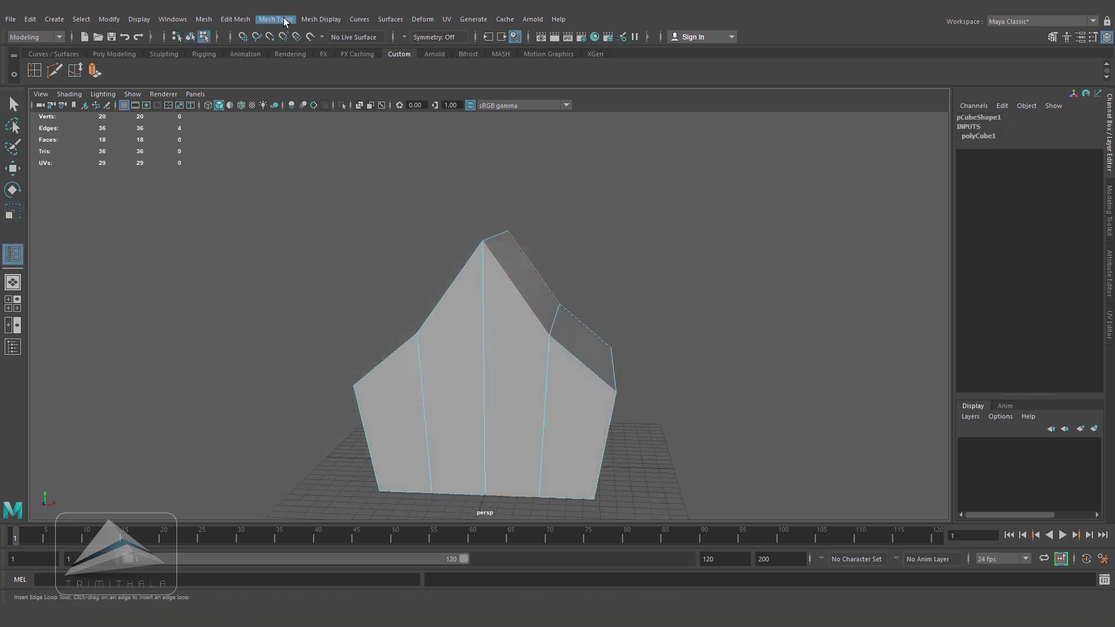
# - Add offset edge loops on both sides of the central lengthwise edge running over the roof ridge
pyautogui.click(275, 19)
pyautogui.click(337, 142)
pyautogui.keyDown('alt'); pyautogui.moveTo(585, 236); pyautogui.dragTo(497, 256); pyautogui.keyUp('alt')
pyautogui.keyDown('alt'); pyautogui.moveTo(588, 217); pyautogui.dragTo(527, 236); pyautogui.keyUp('alt')
pyautogui.keyDown('alt'); pyautogui.moveTo(528, 236); pyautogui.dragTo(570, 224); pyautogui.keyUp('alt')
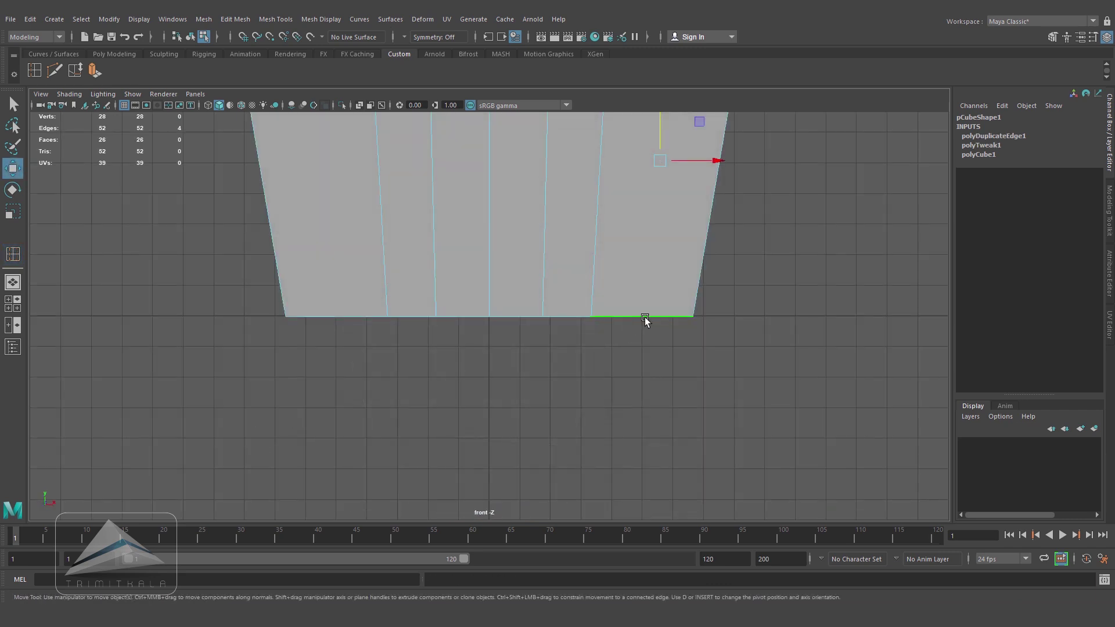
# - Spread the lower roof-bend vertices outward and lower them in the front view, and select the upper roof-bend vertices
pyautogui.scroll(-5, 645, 321)
pyautogui.moveTo(579, 261); pyautogui.dragTo(523, 259, button='right')
pyautogui.click(595, 255)
pyautogui.moveTo(578, 242); pyautogui.dragTo(613, 269)
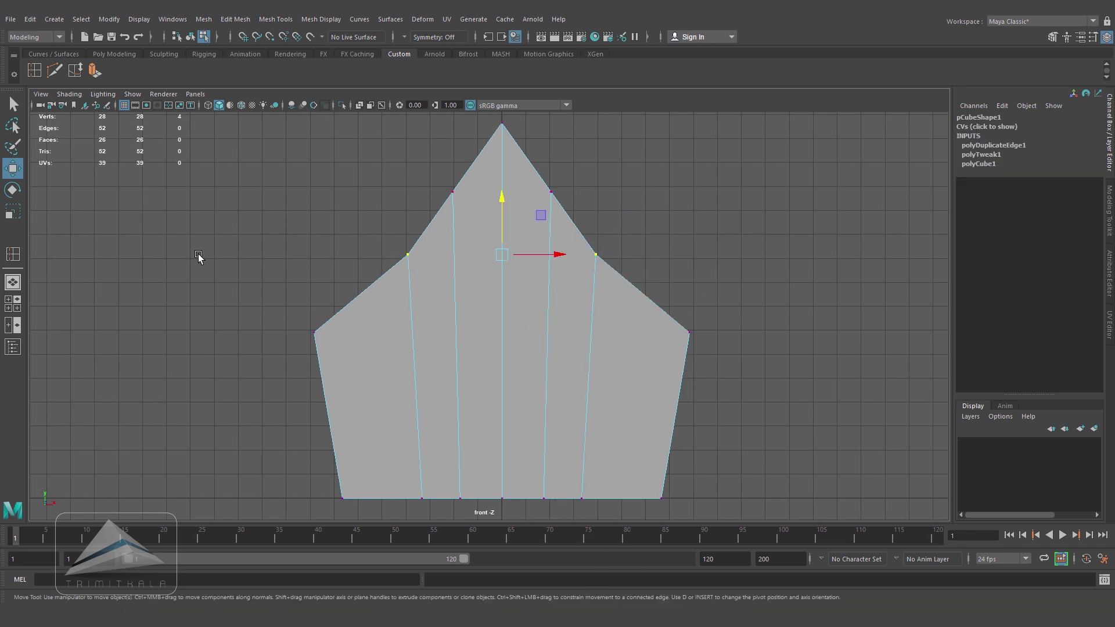
pyautogui.press('r')
pyautogui.moveTo(549, 250); pyautogui.dragTo(567, 256)
pyautogui.press('w')
pyautogui.moveTo(502, 205); pyautogui.dragTo(502, 234)
pyautogui.moveTo(441, 184); pyautogui.dragTo(466, 202)
pyautogui.click(556, 192)
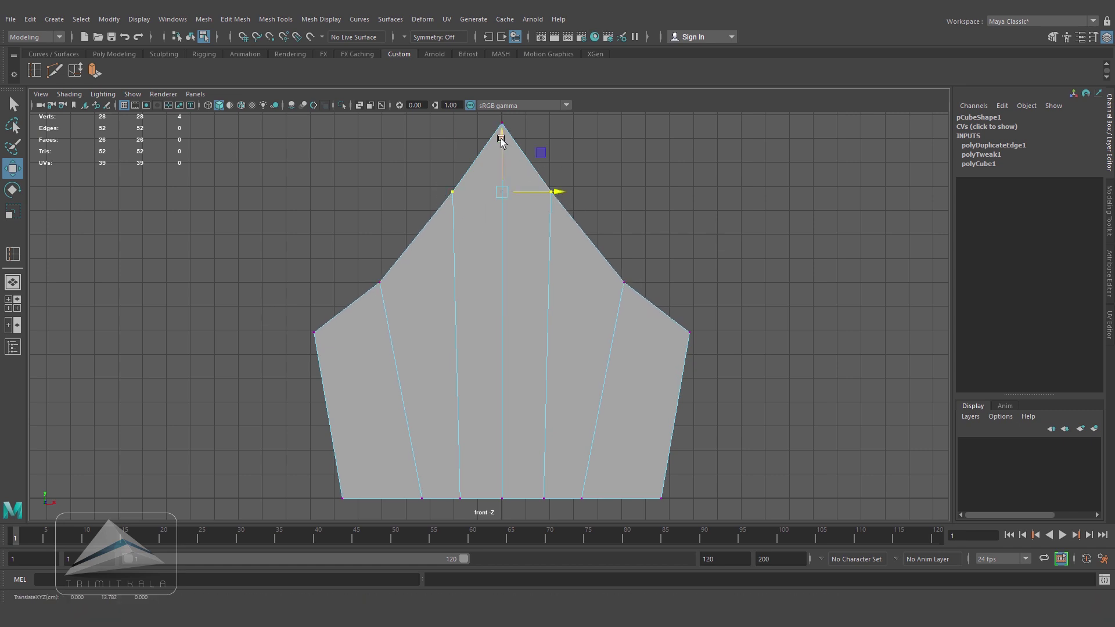
# - Insert an edge loop around the house at the middle of its length
pyautogui.press('space')
pyautogui.press('space')
pyautogui.keyDown('alt'); pyautogui.moveTo(632, 236); pyautogui.dragTo(562, 246); pyautogui.keyUp('alt')
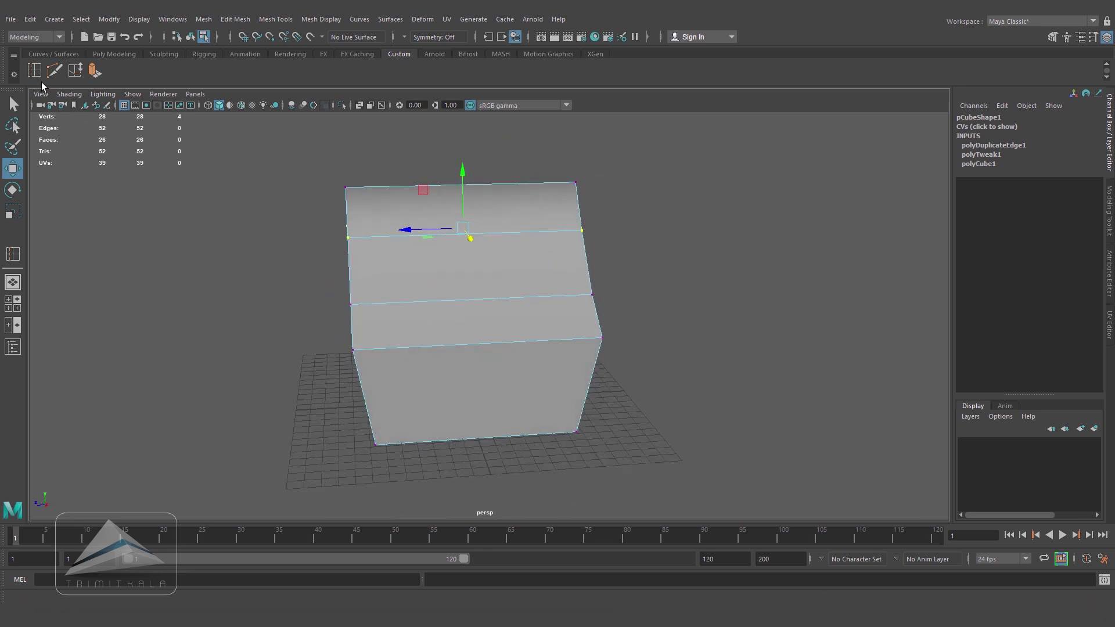
pyautogui.click(35, 71)
pyautogui.moveTo(466, 234); pyautogui.dragTo(471, 238)
# - Add offset edge loops on both sides of the new middle loop
pyautogui.click(275, 20)
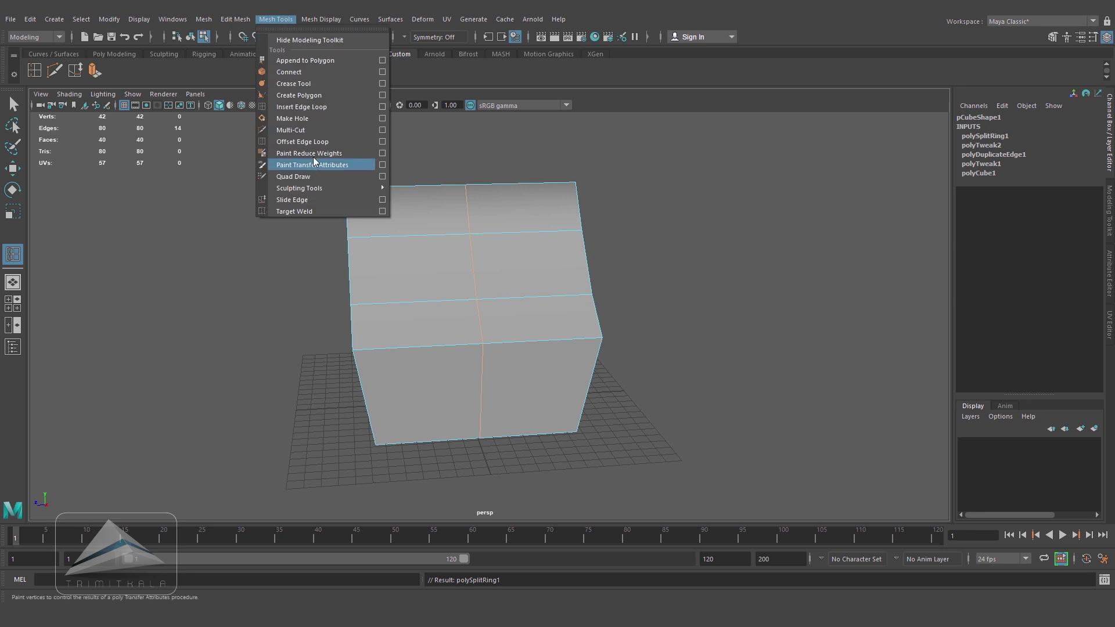
pyautogui.click(313, 141)
pyautogui.moveTo(468, 210); pyautogui.dragTo(465, 207)
pyautogui.press('w')
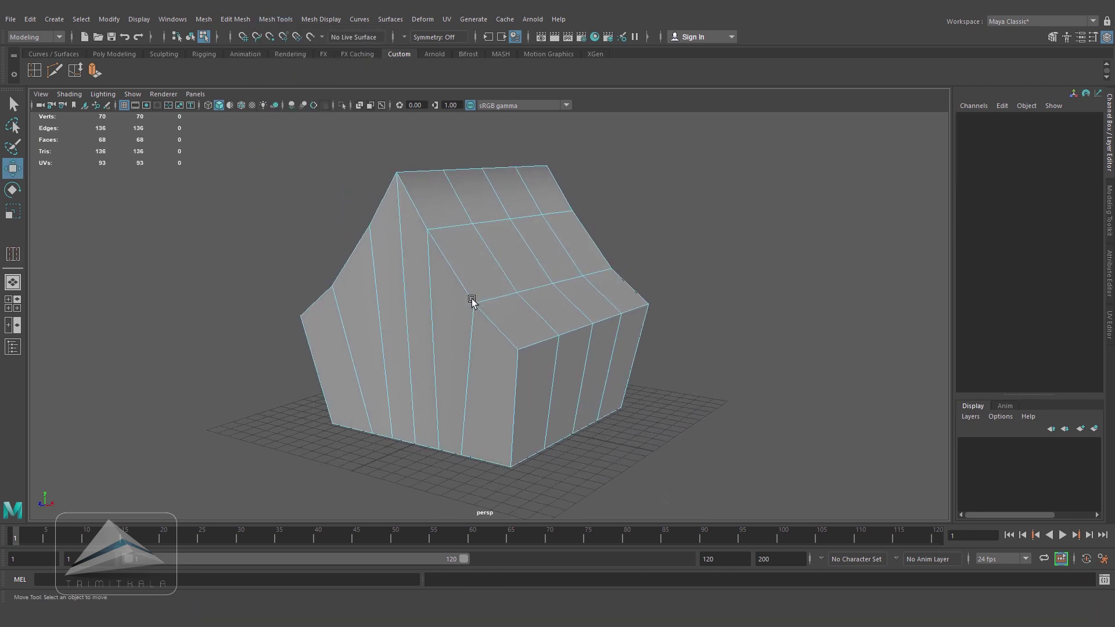
# - Select all faces of both gable ends and extract them from the house body
pyautogui.keyDown('alt'); pyautogui.moveTo(552, 382); pyautogui.dragTo(626, 342); pyautogui.keyUp('alt')
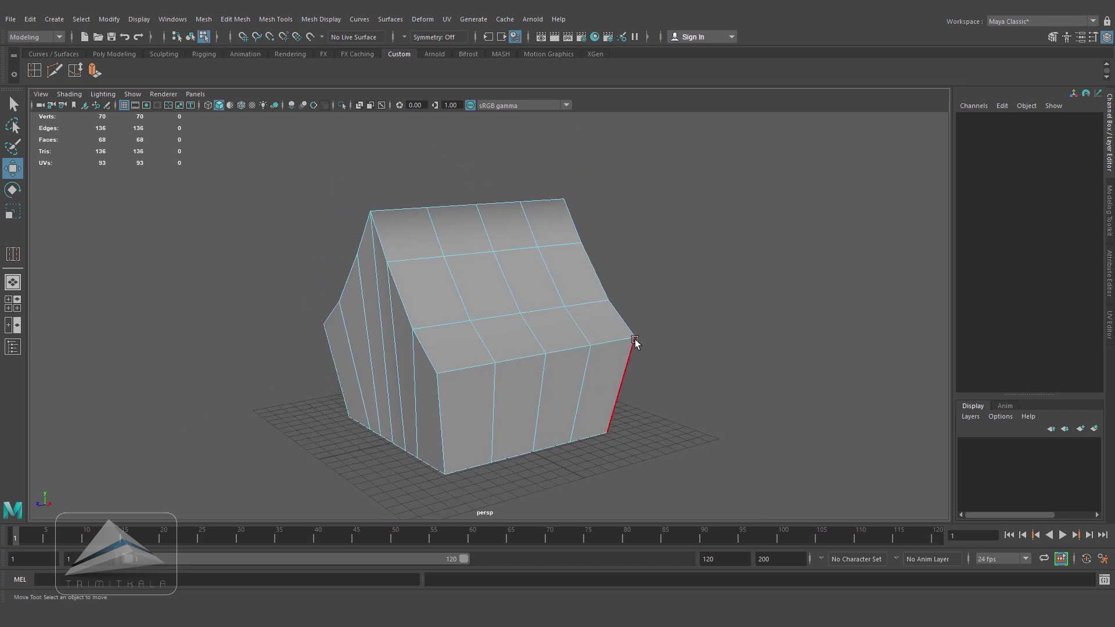
pyautogui.keyDown('alt'); pyautogui.moveTo(651, 385); pyautogui.dragTo(664, 379); pyautogui.keyUp('alt')
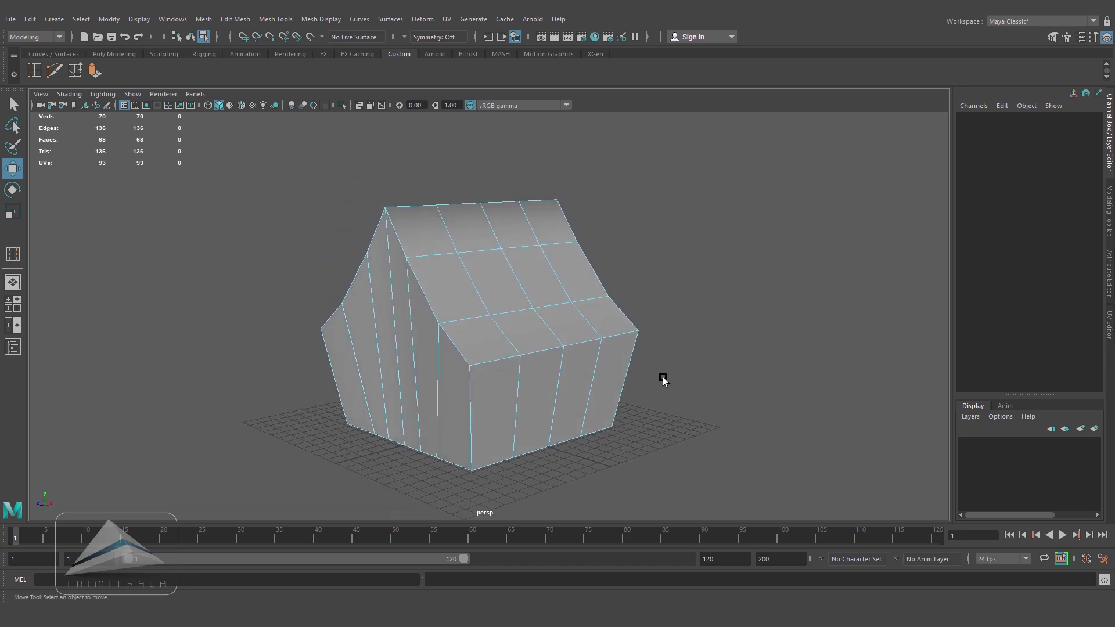
pyautogui.moveTo(511, 259); pyautogui.dragTo(505, 293, button='right')
pyautogui.keyDown('alt'); pyautogui.moveTo(506, 293); pyautogui.dragTo(409, 401); pyautogui.keyUp('alt')
pyautogui.click(485, 356)
pyautogui.keyDown('shift'); pyautogui.click(461, 358); pyautogui.keyUp('shift')
pyautogui.keyDown('shift'); pyautogui.click(434, 360); pyautogui.keyUp('shift')
pyautogui.keyDown('shift'); pyautogui.click(405, 362); pyautogui.keyUp('shift')
pyautogui.keyDown('shift'); pyautogui.click(373, 366); pyautogui.keyUp('shift')
pyautogui.keyDown('shift'); pyautogui.click(409, 402); pyautogui.keyUp('shift')
pyautogui.keyDown('shift'); pyautogui.click(438, 384); pyautogui.keyUp('shift')
pyautogui.keyDown('shift'); pyautogui.click(470, 368); pyautogui.keyUp('shift')
pyautogui.keyDown('shift'); pyautogui.click(511, 359); pyautogui.keyUp('shift')
pyautogui.keyDown('shift'); pyautogui.click(532, 360); pyautogui.keyUp('shift')
pyautogui.keyDown('shift'); pyautogui.click(565, 365); pyautogui.keyUp('shift')
pyautogui.keyDown('alt'); pyautogui.moveTo(500, 394); pyautogui.dragTo(643, 383); pyautogui.keyUp('alt')
pyautogui.click(206, 23)
pyautogui.moveTo(245, 20)
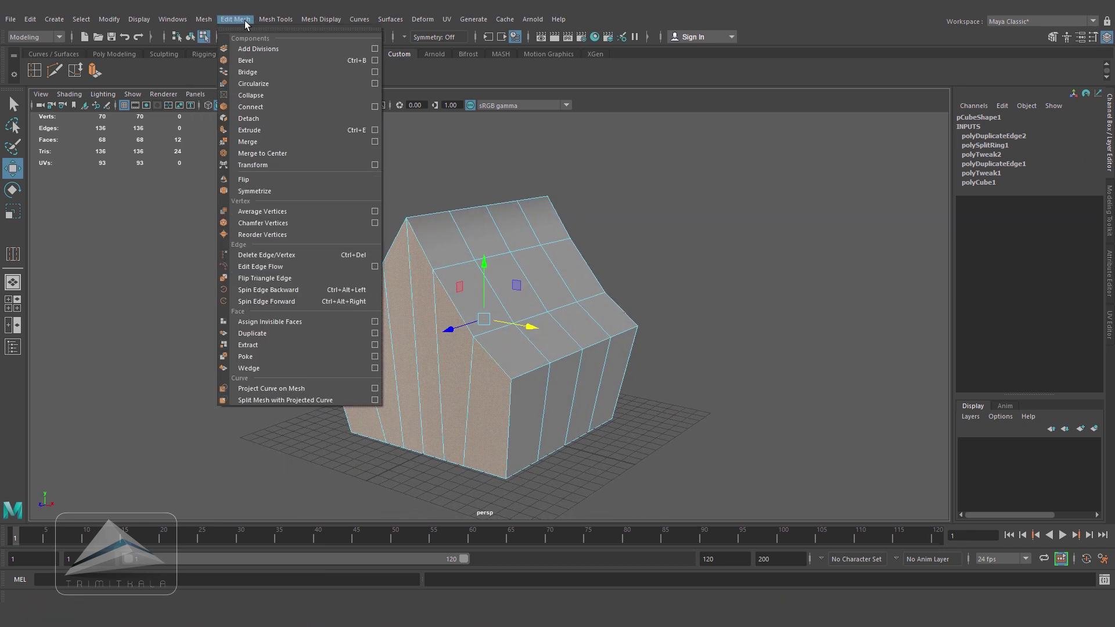
pyautogui.click(270, 353)
pyautogui.click(720, 254)
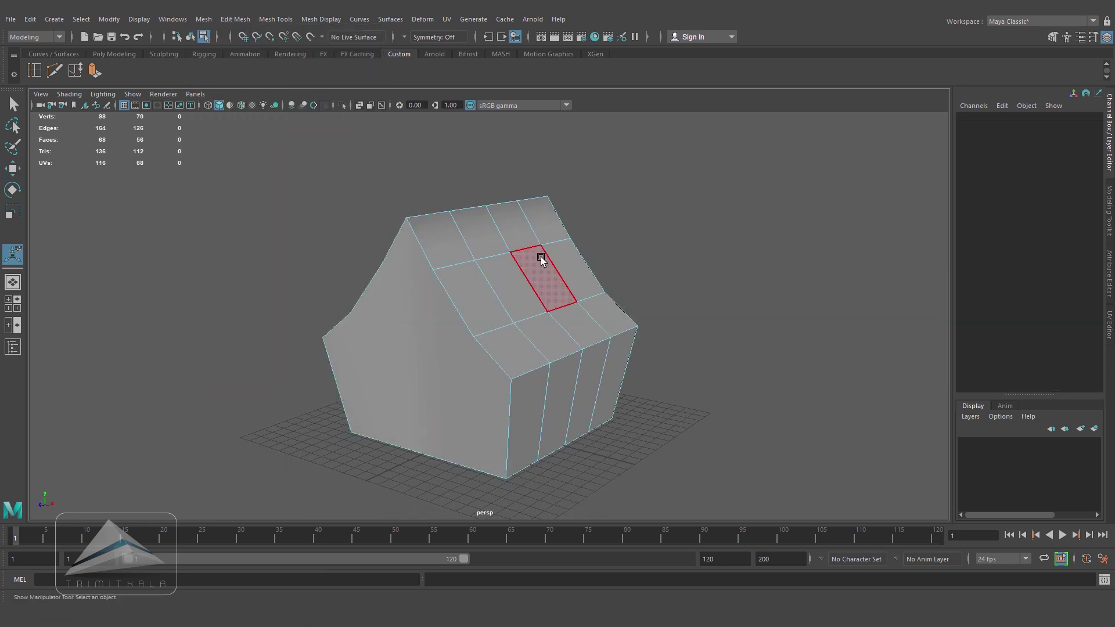
# - Extract the faces of one roof slope and the opposite side wall as separate meshes
pyautogui.moveTo(543, 263); pyautogui.dragTo(543, 309, button='right')
pyautogui.keyDown('alt'); pyautogui.moveTo(559, 300); pyautogui.dragTo(506, 308); pyautogui.keyUp('alt')
pyautogui.keyDown('shift'); pyautogui.click(406, 251); pyautogui.keyUp('shift')
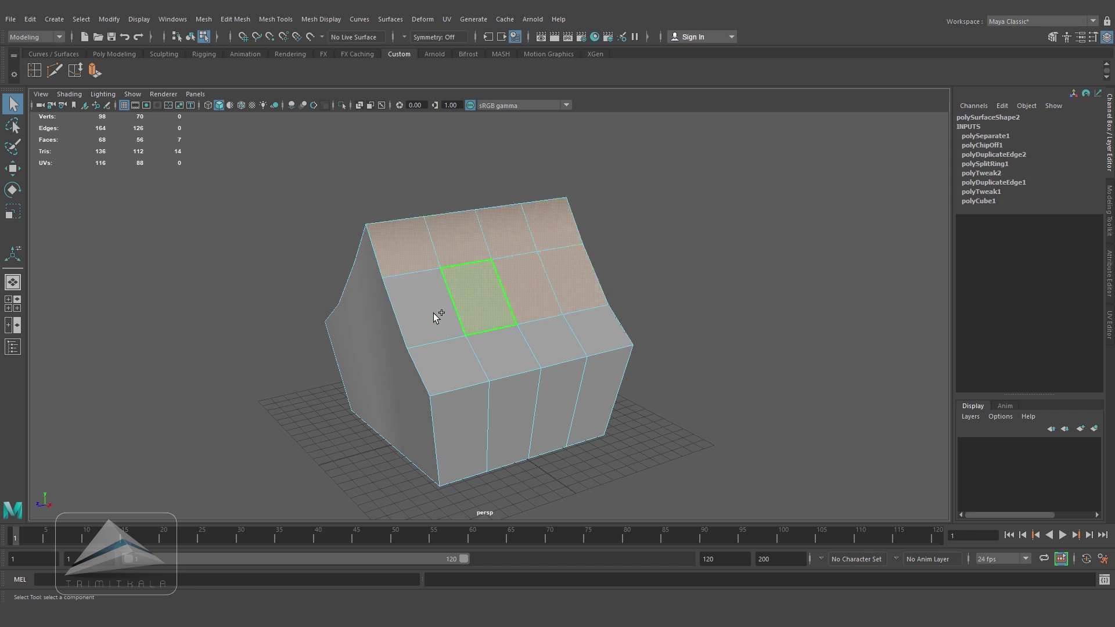
pyautogui.keyDown('shift'); pyautogui.moveTo(543, 347); pyautogui.dragTo(604, 333); pyautogui.keyUp('shift')
pyautogui.keyDown('alt'); pyautogui.moveTo(465, 363); pyautogui.dragTo(601, 327); pyautogui.keyUp('alt')
pyautogui.keyDown('shift'); pyautogui.moveTo(390, 395); pyautogui.dragTo(557, 360); pyautogui.keyUp('shift')
pyautogui.keyDown('alt'); pyautogui.moveTo(667, 331); pyautogui.dragTo(494, 336); pyautogui.keyUp('alt')
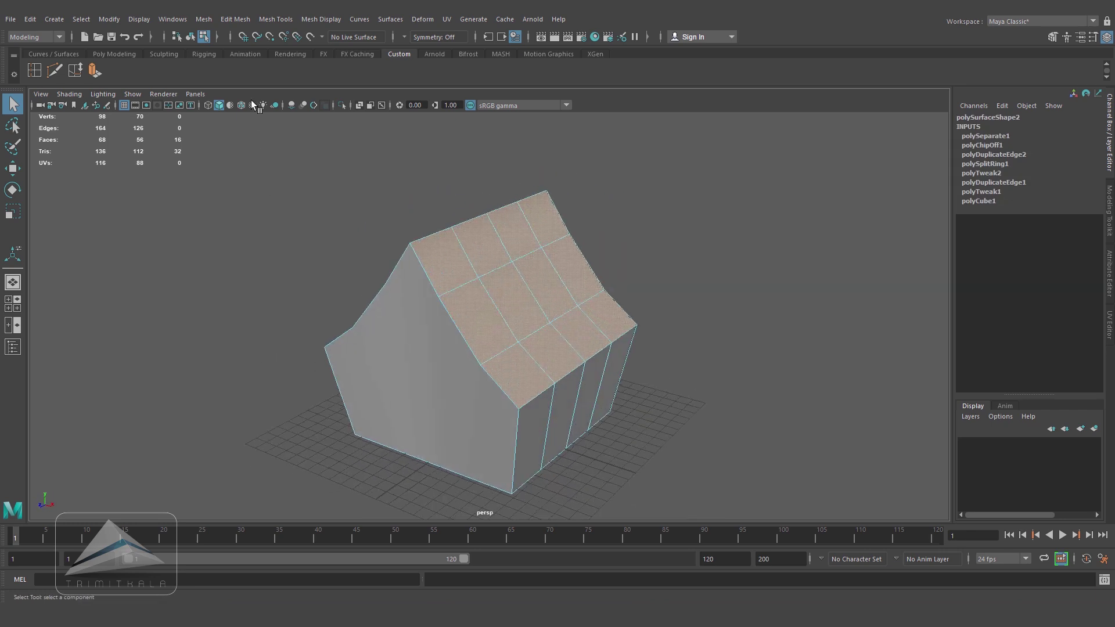
pyautogui.click(234, 19)
pyautogui.click(263, 345)
pyautogui.click(601, 444)
# - Select the four faces of the remaining attached side wall and extract them as a separate mesh
pyautogui.keyDown('alt'); pyautogui.moveTo(592, 418); pyautogui.dragTo(691, 377); pyautogui.keyUp('alt')
pyautogui.rightClick(464, 291)
pyautogui.moveTo(465, 292); pyautogui.dragTo(542, 271, button='right')
pyautogui.press('q')
pyautogui.click(469, 308)
pyautogui.keyDown('alt'); pyautogui.moveTo(647, 424); pyautogui.dragTo(437, 300); pyautogui.keyUp('alt')
pyautogui.moveTo(529, 296); pyautogui.dragTo(532, 333, button='right')
pyautogui.moveTo(458, 378); pyautogui.dragTo(601, 371)
pyautogui.click(235, 20)
pyautogui.click(273, 342)
pyautogui.keyDown('alt'); pyautogui.moveTo(517, 482); pyautogui.dragTo(620, 461); pyautogui.keyUp('alt')
pyautogui.click(619, 461)
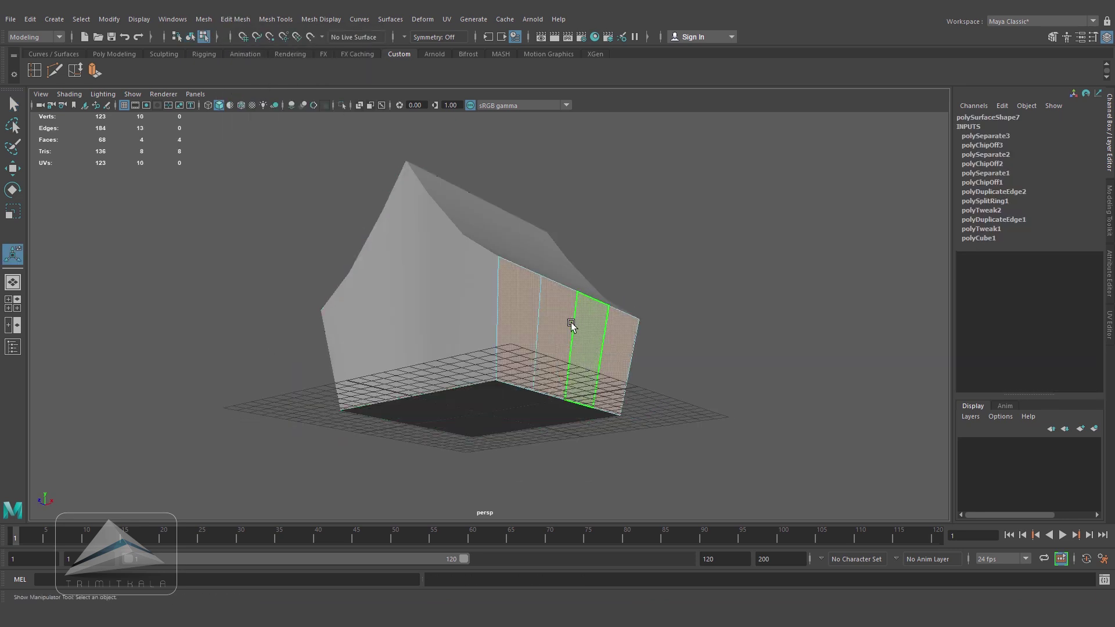
# - Check the separated pieces from below and extract the faces along the base of the house
pyautogui.moveTo(569, 322); pyautogui.dragTo(616, 303, button='right')
pyautogui.press('q')
pyautogui.click(555, 339)
pyautogui.click(462, 355)
pyautogui.click(480, 430)
pyautogui.keyDown('alt'); pyautogui.moveTo(479, 430); pyautogui.dragTo(692, 341); pyautogui.keyUp('alt')
pyautogui.rightClick(535, 281)
pyautogui.moveTo(534, 282); pyautogui.dragTo(534, 311, button='right')
pyautogui.keyDown('alt'); pyautogui.moveTo(572, 319); pyautogui.dragTo(598, 282); pyautogui.keyUp('alt')
pyautogui.moveTo(429, 417); pyautogui.dragTo(662, 444)
pyautogui.moveTo(662, 424)
pyautogui.keyDown('alt'); pyautogui.mouseDown()
pyautogui.moveTo(605, 338)
pyautogui.moveTo(511, 354)
pyautogui.moveTo(578, 371)
pyautogui.moveTo(662, 433)
pyautogui.mouseUp(); pyautogui.keyUp('alt')
pyautogui.click(228, 22)
pyautogui.click(262, 346)
pyautogui.click(662, 433)
# - Return to object mode and delete the bottom mesh of the house
pyautogui.moveTo(497, 263); pyautogui.dragTo(528, 245, button='right')
pyautogui.keyDown('alt'); pyautogui.moveTo(633, 328); pyautogui.dragTo(561, 233); pyautogui.keyUp('alt')
pyautogui.click(602, 373)
pyautogui.press('Delete')
# - Check the roof, wall and gable meshes one by one by selecting them
pyautogui.keyDown('alt'); pyautogui.moveTo(602, 372); pyautogui.dragTo(584, 452); pyautogui.keyUp('alt')
pyautogui.click(564, 365)
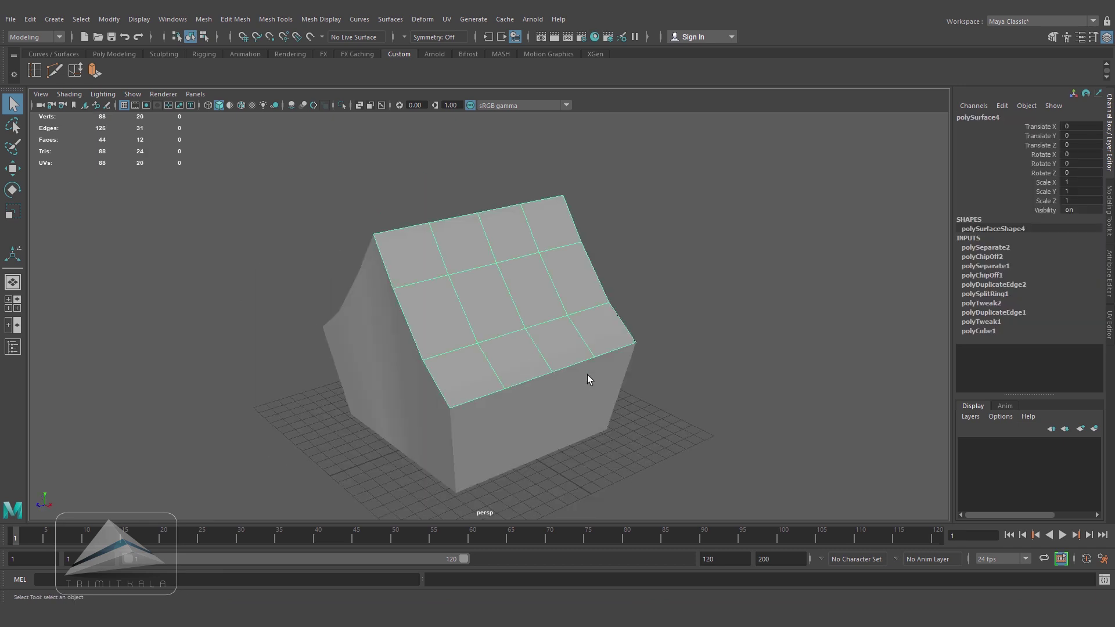
pyautogui.keyDown('alt'); pyautogui.moveTo(566, 372); pyautogui.dragTo(588, 373); pyautogui.keyUp('alt')
pyautogui.click(480, 426)
pyautogui.click(514, 418)
pyautogui.click(525, 340)
pyautogui.press('w')
pyautogui.keyDown('alt'); pyautogui.moveTo(524, 339); pyautogui.dragTo(451, 311); pyautogui.keyUp('alt')
pyautogui.click(406, 338)
pyautogui.click(514, 359)
pyautogui.keyDown('alt'); pyautogui.moveTo(519, 362); pyautogui.dragTo(422, 366); pyautogui.keyUp('alt')
# - Try moving a separated piece away from the house, and undo the moves
pyautogui.moveTo(467, 321); pyautogui.dragTo(579, 364)
pyautogui.hotkey('ctrl', 'z')
pyautogui.hotkey('ctrl', 'z')
pyautogui.hotkey('ctrl', 'z')
pyautogui.hotkey('ctrl', 'z')
pyautogui.hotkey('ctrl', 'z')
pyautogui.moveTo(672, 371)
pyautogui.keyDown('alt'); pyautogui.mouseDown()
pyautogui.moveTo(726, 333)
pyautogui.moveTo(691, 365)
pyautogui.mouseUp(); pyautogui.keyUp('alt')
pyautogui.click(727, 334)
pyautogui.keyDown('alt'); pyautogui.moveTo(691, 366); pyautogui.dragTo(675, 370, button='right'); pyautogui.keyUp('alt')
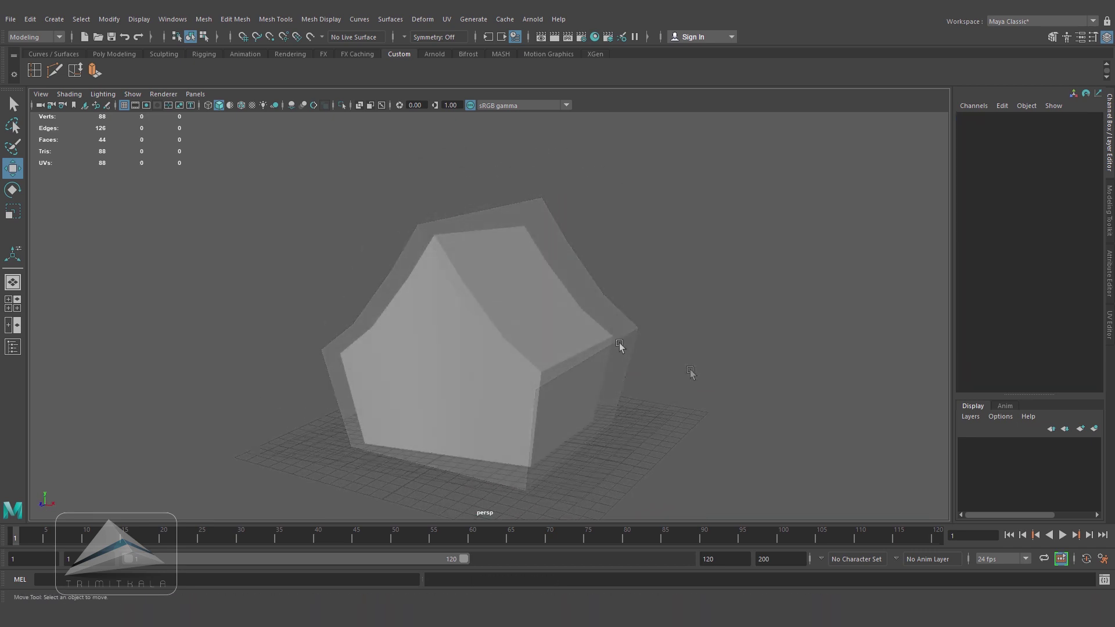
# - Create a polygon cube, move it sideways to the foot of the side wall and scale it uniformly to about 1.64
pyautogui.click(54, 20)
pyautogui.moveTo(116, 60)
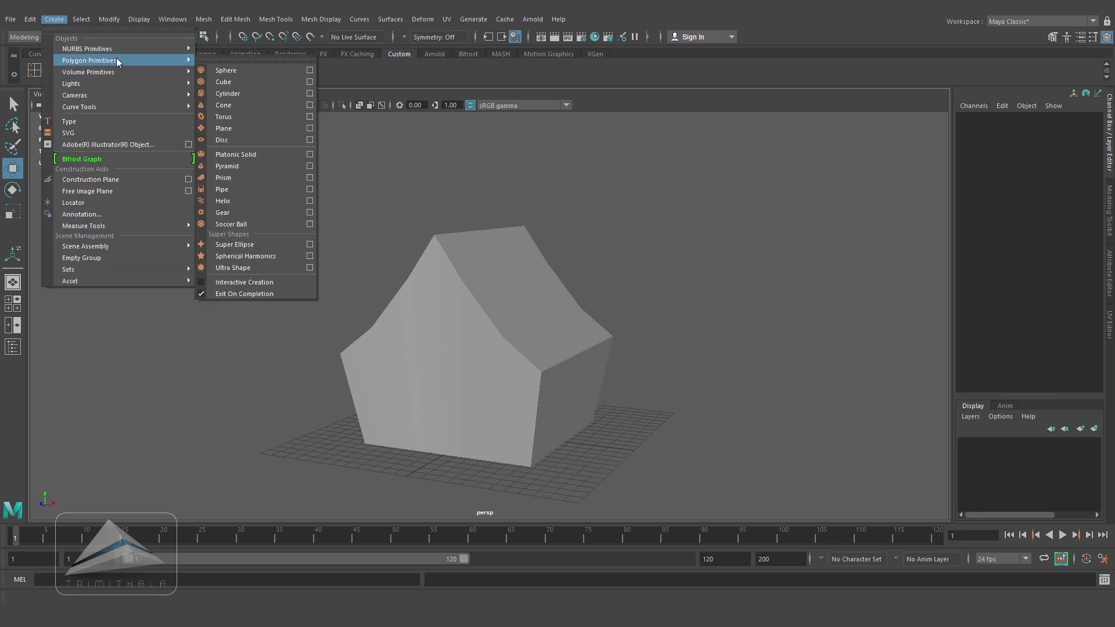
pyautogui.click(239, 82)
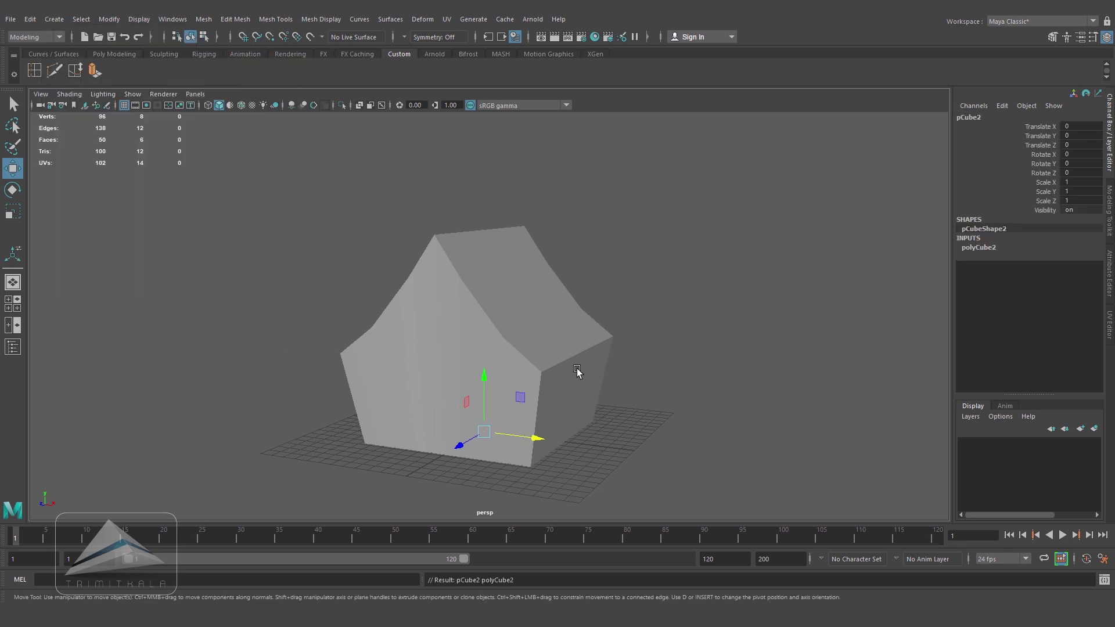
pyautogui.moveTo(538, 439); pyautogui.dragTo(659, 499)
pyautogui.press('space')
pyautogui.press('r')
pyautogui.moveTo(620, 415); pyautogui.dragTo(573, 390)
# - Show the scene in wireframe and shape the cube's top vertices into a pillar that reaches the eave and follows the wall and roof slope
pyautogui.press('w')
pyautogui.press('4')
pyautogui.keyDown('alt'); pyautogui.moveTo(591, 413); pyautogui.dragTo(532, 363, button='right'); pyautogui.keyUp('alt')
pyautogui.moveTo(525, 357); pyautogui.dragTo(605, 227)
pyautogui.moveTo(648, 208); pyautogui.dragTo(632, 253)
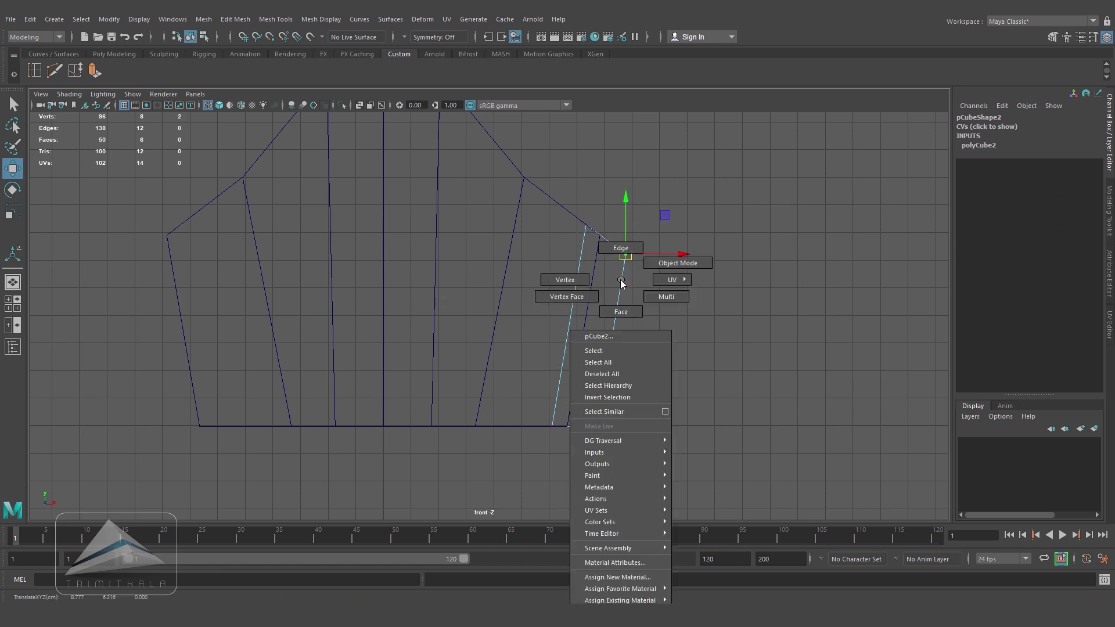
# - Return the pillar to object mode and move it in the side view to the front corner, at about Z 6.8
pyautogui.moveTo(593, 337); pyautogui.dragTo(609, 323, button='right')
pyautogui.press('space')
pyautogui.moveTo(609, 323); pyautogui.dragTo(673, 321)
pyautogui.keyDown('alt'); pyautogui.moveTo(674, 321); pyautogui.dragTo(515, 344, button='right'); pyautogui.keyUp('alt')
pyautogui.keyDown('alt'); pyautogui.moveTo(514, 344); pyautogui.dragTo(602, 481, button='middle'); pyautogui.keyUp('alt')
pyautogui.keyDown('alt'); pyautogui.moveTo(602, 481); pyautogui.dragTo(581, 400, button='right'); pyautogui.keyUp('alt')
pyautogui.moveTo(516, 428); pyautogui.dragTo(357, 441)
pyautogui.keyDown('alt'); pyautogui.moveTo(358, 441); pyautogui.dragTo(372, 292, button='right'); pyautogui.keyUp('alt')
# - Shift the pillar's top vertices forward in the side view so it leans with the gable, including the lower outer pair
pyautogui.moveTo(326, 252); pyautogui.dragTo(446, 316)
pyautogui.moveTo(347, 288); pyautogui.dragTo(325, 296)
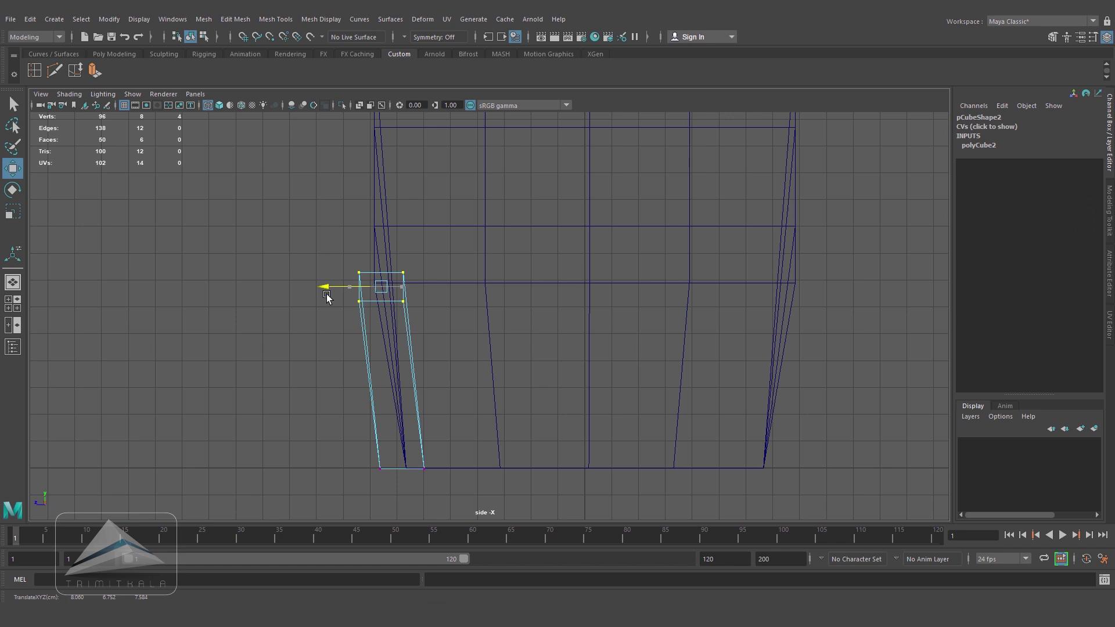
pyautogui.moveTo(325, 296); pyautogui.dragTo(322, 297)
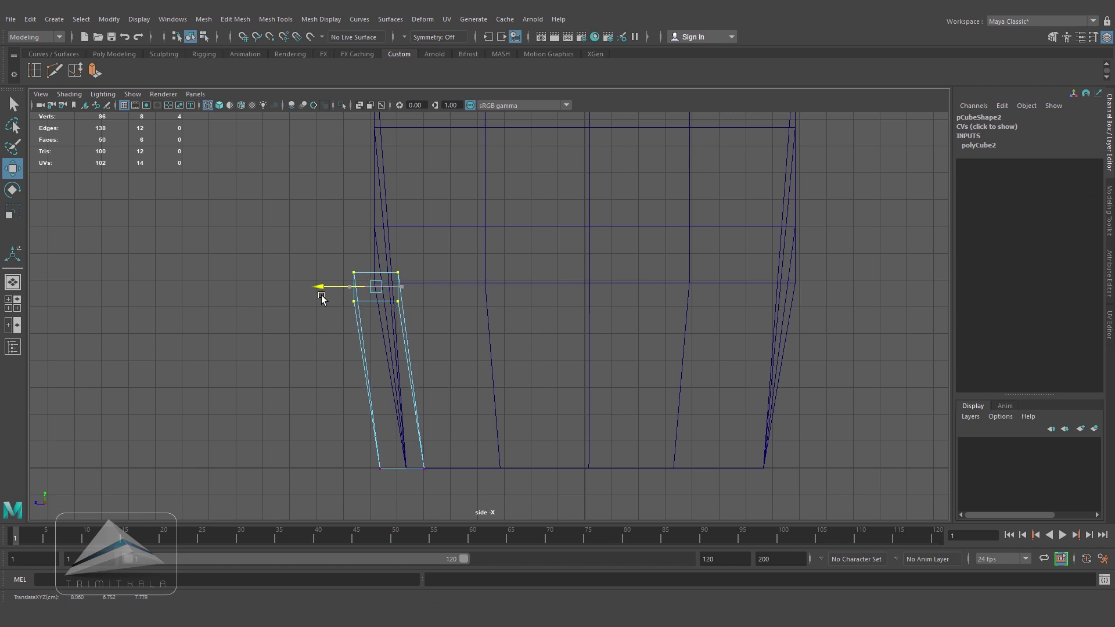
pyautogui.moveTo(435, 330); pyautogui.dragTo(320, 301)
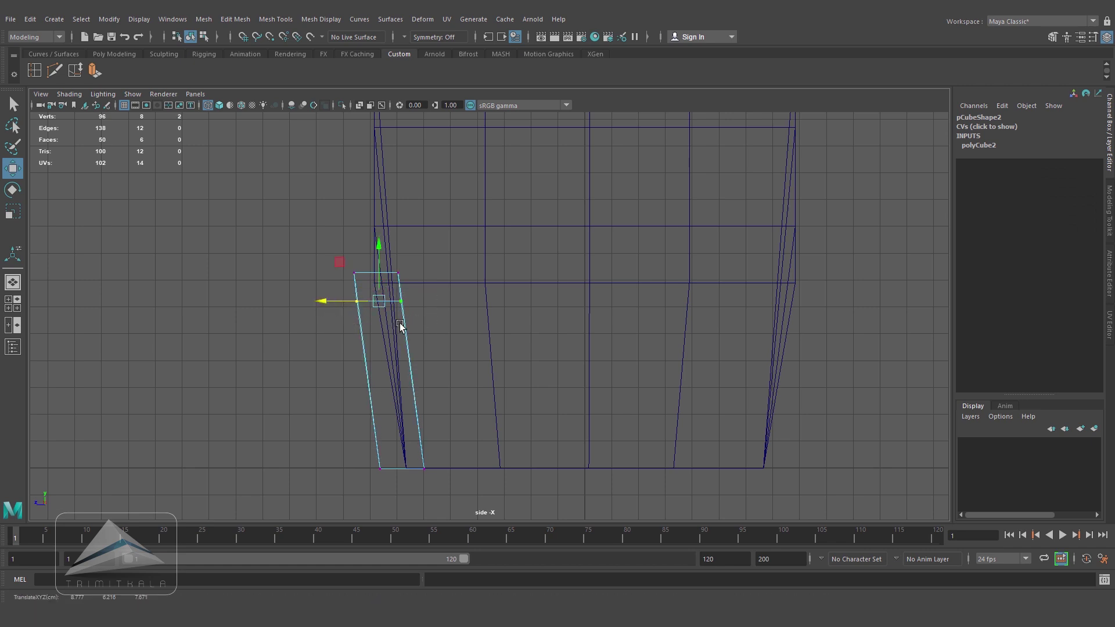
# - Return to object mode with shaded display and freeze the pillar's transformations
pyautogui.moveTo(400, 325); pyautogui.dragTo(435, 303, button='right')
pyautogui.press('5')
pyautogui.moveTo(549, 405)
pyautogui.keyDown('alt'); pyautogui.mouseDown()
pyautogui.moveTo(556, 353)
pyautogui.moveTo(480, 395)
pyautogui.moveTo(625, 399)
pyautogui.moveTo(502, 391)
pyautogui.mouseUp(); pyautogui.keyUp('alt')
pyautogui.click(111, 20)
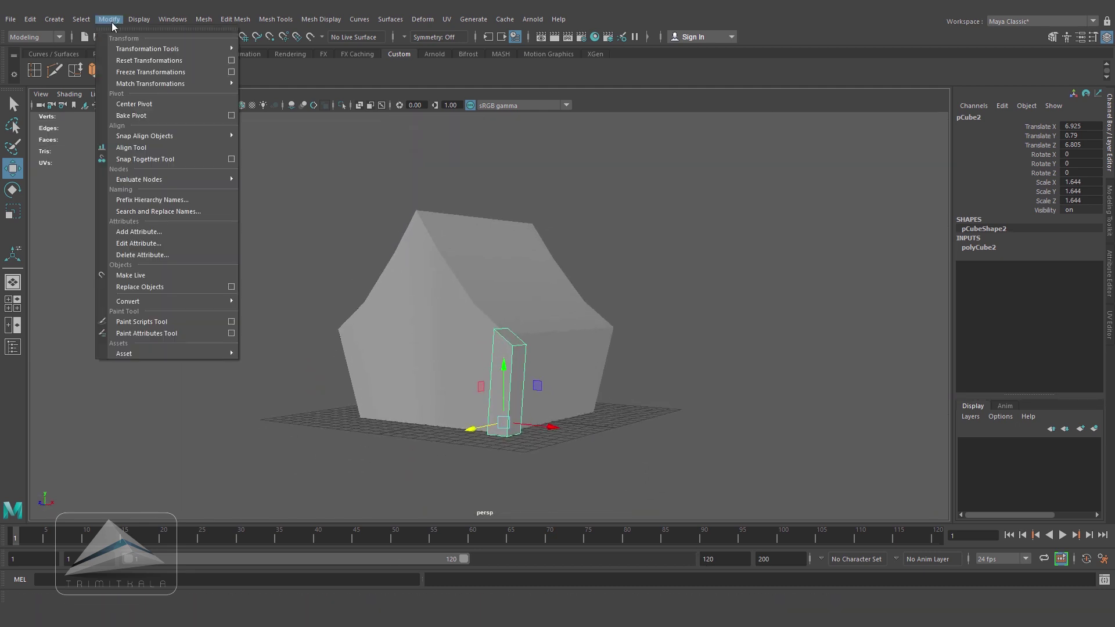
pyautogui.click(168, 72)
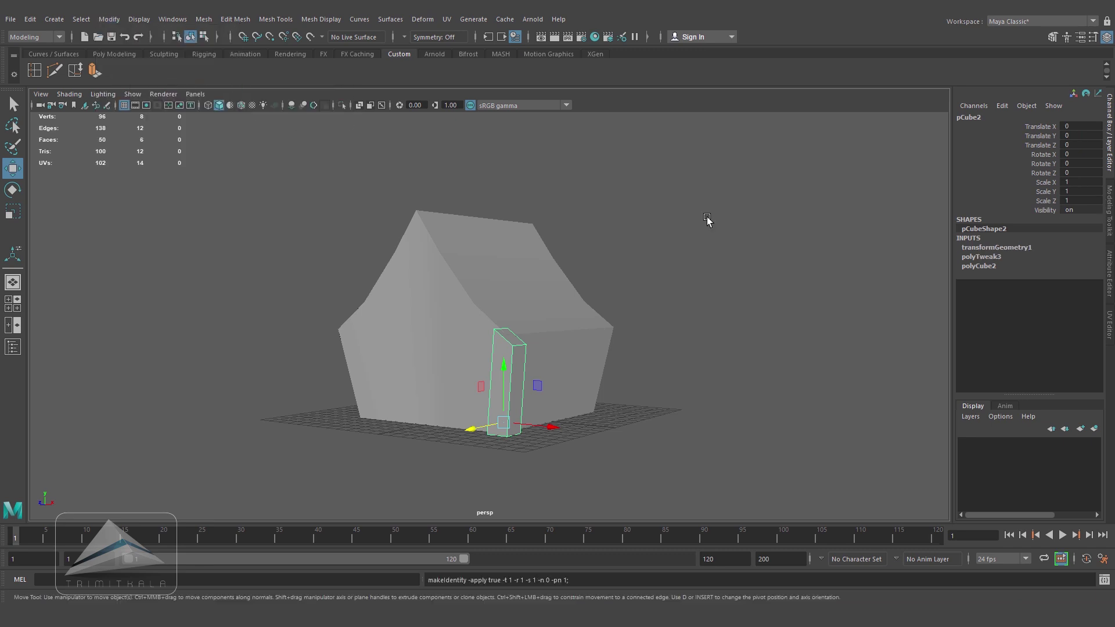
# - Move the pillar's pivot in the front view to the house's centre line at X 0
pyautogui.keyDown('alt'); pyautogui.moveTo(749, 340); pyautogui.dragTo(689, 318); pyautogui.keyUp('alt')
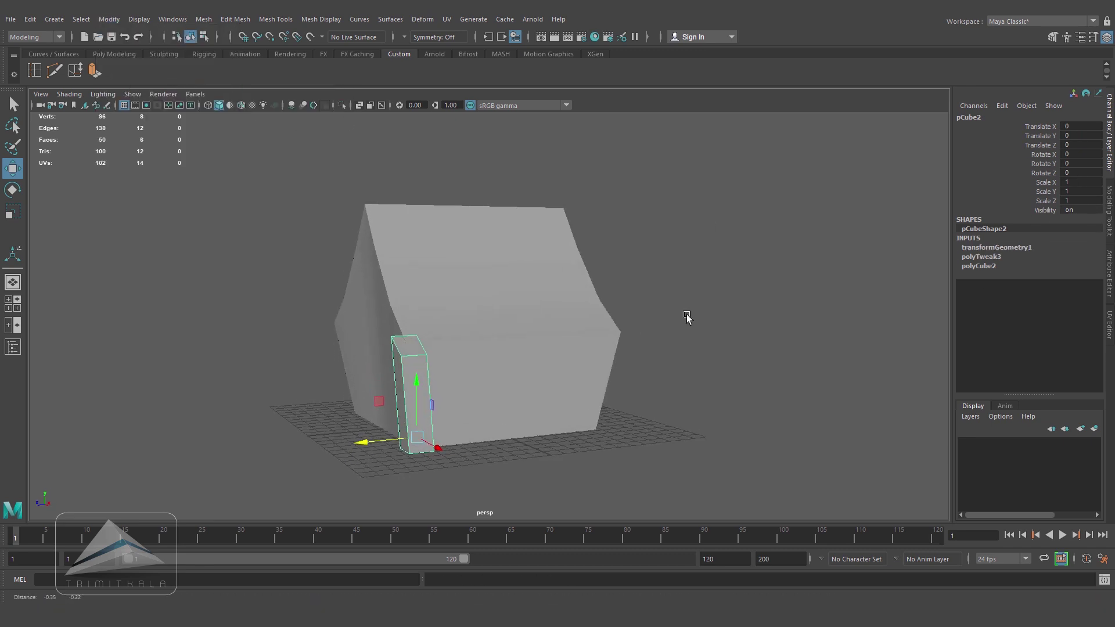
pyautogui.press('space')
pyautogui.moveTo(605, 360); pyautogui.dragTo(613, 392)
pyautogui.keyDown('alt'); pyautogui.moveTo(613, 392); pyautogui.dragTo(722, 411, button='middle'); pyautogui.keyUp('alt')
pyautogui.press('d')
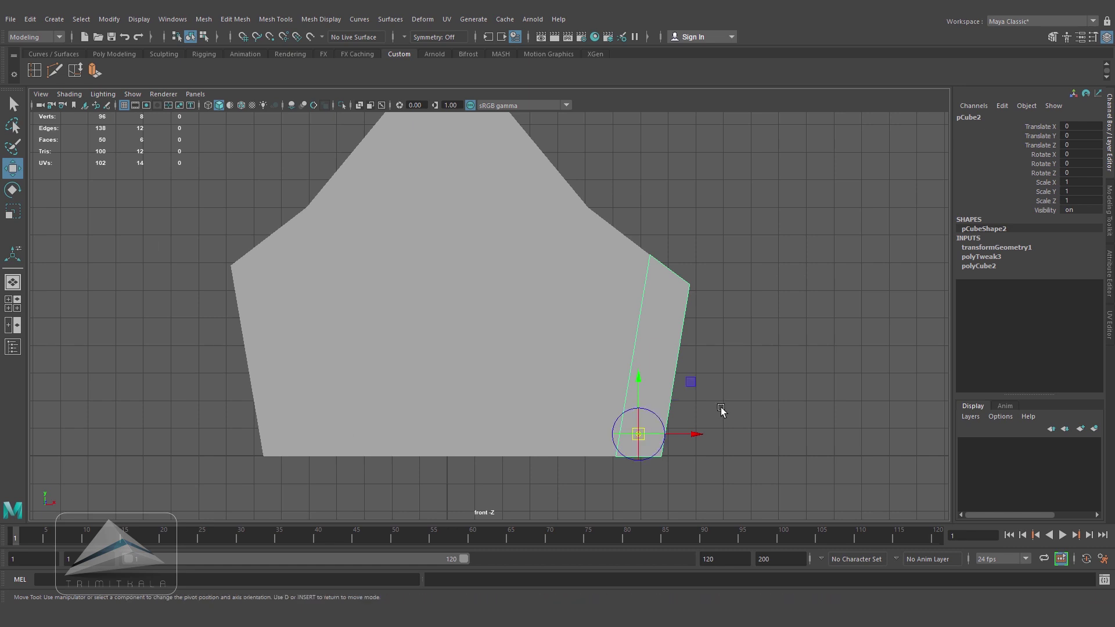
pyautogui.moveTo(695, 437); pyautogui.dragTo(598, 441)
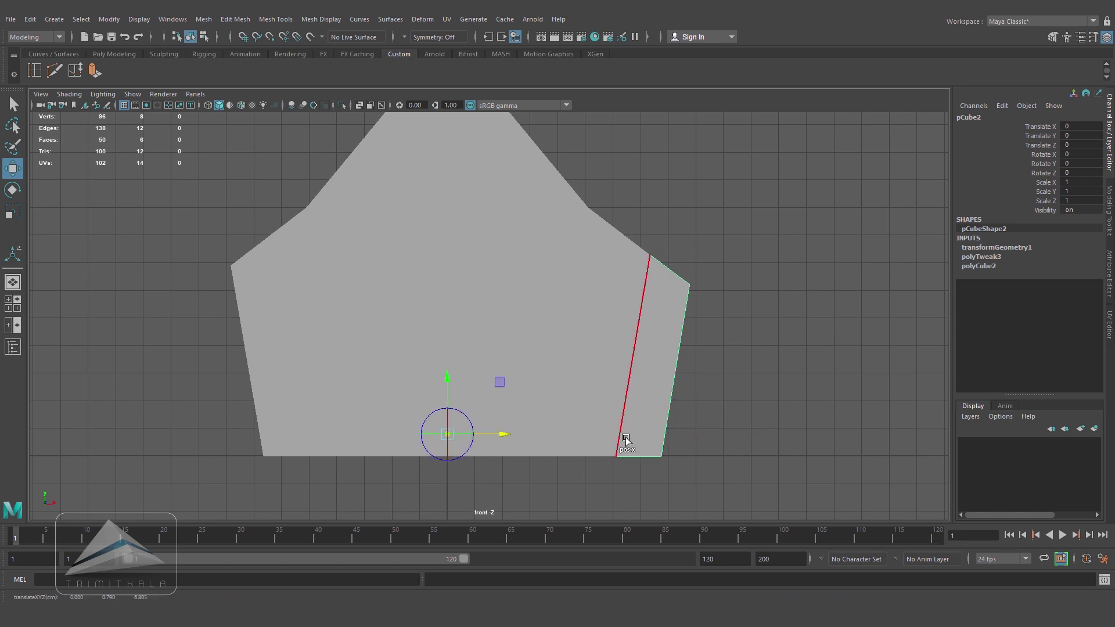
pyautogui.press('d')
# - Duplicate the pillar and set the copy's Scale X to -1 to mirror it onto the opposite front corner
pyautogui.keyDown('alt'); pyautogui.moveTo(718, 435); pyautogui.dragTo(659, 417); pyautogui.keyUp('alt')
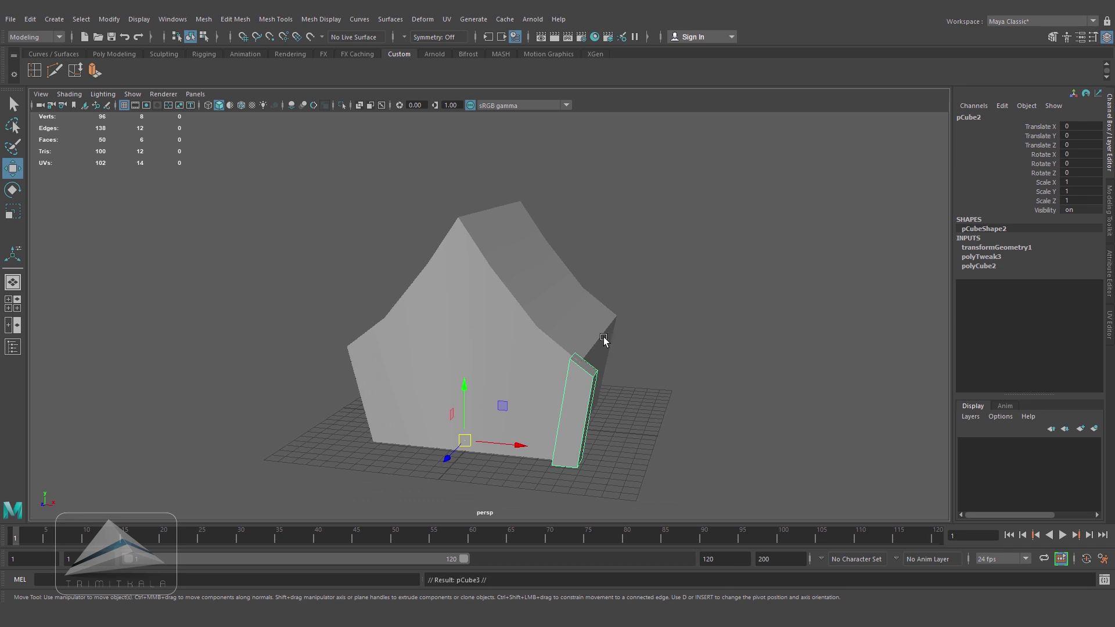
pyautogui.hotkey('ctrl', 'd')
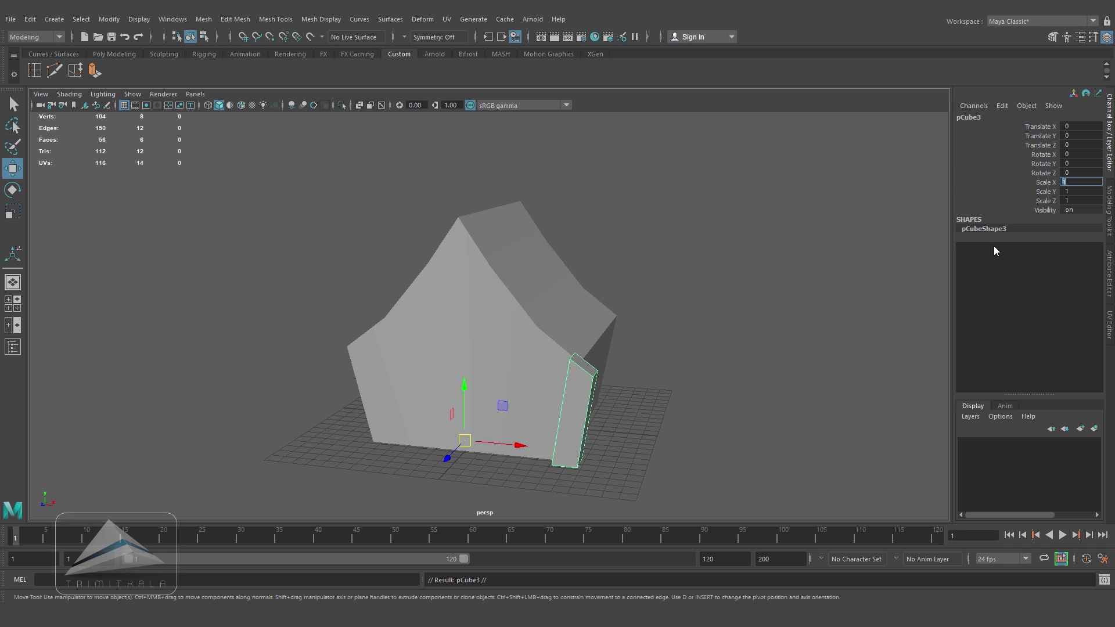
pyautogui.press('Return')
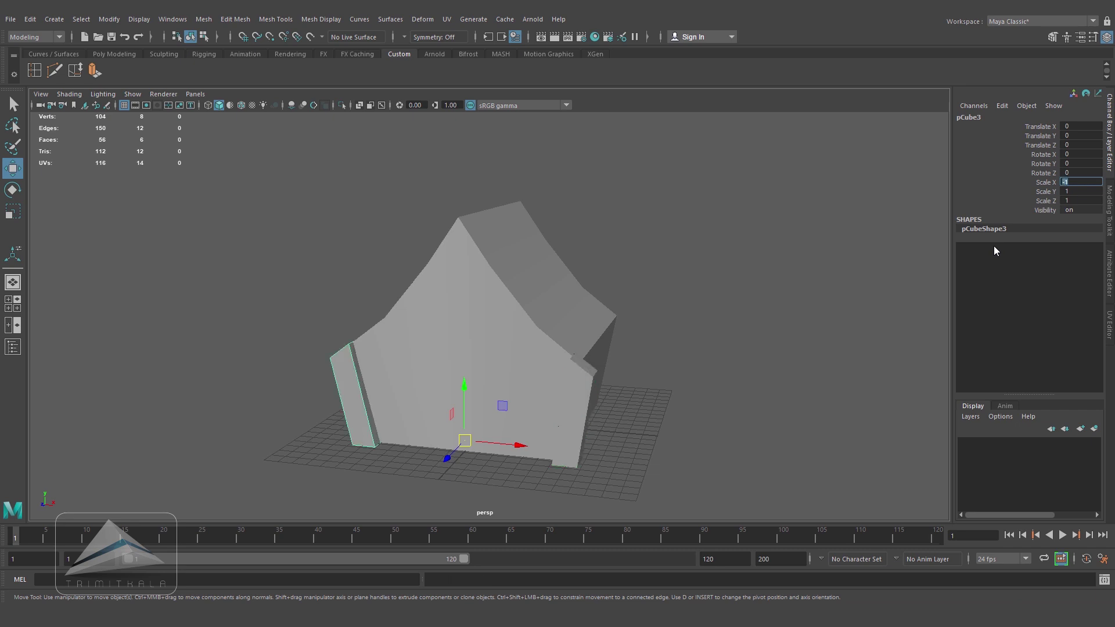
pyautogui.click(653, 448)
pyautogui.keyDown('alt'); pyautogui.moveTo(653, 447); pyautogui.dragTo(582, 409); pyautogui.keyUp('alt')
# - Move the original front pillar's pivot in the side view to the middle of the house's depth
pyautogui.click(541, 369)
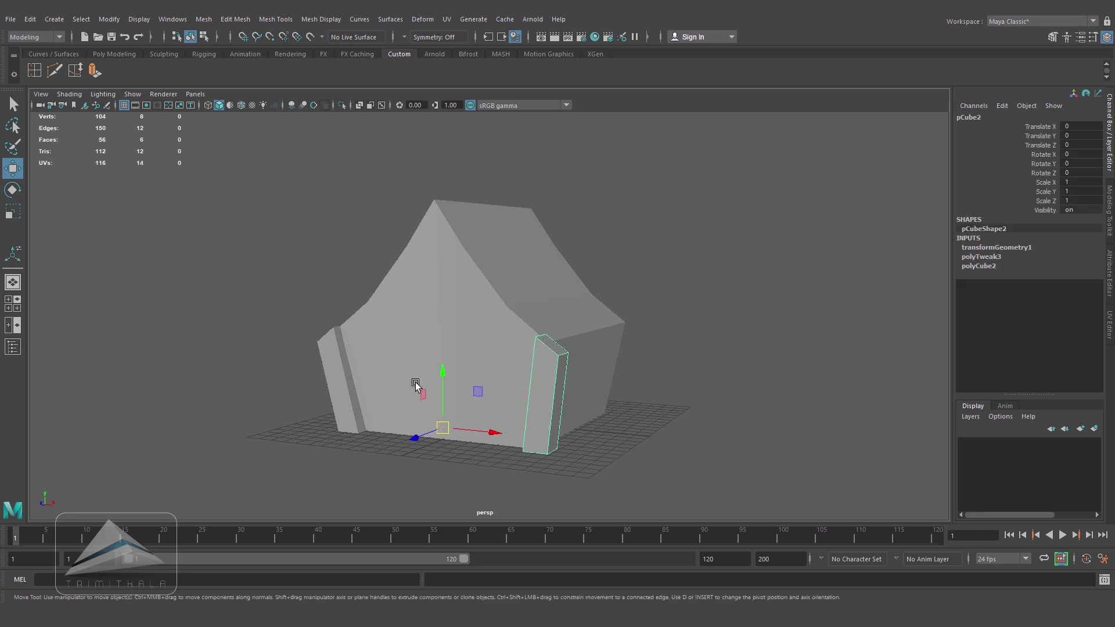
pyautogui.keyDown('alt'); pyautogui.moveTo(335, 368); pyautogui.dragTo(604, 435); pyautogui.keyUp('alt')
pyautogui.click(675, 430)
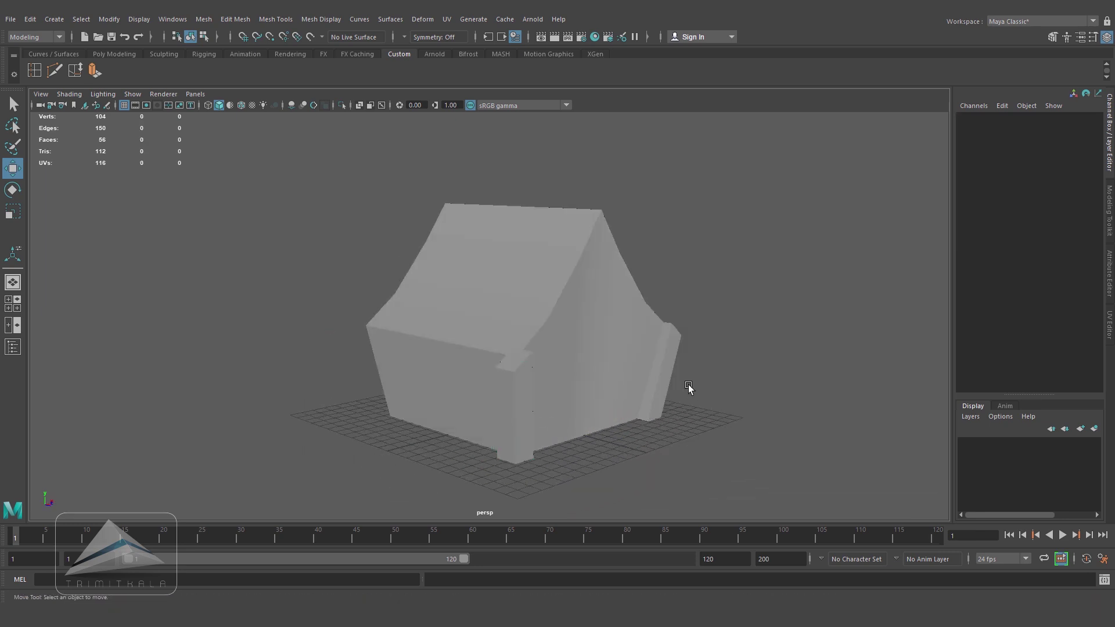
pyautogui.click(665, 369)
pyautogui.press('space')
pyautogui.moveTo(697, 398); pyautogui.dragTo(731, 416)
pyautogui.press('space')
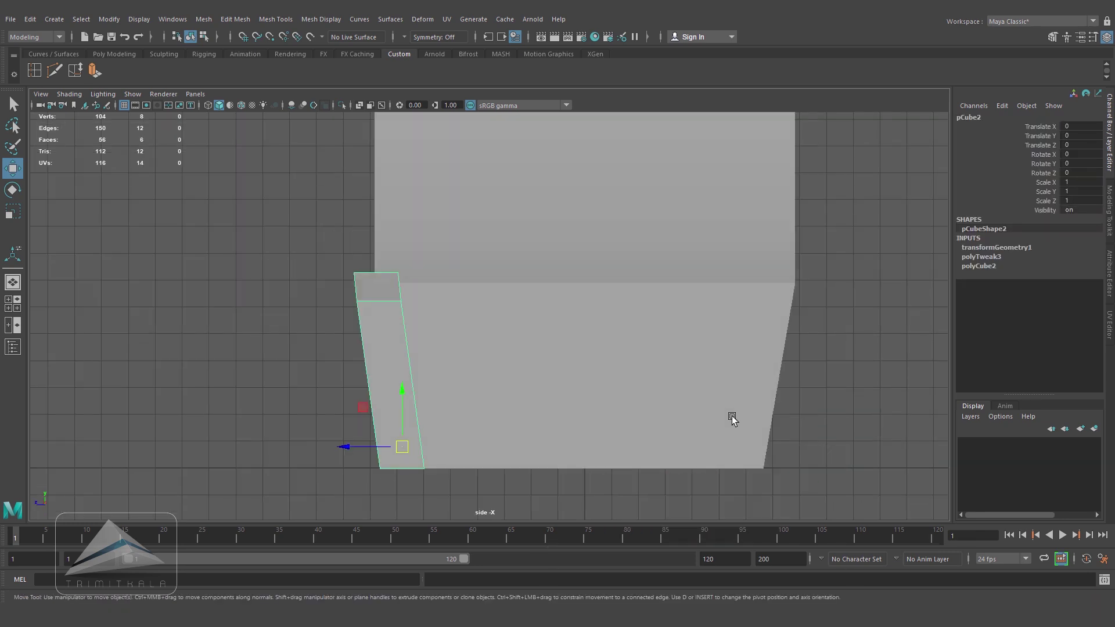
pyautogui.press('d')
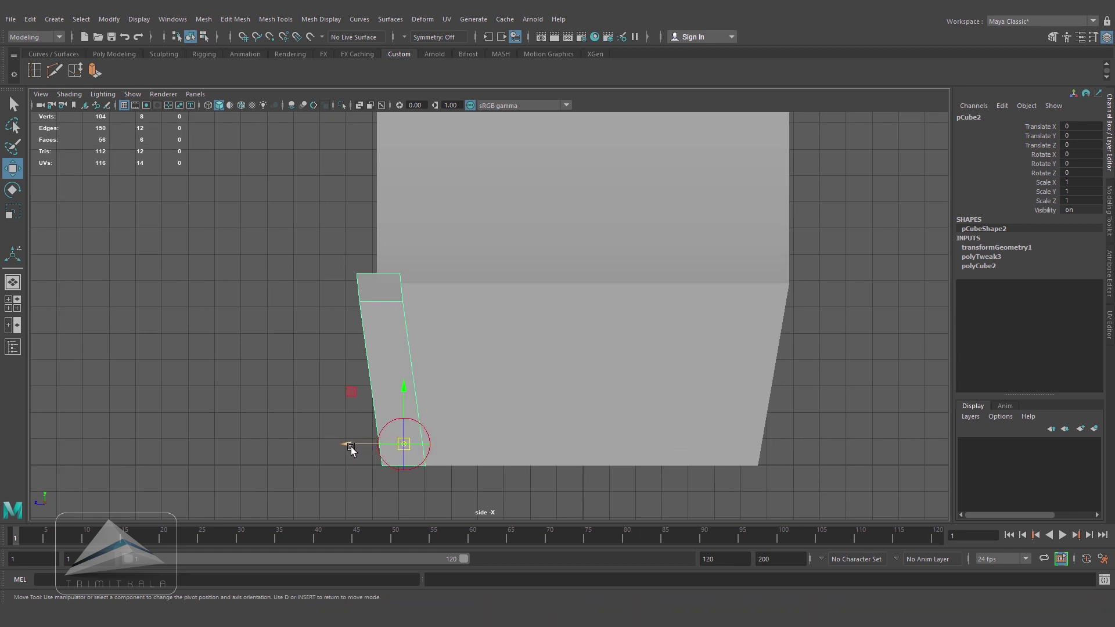
pyautogui.moveTo(350, 445); pyautogui.dragTo(519, 420)
# - Move the mirrored front pillar's pivot in the side view to the middle of the house's depth
pyautogui.press('space')
pyautogui.click(510, 429)
pyautogui.press('space')
pyautogui.moveTo(565, 458); pyautogui.dragTo(613, 458)
pyautogui.press('d')
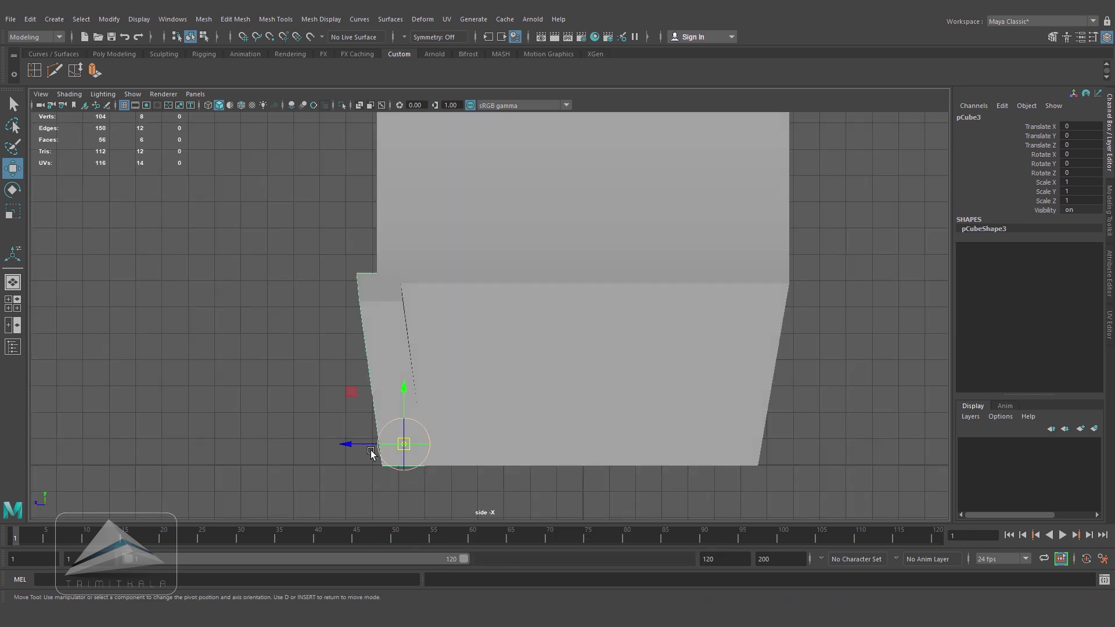
pyautogui.moveTo(349, 445); pyautogui.dragTo(543, 446)
pyautogui.press('d')
# - Duplicate both front pillars together and set the copies' Scale Z to -1 to mirror them onto the back corners
pyautogui.press('space')
pyautogui.keyDown('shift'); pyautogui.click(660, 378); pyautogui.keyUp('shift')
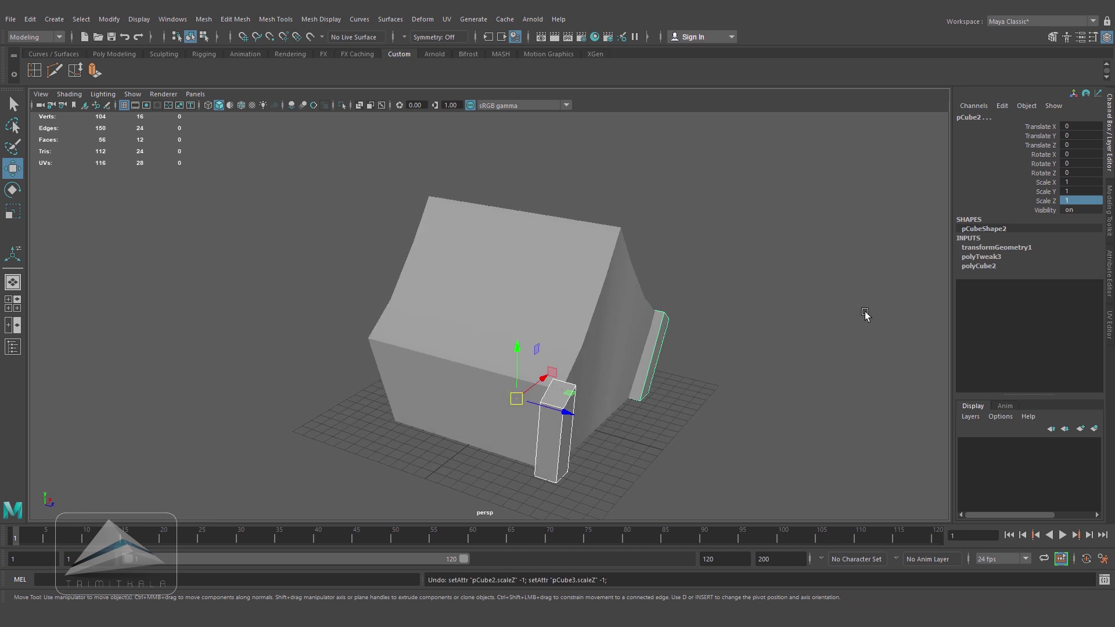
pyautogui.hotkey('ctrl', 'd')
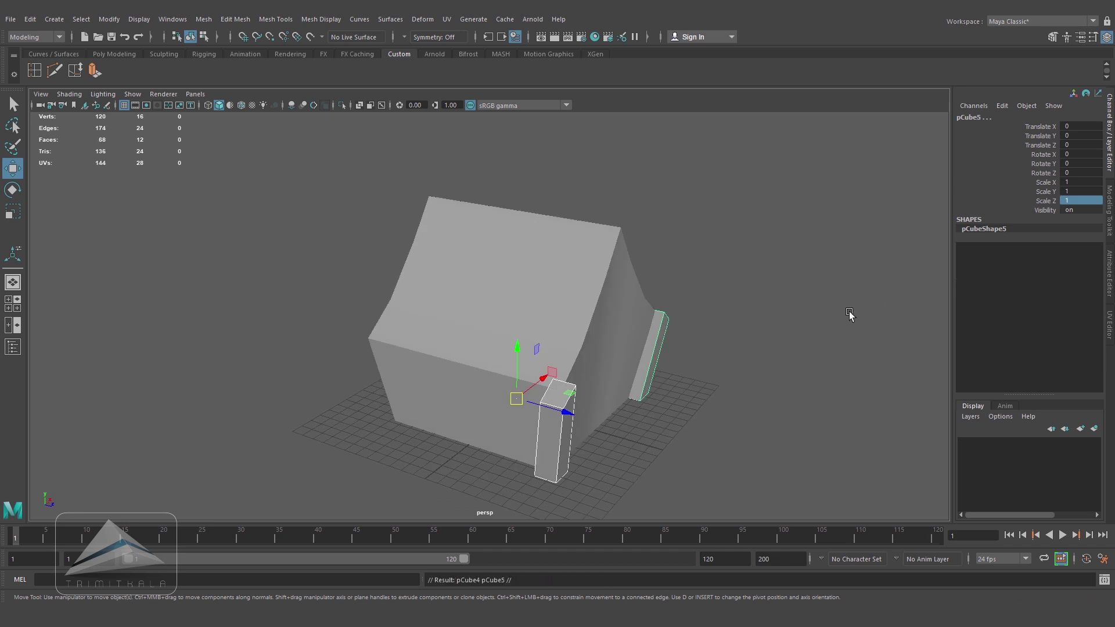
pyautogui.write('1')
pyautogui.press('Return')
pyautogui.click(709, 413)
pyautogui.keyDown('alt'); pyautogui.moveTo(710, 413); pyautogui.dragTo(552, 427); pyautogui.keyUp('alt')
pyautogui.click(552, 426)
pyautogui.keyDown('alt'); pyautogui.moveTo(542, 365); pyautogui.dragTo(721, 368); pyautogui.keyUp('alt')
pyautogui.click(719, 371)
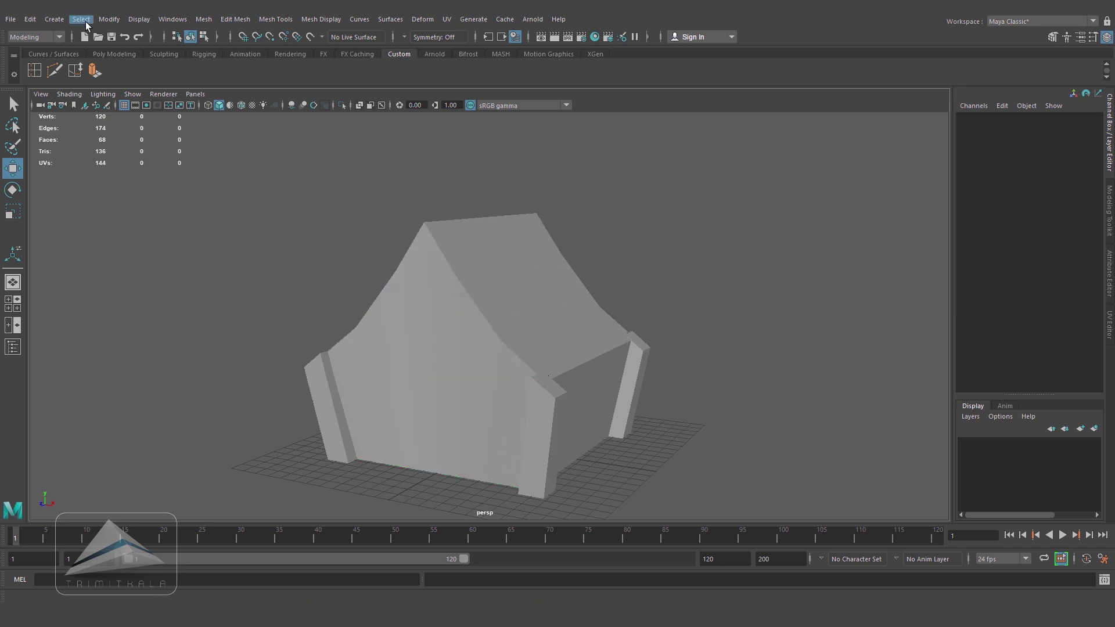
# - Create a polygon cube and place it in the wireframe front view on the roof peak, just right of the centre line
pyautogui.click(54, 19)
pyautogui.moveTo(99, 64)
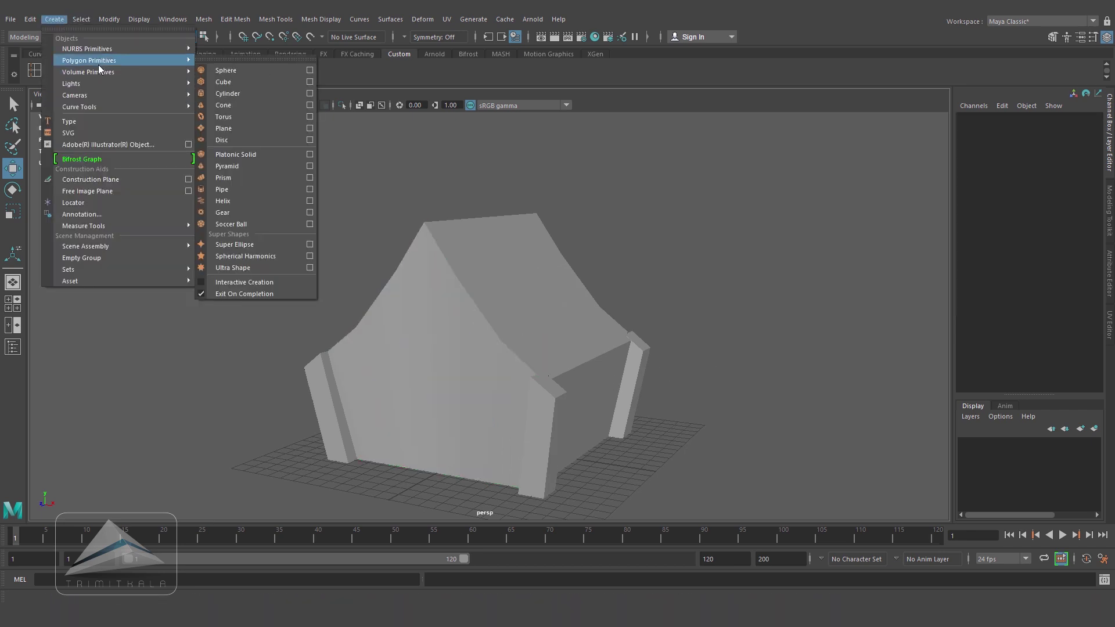
pyautogui.click(232, 81)
pyautogui.press('space')
pyautogui.moveTo(652, 385); pyautogui.dragTo(658, 425)
pyautogui.press('4')
pyautogui.moveTo(452, 458); pyautogui.dragTo(506, 209)
pyautogui.keyDown('alt'); pyautogui.moveTo(647, 303); pyautogui.dragTo(637, 518, button='middle'); pyautogui.keyUp('alt')
pyautogui.moveTo(507, 418); pyautogui.dragTo(459, 218)
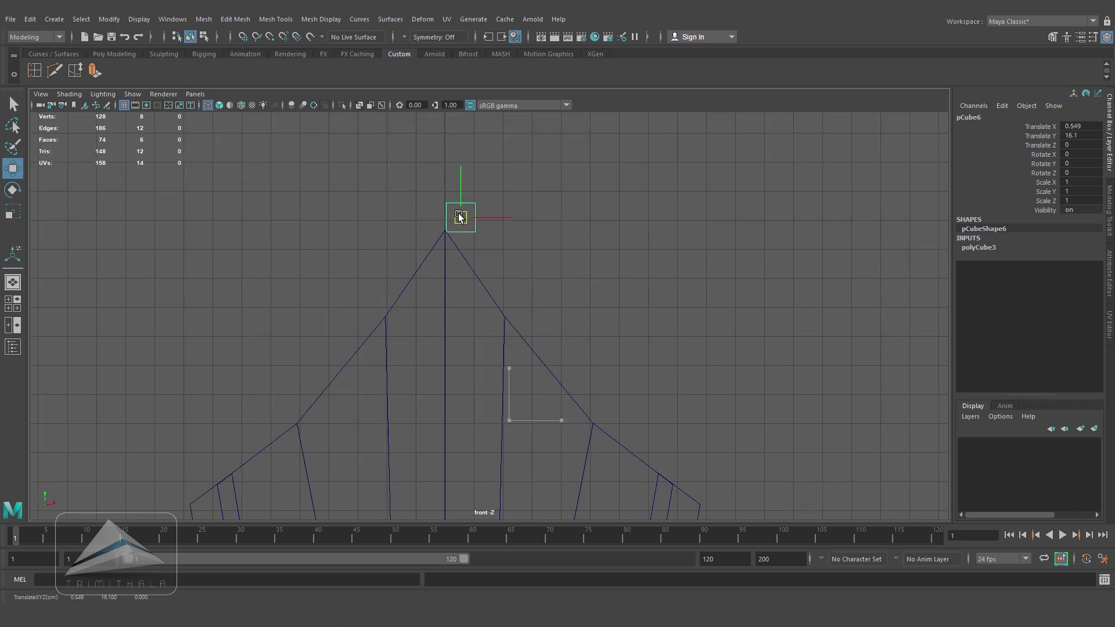
pyautogui.keyDown('alt'); pyautogui.moveTo(473, 219); pyautogui.dragTo(575, 225, button='right'); pyautogui.keyUp('alt')
pyautogui.keyDown('alt'); pyautogui.moveTo(575, 225); pyautogui.dragTo(581, 430, button='middle'); pyautogui.keyUp('alt')
pyautogui.keyDown('alt'); pyautogui.moveTo(464, 372); pyautogui.dragTo(552, 376, button='right'); pyautogui.keyUp('alt')
pyautogui.keyDown('alt'); pyautogui.moveTo(552, 376); pyautogui.dragTo(562, 337, button='middle'); pyautogui.keyUp('alt')
pyautogui.moveTo(457, 344); pyautogui.dragTo(456, 342)
# - Scale the cube uniformly to about 1.64 and reposition it so its lower-left corner meets the roof peak
pyautogui.keyDown('alt'); pyautogui.moveTo(606, 356); pyautogui.dragTo(472, 351, button='right'); pyautogui.keyUp('alt')
pyautogui.click(12, 213)
pyautogui.moveTo(475, 316); pyautogui.dragTo(493, 323)
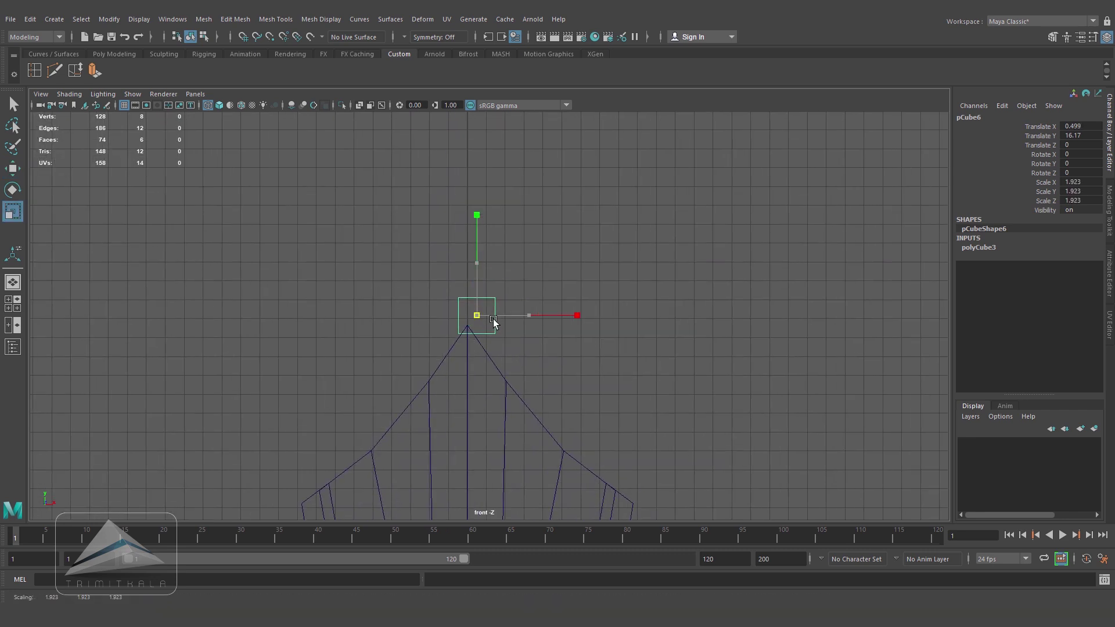
pyautogui.keyDown('alt'); pyautogui.moveTo(513, 333); pyautogui.dragTo(590, 349, button='right'); pyautogui.keyUp('alt')
pyautogui.press('w')
pyautogui.moveTo(465, 319); pyautogui.dragTo(479, 311)
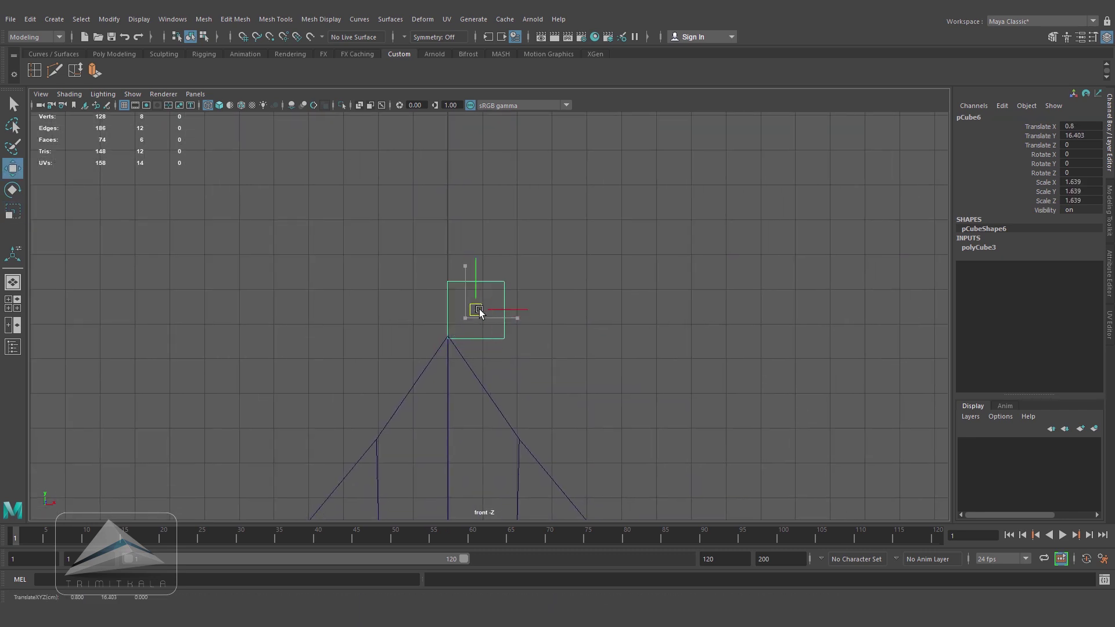
# - Stretch the cube's right-hand vertices down past the right eave and rotate them to follow the roof slope
pyautogui.moveTo(504, 327); pyautogui.dragTo(451, 296, button='right')
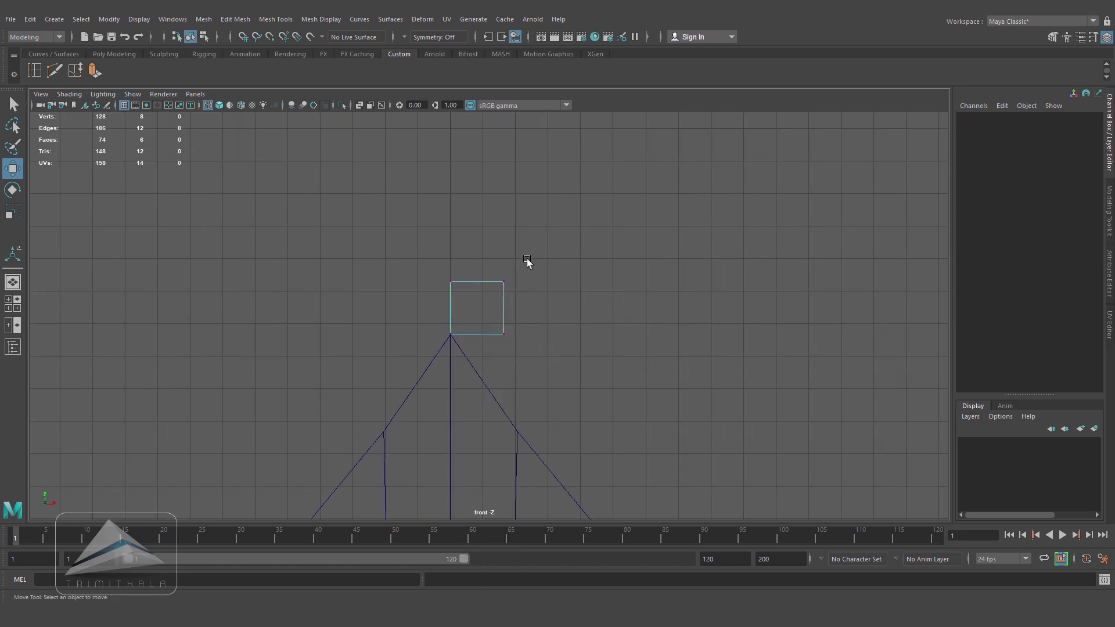
pyautogui.moveTo(527, 259); pyautogui.dragTo(489, 355)
pyautogui.keyDown('alt'); pyautogui.moveTo(656, 347); pyautogui.dragTo(567, 263, button='middle'); pyautogui.keyUp('alt')
pyautogui.keyDown('alt'); pyautogui.moveTo(567, 263); pyautogui.dragTo(429, 297, button='right'); pyautogui.keyUp('alt')
pyautogui.moveTo(429, 298); pyautogui.dragTo(609, 496, button='middle')
pyautogui.press('e')
pyautogui.moveTo(652, 451); pyautogui.dragTo(678, 481)
pyautogui.keyDown('alt'); pyautogui.moveTo(677, 481); pyautogui.dragTo(608, 335, button='middle'); pyautogui.keyUp('alt')
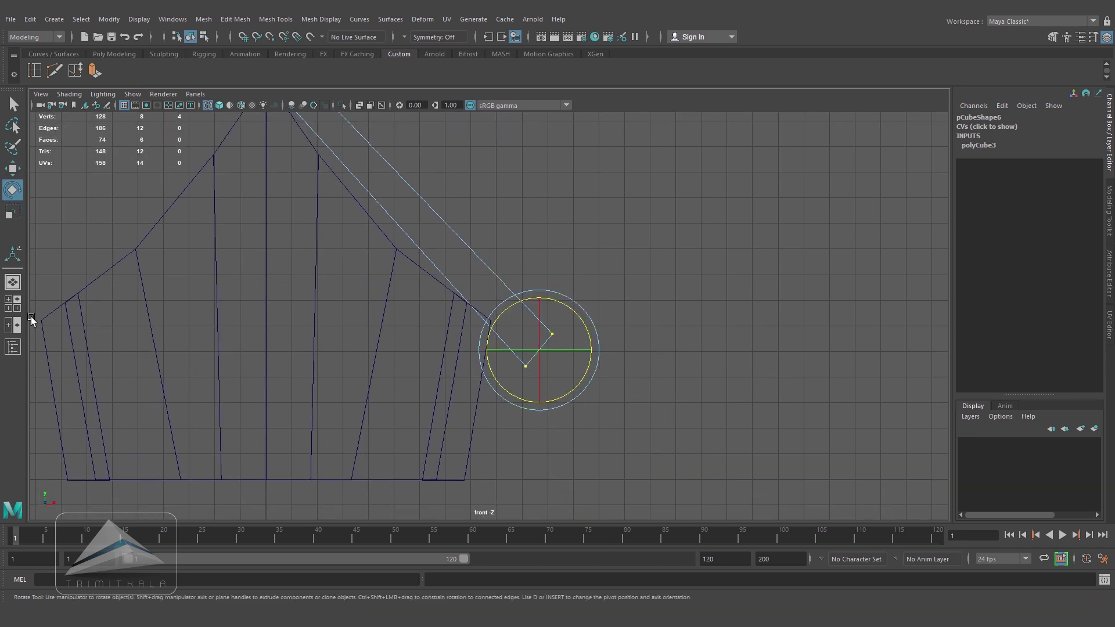
# - Scale up the board's lower end vertices and reposition them just beyond the right eave
pyautogui.press('r')
pyautogui.moveTo(539, 351); pyautogui.dragTo(552, 355)
pyautogui.keyDown('alt'); pyautogui.moveTo(555, 355); pyautogui.dragTo(579, 406, button='middle'); pyautogui.keyUp('alt')
pyautogui.press('w')
pyautogui.moveTo(560, 420); pyautogui.dragTo(568, 406)
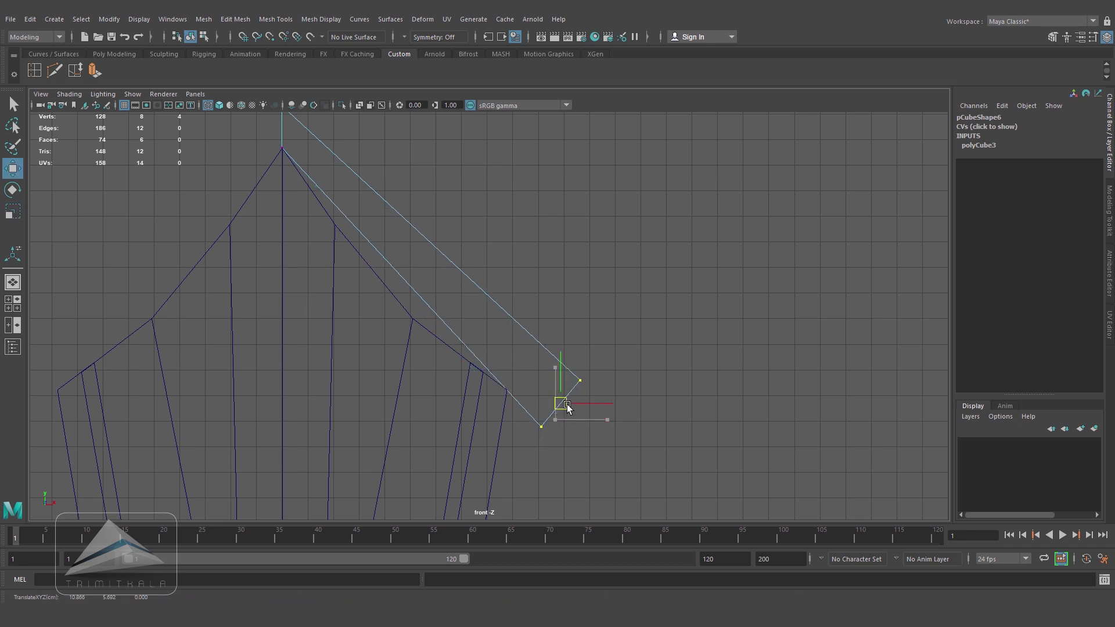
# - Insert three edge loops across the sloping board, spaced along its length to match the bends of the roof
pyautogui.moveTo(486, 294); pyautogui.dragTo(541, 273, button='right')
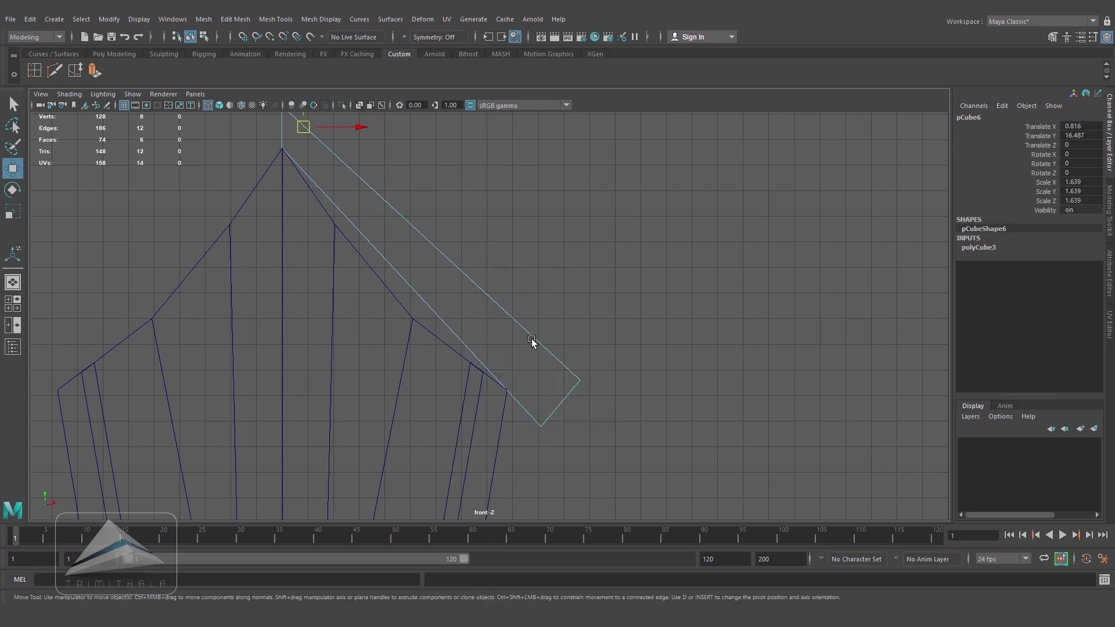
pyautogui.click(35, 71)
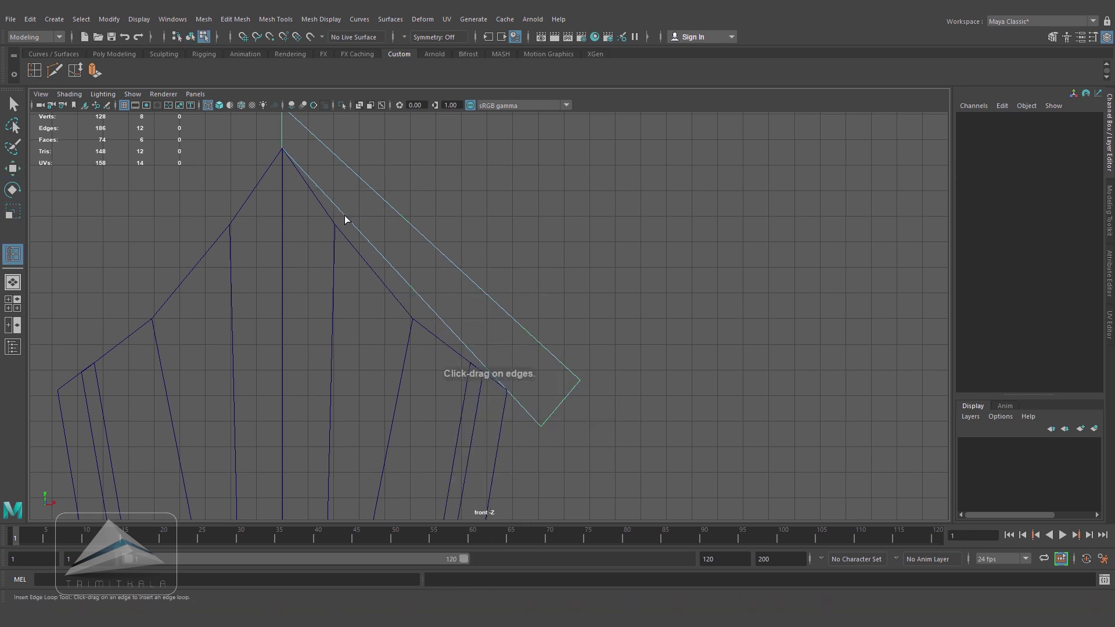
pyautogui.click(341, 213)
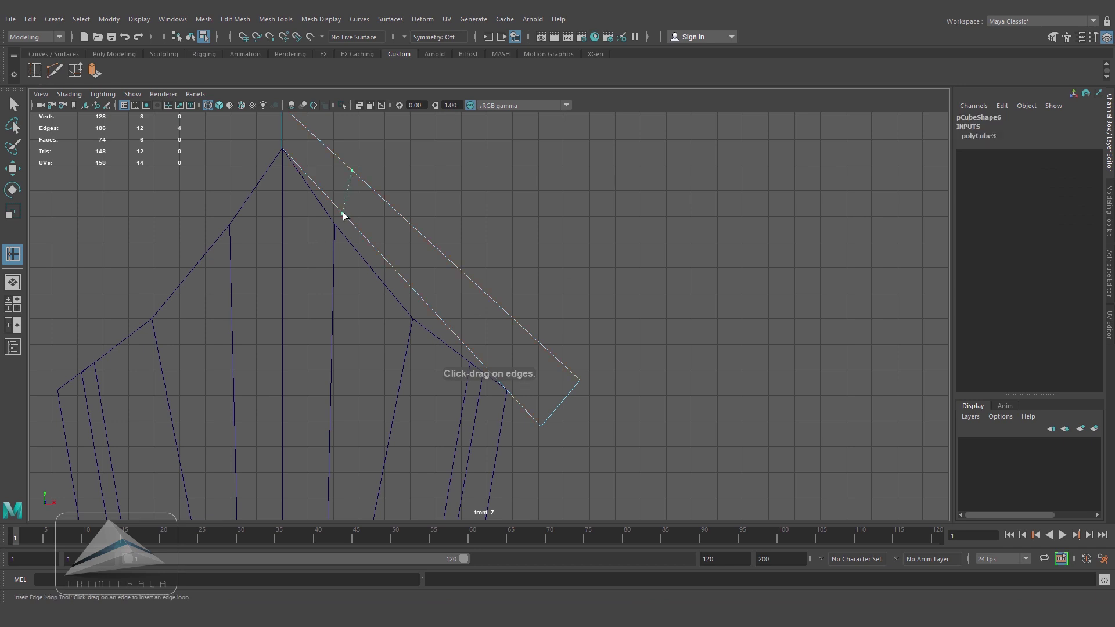
pyautogui.click(423, 302)
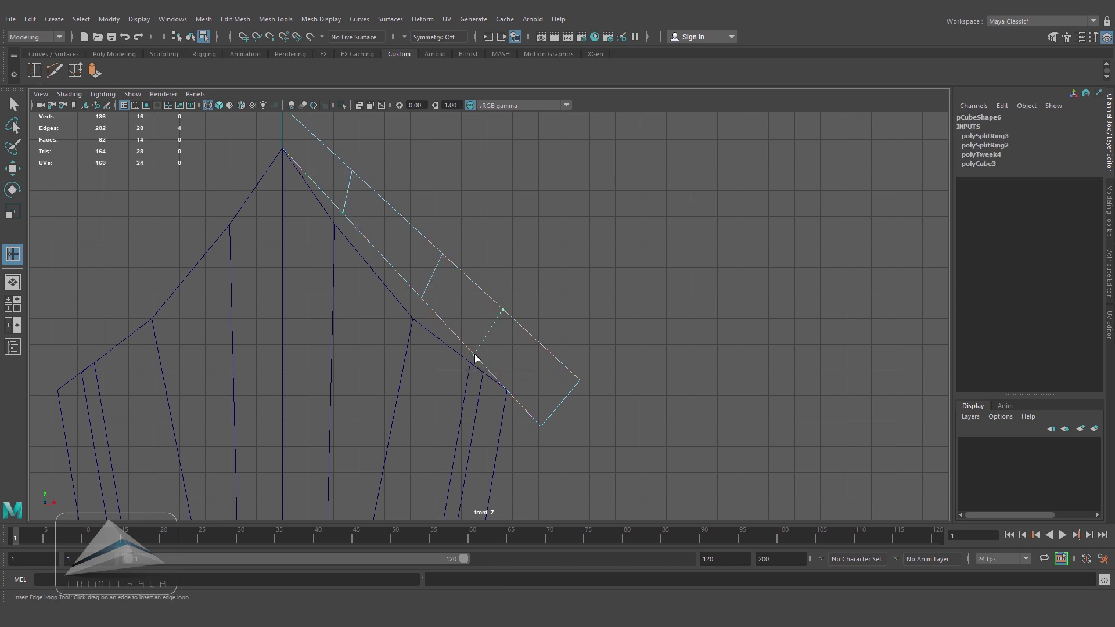
pyautogui.click(476, 355)
pyautogui.keyDown('alt'); pyautogui.moveTo(476, 355); pyautogui.dragTo(507, 398, button='middle'); pyautogui.keyUp('alt')
# - Move the board's upper and middle loop vertices in the front view onto the matching bends of the roof curve
pyautogui.press('w')
pyautogui.press('F9')
pyautogui.moveTo(405, 206); pyautogui.dragTo(349, 305)
pyautogui.moveTo(376, 241); pyautogui.dragTo(368, 249)
pyautogui.scroll(5, 647, 362)
pyautogui.keyDown('alt'); pyautogui.moveTo(475, 259); pyautogui.dragTo(455, 216, button='middle'); pyautogui.keyUp('alt')
pyautogui.moveTo(425, 278); pyautogui.dragTo(410, 310)
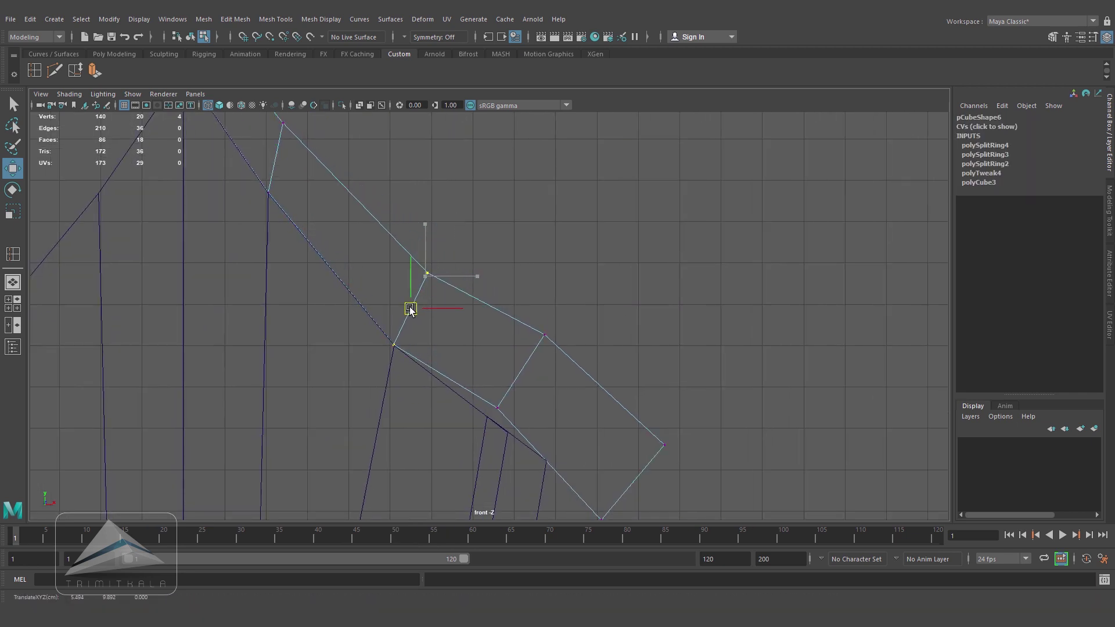
# - Fit the board's lowest loop vertices to the roof near the eave and adjust its end vertices to finish the curve
pyautogui.keyDown('alt'); pyautogui.moveTo(491, 338); pyautogui.dragTo(418, 265, button='middle'); pyautogui.keyUp('alt')
pyautogui.moveTo(505, 229); pyautogui.dragTo(395, 377)
pyautogui.moveTo(448, 300); pyautogui.dragTo(439, 310)
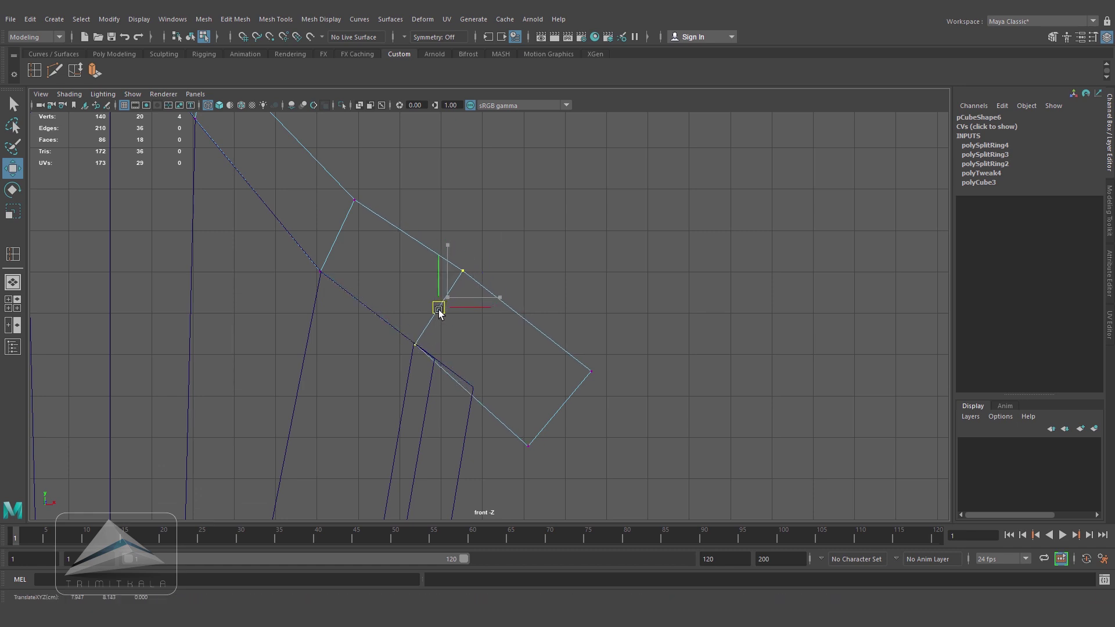
pyautogui.moveTo(631, 347); pyautogui.dragTo(504, 464)
pyautogui.moveTo(559, 405); pyautogui.dragTo(567, 391)
pyautogui.scroll(-2, 278, 332)
pyautogui.keyDown('alt'); pyautogui.moveTo(445, 296); pyautogui.dragTo(497, 385, button='middle'); pyautogui.keyUp('alt')
pyautogui.moveTo(321, 192); pyautogui.dragTo(322, 196)
# - Return the board to object mode and move it in the side view to the front gable, at Translate Z about 8.73
pyautogui.press('5')
pyautogui.press('space')
pyautogui.moveTo(514, 320)
pyautogui.mouseDown()
pyautogui.moveTo(515, 263)
pyautogui.moveTo(530, 308)
pyautogui.mouseUp()
pyautogui.moveTo(531, 312); pyautogui.dragTo(569, 284, button='right')
pyautogui.press('space')
pyautogui.moveTo(575, 369); pyautogui.dragTo(639, 363)
pyautogui.keyDown('alt'); pyautogui.moveTo(639, 362); pyautogui.dragTo(573, 403, button='right'); pyautogui.keyUp('alt')
pyautogui.keyDown('alt'); pyautogui.moveTo(563, 369); pyautogui.dragTo(573, 378, button='middle'); pyautogui.keyUp('alt')
pyautogui.press('4')
pyautogui.moveTo(549, 156); pyautogui.dragTo(358, 205)
pyautogui.keyDown('alt'); pyautogui.moveTo(358, 205); pyautogui.dragTo(459, 238, button='right'); pyautogui.keyUp('alt')
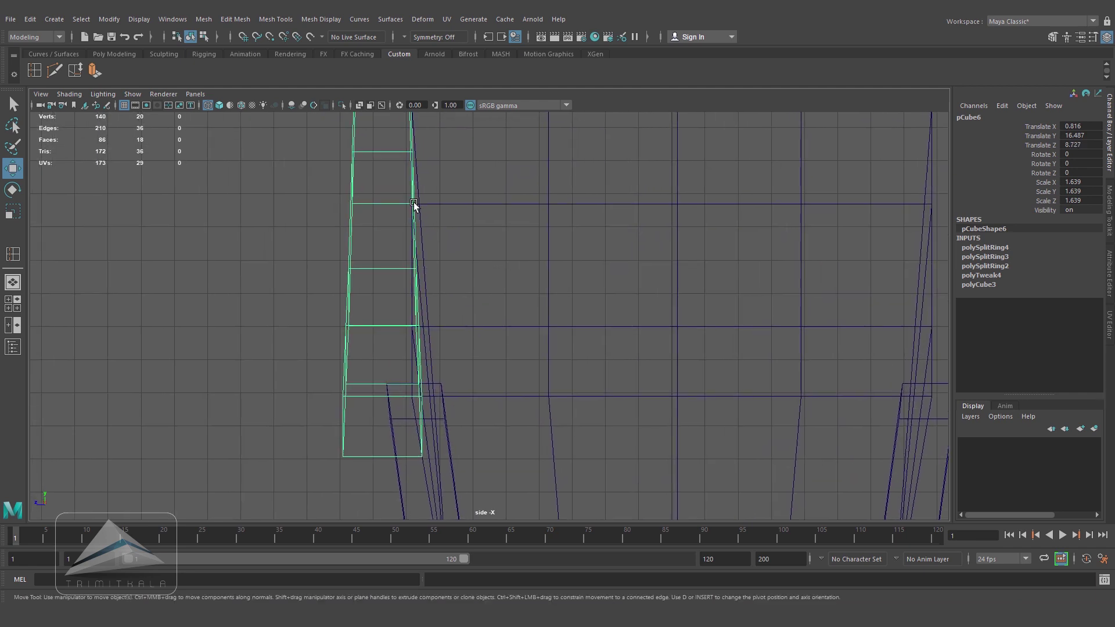
# - Shift the board's three intermediate edge loops back toward the house in the side view to straighten its front face
pyautogui.moveTo(413, 202); pyautogui.dragTo(409, 164, button='right')
pyautogui.doubleClick(411, 169)
pyautogui.keyDown('alt'); pyautogui.moveTo(507, 228); pyautogui.dragTo(536, 339, button='middle'); pyautogui.keyUp('alt')
pyautogui.moveTo(354, 290); pyautogui.dragTo(357, 290)
pyautogui.doubleClick(403, 381)
pyautogui.keyDown('alt'); pyautogui.moveTo(407, 435); pyautogui.dragTo(374, 325, button='middle'); pyautogui.keyUp('alt')
pyautogui.moveTo(326, 300); pyautogui.dragTo(333, 301)
pyautogui.keyDown('alt'); pyautogui.moveTo(464, 366); pyautogui.dragTo(452, 280, button='middle'); pyautogui.keyUp('alt')
pyautogui.doubleClick(369, 302)
pyautogui.moveTo(310, 272); pyautogui.dragTo(317, 273)
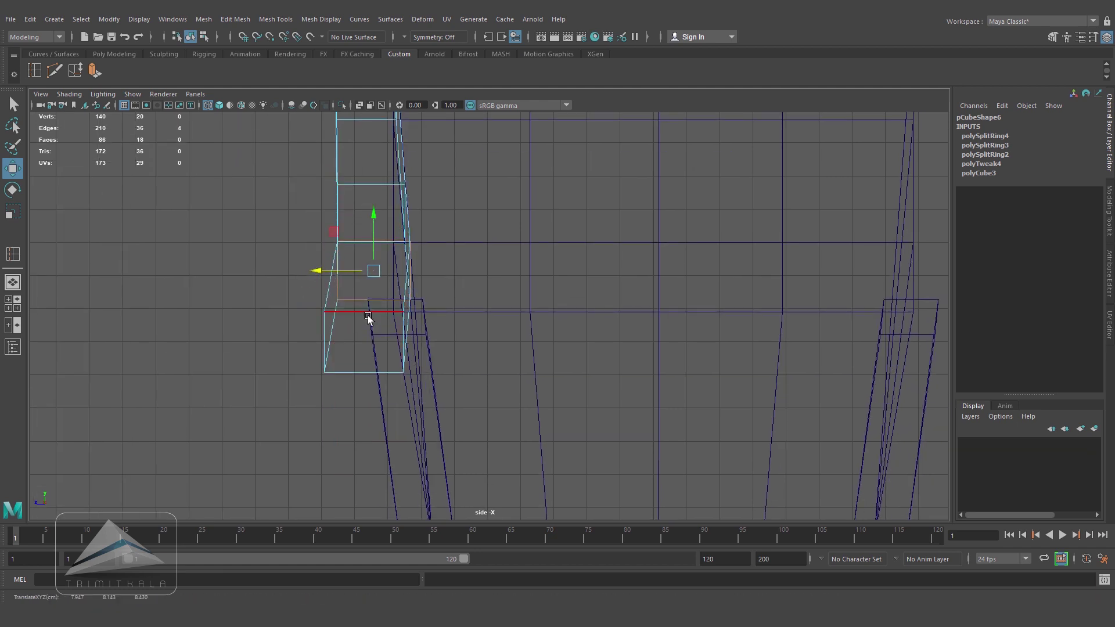
# - Shift the board's lower end face back in the side view to line up with the straightened front
pyautogui.moveTo(368, 317); pyautogui.dragTo(369, 346, button='right')
pyautogui.click(364, 343)
pyautogui.moveTo(306, 342); pyautogui.dragTo(318, 342)
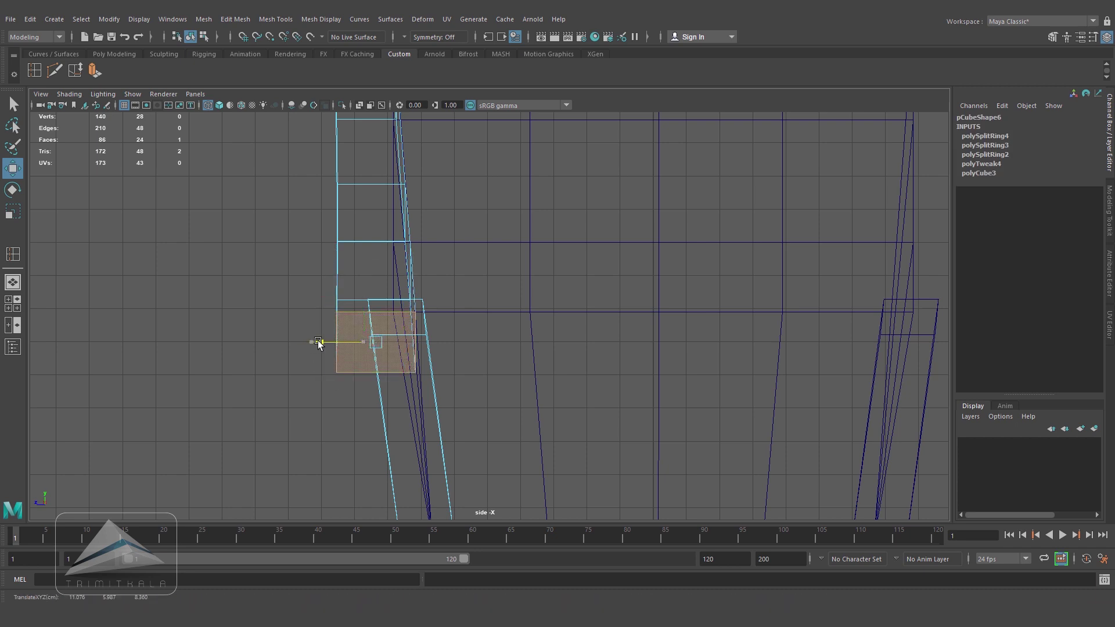
# - Return the board to object mode with shaded display and freeze its transformations
pyautogui.press('5')
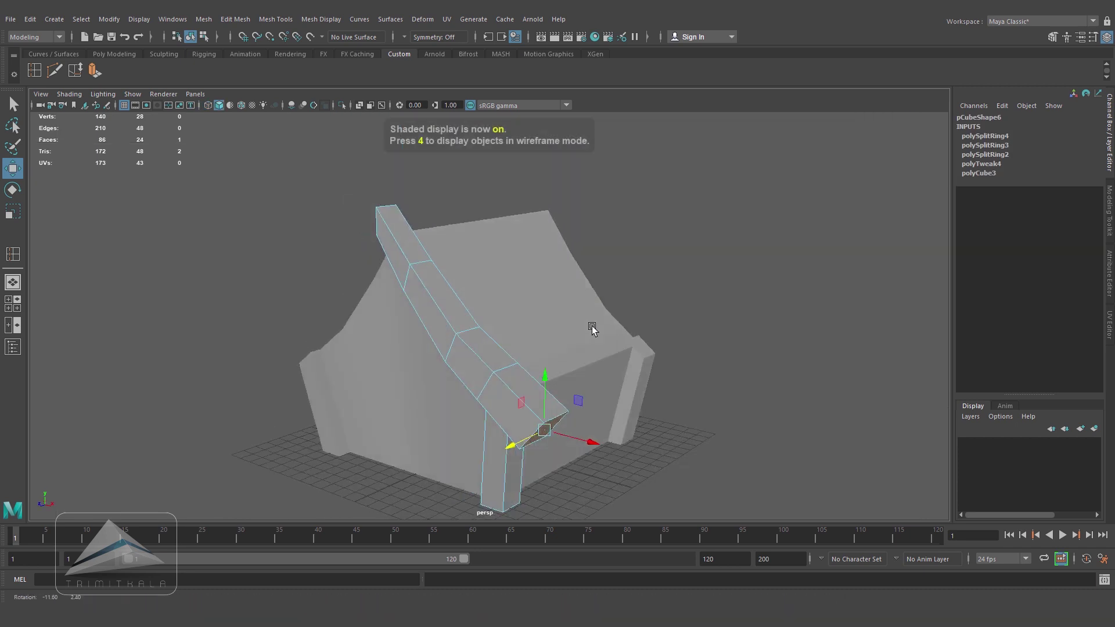
pyautogui.moveTo(531, 291); pyautogui.dragTo(581, 309, button='right')
pyautogui.keyDown('alt'); pyautogui.moveTo(595, 413); pyautogui.dragTo(650, 395); pyautogui.keyUp('alt')
pyautogui.moveTo(613, 297); pyautogui.dragTo(668, 280, button='right')
pyautogui.click(643, 345)
pyautogui.keyDown('alt'); pyautogui.moveTo(720, 342); pyautogui.dragTo(670, 358); pyautogui.keyUp('alt')
pyautogui.keyDown('alt'); pyautogui.moveTo(670, 358); pyautogui.dragTo(681, 348, button='middle'); pyautogui.keyUp('alt')
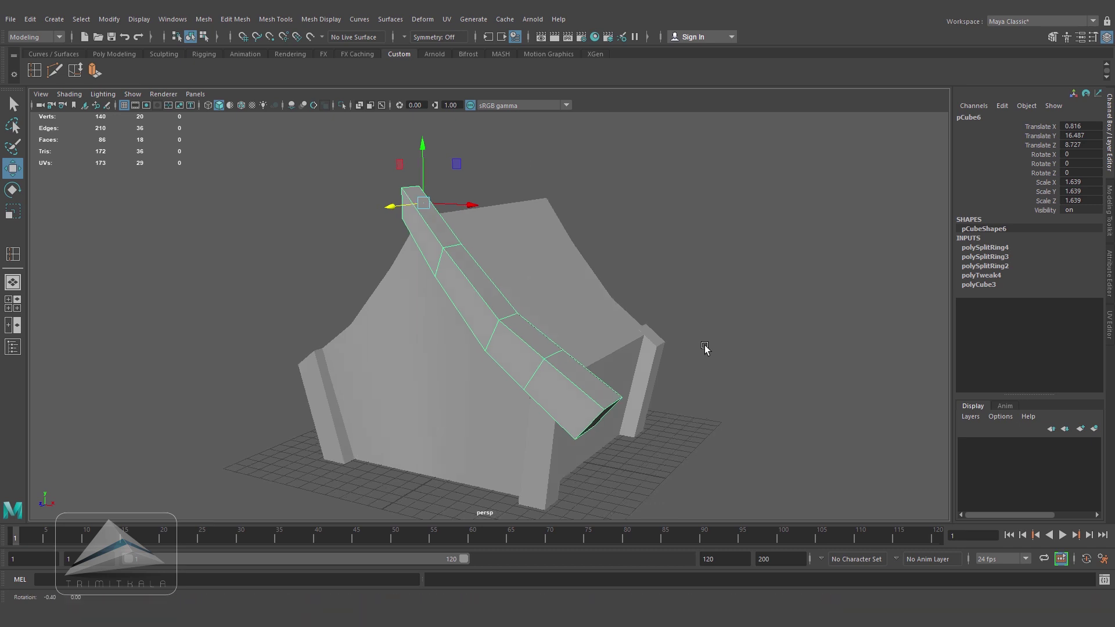
pyautogui.keyDown('alt'); pyautogui.moveTo(701, 347); pyautogui.dragTo(545, 311); pyautogui.keyUp('alt')
pyautogui.click(109, 19)
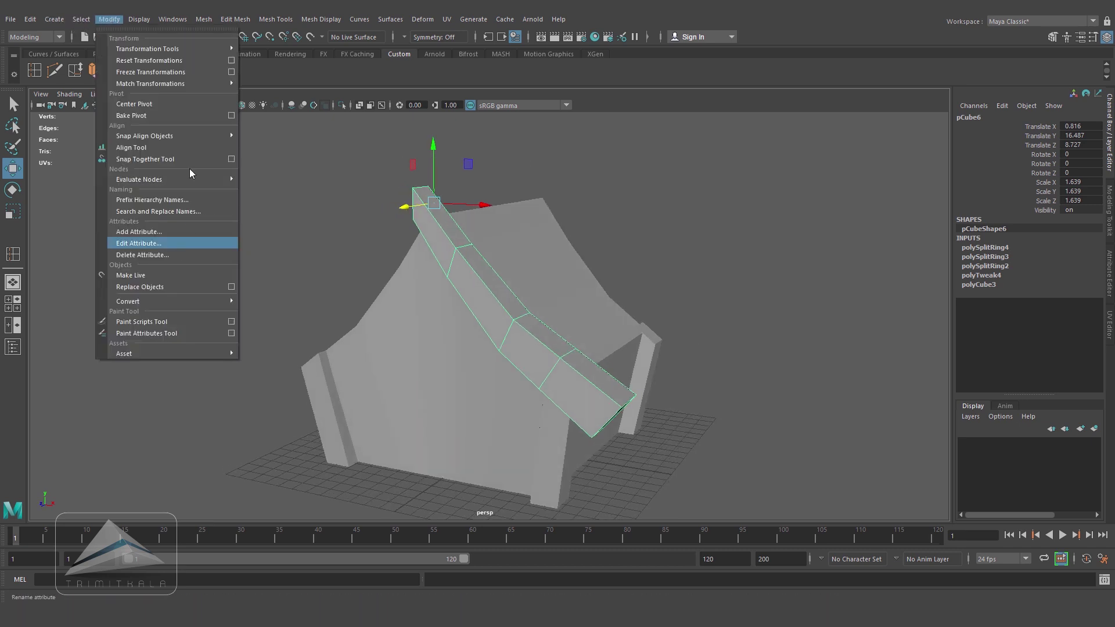
pyautogui.click(168, 72)
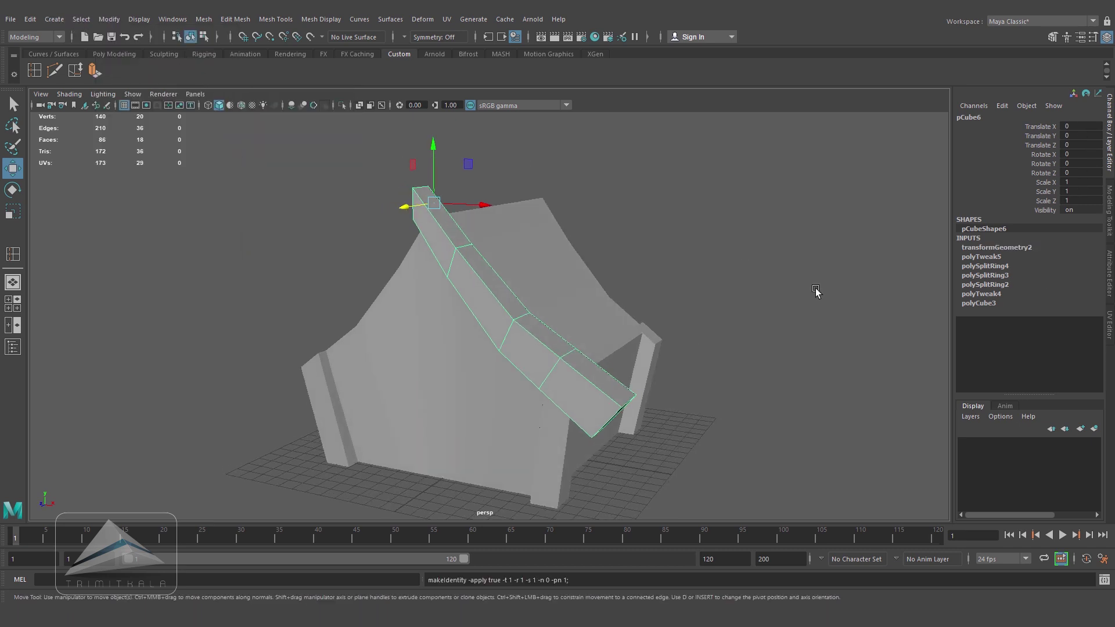
# - Snap the board's pivot to the house's vertical centre line in the front view
pyautogui.keyDown('alt'); pyautogui.moveTo(660, 408); pyautogui.dragTo(699, 407); pyautogui.keyUp('alt')
pyautogui.press('space')
pyautogui.moveTo(700, 407); pyautogui.dragTo(698, 434)
pyautogui.keyDown('alt'); pyautogui.moveTo(624, 372); pyautogui.dragTo(699, 438, button='middle'); pyautogui.keyUp('alt')
pyautogui.keyDown('alt'); pyautogui.moveTo(553, 330); pyautogui.dragTo(571, 353, button='middle'); pyautogui.keyUp('alt')
pyautogui.press('d')
pyautogui.press('x')
pyautogui.moveTo(519, 223); pyautogui.dragTo(508, 218)
# - Move the board's pivot with grid snapping in the side view toward the middle of the house's depth
pyautogui.press('space')
pyautogui.moveTo(501, 271); pyautogui.dragTo(635, 308)
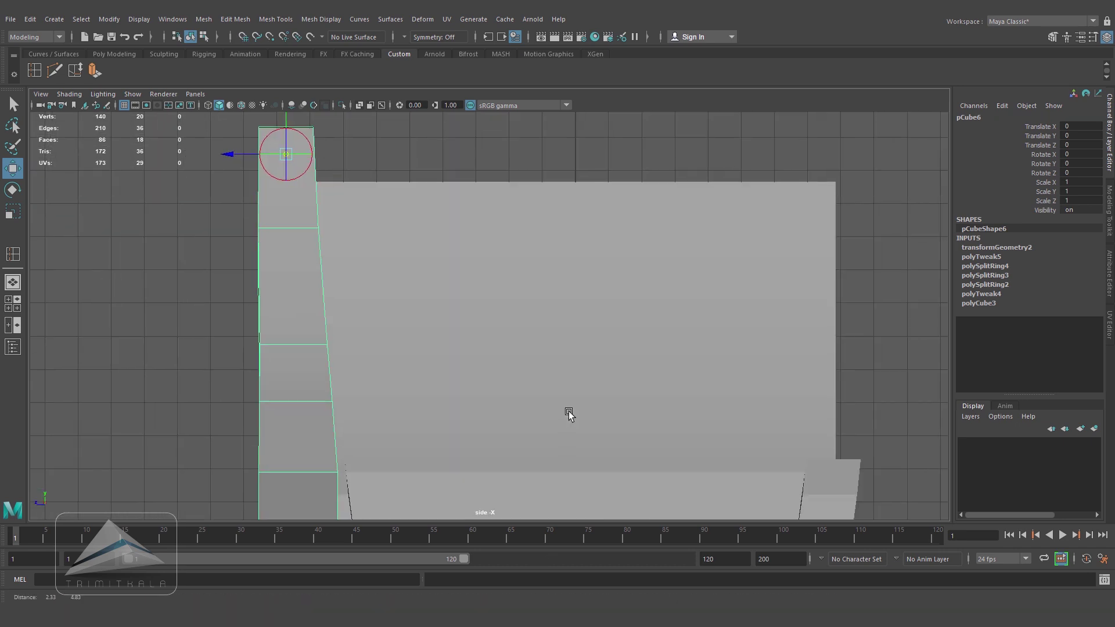
pyautogui.moveTo(257, 179); pyautogui.dragTo(281, 180)
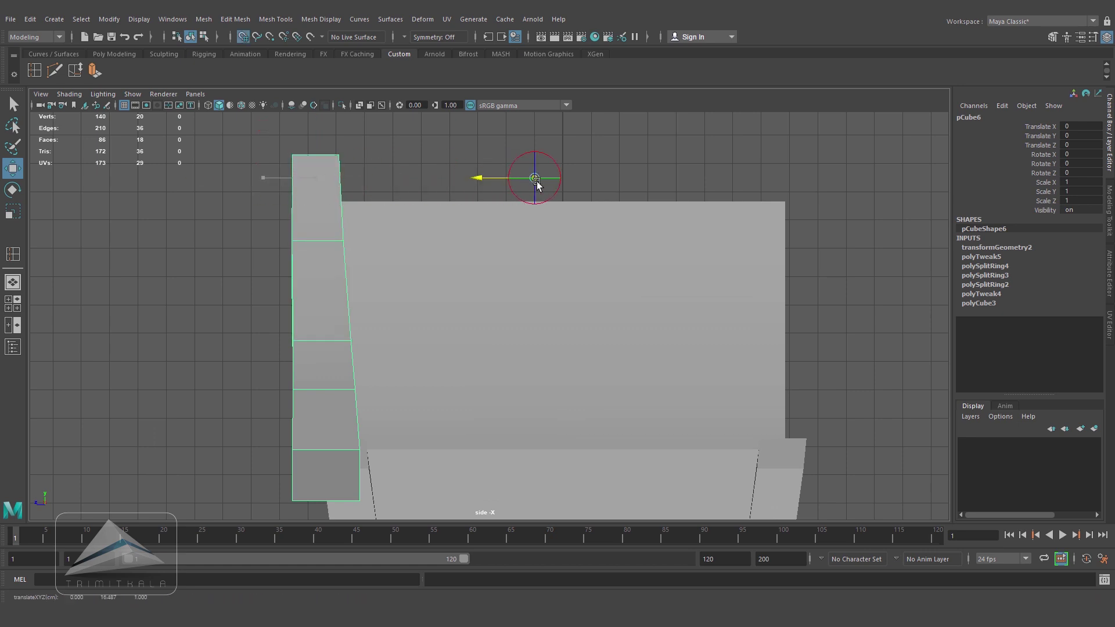
pyautogui.press('space')
pyautogui.moveTo(569, 276); pyautogui.dragTo(630, 268)
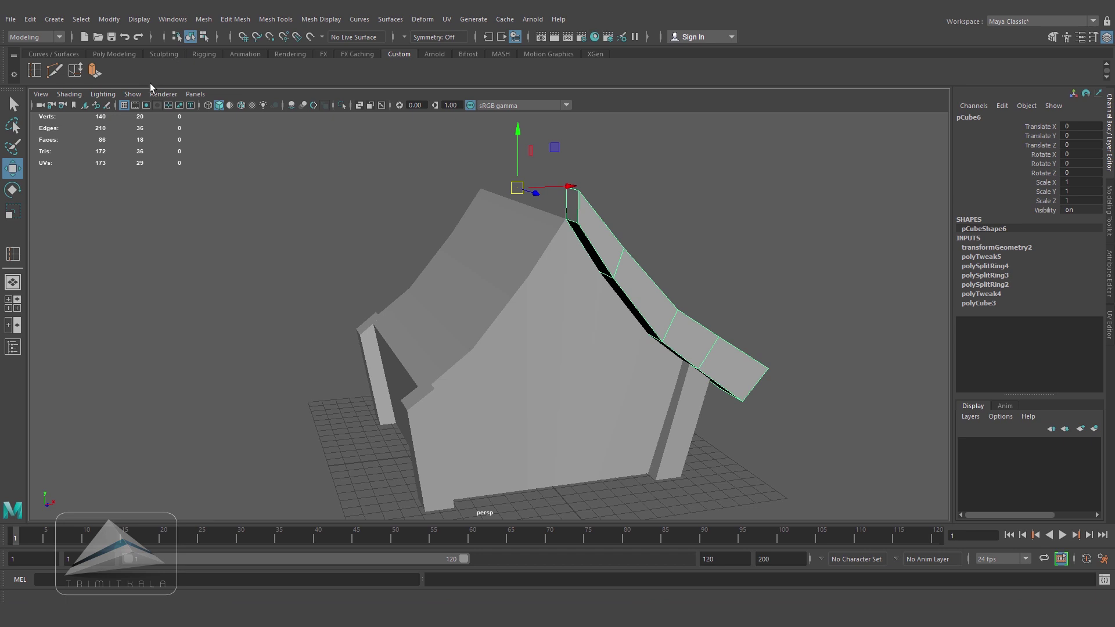
# - Duplicate the gable board and set the copy's Scale X to -1 to mirror it onto the other roof slope
pyautogui.hotkey('ctrl', 'd')
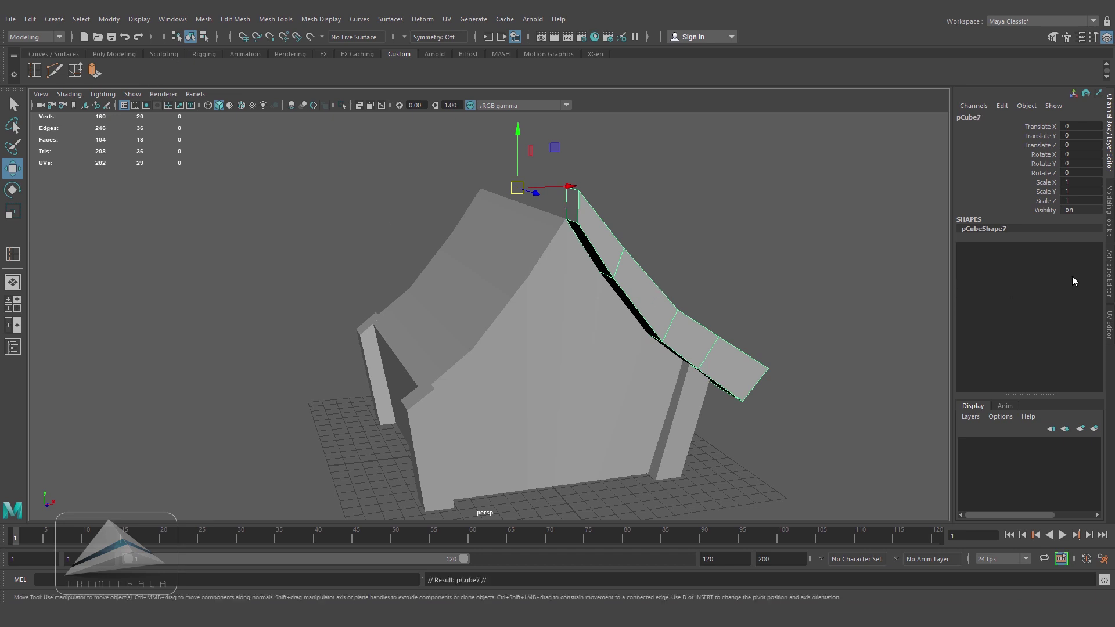
pyautogui.click(1077, 182)
pyautogui.write('-1')
pyautogui.press('Return')
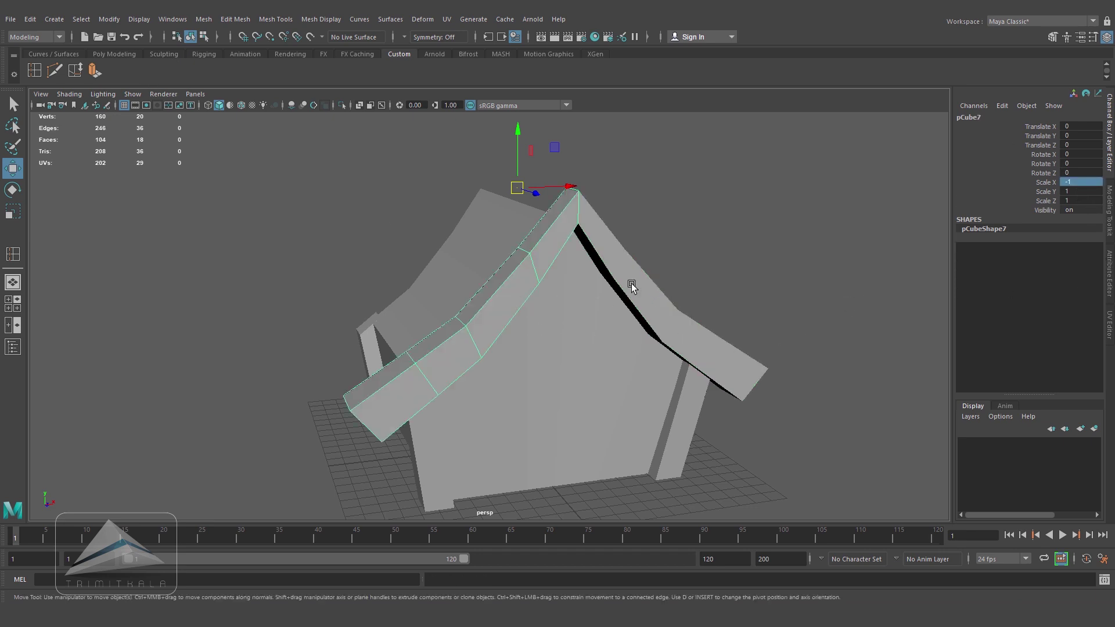
# - Freeze the transformations of both front gable boards together
pyautogui.keyDown('shift'); pyautogui.click(631, 284); pyautogui.keyUp('shift')
pyautogui.click(109, 20)
pyautogui.click(130, 58)
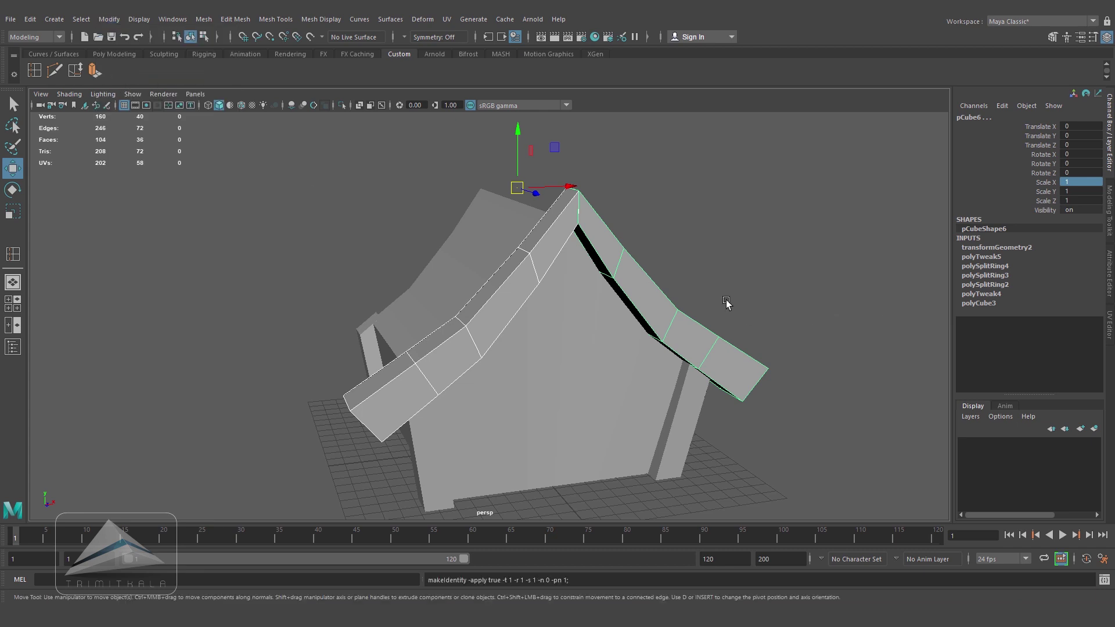
# - Duplicate both front gable boards and set the copies' Scale Z to -1 to mirror them onto the rear gable
pyautogui.keyDown('alt'); pyautogui.moveTo(726, 302); pyautogui.dragTo(803, 225); pyautogui.keyUp('alt')
pyautogui.hotkey('ctrl', 'd')
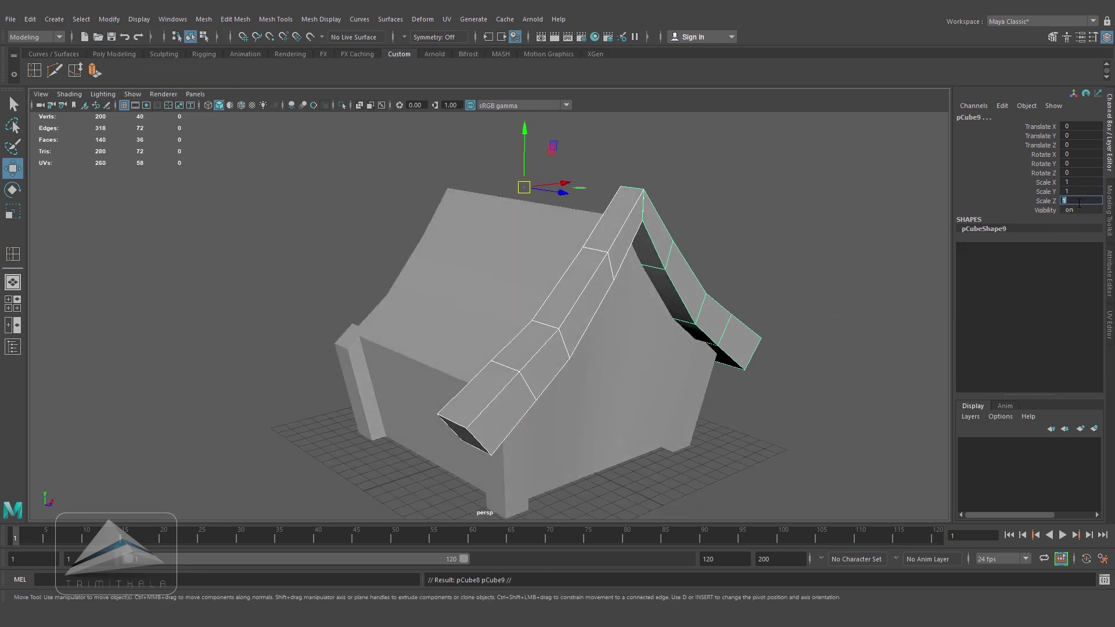
pyautogui.write('-1')
pyautogui.press('Return')
pyautogui.click(715, 271)
pyautogui.keyDown('alt'); pyautogui.moveTo(716, 272); pyautogui.dragTo(665, 368); pyautogui.keyUp('alt')
pyautogui.click(552, 331)
pyautogui.click(636, 363)
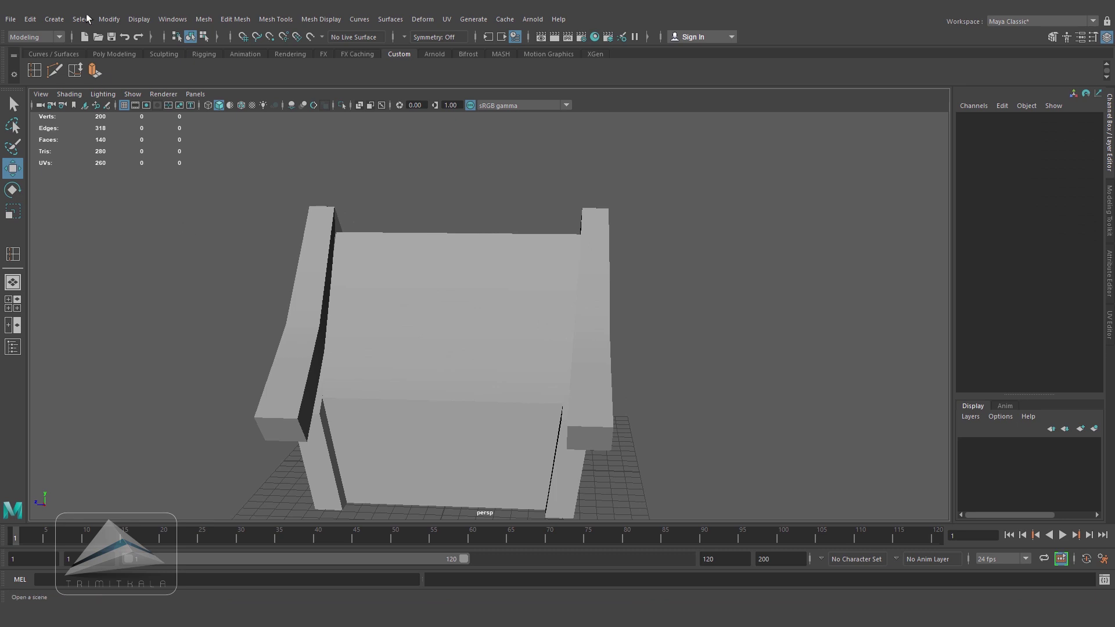
# - Create a polygon cube and place it near the gable board's lower end in the front view, at about X 8.708, Y 7.141
pyautogui.click(109, 19)
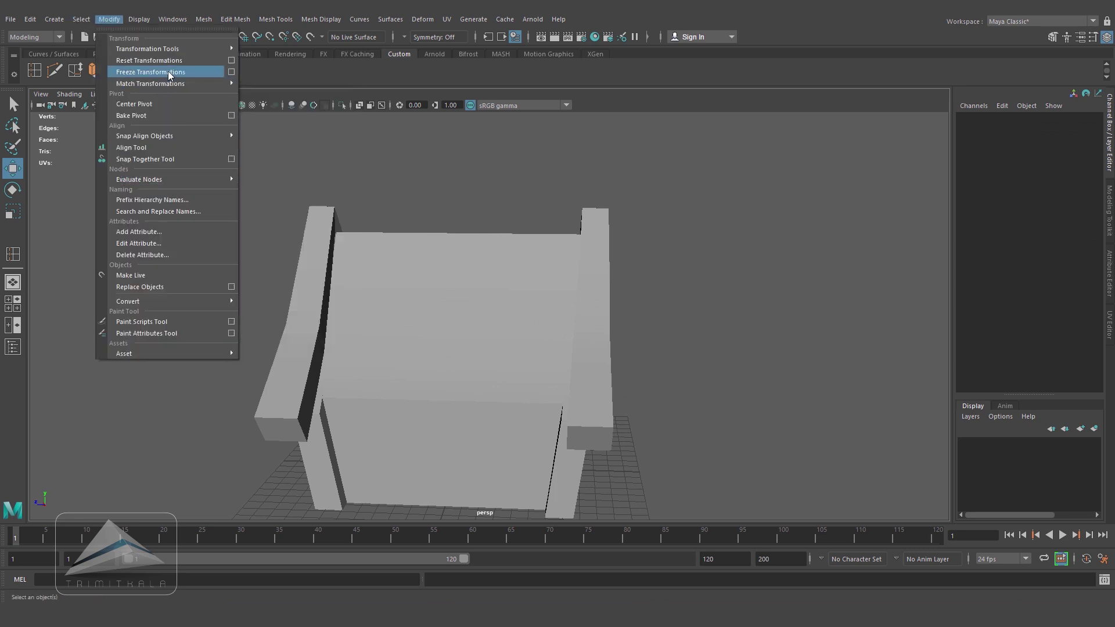
pyautogui.moveTo(55, 21)
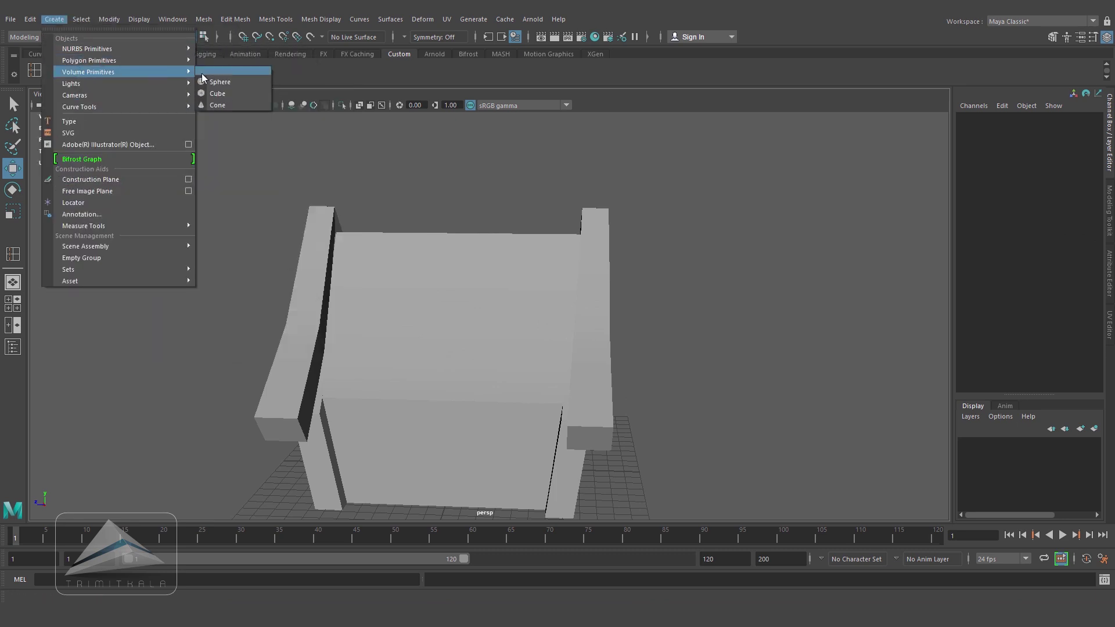
pyautogui.moveTo(122, 63)
pyautogui.click(231, 81)
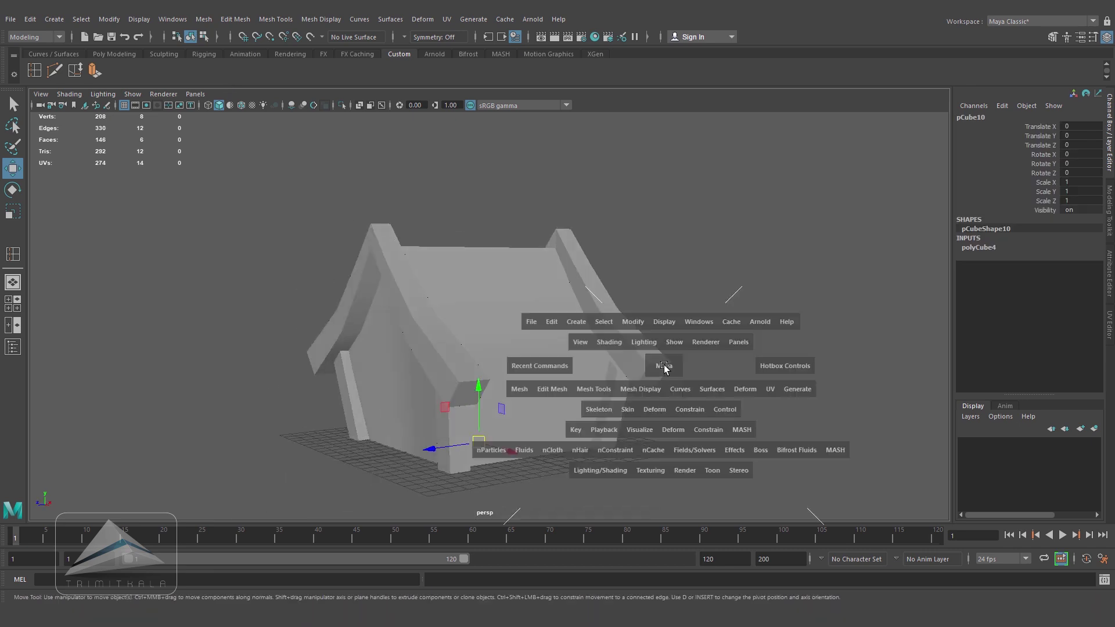
pyautogui.moveTo(278, 488); pyautogui.dragTo(543, 277)
pyautogui.keyDown('alt'); pyautogui.moveTo(587, 287); pyautogui.dragTo(664, 301, button='right'); pyautogui.keyUp('alt')
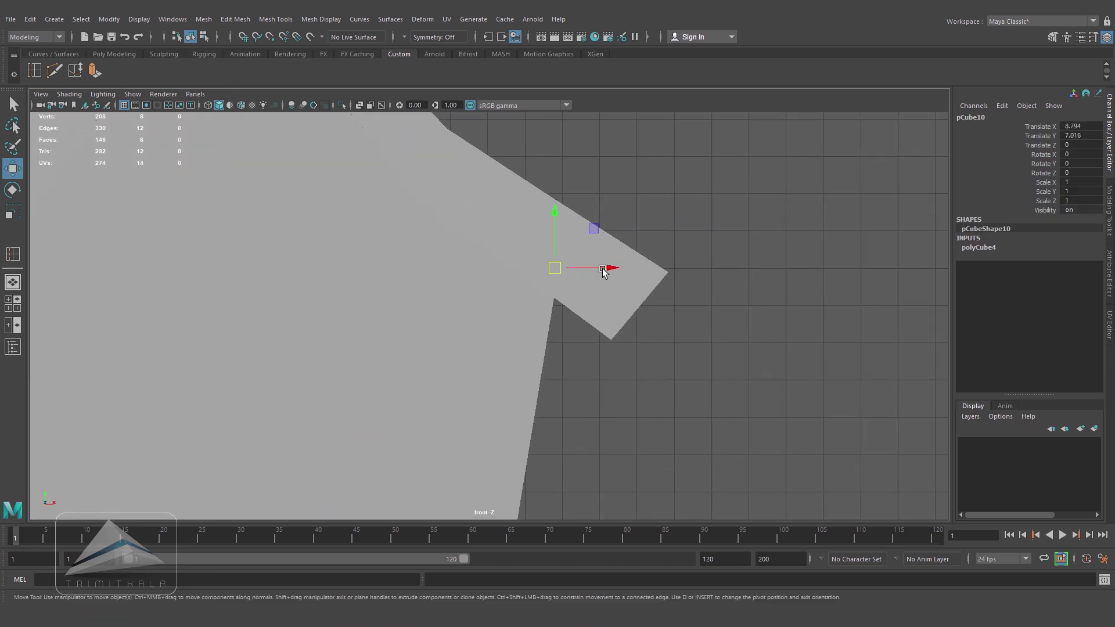
pyautogui.keyDown('alt'); pyautogui.moveTo(664, 301); pyautogui.dragTo(656, 354, button='middle'); pyautogui.keyUp('alt')
pyautogui.press('4')
pyautogui.keyDown('alt'); pyautogui.moveTo(604, 315); pyautogui.dragTo(739, 343, button='right'); pyautogui.keyUp('alt')
pyautogui.keyDown('alt'); pyautogui.moveTo(738, 343); pyautogui.dragTo(699, 317, button='middle'); pyautogui.keyUp('alt')
pyautogui.moveTo(546, 295); pyautogui.dragTo(540, 288)
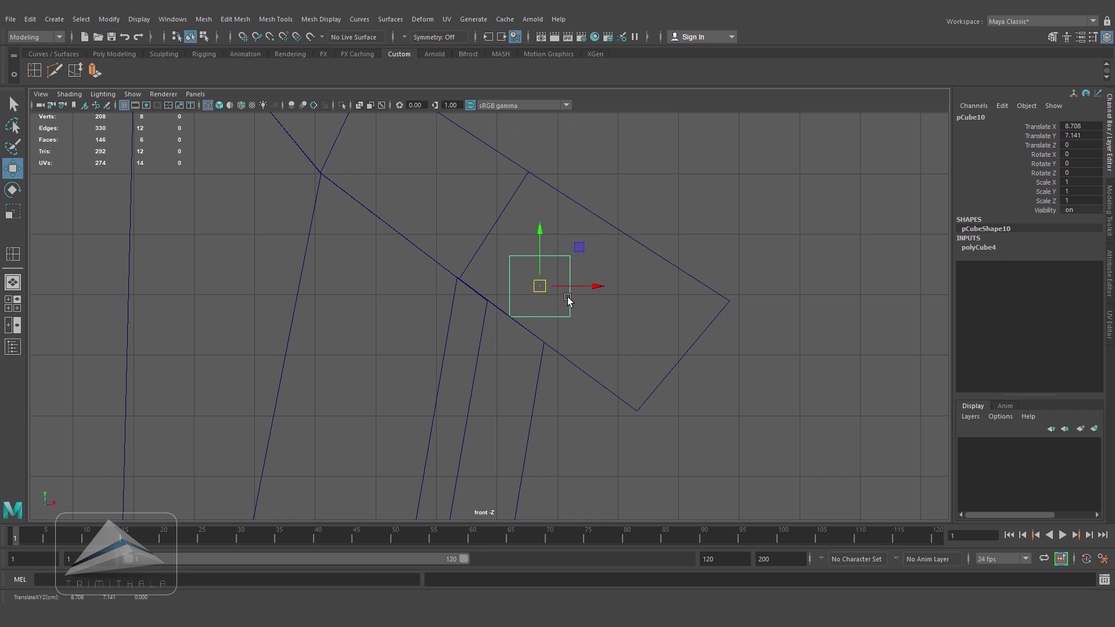
# - Rotate the cube to about -37.08° in Z and move it along the roof slope to about X 7.433, Y 7.85
pyautogui.press('e')
pyautogui.moveTo(590, 271); pyautogui.dragTo(595, 302)
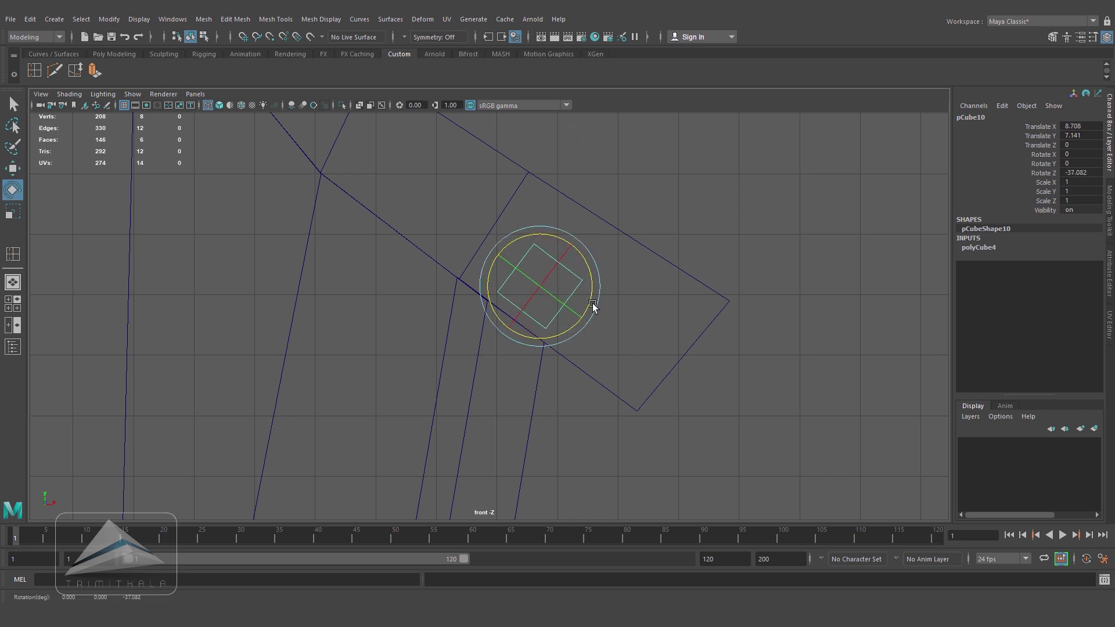
pyautogui.press('w')
pyautogui.moveTo(532, 287); pyautogui.dragTo(462, 242)
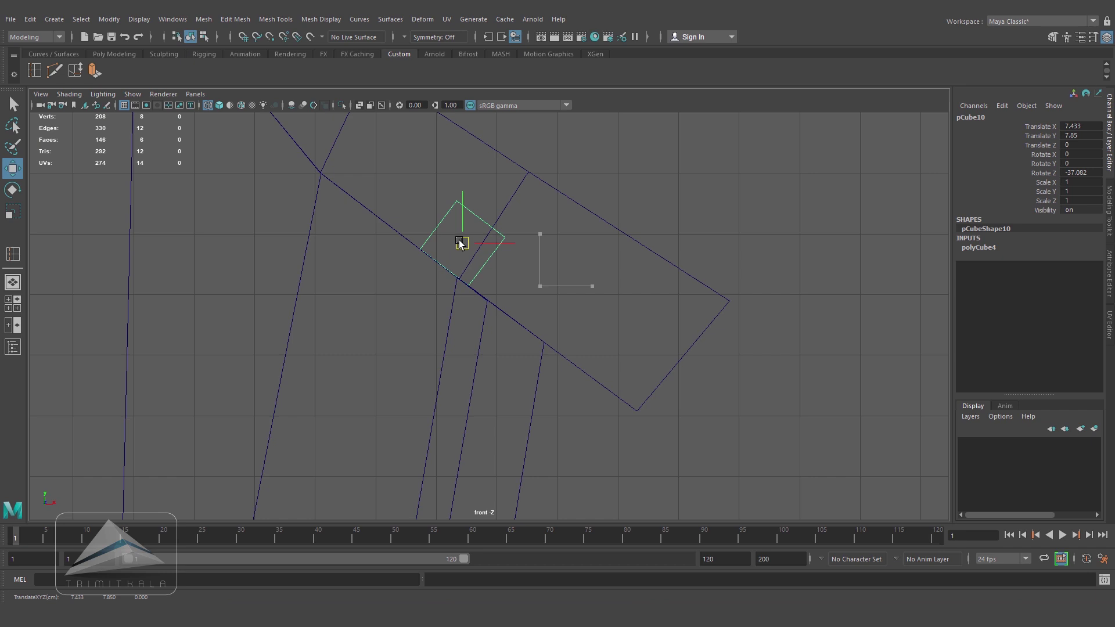
# - Stretch the cube to Scale X 2.628 and align it with the gable board's lower edge, at about -36.57° Rotate Z, X 8.708, Y 6.911
pyautogui.press('r')
pyautogui.moveTo(503, 276); pyautogui.dragTo(565, 311)
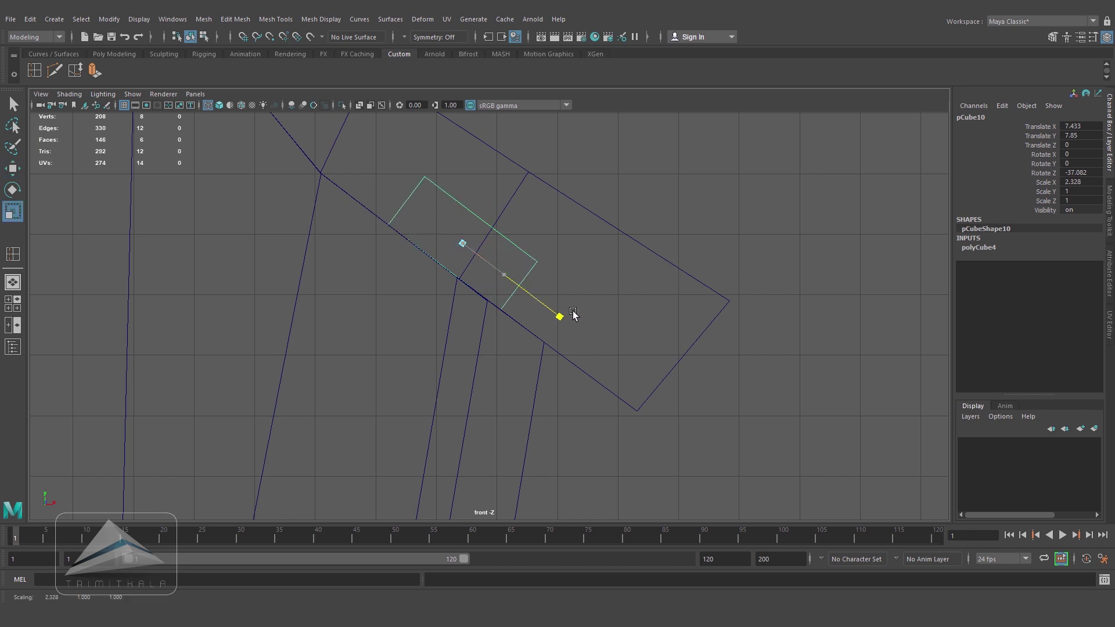
pyautogui.press('w')
pyautogui.moveTo(490, 254); pyautogui.dragTo(540, 299)
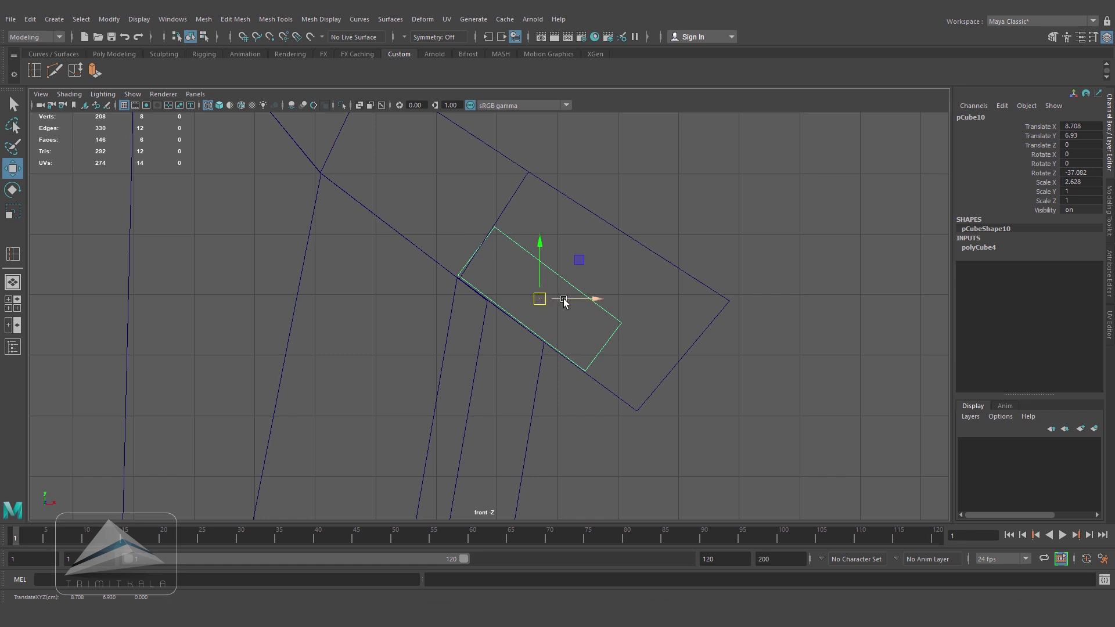
pyautogui.press('e')
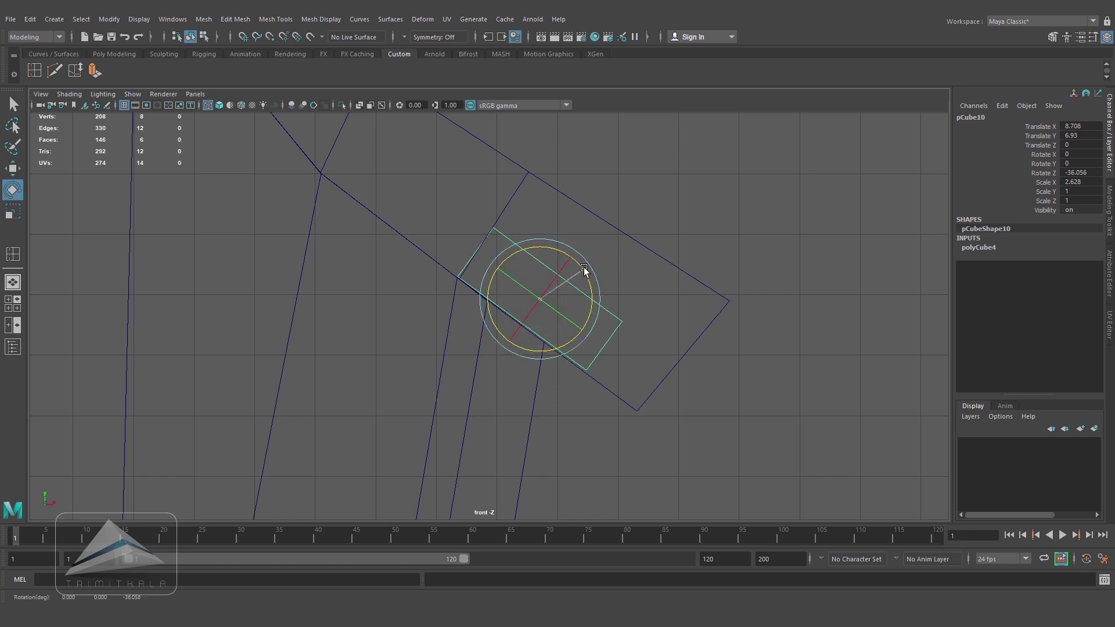
pyautogui.press('w')
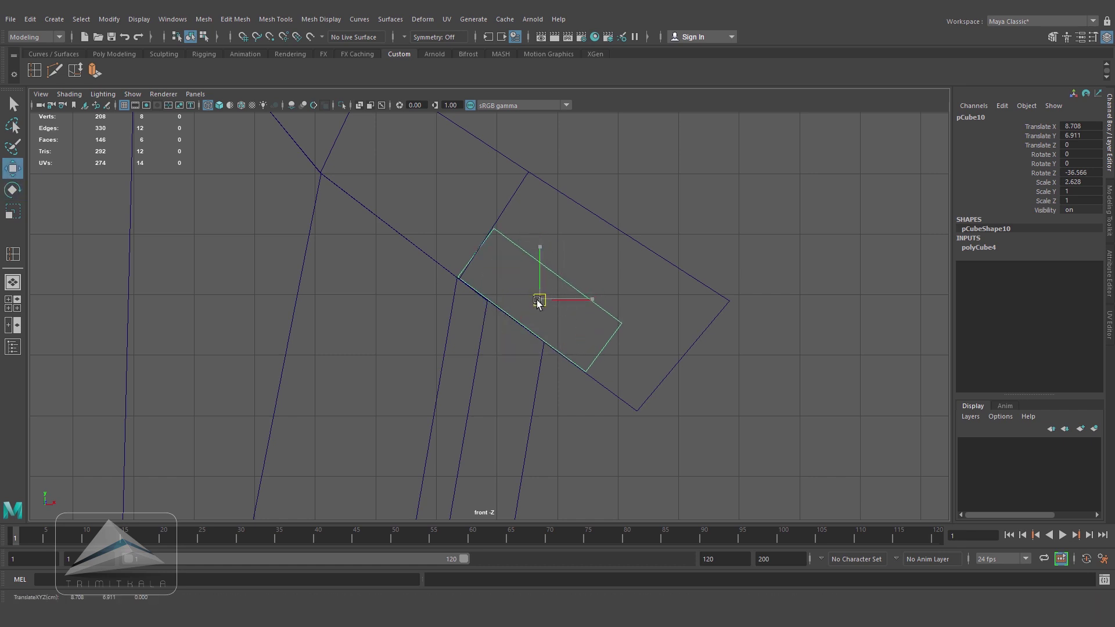
# - Show wireframe on shaded in perspective and stretch the cube to about Scale Z 14.462 so it spans between the gable boards as an eave board
pyautogui.press('space')
pyautogui.moveTo(613, 337)
pyautogui.mouseDown()
pyautogui.moveTo(603, 295)
pyautogui.moveTo(563, 306)
pyautogui.mouseUp()
pyautogui.press('5')
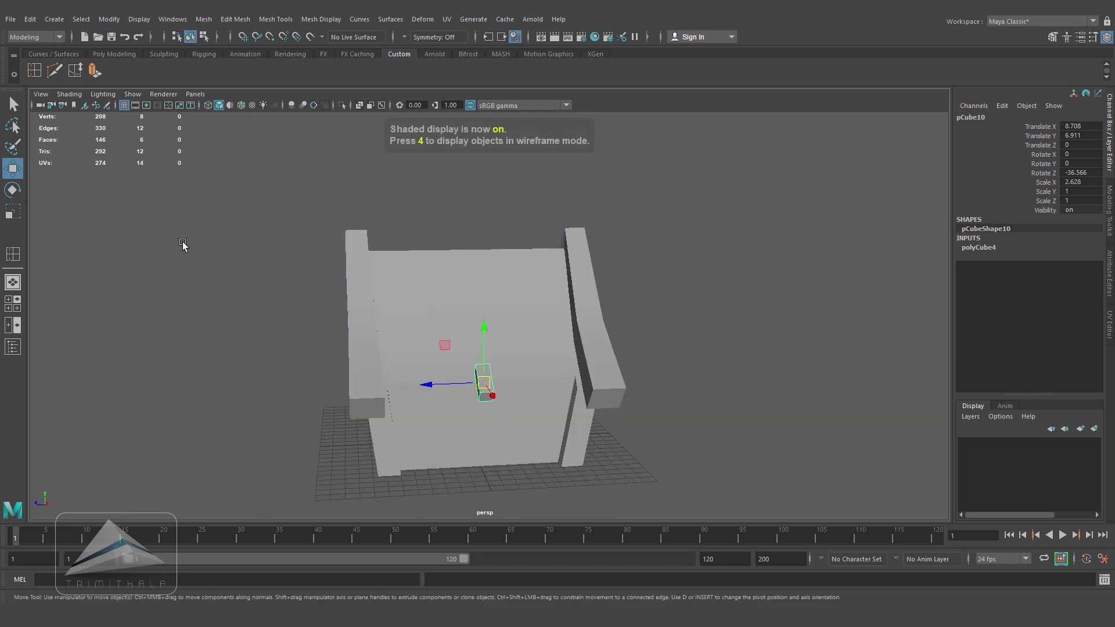
pyautogui.click(241, 106)
pyautogui.scroll(3, 567, 319)
pyautogui.moveTo(567, 319)
pyautogui.keyDown('alt'); pyautogui.mouseDown()
pyautogui.moveTo(586, 296)
pyautogui.moveTo(540, 316)
pyautogui.mouseUp(); pyautogui.keyUp('alt')
pyautogui.press('r')
pyautogui.moveTo(452, 364); pyautogui.dragTo(419, 372)
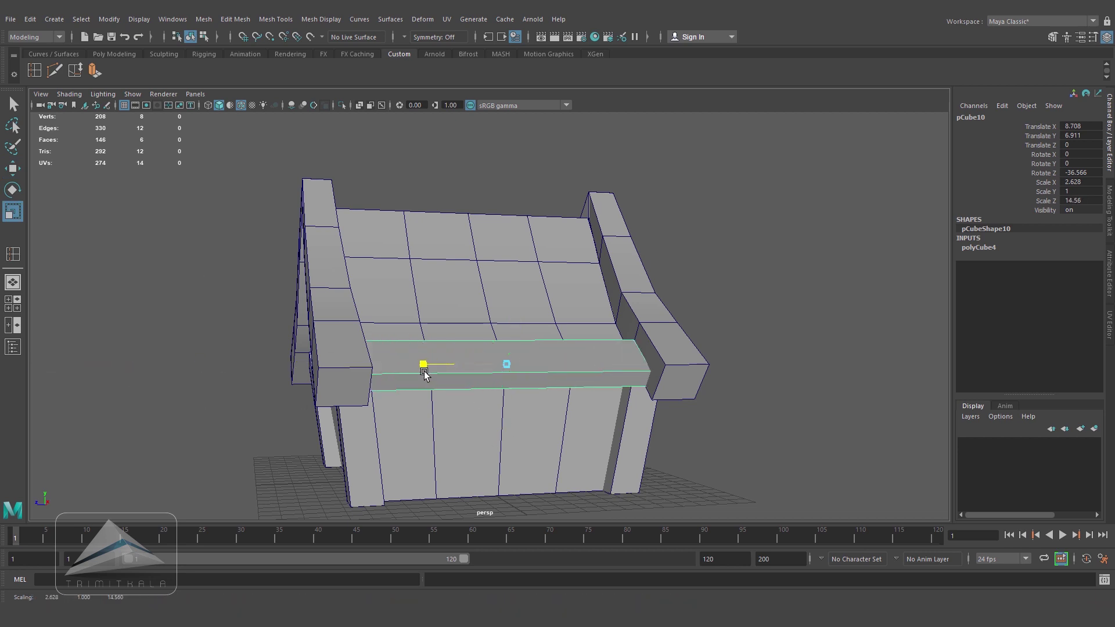
pyautogui.keyDown('alt'); pyautogui.moveTo(425, 374); pyautogui.dragTo(475, 388); pyautogui.keyUp('alt')
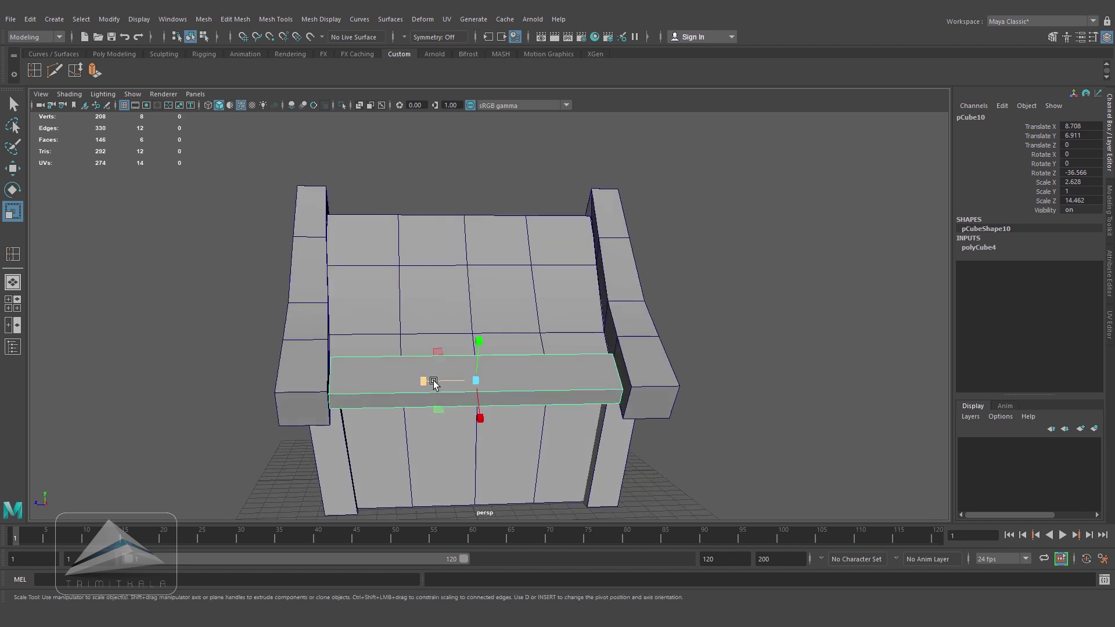
pyautogui.keyDown('alt'); pyautogui.moveTo(470, 423); pyautogui.dragTo(633, 395); pyautogui.keyUp('alt')
pyautogui.click(793, 306)
pyautogui.keyDown('alt'); pyautogui.moveTo(793, 306); pyautogui.dragTo(552, 385); pyautogui.keyUp('alt')
# - Isolate the roof slope above the eave board in the side view and switch it to vertex editing
pyautogui.click(495, 264)
pyautogui.press('space')
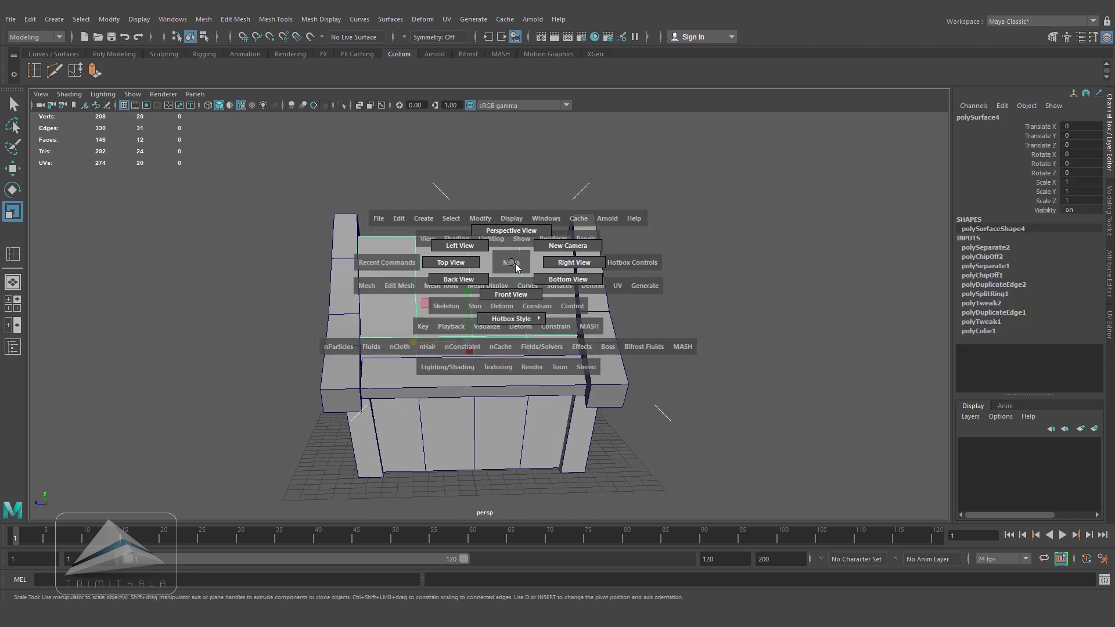
pyautogui.moveTo(505, 264); pyautogui.dragTo(575, 265)
pyautogui.rightClick(538, 236)
pyautogui.moveTo(507, 236); pyautogui.dragTo(562, 251, button='right')
pyautogui.click(343, 106)
pyautogui.rightClick(655, 258)
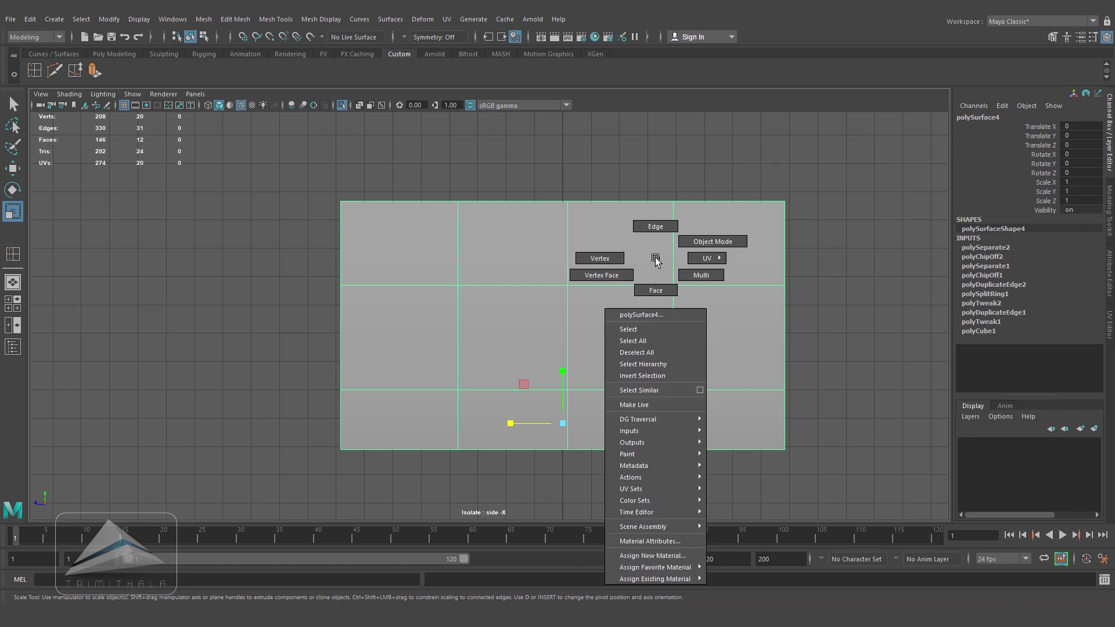
pyautogui.click(618, 259)
# - Lower the inner vertices of the roof slope's top two rows, most at the centre, to make the ridge sag
pyautogui.moveTo(435, 177); pyautogui.dragTo(717, 231)
pyautogui.press('w')
pyautogui.moveTo(566, 189)
pyautogui.mouseDown()
pyautogui.moveTo(586, 302)
pyautogui.moveTo(569, 194)
pyautogui.mouseUp()
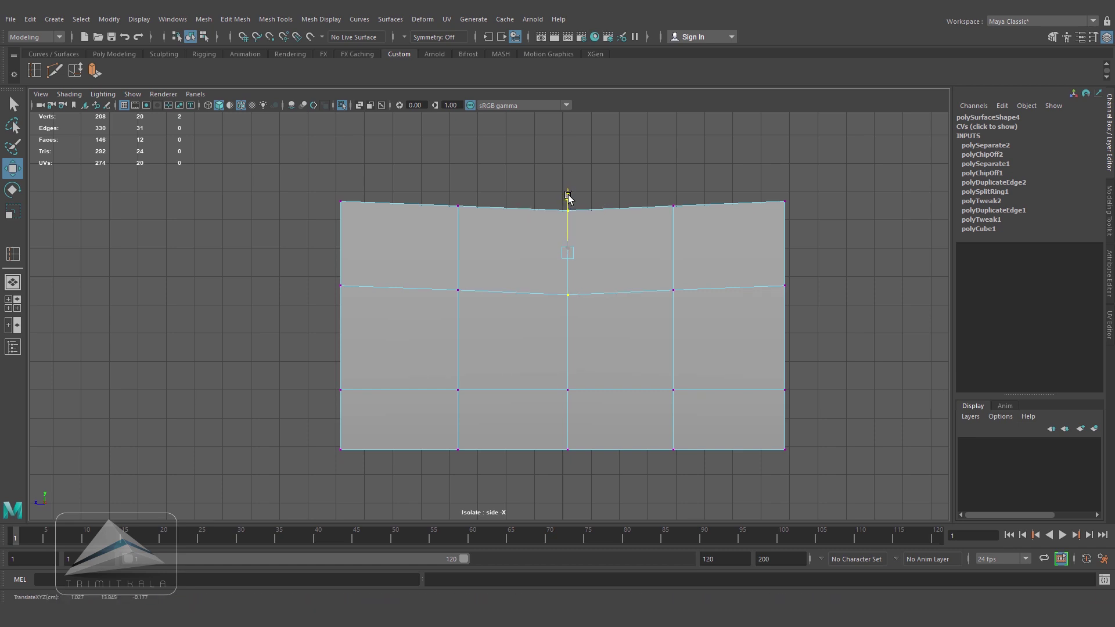
pyautogui.press('Left')
pyautogui.moveTo(565, 192)
pyautogui.mouseDown()
pyautogui.moveTo(591, 305)
pyautogui.moveTo(567, 198)
pyautogui.mouseUp()
pyautogui.moveTo(424, 201); pyautogui.dragTo(465, 316)
pyautogui.keyDown('shift'); pyautogui.moveTo(696, 196); pyautogui.dragTo(669, 311); pyautogui.keyUp('shift')
pyautogui.moveTo(565, 197); pyautogui.dragTo(564, 199)
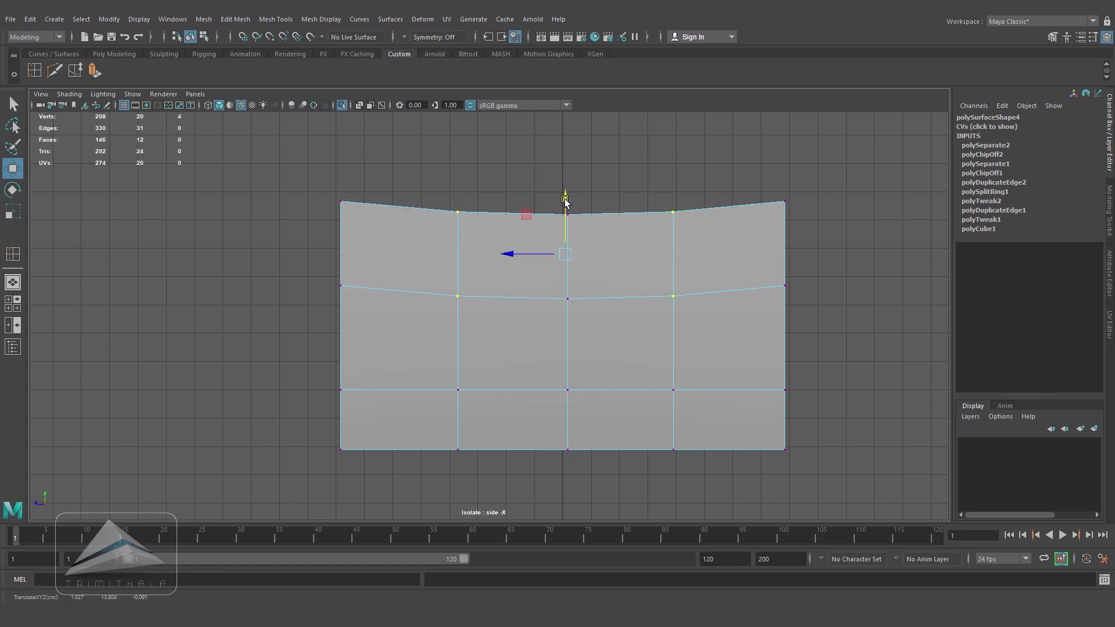
# - Isolate the roof slope together with the side wall below it in the side view
pyautogui.moveTo(428, 370); pyautogui.dragTo(613, 454)
pyautogui.click(678, 384)
pyautogui.click(343, 105)
pyautogui.rightClick(619, 253)
pyautogui.moveTo(619, 253); pyautogui.dragTo(676, 236, button='right')
pyautogui.keyDown('alt'); pyautogui.moveTo(742, 365); pyautogui.dragTo(721, 214, button='middle'); pyautogui.keyUp('alt')
pyautogui.keyDown('shift'); pyautogui.click(633, 394); pyautogui.keyUp('shift')
pyautogui.keyDown('alt'); pyautogui.moveTo(659, 369); pyautogui.dragTo(631, 372, button='middle'); pyautogui.keyUp('alt')
pyautogui.click(342, 106)
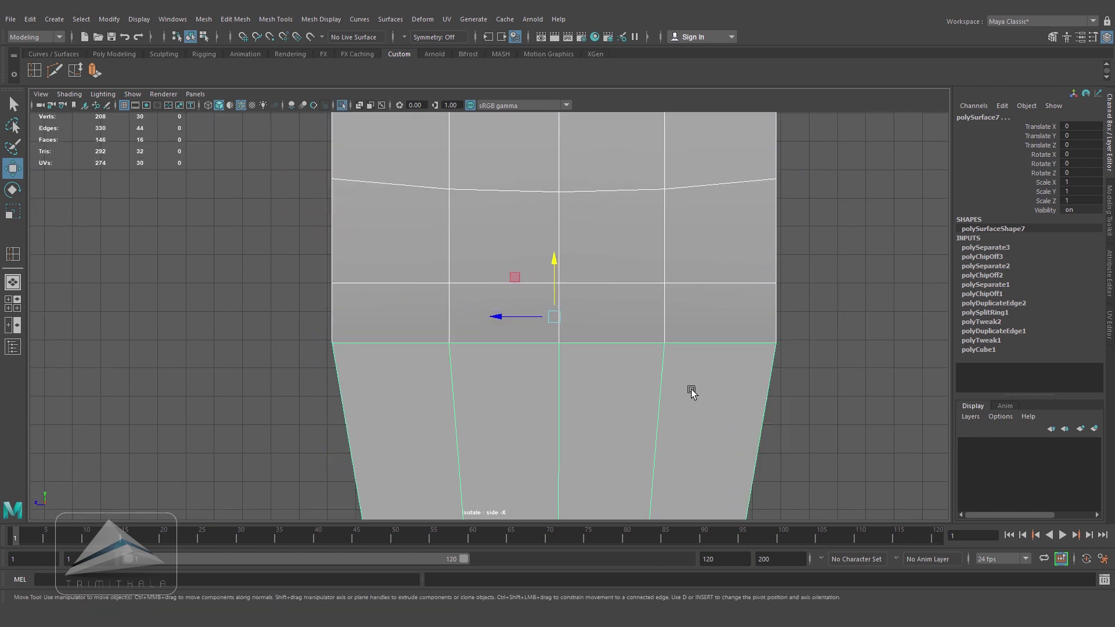
# - Lower the inner vertices of the lower roof row and the shared eave row, most at the centre, to continue the sag
pyautogui.moveTo(686, 383); pyautogui.dragTo(593, 383, button='right')
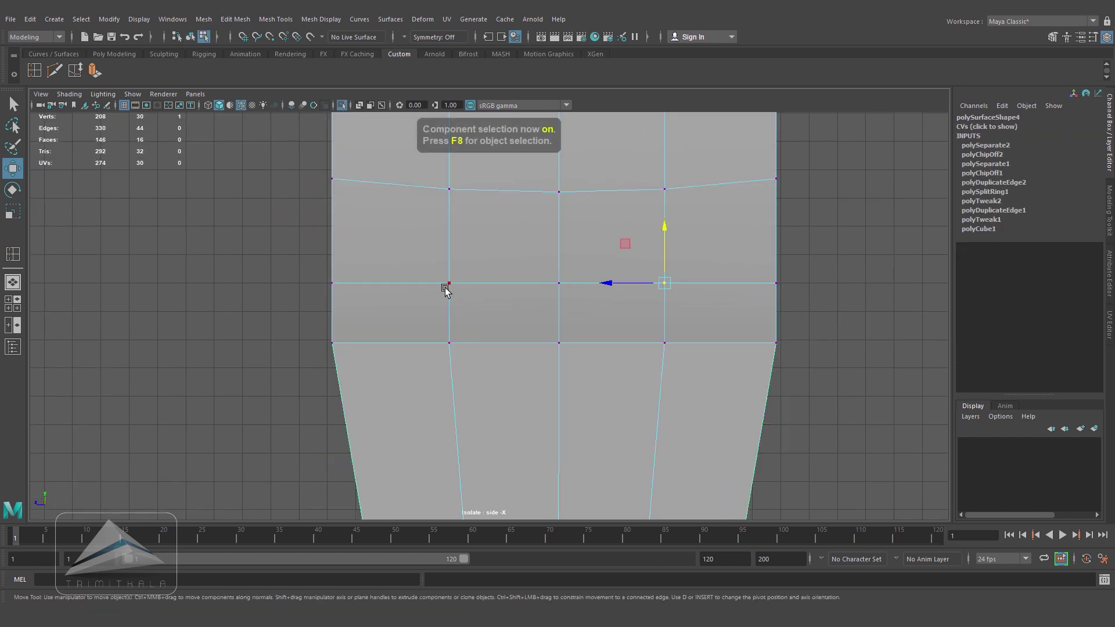
pyautogui.moveTo(417, 270); pyautogui.dragTo(671, 375)
pyautogui.moveTo(556, 262); pyautogui.dragTo(552, 267)
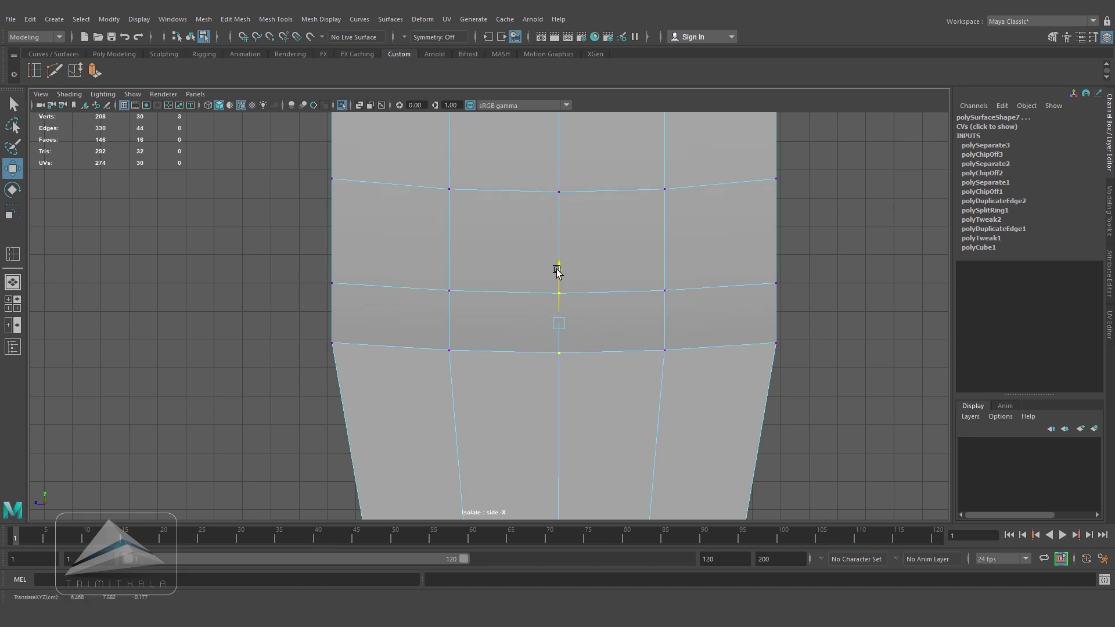
pyautogui.scroll(-2, 625, 388)
pyautogui.press('space')
pyautogui.moveTo(646, 388); pyautogui.dragTo(643, 354)
pyautogui.keyDown('alt'); pyautogui.moveTo(610, 338); pyautogui.dragTo(706, 343); pyautogui.keyUp('alt')
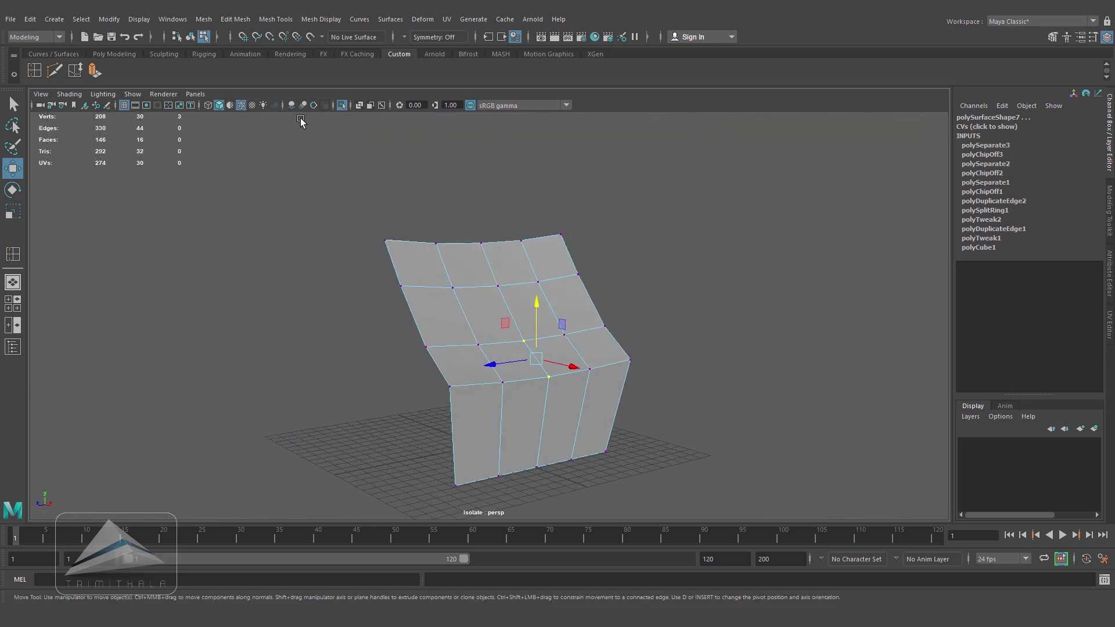
# - Bring back the full house in object mode and delete the unshaped roof slope and side wall on the opposite side
pyautogui.click(342, 106)
pyautogui.moveTo(530, 273); pyautogui.dragTo(590, 256, button='right')
pyautogui.moveTo(591, 426)
pyautogui.keyDown('alt'); pyautogui.mouseDown()
pyautogui.moveTo(554, 413)
pyautogui.moveTo(575, 401)
pyautogui.moveTo(592, 443)
pyautogui.moveTo(587, 430)
pyautogui.mouseUp(); pyautogui.keyUp('alt')
pyautogui.click(587, 430)
pyautogui.keyDown('alt'); pyautogui.moveTo(643, 401); pyautogui.dragTo(524, 356); pyautogui.keyUp('alt')
# - Freeze the transformations of the sagging roof slope and its side wall together
pyautogui.click(525, 356)
pyautogui.keyDown('alt'); pyautogui.moveTo(541, 401); pyautogui.dragTo(569, 380); pyautogui.keyUp('alt')
pyautogui.keyDown('shift'); pyautogui.click(569, 380); pyautogui.keyUp('shift')
pyautogui.click(116, 23)
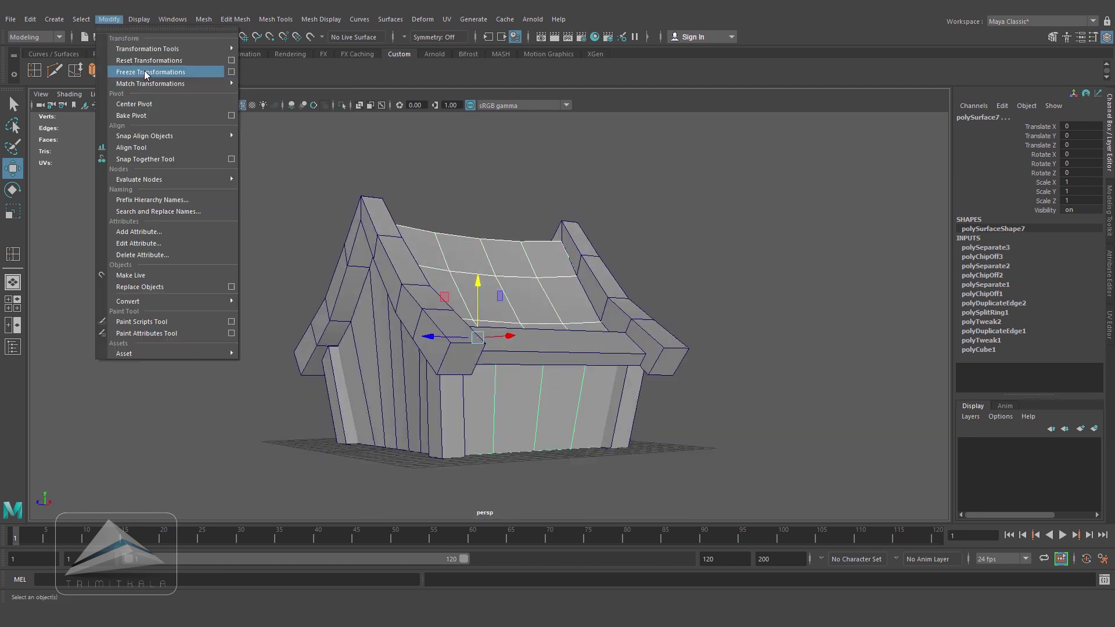
pyautogui.click(144, 71)
# - Duplicate the roof slope and side wall and set the copies' Scale X to -1 to mirror them to the opposite side
pyautogui.keyDown('alt'); pyautogui.moveTo(522, 343); pyautogui.dragTo(572, 338); pyautogui.keyUp('alt')
pyautogui.hotkey('ctrl', 'd')
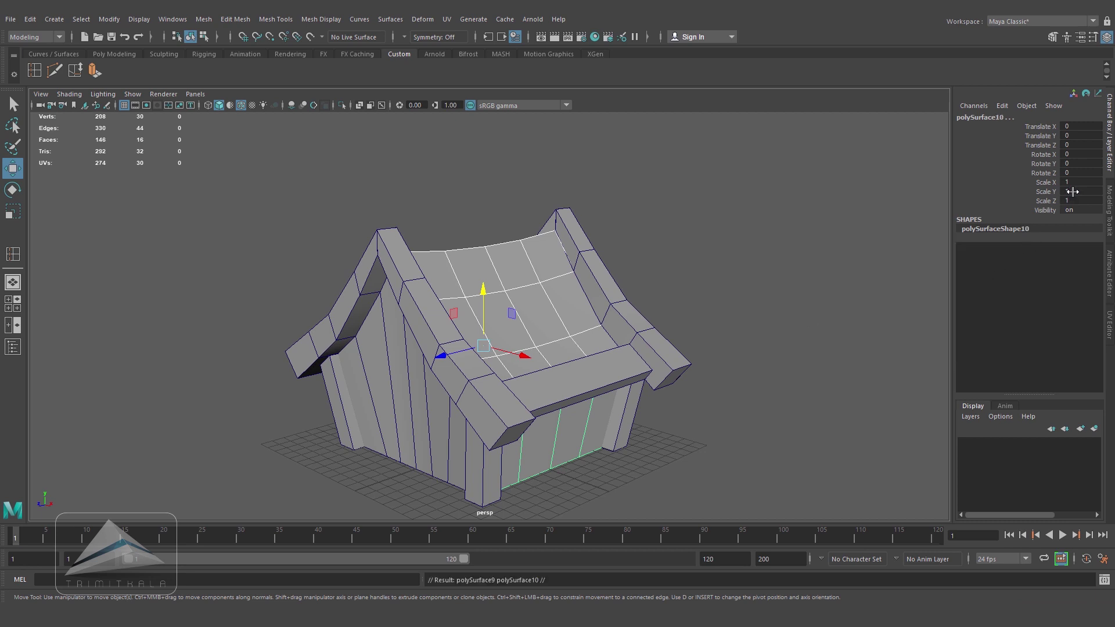
pyautogui.write('-1')
pyautogui.press('Return')
pyautogui.keyDown('alt'); pyautogui.moveTo(470, 366); pyautogui.dragTo(658, 392); pyautogui.keyUp('alt')
pyautogui.click(730, 400)
pyautogui.keyDown('alt'); pyautogui.moveTo(730, 400); pyautogui.dragTo(524, 405); pyautogui.keyUp('alt')
# - Insert an edge loop across the middle of the eave board
pyautogui.click(623, 388)
pyautogui.keyDown('alt'); pyautogui.moveTo(497, 347); pyautogui.dragTo(591, 354); pyautogui.keyUp('alt')
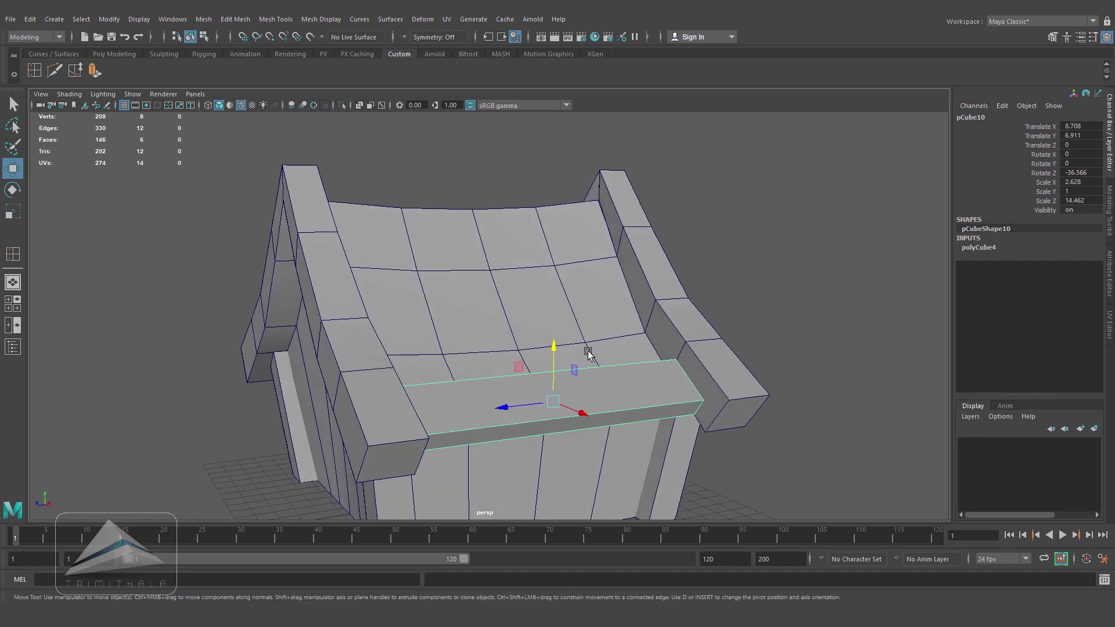
pyautogui.click(36, 70)
pyautogui.keyDown('alt'); pyautogui.moveTo(549, 376); pyautogui.dragTo(481, 428); pyautogui.keyUp('alt')
pyautogui.click(469, 412)
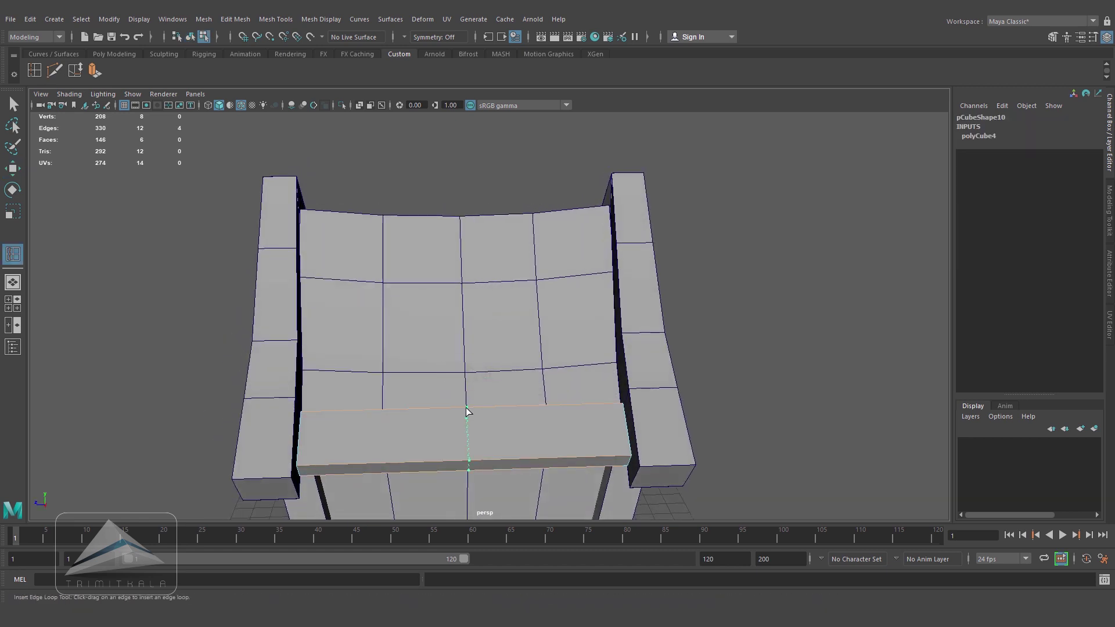
# - Use Offset Edge Loop to add a loop on each side of the eave board's centre loop, about midway to its ends
pyautogui.click(275, 19)
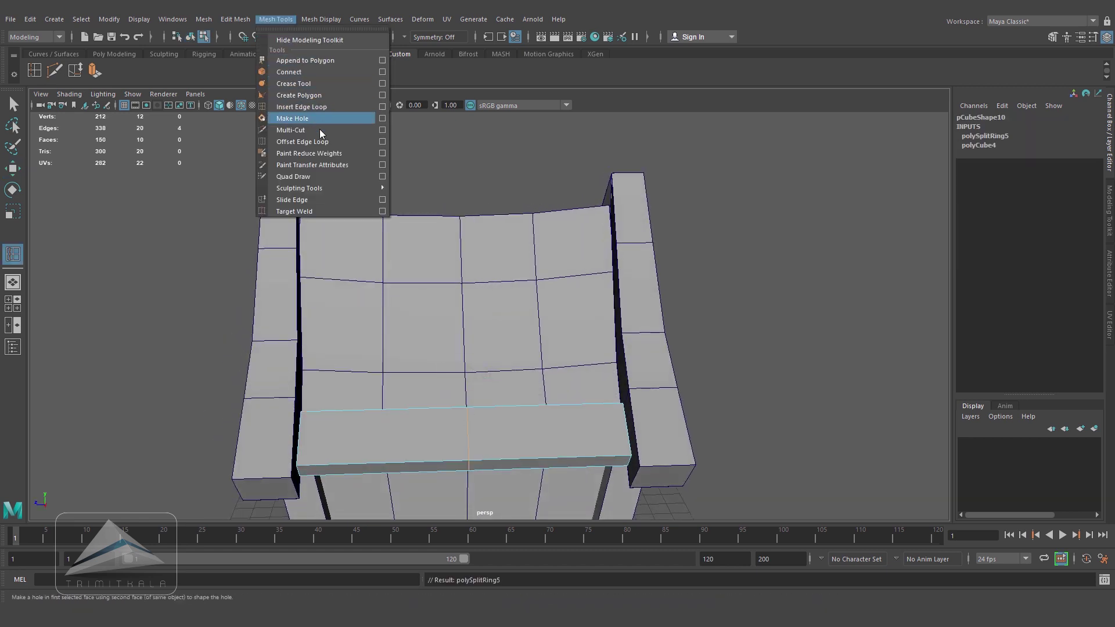
pyautogui.click(302, 141)
pyautogui.moveTo(468, 432); pyautogui.dragTo(43, 229)
# - Lower the middle of the eave board slightly in the side view so it follows the roof's sag, and return to object mode
pyautogui.click(12, 169)
pyautogui.moveTo(621, 318); pyautogui.dragTo(539, 295)
pyautogui.scroll(3, 539, 295)
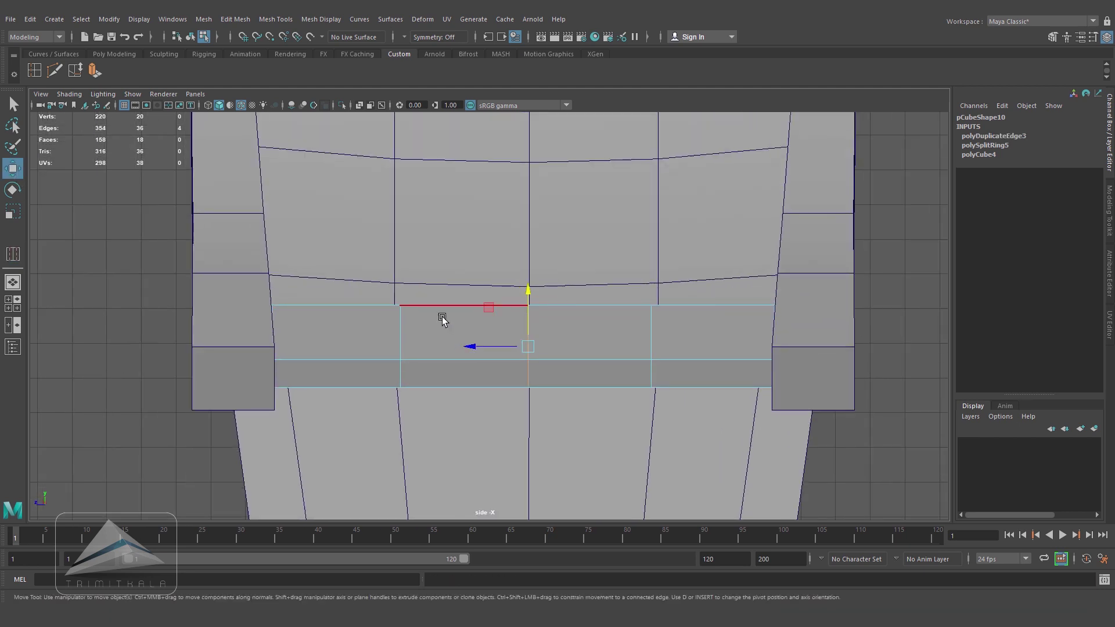
pyautogui.moveTo(526, 292); pyautogui.dragTo(528, 298)
pyautogui.click(726, 389)
pyautogui.doubleClick(527, 336)
pyautogui.press('space')
pyautogui.moveTo(613, 409); pyautogui.dragTo(622, 378)
pyautogui.keyDown('alt'); pyautogui.moveTo(687, 356); pyautogui.dragTo(684, 378); pyautogui.keyUp('alt')
pyautogui.moveTo(683, 381); pyautogui.dragTo(739, 364, button='right')
pyautogui.click(844, 326)
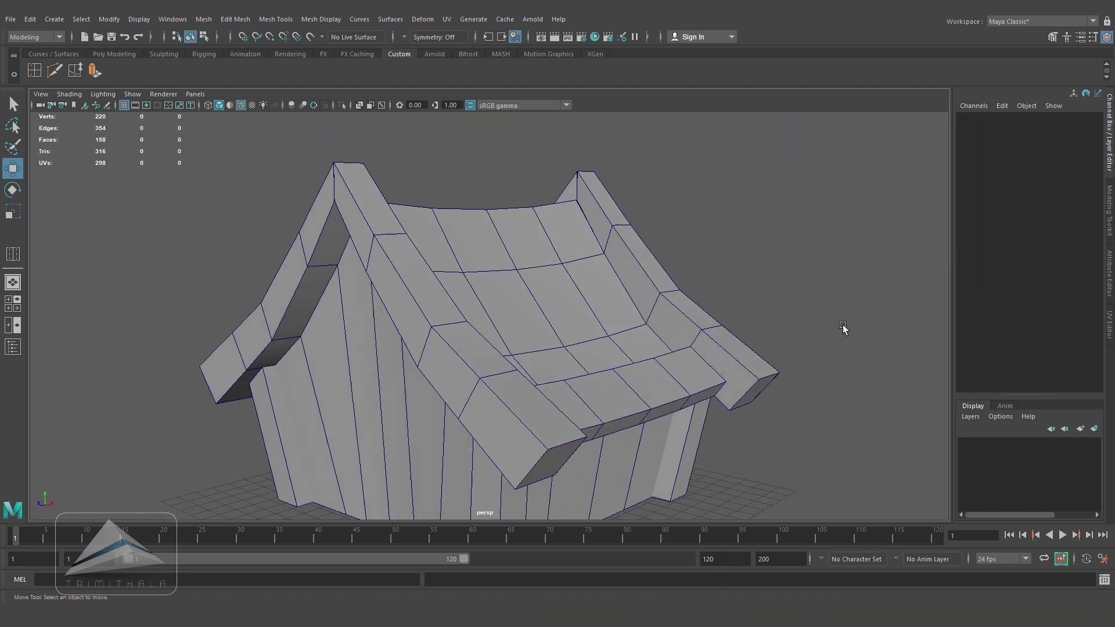
# - Save the scene
pyautogui.keyDown('alt'); pyautogui.moveTo(843, 326); pyautogui.dragTo(674, 354, button='right'); pyautogui.keyUp('alt')
pyautogui.keyDown('alt'); pyautogui.moveTo(674, 356); pyautogui.dragTo(643, 357); pyautogui.keyUp('alt')
pyautogui.hotkey('ctrl', 's')
pyautogui.keyDown('alt'); pyautogui.moveTo(692, 386); pyautogui.dragTo(707, 381); pyautogui.keyUp('alt')
pyautogui.keyDown('alt'); pyautogui.moveTo(594, 384); pyautogui.dragTo(558, 397); pyautogui.keyUp('alt')
pyautogui.keyDown('alt'); pyautogui.moveTo(558, 398); pyautogui.dragTo(685, 337, button='right'); pyautogui.keyUp('alt')
pyautogui.keyDown('alt'); pyautogui.moveTo(684, 337); pyautogui.dragTo(682, 331); pyautogui.keyUp('alt')
# - Move the eave board's pivot to the house's vertical centre line in the front view
pyautogui.click(608, 395)
pyautogui.keyDown('alt'); pyautogui.moveTo(608, 394); pyautogui.dragTo(688, 436); pyautogui.keyUp('alt')
pyautogui.press('space')
pyautogui.scroll(-5, 581, 412)
pyautogui.press('d')
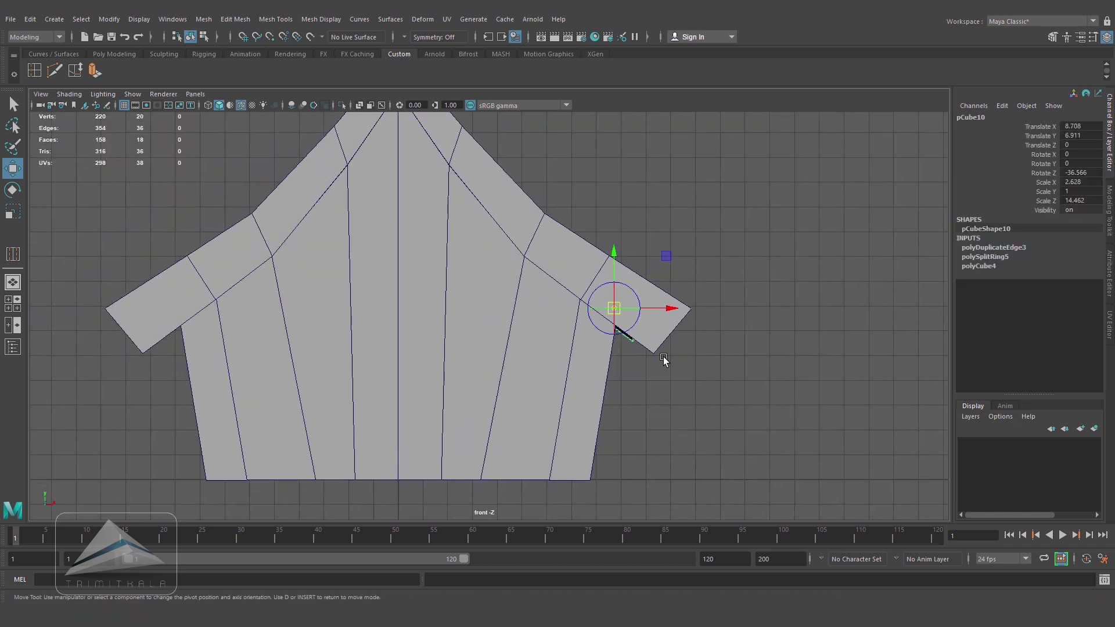
pyautogui.moveTo(668, 310); pyautogui.dragTo(397, 322)
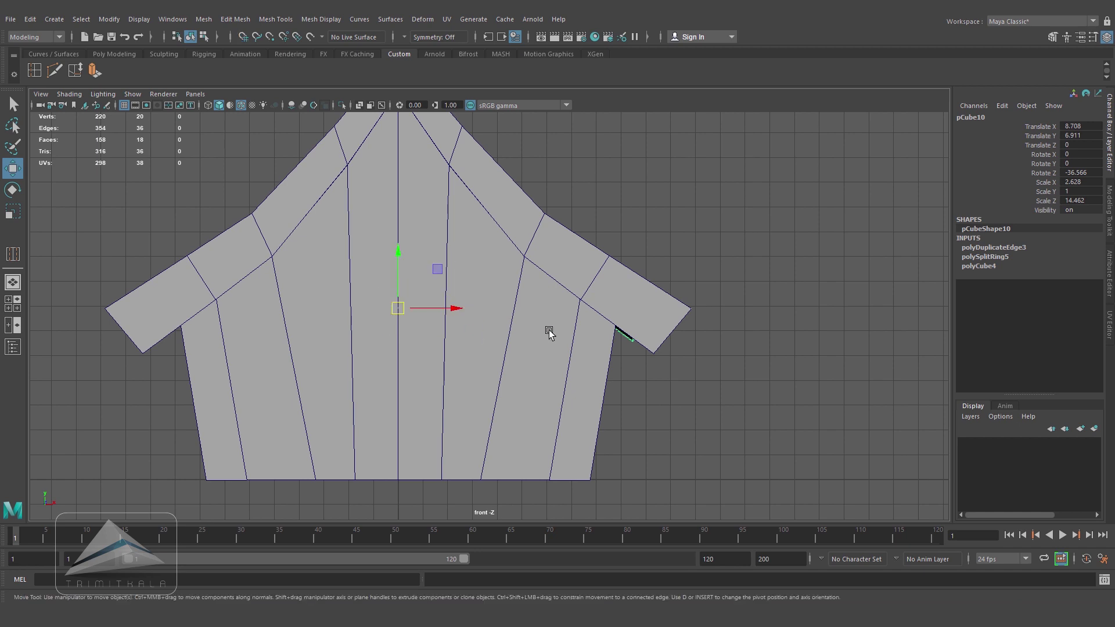
# - Freeze the eave board's transformations
pyautogui.press('space')
pyautogui.moveTo(572, 332); pyautogui.dragTo(574, 308)
pyautogui.keyDown('alt'); pyautogui.moveTo(589, 330); pyautogui.dragTo(605, 332); pyautogui.keyUp('alt')
pyautogui.keyDown('alt'); pyautogui.moveTo(621, 369); pyautogui.dragTo(552, 301); pyautogui.keyUp('alt')
pyautogui.click(108, 19)
pyautogui.click(153, 71)
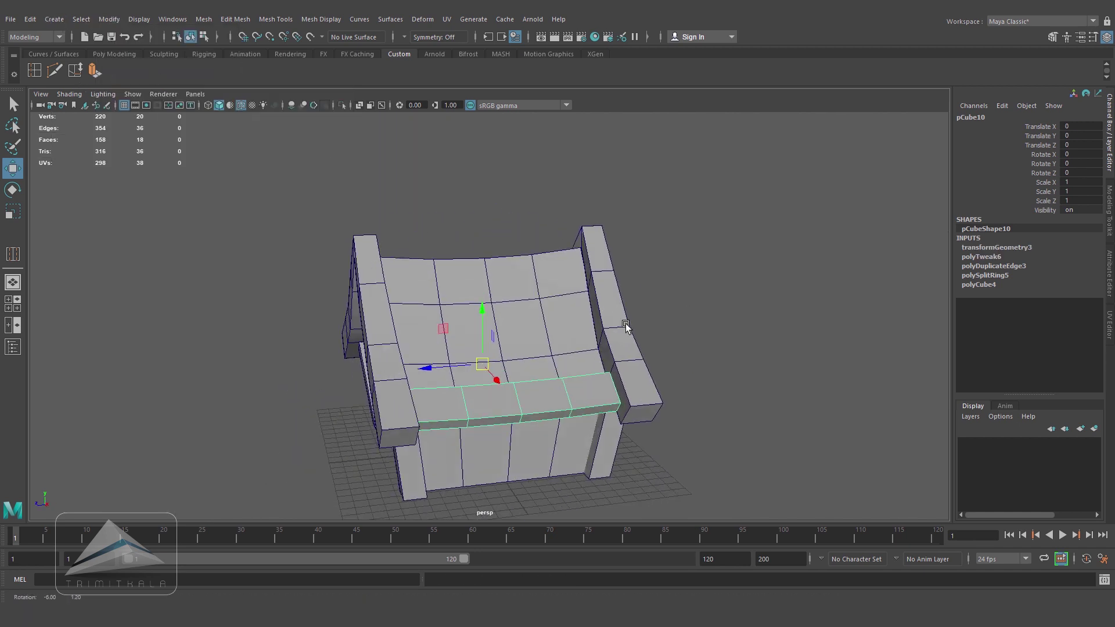
# - Duplicate the eave board and set the copy's Scale X to -1 to mirror it to the opposite eave
pyautogui.keyDown('alt'); pyautogui.moveTo(557, 372); pyautogui.dragTo(602, 410); pyautogui.keyUp('alt')
pyautogui.hotkey('ctrl', 'd')
pyautogui.write('-1')
pyautogui.press('Return')
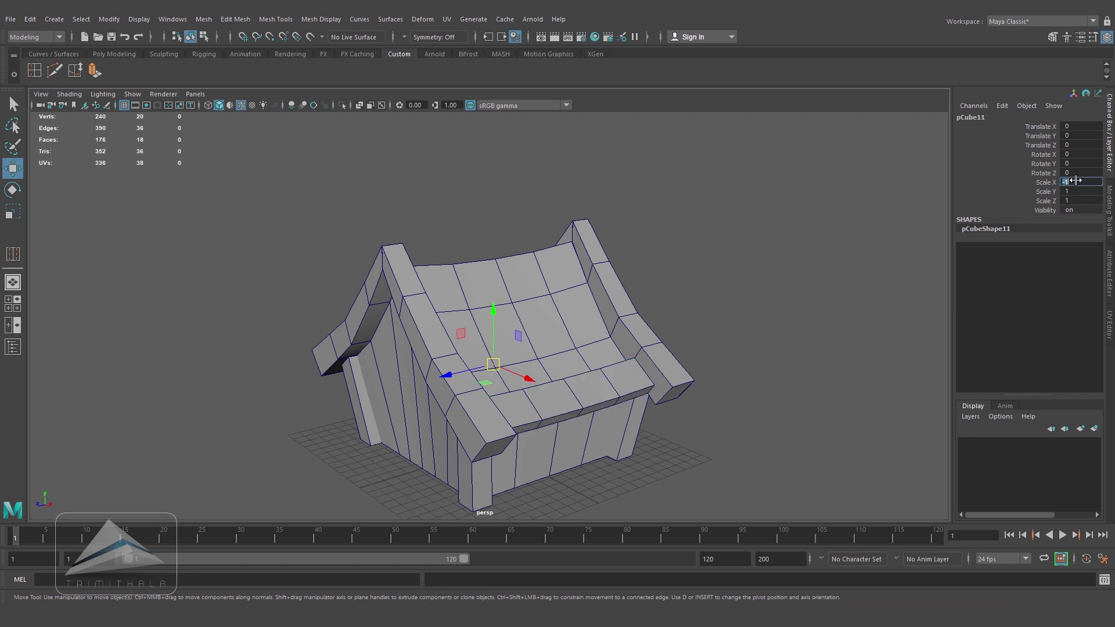
# - Deselect the mirrored eave board and save the scene
pyautogui.keyDown('alt'); pyautogui.moveTo(658, 214); pyautogui.dragTo(657, 396); pyautogui.keyUp('alt')
pyautogui.click(754, 378)
pyautogui.hotkey('ctrl', 's')
pyautogui.press('q')
# - Insert a lengthwise edge loop across the upper part of the roof panel, just below the ridge
pyautogui.keyDown('alt'); pyautogui.moveTo(692, 408); pyautogui.dragTo(552, 317); pyautogui.keyUp('alt')
pyautogui.click(542, 274)
pyautogui.keyDown('alt'); pyautogui.moveTo(552, 317); pyautogui.dragTo(632, 345, button='right'); pyautogui.keyUp('alt')
pyautogui.keyDown('alt'); pyautogui.moveTo(632, 345); pyautogui.dragTo(378, 272); pyautogui.keyUp('alt')
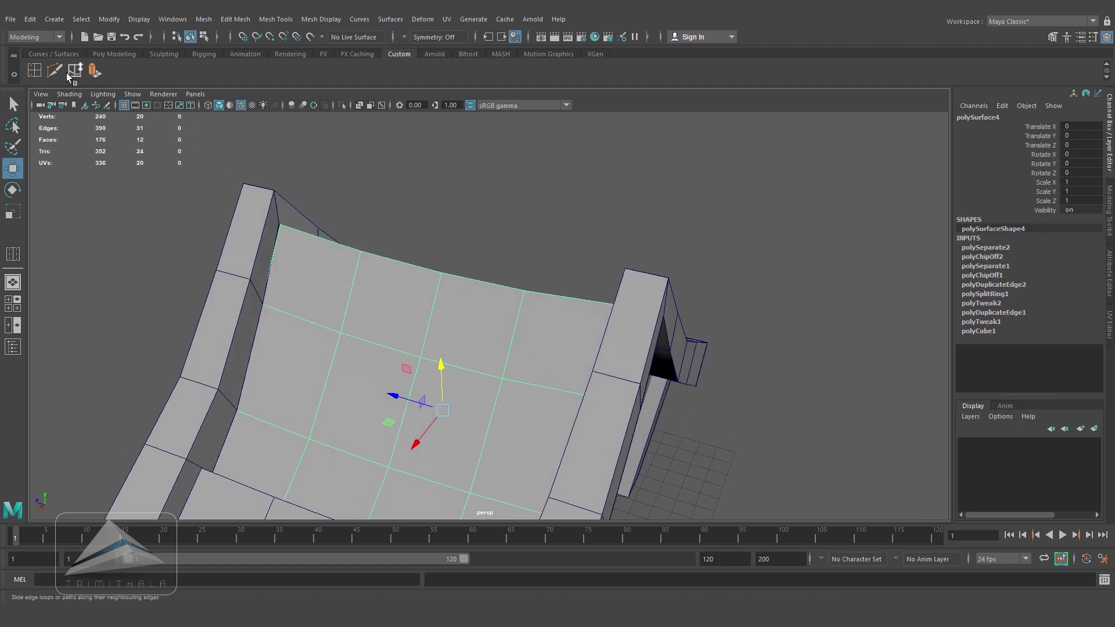
pyautogui.click(36, 72)
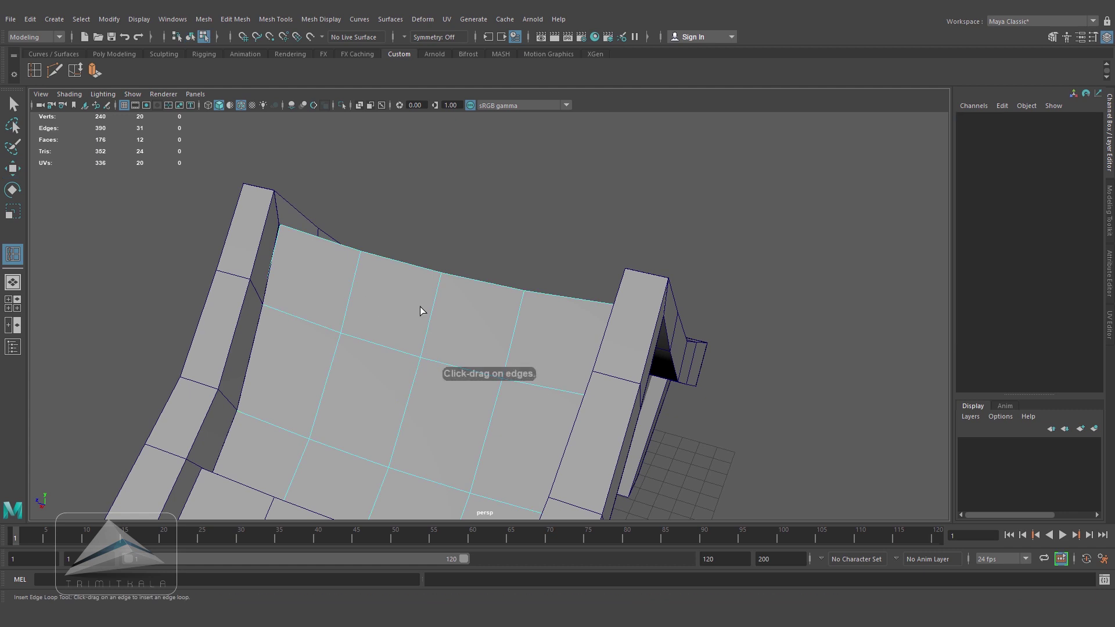
pyautogui.click(428, 339)
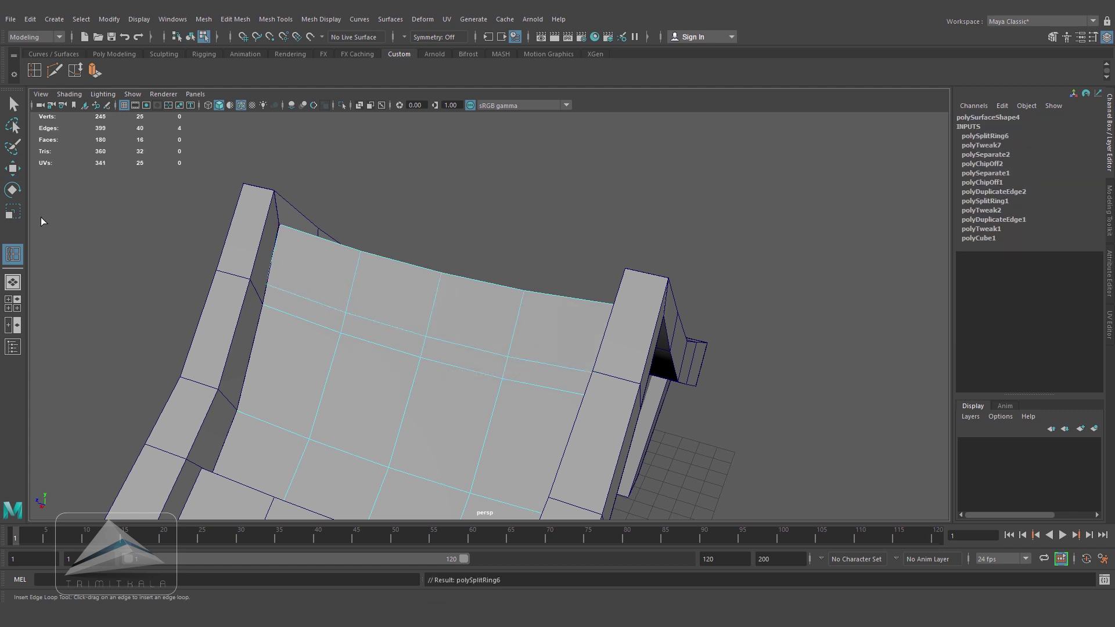
# - Delete the roof panel on the opposite slope of the house
pyautogui.press('w')
pyautogui.keyDown('alt'); pyautogui.moveTo(214, 261); pyautogui.dragTo(348, 223); pyautogui.keyUp('alt')
pyautogui.click(348, 220)
pyautogui.moveTo(474, 259); pyautogui.dragTo(540, 239, button='right')
pyautogui.click(551, 299)
pyautogui.press('Delete')
# - Extrude the roof panel's four faces along the ridge outward with a Local Translate Z of 0.309
pyautogui.click(352, 227)
pyautogui.moveTo(345, 223); pyautogui.dragTo(347, 254, button='right')
pyautogui.click(331, 212)
pyautogui.keyDown('shift'); pyautogui.click(386, 261); pyautogui.keyUp('shift')
pyautogui.keyDown('shift'); pyautogui.click(438, 308); pyautogui.keyUp('shift')
pyautogui.keyDown('shift'); pyautogui.click(497, 355); pyautogui.keyUp('shift')
pyautogui.keyDown('alt'); pyautogui.moveTo(498, 355); pyautogui.dragTo(526, 244); pyautogui.keyUp('alt')
pyautogui.click(94, 71)
pyautogui.moveTo(623, 152); pyautogui.dragTo(455, 287)
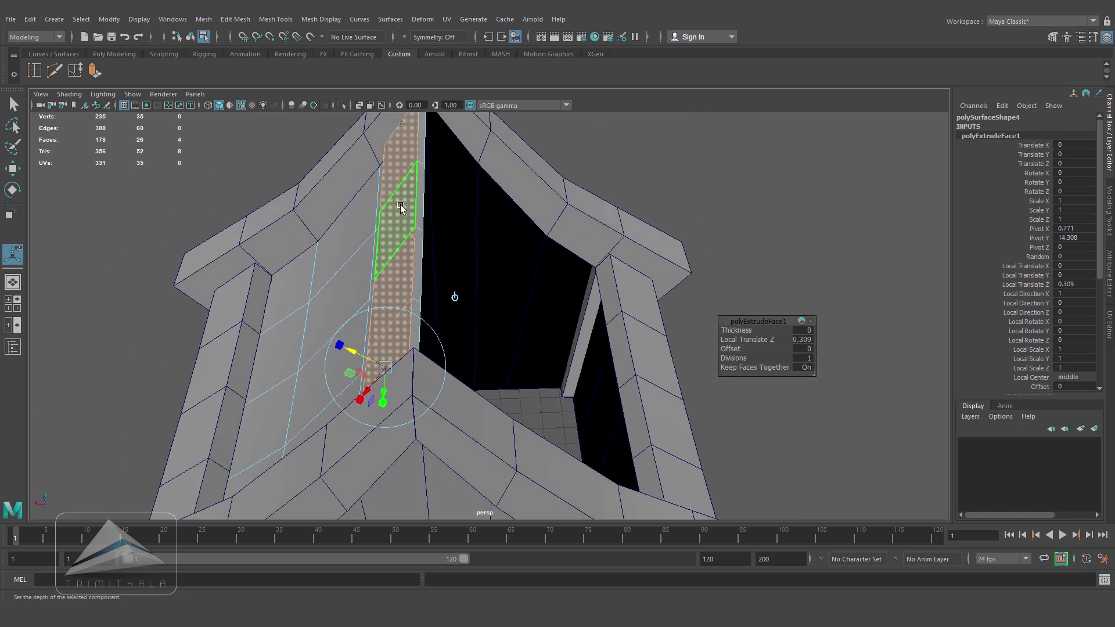
pyautogui.moveTo(401, 209); pyautogui.dragTo(455, 189, button='right')
pyautogui.press('q')
pyautogui.keyDown('alt'); pyautogui.moveTo(385, 227); pyautogui.dragTo(570, 239); pyautogui.keyUp('alt')
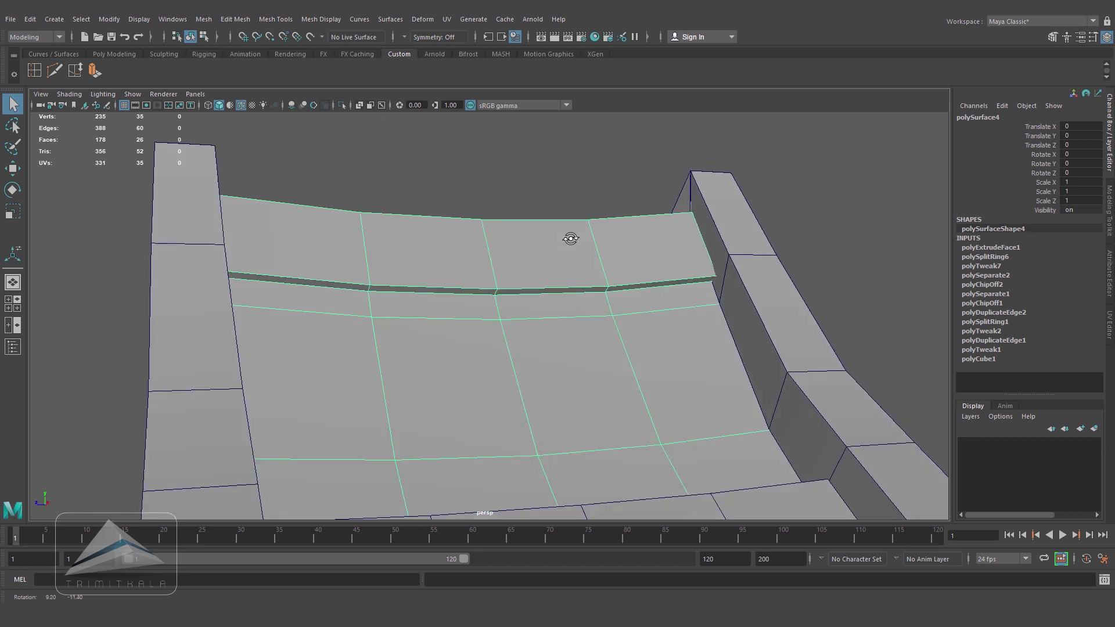
# - Extract the raised ridge strip's faces from the roof panel as a separate piece
pyautogui.moveTo(348, 259); pyautogui.dragTo(351, 294, button='right')
pyautogui.doubleClick(427, 264)
pyautogui.keyDown('alt'); pyautogui.moveTo(432, 266); pyautogui.dragTo(394, 274); pyautogui.keyUp('alt')
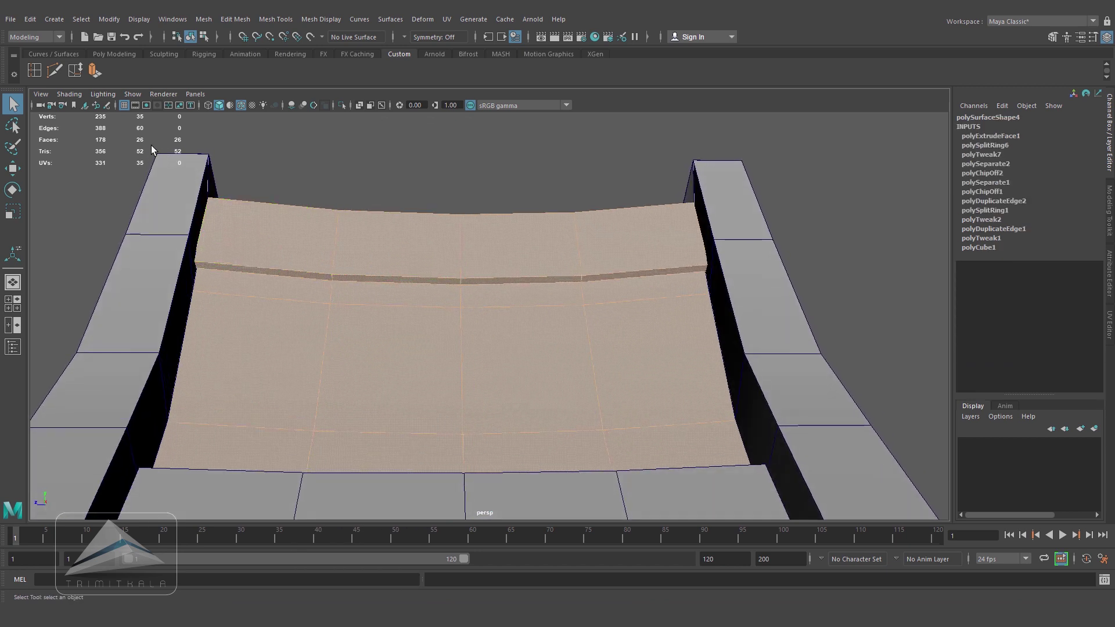
pyautogui.moveTo(592, 249); pyautogui.dragTo(735, 284)
pyautogui.keyDown('alt'); pyautogui.moveTo(612, 299); pyautogui.dragTo(568, 336); pyautogui.keyUp('alt')
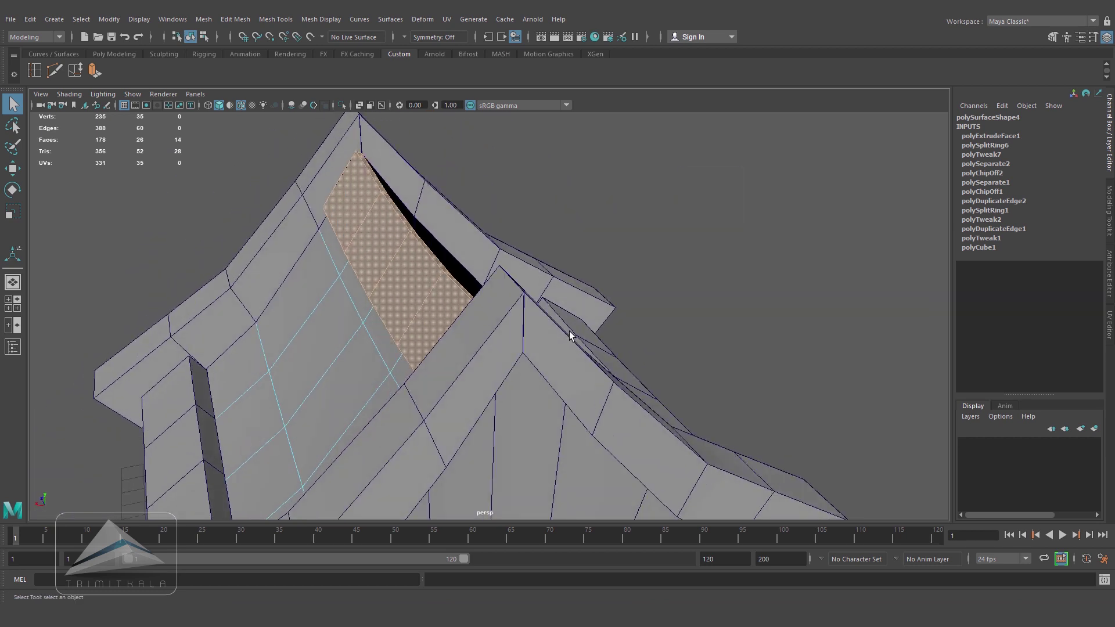
pyautogui.click(208, 20)
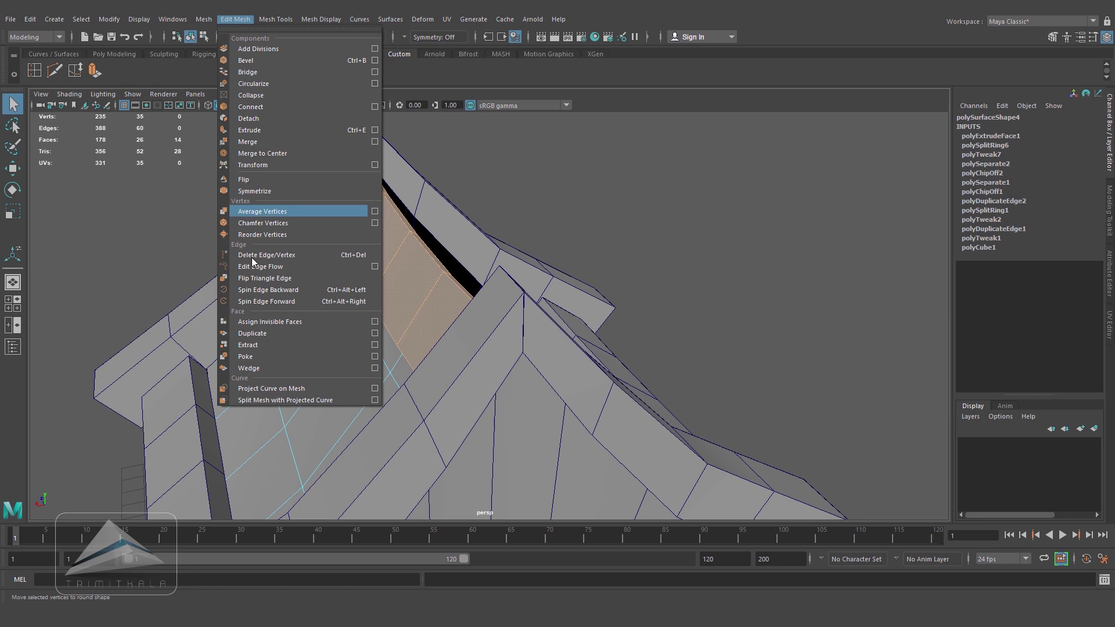
pyautogui.click(260, 338)
# - Select the extracted ridge strip as an object and isolate it in the view
pyautogui.keyDown('alt'); pyautogui.moveTo(446, 280); pyautogui.dragTo(441, 284); pyautogui.keyUp('alt')
pyautogui.moveTo(441, 284); pyautogui.dragTo(486, 266, button='right')
pyautogui.press('q')
pyautogui.keyDown('alt'); pyautogui.moveTo(479, 290); pyautogui.dragTo(462, 323); pyautogui.keyUp('alt')
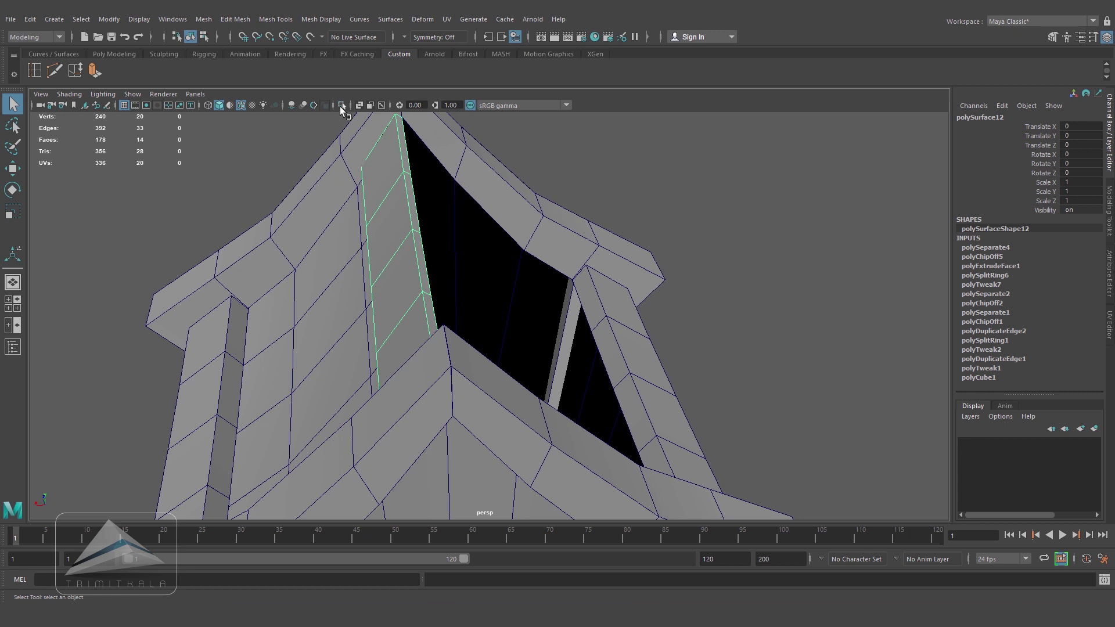
pyautogui.click(340, 106)
# - Flatten the strip's four ridge-side faces along X and move them onto the vertical centre line in the front view
pyautogui.keyDown('alt'); pyautogui.moveTo(408, 252); pyautogui.dragTo(445, 201); pyautogui.keyUp('alt')
pyautogui.moveTo(445, 201); pyautogui.dragTo(444, 233, button='right')
pyautogui.doubleClick(438, 200)
pyautogui.click(438, 199)
pyautogui.keyDown('shift'); pyautogui.doubleClick(385, 401); pyautogui.keyUp('shift')
pyautogui.keyDown('alt'); pyautogui.moveTo(388, 399); pyautogui.dragTo(580, 365); pyautogui.keyUp('alt')
pyautogui.press('space')
pyautogui.keyDown('alt'); pyautogui.moveTo(447, 145); pyautogui.dragTo(478, 302, button='middle'); pyautogui.keyUp('alt')
pyautogui.scroll(4, 482, 318)
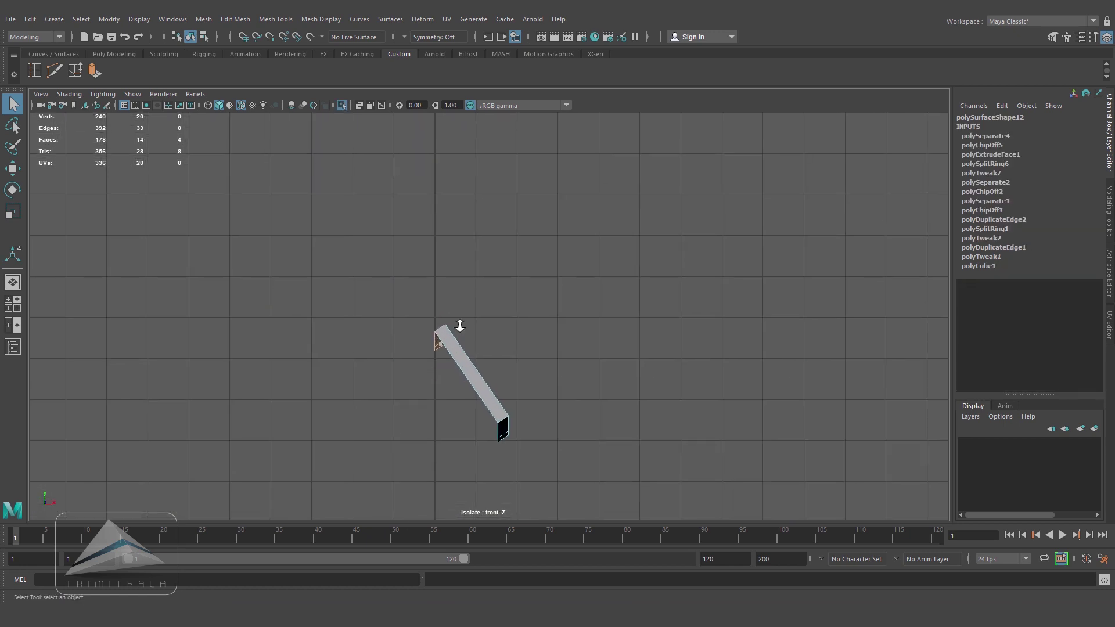
pyautogui.scroll(1, 482, 319)
pyautogui.press('r')
pyautogui.moveTo(475, 341); pyautogui.dragTo(458, 339)
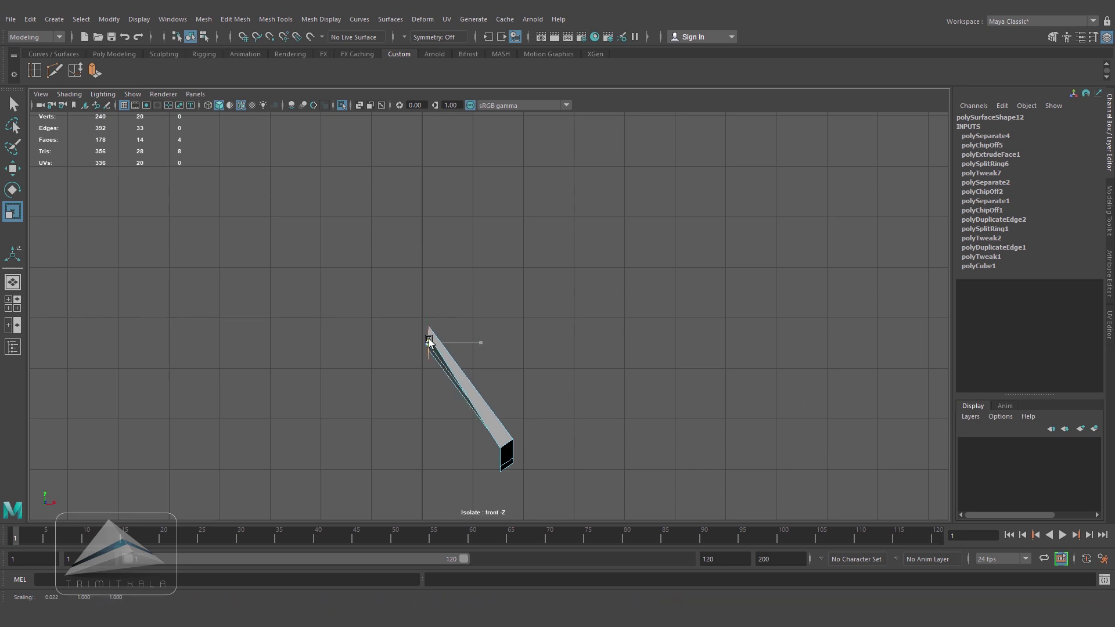
pyautogui.press('w')
pyautogui.moveTo(480, 343)
pyautogui.mouseDown()
pyautogui.moveTo(522, 344)
pyautogui.moveTo(543, 360)
pyautogui.moveTo(525, 323)
pyautogui.moveTo(449, 319)
pyautogui.moveTo(473, 322)
pyautogui.mouseUp()
# - Delete the flattened faces on the strip's ridge side, leaving that side open for mirroring
pyautogui.press('space')
pyautogui.click(13, 212)
pyautogui.moveTo(388, 195); pyautogui.dragTo(500, 302)
pyautogui.press('Delete')
pyautogui.moveTo(476, 295); pyautogui.dragTo(518, 279, button='right')
# - Mirror the ridge strip across the world X axis in the negative direction with merged border vertices, and show the whole house again
pyautogui.keyDown('alt'); pyautogui.moveTo(493, 381); pyautogui.dragTo(430, 349); pyautogui.keyUp('alt')
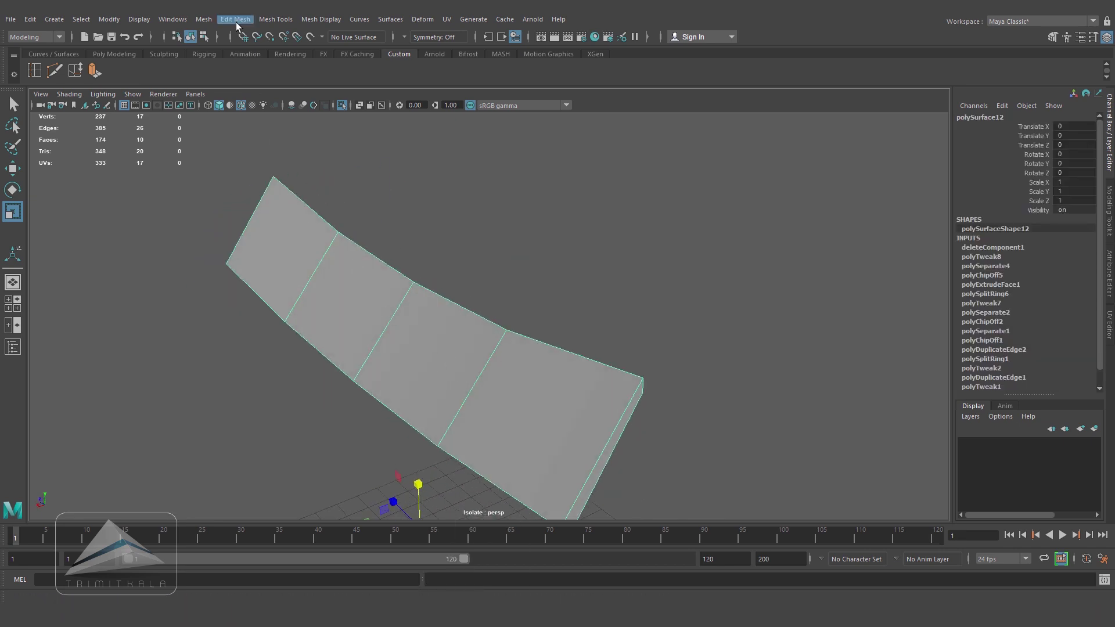
pyautogui.click(237, 19)
pyautogui.click(312, 173)
pyautogui.keyDown('alt'); pyautogui.moveTo(506, 431); pyautogui.dragTo(537, 281); pyautogui.keyUp('alt')
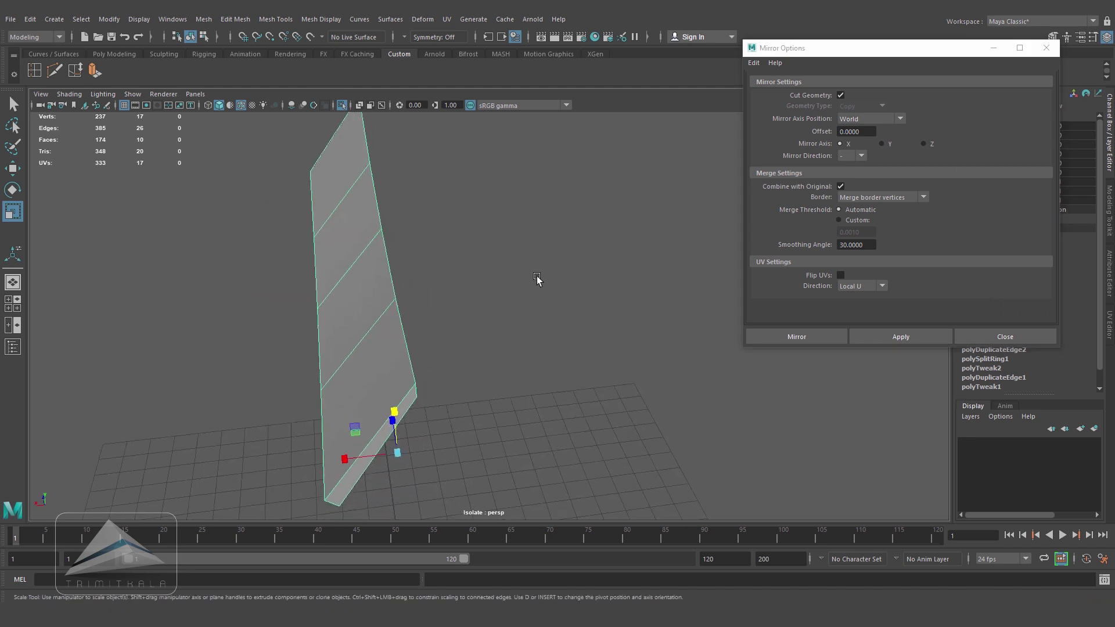
pyautogui.click(815, 337)
pyautogui.keyDown('alt'); pyautogui.moveTo(541, 378); pyautogui.dragTo(540, 354); pyautogui.keyUp('alt')
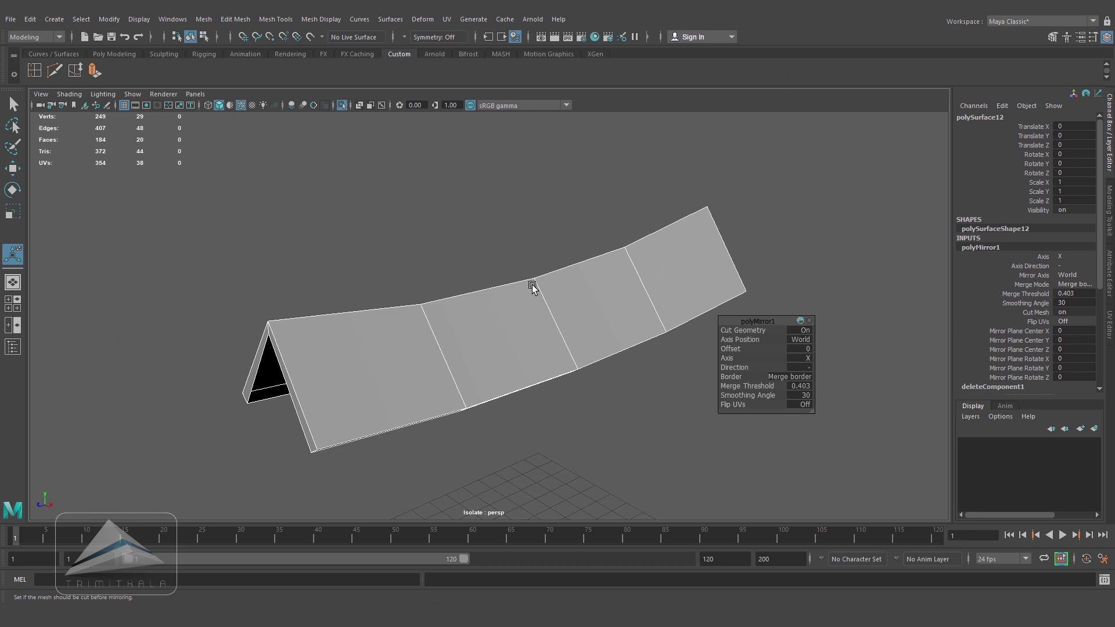
pyautogui.press('q')
pyautogui.click(341, 107)
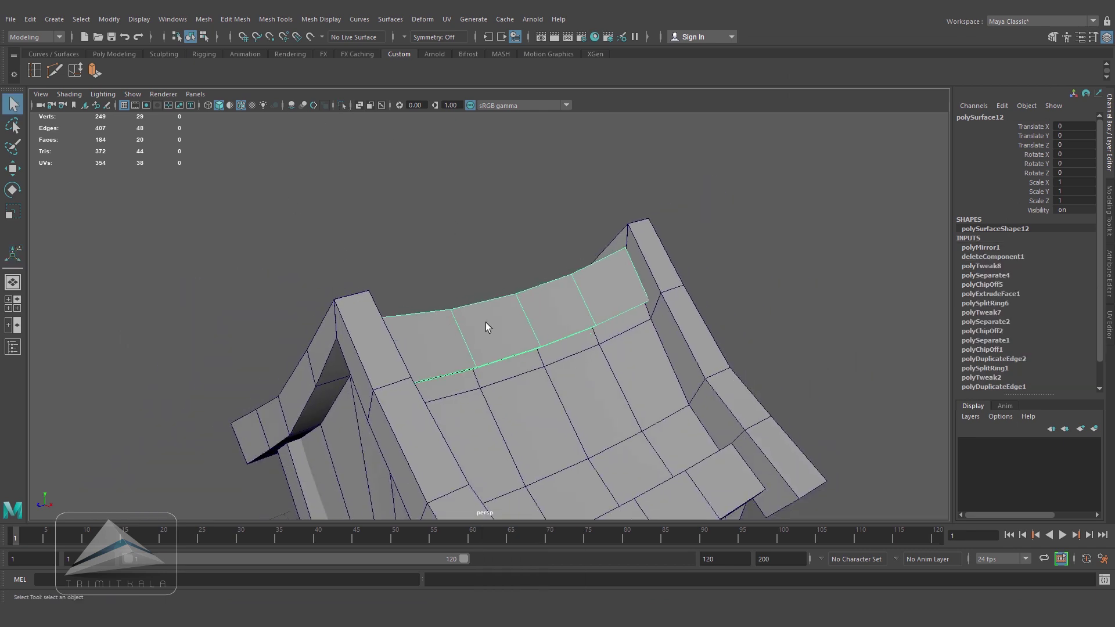
# - Enable Insert with edge flow and add one lengthwise edge loop on each slope of the ridge cap to round it
pyautogui.moveTo(488, 324)
pyautogui.keyDown('alt'); pyautogui.mouseDown()
pyautogui.moveTo(462, 264)
pyautogui.moveTo(418, 343)
pyautogui.moveTo(509, 325)
pyautogui.mouseUp(); pyautogui.keyUp('alt')
pyautogui.keyDown('alt'); pyautogui.moveTo(509, 325); pyautogui.dragTo(513, 325, button='right'); pyautogui.keyUp('alt')
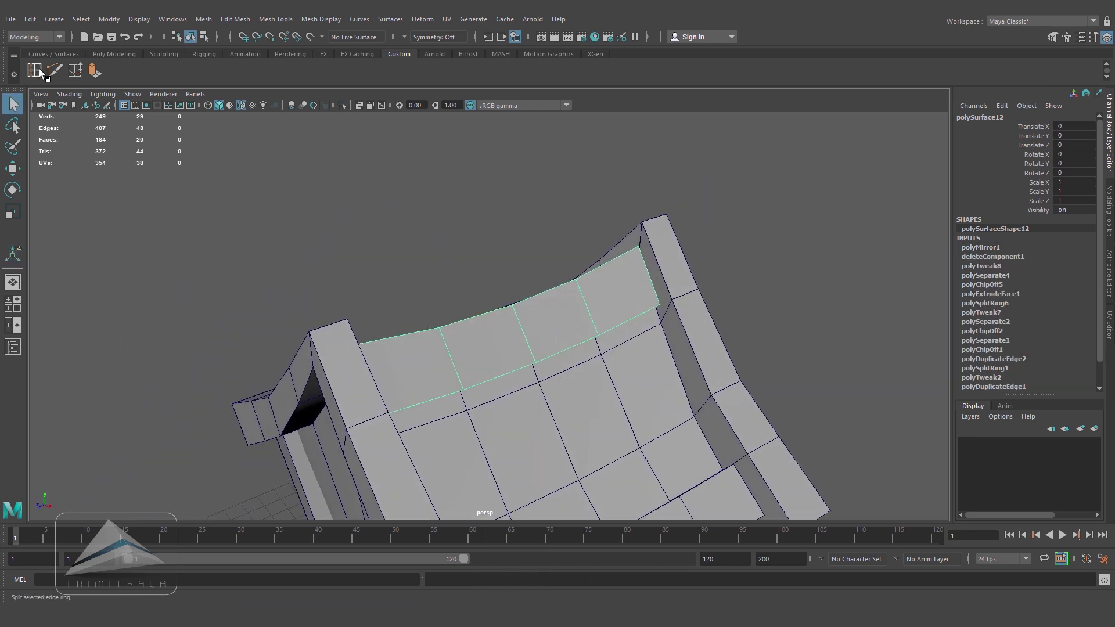
pyautogui.doubleClick(38, 71)
pyautogui.click(877, 259)
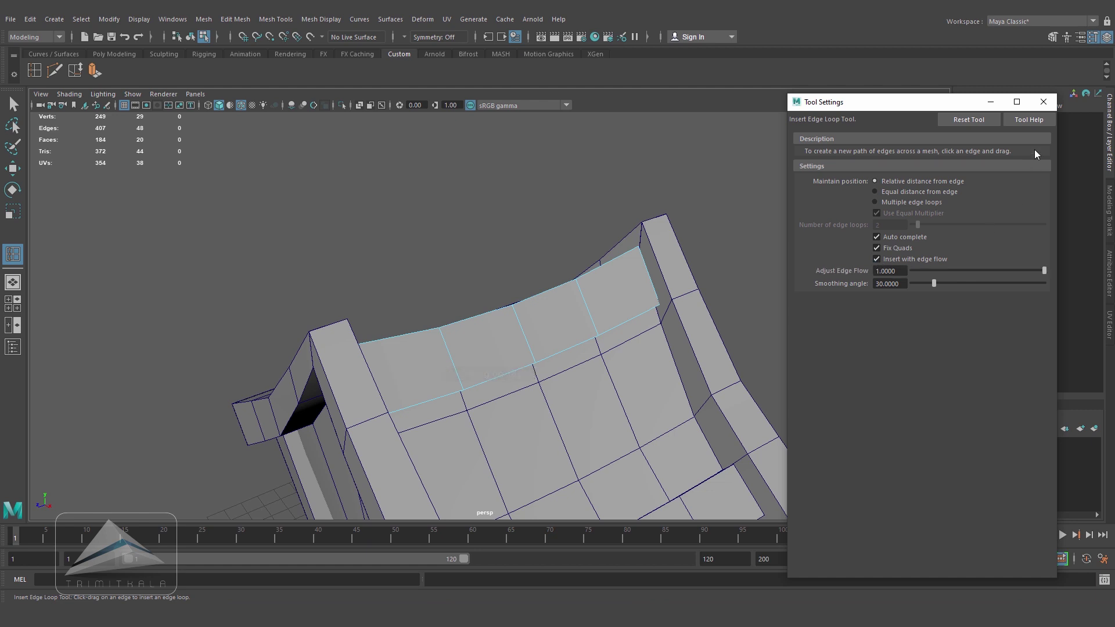
pyautogui.click(1043, 106)
pyautogui.scroll(3, 605, 329)
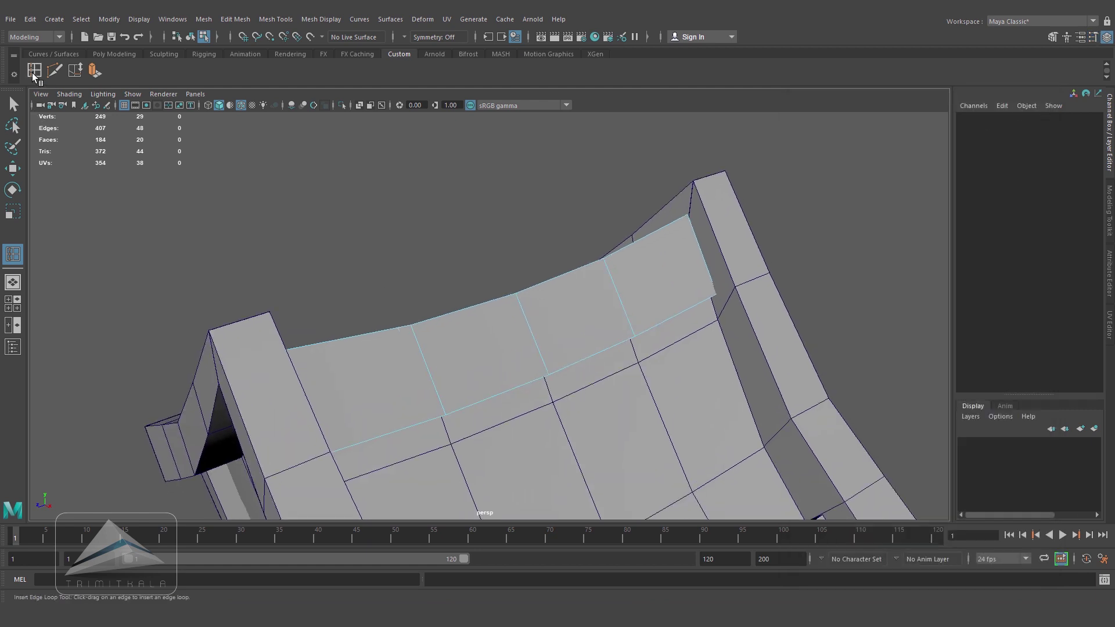
pyautogui.moveTo(428, 368); pyautogui.dragTo(554, 371)
pyautogui.click(556, 357)
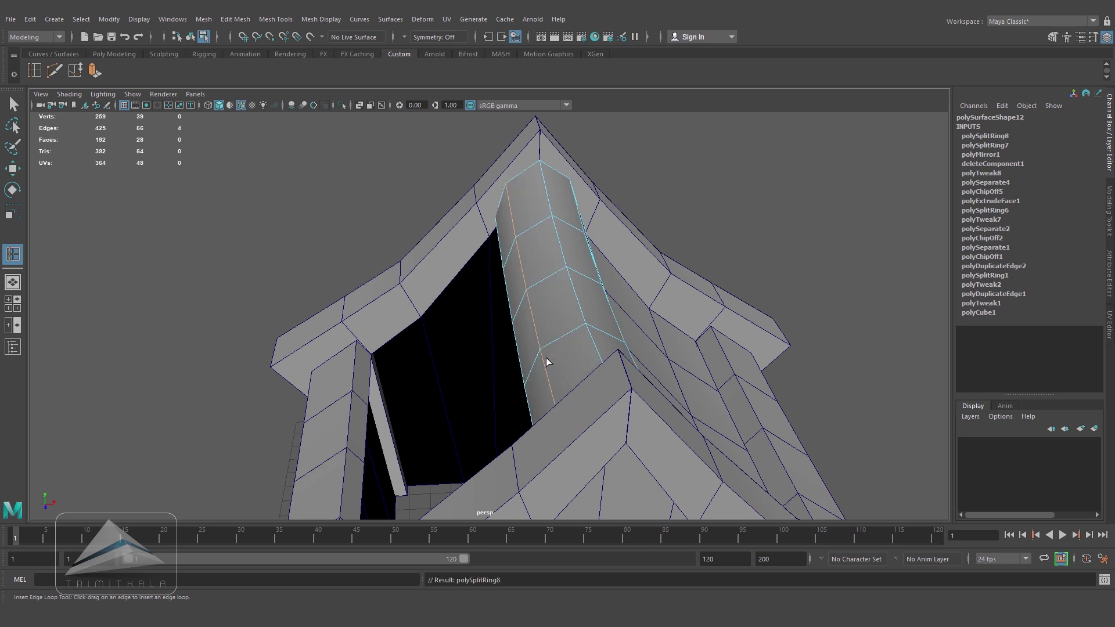
# - Return to object selection and isolate the rounded ridge cap
pyautogui.click(18, 170)
pyautogui.keyDown('alt'); pyautogui.moveTo(726, 254); pyautogui.dragTo(653, 246); pyautogui.keyUp('alt')
pyautogui.moveTo(652, 248); pyautogui.dragTo(691, 227, button='right')
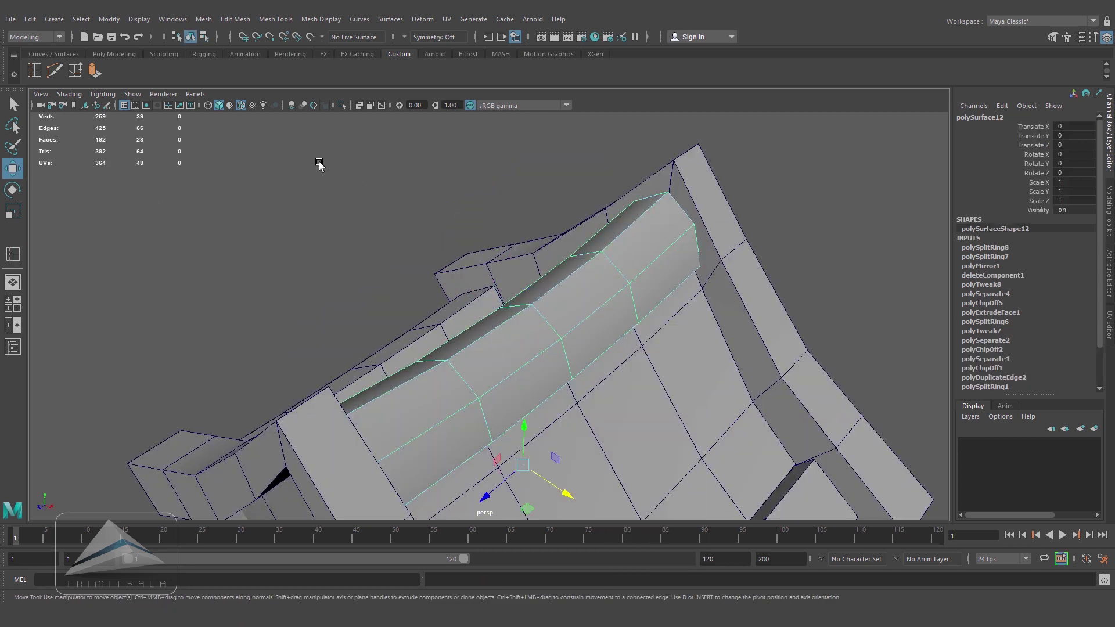
pyautogui.click(342, 106)
pyautogui.keyDown('alt'); pyautogui.moveTo(464, 369); pyautogui.dragTo(551, 351); pyautogui.keyUp('alt')
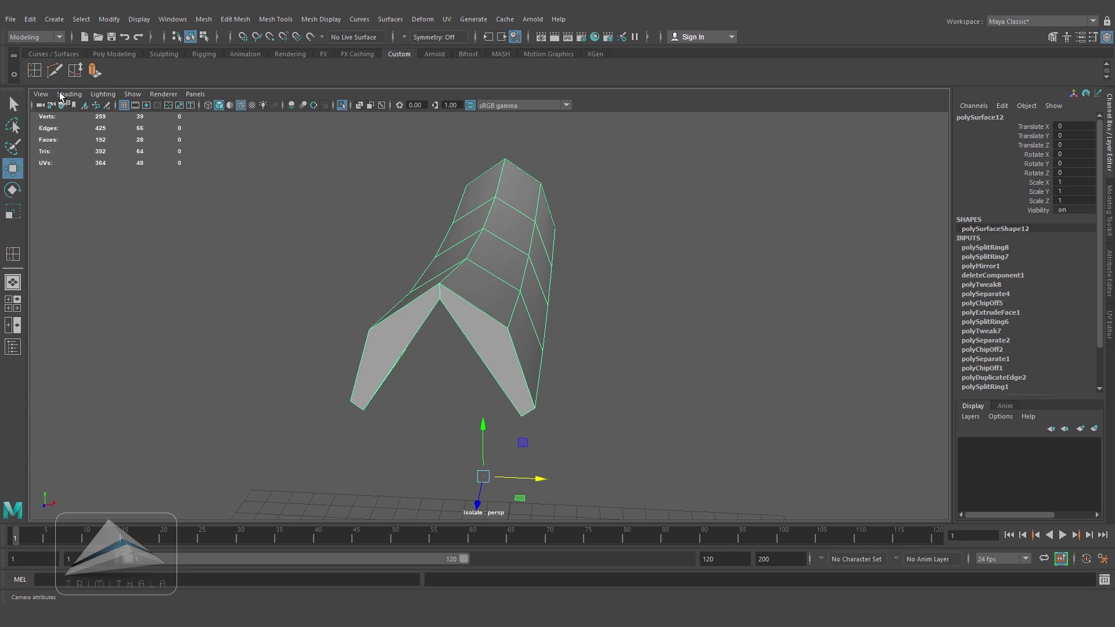
# - Cut an edge from each shoulder vertex to the inner edge on the ridge cap's end faces, and leave isolation
pyautogui.click(55, 71)
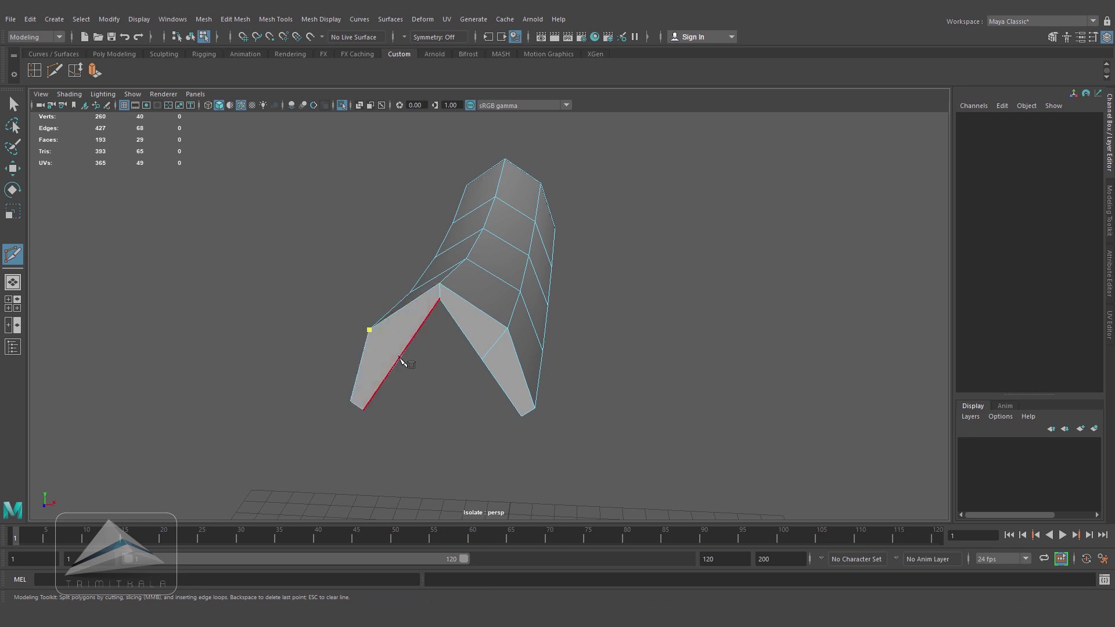
pyautogui.keyDown('alt'); pyautogui.moveTo(439, 357); pyautogui.dragTo(539, 374); pyautogui.keyUp('alt')
pyautogui.hotkey('ctrl', 'z')
pyautogui.keyDown('alt'); pyautogui.moveTo(610, 355); pyautogui.dragTo(447, 360); pyautogui.keyUp('alt')
pyautogui.click(397, 395)
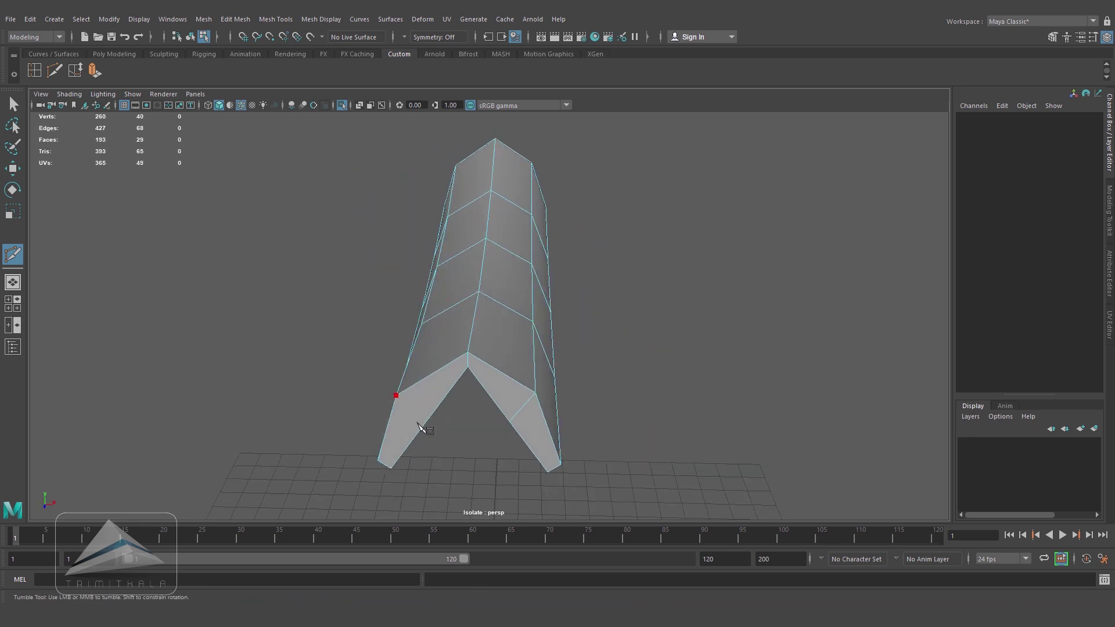
pyautogui.moveTo(465, 422)
pyautogui.keyDown('alt'); pyautogui.mouseDown()
pyautogui.moveTo(590, 346)
pyautogui.moveTo(509, 363)
pyautogui.mouseUp(); pyautogui.keyUp('alt')
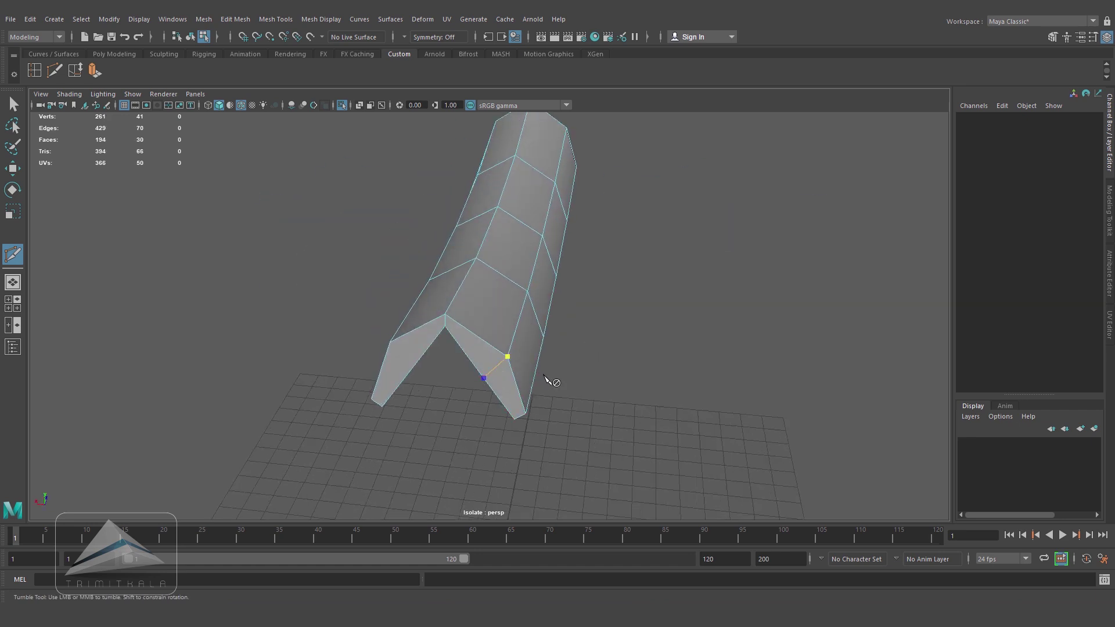
pyautogui.click(13, 168)
pyautogui.keyDown('alt'); pyautogui.moveTo(697, 456); pyautogui.dragTo(584, 355); pyautogui.keyUp('alt')
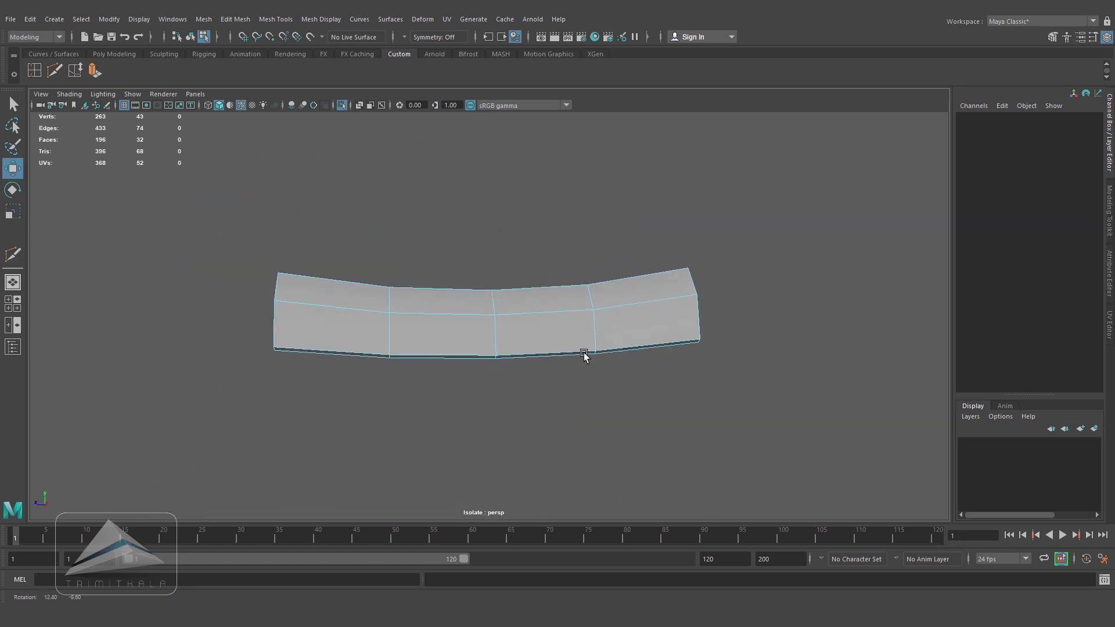
pyautogui.click(342, 106)
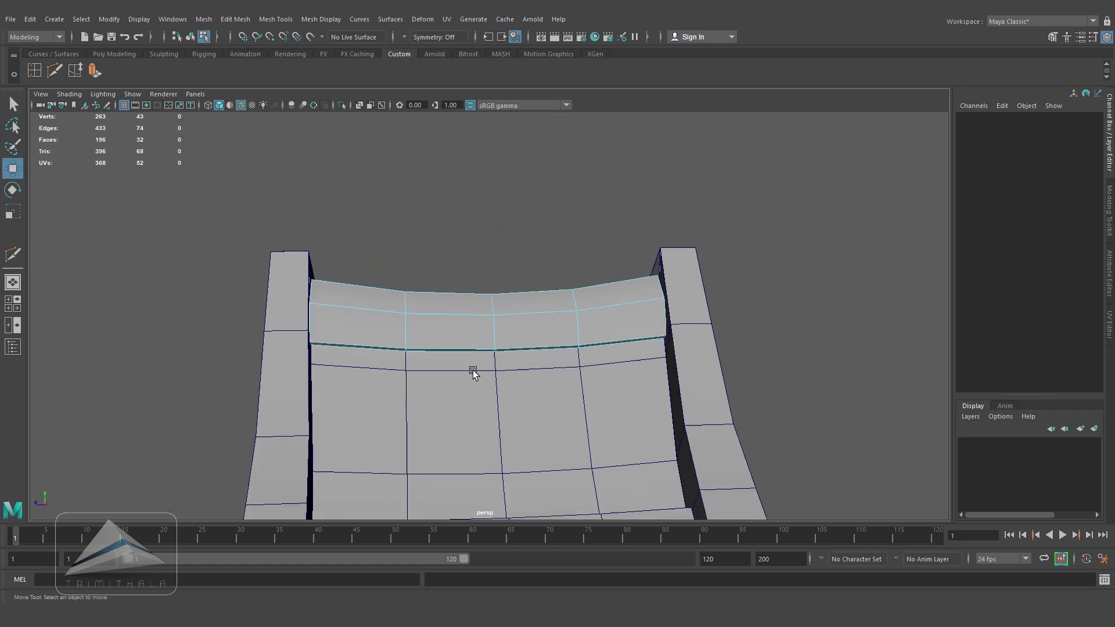
# - Use Offset Edge Loop to add crosswise edge loops halfway between the ridge cap's existing divisions
pyautogui.click(307, 23)
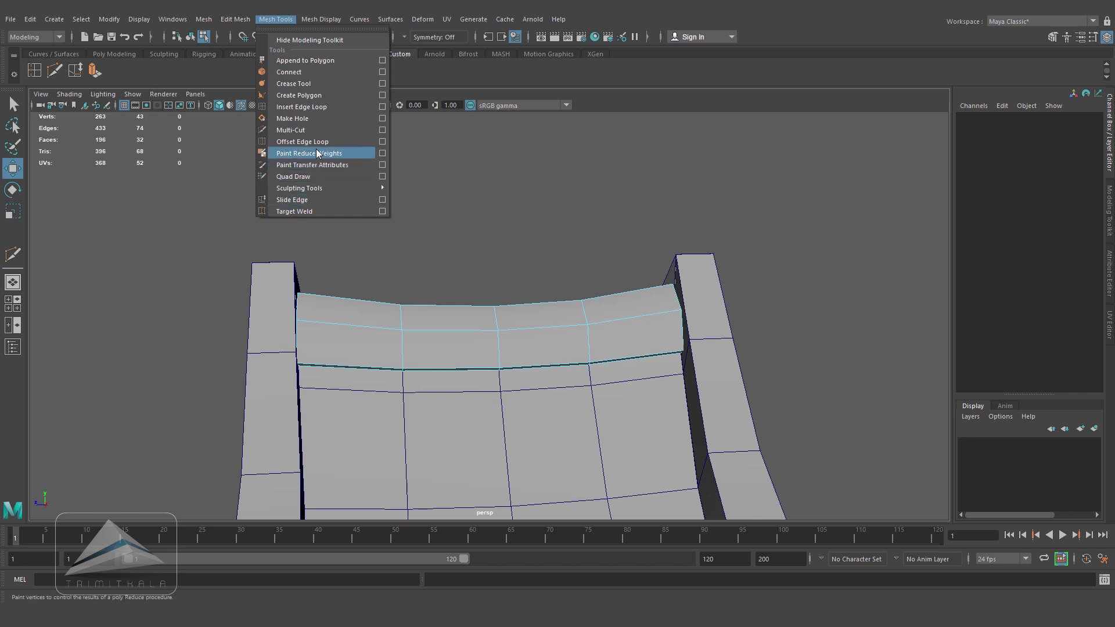
pyautogui.click(315, 153)
pyautogui.moveTo(401, 314); pyautogui.dragTo(468, 343)
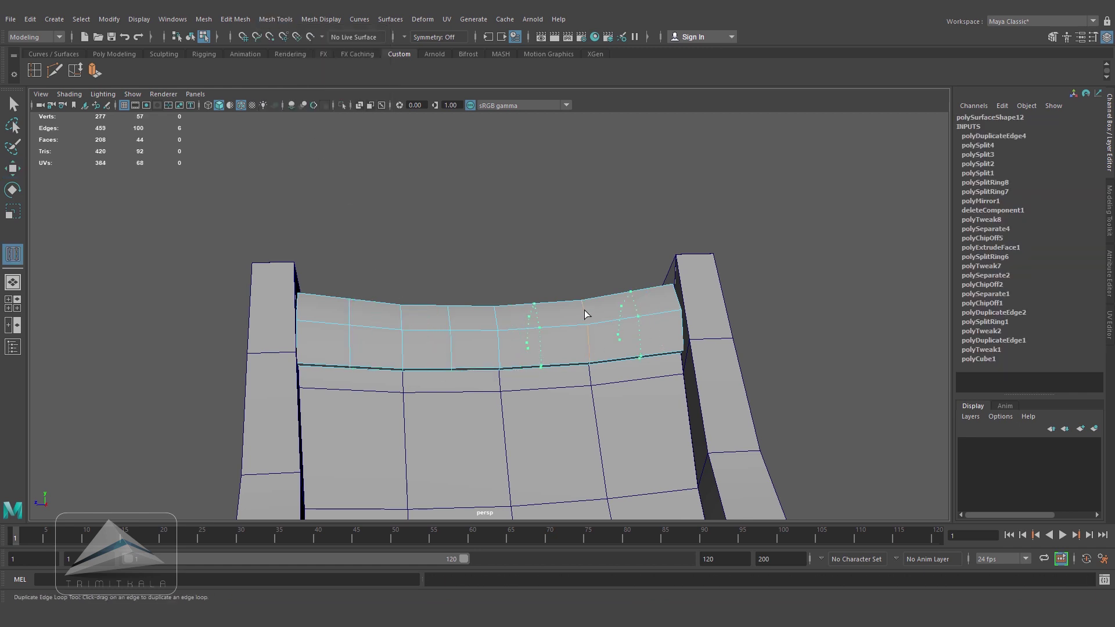
pyautogui.moveTo(583, 311); pyautogui.dragTo(583, 312)
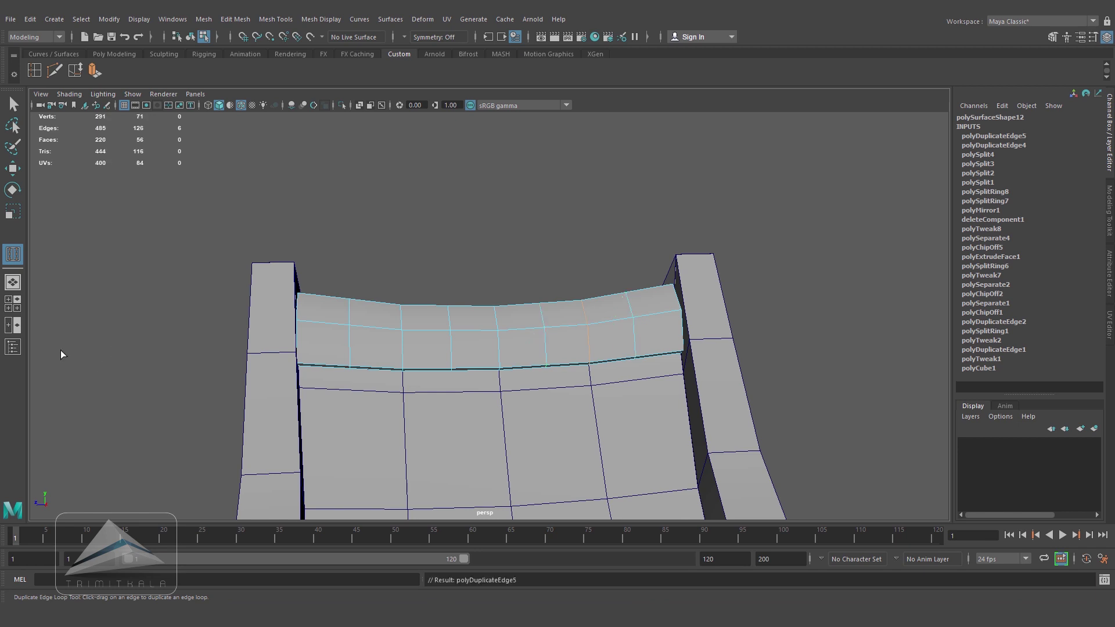
# - Insert a closely spaced crosswise edge loop beside each of the seven divisions along the ridge cap
pyautogui.click(16, 174)
pyautogui.keyDown('alt'); pyautogui.moveTo(430, 314); pyautogui.dragTo(436, 448); pyautogui.keyUp('alt')
pyautogui.scroll(5, 498, 324)
pyautogui.keyDown('alt'); pyautogui.moveTo(497, 324); pyautogui.dragTo(510, 323); pyautogui.keyUp('alt')
pyautogui.click(35, 71)
pyautogui.moveTo(207, 329); pyautogui.dragTo(200, 329)
pyautogui.moveTo(309, 362); pyautogui.dragTo(309, 361)
pyautogui.click(415, 377)
pyautogui.keyDown('alt'); pyautogui.moveTo(505, 393); pyautogui.dragTo(452, 371, button='middle'); pyautogui.keyUp('alt')
pyautogui.moveTo(437, 378); pyautogui.dragTo(436, 377)
pyautogui.click(552, 398)
pyautogui.moveTo(540, 399); pyautogui.dragTo(540, 400)
pyautogui.click(640, 413)
pyautogui.moveTo(756, 424); pyautogui.dragTo(756, 424)
pyautogui.keyDown('alt'); pyautogui.moveTo(738, 427); pyautogui.dragTo(605, 448, button='right'); pyautogui.keyUp('alt')
pyautogui.keyDown('alt'); pyautogui.moveTo(604, 448); pyautogui.dragTo(642, 433); pyautogui.keyUp('alt')
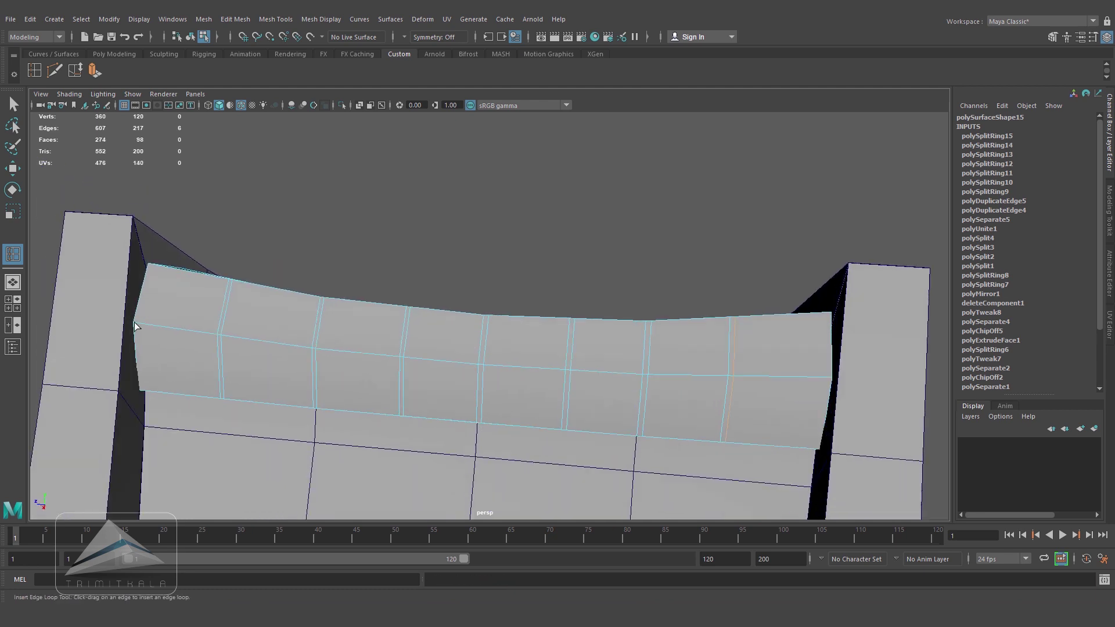
# - Select one edge loop of each close pair and scale and move them to form stepped, overlapping ridge tiles
pyautogui.click(13, 170)
pyautogui.click(228, 301)
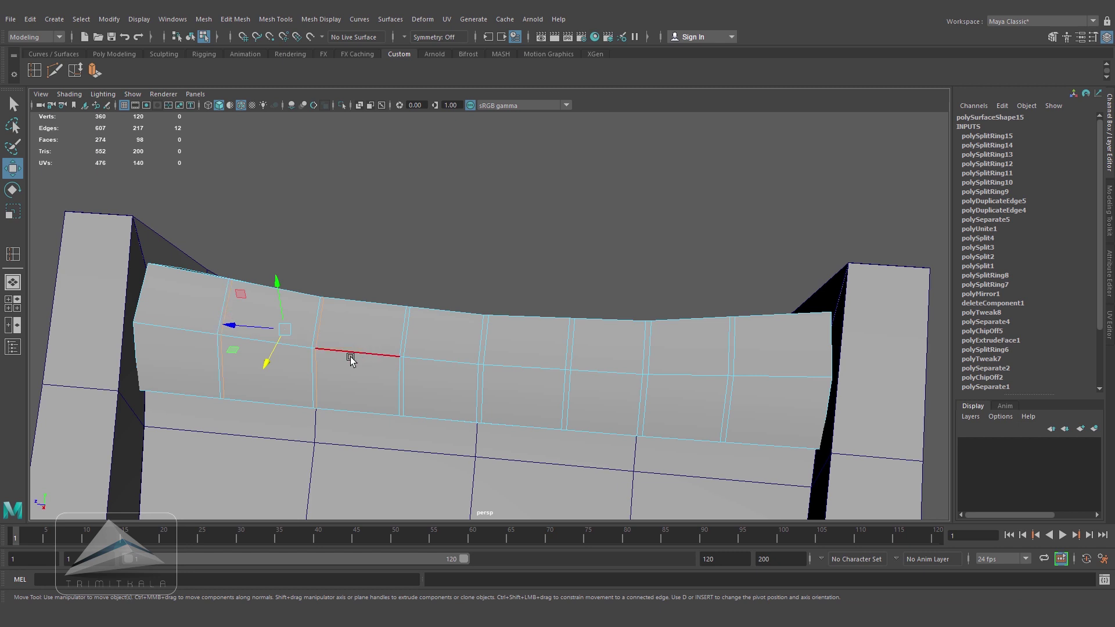
pyautogui.click(216, 309)
pyautogui.keyDown('shift'); pyautogui.doubleClick(314, 325); pyautogui.keyUp('shift')
pyautogui.keyDown('shift'); pyautogui.doubleClick(400, 331); pyautogui.keyUp('shift')
pyautogui.keyDown('shift'); pyautogui.doubleClick(481, 343); pyautogui.keyUp('shift')
pyautogui.keyDown('shift'); pyautogui.doubleClick(570, 348); pyautogui.keyUp('shift')
pyautogui.keyDown('shift'); pyautogui.doubleClick(728, 347); pyautogui.keyUp('shift')
pyautogui.keyDown('alt'); pyautogui.moveTo(729, 347); pyautogui.dragTo(394, 291); pyautogui.keyUp('alt')
pyautogui.press('r')
pyautogui.moveTo(435, 335); pyautogui.dragTo(510, 309)
pyautogui.moveTo(885, 456); pyautogui.dragTo(187, 351)
pyautogui.keyDown('alt'); pyautogui.moveTo(278, 354); pyautogui.dragTo(494, 396); pyautogui.keyUp('alt')
pyautogui.press('w')
pyautogui.moveTo(510, 251); pyautogui.dragTo(386, 331)
# - Return to object selection and isolate the stepped ridge cap
pyautogui.rightClick(578, 320)
pyautogui.moveTo(578, 319); pyautogui.dragTo(625, 278, button='right')
pyautogui.keyDown('alt'); pyautogui.moveTo(624, 279); pyautogui.dragTo(529, 357); pyautogui.keyUp('alt')
pyautogui.click(801, 283)
pyautogui.keyDown('alt'); pyautogui.moveTo(801, 283); pyautogui.dragTo(600, 356); pyautogui.keyUp('alt')
pyautogui.click(600, 356)
pyautogui.keyDown('alt'); pyautogui.moveTo(437, 277); pyautogui.dragTo(561, 279); pyautogui.keyUp('alt')
pyautogui.click(340, 106)
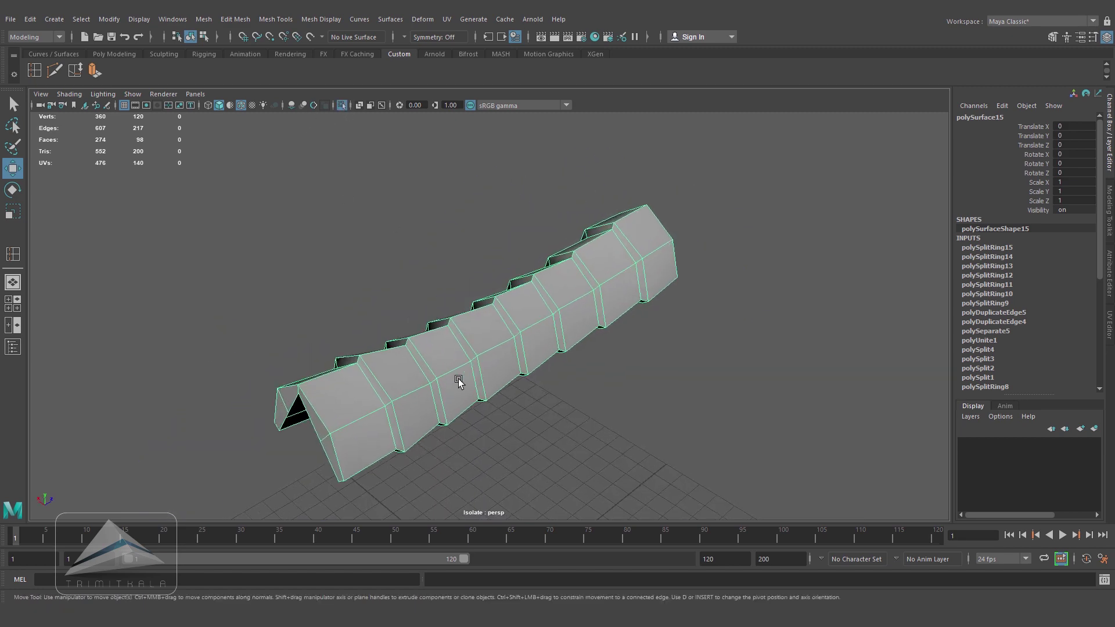
# - Bevel the front end loop and the raised edge loops of the ridge cap's steps with a fractional width of 0.2192 and 1 segment
pyautogui.keyDown('alt'); pyautogui.moveTo(473, 378); pyautogui.dragTo(427, 375); pyautogui.keyUp('alt')
pyautogui.moveTo(342, 396); pyautogui.dragTo(341, 355, button='right')
pyautogui.doubleClick(304, 411)
pyautogui.keyDown('shift'); pyautogui.doubleClick(363, 370); pyautogui.keyUp('shift')
pyautogui.keyDown('shift'); pyautogui.click(409, 362); pyautogui.keyUp('shift')
pyautogui.keyDown('shift'); pyautogui.doubleClick(436, 335); pyautogui.keyUp('shift')
pyautogui.keyDown('shift'); pyautogui.doubleClick(511, 303); pyautogui.keyUp('shift')
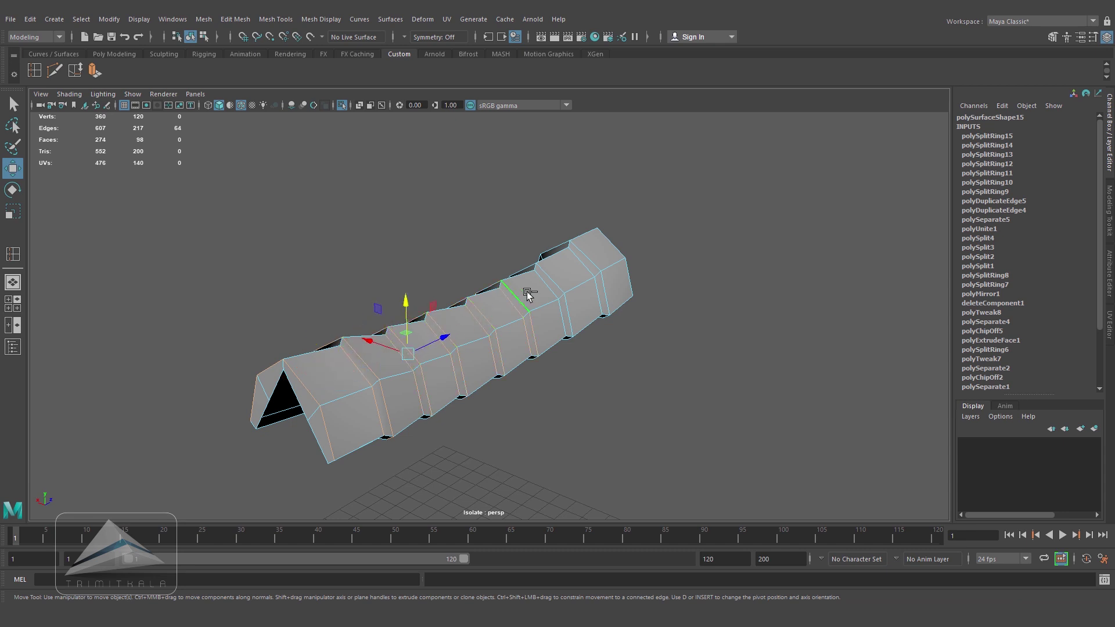
pyautogui.keyDown('shift'); pyautogui.doubleClick(594, 312); pyautogui.keyUp('shift')
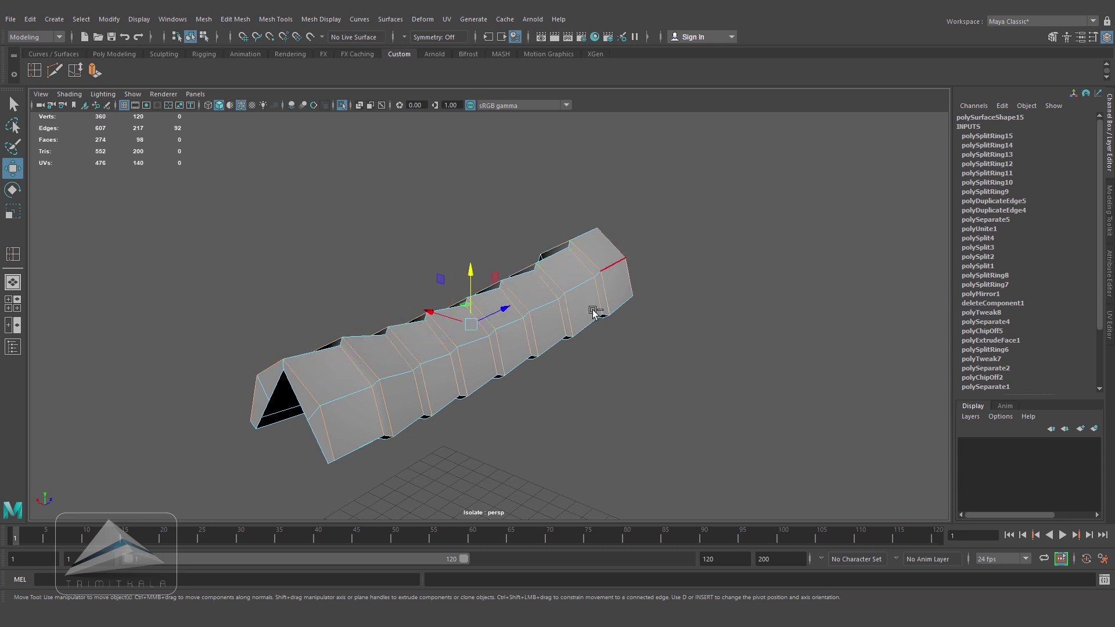
pyautogui.keyDown('alt'); pyautogui.moveTo(511, 368); pyautogui.dragTo(424, 325); pyautogui.keyUp('alt')
pyautogui.click(235, 19)
pyautogui.click(375, 60)
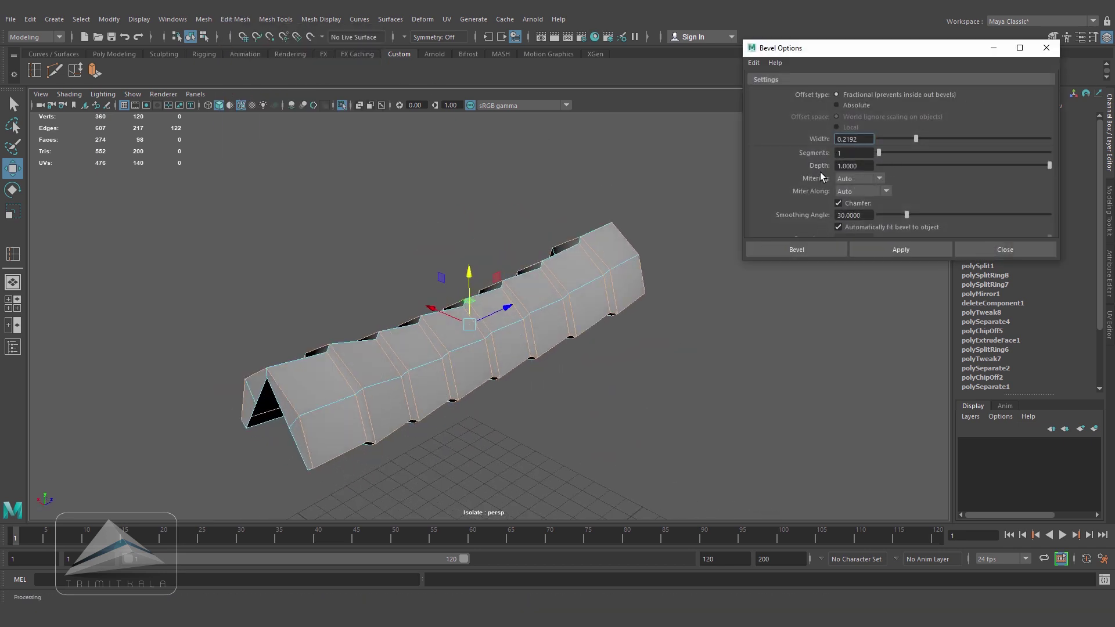
pyautogui.click(810, 249)
pyautogui.moveTo(742, 331); pyautogui.dragTo(740, 330)
pyautogui.press('q')
pyautogui.keyDown('alt'); pyautogui.moveTo(702, 239); pyautogui.dragTo(691, 372); pyautogui.keyUp('alt')
pyautogui.press('3')
pyautogui.click(663, 363)
pyautogui.press('1')
# - Insert a supporting edge loop close to each open end of the bevelled ridge cap
pyautogui.keyDown('alt'); pyautogui.moveTo(479, 281); pyautogui.dragTo(558, 323); pyautogui.keyUp('alt')
pyautogui.click(642, 326)
pyautogui.keyDown('alt'); pyautogui.moveTo(218, 343); pyautogui.dragTo(282, 322, button='middle'); pyautogui.keyUp('alt')
pyautogui.keyDown('alt'); pyautogui.moveTo(282, 322); pyautogui.dragTo(256, 314); pyautogui.keyUp('alt')
pyautogui.click(34, 71)
pyautogui.keyDown('alt'); pyautogui.moveTo(279, 258); pyautogui.dragTo(269, 253); pyautogui.keyUp('alt')
pyautogui.scroll(3, 269, 254)
pyautogui.click(145, 332)
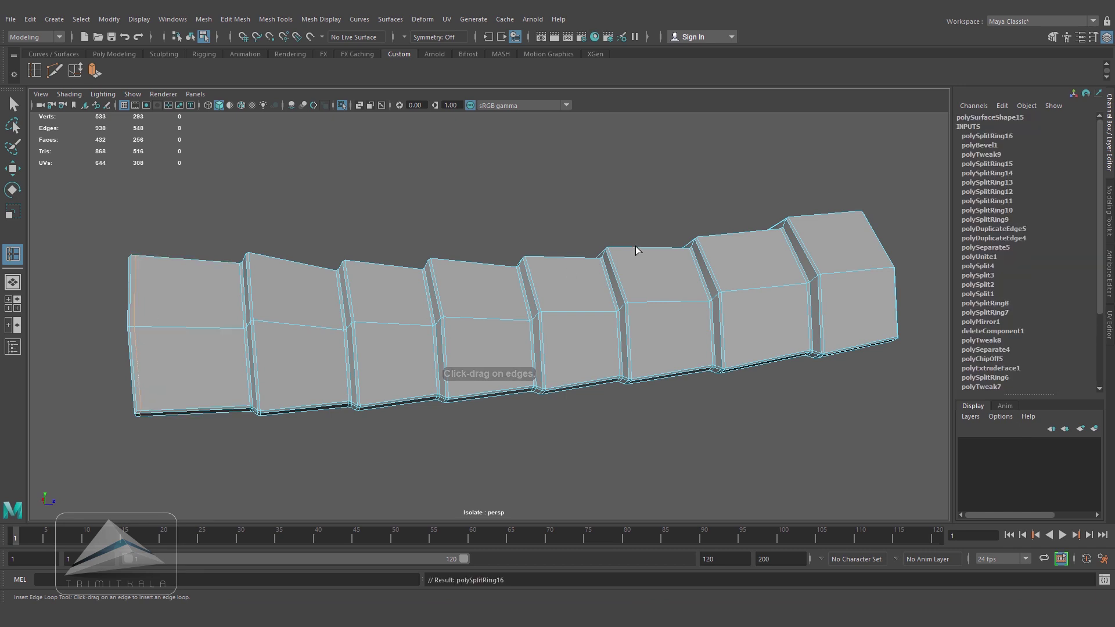
pyautogui.keyDown('alt'); pyautogui.moveTo(637, 249); pyautogui.dragTo(457, 364, button='middle'); pyautogui.keyUp('alt')
pyautogui.click(463, 345)
pyautogui.scroll(-3, 647, 298)
pyautogui.keyDown('alt'); pyautogui.moveTo(647, 299); pyautogui.dragTo(261, 348); pyautogui.keyUp('alt')
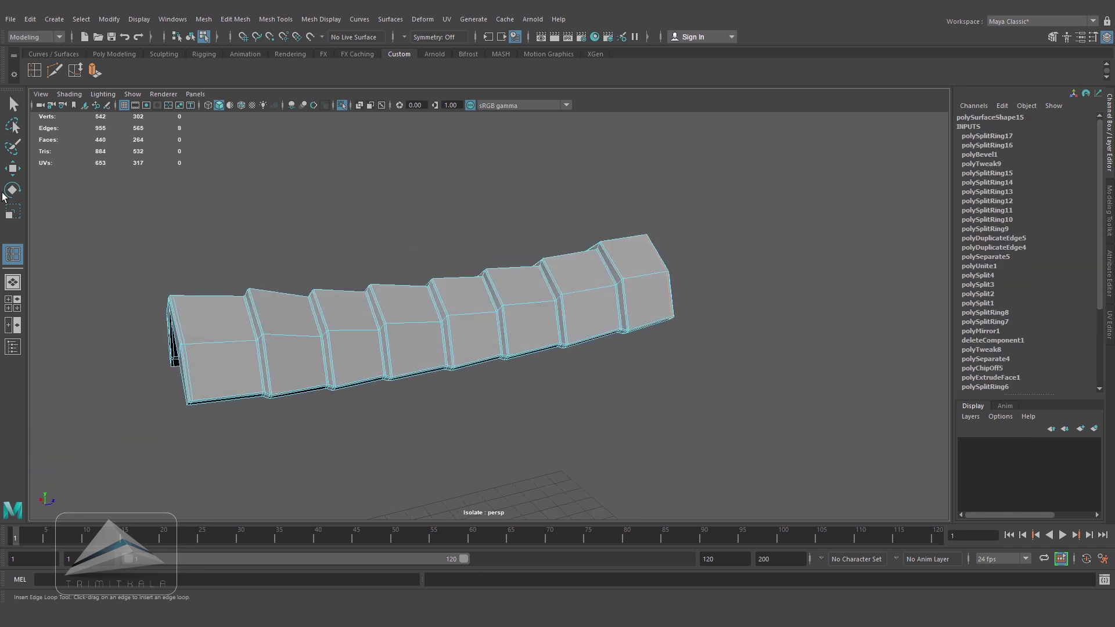
# - Return to object selection and display the ridge cap with smooth mesh preview
pyautogui.press('w')
pyautogui.press('F8')
pyautogui.press('3')
pyautogui.click(447, 409)
pyautogui.keyDown('alt'); pyautogui.moveTo(455, 408); pyautogui.dragTo(495, 425); pyautogui.keyUp('alt')
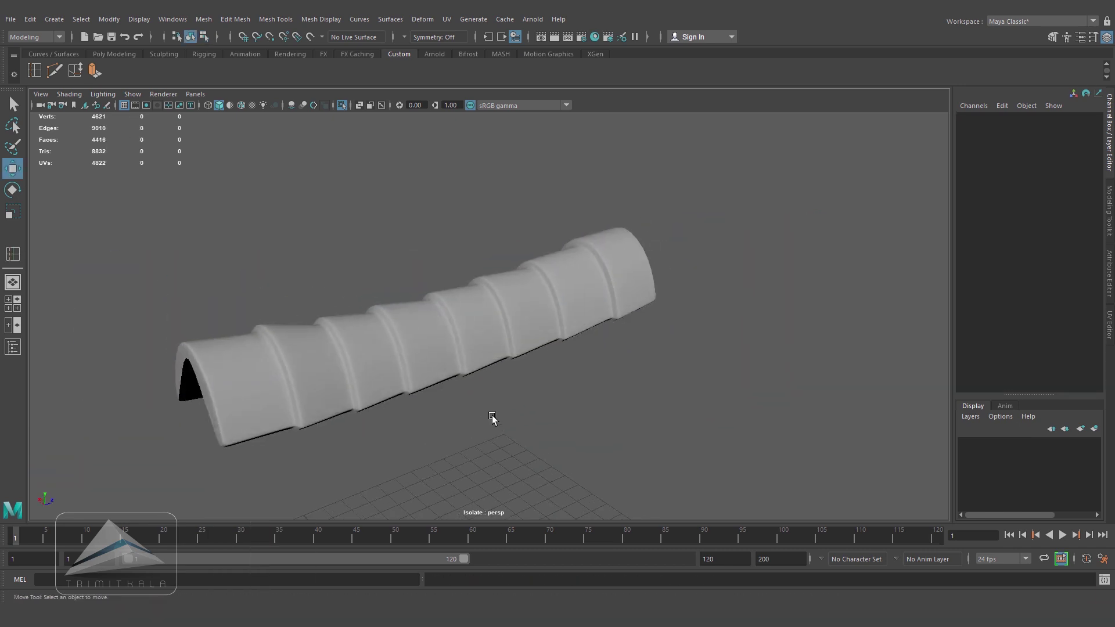
# - End the ridge cap's isolation so the whole house is displayed again
pyautogui.click(572, 293)
pyautogui.keyDown('alt'); pyautogui.moveTo(617, 329); pyautogui.dragTo(657, 305, button='middle'); pyautogui.keyUp('alt')
pyautogui.scroll(-1, 657, 305)
pyautogui.click(340, 107)
pyautogui.scroll(-4, 451, 350)
pyautogui.click(714, 313)
pyautogui.scroll(-3, 715, 314)
pyautogui.keyDown('alt'); pyautogui.moveTo(714, 314); pyautogui.dragTo(671, 326); pyautogui.keyUp('alt')
pyautogui.keyDown('alt'); pyautogui.moveTo(608, 367); pyautogui.dragTo(604, 343, button='middle'); pyautogui.keyUp('alt')
pyautogui.scroll(1, 367, 229)
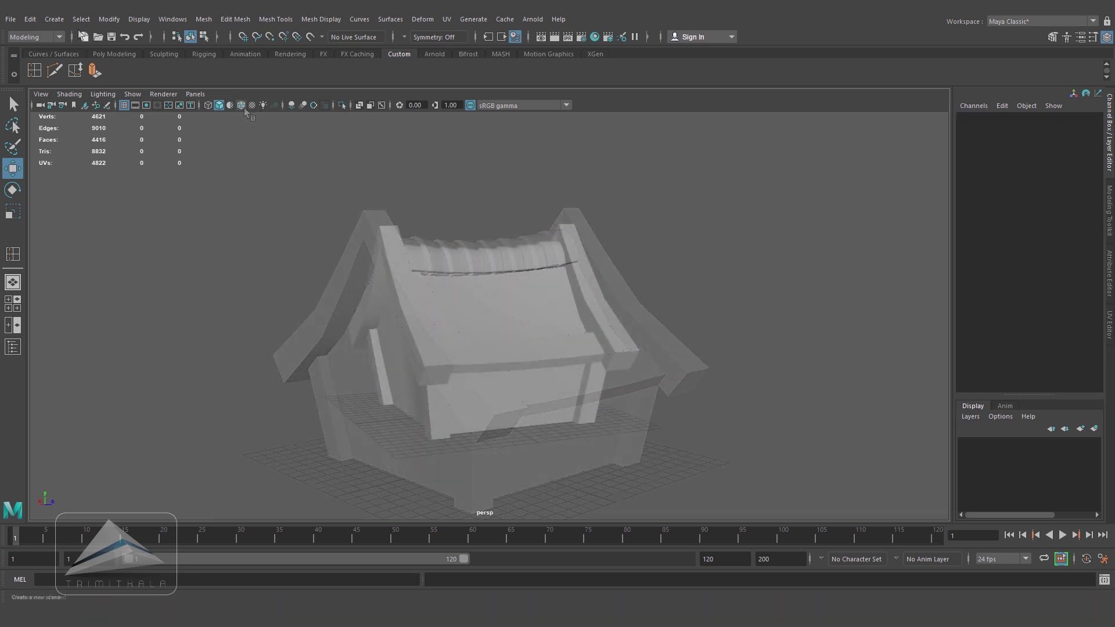
# - Create a polygon cube and raise it to ridge height in the wireframe side view, at about 14.18 in Y
pyautogui.click(54, 19)
pyautogui.moveTo(174, 60)
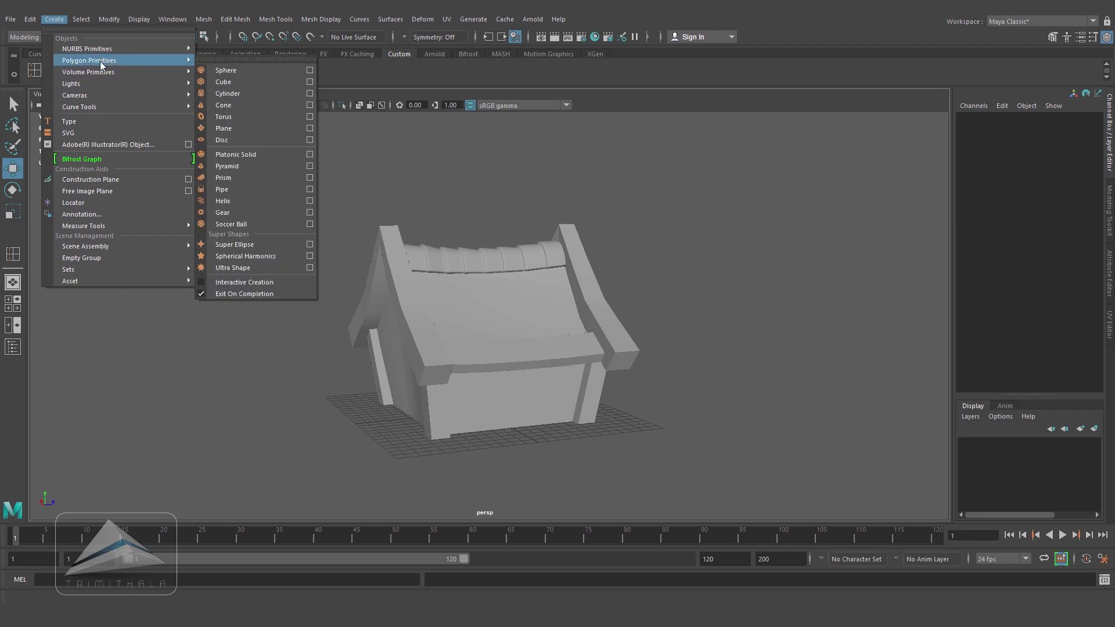
pyautogui.click(241, 85)
pyautogui.press('space')
pyautogui.moveTo(536, 384); pyautogui.dragTo(610, 382)
pyautogui.scroll(-2, 539, 353)
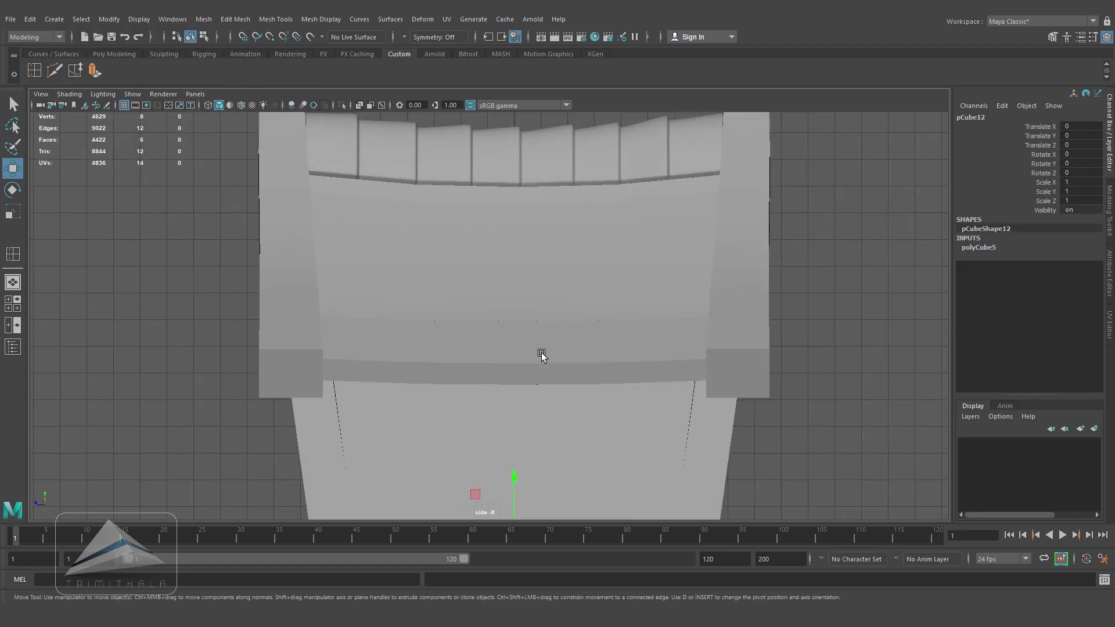
pyautogui.press('4')
pyautogui.scroll(-2, 541, 353)
pyautogui.moveTo(495, 439); pyautogui.dragTo(546, 146)
pyautogui.scroll(2, 580, 242)
pyautogui.scroll(-1, 581, 241)
# - Set the cube's Subdivisions Depth to 2 and stretch it along Z by about 19.6 into a ridge beam
pyautogui.click(979, 248)
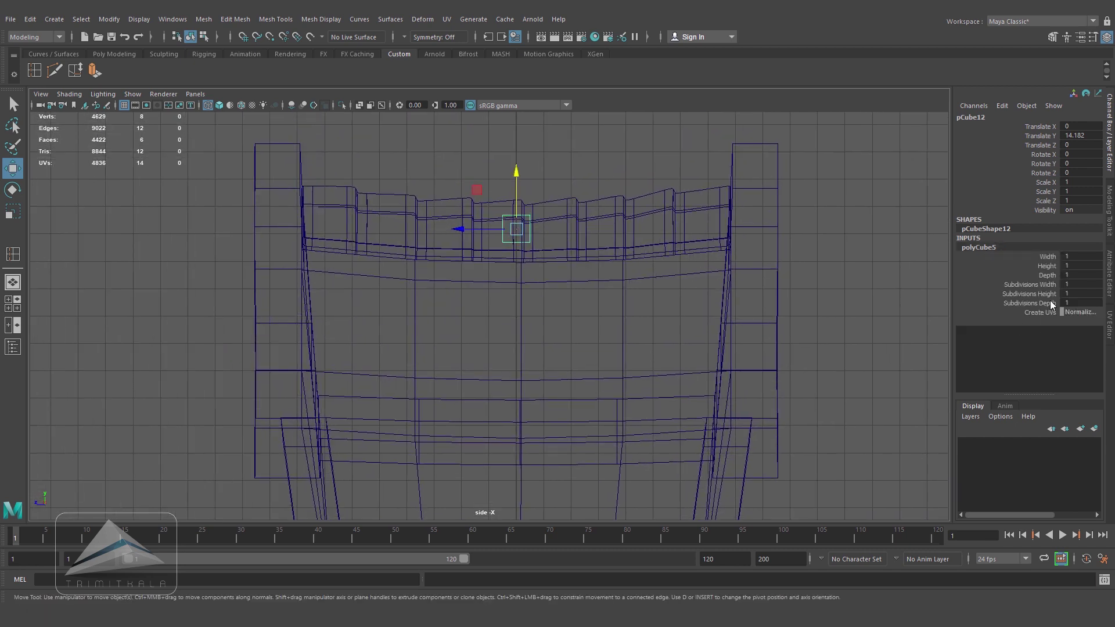
pyautogui.click(1040, 302)
pyautogui.scroll(1, 866, 299)
pyautogui.press('r')
pyautogui.moveTo(471, 231); pyautogui.dragTo(414, 231)
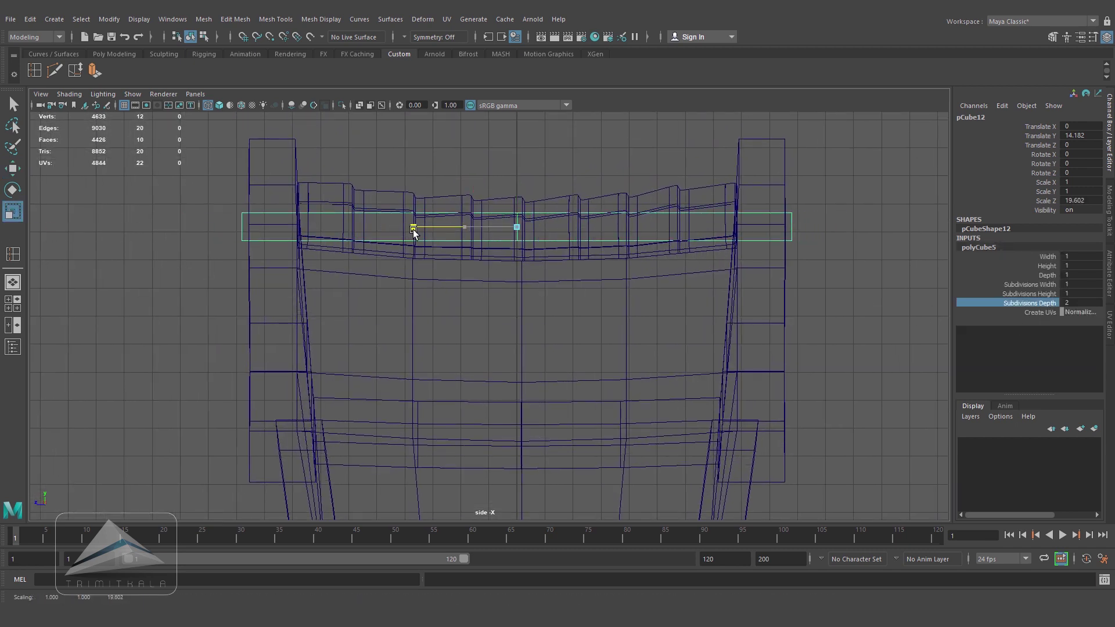
# - Raise the vertices at both ends of the ridge beam slightly so it follows the sagging ridge
pyautogui.rightClick(277, 213)
pyautogui.click(231, 213)
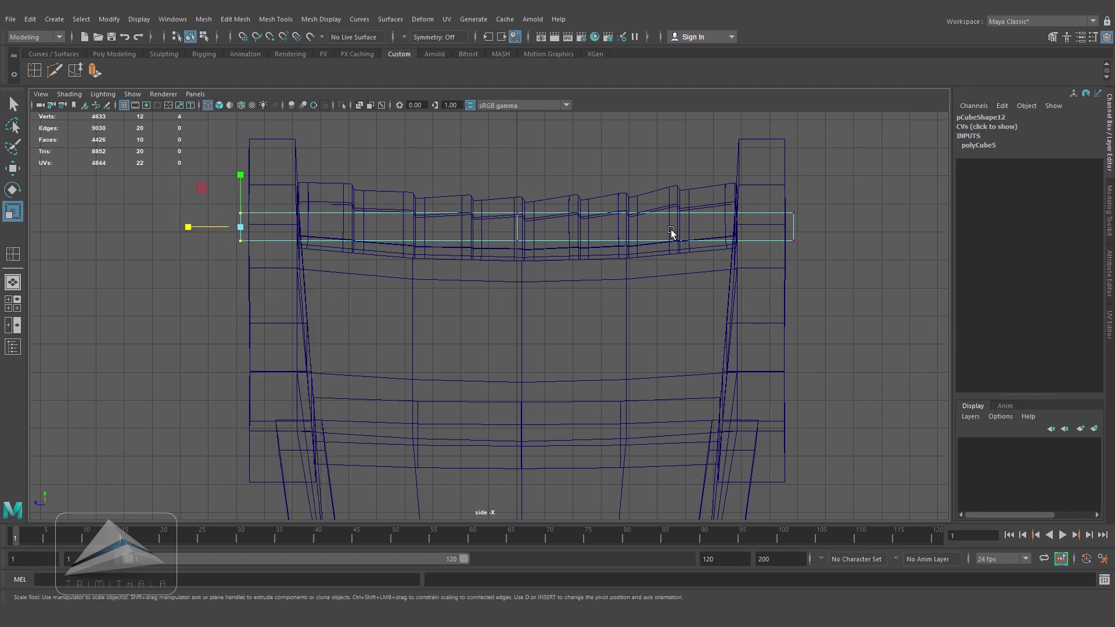
pyautogui.press('w')
pyautogui.moveTo(512, 170); pyautogui.dragTo(511, 159)
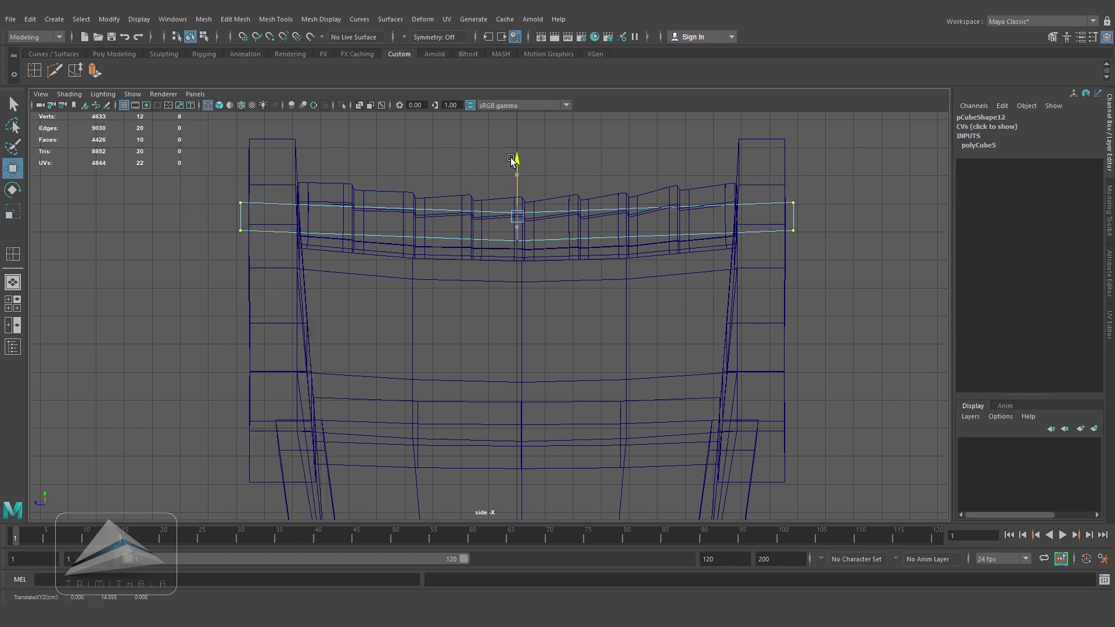
# - Delete the faces of the ridge beam's half on the negative Z side and return to the shaded perspective view
pyautogui.moveTo(796, 213); pyautogui.dragTo(797, 242, button='right')
pyautogui.moveTo(813, 176); pyautogui.dragTo(641, 330)
pyautogui.press('Delete')
pyautogui.keyDown('alt'); pyautogui.moveTo(335, 223); pyautogui.dragTo(431, 303); pyautogui.keyUp('alt')
pyautogui.press('5')
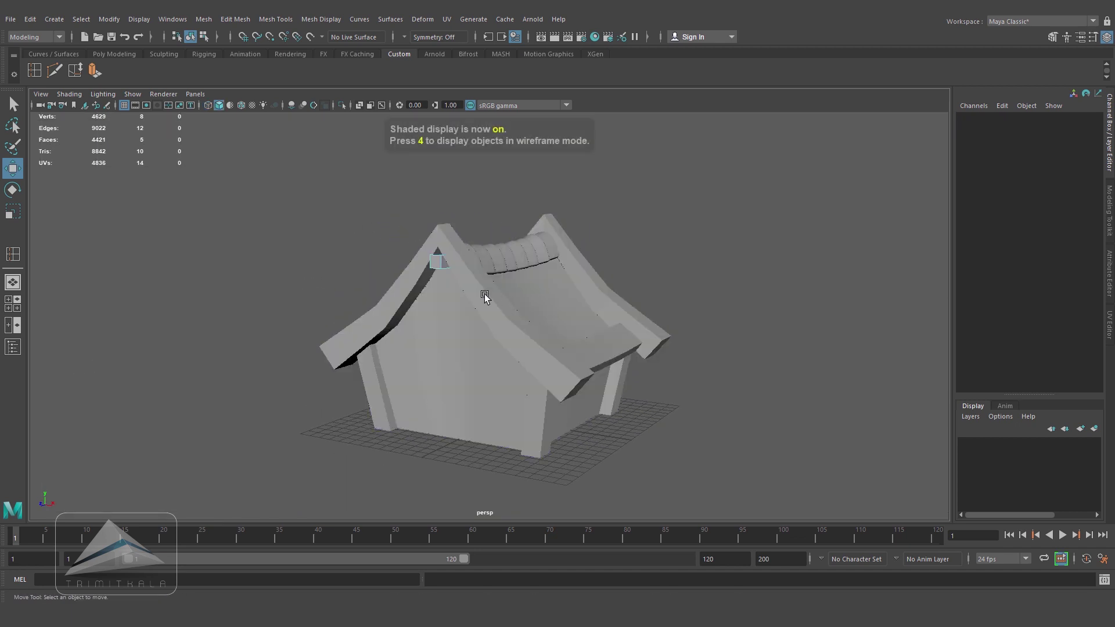
# - Extrude the beam's end face up and outward in side view, rotated about -49.7° and scaled about 2.03, into a flared tip
pyautogui.scroll(5, 485, 296)
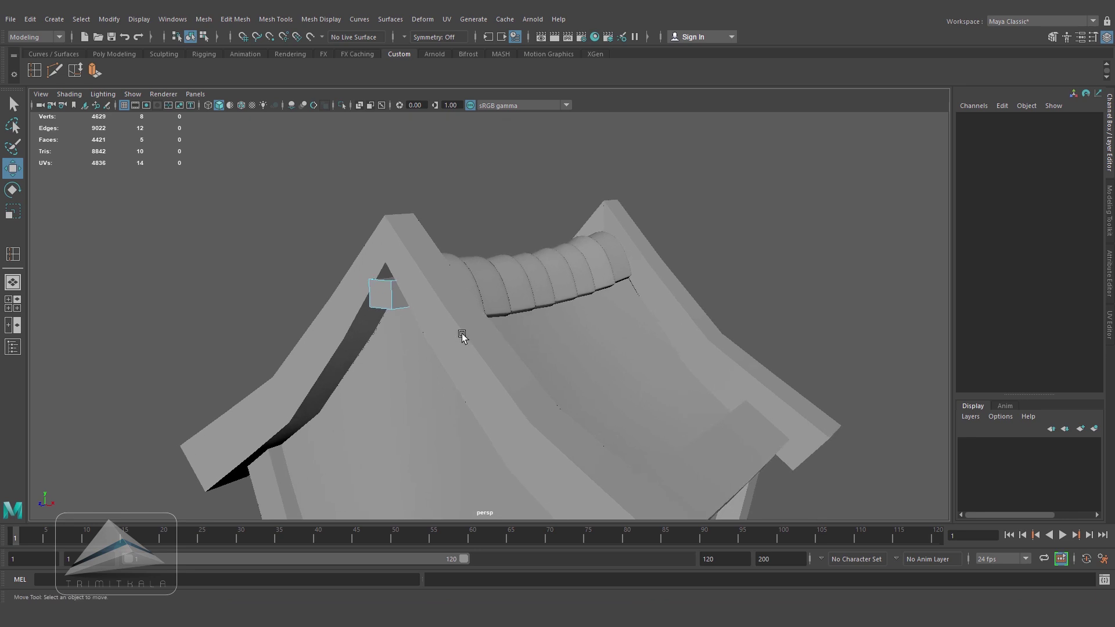
pyautogui.keyDown('alt'); pyautogui.moveTo(461, 336); pyautogui.dragTo(542, 319); pyautogui.keyUp('alt')
pyautogui.click(545, 299)
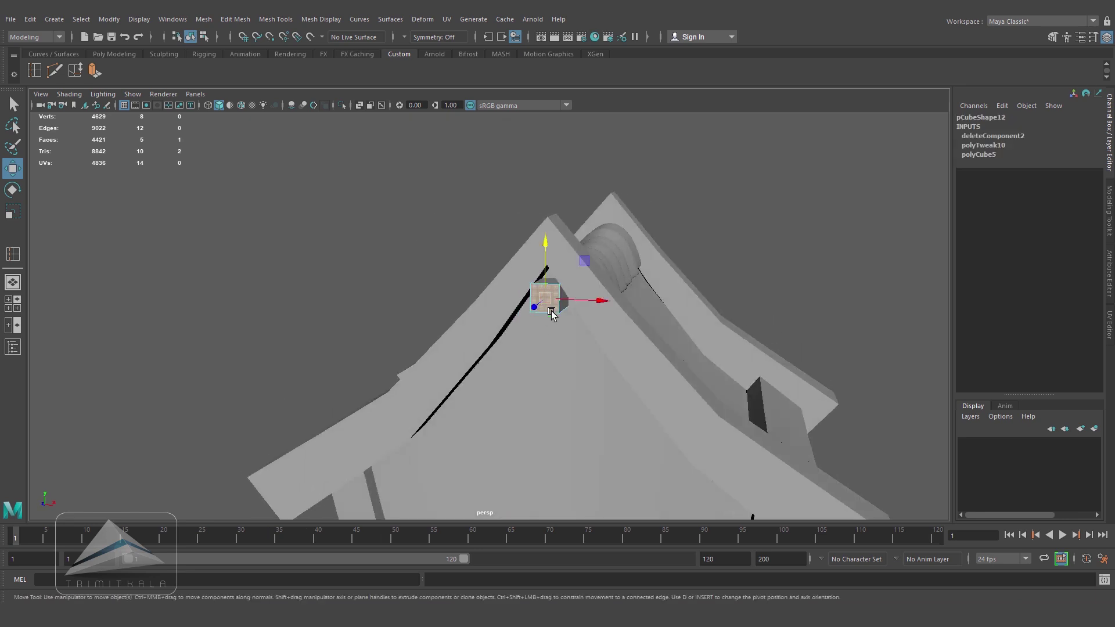
pyautogui.click(92, 71)
pyautogui.press('space')
pyautogui.moveTo(680, 368); pyautogui.dragTo(720, 367)
pyautogui.keyDown('alt'); pyautogui.moveTo(557, 331); pyautogui.dragTo(628, 338, button='middle'); pyautogui.keyUp('alt')
pyautogui.scroll(3, 628, 339)
pyautogui.moveTo(378, 255); pyautogui.dragTo(314, 149)
pyautogui.keyDown('alt'); pyautogui.moveTo(313, 150); pyautogui.dragTo(370, 250, button='middle'); pyautogui.keyUp('alt')
pyautogui.moveTo(366, 238); pyautogui.dragTo(408, 256)
pyautogui.click(391, 185)
pyautogui.moveTo(401, 203); pyautogui.dragTo(418, 255)
pyautogui.press('w')
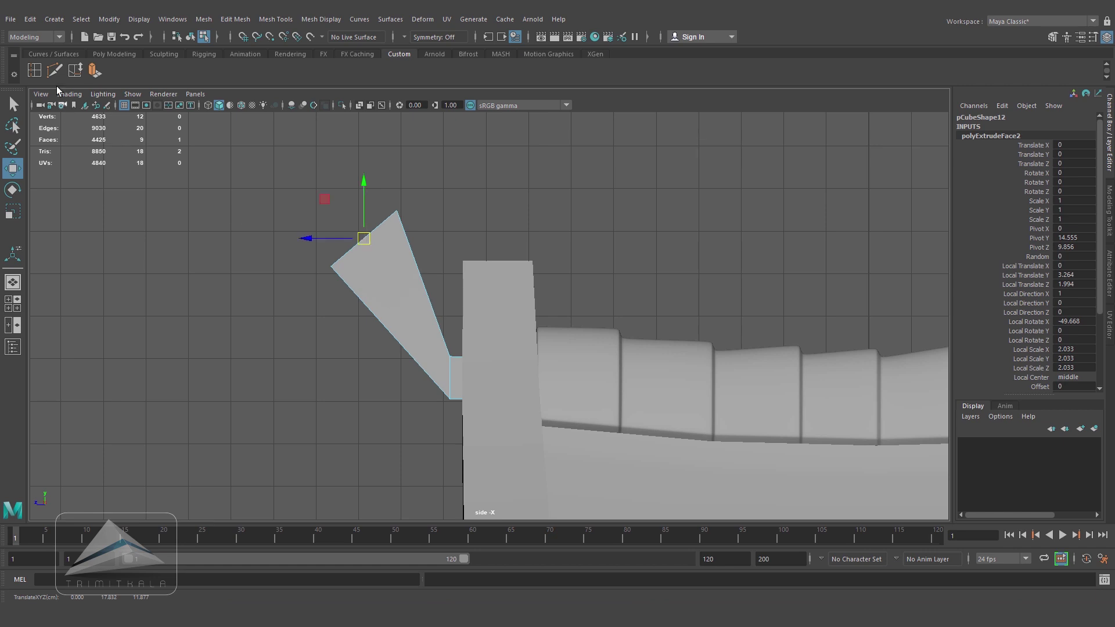
# - Insert an edge loop midway along the flared tip and shift its base edges toward the gable board to round the bend
pyautogui.click(34, 70)
pyautogui.click(436, 315)
pyautogui.press('w')
pyautogui.moveTo(422, 341); pyautogui.dragTo(460, 379)
pyautogui.press('4')
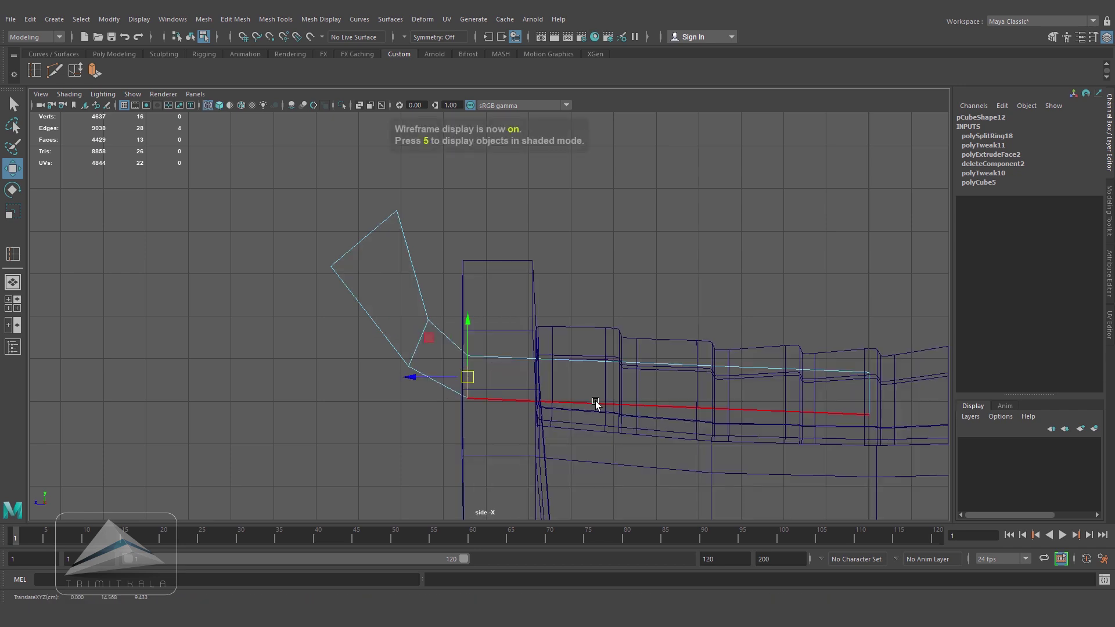
pyautogui.keyDown('alt'); pyautogui.moveTo(472, 378); pyautogui.dragTo(342, 286, button='middle'); pyautogui.keyUp('alt')
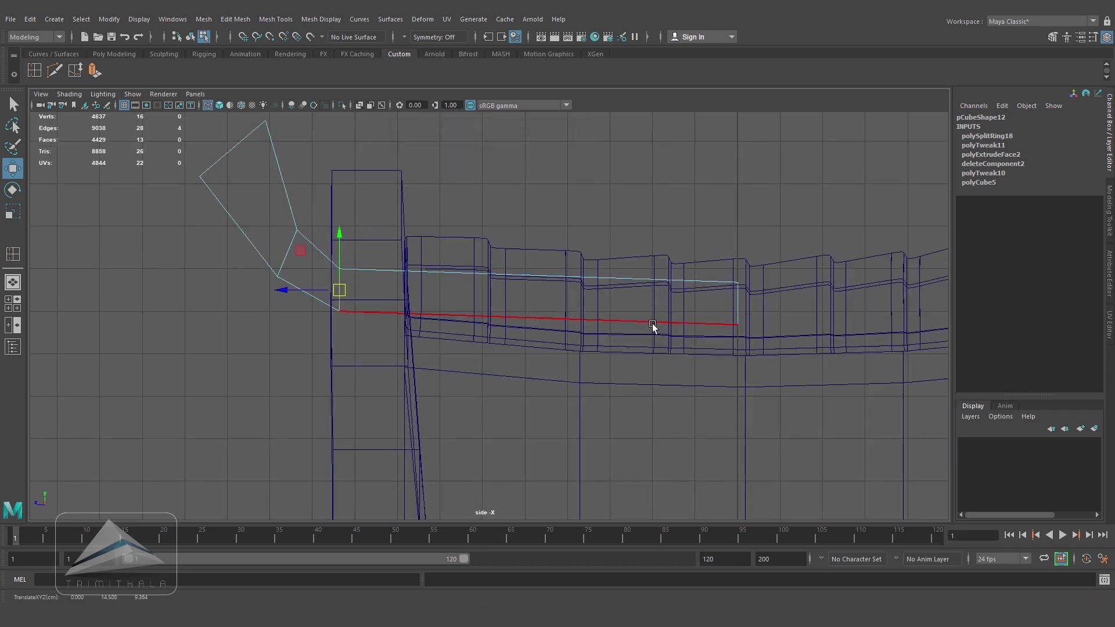
pyautogui.press('5')
# - Examine the flared beam end and its fit against the gable boards from several angles in perspective
pyautogui.press('space')
pyautogui.keyDown('alt'); pyautogui.moveTo(660, 348); pyautogui.dragTo(548, 351); pyautogui.keyUp('alt')
pyautogui.moveTo(394, 258); pyautogui.dragTo(450, 246, button='right')
pyautogui.keyDown('alt'); pyautogui.moveTo(453, 302); pyautogui.dragTo(509, 302); pyautogui.keyUp('alt')
pyautogui.click(473, 267)
pyautogui.scroll(3, 511, 317)
pyautogui.keyDown('alt'); pyautogui.moveTo(557, 349); pyautogui.dragTo(512, 355); pyautogui.keyUp('alt')
pyautogui.moveTo(465, 324); pyautogui.dragTo(473, 324, button='right')
pyautogui.moveTo(459, 257); pyautogui.dragTo(458, 264)
pyautogui.click(527, 281)
pyautogui.keyDown('alt'); pyautogui.moveTo(528, 281); pyautogui.dragTo(536, 282); pyautogui.keyUp('alt')
pyautogui.click(498, 319)
pyautogui.moveTo(425, 270); pyautogui.dragTo(440, 254, button='right')
pyautogui.click(551, 347)
pyautogui.click(454, 335)
pyautogui.keyDown('alt'); pyautogui.moveTo(550, 300); pyautogui.dragTo(503, 354); pyautogui.keyUp('alt')
pyautogui.moveTo(396, 422); pyautogui.dragTo(404, 342, button='right')
pyautogui.keyDown('alt'); pyautogui.moveTo(404, 341); pyautogui.dragTo(508, 301); pyautogui.keyUp('alt')
pyautogui.moveTo(507, 301); pyautogui.dragTo(561, 285, button='right')
pyautogui.keyDown('alt'); pyautogui.moveTo(561, 286); pyautogui.dragTo(563, 334); pyautogui.keyUp('alt')
# - Scale the two faces at the flared beam's bend narrower along X and return to object selection
pyautogui.scroll(5, 563, 326)
pyautogui.moveTo(515, 296); pyautogui.dragTo(515, 328, button='right')
pyautogui.click(509, 291)
pyautogui.click(11, 212)
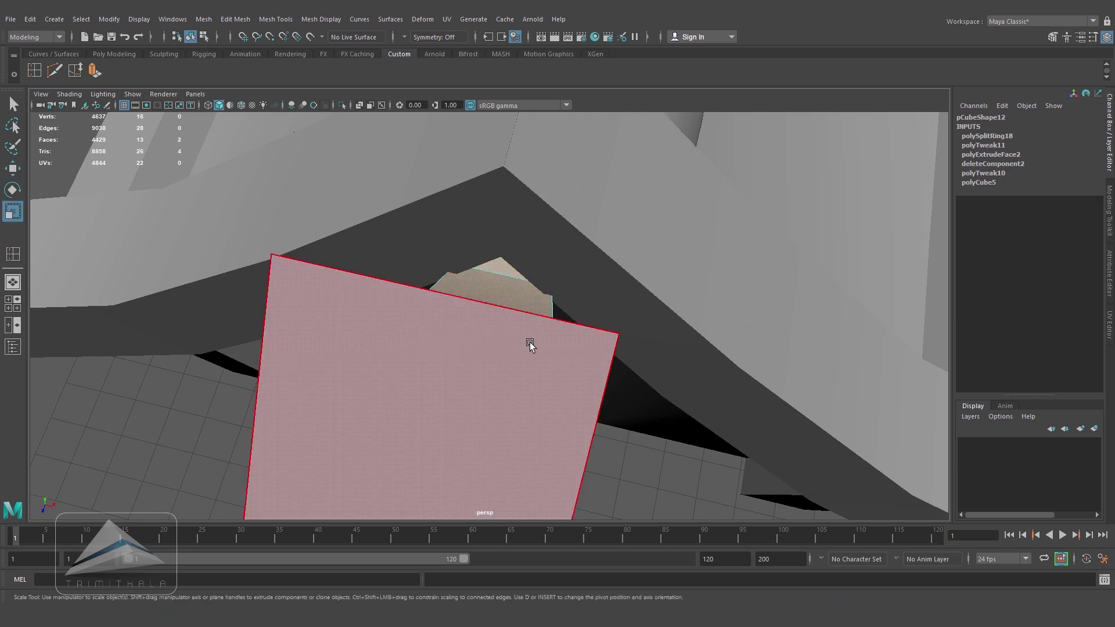
pyautogui.scroll(-5, 389, 329)
pyautogui.moveTo(586, 140); pyautogui.dragTo(583, 137)
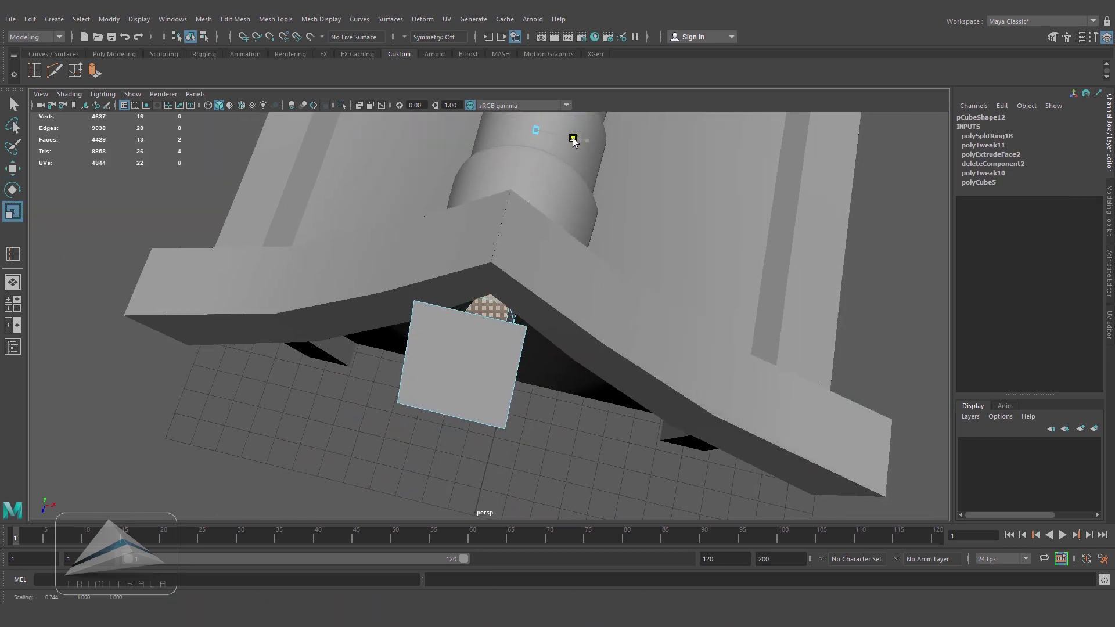
pyautogui.moveTo(565, 140); pyautogui.dragTo(563, 139)
pyautogui.keyDown('alt'); pyautogui.moveTo(616, 325); pyautogui.dragTo(471, 244); pyautogui.keyUp('alt')
pyautogui.moveTo(451, 147); pyautogui.dragTo(506, 135, button='right')
# - Freeze the flared beam's transformations, duplicate it and set the copy's Scale Z to -1 to mirror it to the opposite gable
pyautogui.keyDown('alt'); pyautogui.moveTo(453, 255); pyautogui.dragTo(333, 290, button='right'); pyautogui.keyUp('alt')
pyautogui.keyDown('alt'); pyautogui.moveTo(755, 331); pyautogui.dragTo(595, 335); pyautogui.keyUp('alt')
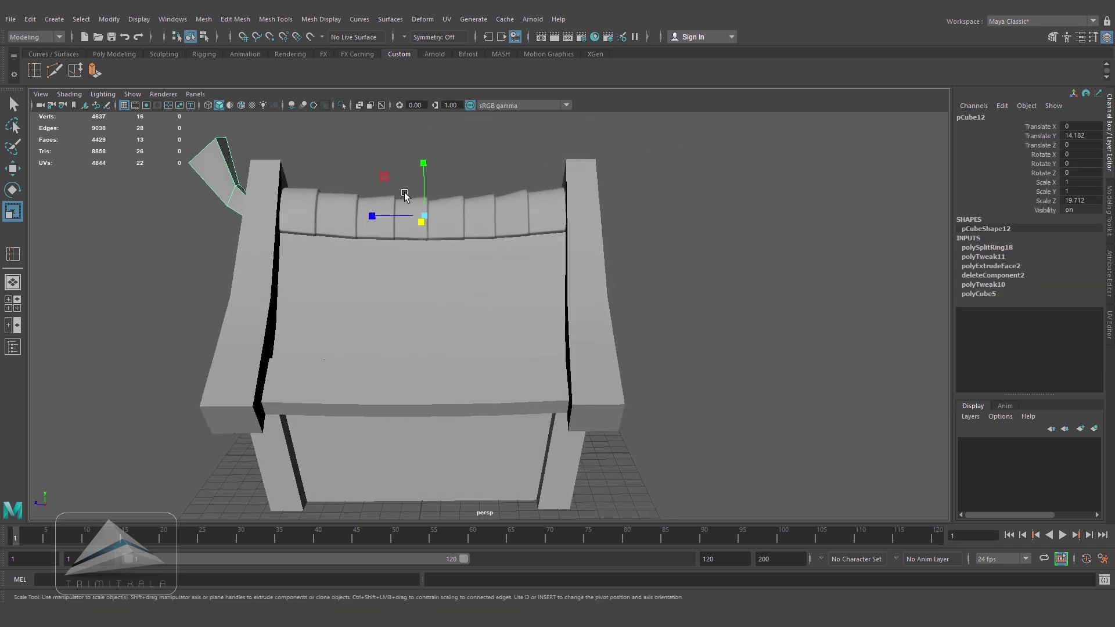
pyautogui.click(109, 19)
pyautogui.click(174, 71)
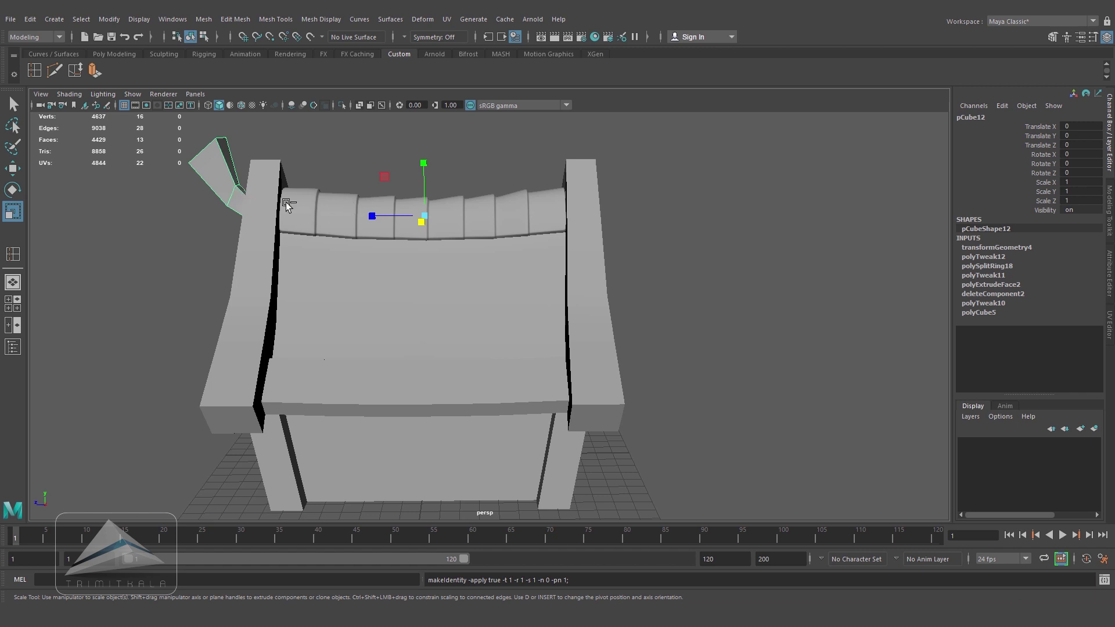
pyautogui.hotkey('ctrl', 'd')
pyautogui.click(1077, 201)
pyautogui.write('-1')
pyautogui.press('Return')
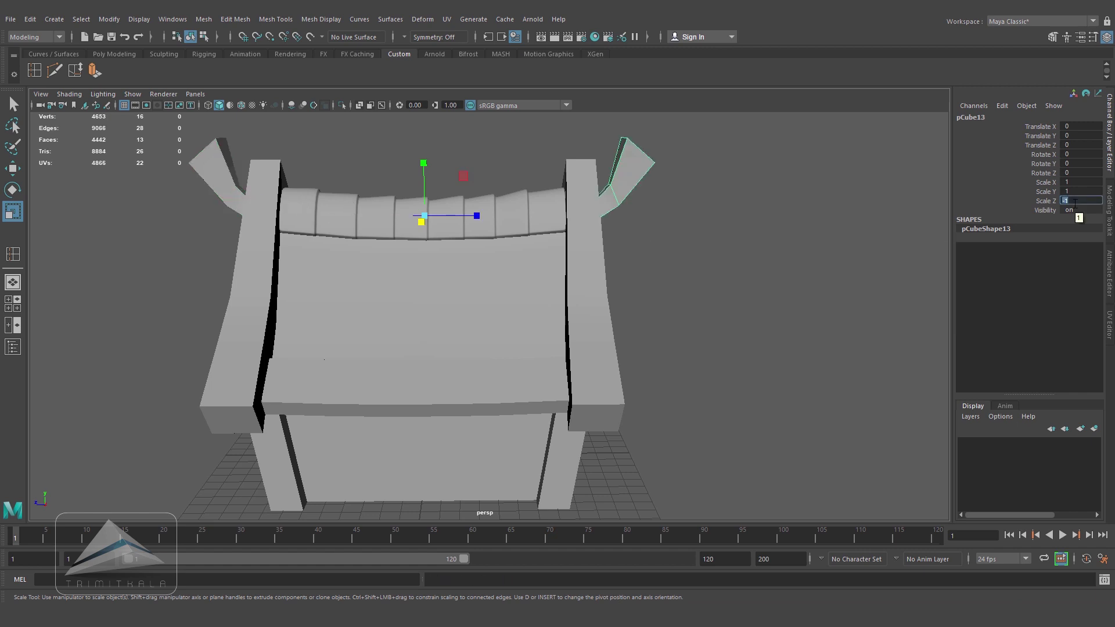
# - Deselect the mirrored beam and save the scene
pyautogui.click(728, 343)
pyautogui.keyDown('alt'); pyautogui.moveTo(728, 343); pyautogui.dragTo(562, 312); pyautogui.keyUp('alt')
pyautogui.scroll(-3, 581, 331)
pyautogui.hotkey('ctrl', 's')
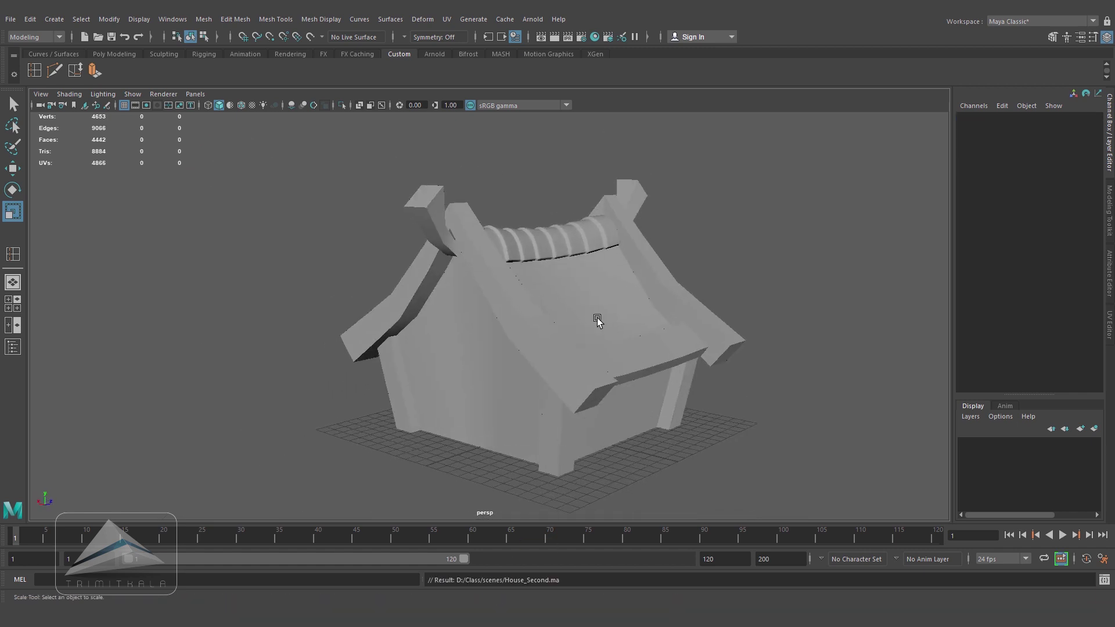
# - Insert two edge loops running lengthwise across the roof slope, bounding a band in its upper part
pyautogui.click(597, 319)
pyautogui.keyDown('alt'); pyautogui.moveTo(629, 340); pyautogui.dragTo(565, 348); pyautogui.keyUp('alt')
pyautogui.keyDown('alt'); pyautogui.moveTo(565, 348); pyautogui.dragTo(488, 384, button='middle'); pyautogui.keyUp('alt')
pyautogui.keyDown('alt'); pyautogui.moveTo(488, 383); pyautogui.dragTo(558, 381, button='right'); pyautogui.keyUp('alt')
pyautogui.keyDown('alt'); pyautogui.moveTo(558, 381); pyautogui.dragTo(573, 376); pyautogui.keyUp('alt')
pyautogui.scroll(1, 573, 377)
pyautogui.click(34, 70)
pyautogui.moveTo(467, 322); pyautogui.dragTo(465, 322)
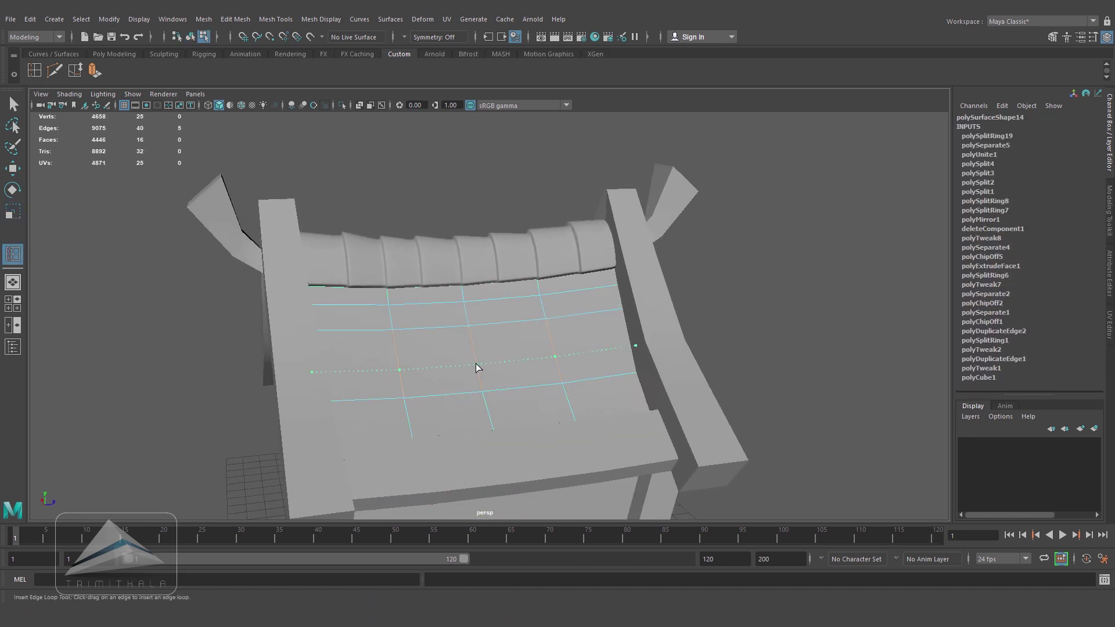
pyautogui.moveTo(478, 372); pyautogui.dragTo(478, 372)
# - Delete one face in the middle band of the roof slope to leave an opening, and return to object selection
pyautogui.press('w')
pyautogui.press('F11')
pyautogui.click(622, 340)
pyautogui.press('Delete')
pyautogui.keyDown('alt'); pyautogui.moveTo(635, 344); pyautogui.dragTo(597, 303); pyautogui.keyUp('alt')
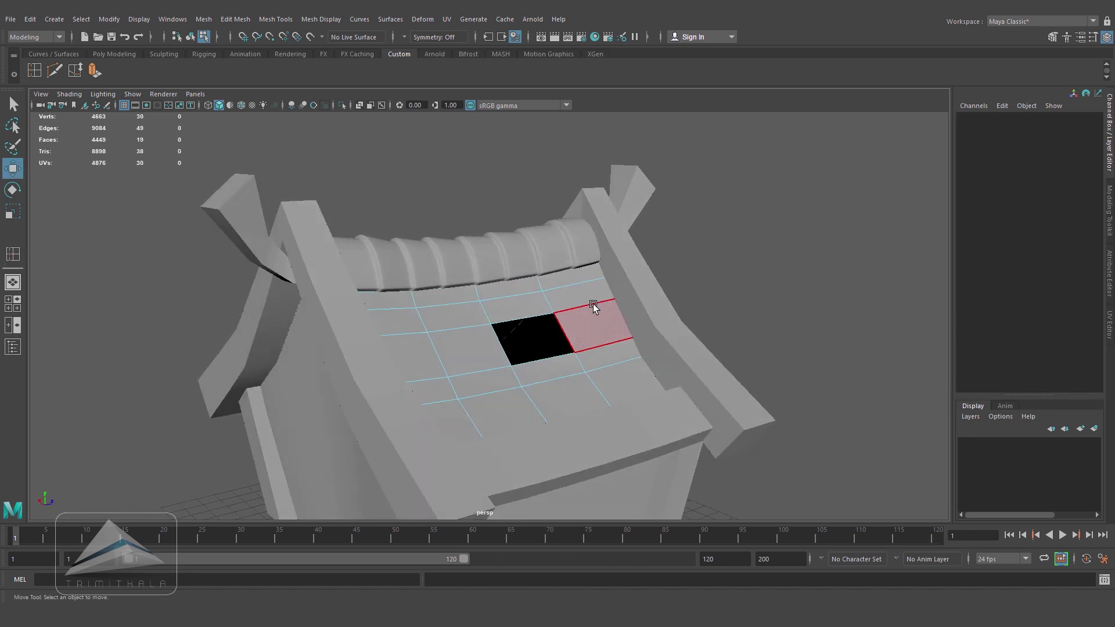
pyautogui.press('F8')
# - Insert two lengthwise edge loops in the opposite roof slope below the ridge cap
pyautogui.keyDown('alt'); pyautogui.moveTo(551, 397); pyautogui.dragTo(619, 329); pyautogui.keyUp('alt')
pyautogui.click(490, 319)
pyautogui.keyDown('alt'); pyautogui.moveTo(456, 325); pyautogui.dragTo(487, 355, button='middle'); pyautogui.keyUp('alt')
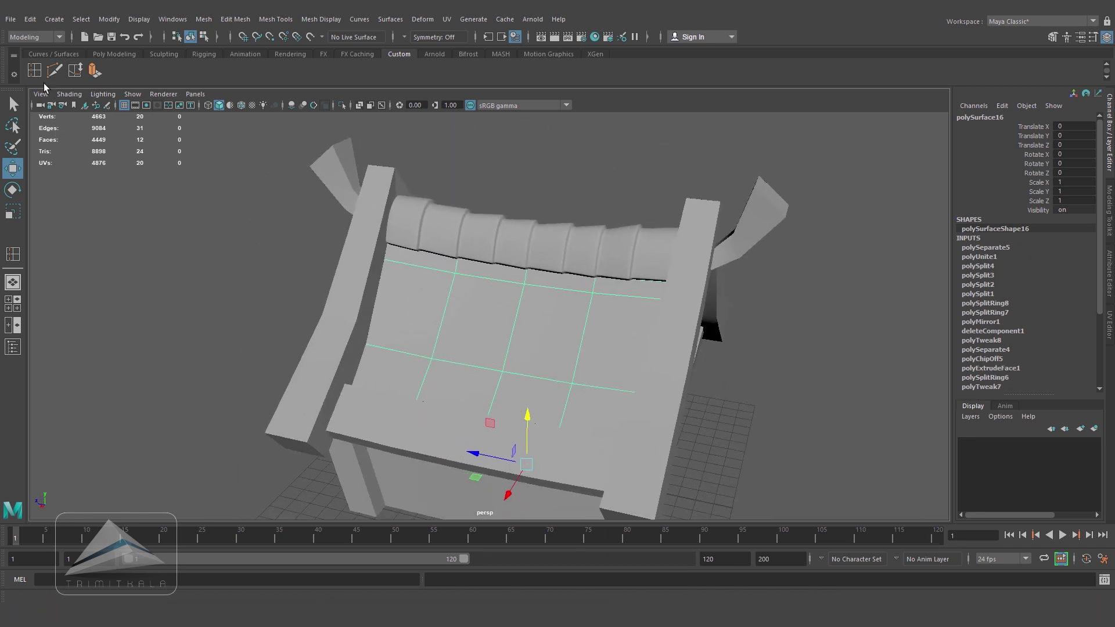
pyautogui.click(34, 71)
pyautogui.moveTo(399, 262); pyautogui.dragTo(447, 322)
pyautogui.click(13, 169)
# - Extrude the roof face near the ridge and gable board about 5.12 units straight up in Y to start a chimney
pyautogui.moveTo(435, 280); pyautogui.dragTo(427, 297, button='right')
pyautogui.click(426, 295)
pyautogui.keyDown('alt'); pyautogui.moveTo(425, 294); pyautogui.dragTo(407, 291); pyautogui.keyUp('alt')
pyautogui.hotkey('ctrl', 'e')
pyautogui.keyDown('alt'); pyautogui.moveTo(443, 244); pyautogui.dragTo(498, 269); pyautogui.keyUp('alt')
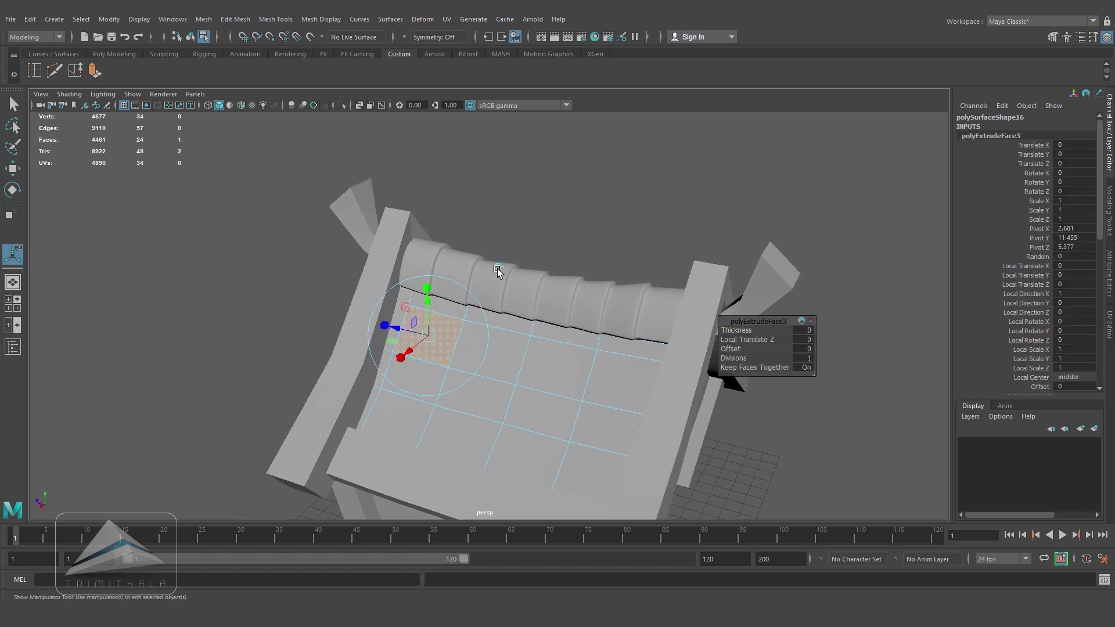
pyautogui.moveTo(428, 303); pyautogui.dragTo(423, 218)
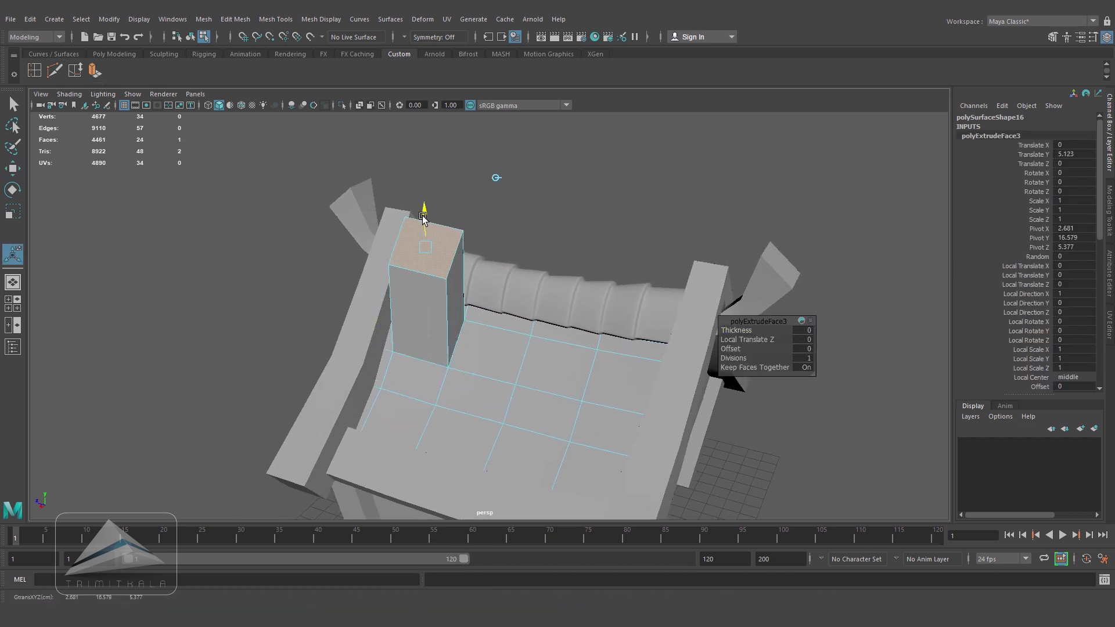
# - Reshape the chimney's extruded top face by scaling it to about 1.398 in X, 0.425 in Y and 0.805 in Z
pyautogui.keyDown('alt'); pyautogui.moveTo(473, 244); pyautogui.dragTo(427, 209); pyautogui.keyUp('alt')
pyautogui.keyDown('alt'); pyautogui.moveTo(516, 298); pyautogui.dragTo(561, 355); pyautogui.keyUp('alt')
pyautogui.moveTo(405, 369); pyautogui.dragTo(395, 389)
pyautogui.moveTo(378, 303); pyautogui.dragTo(388, 307)
pyautogui.keyDown('alt'); pyautogui.moveTo(498, 361); pyautogui.dragTo(525, 351); pyautogui.keyUp('alt')
pyautogui.keyDown('alt'); pyautogui.moveTo(525, 350); pyautogui.dragTo(549, 348, button='right'); pyautogui.keyUp('alt')
pyautogui.keyDown('alt'); pyautogui.moveTo(548, 349); pyautogui.dragTo(557, 368, button='middle'); pyautogui.keyUp('alt')
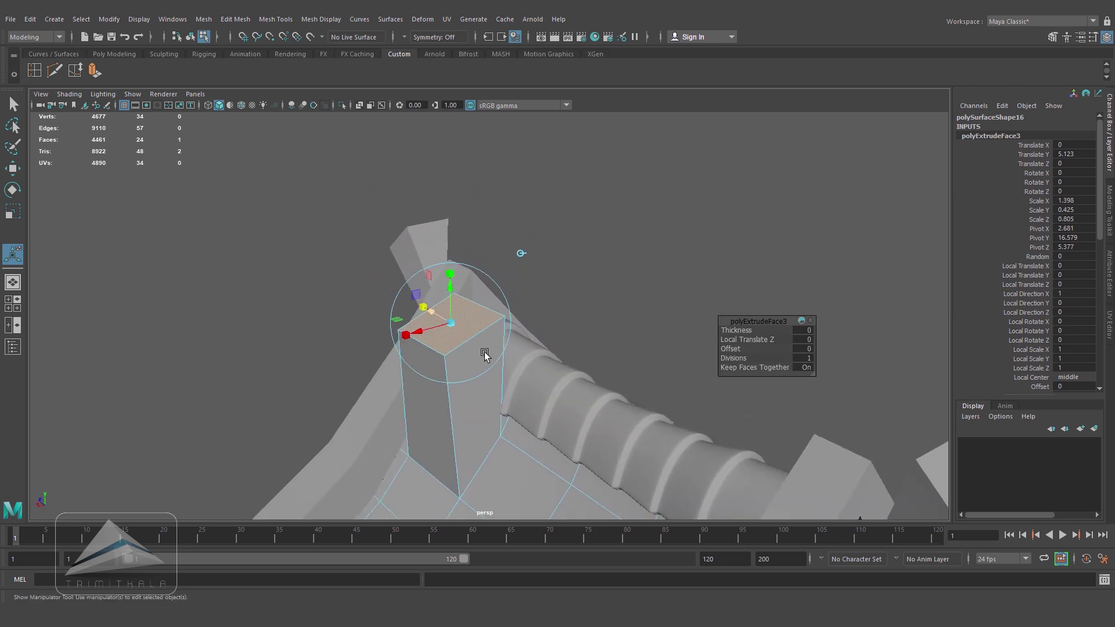
# - Extrude the chimney's top face outward at scale 1.483, and extrude it up about 1.7 units to form a cap
pyautogui.click(96, 73)
pyautogui.moveTo(453, 326); pyautogui.dragTo(467, 334)
pyautogui.click(95, 72)
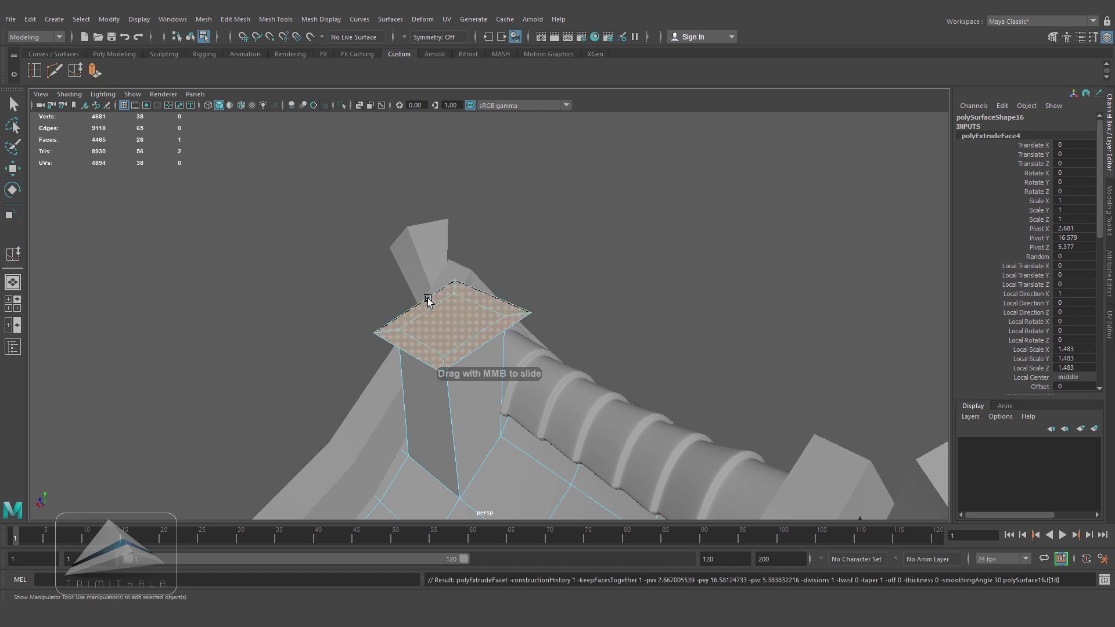
pyautogui.click(520, 252)
pyautogui.moveTo(450, 293); pyautogui.dragTo(426, 243)
# - Inset the cap's top face to scale 0.533, extrude it down about 1.84 units and delete the recessed face to hollow the chimney
pyautogui.hotkey('ctrl', 'e')
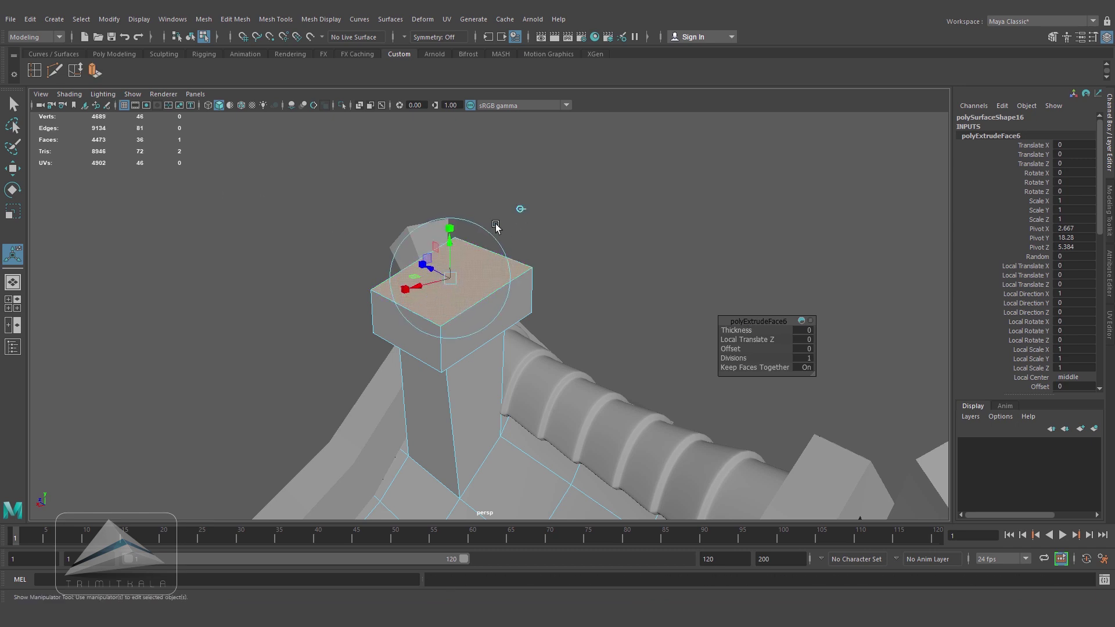
pyautogui.moveTo(452, 279); pyautogui.dragTo(436, 289)
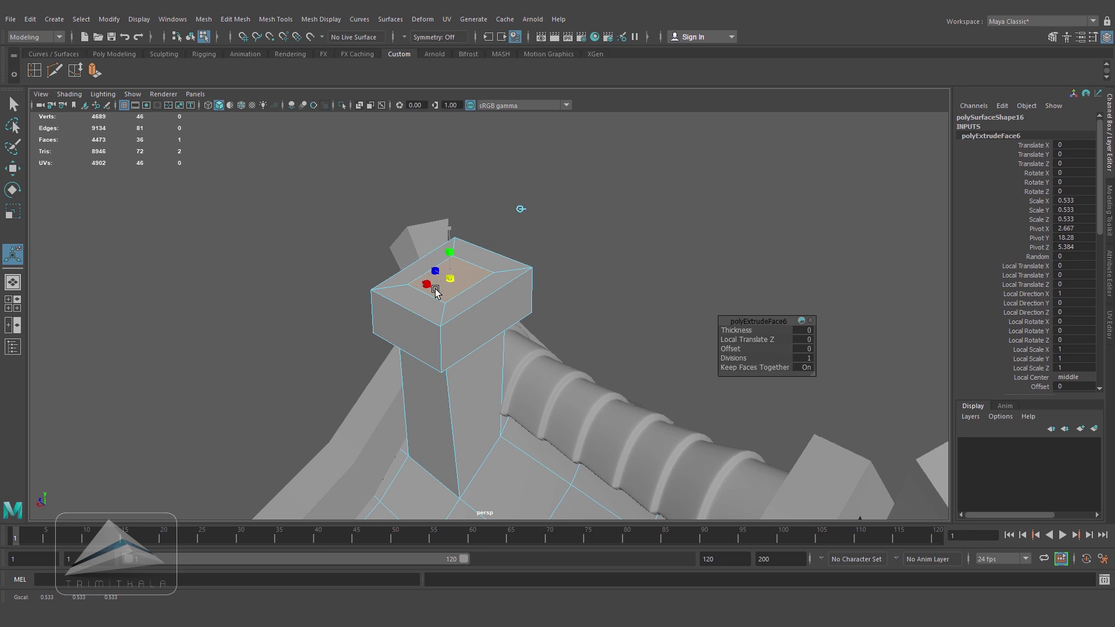
pyautogui.click(93, 71)
pyautogui.moveTo(450, 255); pyautogui.dragTo(447, 276)
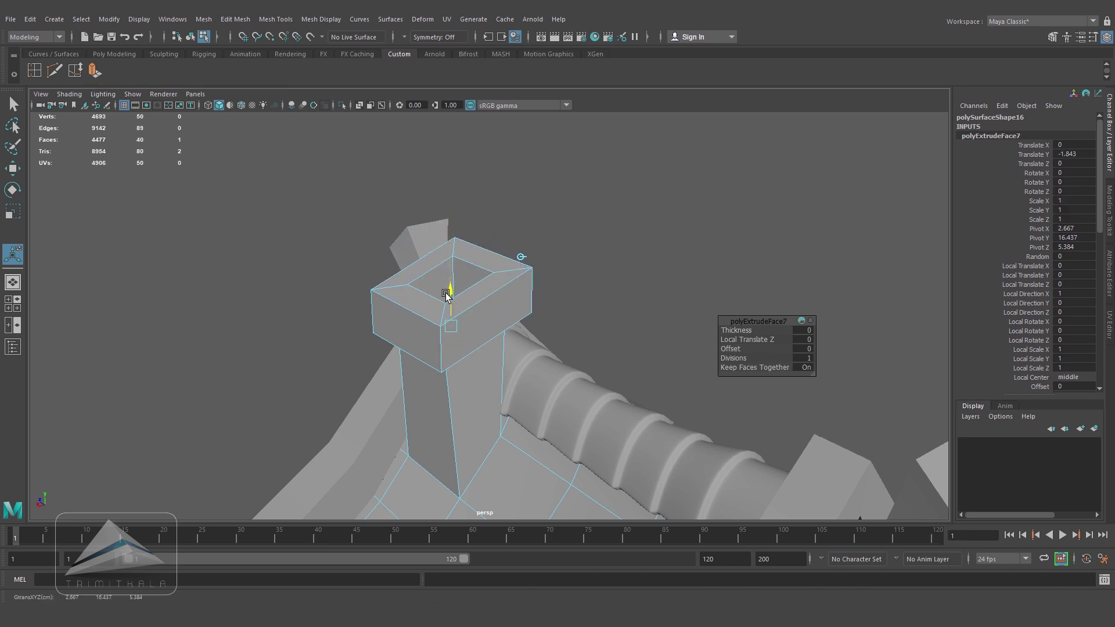
pyautogui.press('q')
pyautogui.press('Delete')
pyautogui.keyDown('alt'); pyautogui.moveTo(510, 306); pyautogui.dragTo(505, 334); pyautogui.keyUp('alt')
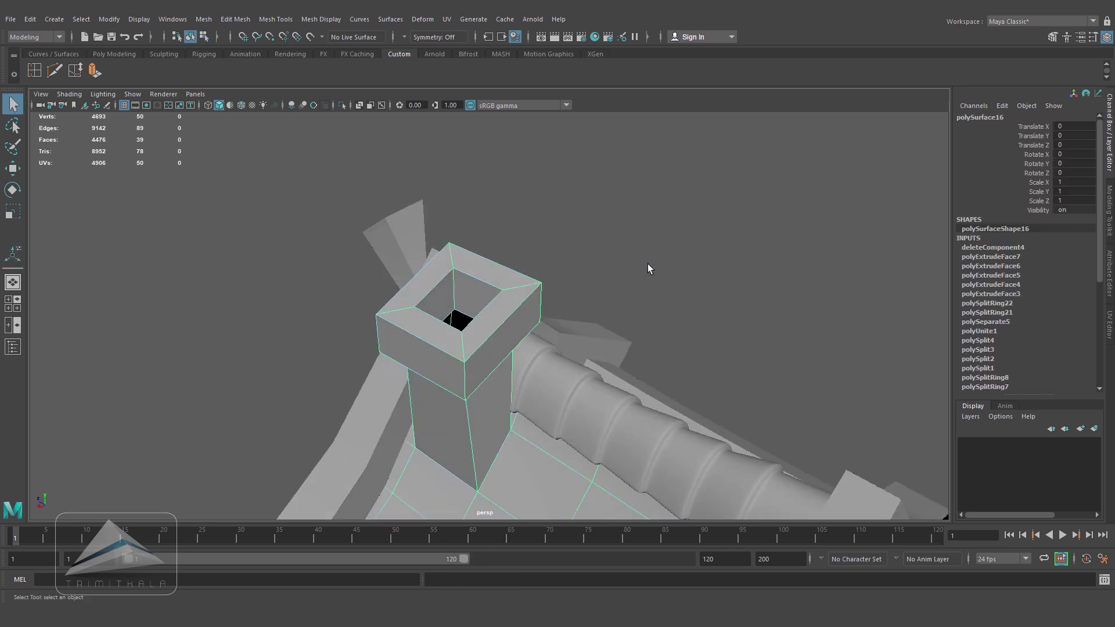
pyautogui.click(630, 257)
# - Insert two horizontal edge loops across the middle of the side wall beneath the roof slope with the opening
pyautogui.keyDown('alt'); pyautogui.moveTo(630, 257); pyautogui.dragTo(515, 393); pyautogui.keyUp('alt')
pyautogui.scroll(-6, 515, 393)
pyautogui.keyDown('alt'); pyautogui.moveTo(515, 393); pyautogui.dragTo(529, 363, button='middle'); pyautogui.keyUp('alt')
pyautogui.keyDown('alt'); pyautogui.moveTo(528, 364); pyautogui.dragTo(615, 404); pyautogui.keyUp('alt')
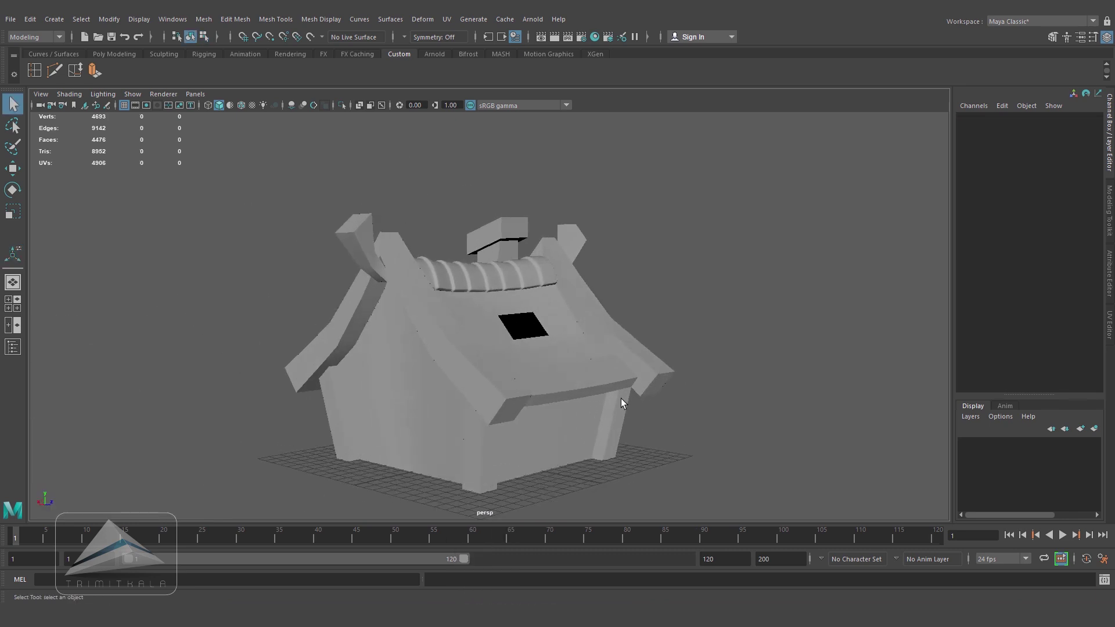
pyautogui.click(541, 419)
pyautogui.keyDown('alt'); pyautogui.moveTo(541, 419); pyautogui.dragTo(456, 369); pyautogui.keyUp('alt')
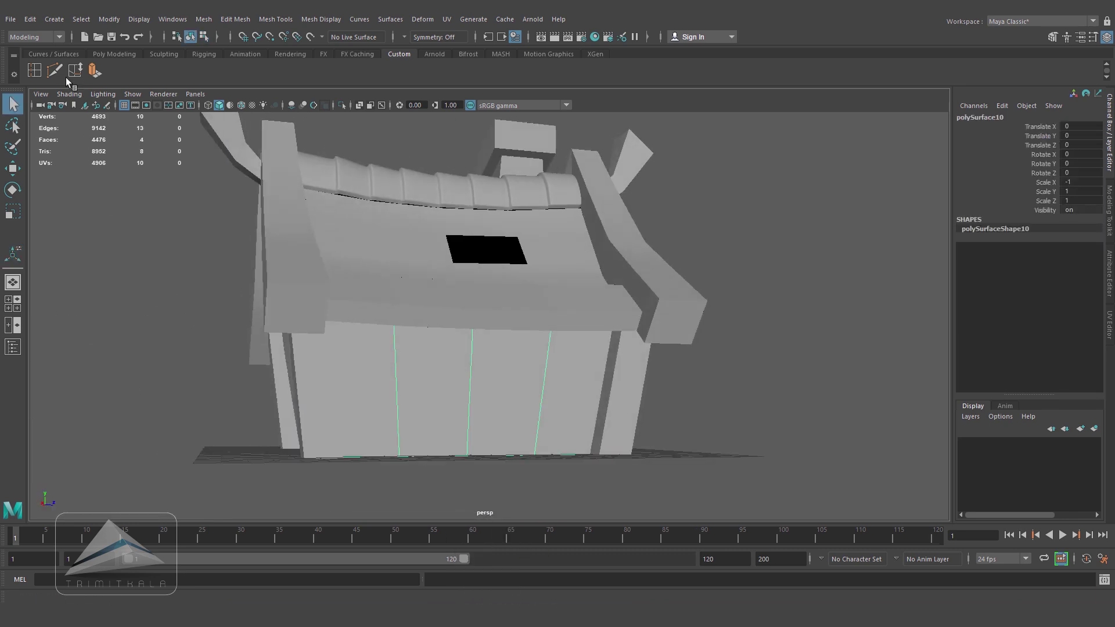
pyautogui.click(34, 70)
pyautogui.moveTo(396, 352); pyautogui.dragTo(393, 370)
pyautogui.moveTo(395, 408); pyautogui.dragTo(394, 411)
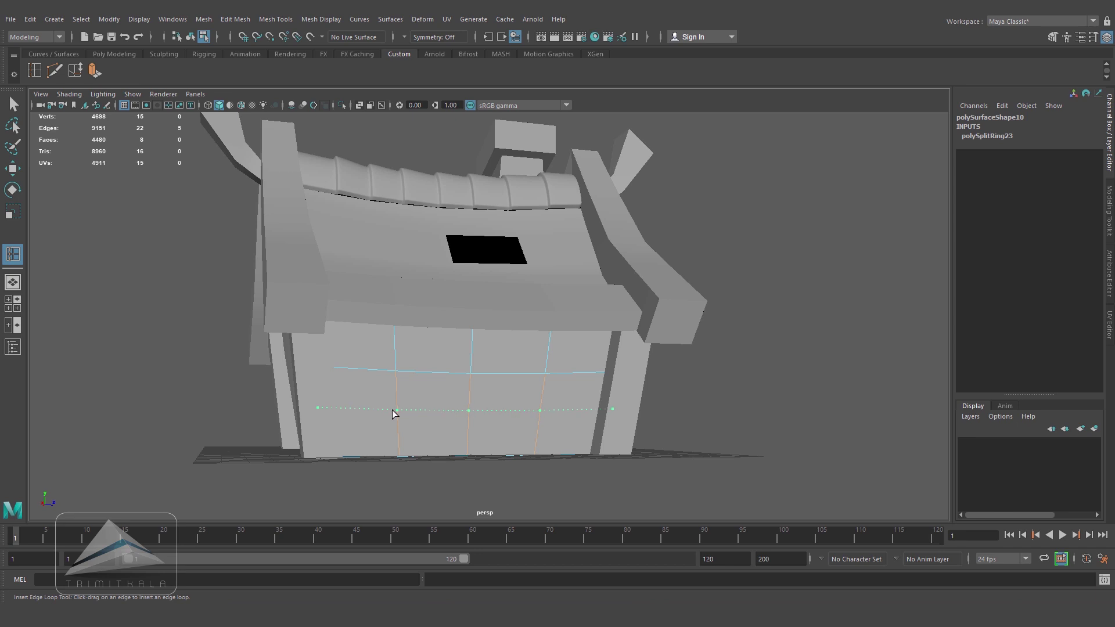
pyautogui.moveTo(392, 410); pyautogui.dragTo(458, 402)
pyautogui.press('w')
# - Slide the edges bounding one middle face of the side wall inward to narrow and shape the window outline
pyautogui.click(671, 389)
pyautogui.click(463, 391)
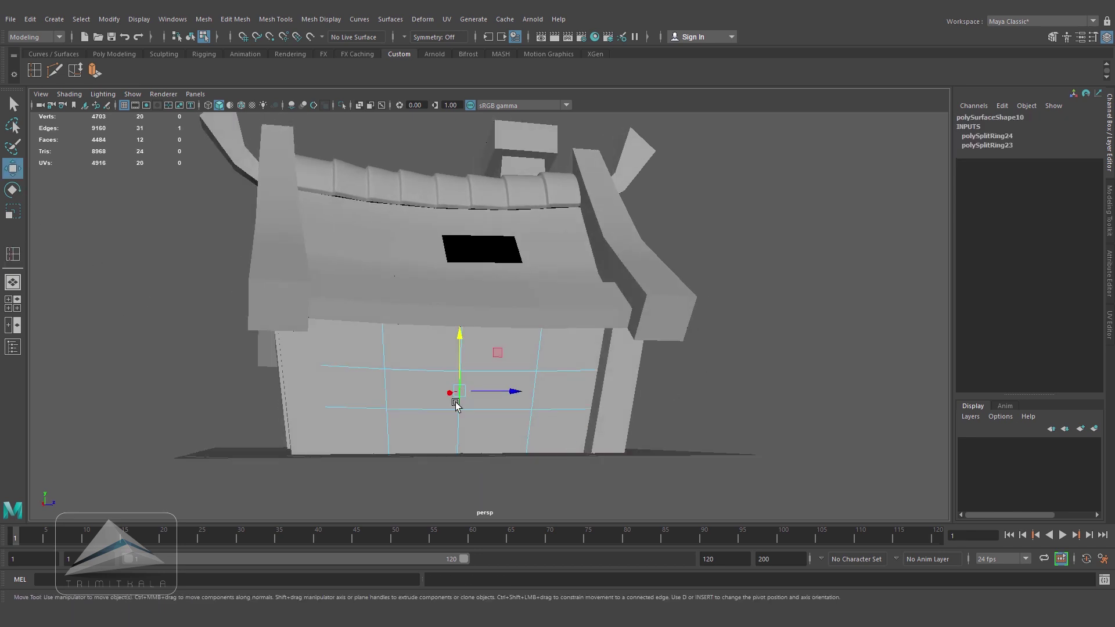
pyautogui.click(74, 72)
pyautogui.moveTo(485, 417); pyautogui.dragTo(390, 389, button='middle')
pyautogui.moveTo(458, 395); pyautogui.dragTo(452, 391, button='middle')
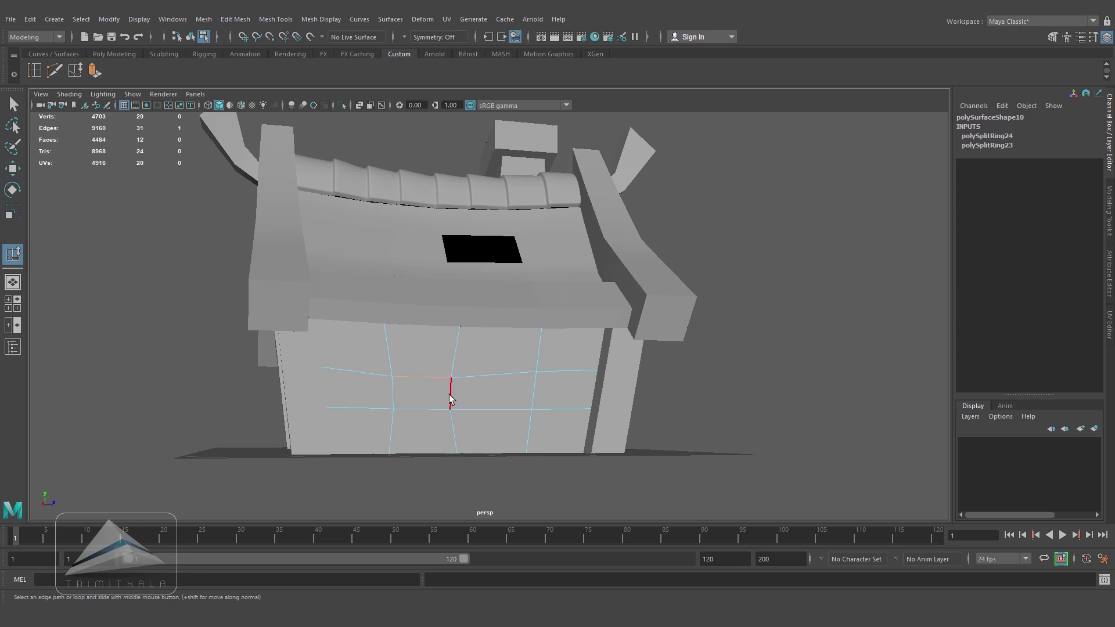
# - Delete the small face framed by the slid edges to open a window in the side wall
pyautogui.keyDown('alt'); pyautogui.moveTo(466, 396); pyautogui.dragTo(508, 413); pyautogui.keyUp('alt')
pyautogui.moveTo(522, 295); pyautogui.dragTo(528, 323, button='right')
pyautogui.click(487, 402)
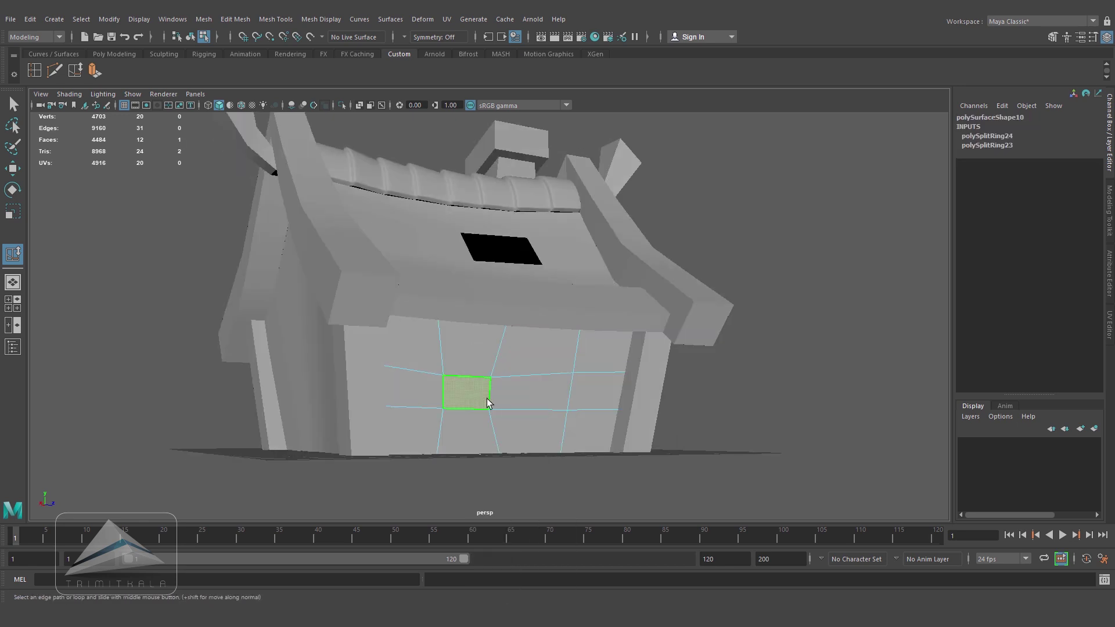
pyautogui.press('Delete')
# - Cut two horizontal edge lines across the top of the gable wall just below the ridge beam end
pyautogui.keyDown('alt'); pyautogui.moveTo(602, 430); pyautogui.dragTo(626, 402); pyautogui.keyUp('alt')
pyautogui.moveTo(616, 405); pyautogui.dragTo(645, 381, button='right')
pyautogui.click(461, 398)
pyautogui.keyDown('alt'); pyautogui.moveTo(462, 398); pyautogui.dragTo(552, 421); pyautogui.keyUp('alt')
pyautogui.click(53, 71)
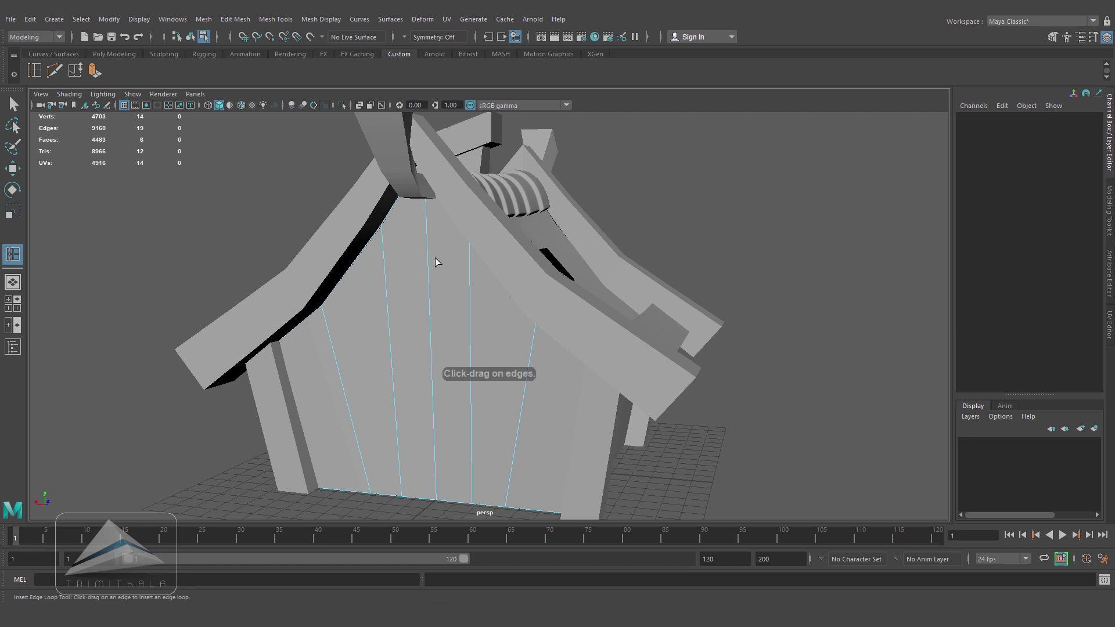
pyautogui.keyDown('alt'); pyautogui.moveTo(482, 240); pyautogui.dragTo(476, 310, button='middle'); pyautogui.keyUp('alt')
pyautogui.keyDown('alt'); pyautogui.moveTo(476, 310); pyautogui.dragTo(545, 346); pyautogui.keyUp('alt')
pyautogui.scroll(5, 545, 346)
pyautogui.keyDown('alt'); pyautogui.moveTo(530, 253); pyautogui.dragTo(525, 316, button='middle'); pyautogui.keyUp('alt')
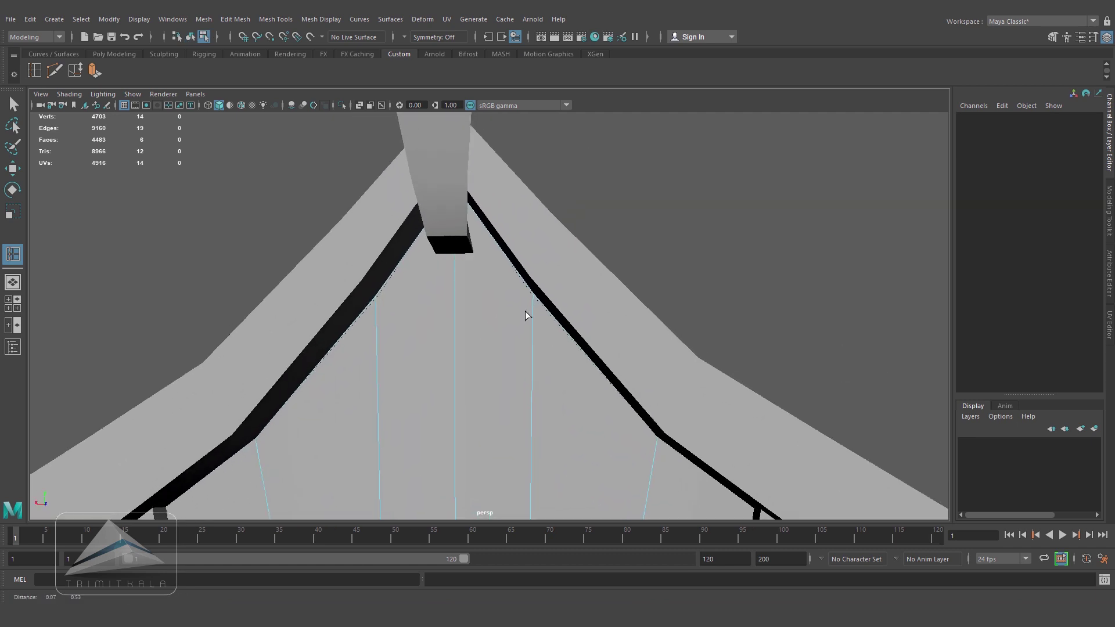
pyautogui.scroll(1, 525, 316)
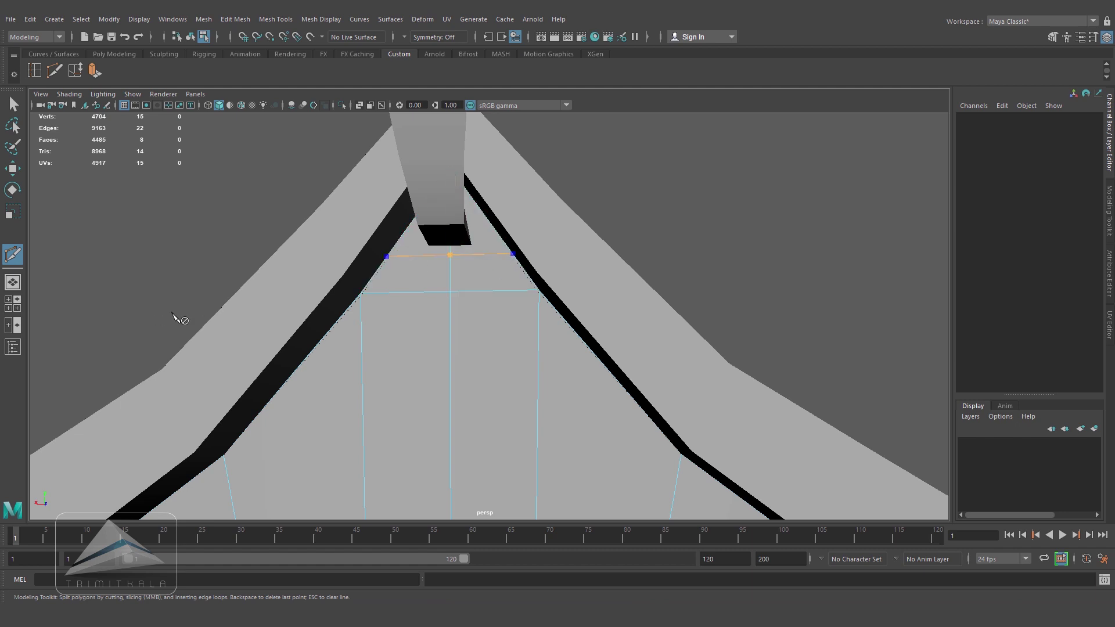
# - Delete the gable wall's two topmost faces behind the ridge beam end
pyautogui.press('w')
pyautogui.moveTo(491, 247); pyautogui.dragTo(488, 273, button='right')
pyautogui.click(497, 250)
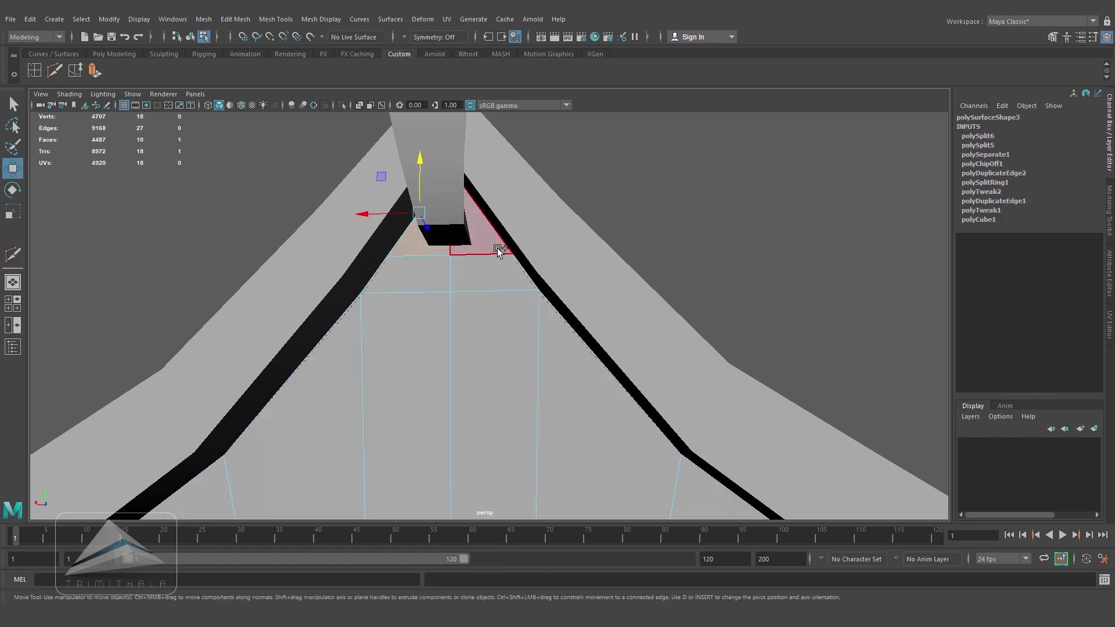
pyautogui.press('Delete')
pyautogui.scroll(-5, 587, 315)
pyautogui.keyDown('alt'); pyautogui.moveTo(589, 343); pyautogui.dragTo(594, 281, button='middle'); pyautogui.keyUp('alt')
pyautogui.keyDown('alt'); pyautogui.moveTo(595, 281); pyautogui.dragTo(559, 344); pyautogui.keyUp('alt')
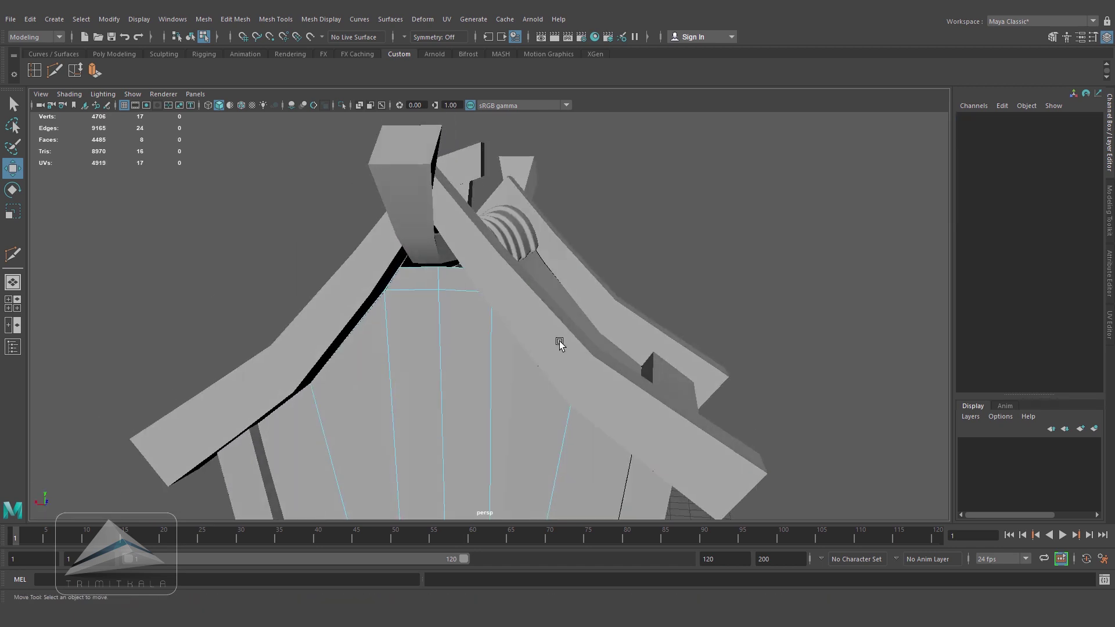
# - Insert two edge loops across the gable wall, one near its top edge and one in its lower part
pyautogui.keyDown('alt'); pyautogui.moveTo(558, 344); pyautogui.dragTo(562, 238, button='middle'); pyautogui.keyUp('alt')
pyautogui.click(34, 71)
pyautogui.moveTo(450, 245); pyautogui.dragTo(453, 230)
pyautogui.keyDown('alt'); pyautogui.moveTo(514, 267); pyautogui.dragTo(561, 356); pyautogui.keyUp('alt')
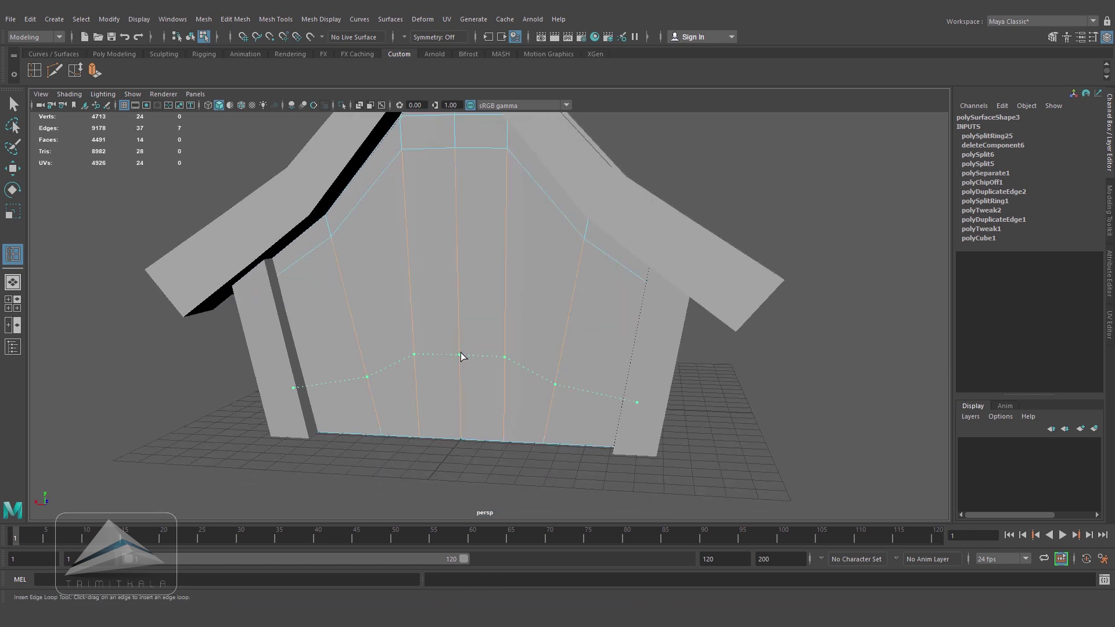
pyautogui.moveTo(468, 356); pyautogui.dragTo(468, 356)
pyautogui.keyDown('alt'); pyautogui.moveTo(488, 366); pyautogui.dragTo(601, 406); pyautogui.keyUp('alt')
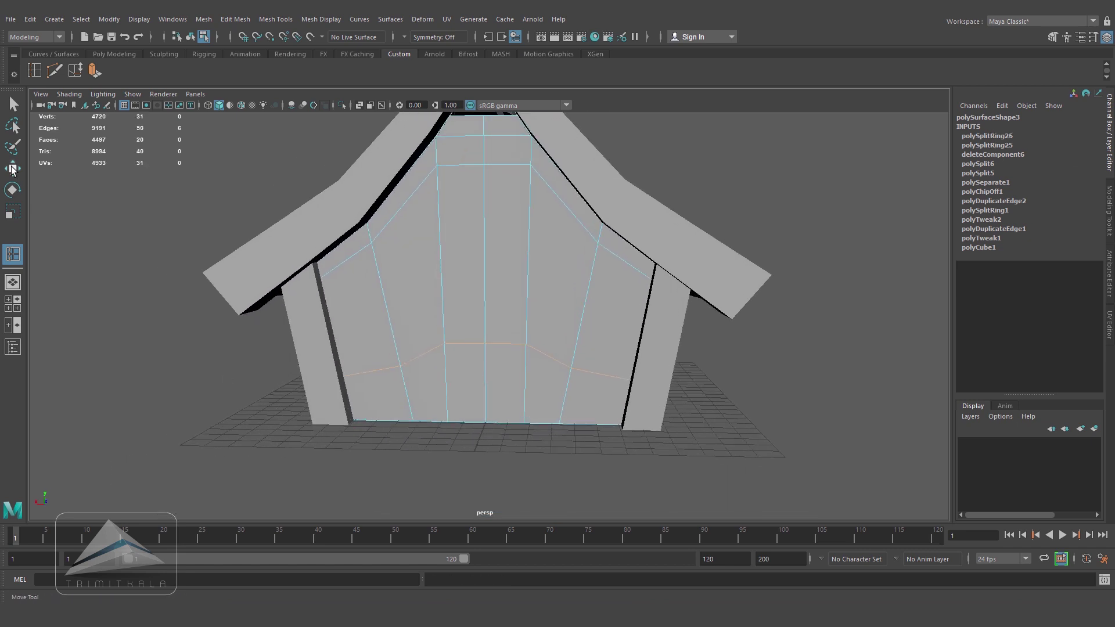
# - Scale the gable wall's two central bottom edges narrower in X to about 0.79 to taper the doorway outline
pyautogui.click(13, 168)
pyautogui.click(474, 420)
pyautogui.press('r')
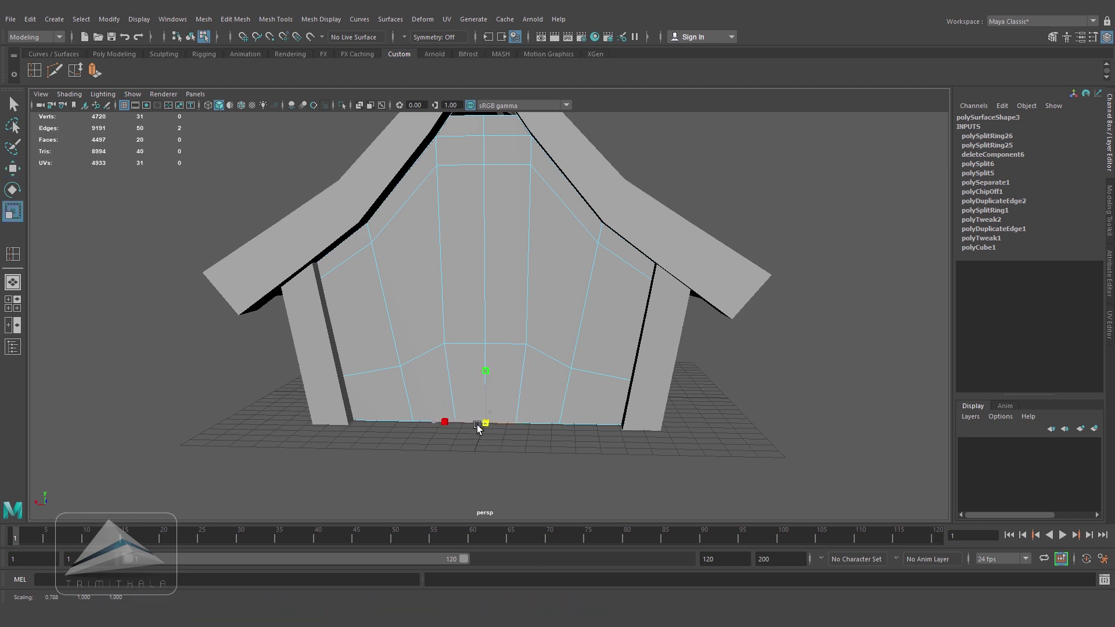
pyautogui.click(483, 347)
pyautogui.keyDown('shift'); pyautogui.click(488, 347); pyautogui.keyUp('shift')
# - Delete the two central bottom faces of the gable wall to open a doorway
pyautogui.moveTo(507, 295); pyautogui.dragTo(512, 328, button='right')
pyautogui.click(509, 375)
pyautogui.keyDown('shift'); pyautogui.click(476, 392); pyautogui.keyUp('shift')
pyautogui.press('Delete')
# - Insert another edge loop across the gable wall above the doorway to bound an attic window
pyautogui.keyDown('alt'); pyautogui.moveTo(543, 431); pyautogui.dragTo(421, 375, button='right'); pyautogui.keyUp('alt')
pyautogui.keyDown('alt'); pyautogui.moveTo(523, 376); pyautogui.dragTo(479, 388); pyautogui.keyUp('alt')
pyautogui.keyDown('alt'); pyautogui.moveTo(479, 388); pyautogui.dragTo(512, 389, button='right'); pyautogui.keyUp('alt')
pyautogui.keyDown('alt'); pyautogui.moveTo(513, 389); pyautogui.dragTo(549, 389); pyautogui.keyUp('alt')
pyautogui.keyDown('alt'); pyautogui.moveTo(504, 387); pyautogui.dragTo(527, 389, button='right'); pyautogui.keyUp('alt')
pyautogui.click(33, 76)
pyautogui.moveTo(470, 279)
pyautogui.mouseDown()
pyautogui.moveTo(472, 294)
pyautogui.moveTo(468, 281)
pyautogui.mouseUp()
# - Lower the two vertices flanking the centre line on the attic window's upper loop
pyautogui.scroll(2, 468, 281)
pyautogui.press('w')
pyautogui.moveTo(456, 224); pyautogui.dragTo(412, 224, button='right')
pyautogui.click(405, 210)
pyautogui.keyDown('shift'); pyautogui.click(522, 211); pyautogui.keyUp('shift')
pyautogui.moveTo(465, 152); pyautogui.dragTo(464, 168)
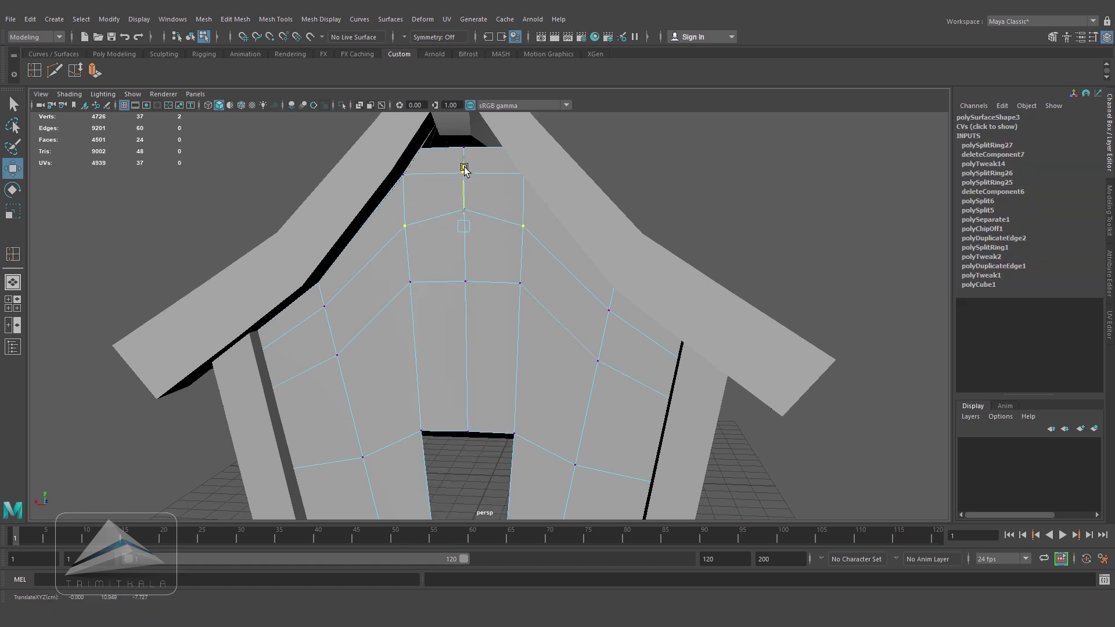
# - Slide the attic window outline's two vertical side edges inward toward the gable wall's centre line
pyautogui.moveTo(509, 265); pyautogui.dragTo(510, 226, button='right')
pyautogui.click(412, 266)
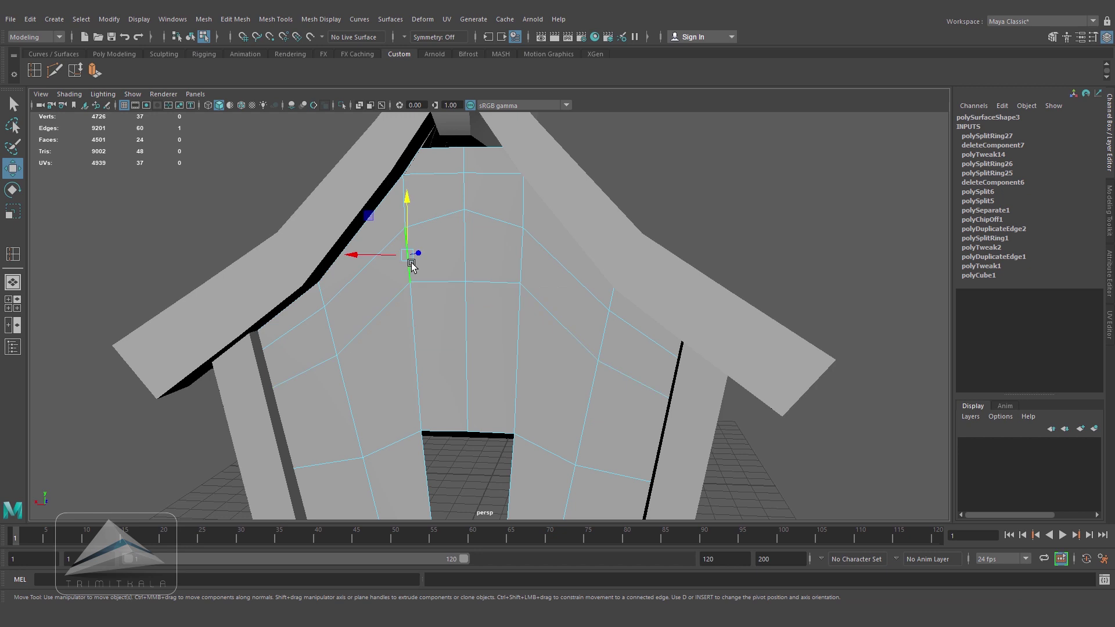
pyautogui.click(75, 70)
pyautogui.moveTo(442, 268); pyautogui.dragTo(447, 269, button='middle')
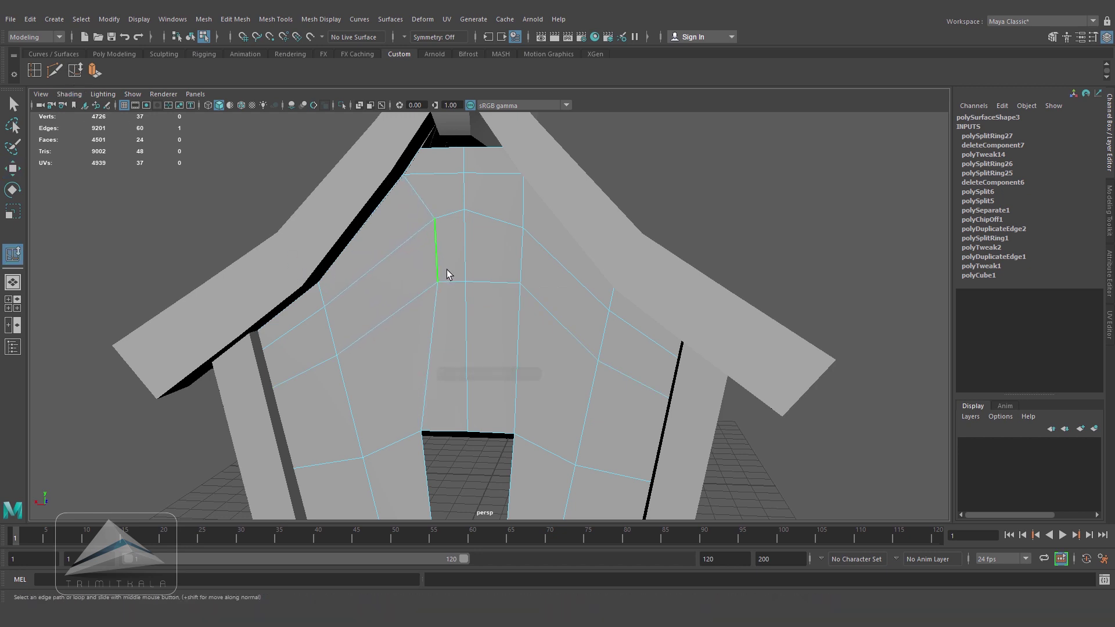
pyautogui.click(522, 260)
pyautogui.moveTo(521, 260); pyautogui.dragTo(512, 259, button='middle')
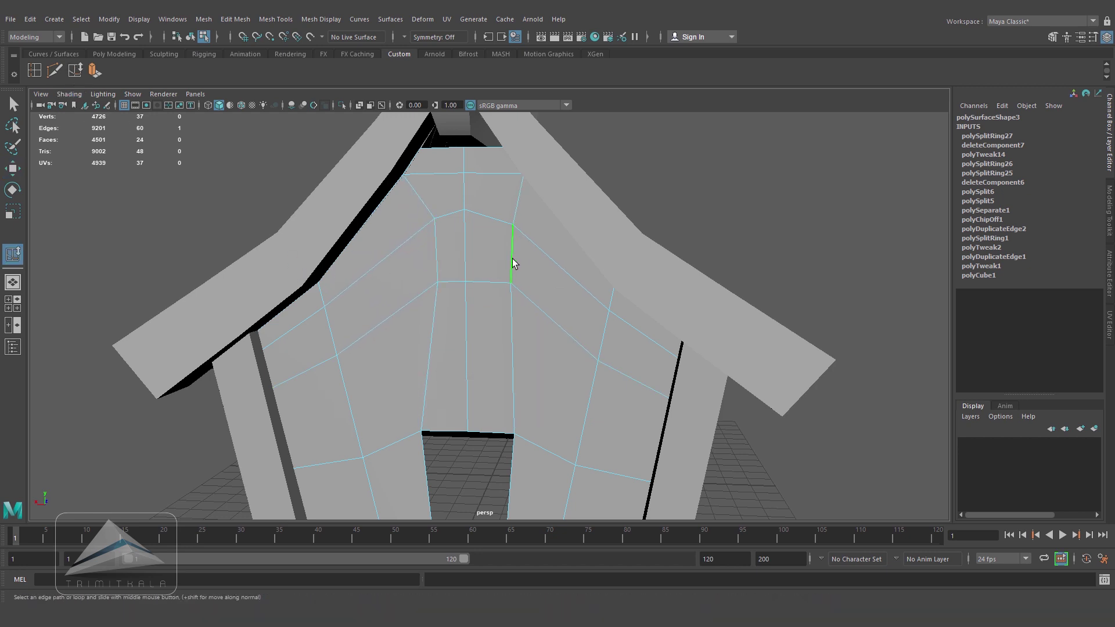
# - Move the attic window's two upper side vertices further down to give its outline a pointed top
pyautogui.press('F9')
pyautogui.keyDown('shift'); pyautogui.click(435, 220); pyautogui.keyUp('shift')
pyautogui.press('w')
pyautogui.moveTo(463, 161); pyautogui.dragTo(462, 179)
# - Delete the two faces inside the pointed outline to open the attic window in the gable wall
pyautogui.press('F11')
pyautogui.click(480, 267)
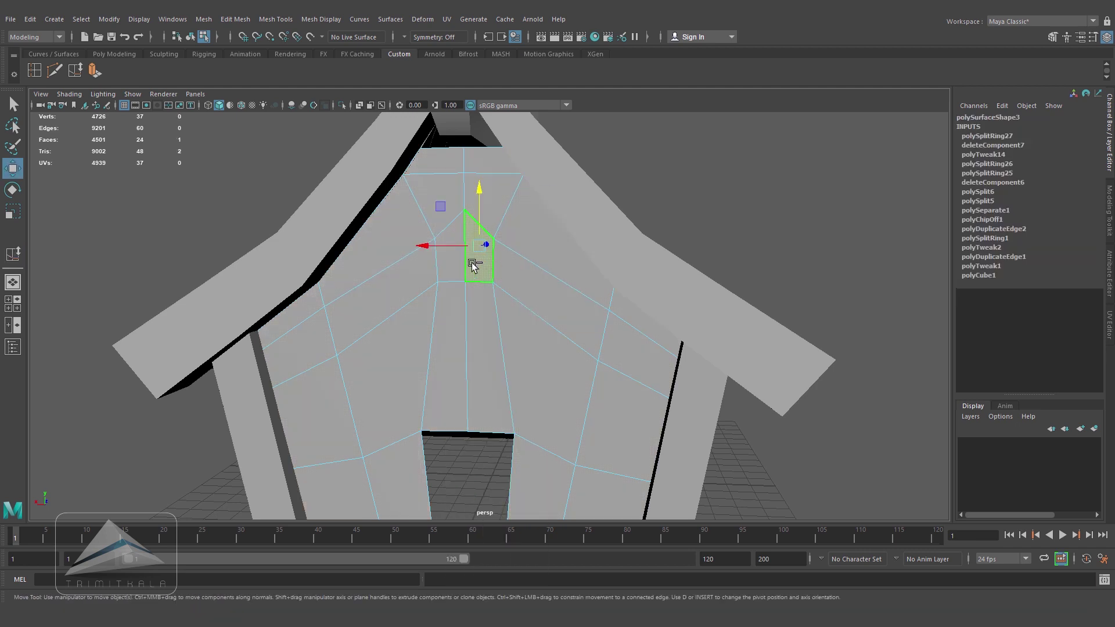
pyautogui.press('Delete')
pyautogui.scroll(-3, 593, 412)
pyautogui.keyDown('alt'); pyautogui.moveTo(540, 379); pyautogui.dragTo(528, 331, button='middle'); pyautogui.keyUp('alt')
pyautogui.scroll(1, 528, 331)
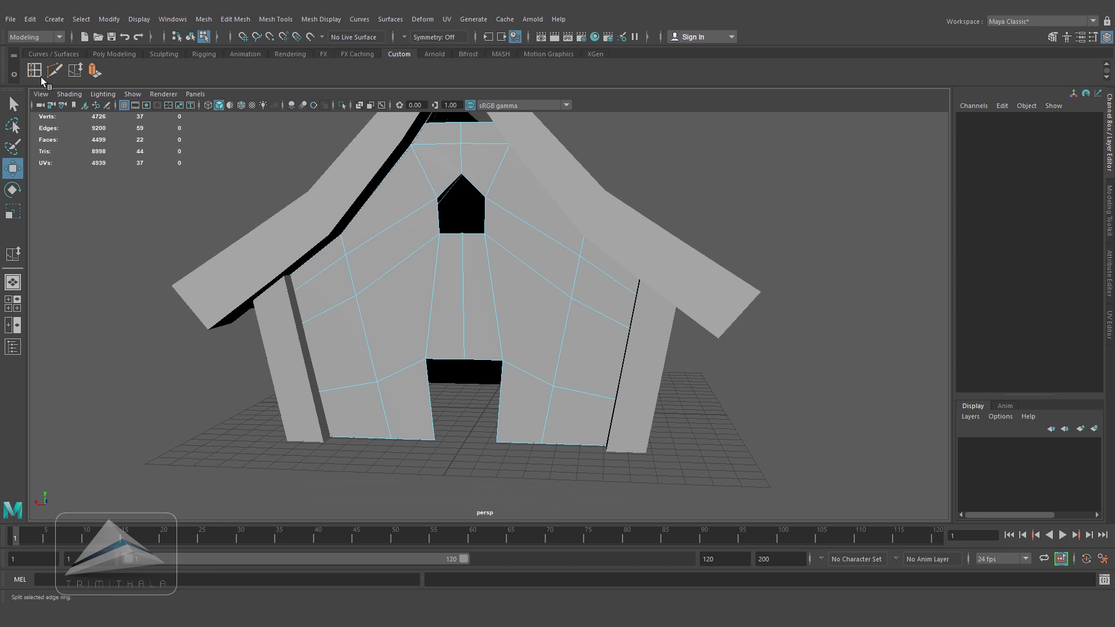
# - Insert edge loops across the gable wall between the attic window and doorway, and return to object selection
pyautogui.click(35, 74)
pyautogui.click(464, 296)
pyautogui.moveTo(464, 301); pyautogui.dragTo(465, 324)
pyautogui.click(13, 169)
pyautogui.keyDown('alt'); pyautogui.moveTo(443, 284); pyautogui.dragTo(413, 318); pyautogui.keyUp('alt')
pyautogui.moveTo(413, 318); pyautogui.dragTo(472, 279, button='right')
pyautogui.click(750, 198)
pyautogui.scroll(-4, 750, 198)
# - Duplicate the roof slope panel with the opening and move the copy out beside the house
pyautogui.keyDown('alt'); pyautogui.moveTo(441, 273); pyautogui.dragTo(575, 351); pyautogui.keyUp('alt')
pyautogui.click(493, 293)
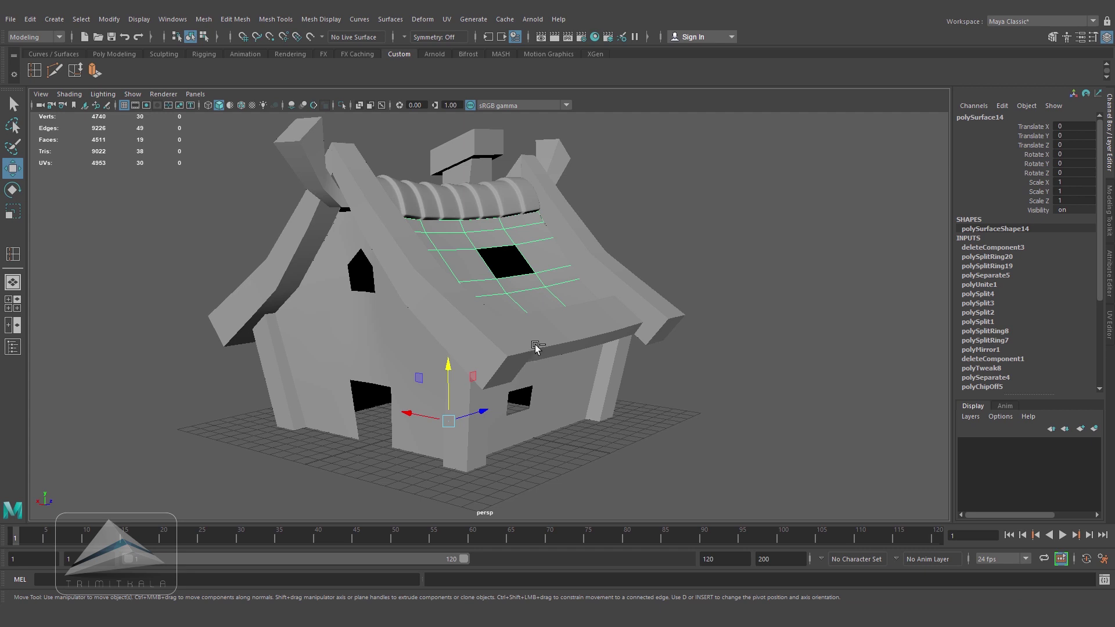
pyautogui.hotkey('ctrl', 'd')
pyautogui.moveTo(408, 413); pyautogui.dragTo(527, 350)
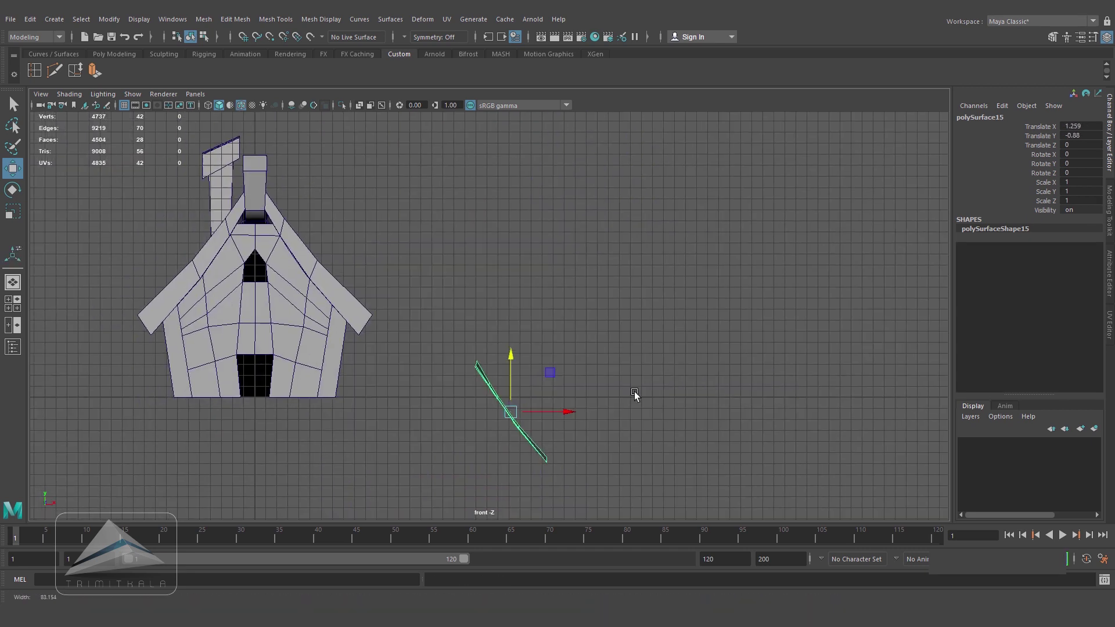
# - Rotate the separate roof panel about 54.3 degrees around Z in the front view so it lies flat
pyautogui.scroll(5, 634, 395)
pyautogui.moveTo(381, 377); pyautogui.dragTo(335, 323)
pyautogui.click(13, 189)
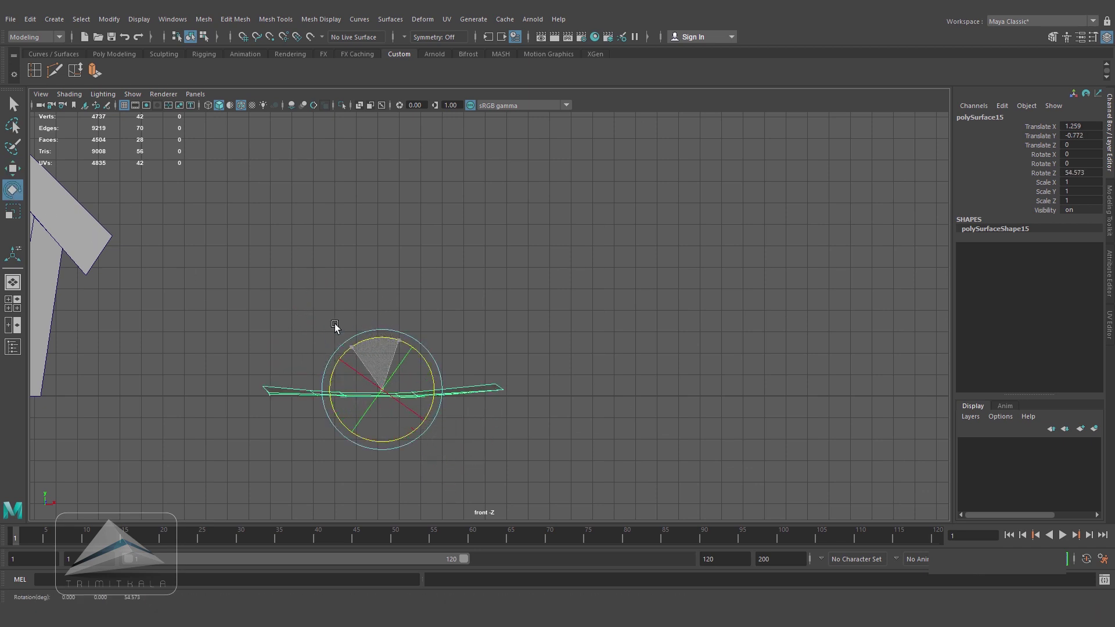
pyautogui.click(591, 441)
# - Examine the flattened roof panel and its opening in the perspective view
pyautogui.press('space')
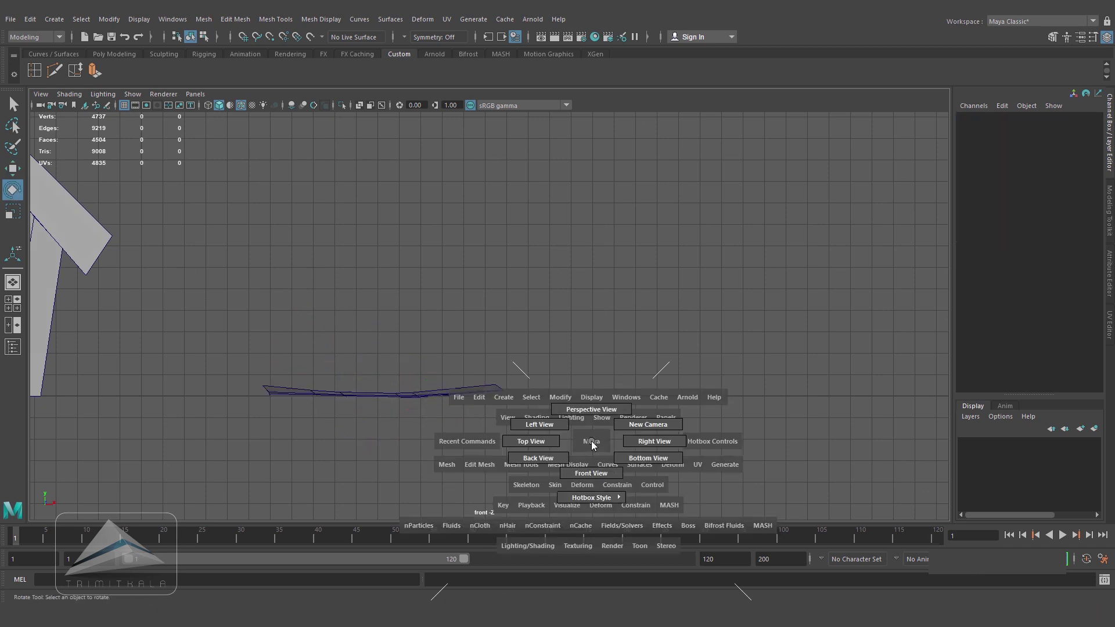
pyautogui.moveTo(591, 441); pyautogui.dragTo(588, 381)
pyautogui.keyDown('alt'); pyautogui.moveTo(540, 401); pyautogui.dragTo(446, 430); pyautogui.keyUp('alt')
pyautogui.keyDown('alt'); pyautogui.moveTo(446, 430); pyautogui.dragTo(533, 430, button='right'); pyautogui.keyUp('alt')
pyautogui.keyDown('alt'); pyautogui.moveTo(533, 430); pyautogui.dragTo(598, 291, button='middle'); pyautogui.keyUp('alt')
pyautogui.keyDown('alt'); pyautogui.moveTo(598, 292); pyautogui.dragTo(607, 318); pyautogui.keyUp('alt')
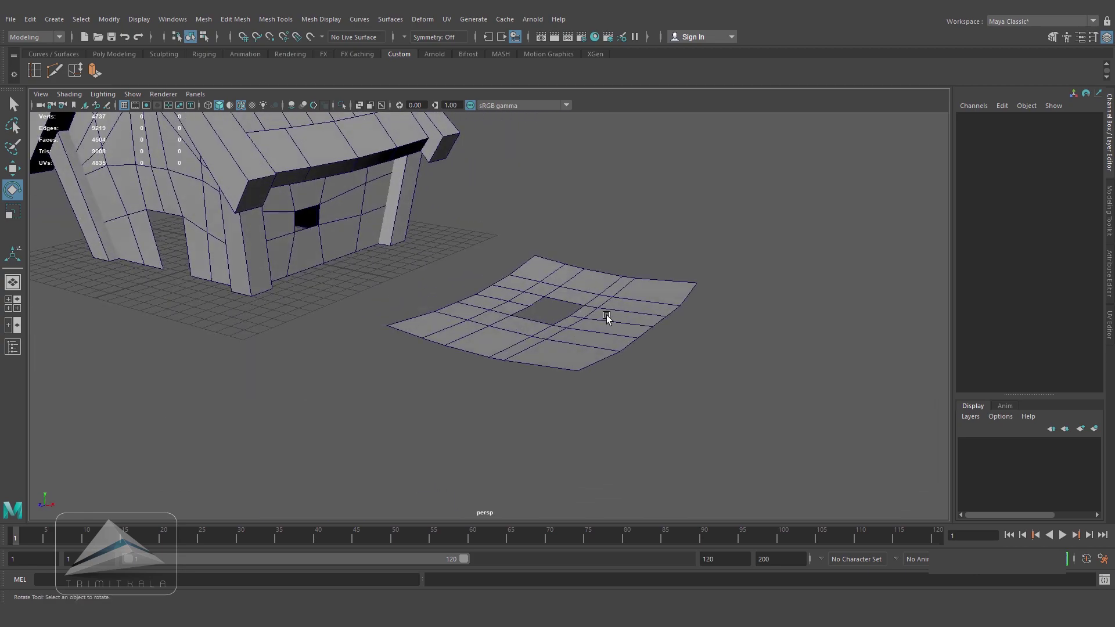
pyautogui.click(607, 318)
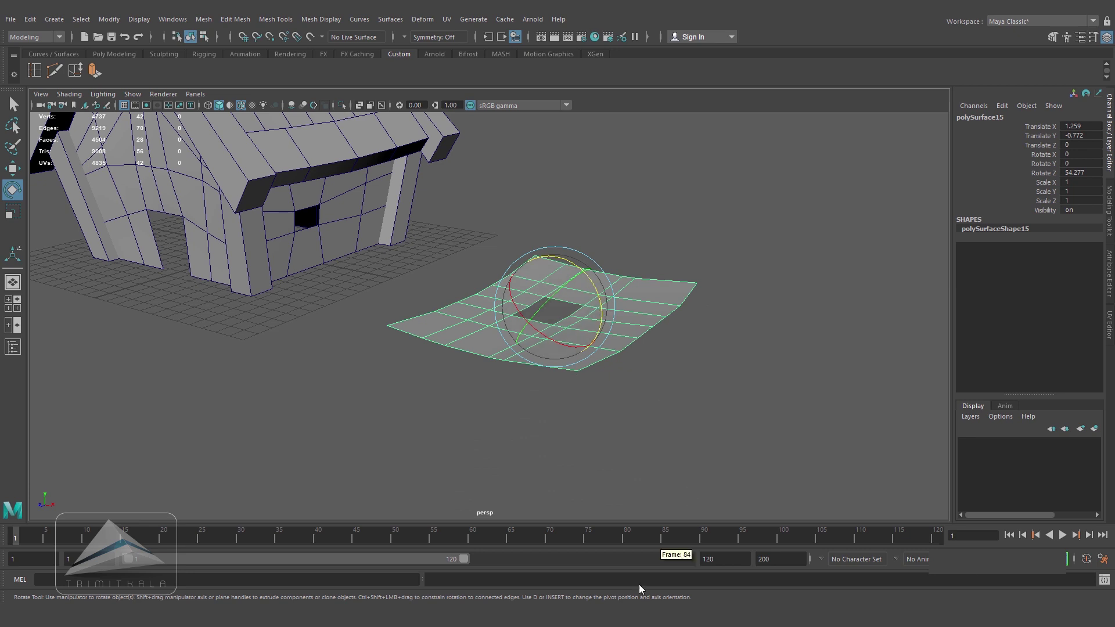
pyautogui.keyDown('alt'); pyautogui.moveTo(677, 314); pyautogui.dragTo(687, 249); pyautogui.keyUp('alt')
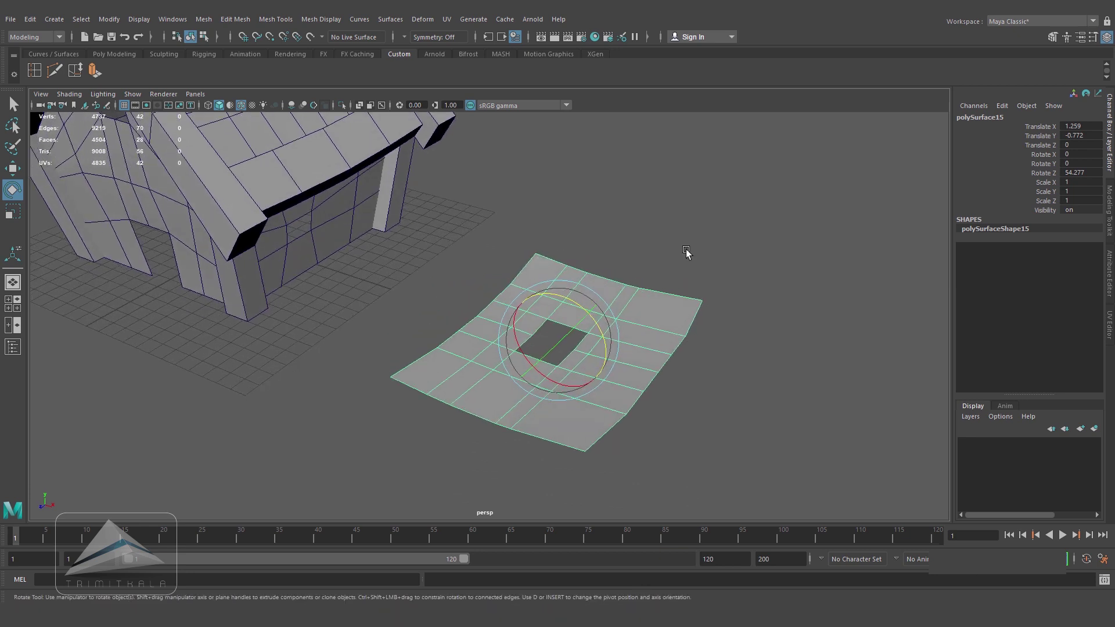
# - Create a polygon cube and move it above the flattened roof panel's edge, to about X 19.5, Y 1.43
pyautogui.click(574, 259)
pyautogui.click(55, 19)
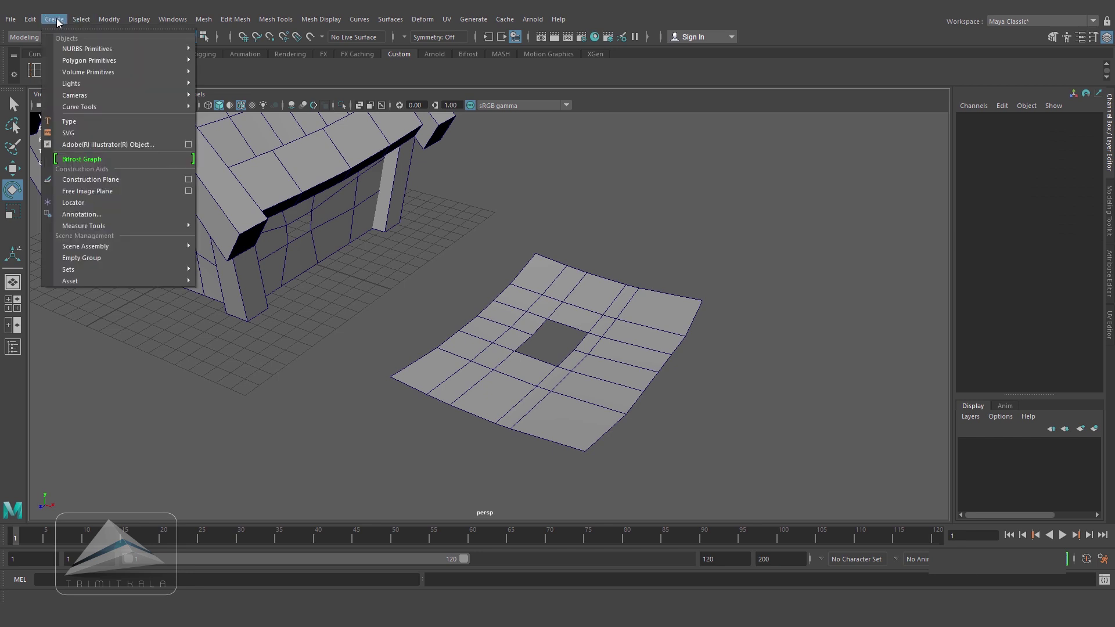
pyautogui.moveTo(103, 60)
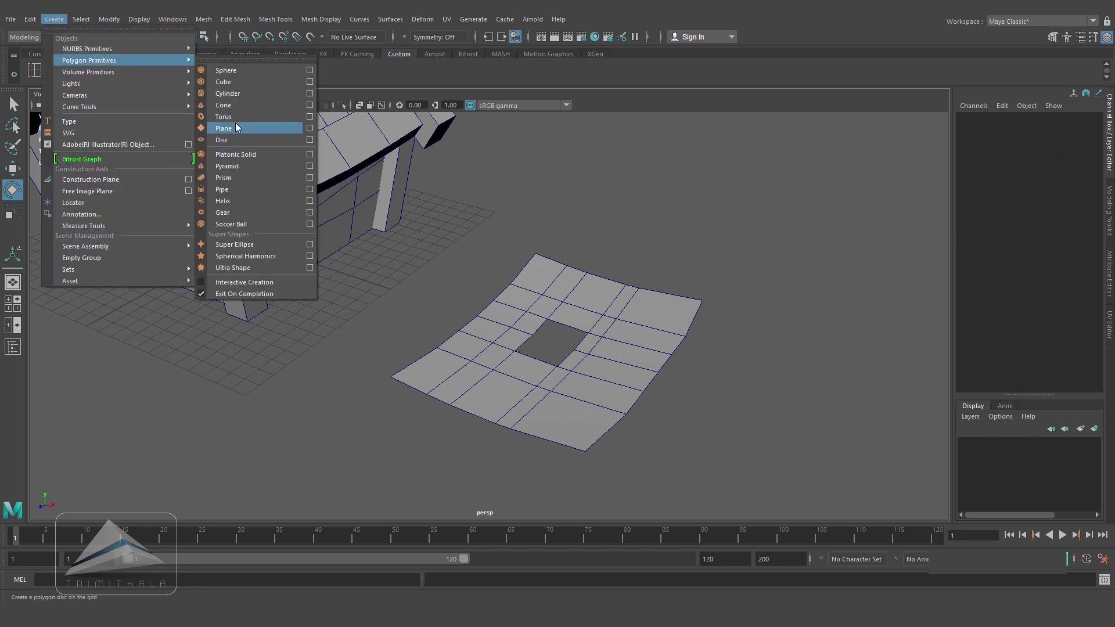
pyautogui.click(224, 82)
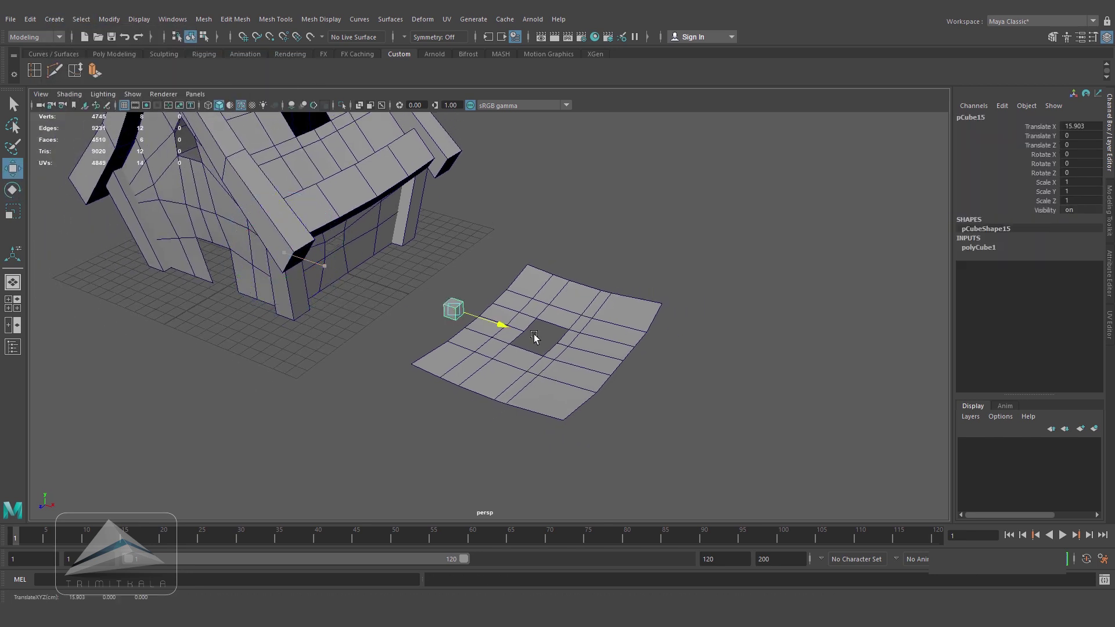
pyautogui.keyDown('alt'); pyautogui.moveTo(552, 339); pyautogui.dragTo(525, 369); pyautogui.keyUp('alt')
pyautogui.keyDown('alt'); pyautogui.moveTo(525, 368); pyautogui.dragTo(595, 421, button='right'); pyautogui.keyUp('alt')
pyautogui.keyDown('alt'); pyautogui.moveTo(596, 421); pyautogui.dragTo(577, 281, button='middle'); pyautogui.keyUp('alt')
pyautogui.moveTo(503, 232); pyautogui.dragTo(511, 235)
# - Scale the cube into a flat square slab of about 1.89 in X and Z and 0.24 in Y
pyautogui.keyDown('alt'); pyautogui.moveTo(511, 235); pyautogui.dragTo(224, 241, button='right'); pyautogui.keyUp('alt')
pyautogui.keyDown('alt'); pyautogui.moveTo(494, 222); pyautogui.dragTo(513, 287, button='middle'); pyautogui.keyUp('alt')
pyautogui.keyDown('alt'); pyautogui.moveTo(513, 286); pyautogui.dragTo(548, 383, button='right'); pyautogui.keyUp('alt')
pyautogui.moveTo(518, 372); pyautogui.dragTo(533, 375)
pyautogui.keyDown('alt'); pyautogui.moveTo(557, 381); pyautogui.dragTo(642, 403, button='right'); pyautogui.keyUp('alt')
pyautogui.keyDown('alt'); pyautogui.moveTo(668, 456); pyautogui.dragTo(690, 388); pyautogui.keyUp('alt')
pyautogui.keyDown('alt'); pyautogui.moveTo(690, 388); pyautogui.dragTo(662, 364, button='middle'); pyautogui.keyUp('alt')
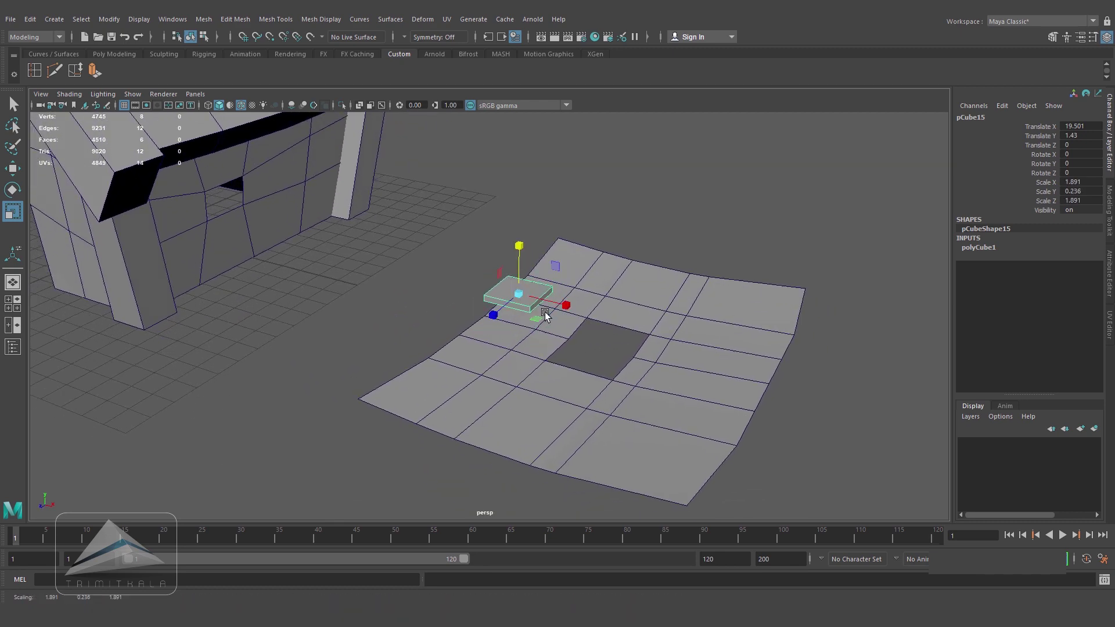
# - Delete the underside face of the slab
pyautogui.keyDown('alt'); pyautogui.moveTo(544, 315); pyautogui.dragTo(593, 288); pyautogui.keyUp('alt')
pyautogui.keyDown('alt'); pyautogui.moveTo(592, 289); pyautogui.dragTo(616, 317, button='right'); pyautogui.keyUp('alt')
pyautogui.keyDown('alt'); pyautogui.moveTo(615, 316); pyautogui.dragTo(589, 338); pyautogui.keyUp('alt')
pyautogui.moveTo(571, 232); pyautogui.dragTo(571, 265, button='right')
pyautogui.keyDown('alt'); pyautogui.moveTo(587, 272); pyautogui.dragTo(627, 212); pyautogui.keyUp('alt')
pyautogui.click(628, 211)
pyautogui.press('Delete')
# - Return to object selection and rescale the slab to about 2.68 in X and 0.2 in Y
pyautogui.moveTo(687, 182); pyautogui.dragTo(742, 166, button='right')
pyautogui.keyDown('alt'); pyautogui.moveTo(742, 167); pyautogui.dragTo(499, 297); pyautogui.keyUp('alt')
pyautogui.moveTo(509, 372); pyautogui.dragTo(513, 375)
pyautogui.keyDown('alt'); pyautogui.moveTo(514, 375); pyautogui.dragTo(508, 262); pyautogui.keyUp('alt')
pyautogui.keyDown('alt'); pyautogui.moveTo(508, 261); pyautogui.dragTo(530, 235, button='right'); pyautogui.keyUp('alt')
pyautogui.keyDown('alt'); pyautogui.moveTo(529, 235); pyautogui.dragTo(547, 291, button='middle'); pyautogui.keyUp('alt')
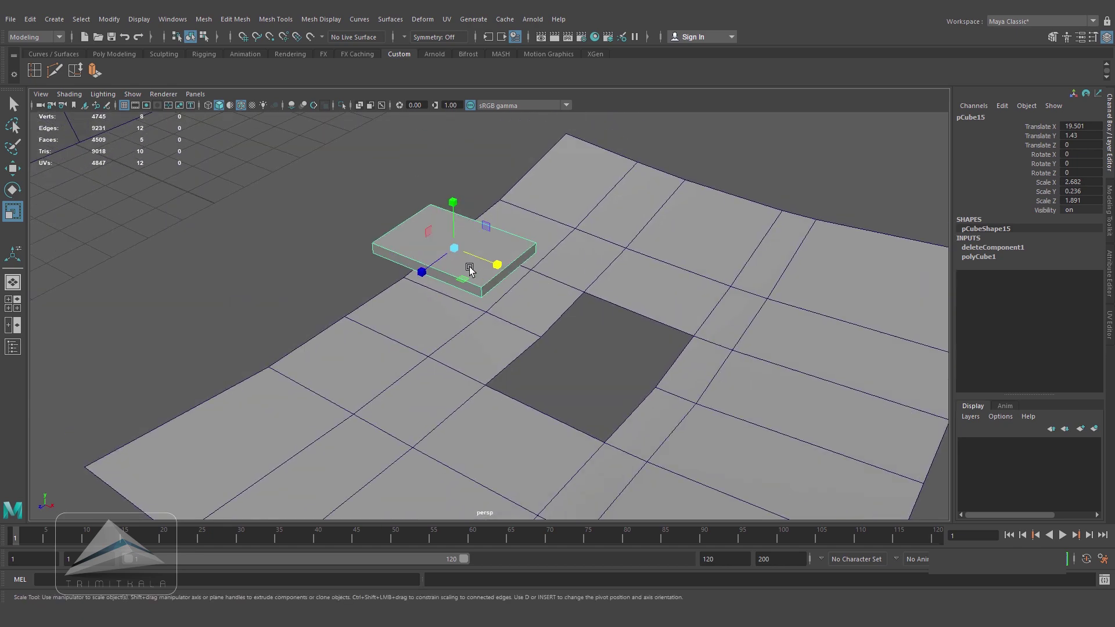
pyautogui.moveTo(453, 212); pyautogui.dragTo(452, 213)
# - Insert one lengthwise and two crosswise edge loops in the slab, pulling the middle of its front end outward
pyautogui.keyDown('alt'); pyautogui.moveTo(453, 214); pyautogui.dragTo(542, 277); pyautogui.keyUp('alt')
pyautogui.keyDown('alt'); pyautogui.moveTo(541, 277); pyautogui.dragTo(526, 339, button='right'); pyautogui.keyUp('alt')
pyautogui.keyDown('alt'); pyautogui.moveTo(526, 338); pyautogui.dragTo(442, 339); pyautogui.keyUp('alt')
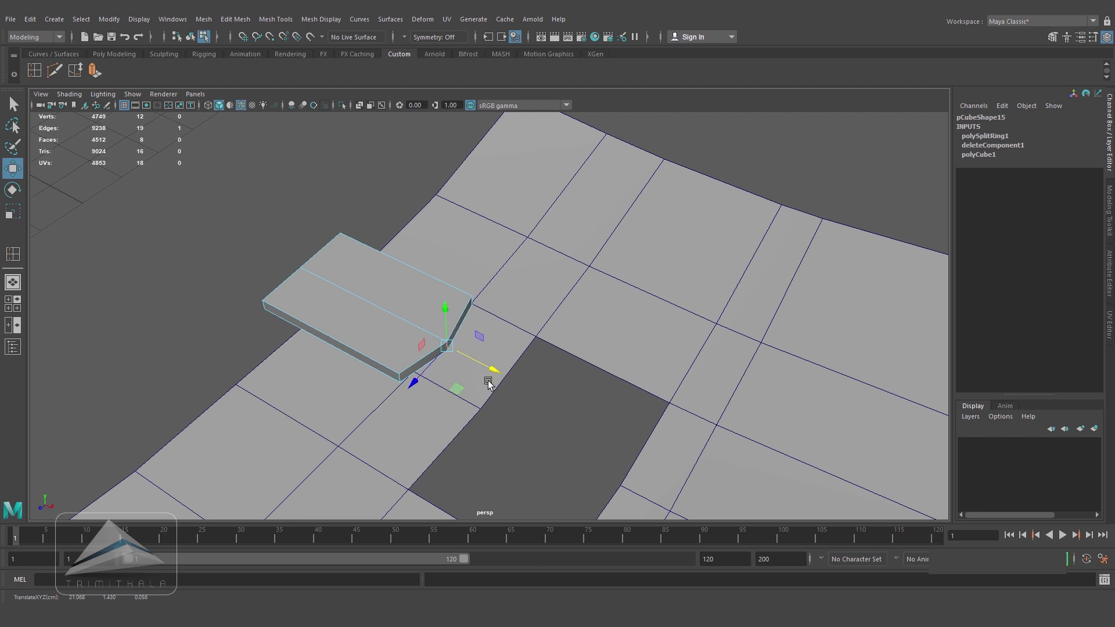
pyautogui.keyDown('alt'); pyautogui.moveTo(525, 379); pyautogui.dragTo(494, 379); pyautogui.keyUp('alt')
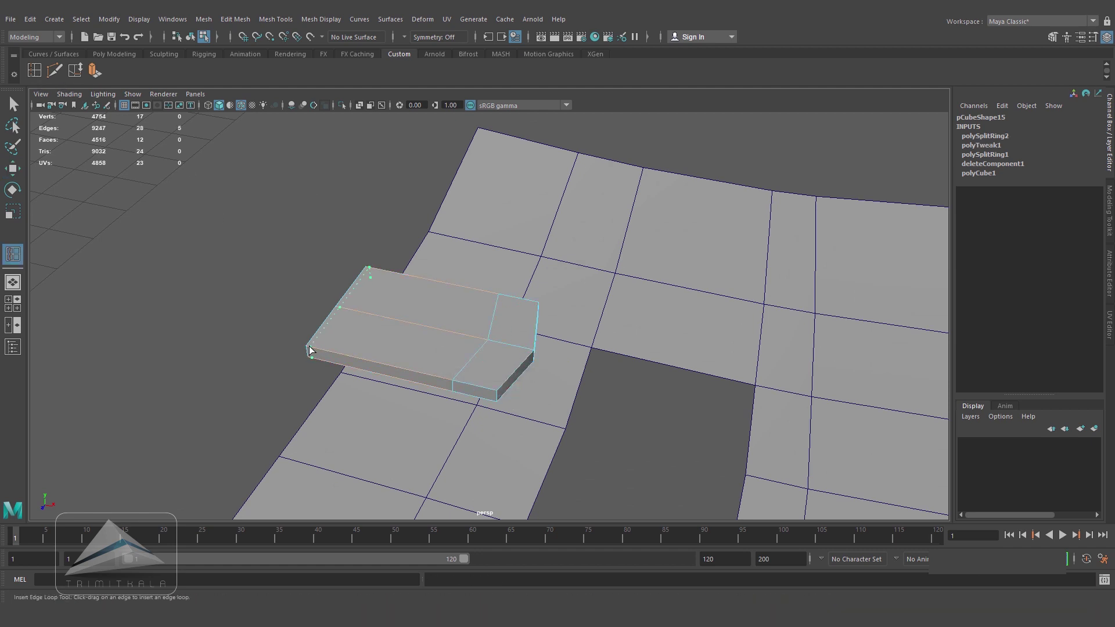
pyautogui.click(12, 169)
pyautogui.moveTo(472, 291); pyautogui.dragTo(535, 278, button='right')
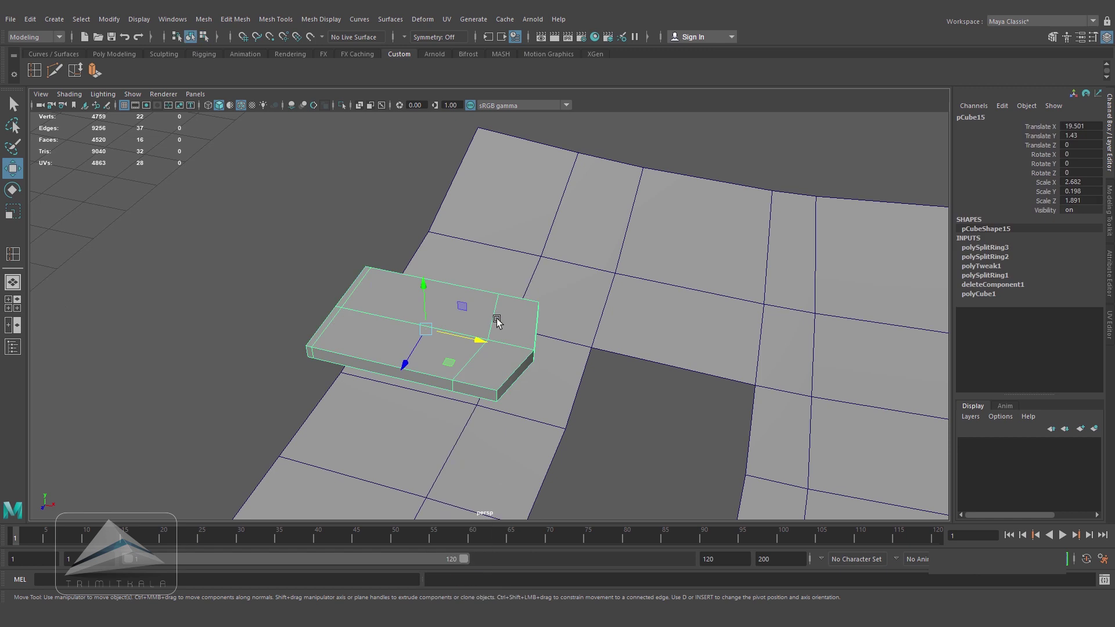
# - Bevel the outer edges around the slab's top face with a fractional width of 0.3014 and 1 segment
pyautogui.keyDown('alt'); pyautogui.moveTo(505, 391); pyautogui.dragTo(442, 342); pyautogui.keyUp('alt')
pyautogui.keyDown('alt'); pyautogui.moveTo(428, 305); pyautogui.dragTo(406, 344); pyautogui.keyUp('alt')
pyautogui.moveTo(406, 343)
pyautogui.keyDown('alt'); pyautogui.mouseDown(button='right')
pyautogui.moveTo(396, 343)
pyautogui.moveTo(409, 336)
pyautogui.mouseUp(button='right'); pyautogui.keyUp('alt')
pyautogui.moveTo(410, 326); pyautogui.dragTo(409, 266, button='right')
pyautogui.doubleClick(388, 301)
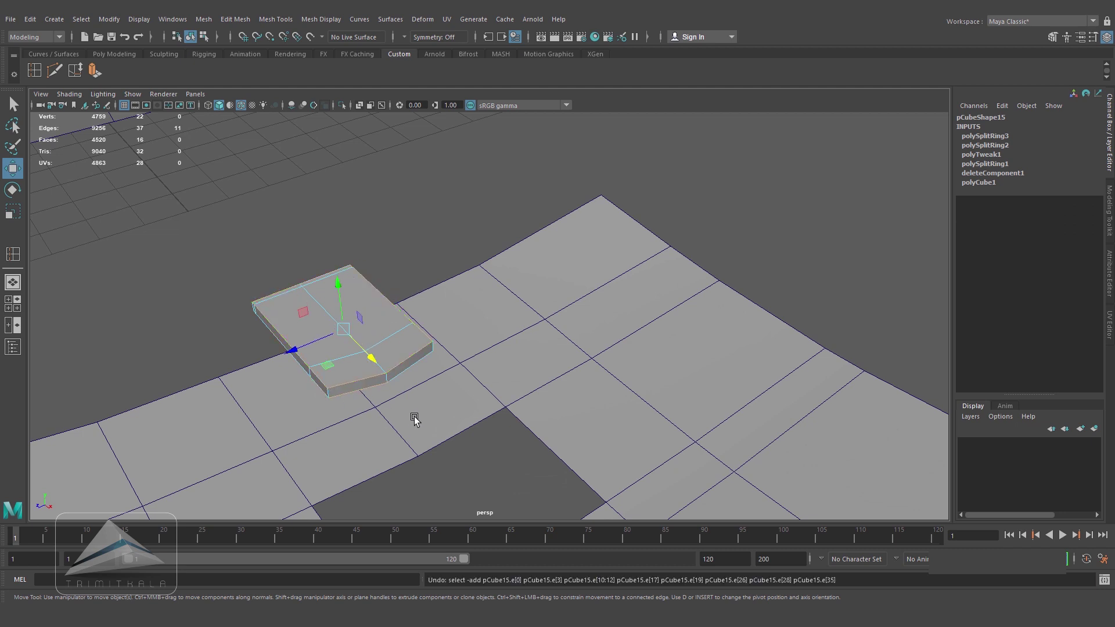
pyautogui.keyDown('alt'); pyautogui.moveTo(415, 417); pyautogui.dragTo(560, 402); pyautogui.keyUp('alt')
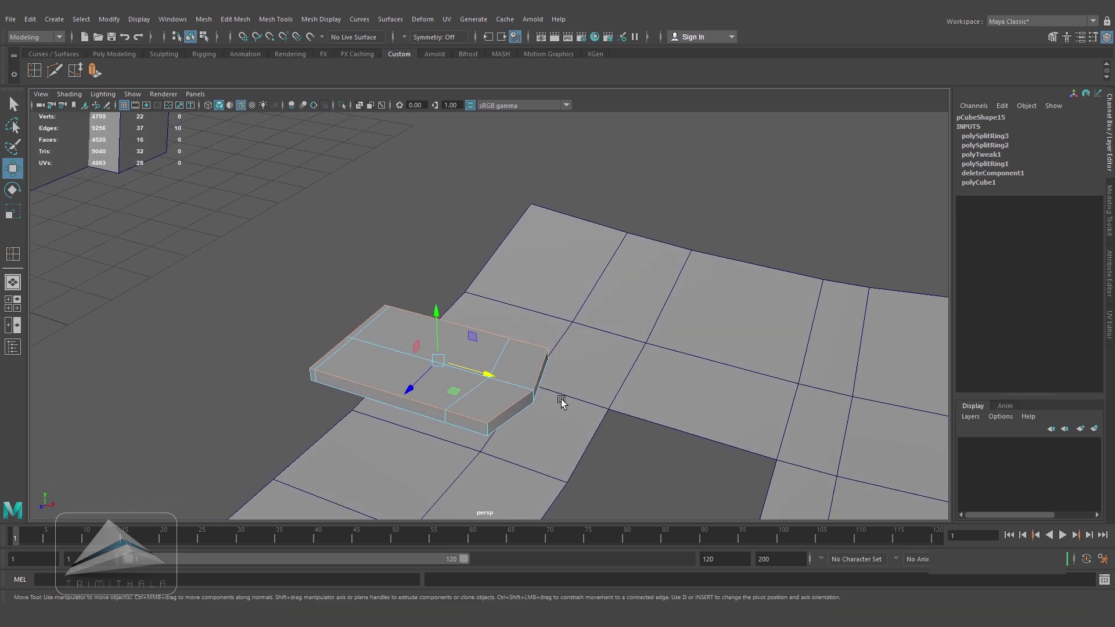
pyautogui.click(236, 19)
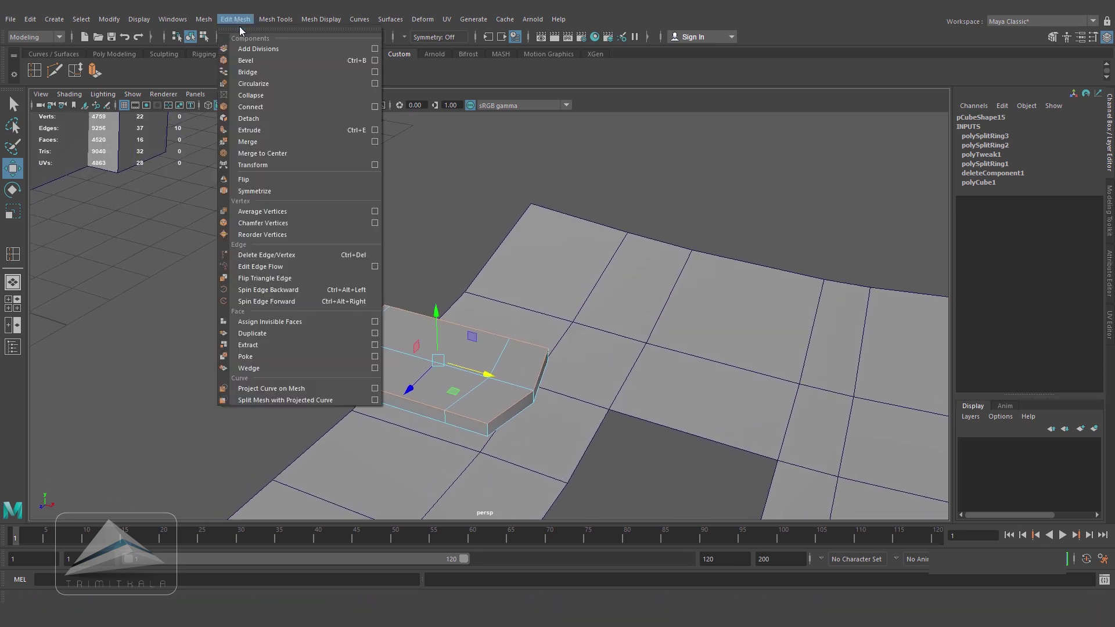
pyautogui.click(375, 61)
pyautogui.click(772, 257)
pyautogui.hotkey('ctrl', 'z')
pyautogui.scroll(3, 586, 381)
pyautogui.keyDown('alt'); pyautogui.moveTo(575, 381); pyautogui.dragTo(562, 324, button='middle'); pyautogui.keyUp('alt')
pyautogui.click(745, 256)
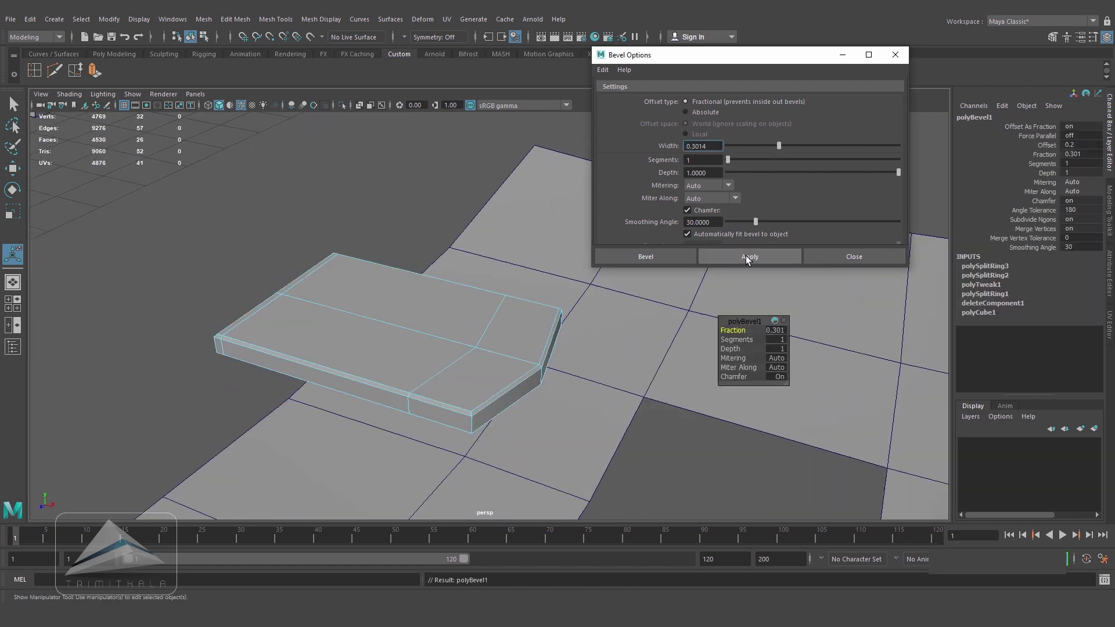
pyautogui.scroll(1, 574, 371)
pyautogui.moveTo(505, 314); pyautogui.dragTo(545, 282, button='right')
pyautogui.press('q')
pyautogui.click(847, 256)
# - Turn on smooth preview for the slab and hide the wireframe overlay on shaded objects
pyautogui.scroll(-5, 379, 302)
pyautogui.click(371, 281)
pyautogui.keyDown('alt'); pyautogui.moveTo(477, 342); pyautogui.dragTo(447, 347); pyautogui.keyUp('alt')
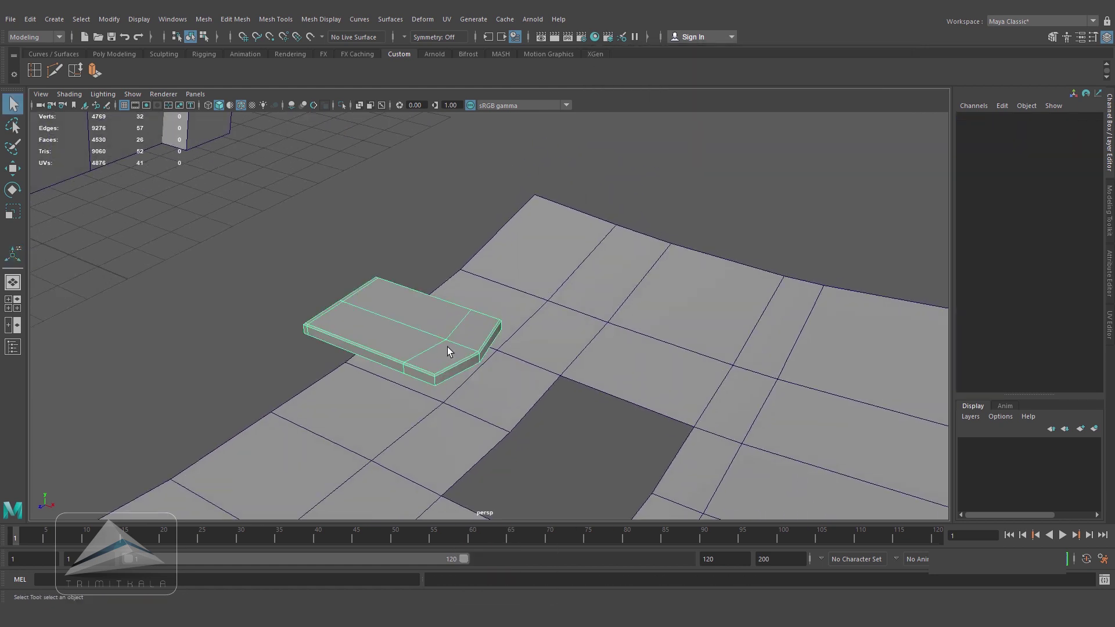
pyautogui.click(449, 343)
pyautogui.press('3')
pyautogui.click(377, 217)
pyautogui.click(241, 105)
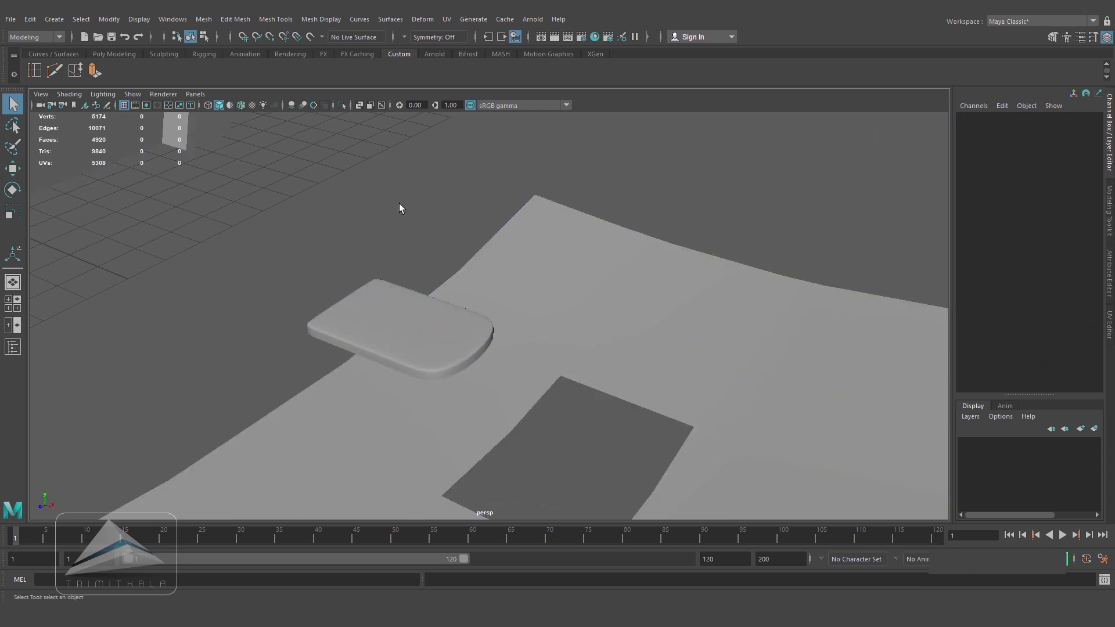
pyautogui.scroll(-4, 515, 278)
pyautogui.keyDown('alt'); pyautogui.moveTo(516, 279); pyautogui.dragTo(559, 267); pyautogui.keyUp('alt')
pyautogui.click(494, 280)
pyautogui.keyDown('alt'); pyautogui.moveTo(700, 331); pyautogui.dragTo(689, 346); pyautogui.keyUp('alt')
pyautogui.scroll(5, 689, 347)
pyautogui.keyDown('alt'); pyautogui.moveTo(563, 282); pyautogui.dragTo(542, 316); pyautogui.keyUp('alt')
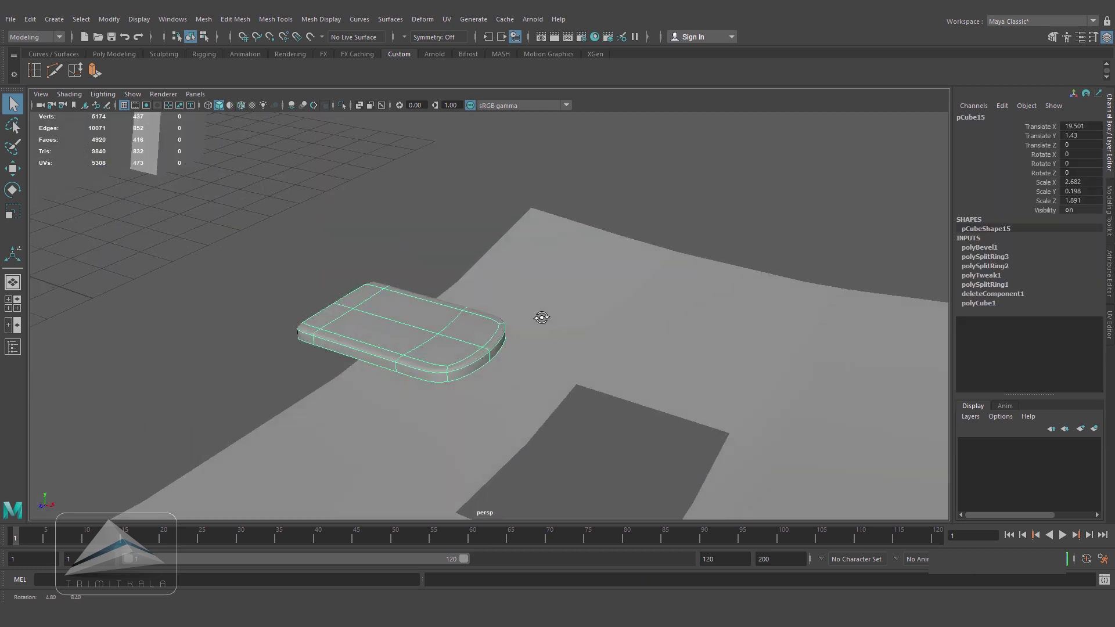
pyautogui.keyDown('alt'); pyautogui.moveTo(542, 316); pyautogui.dragTo(653, 335, button='right'); pyautogui.keyUp('alt')
# - Turn off the tile's smooth preview and try selecting its front-end vertices in an orthographic view
pyautogui.press('1')
pyautogui.keyDown('alt'); pyautogui.moveTo(575, 358); pyautogui.dragTo(537, 372, button='right'); pyautogui.keyUp('alt')
pyautogui.keyDown('alt'); pyautogui.moveTo(541, 371); pyautogui.dragTo(548, 323, button='middle'); pyautogui.keyUp('alt')
pyautogui.keyDown('alt'); pyautogui.moveTo(515, 314); pyautogui.dragTo(528, 316, button='right'); pyautogui.keyUp('alt')
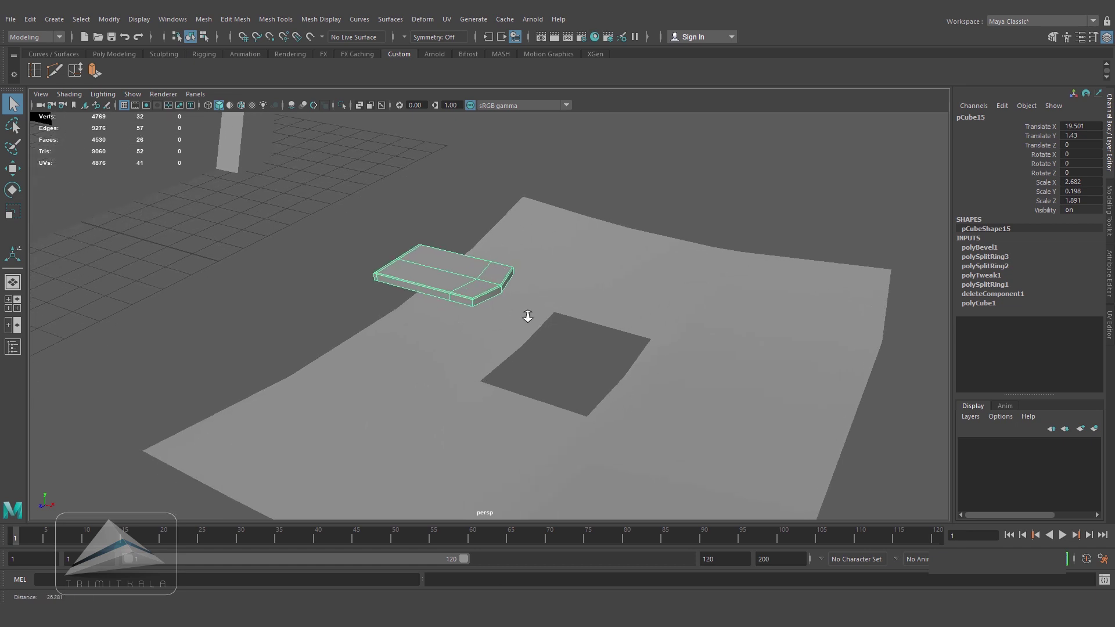
pyautogui.moveTo(530, 317)
pyautogui.keyDown('alt'); pyautogui.mouseDown()
pyautogui.moveTo(505, 329)
pyautogui.moveTo(540, 326)
pyautogui.moveTo(465, 326)
pyautogui.moveTo(525, 306)
pyautogui.mouseUp(); pyautogui.keyUp('alt')
pyautogui.press('space')
pyautogui.press('space')
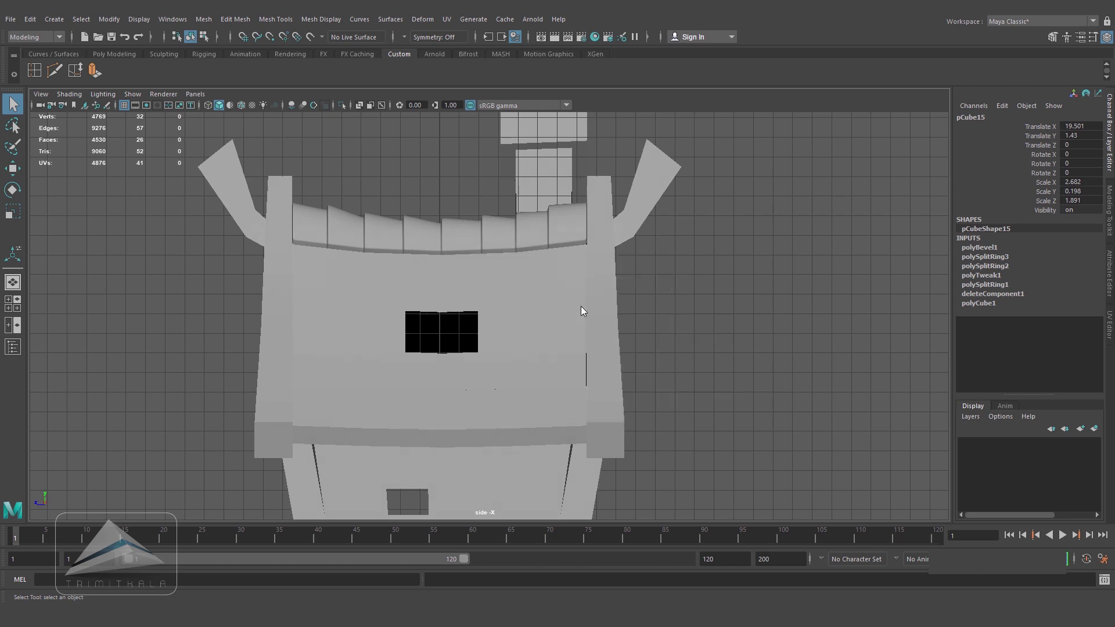
pyautogui.press('space')
pyautogui.press('space')
pyautogui.press('space')
pyautogui.press('space')
pyautogui.keyDown('alt'); pyautogui.moveTo(587, 281); pyautogui.dragTo(669, 200, button='middle'); pyautogui.keyUp('alt')
pyautogui.keyDown('alt'); pyautogui.moveTo(669, 200); pyautogui.dragTo(611, 332, button='right'); pyautogui.keyUp('alt')
pyautogui.keyDown('alt'); pyautogui.moveTo(696, 131); pyautogui.dragTo(629, 215, button='middle'); pyautogui.keyUp('alt')
pyautogui.rightClick(628, 215)
pyautogui.moveTo(628, 217); pyautogui.dragTo(572, 215, button='right')
pyautogui.moveTo(577, 212); pyautogui.dragTo(445, 261)
pyautogui.press('w')
pyautogui.press('space')
pyautogui.press('space')
pyautogui.moveTo(444, 261)
pyautogui.keyDown('alt'); pyautogui.mouseDown(button='right')
pyautogui.moveTo(484, 285)
pyautogui.moveTo(457, 251)
pyautogui.mouseUp(button='right'); pyautogui.keyUp('alt')
pyautogui.keyDown('alt'); pyautogui.moveTo(457, 254); pyautogui.dragTo(460, 284); pyautogui.keyUp('alt')
# - Turn the tile's smooth preview back on and return to object mode with the tile selected
pyautogui.press('3')
pyautogui.click(728, 230)
pyautogui.keyDown('alt'); pyautogui.moveTo(728, 230); pyautogui.dragTo(612, 265, button='right'); pyautogui.keyUp('alt')
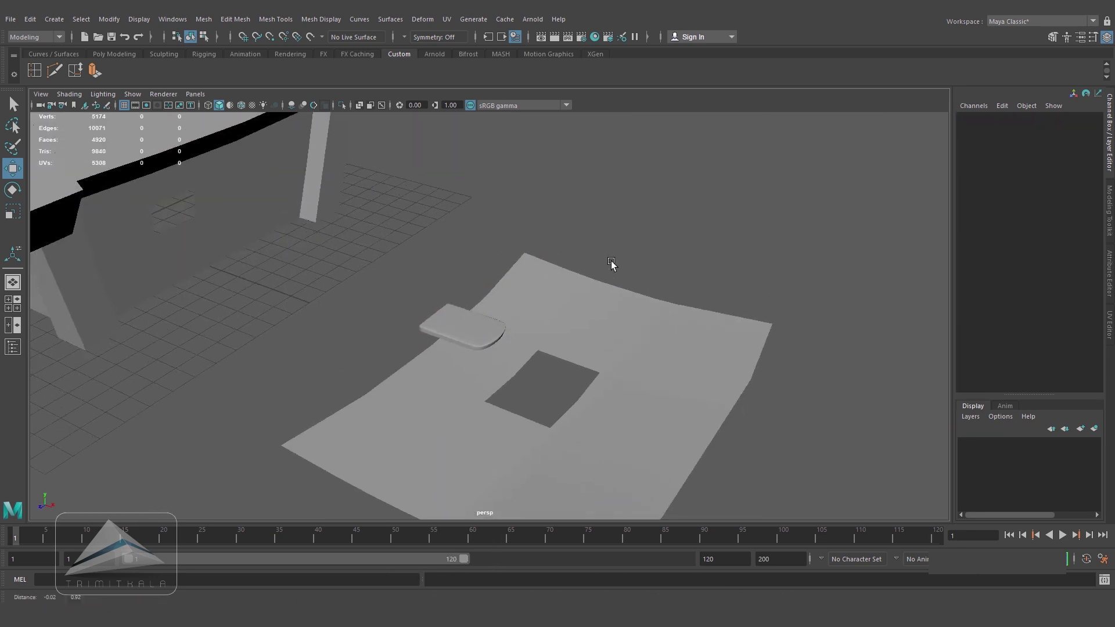
pyautogui.keyDown('alt'); pyautogui.moveTo(612, 266); pyautogui.dragTo(617, 246); pyautogui.keyUp('alt')
pyautogui.keyDown('alt'); pyautogui.moveTo(617, 246); pyautogui.dragTo(702, 283, button='right'); pyautogui.keyUp('alt')
pyautogui.hotkey('ctrl', 'z')
pyautogui.keyDown('alt'); pyautogui.moveTo(639, 253); pyautogui.dragTo(627, 319, button='right'); pyautogui.keyUp('alt')
pyautogui.moveTo(522, 295); pyautogui.dragTo(582, 274, button='right')
pyautogui.click(710, 167)
pyautogui.hotkey('ctrl', 'z')
pyautogui.keyDown('alt'); pyautogui.moveTo(559, 362); pyautogui.dragTo(459, 348, button='right'); pyautogui.keyUp('alt')
pyautogui.keyDown('alt'); pyautogui.moveTo(458, 349); pyautogui.dragTo(482, 371); pyautogui.keyUp('alt')
# - Lower the tile onto the roof panel's edge, to about X 19.32, Y 0.14
pyautogui.press('space')
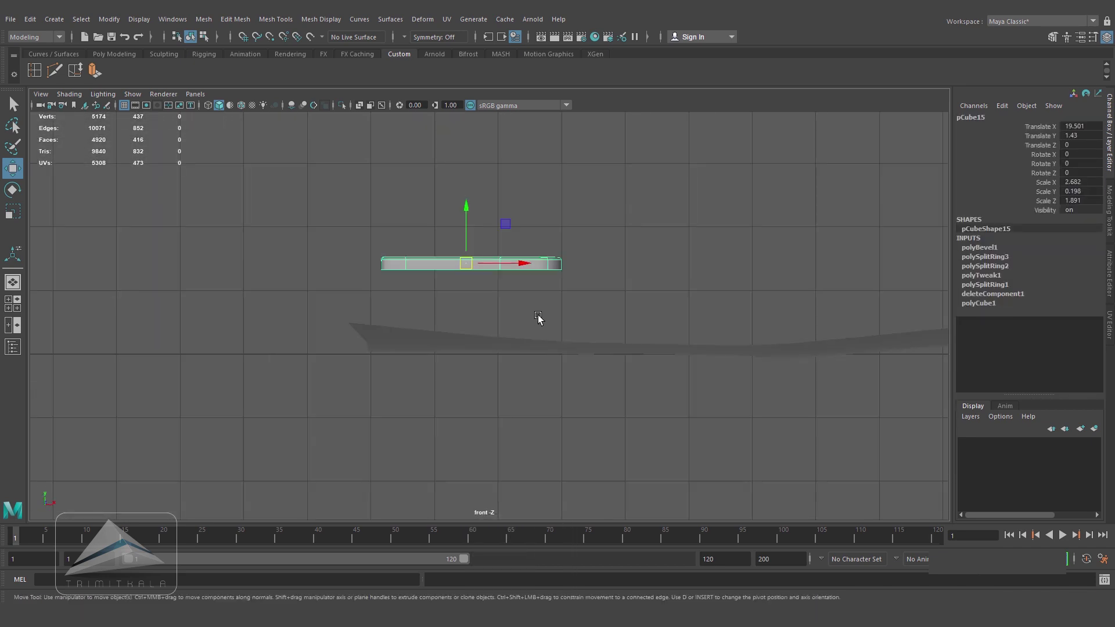
pyautogui.moveTo(478, 211); pyautogui.dragTo(455, 288)
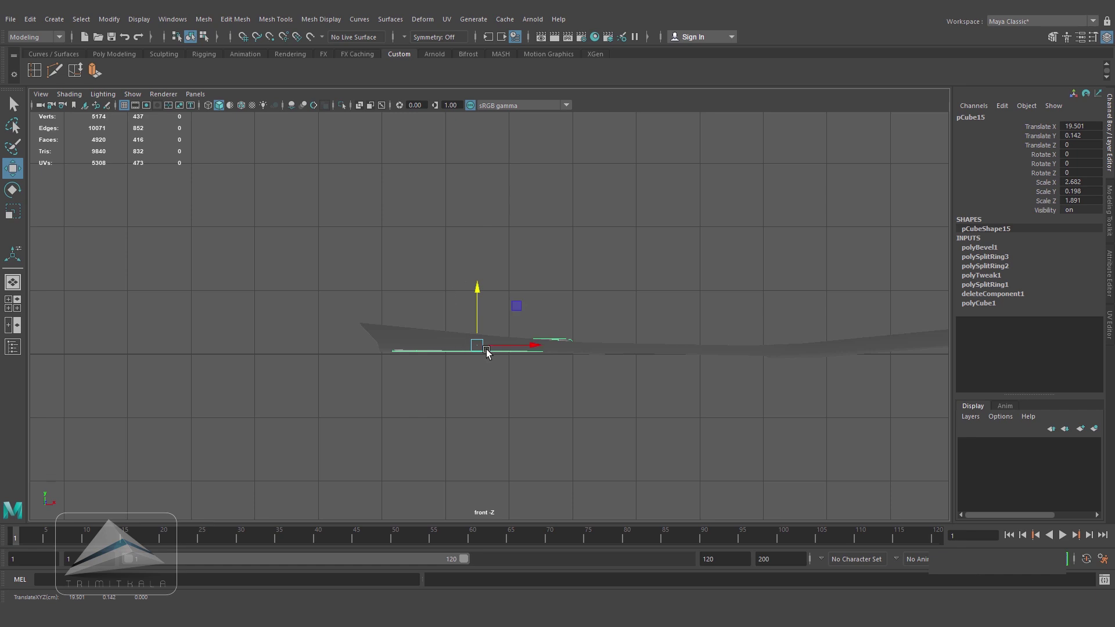
pyautogui.press('space')
pyautogui.moveTo(515, 345); pyautogui.dragTo(599, 327)
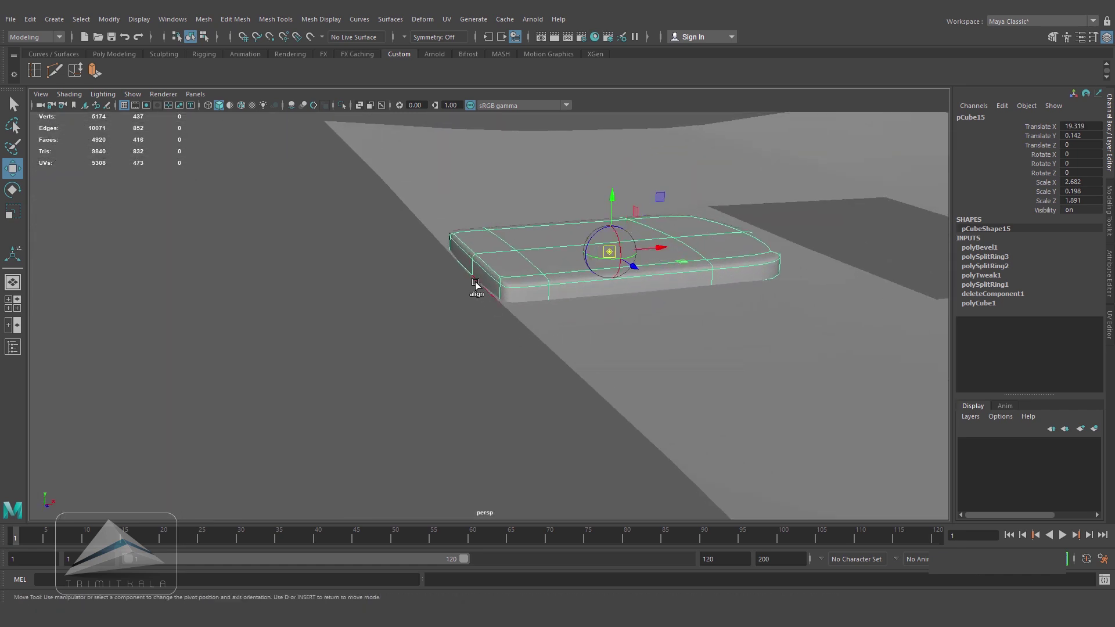
# - Move the tile's pivot to its back edge and seat the tile at about X 19.28, Y 0.17
pyautogui.scroll(-4, 472, 279)
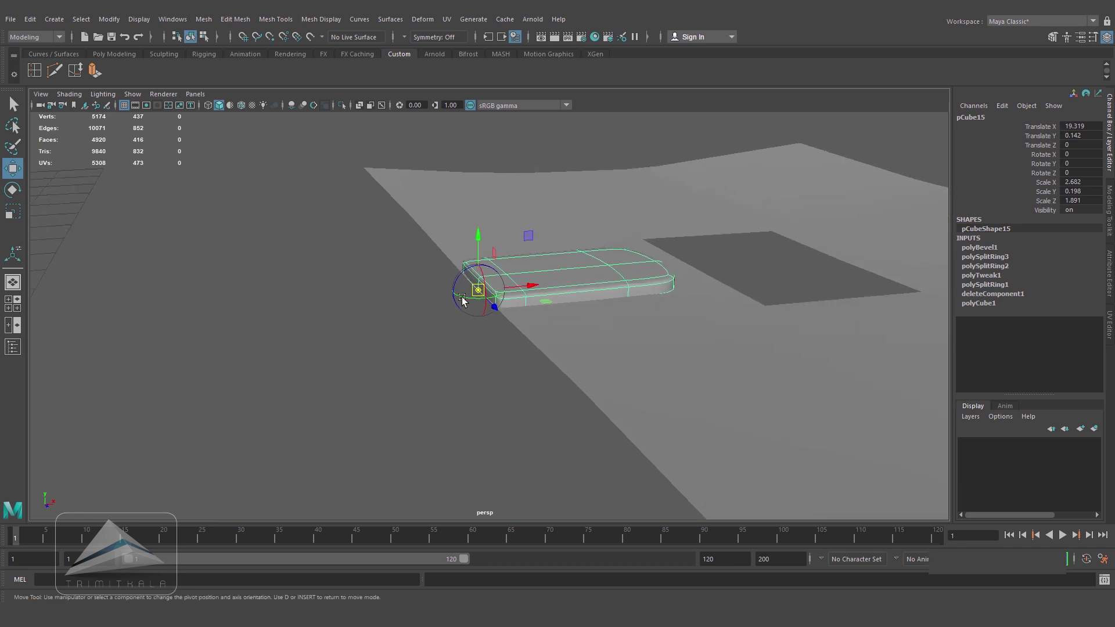
pyautogui.keyDown('alt'); pyautogui.moveTo(477, 290); pyautogui.dragTo(387, 311); pyautogui.keyUp('alt')
pyautogui.keyDown('alt'); pyautogui.moveTo(356, 268); pyautogui.dragTo(429, 318); pyautogui.keyUp('alt')
pyautogui.moveTo(325, 268); pyautogui.dragTo(326, 262)
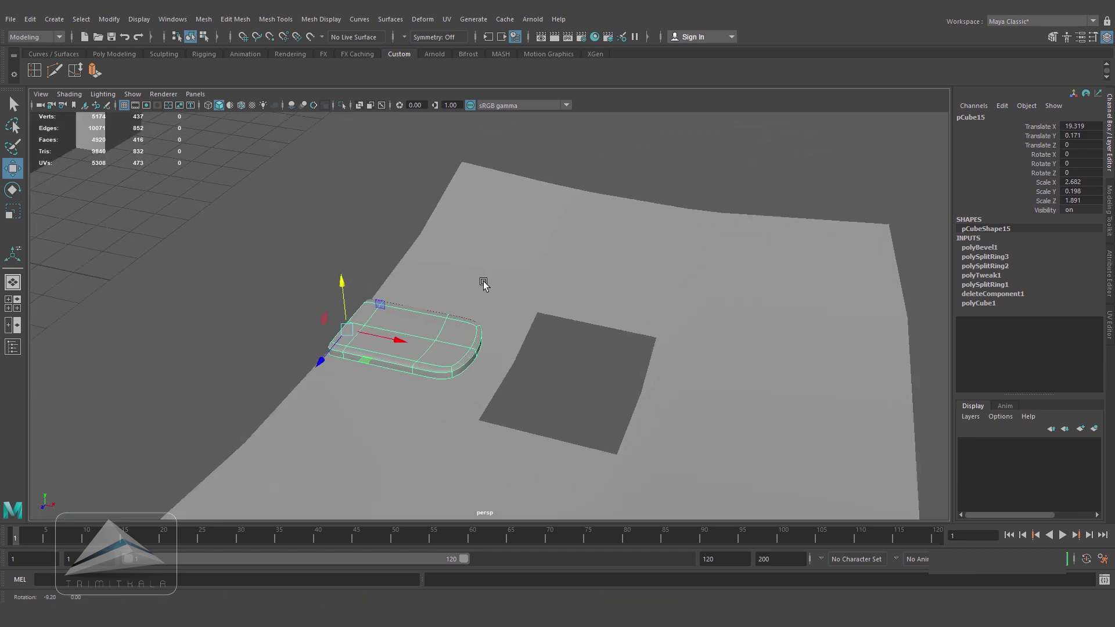
pyautogui.keyDown('alt'); pyautogui.moveTo(418, 325); pyautogui.dragTo(755, 372, button='right'); pyautogui.keyUp('alt')
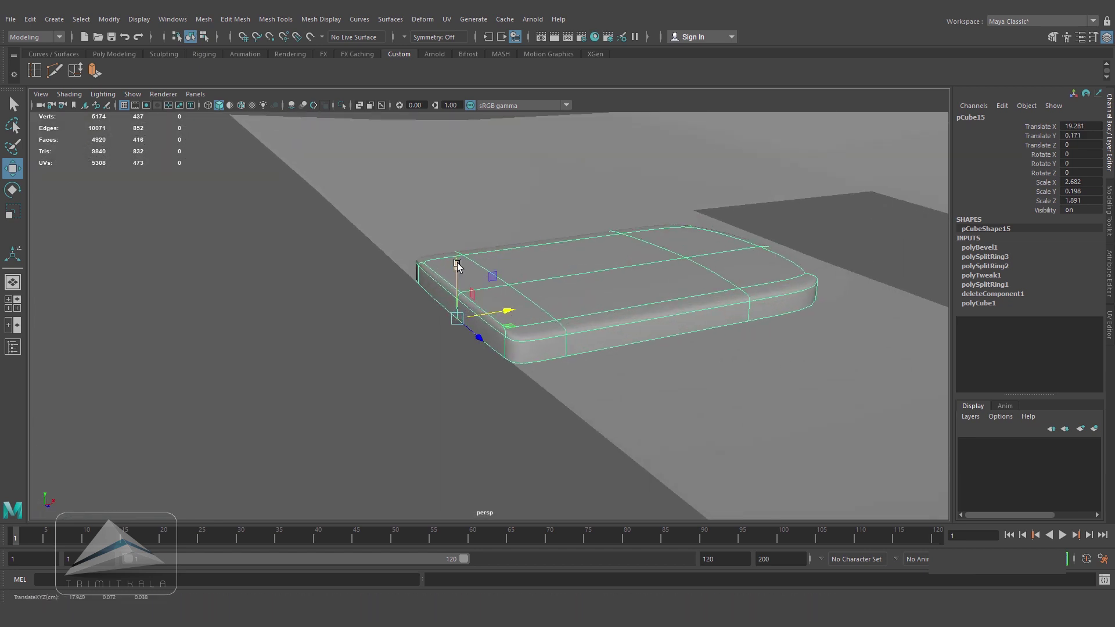
pyautogui.hotkey('ctrl', 'd')
pyautogui.press('space')
pyautogui.press('space')
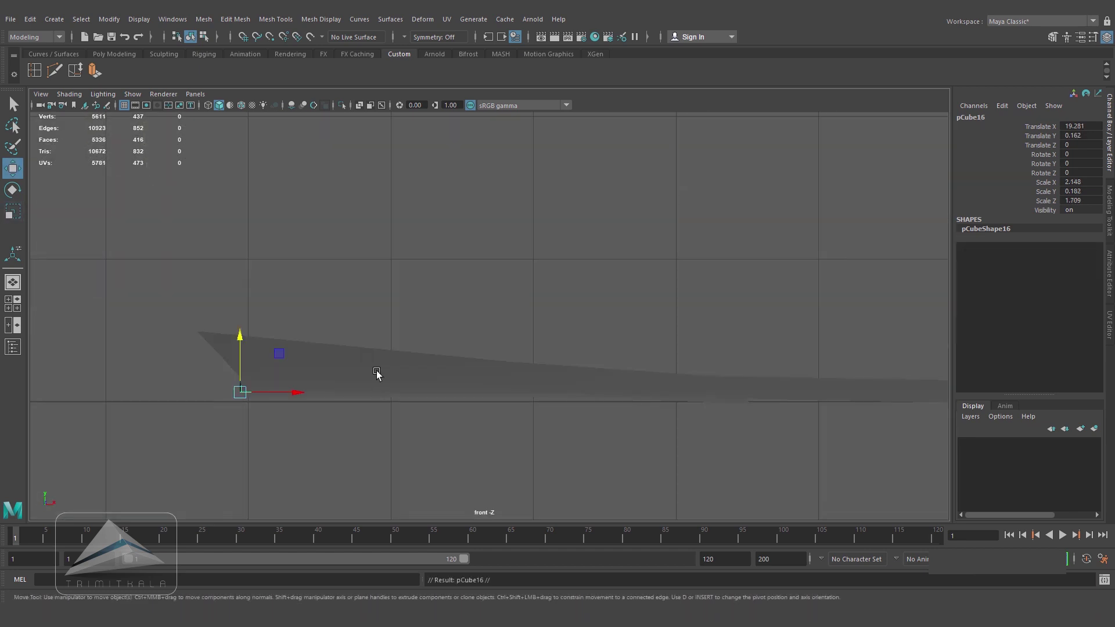
pyautogui.press('4')
pyautogui.moveTo(293, 392); pyautogui.dragTo(533, 399)
pyautogui.hotkey('ctrl', 'z')
pyautogui.hotkey('ctrl', 'z')
# - Tilt the tile about 6.68 degrees around Z in the front view and delete the trial copy in front of it
pyautogui.press('e')
pyautogui.moveTo(280, 359); pyautogui.dragTo(389, 407)
pyautogui.hotkey('ctrl', 'd')
pyautogui.press('w')
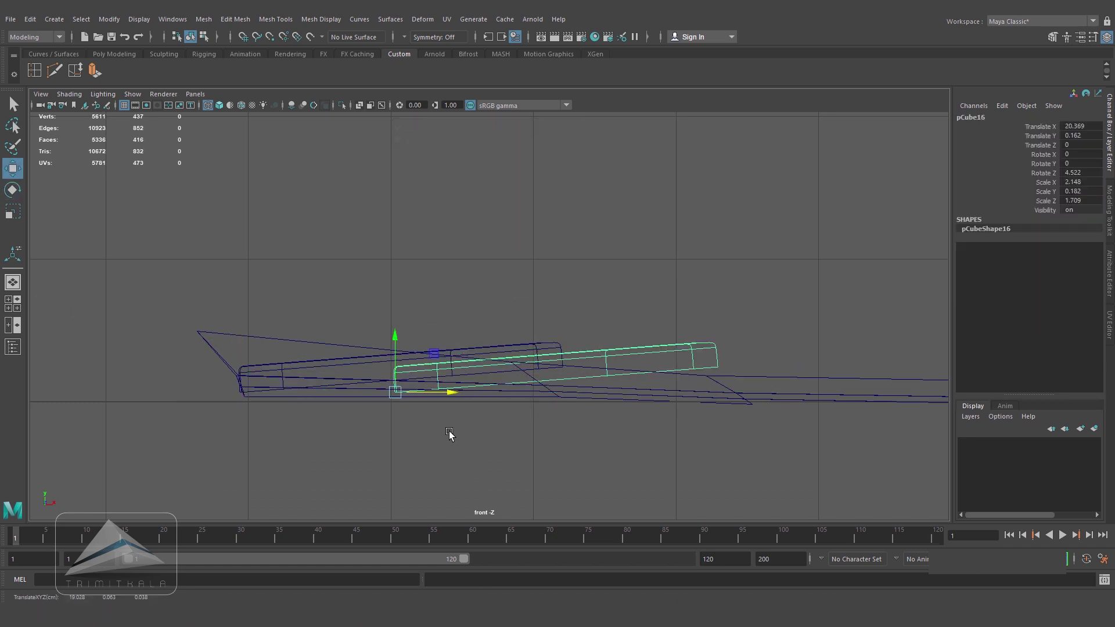
pyautogui.click(280, 360)
pyautogui.press('e')
pyautogui.click(600, 356)
pyautogui.press('Delete')
# - Duplicate the tilted tile along X so the copy overlaps the first, and check the overlap in shaded perspective
pyautogui.click(562, 341)
pyautogui.hotkey('ctrl', 'd')
pyautogui.press('w')
pyautogui.moveTo(296, 393); pyautogui.dragTo(510, 439)
pyautogui.press('space')
pyautogui.press('space')
pyautogui.press('5')
pyautogui.moveTo(505, 342)
pyautogui.keyDown('alt'); pyautogui.mouseDown()
pyautogui.moveTo(507, 312)
pyautogui.moveTo(568, 349)
pyautogui.moveTo(573, 341)
pyautogui.moveTo(443, 351)
pyautogui.moveTo(490, 357)
pyautogui.moveTo(490, 379)
pyautogui.mouseUp(); pyautogui.keyUp('alt')
# - Duplicate the overlapping tiles along X in the front view to build a seven-tile row down the roof panel
pyautogui.press('space')
pyautogui.press('4')
pyautogui.hotkey('ctrl', 'd')
pyautogui.moveTo(415, 357); pyautogui.dragTo(623, 356)
pyautogui.keyDown('alt'); pyautogui.moveTo(619, 355); pyautogui.dragTo(293, 353, button='middle'); pyautogui.keyUp('alt')
pyautogui.hotkey('ctrl', 'd')
pyautogui.moveTo(292, 352); pyautogui.dragTo(514, 356)
pyautogui.keyDown('alt'); pyautogui.moveTo(514, 357); pyautogui.dragTo(248, 355, button='middle'); pyautogui.keyUp('alt')
pyautogui.hotkey('ctrl', 'd')
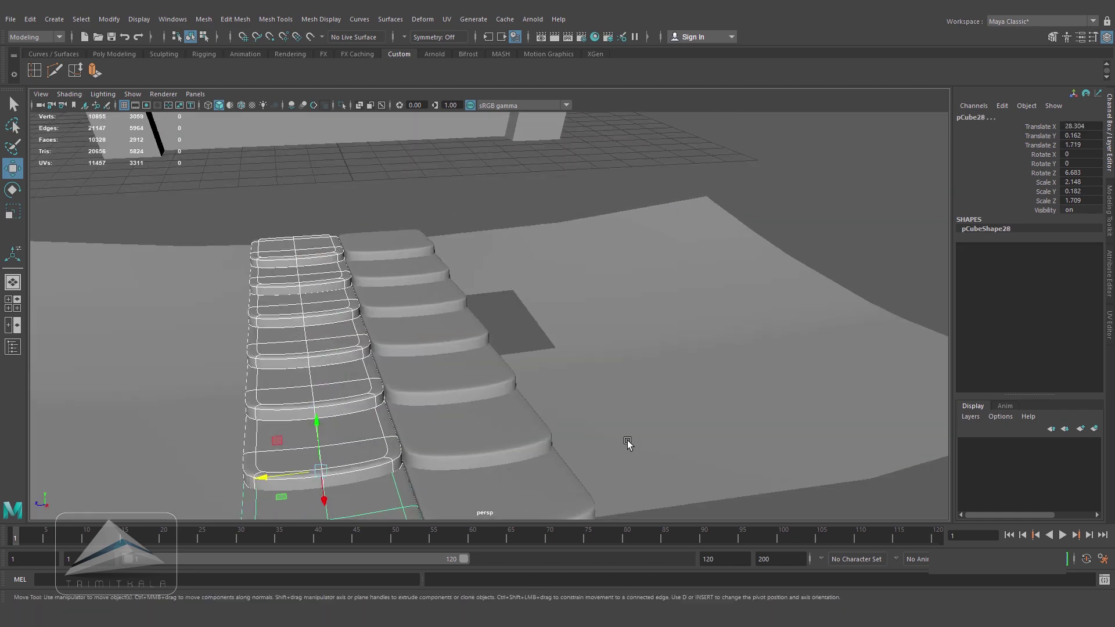
# - Cover the full width of the roof panel with sideways copies of the seven-tile row, keeping the opening clear
pyautogui.scroll(-5, 627, 443)
pyautogui.hotkey('ctrl', 'd')
pyautogui.hotkey('ctrl', 'd')
pyautogui.moveTo(361, 418); pyautogui.dragTo(261, 430)
pyautogui.hotkey('ctrl', 'd')
pyautogui.moveTo(348, 408); pyautogui.dragTo(289, 416)
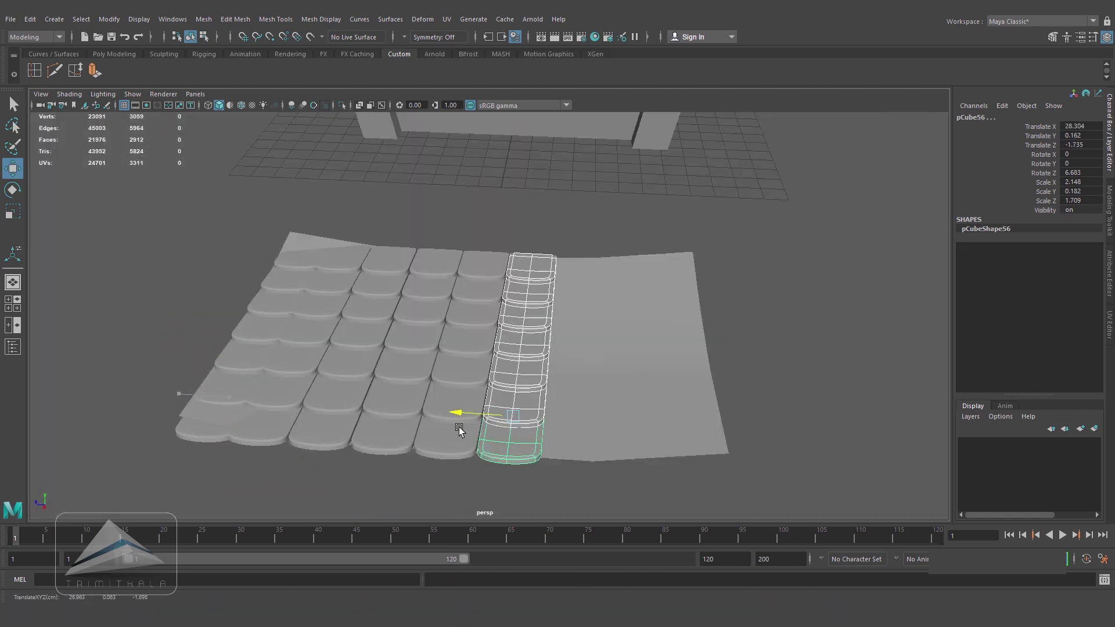
pyautogui.moveTo(459, 421); pyautogui.dragTo(655, 423)
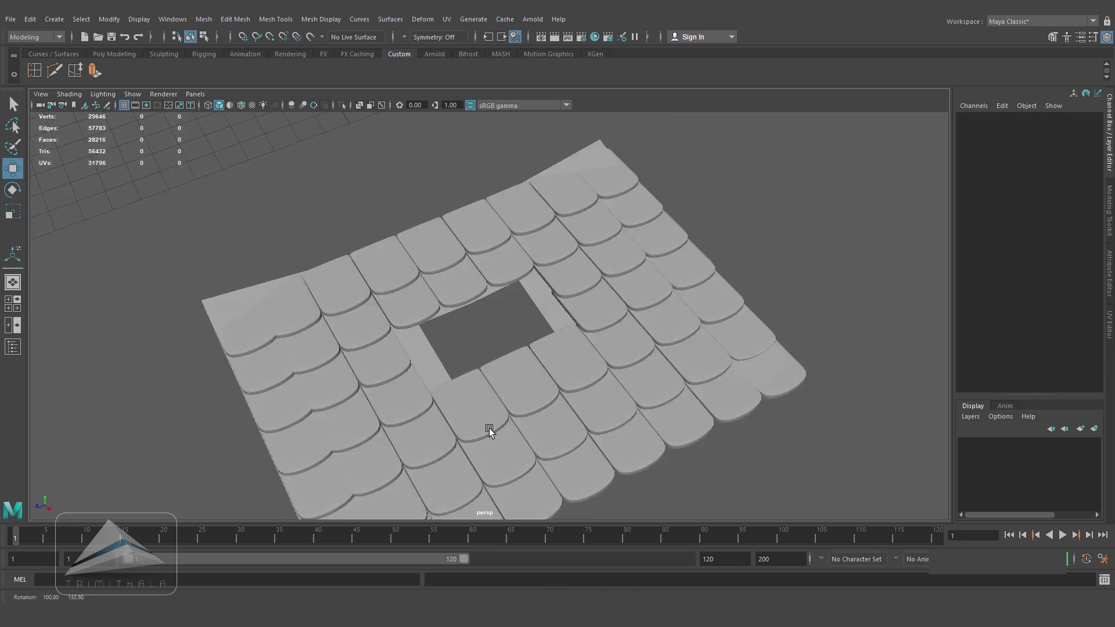
# - Shift the tile pairs on both sides of the opening sideways to break up their alignment with neighbouring rows
pyautogui.scroll(5, 488, 428)
pyautogui.click(395, 360)
pyautogui.moveTo(354, 332); pyautogui.dragTo(335, 338)
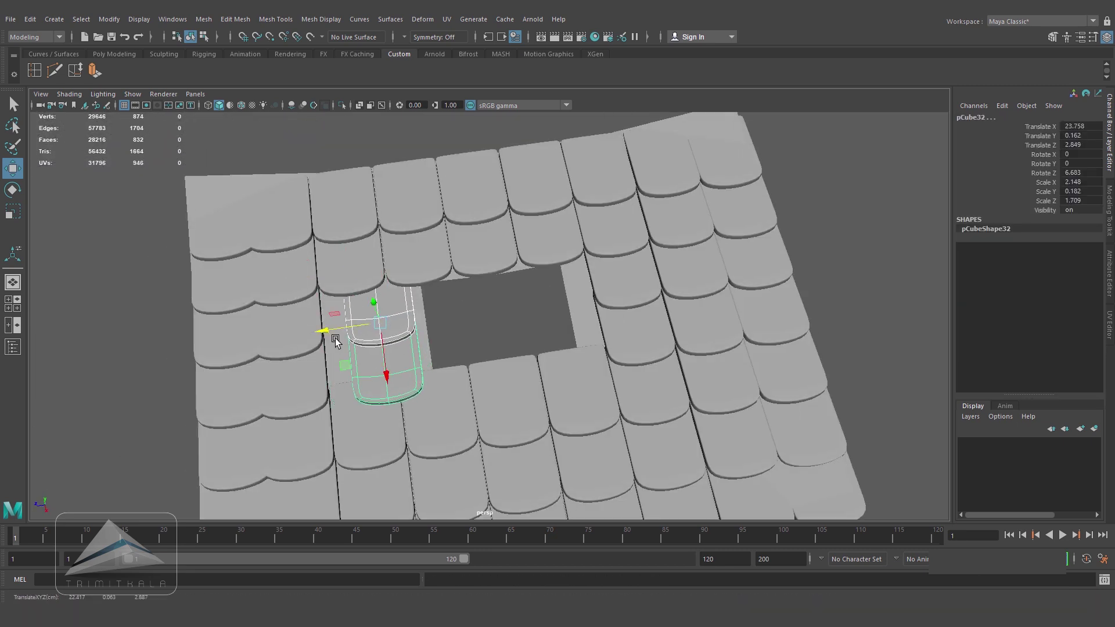
pyautogui.keyDown('alt'); pyautogui.moveTo(497, 264); pyautogui.dragTo(590, 331); pyautogui.keyUp('alt')
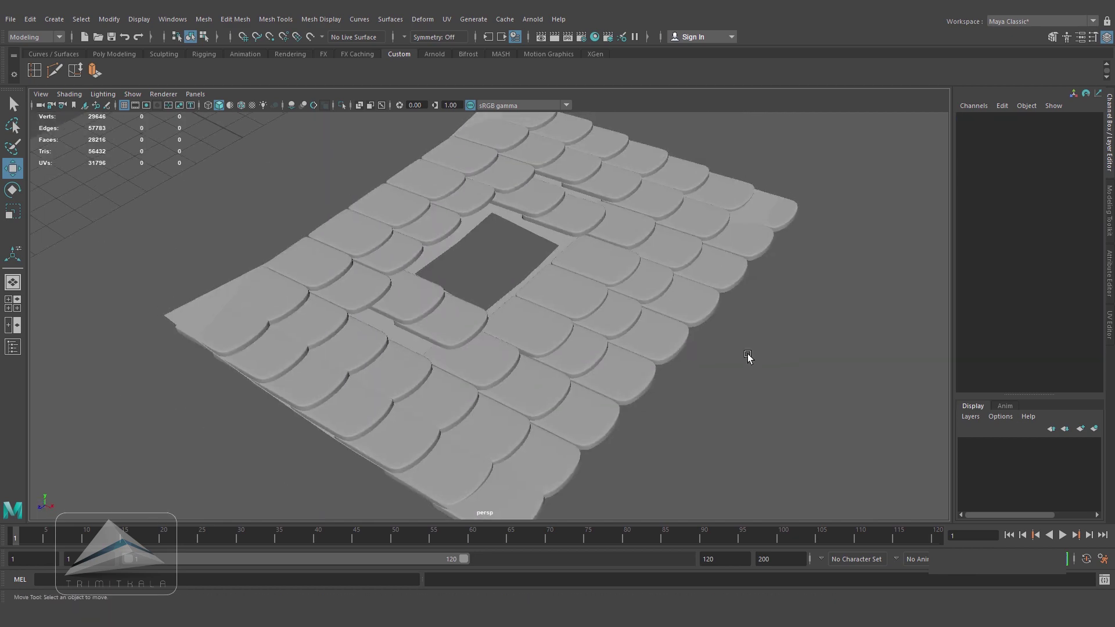
pyautogui.keyDown('alt'); pyautogui.moveTo(747, 354); pyautogui.dragTo(563, 384); pyautogui.keyUp('alt')
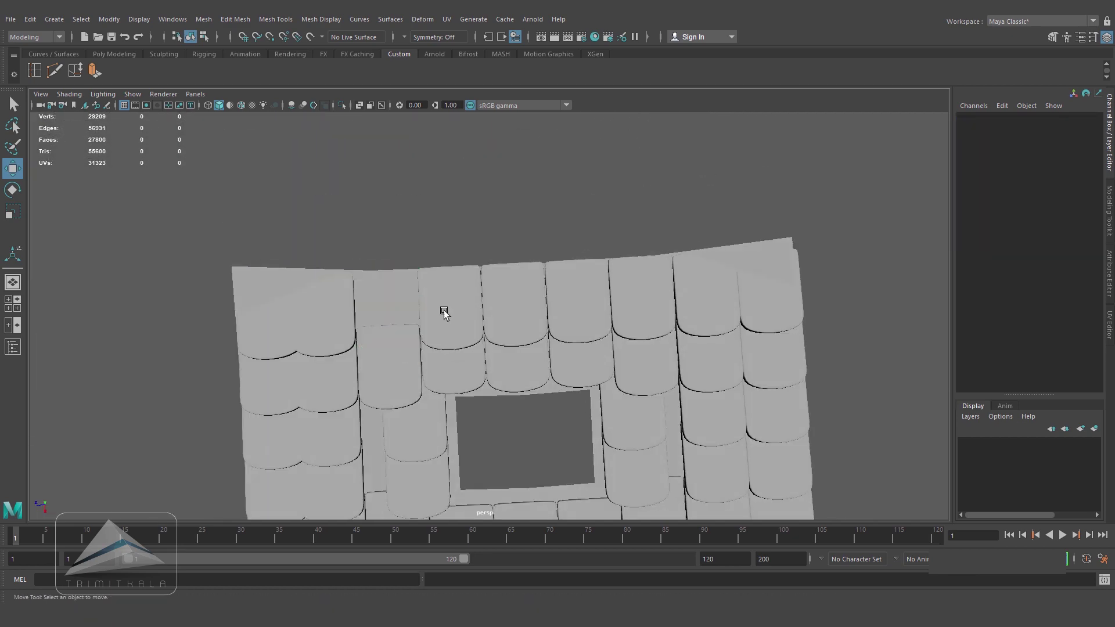
# - Reposition and widen tiles along the panel's upper edge, using Z scales of about 2.19 and 2.86
pyautogui.click(407, 302)
pyautogui.press('r')
pyautogui.keyDown('alt'); pyautogui.moveTo(416, 317); pyautogui.dragTo(517, 311, button='middle'); pyautogui.keyUp('alt')
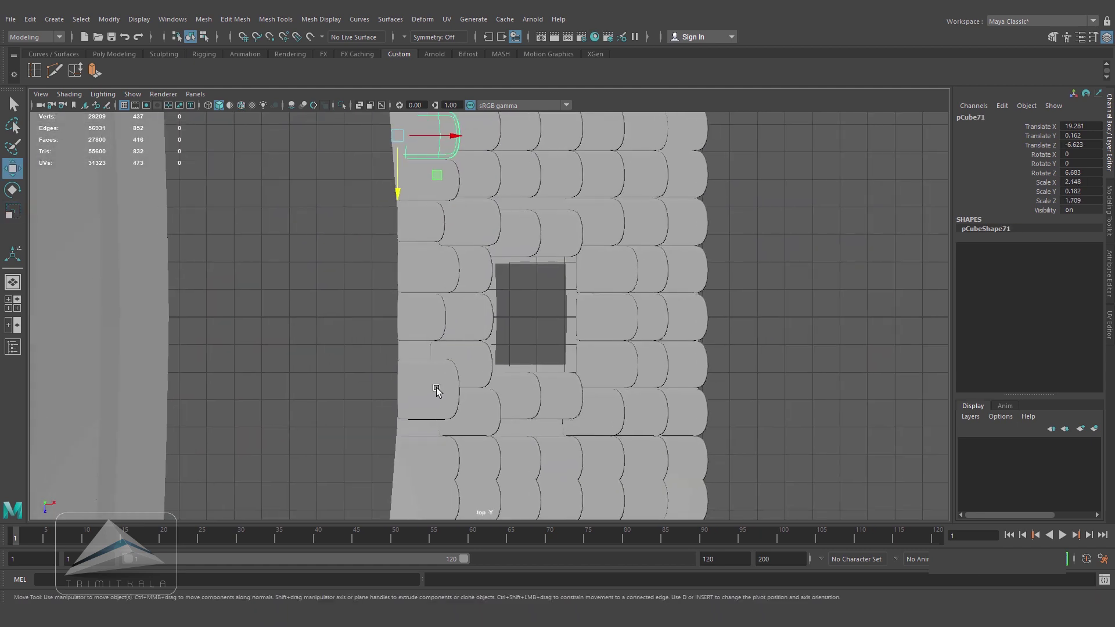
pyautogui.moveTo(435, 386); pyautogui.dragTo(406, 436)
pyautogui.keyDown('alt'); pyautogui.moveTo(470, 121); pyautogui.dragTo(529, 262, button='middle'); pyautogui.keyUp('alt')
pyautogui.scroll(5, 529, 261)
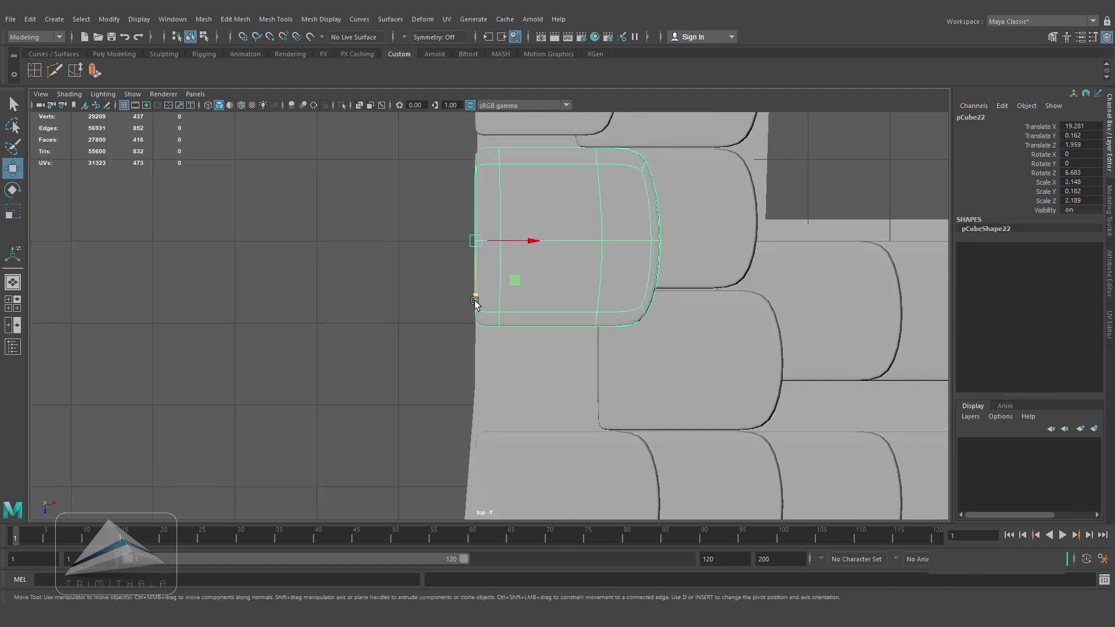
pyautogui.moveTo(486, 410); pyautogui.dragTo(486, 336)
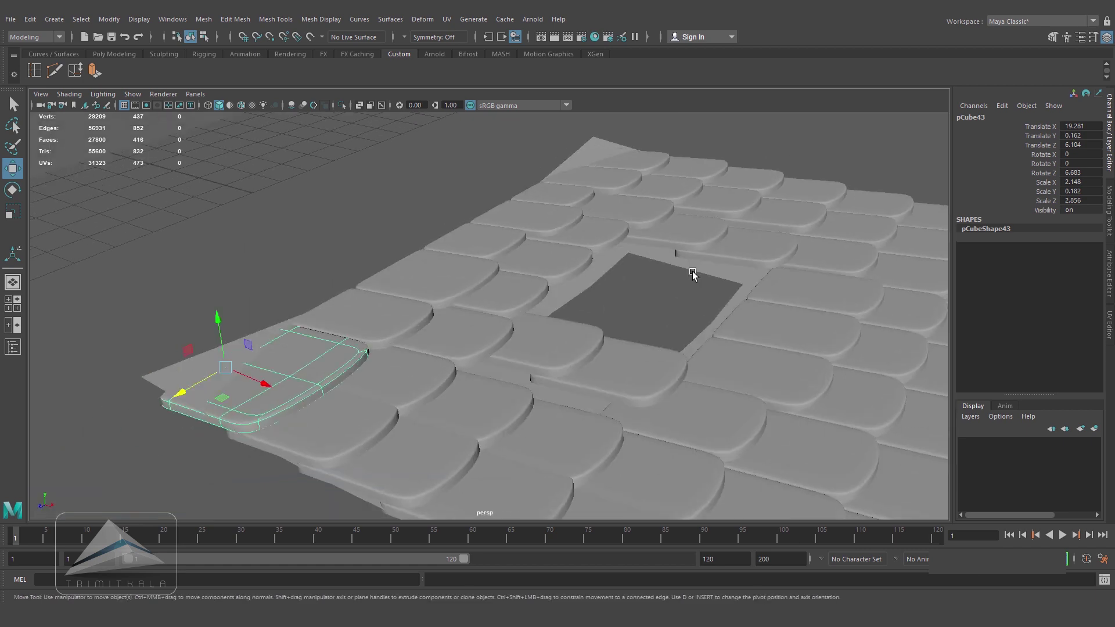
# - Raise the widened corner tile at the upper edge's +Z end to Y about 0.44 and tilt it to follow the panel, with X rotation about -4.2
pyautogui.keyDown('alt'); pyautogui.moveTo(693, 271); pyautogui.dragTo(523, 273); pyautogui.keyUp('alt')
pyautogui.press('e')
pyautogui.moveTo(212, 290); pyautogui.dragTo(239, 282)
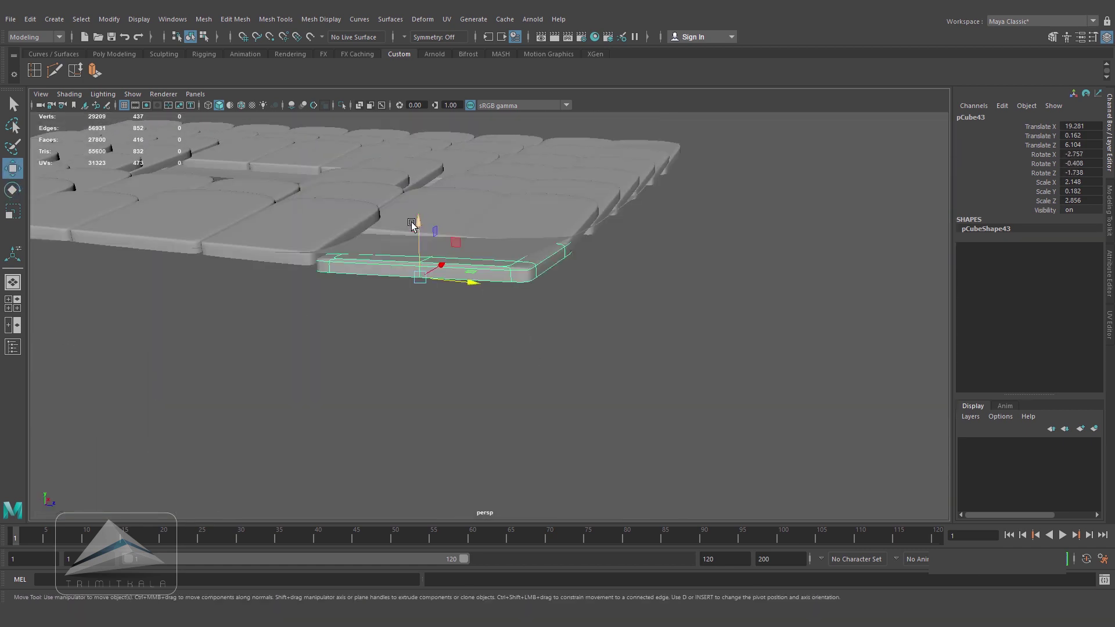
pyautogui.moveTo(433, 244); pyautogui.dragTo(418, 198)
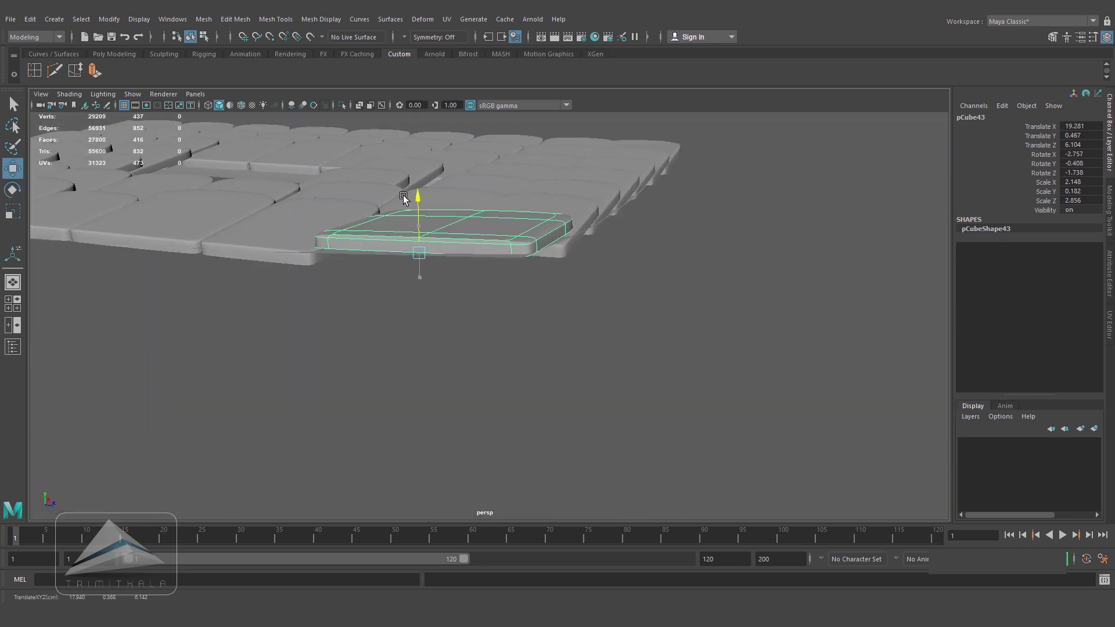
pyautogui.press('e')
pyautogui.moveTo(486, 187); pyautogui.dragTo(442, 166)
pyautogui.press('w')
pyautogui.keyDown('alt'); pyautogui.moveTo(668, 232); pyautogui.dragTo(480, 279); pyautogui.keyUp('alt')
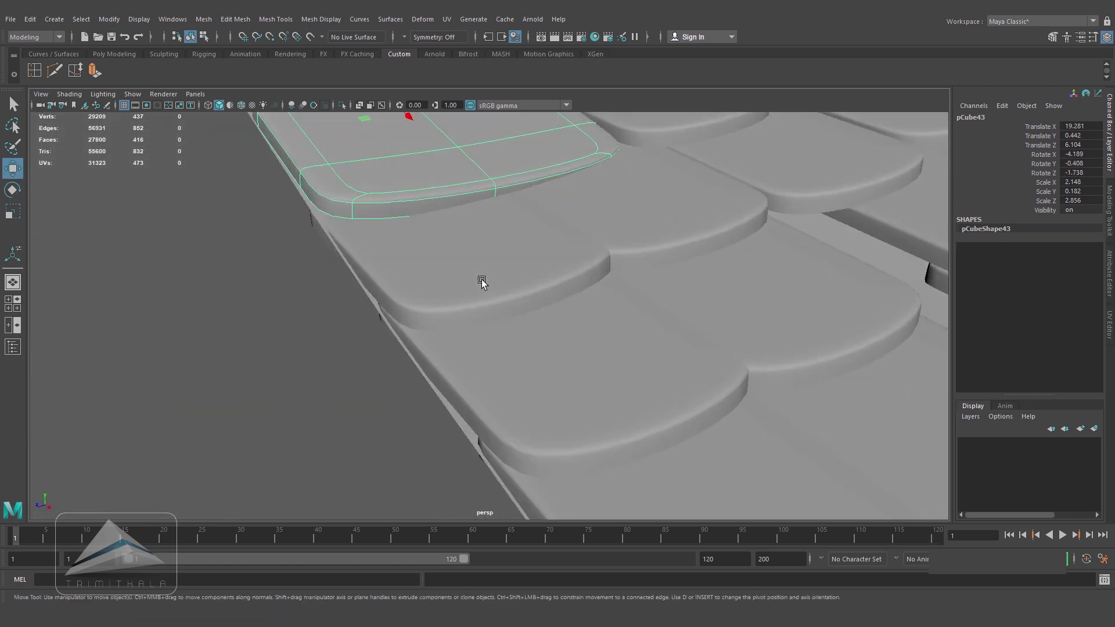
pyautogui.press('e')
pyautogui.moveTo(401, 137); pyautogui.dragTo(407, 151)
pyautogui.keyDown('alt'); pyautogui.moveTo(406, 151); pyautogui.dragTo(417, 207, button='middle'); pyautogui.keyUp('alt')
pyautogui.moveTo(411, 181); pyautogui.dragTo(420, 186)
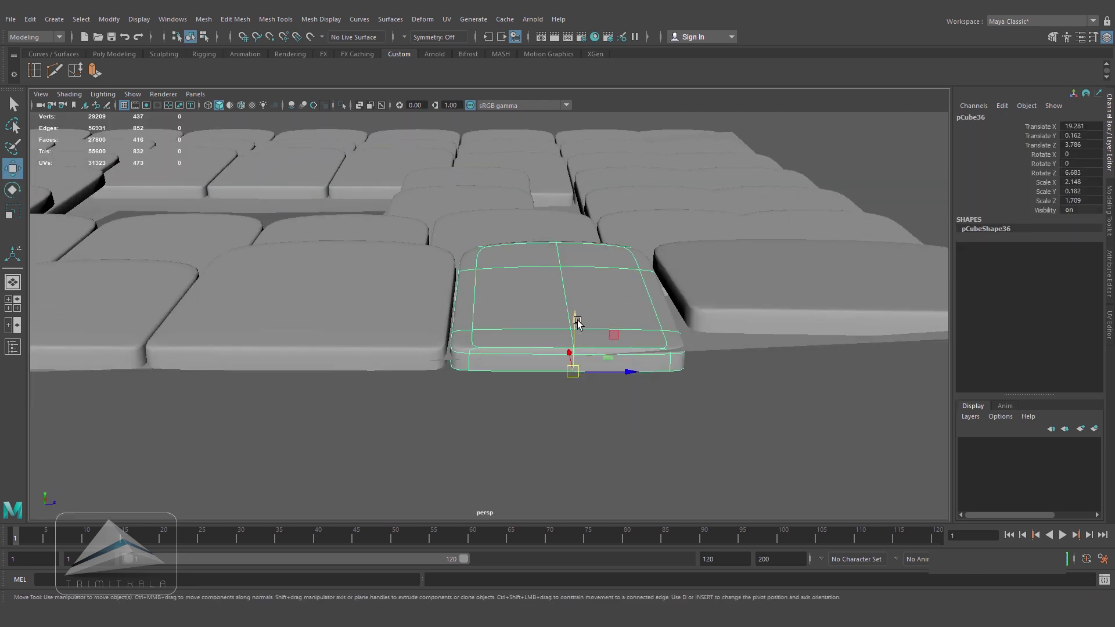
# - Raise the middle tiles along the panel's upper edge slightly above the surface, to Y about 0.21
pyautogui.moveTo(593, 317); pyautogui.dragTo(598, 313)
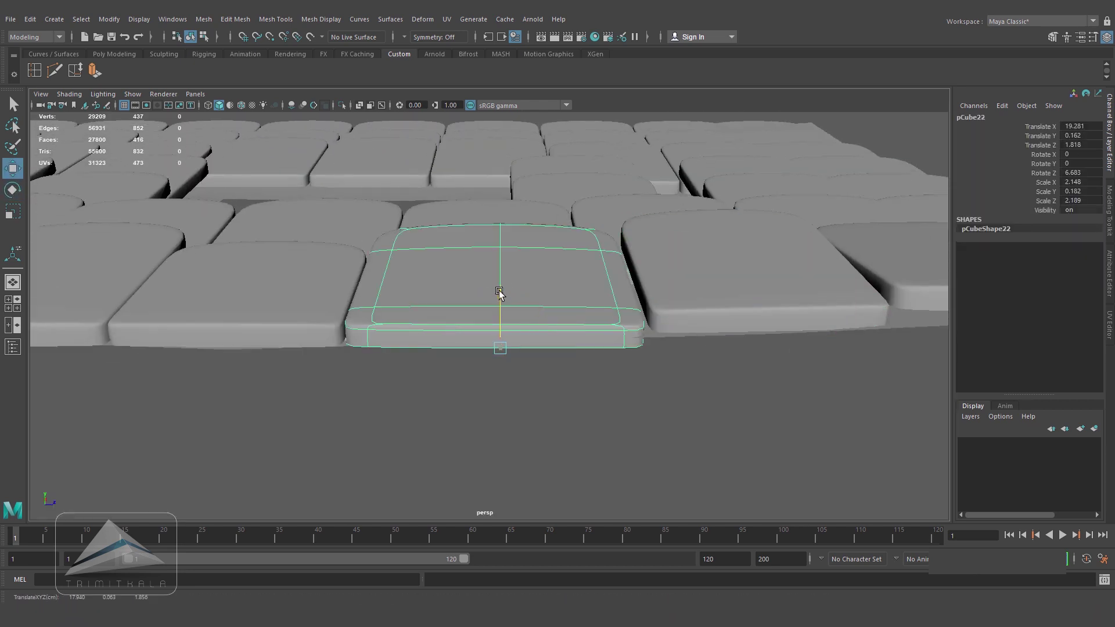
pyautogui.press('w')
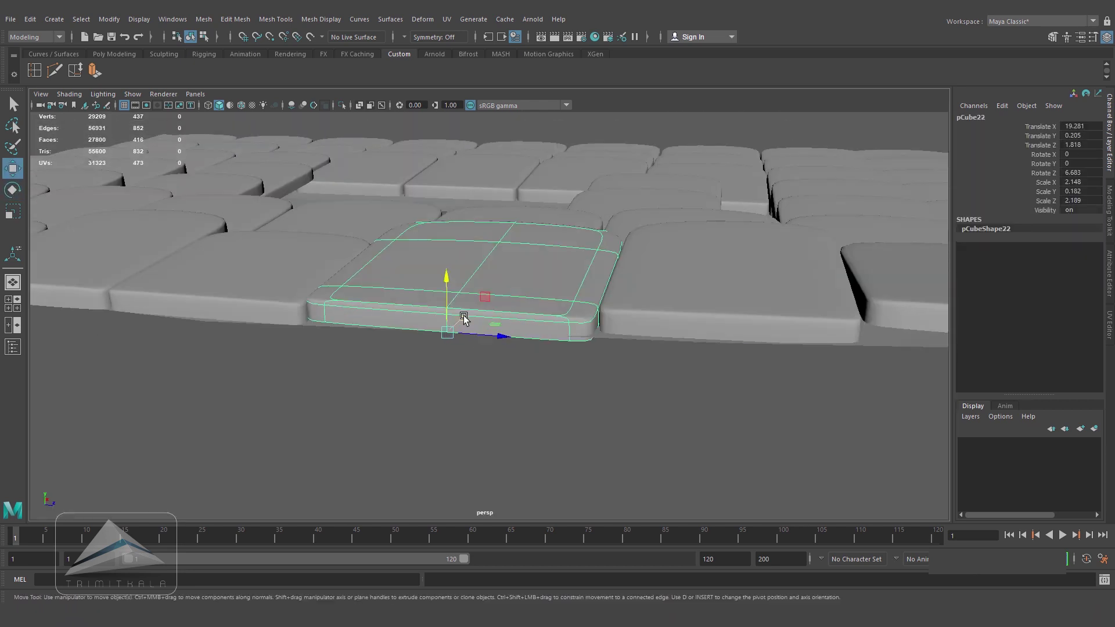
pyautogui.press('e')
pyautogui.keyDown('alt'); pyautogui.moveTo(474, 294); pyautogui.dragTo(780, 307); pyautogui.keyUp('alt')
pyautogui.click(573, 301)
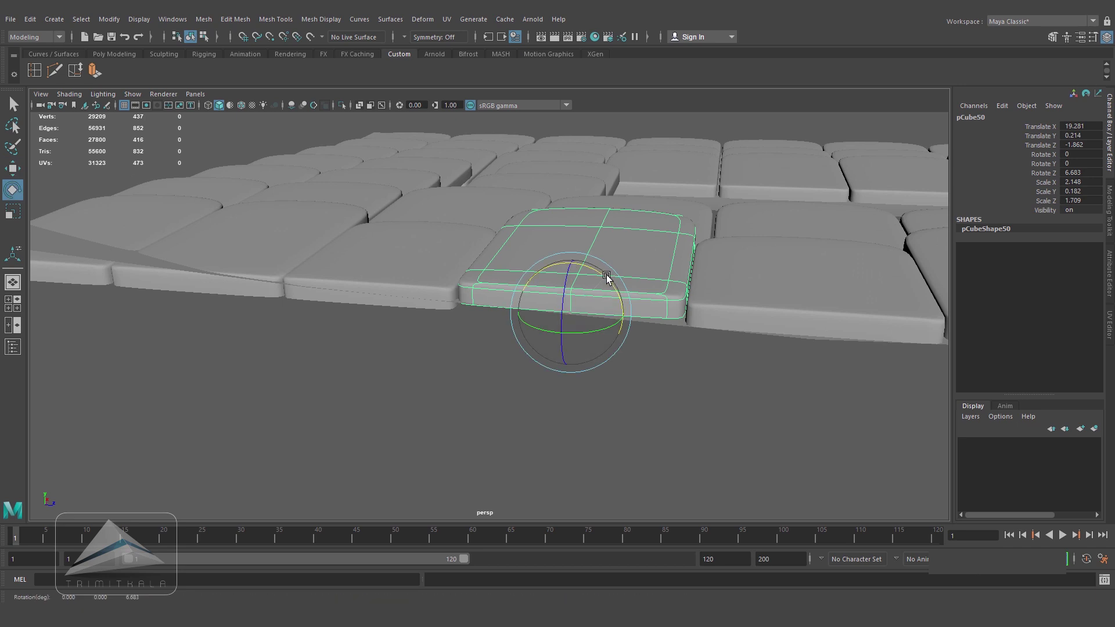
# - Raise and tilt the last two upper-edge tiles at the -Z end, lifting the inner one to Y about 0.34
pyautogui.press('w')
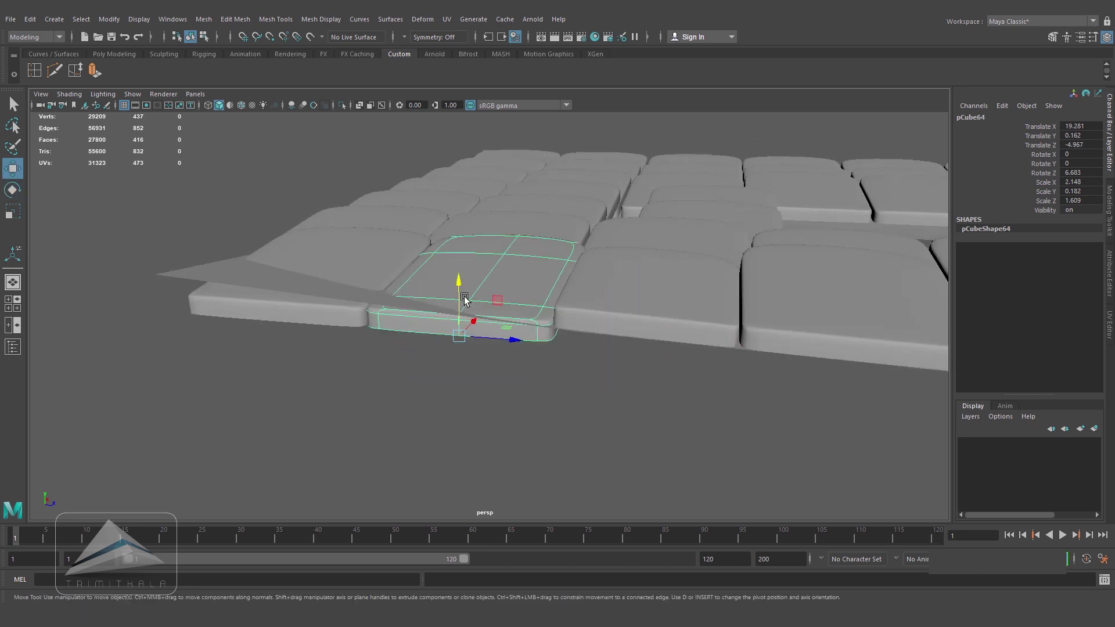
pyautogui.press('e')
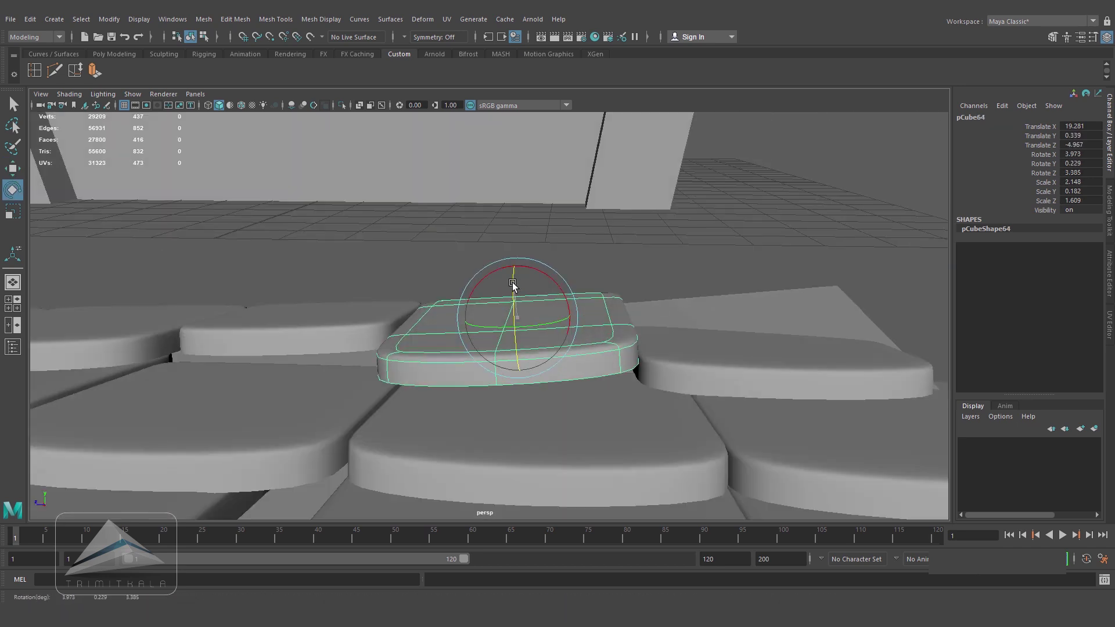
pyautogui.moveTo(512, 284); pyautogui.dragTo(572, 336)
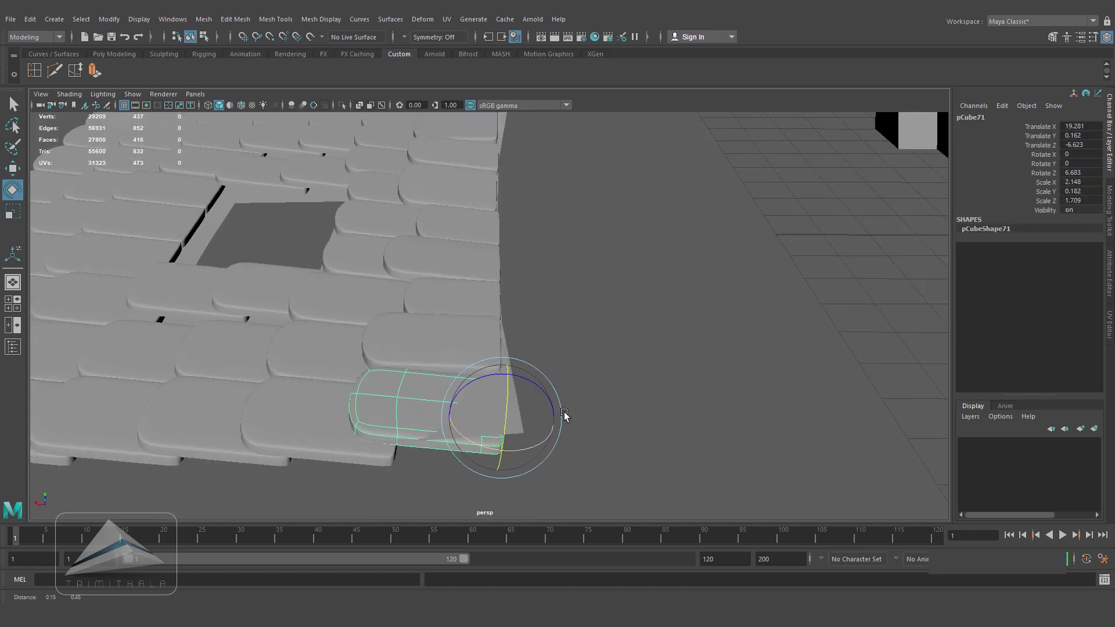
pyautogui.keyDown('alt'); pyautogui.moveTo(565, 414); pyautogui.dragTo(448, 424); pyautogui.keyUp('alt')
pyautogui.press('w')
pyautogui.moveTo(385, 349); pyautogui.dragTo(407, 360)
pyautogui.press('e')
pyautogui.keyDown('alt'); pyautogui.moveTo(417, 371); pyautogui.dragTo(588, 396); pyautogui.keyUp('alt')
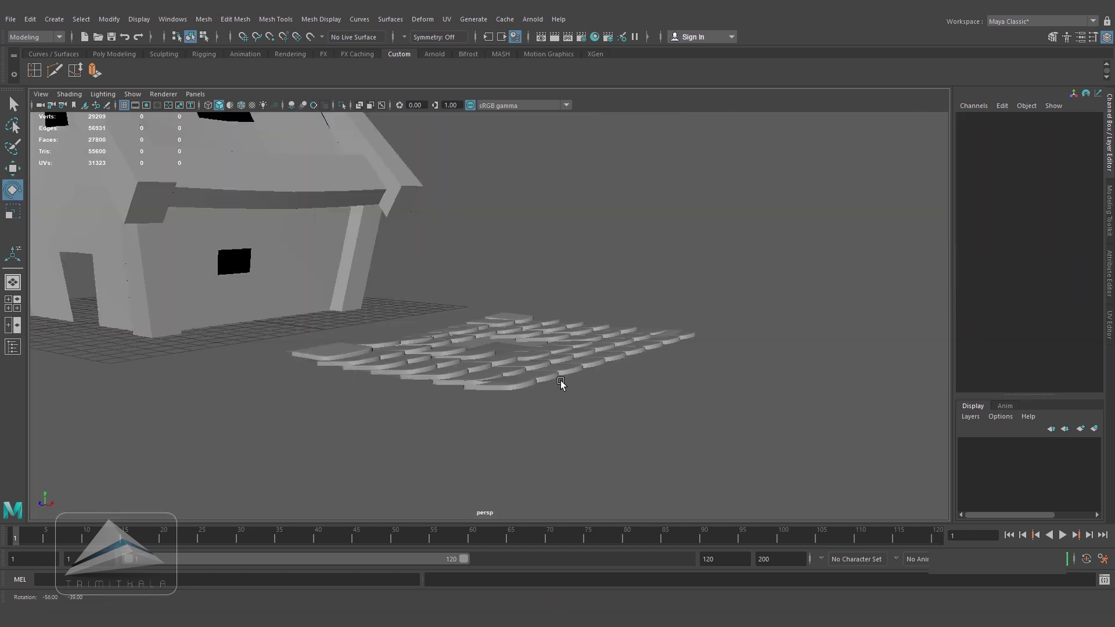
# - Select the tiles across the roof panel, leaving out the row along its lower edge
pyautogui.moveTo(560, 381)
pyautogui.keyDown('alt'); pyautogui.mouseDown()
pyautogui.moveTo(545, 435)
pyautogui.moveTo(501, 382)
pyautogui.moveTo(572, 381)
pyautogui.mouseUp(); pyautogui.keyUp('alt')
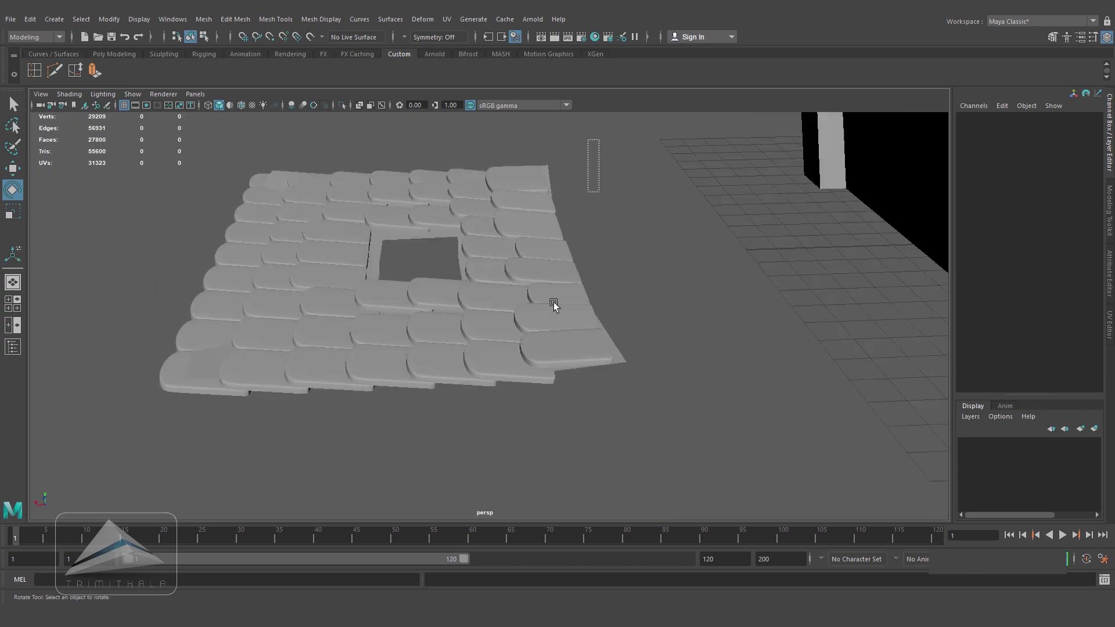
pyautogui.moveTo(150, 198); pyautogui.dragTo(191, 294)
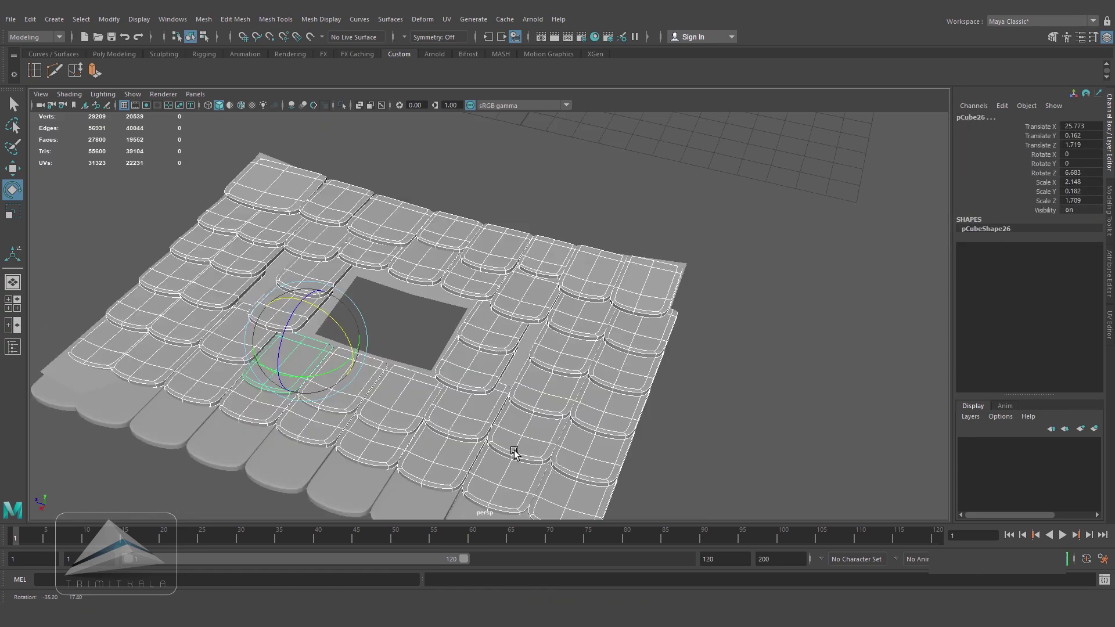
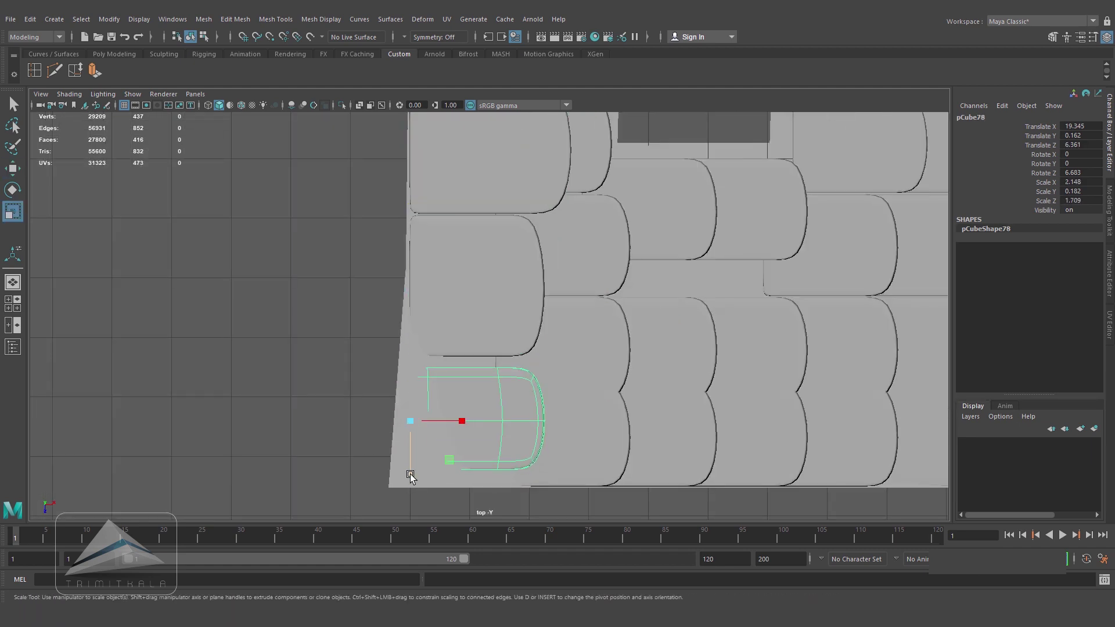
# - Resize and reposition the tiles between the upper edge and the opening in the top view
pyautogui.press('r')
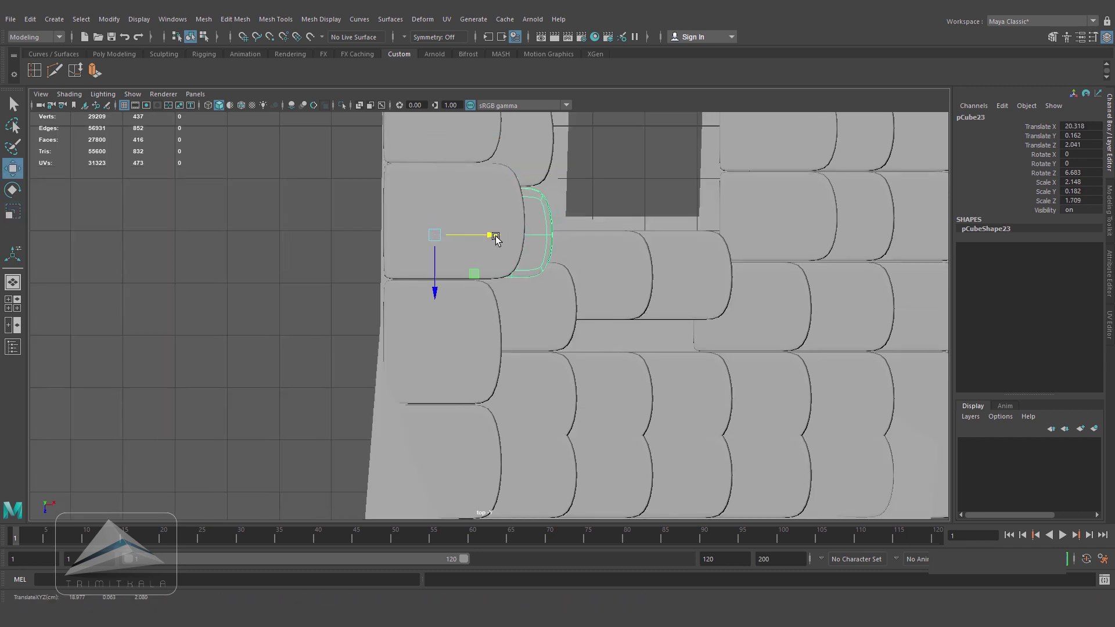
pyautogui.scroll(-5, 590, 319)
pyautogui.keyDown('alt'); pyautogui.moveTo(600, 282); pyautogui.dragTo(590, 319, button='middle'); pyautogui.keyUp('alt')
pyautogui.scroll(4, 590, 318)
pyautogui.click(523, 355)
pyautogui.moveTo(454, 410); pyautogui.dragTo(455, 415)
pyautogui.keyDown('alt'); pyautogui.moveTo(512, 372); pyautogui.dragTo(483, 245, button='middle'); pyautogui.keyUp('alt')
# - Narrow the second-column tile near the +Z corner to a Z scale of about 1.22, resize its corner neighbour and offset them along X and Z
pyautogui.click(503, 347)
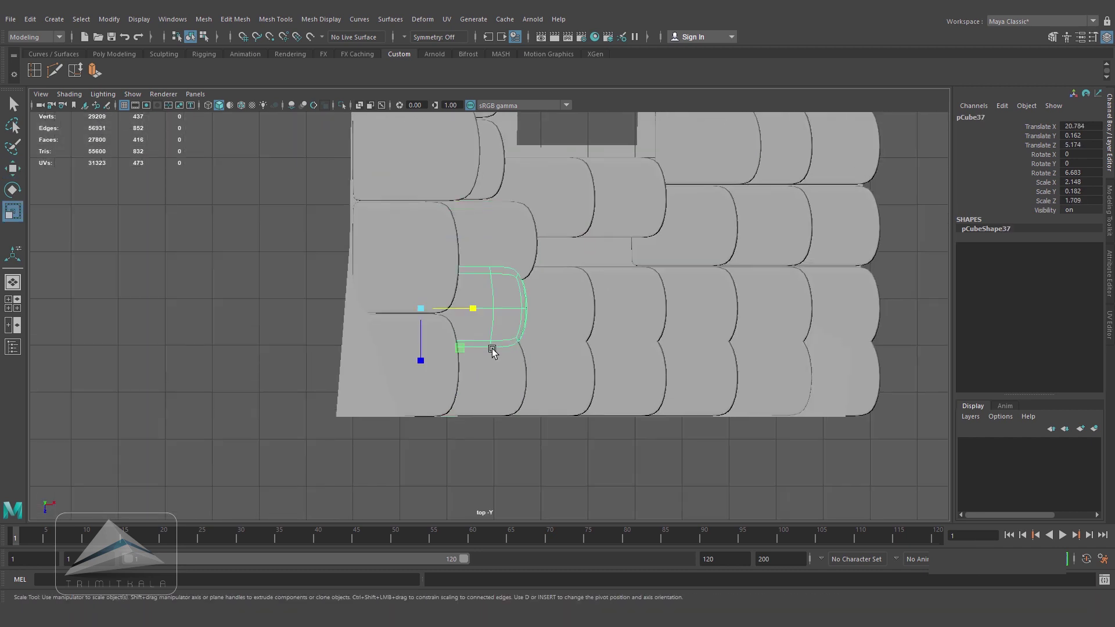
pyautogui.press('w')
pyautogui.moveTo(420, 364); pyautogui.dragTo(421, 367)
pyautogui.click(476, 392)
pyautogui.press('r')
pyautogui.moveTo(420, 429); pyautogui.dragTo(420, 435)
pyautogui.press('w')
pyautogui.moveTo(471, 327); pyautogui.dragTo(457, 328)
pyautogui.scroll(-3, 619, 402)
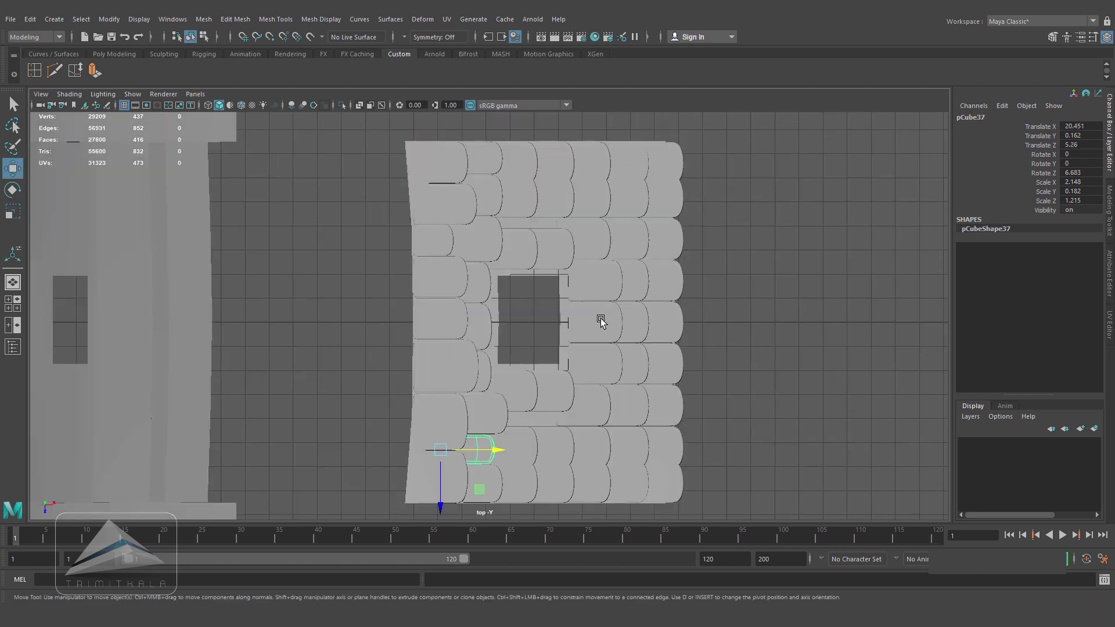
# - Widen the third-column tile near the -Z end to a Z scale of about 1.79 and shift it along X towards the upper edge
pyautogui.keyDown('alt'); pyautogui.moveTo(618, 368); pyautogui.dragTo(600, 459, button='middle'); pyautogui.keyUp('alt')
pyautogui.scroll(5, 558, 337)
pyautogui.click(521, 244)
pyautogui.moveTo(435, 314); pyautogui.dragTo(435, 328)
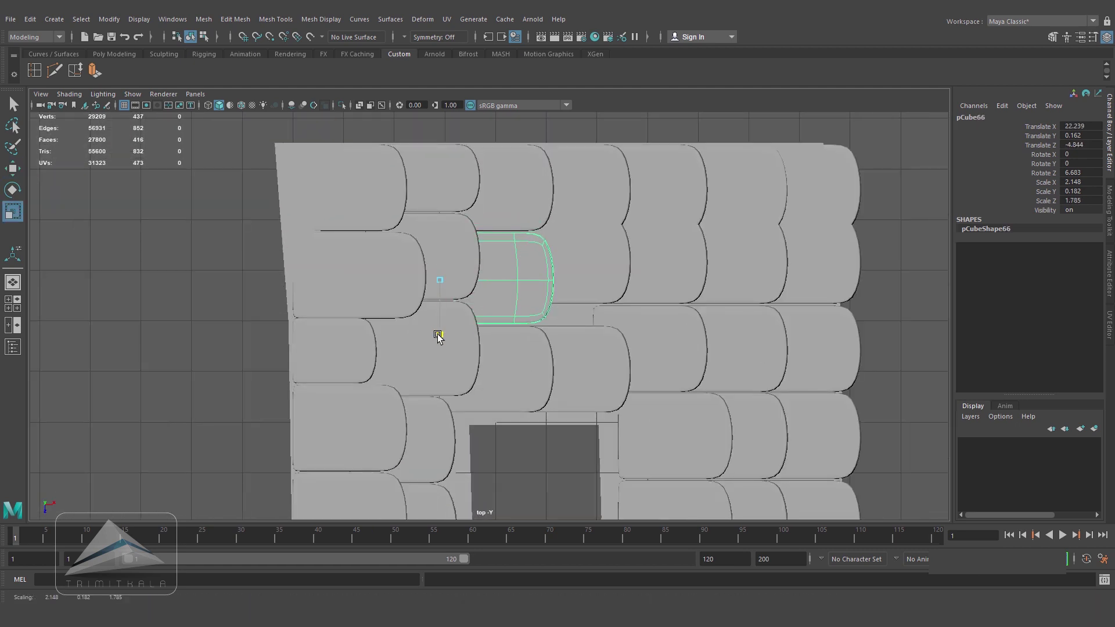
pyautogui.press('w')
pyautogui.moveTo(497, 287); pyautogui.dragTo(486, 287)
# - Narrow the tile bordering the opening's -Z side and offset it from the neighbouring tiles
pyautogui.scroll(-3, 612, 328)
pyautogui.keyDown('alt'); pyautogui.moveTo(650, 313); pyautogui.dragTo(642, 279, button='middle'); pyautogui.keyUp('alt')
pyautogui.scroll(4, 643, 279)
pyautogui.click(567, 313)
pyautogui.press('r')
pyautogui.moveTo(501, 376); pyautogui.dragTo(515, 357)
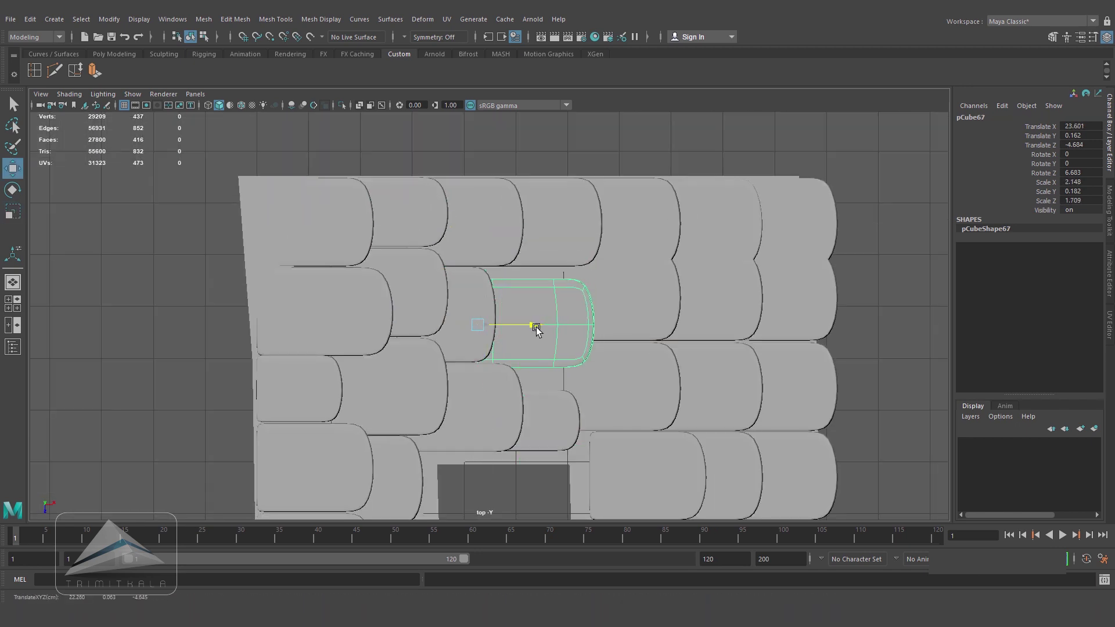
# - Narrow the fourth-column tile between the opening and the -Z edge, and move it along X and Z towards the opening
pyautogui.moveTo(536, 328); pyautogui.dragTo(529, 328)
pyautogui.press('r')
pyautogui.moveTo(470, 376); pyautogui.dragTo(469, 393)
pyautogui.press('w')
pyautogui.moveTo(470, 382); pyautogui.dragTo(454, 358)
pyautogui.press('w')
pyautogui.press('r')
# - Duplicate the fourth tile at the -Z edge, fit the copy beside it with a Z scale of about 1.53, and shift it towards the upper edge
pyautogui.click(554, 252)
pyautogui.press('r')
pyautogui.press('w')
pyautogui.moveTo(485, 276); pyautogui.dragTo(485, 347)
pyautogui.hotkey('ctrl', 'd')
pyautogui.press('r')
pyautogui.press('w')
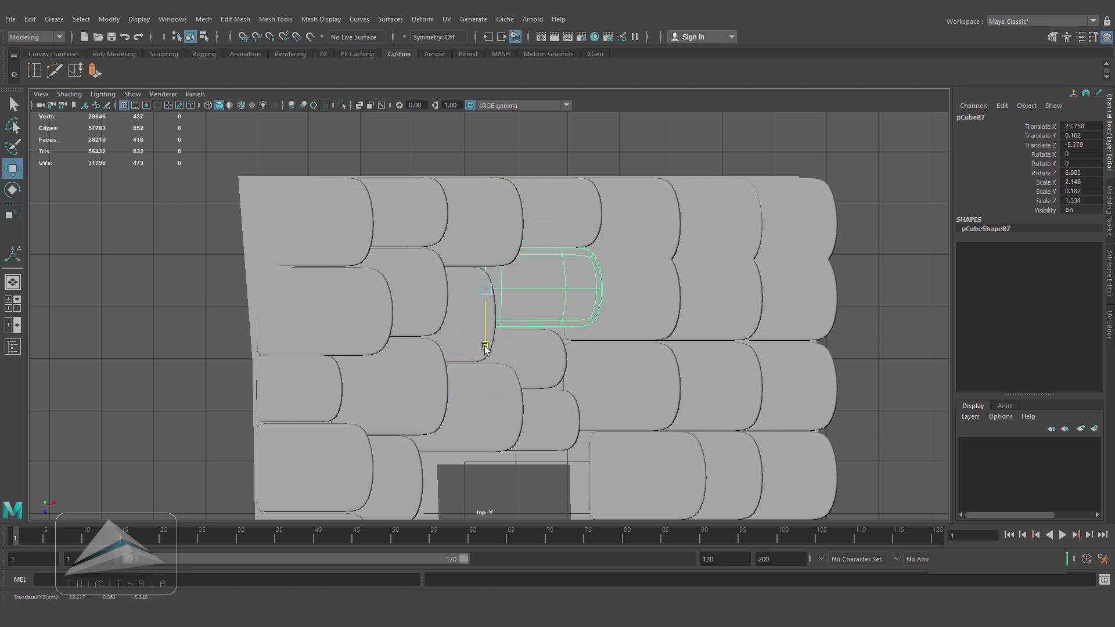
pyautogui.moveTo(542, 288); pyautogui.dragTo(524, 289)
pyautogui.scroll(-6, 551, 247)
# - Move a tile on the opening's +Z side along Z, duplicating and resizing it to fill the gap
pyautogui.click(551, 246)
pyautogui.scroll(6, 590, 361)
pyautogui.keyDown('alt'); pyautogui.moveTo(590, 361); pyautogui.dragTo(595, 257, button='middle'); pyautogui.keyUp('alt')
pyautogui.click(517, 314)
pyautogui.moveTo(440, 372); pyautogui.dragTo(440, 441)
pyautogui.hotkey('ctrl', 'd')
pyautogui.press('r')
pyautogui.moveTo(503, 286)
pyautogui.mouseDown()
pyautogui.moveTo(516, 286)
pyautogui.moveTo(514, 298)
pyautogui.mouseUp()
# - Narrow the tile next to the opening's +Z edge and shift it along Z and X towards the upper edge
pyautogui.scroll(-3, 540, 316)
pyautogui.click(539, 313)
pyautogui.keyDown('alt'); pyautogui.moveTo(693, 320); pyautogui.dragTo(664, 375, button='middle'); pyautogui.keyUp('alt')
pyautogui.click(523, 240)
pyautogui.press('r')
pyautogui.moveTo(455, 292); pyautogui.dragTo(454, 278)
pyautogui.press('w')
pyautogui.moveTo(454, 294); pyautogui.dragTo(454, 284)
pyautogui.moveTo(513, 231); pyautogui.dragTo(486, 231)
# - Resize and stagger the middle-column tiles on the +Z side, giving the added tile a Z scale of about 1.33
pyautogui.keyDown('alt'); pyautogui.moveTo(542, 372); pyautogui.dragTo(546, 314, button='middle'); pyautogui.keyUp('alt')
pyautogui.click(545, 315)
pyautogui.hotkey('ctrl', 'd')
pyautogui.moveTo(460, 352); pyautogui.dragTo(457, 328)
pyautogui.press('w')
pyautogui.click(537, 364)
pyautogui.press('r')
pyautogui.press('w')
pyautogui.moveTo(511, 293); pyautogui.dragTo(458, 288)
pyautogui.click(524, 245)
pyautogui.press('r')
pyautogui.moveTo(513, 235); pyautogui.dragTo(507, 235)
pyautogui.scroll(-4, 525, 371)
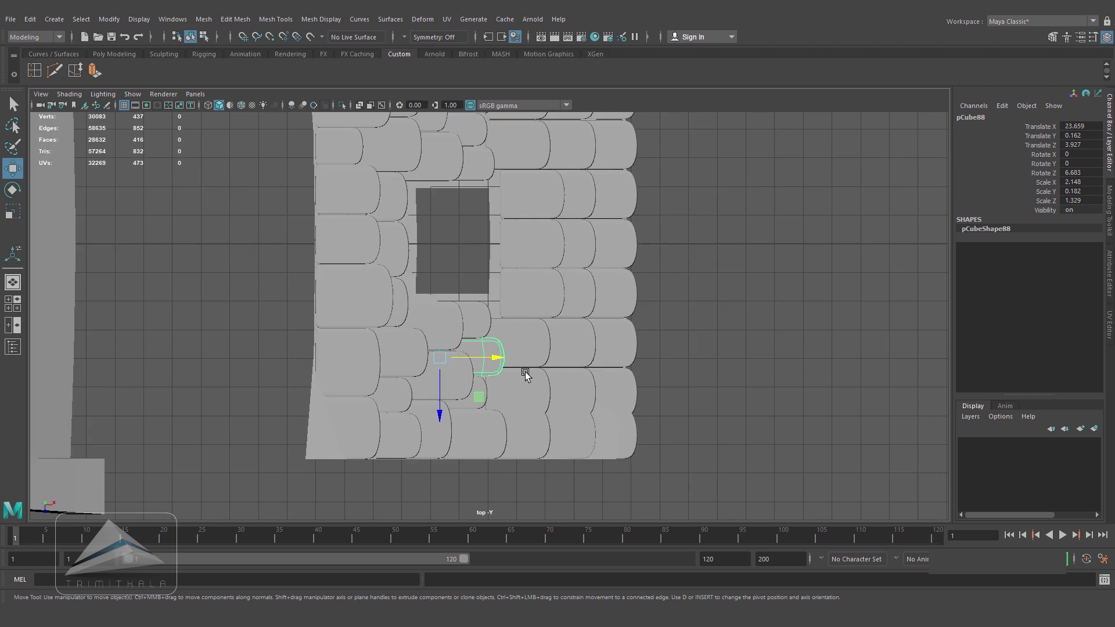
# - Narrow two neighbouring middle tiles on the opening's +Z side and shift them along X towards the upper edge
pyautogui.scroll(5, 525, 371)
pyautogui.click(575, 289)
pyautogui.moveTo(461, 376); pyautogui.dragTo(461, 345)
pyautogui.moveTo(520, 284); pyautogui.dragTo(496, 284)
pyautogui.keyDown('alt'); pyautogui.moveTo(543, 414); pyautogui.dragTo(546, 328, button='middle'); pyautogui.keyUp('alt')
pyautogui.click(546, 328)
pyautogui.moveTo(471, 376); pyautogui.dragTo(471, 358)
pyautogui.moveTo(521, 304); pyautogui.dragTo(499, 304)
# - Offset the fifth-column tile at the +Z edge and widen its inner neighbour to a Z scale of about 2.22
pyautogui.click(554, 398)
pyautogui.press('r')
pyautogui.press('w')
pyautogui.moveTo(471, 456)
pyautogui.mouseDown()
pyautogui.moveTo(471, 442)
pyautogui.moveTo(471, 467)
pyautogui.mouseUp()
pyautogui.click(544, 319)
pyautogui.press('r')
pyautogui.moveTo(450, 351); pyautogui.dragTo(451, 358)
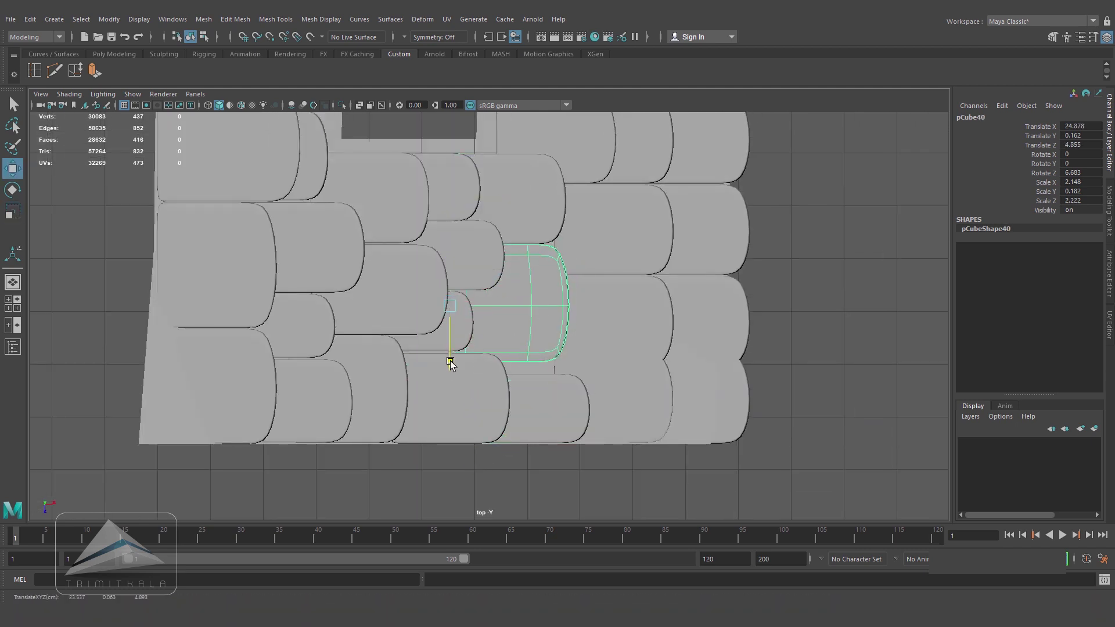
pyautogui.press('w')
pyautogui.scroll(-5, 579, 307)
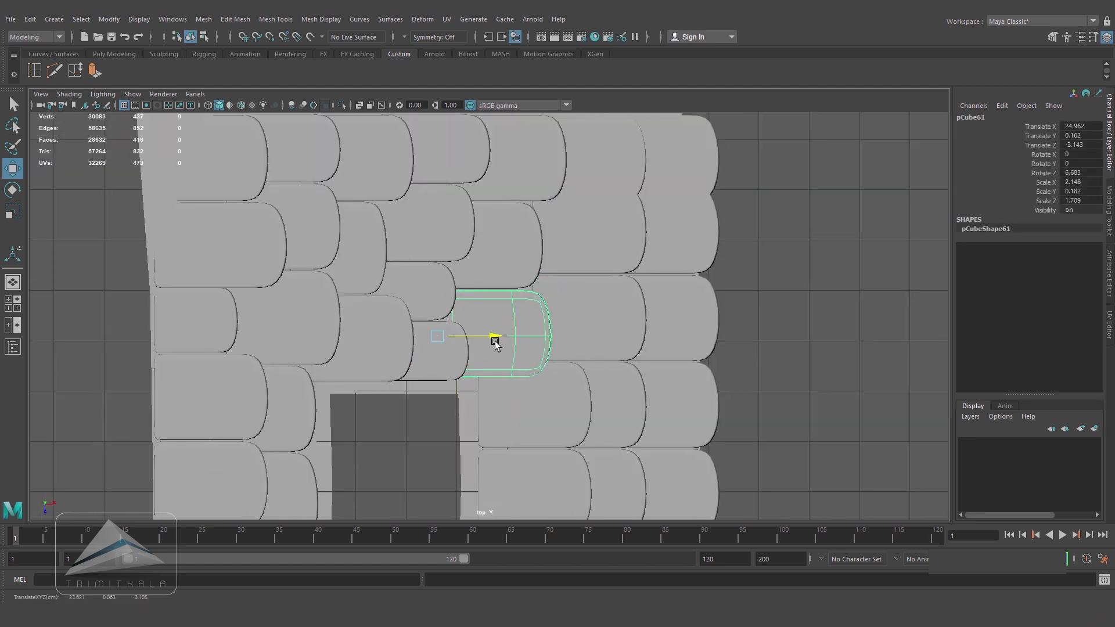
# - Reposition the tiles near the opening's lower corners to break up their alignment
pyautogui.moveTo(420, 388); pyautogui.dragTo(421, 390)
pyautogui.scroll(-2, 421, 390)
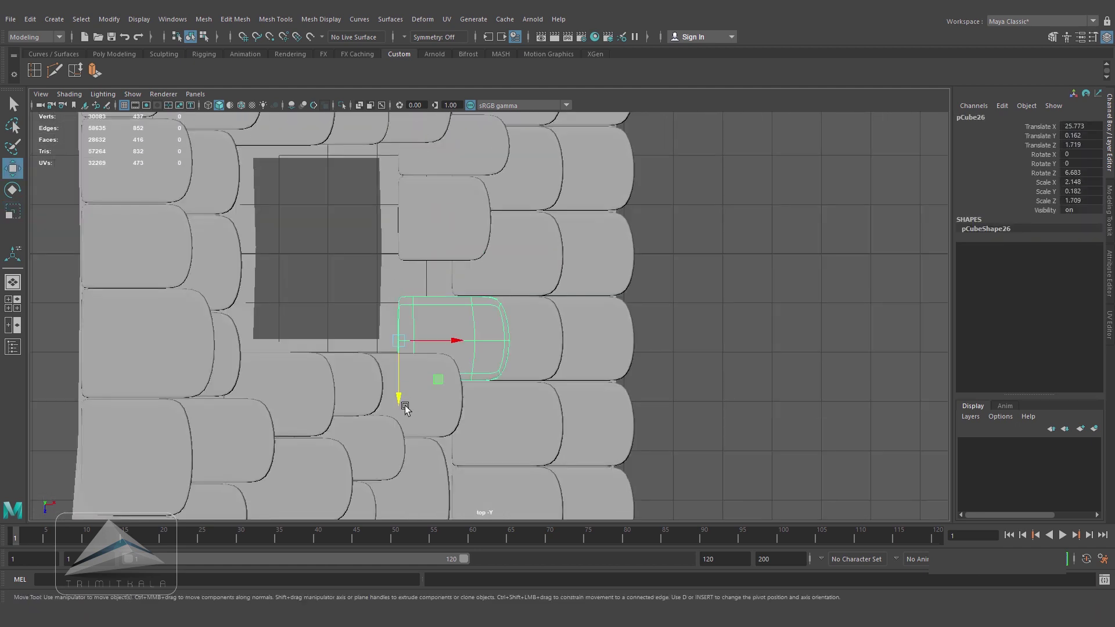
pyautogui.press('r')
# - Check the tiled panel in the perspective view and save the scene
pyautogui.press('space')
pyautogui.moveTo(471, 410); pyautogui.dragTo(470, 377)
pyautogui.keyDown('alt'); pyautogui.moveTo(471, 410); pyautogui.dragTo(513, 273); pyautogui.keyUp('alt')
pyautogui.scroll(-5, 525, 436)
pyautogui.press('space')
pyautogui.hotkey('ctrl', 's')
pyautogui.scroll(-4, 513, 275)
pyautogui.scroll(3, 514, 275)
# - Resize and shift two tiles along the panel's lower edge near the +Z end
pyautogui.keyDown('alt'); pyautogui.moveTo(620, 337); pyautogui.dragTo(664, 323, button='middle'); pyautogui.keyUp('alt')
pyautogui.keyDown('alt'); pyautogui.moveTo(642, 511); pyautogui.dragTo(528, 428, button='middle'); pyautogui.keyUp('alt')
pyautogui.scroll(-1, 527, 428)
pyautogui.click(518, 432)
pyautogui.press('w')
pyautogui.moveTo(514, 440); pyautogui.dragTo(448, 459)
pyautogui.click(509, 387)
pyautogui.press('r')
pyautogui.moveTo(488, 424); pyautogui.dragTo(479, 423)
# - Widen the next lower-edge tile on the +Z side to a Z scale of about 2.13 and pull its edge inward along X
pyautogui.keyDown('alt'); pyautogui.moveTo(482, 423); pyautogui.dragTo(490, 470, button='middle'); pyautogui.keyUp('alt')
pyautogui.click(522, 395)
pyautogui.press('w')
pyautogui.moveTo(433, 436); pyautogui.dragTo(437, 415)
pyautogui.press('r')
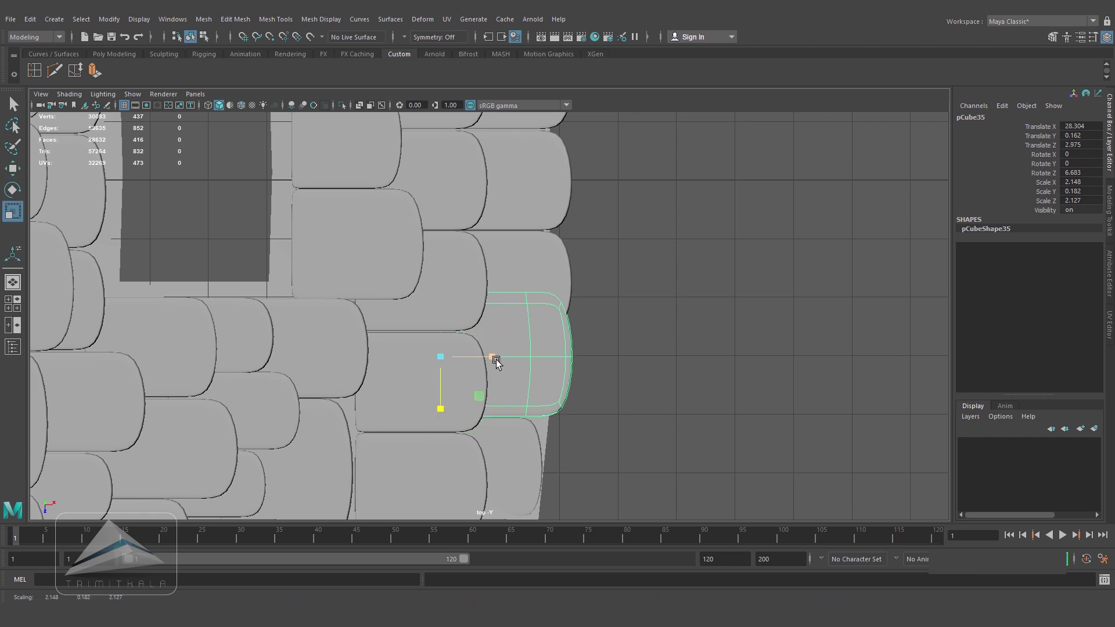
pyautogui.moveTo(493, 358); pyautogui.dragTo(485, 358)
pyautogui.scroll(-4, 535, 372)
# - Stagger the lower-edge tiles beside the opening by adjusting one along Z and pulling two inward along X
pyautogui.keyDown('alt'); pyautogui.moveTo(541, 370); pyautogui.dragTo(535, 423, button='middle'); pyautogui.keyUp('alt')
pyautogui.scroll(3, 536, 423)
pyautogui.click(516, 389)
pyautogui.moveTo(437, 429); pyautogui.dragTo(436, 409)
pyautogui.click(514, 355)
pyautogui.moveTo(498, 357); pyautogui.dragTo(486, 357)
pyautogui.click(507, 308)
pyautogui.moveTo(498, 290); pyautogui.dragTo(477, 290)
# - Shift the lower-edge tile near the opening's -Z end slightly toward -Z and pull it inward along X
pyautogui.scroll(-4, 575, 186)
pyautogui.keyDown('alt'); pyautogui.moveTo(580, 181); pyautogui.dragTo(528, 262, button='middle'); pyautogui.keyUp('alt')
pyautogui.scroll(4, 529, 263)
pyautogui.click(450, 351)
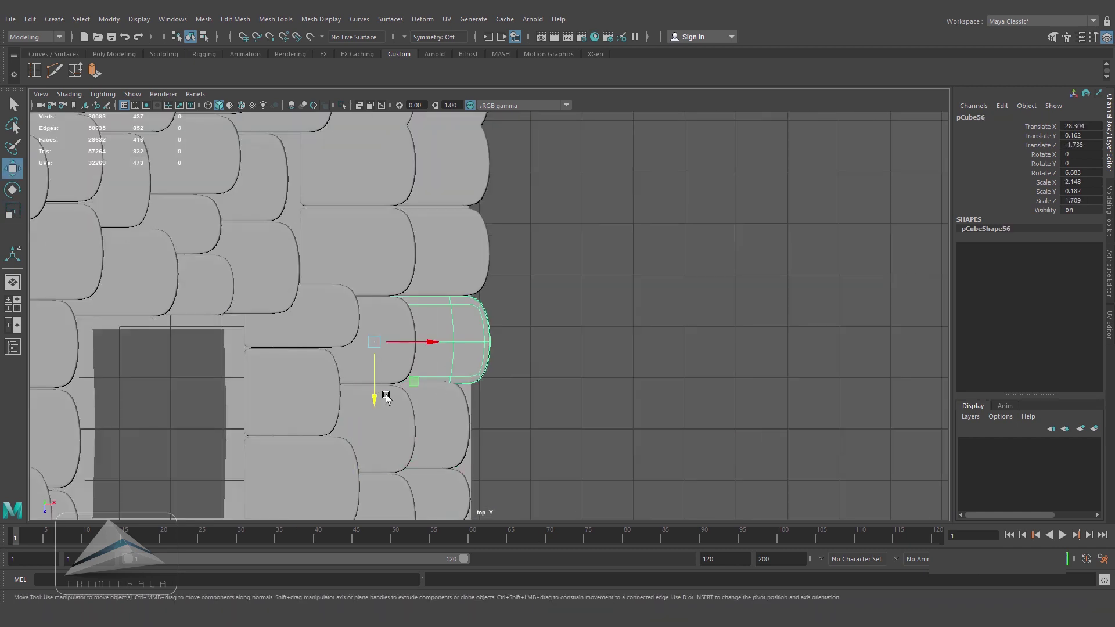
pyautogui.press('w')
pyautogui.moveTo(372, 400); pyautogui.dragTo(373, 382)
pyautogui.moveTo(444, 326); pyautogui.dragTo(423, 326)
# - Narrow the next lower-edge tile on the -Z side to a Z scale of about 1.37
pyautogui.keyDown('alt'); pyautogui.moveTo(495, 341); pyautogui.dragTo(547, 470, button='middle'); pyautogui.keyUp('alt')
pyautogui.click(511, 387)
pyautogui.press('r')
pyautogui.moveTo(425, 434); pyautogui.dragTo(425, 424)
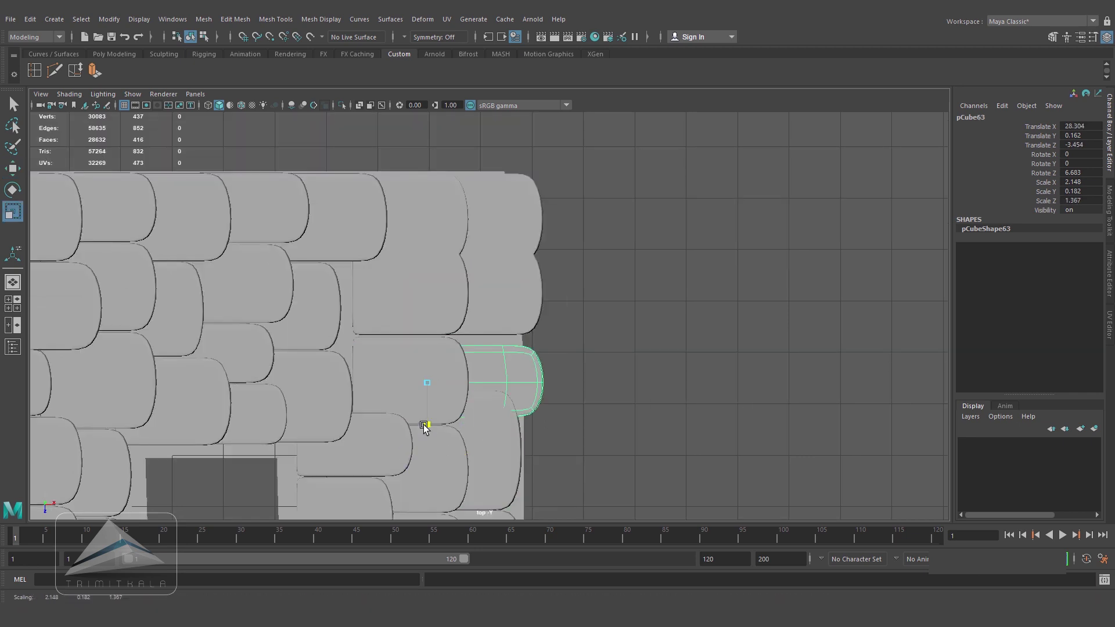
pyautogui.press('w')
# - Narrow the last tile before the -Z corner, then pull it and the corner tile inward along X
pyautogui.click(505, 307)
pyautogui.press('r')
pyautogui.moveTo(476, 360); pyautogui.dragTo(426, 335)
pyautogui.moveTo(478, 295); pyautogui.dragTo(465, 295)
pyautogui.click(511, 236)
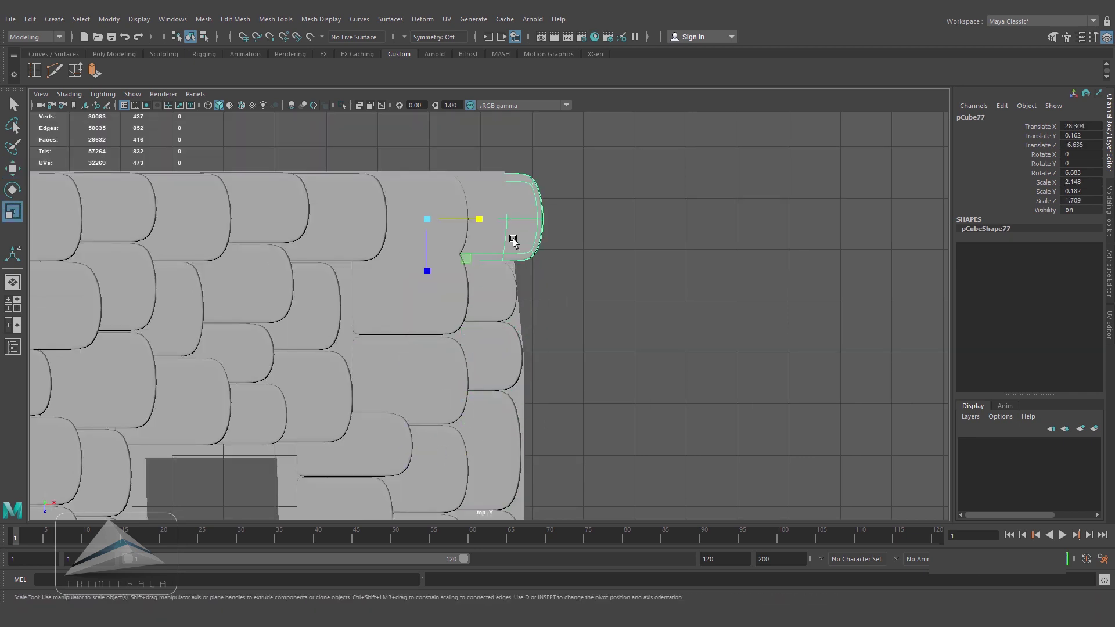
pyautogui.press('w')
pyautogui.moveTo(478, 220); pyautogui.dragTo(443, 220)
# - Pull tiles behind the lower edge near the +Z end inward along X and shift one slightly toward +Z
pyautogui.scroll(5, 566, 355)
pyautogui.click(456, 334)
pyautogui.press('r')
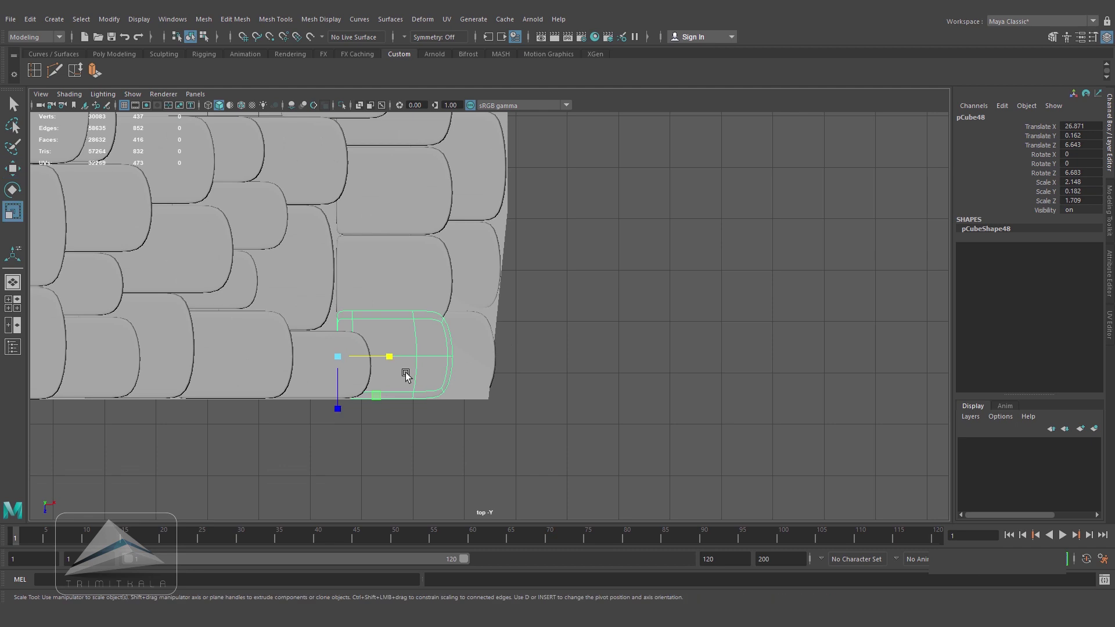
pyautogui.keyDown('alt'); pyautogui.moveTo(377, 325); pyautogui.dragTo(384, 369, button='middle'); pyautogui.keyUp('alt')
pyautogui.click(389, 343)
pyautogui.moveTo(402, 324); pyautogui.dragTo(349, 327)
pyautogui.scroll(3, 349, 328)
pyautogui.keyDown('alt'); pyautogui.moveTo(350, 328); pyautogui.dragTo(464, 271, button='middle'); pyautogui.keyUp('alt')
pyautogui.moveTo(388, 268); pyautogui.dragTo(380, 269)
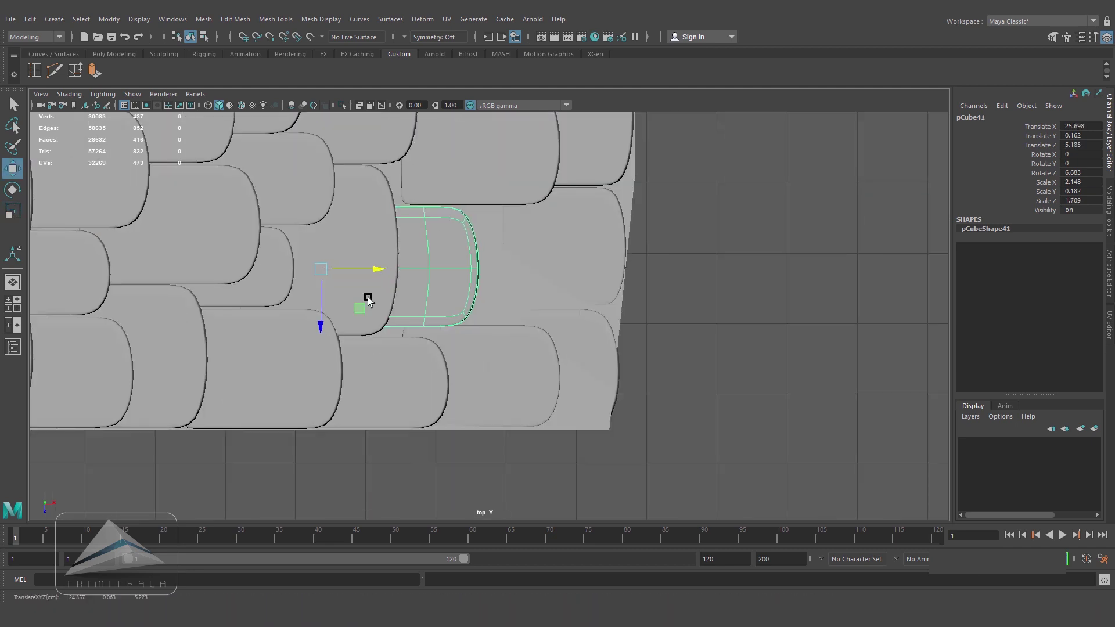
pyautogui.moveTo(319, 326); pyautogui.dragTo(319, 339)
# - Duplicate the shifted inner tile, place the copy at about Z 3.6, and check it in the perspective view
pyautogui.keyDown('alt'); pyautogui.moveTo(515, 278); pyautogui.dragTo(517, 377, button='middle'); pyautogui.keyUp('alt')
pyautogui.hotkey('ctrl', 'd')
pyautogui.moveTo(322, 439); pyautogui.dragTo(321, 316)
pyautogui.press('space')
pyautogui.keyDown('alt'); pyautogui.moveTo(527, 382); pyautogui.dragTo(582, 396); pyautogui.keyUp('alt')
pyautogui.press('space')
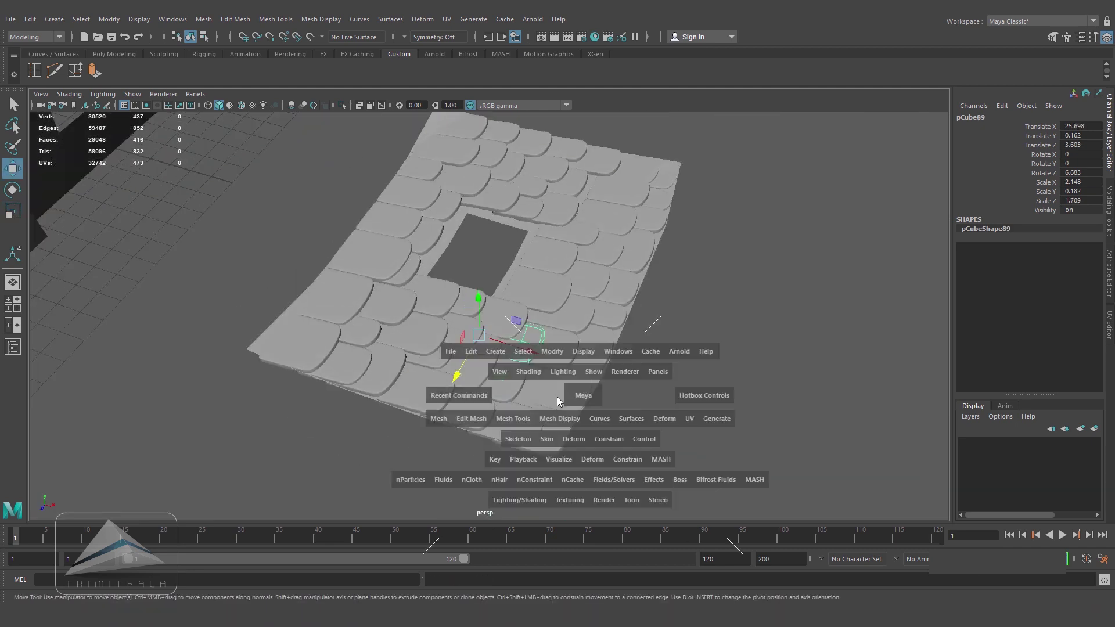
# - Move another inner tile slightly outward along X, duplicate it and place the copy farther along Z
pyautogui.click(523, 249)
pyautogui.moveTo(456, 245); pyautogui.dragTo(470, 245)
pyautogui.keyDown('alt'); pyautogui.moveTo(581, 324); pyautogui.dragTo(538, 242, button='middle'); pyautogui.keyUp('alt')
pyautogui.hotkey('ctrl', 'd')
pyautogui.moveTo(368, 221); pyautogui.dragTo(360, 345)
pyautogui.click(650, 325)
# - Nudge a tile in the perspective view, duplicate it and position the copy to cover a gap in the rows
pyautogui.press('space')
pyautogui.keyDown('alt'); pyautogui.moveTo(523, 372); pyautogui.dragTo(553, 381); pyautogui.keyUp('alt')
pyautogui.scroll(4, 494, 348)
pyautogui.keyDown('alt'); pyautogui.moveTo(348, 407); pyautogui.dragTo(418, 279, button='middle'); pyautogui.keyUp('alt')
pyautogui.click(398, 308)
pyautogui.press('w')
pyautogui.moveTo(327, 215); pyautogui.dragTo(318, 217)
pyautogui.keyDown('alt'); pyautogui.moveTo(465, 360); pyautogui.dragTo(493, 326); pyautogui.keyUp('alt')
pyautogui.hotkey('ctrl', 'd')
pyautogui.moveTo(328, 219); pyautogui.dragTo(383, 222)
pyautogui.moveTo(446, 254); pyautogui.dragTo(449, 268)
pyautogui.keyDown('alt'); pyautogui.moveTo(490, 294); pyautogui.dragTo(459, 360); pyautogui.keyUp('alt')
pyautogui.press('r')
pyautogui.keyDown('alt'); pyautogui.moveTo(523, 372); pyautogui.dragTo(552, 273); pyautogui.keyUp('alt')
pyautogui.click(639, 372)
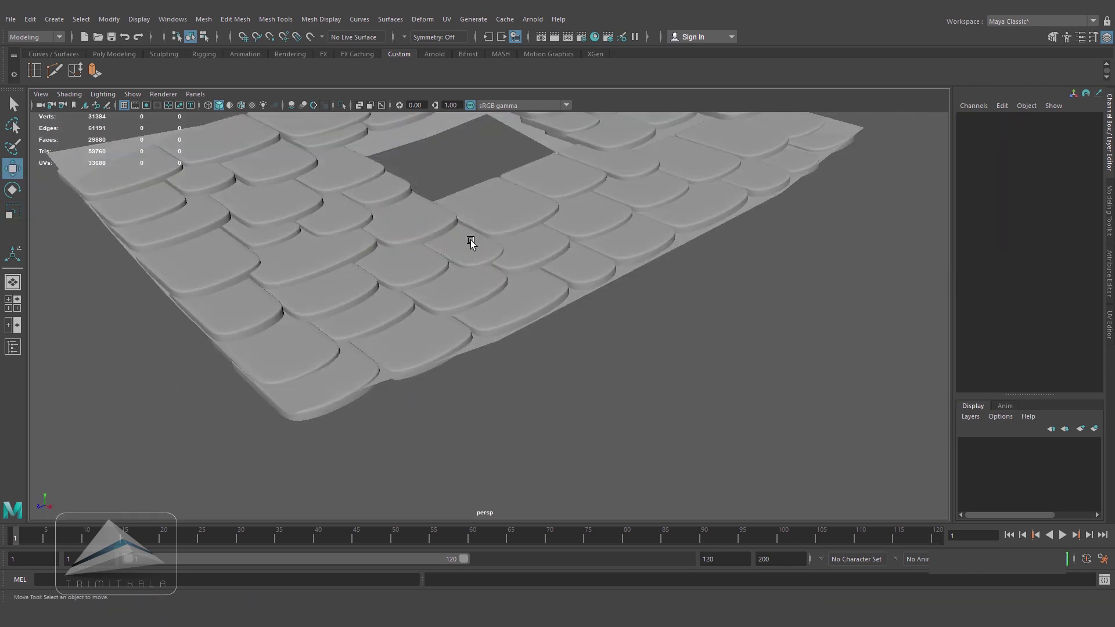
# - Rotate a tile below the opening slightly so it sits against its neighbours
pyautogui.scroll(4, 493, 266)
pyautogui.click(467, 244)
pyautogui.press('e')
pyautogui.moveTo(408, 209); pyautogui.dragTo(412, 216)
pyautogui.click(629, 373)
# - Scale another tile below the opening slightly smaller to refine its fit in the row
pyautogui.press('space')
pyautogui.keyDown('alt'); pyautogui.moveTo(535, 273); pyautogui.dragTo(448, 304, button='middle'); pyautogui.keyUp('alt')
pyautogui.press('space')
pyautogui.scroll(4, 545, 336)
pyautogui.keyDown('alt'); pyautogui.moveTo(438, 289); pyautogui.dragTo(566, 340); pyautogui.keyUp('alt')
pyautogui.click(464, 247)
pyautogui.press('r')
pyautogui.moveTo(465, 236); pyautogui.dragTo(456, 239)
pyautogui.click(508, 332)
# - Shift a further tile slightly and adjust its scale to fit between its neighbours
pyautogui.scroll(-3, 513, 349)
pyautogui.keyDown('alt'); pyautogui.moveTo(513, 348); pyautogui.dragTo(494, 442, button='middle'); pyautogui.keyUp('alt')
pyautogui.click(459, 195)
pyautogui.keyDown('alt'); pyautogui.moveTo(540, 246); pyautogui.dragTo(561, 255); pyautogui.keyUp('alt')
pyautogui.press('w')
pyautogui.keyDown('alt'); pyautogui.moveTo(456, 299); pyautogui.dragTo(436, 279); pyautogui.keyUp('alt')
pyautogui.moveTo(420, 270); pyautogui.dragTo(418, 263)
pyautogui.scroll(-2, 430, 279)
pyautogui.press('r')
pyautogui.moveTo(430, 285)
pyautogui.mouseDown()
pyautogui.moveTo(427, 274)
pyautogui.moveTo(433, 285)
pyautogui.mouseUp()
# - Move an adjacent tile slightly to tighten its overlap with the surrounding rows
pyautogui.scroll(2, 598, 348)
pyautogui.keyDown('alt'); pyautogui.moveTo(615, 383); pyautogui.dragTo(634, 346, button='middle'); pyautogui.keyUp('alt')
pyautogui.click(500, 249)
pyautogui.press('w')
pyautogui.moveTo(453, 314); pyautogui.dragTo(455, 323)
pyautogui.press('w')
# - Fine-tune the size along Z of tiles in the row between the opening and the lower edge
pyautogui.keyDown('alt'); pyautogui.moveTo(511, 342); pyautogui.dragTo(467, 274, button='middle'); pyautogui.keyUp('alt')
pyautogui.click(502, 276)
pyautogui.press('r')
pyautogui.press('w')
pyautogui.click(453, 276)
pyautogui.press('r')
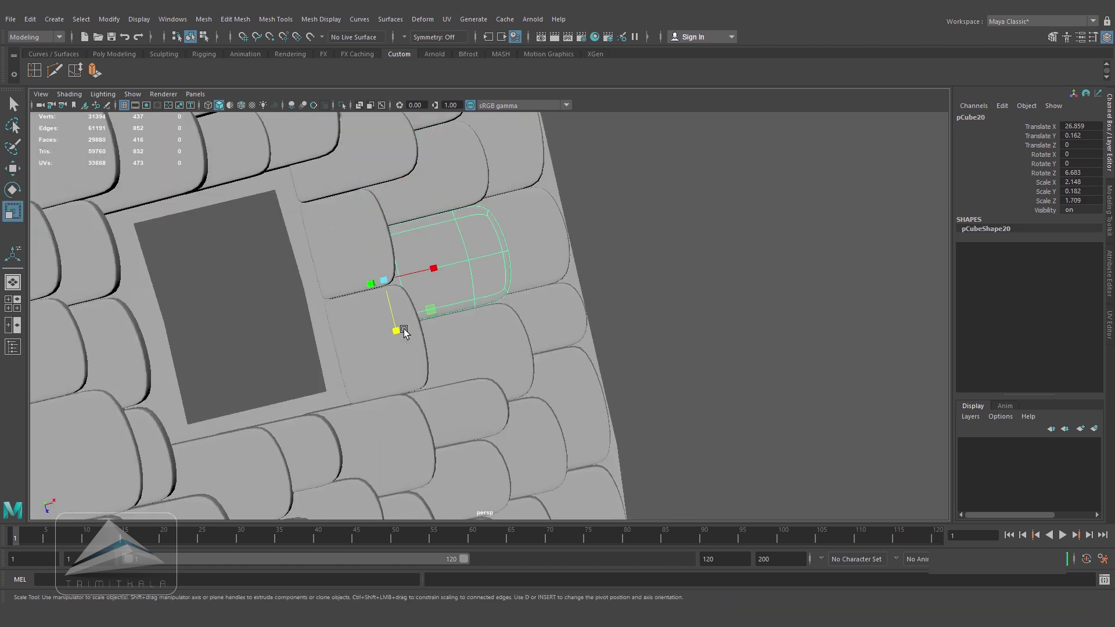
pyautogui.click(507, 368)
pyautogui.moveTo(419, 419); pyautogui.dragTo(418, 416)
pyautogui.scroll(-4, 576, 297)
pyautogui.click(576, 298)
pyautogui.scroll(3, 522, 174)
# - Nudge a tile on the opening's -Z side, duplicate it and place the copy farther along the row
pyautogui.keyDown('alt'); pyautogui.moveTo(506, 139); pyautogui.dragTo(536, 281, button='middle'); pyautogui.keyUp('alt')
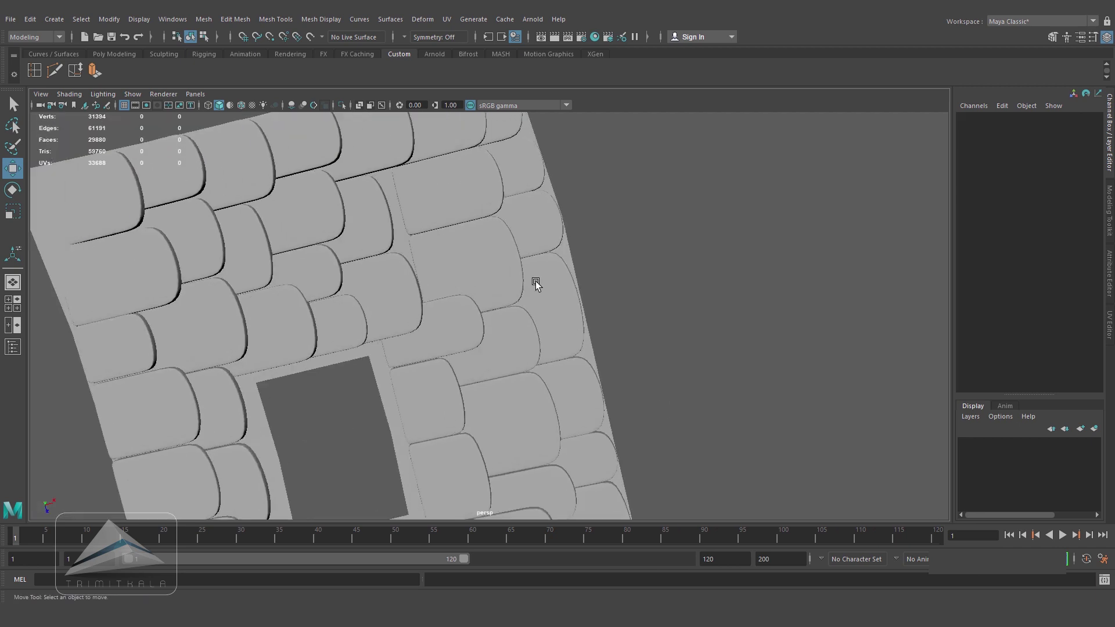
pyautogui.click(483, 229)
pyautogui.moveTo(463, 219); pyautogui.dragTo(461, 219)
pyautogui.hotkey('ctrl', 'd')
pyautogui.moveTo(372, 297); pyautogui.dragTo(391, 366)
pyautogui.scroll(-3, 561, 316)
pyautogui.click(561, 316)
pyautogui.keyDown('alt'); pyautogui.moveTo(561, 316); pyautogui.dragTo(496, 318); pyautogui.keyUp('alt')
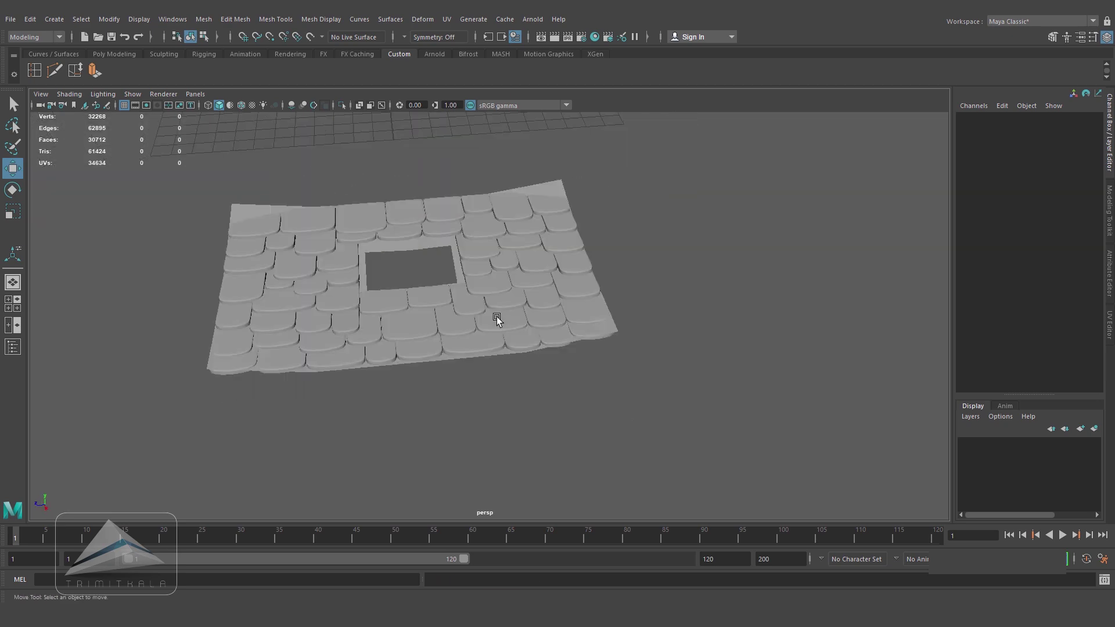
# - Apply a lattice deformer to all roof tiles with 6 S, 2 T and 6 U divisions
pyautogui.moveTo(665, 432); pyautogui.dragTo(665, 433)
pyautogui.keyDown('alt'); pyautogui.moveTo(607, 268); pyautogui.dragTo(639, 302); pyautogui.keyUp('alt')
pyautogui.click(276, 19)
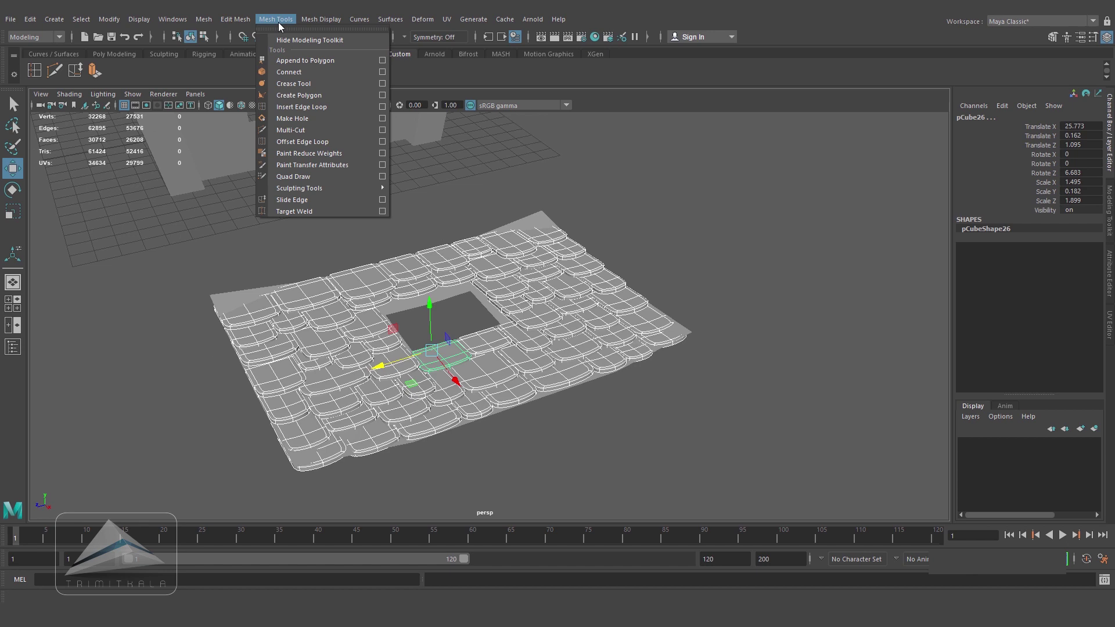
pyautogui.moveTo(329, 23)
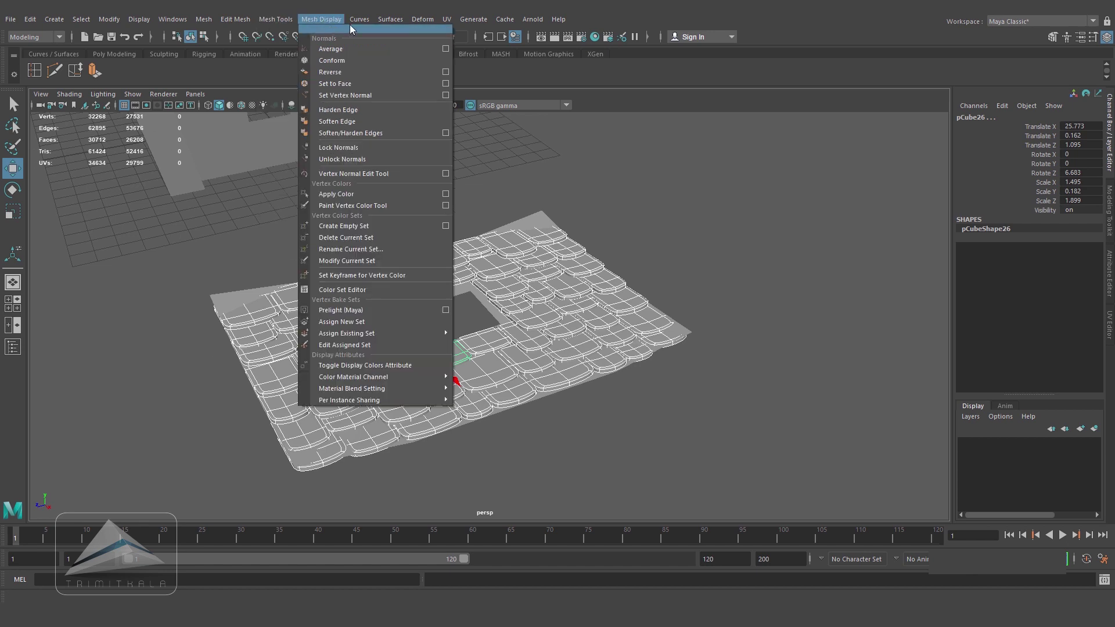
pyautogui.moveTo(423, 21)
pyautogui.click(514, 107)
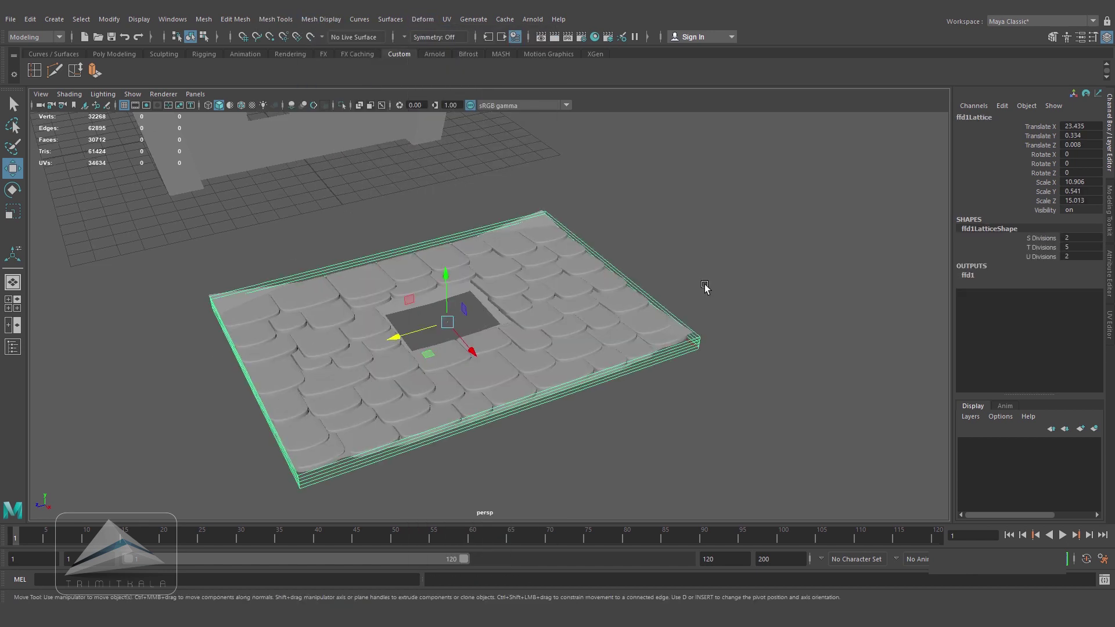
pyautogui.keyDown('alt'); pyautogui.moveTo(705, 287); pyautogui.dragTo(707, 280, button='middle'); pyautogui.keyUp('alt')
pyautogui.write('2')
pyautogui.press('Return')
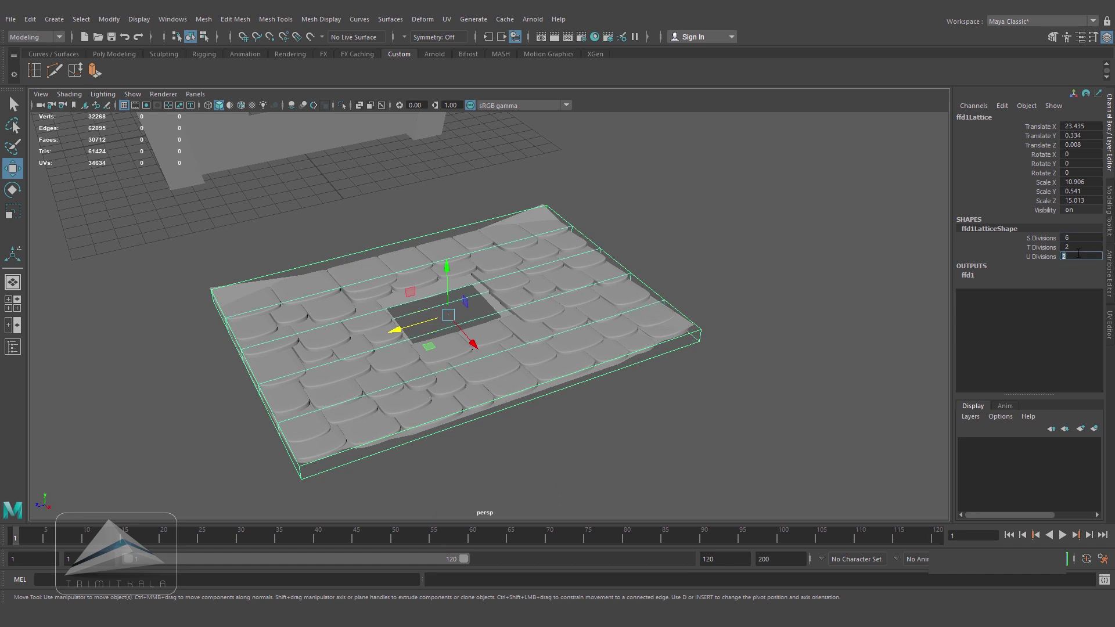
# - Switch to editing lattice points and raise the points at the lattice's lower -Z corner
pyautogui.moveTo(678, 342); pyautogui.dragTo(705, 297, button='right')
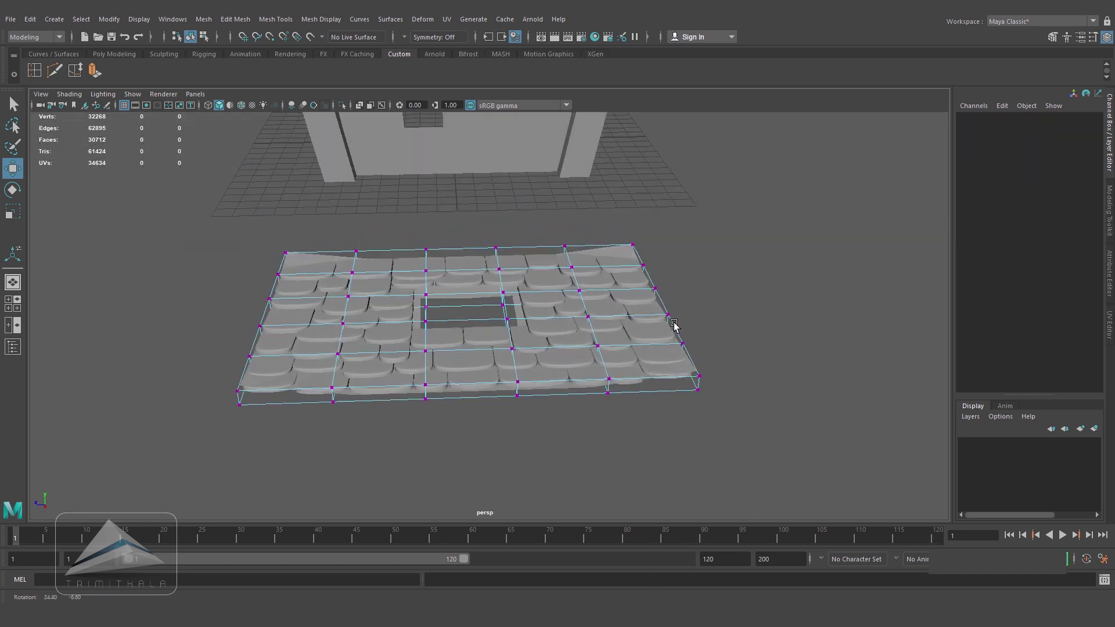
pyautogui.scroll(5, 602, 313)
pyautogui.moveTo(684, 300); pyautogui.dragTo(733, 356)
pyautogui.keyDown('alt'); pyautogui.moveTo(733, 355); pyautogui.dragTo(719, 322); pyautogui.keyUp('alt')
pyautogui.scroll(2, 732, 326)
pyautogui.moveTo(795, 265); pyautogui.dragTo(787, 242)
# - Offset several lattice point pairs along the lower edge slightly up or down to make it wavy
pyautogui.moveTo(501, 274); pyautogui.dragTo(564, 352)
pyautogui.moveTo(542, 233); pyautogui.dragTo(542, 227)
pyautogui.keyDown('alt'); pyautogui.moveTo(257, 305); pyautogui.dragTo(386, 316, button='middle'); pyautogui.keyUp('alt')
pyautogui.moveTo(442, 238); pyautogui.dragTo(441, 244)
pyautogui.moveTo(656, 296); pyautogui.dragTo(700, 362)
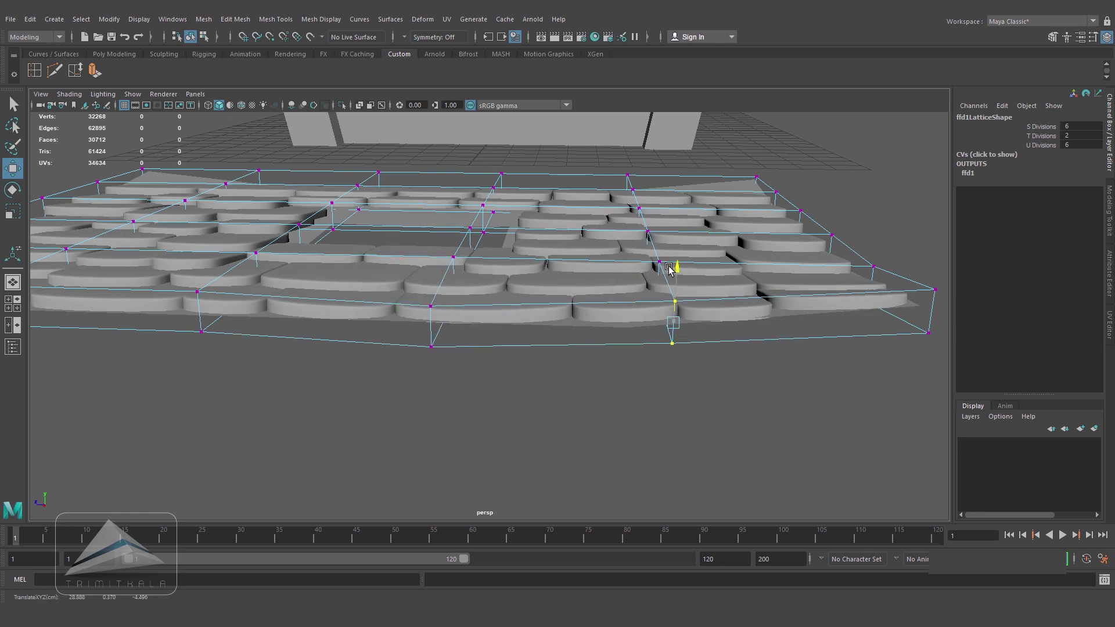
# - Raise the pair of lattice points at the lower +Z corner
pyautogui.scroll(-4, 669, 269)
pyautogui.keyDown('alt'); pyautogui.moveTo(580, 356); pyautogui.dragTo(777, 393, button='middle'); pyautogui.keyUp('alt')
pyautogui.scroll(4, 777, 393)
pyautogui.click(430, 314)
pyautogui.moveTo(194, 408); pyautogui.dragTo(216, 279)
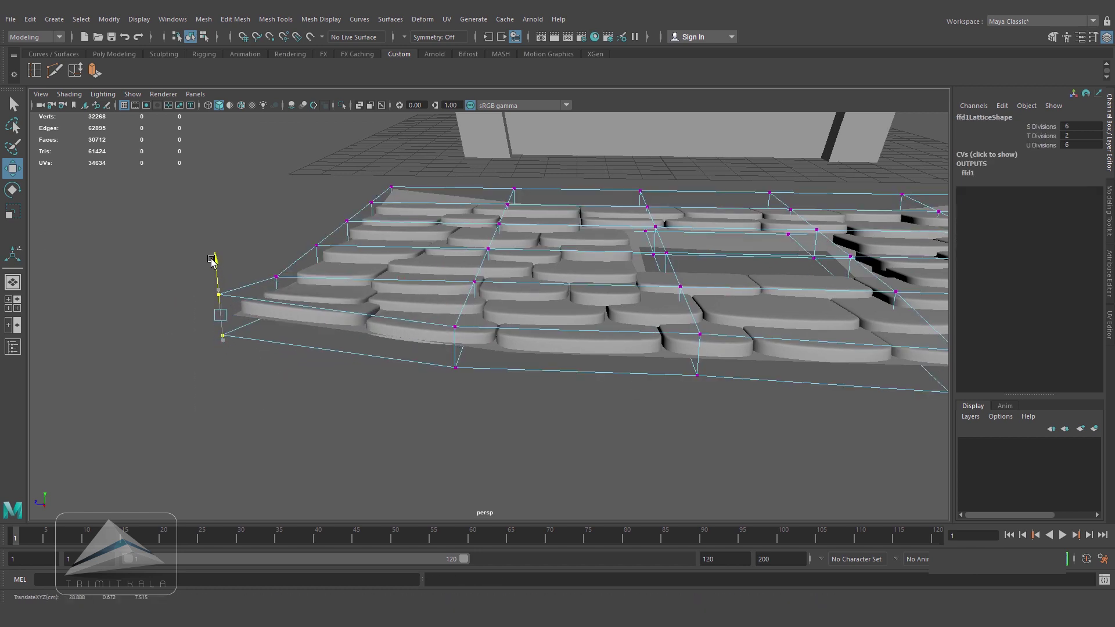
# - Raise the two lower-edge lattice point pairs next to the +Z corner slightly
pyautogui.moveTo(421, 308); pyautogui.dragTo(483, 392)
pyautogui.moveTo(456, 283); pyautogui.dragTo(460, 271)
pyautogui.moveTo(668, 314); pyautogui.dragTo(723, 393)
pyautogui.moveTo(703, 306); pyautogui.dragTo(703, 301)
# - Raise further groups of lattice points around the panel to make the tiled surface uneven
pyautogui.keyDown('alt'); pyautogui.moveTo(371, 372); pyautogui.dragTo(607, 381); pyautogui.keyUp('alt')
pyautogui.scroll(-5, 535, 422)
pyautogui.moveTo(412, 341); pyautogui.dragTo(454, 416)
pyautogui.moveTo(421, 291); pyautogui.dragTo(421, 283)
pyautogui.keyDown('alt'); pyautogui.moveTo(377, 413); pyautogui.dragTo(456, 409); pyautogui.keyUp('alt')
pyautogui.moveTo(501, 299); pyautogui.dragTo(540, 364)
pyautogui.moveTo(518, 275); pyautogui.dragTo(518, 269)
pyautogui.keyDown('alt'); pyautogui.moveTo(388, 396); pyautogui.dragTo(487, 412); pyautogui.keyUp('alt')
pyautogui.moveTo(497, 314); pyautogui.dragTo(538, 383)
pyautogui.moveTo(518, 298); pyautogui.dragTo(518, 289)
pyautogui.moveTo(372, 389); pyautogui.dragTo(373, 358)
# - Select the lattice points around the window opening and inspect the warped panel in wireframe and shaded display
pyautogui.moveTo(394, 341); pyautogui.dragTo(488, 370)
pyautogui.keyDown('alt'); pyautogui.moveTo(553, 402); pyautogui.dragTo(409, 414); pyautogui.keyUp('alt')
pyautogui.press('4')
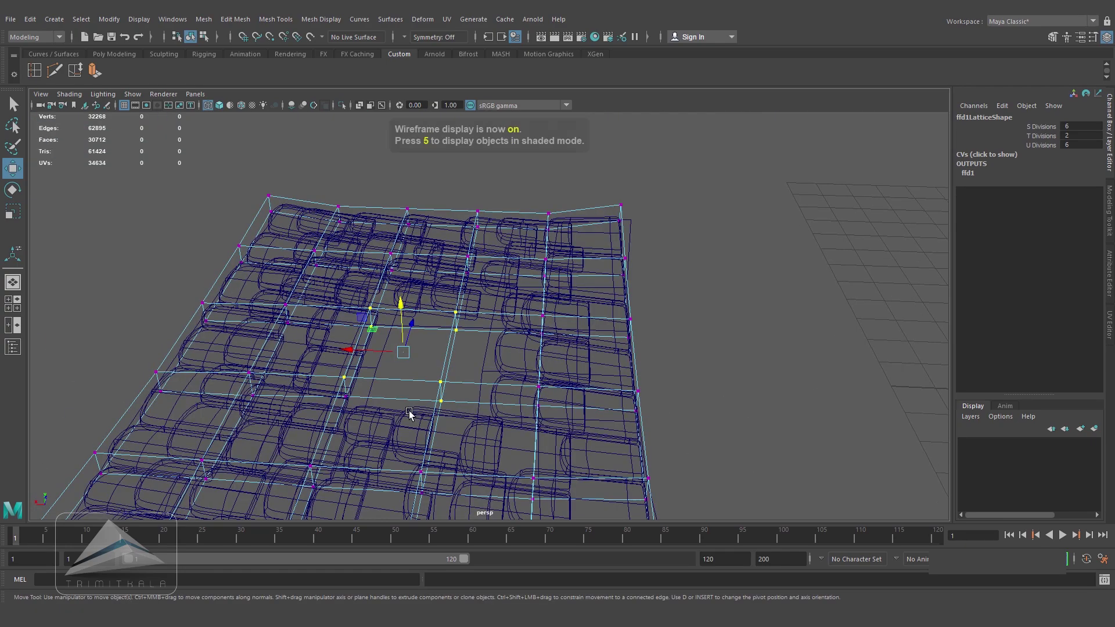
pyautogui.press('5')
pyautogui.keyDown('alt'); pyautogui.moveTo(473, 428); pyautogui.dragTo(350, 311); pyautogui.keyUp('alt')
pyautogui.keyDown('alt'); pyautogui.moveTo(380, 413); pyautogui.dragTo(592, 433); pyautogui.keyUp('alt')
# - Select the roof panel with all its tiles, delete their construction history to bake the lattice deformation, and save the scene
pyautogui.moveTo(792, 331); pyautogui.dragTo(849, 314, button='right')
pyautogui.keyDown('alt'); pyautogui.moveTo(767, 473); pyautogui.dragTo(664, 312); pyautogui.keyUp('alt')
pyautogui.click(664, 313)
pyautogui.keyDown('alt'); pyautogui.moveTo(664, 312); pyautogui.dragTo(353, 263, button='right'); pyautogui.keyUp('alt')
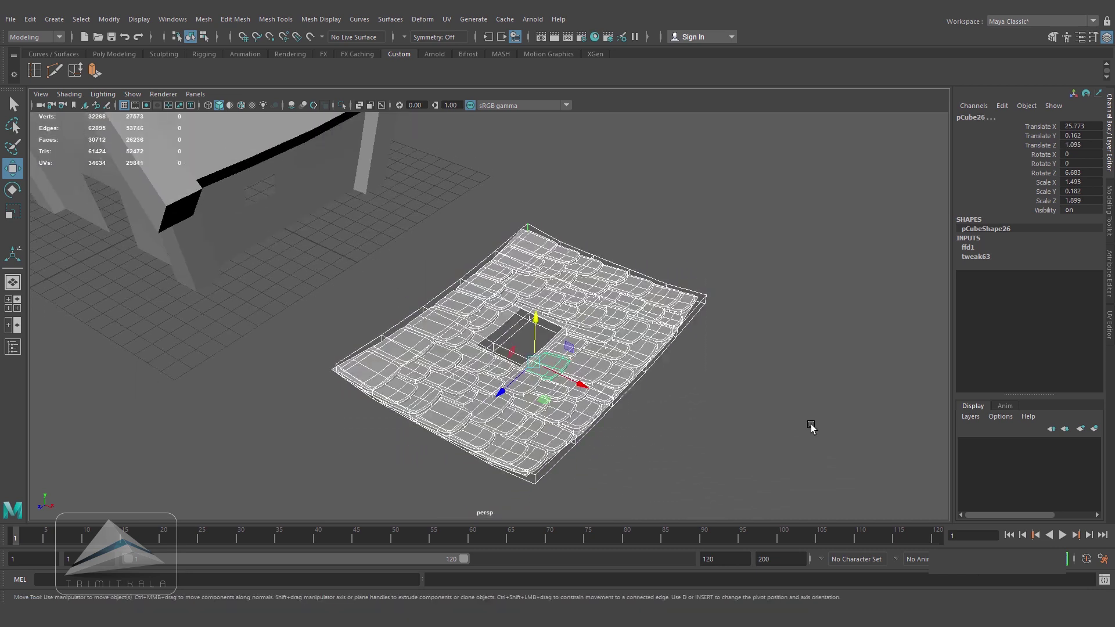
pyautogui.click(30, 19)
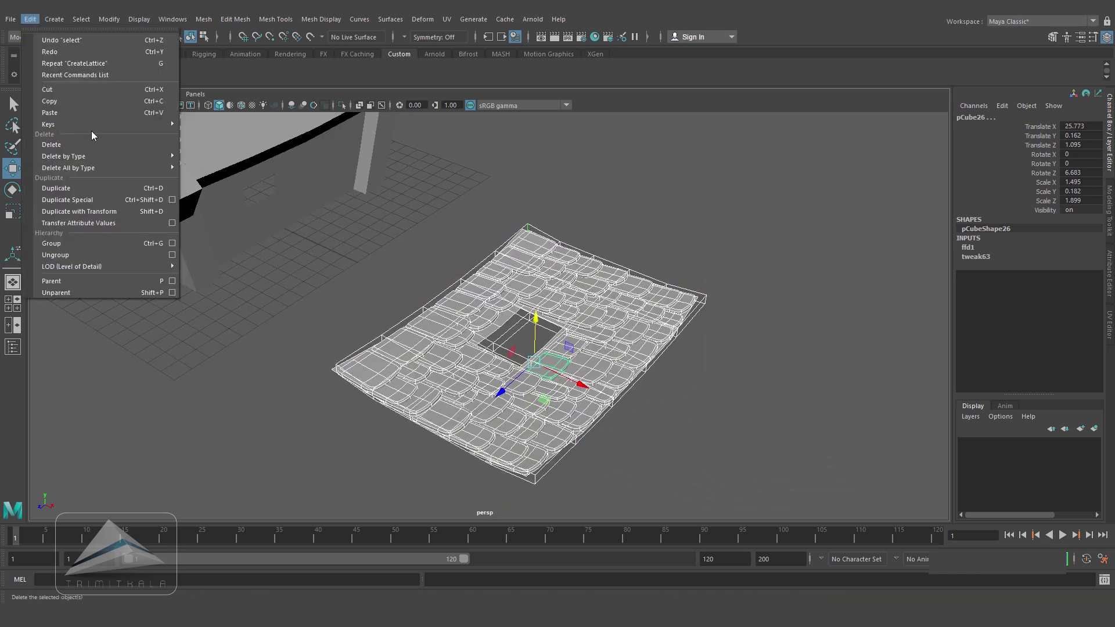
pyautogui.moveTo(132, 162)
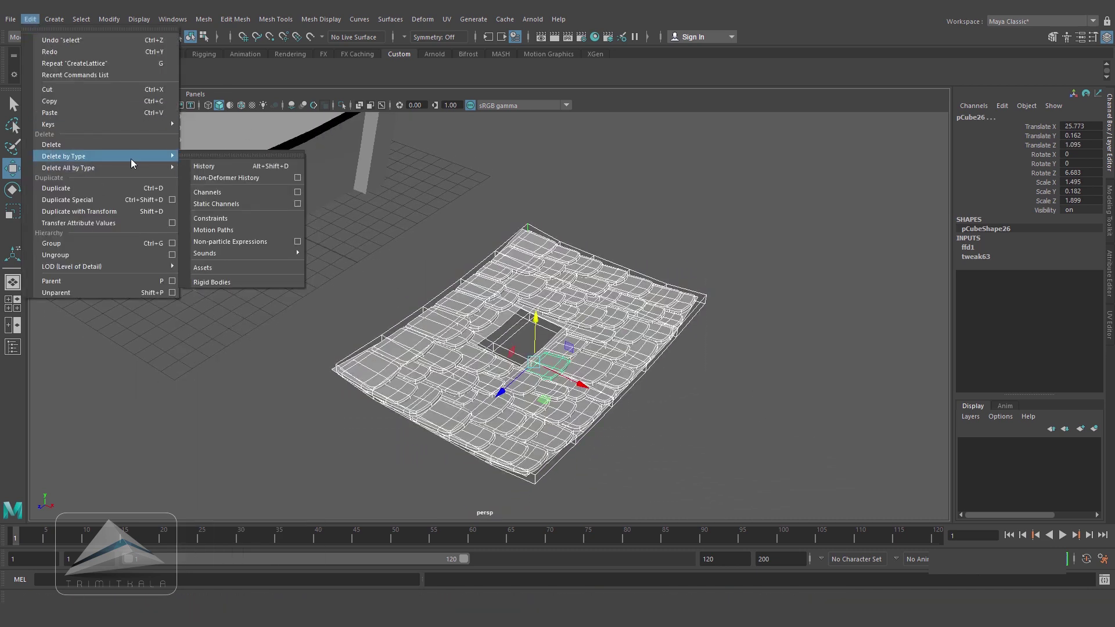
pyautogui.click(212, 169)
pyautogui.click(735, 409)
pyautogui.keyDown('alt'); pyautogui.moveTo(735, 409); pyautogui.dragTo(639, 388); pyautogui.keyUp('alt')
pyautogui.keyDown('alt'); pyautogui.moveTo(639, 388); pyautogui.dragTo(715, 365, button='right'); pyautogui.keyUp('alt')
pyautogui.keyDown('alt'); pyautogui.moveTo(714, 366); pyautogui.dragTo(685, 313, button='middle'); pyautogui.keyUp('alt')
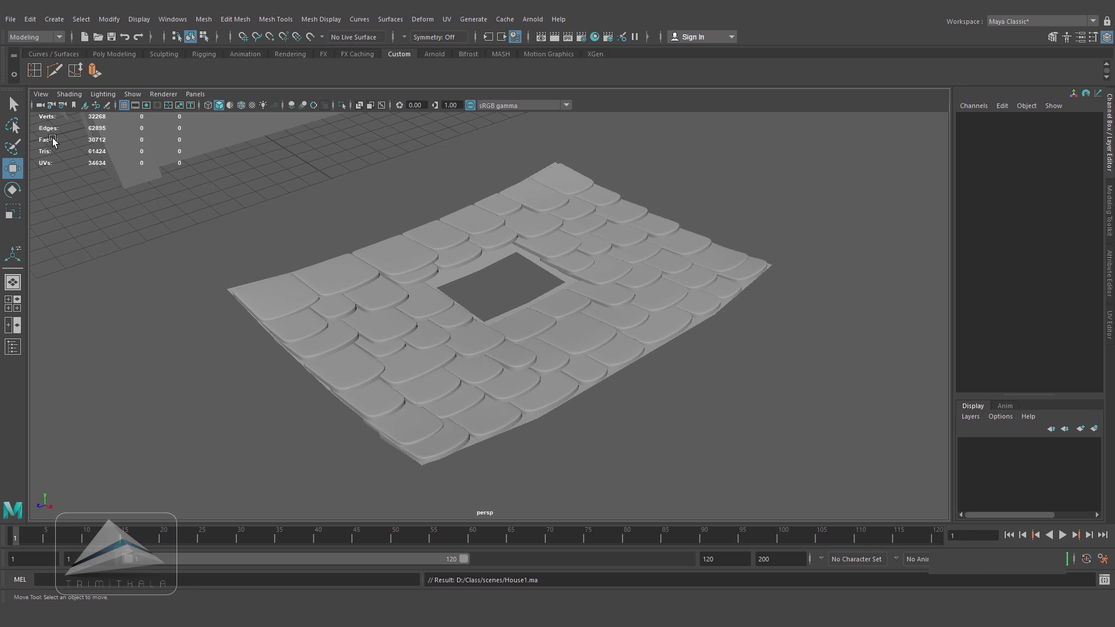
# - Create a polygon cube and move it along X to about 21.4, at the -X edge of the panel's window opening
pyautogui.click(54, 19)
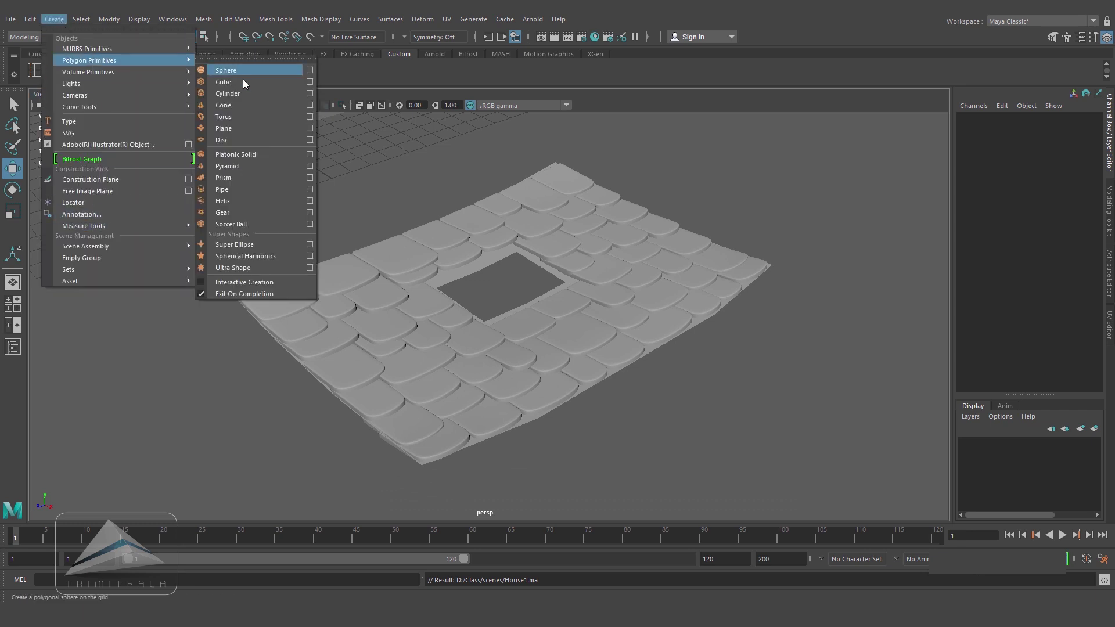
pyautogui.click(241, 81)
pyautogui.keyDown('alt'); pyautogui.moveTo(615, 334); pyautogui.dragTo(609, 366); pyautogui.keyUp('alt')
pyautogui.keyDown('alt'); pyautogui.moveTo(610, 366); pyautogui.dragTo(500, 325, button='right'); pyautogui.keyUp('alt')
pyautogui.moveTo(411, 219); pyautogui.dragTo(524, 331)
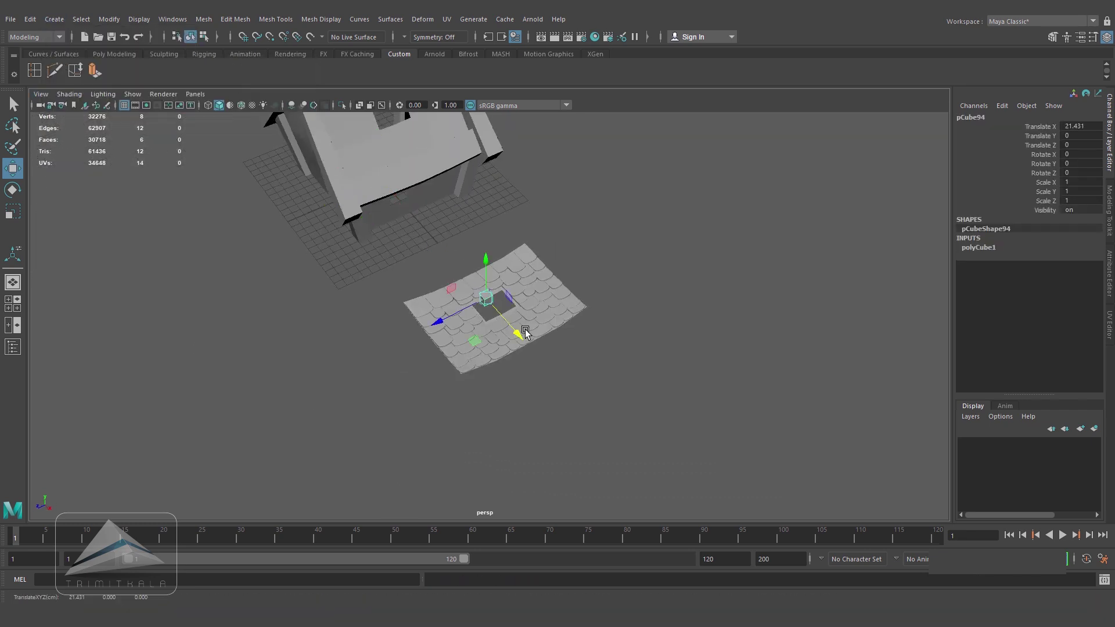
pyautogui.keyDown('alt'); pyautogui.moveTo(551, 340); pyautogui.dragTo(712, 374, button='right'); pyautogui.keyUp('alt')
# - Narrow the cube to an X scale of about 0.42 and align it with the opening's -X border in top view
pyautogui.press('space')
pyautogui.click(712, 376)
pyautogui.moveTo(712, 375); pyautogui.dragTo(655, 373)
pyautogui.scroll(3, 424, 320)
pyautogui.scroll(-2, 528, 318)
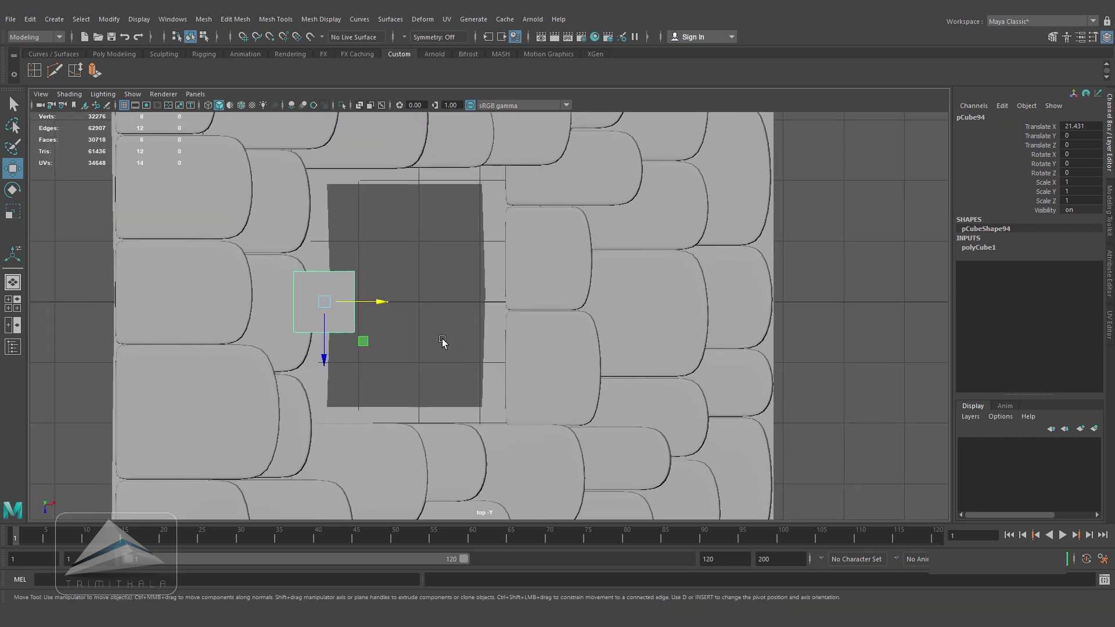
pyautogui.press('r')
pyautogui.moveTo(374, 303)
pyautogui.mouseDown()
pyautogui.moveTo(347, 303)
pyautogui.moveTo(381, 303)
pyautogui.mouseUp()
pyautogui.press('w')
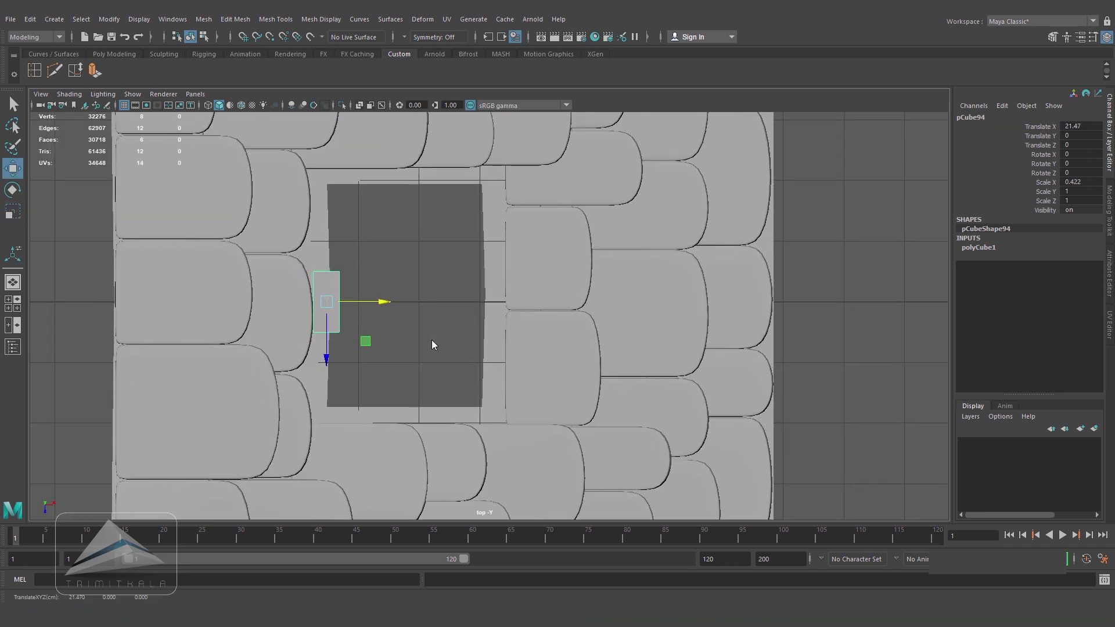
# - Flatten the cube to a Y scale of 0.36 and adjust its X scale to about 0.43
pyautogui.press('space')
pyautogui.moveTo(431, 344); pyautogui.dragTo(431, 310)
pyautogui.press('r')
pyautogui.moveTo(497, 199); pyautogui.dragTo(497, 227)
pyautogui.keyDown('alt'); pyautogui.moveTo(537, 323); pyautogui.dragTo(601, 322); pyautogui.keyUp('alt')
pyautogui.keyDown('alt'); pyautogui.moveTo(536, 283); pyautogui.dragTo(467, 249); pyautogui.keyUp('alt')
pyautogui.moveTo(467, 249)
pyautogui.mouseDown()
pyautogui.moveTo(473, 308)
pyautogui.moveTo(447, 242)
pyautogui.mouseUp()
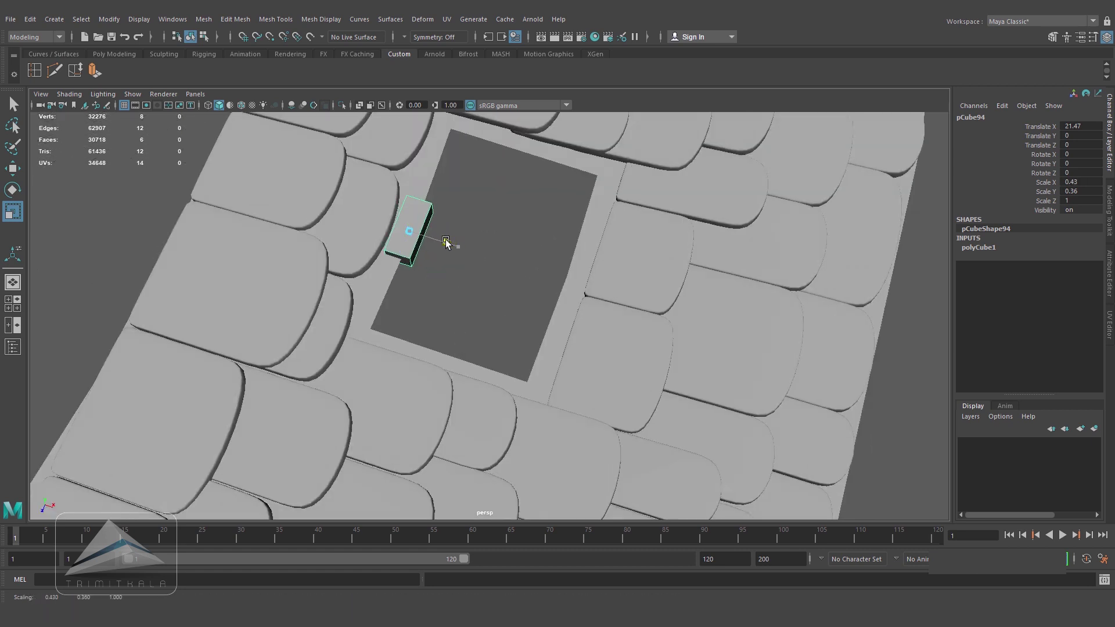
# - Stretch the cube to a Z scale of about 4.2 and center it along the opening's -X edge as a frame bar
pyautogui.moveTo(391, 279); pyautogui.dragTo(367, 444)
pyautogui.press('w')
pyautogui.moveTo(391, 277); pyautogui.dragTo(393, 275)
pyautogui.press('r')
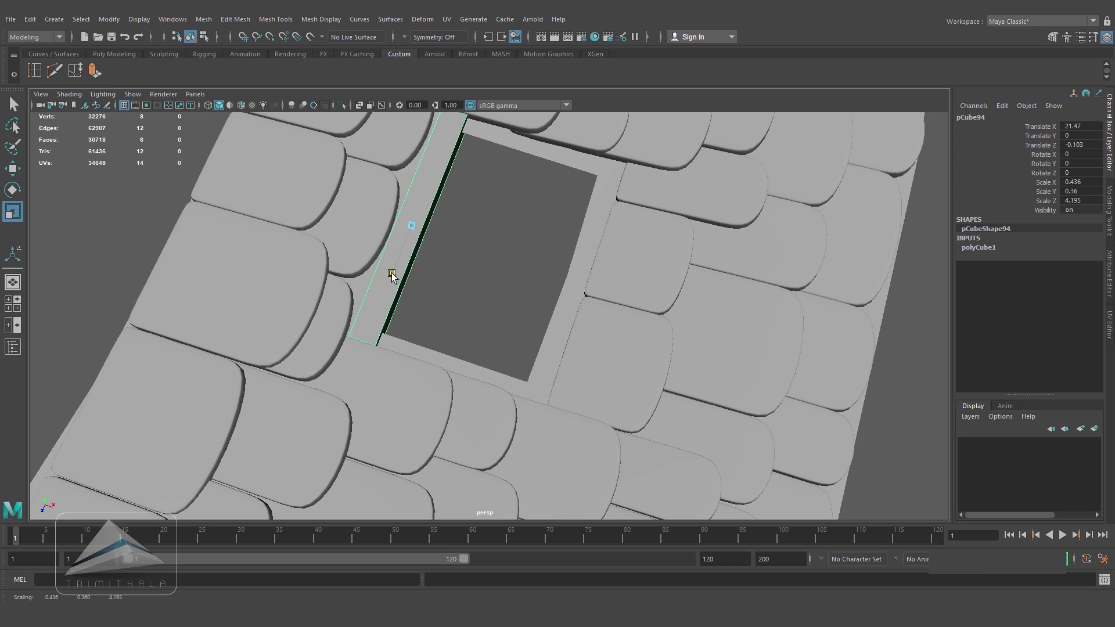
pyautogui.press('w')
pyautogui.moveTo(462, 244); pyautogui.dragTo(459, 242)
# - Duplicate the frame bar, move the copy to the opening's +X edge at about X 24.19, and lengthen it slightly
pyautogui.scroll(-3, 461, 284)
pyautogui.keyDown('alt'); pyautogui.moveTo(460, 283); pyautogui.dragTo(568, 372); pyautogui.keyUp('alt')
pyautogui.hotkey('ctrl', 'd')
pyautogui.scroll(5, 569, 372)
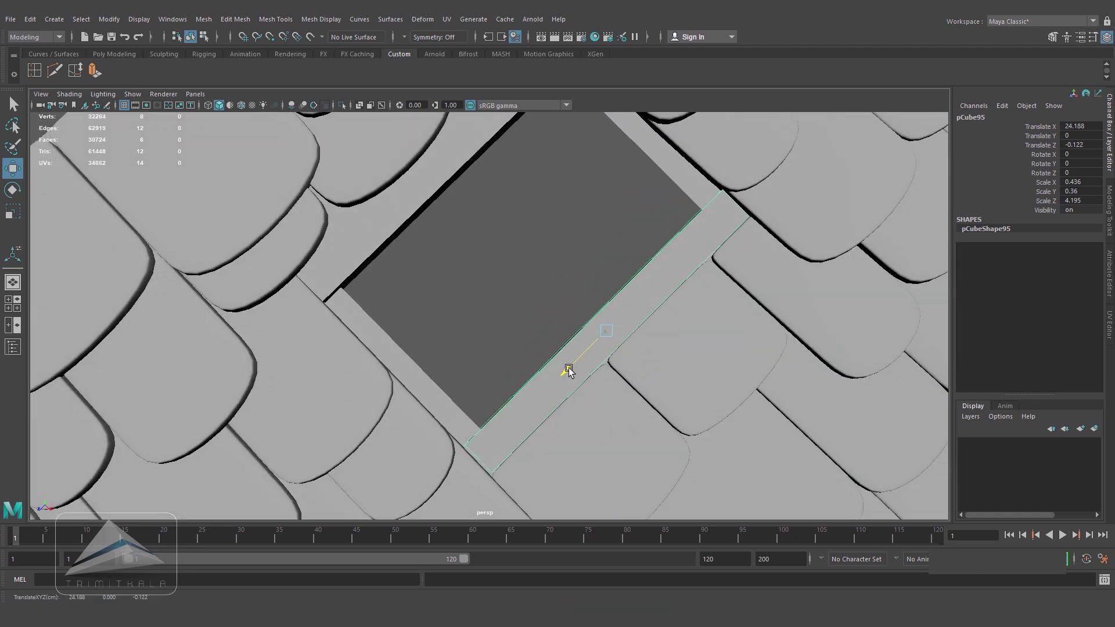
pyautogui.press('r')
pyautogui.press('w')
pyautogui.moveTo(570, 371); pyautogui.dragTo(525, 364)
# - Duplicate the bar, rotate the copy 90 degrees in Y, and move it to the opening's +Z edge at about Z 1.79
pyautogui.scroll(-4, 567, 372)
pyautogui.scroll(2, 593, 361)
pyautogui.press('e')
pyautogui.moveTo(572, 405); pyautogui.dragTo(549, 327)
pyautogui.click(1077, 163)
pyautogui.write('90')
pyautogui.press('Return')
pyautogui.press('w')
pyautogui.moveTo(472, 377); pyautogui.dragTo(367, 409)
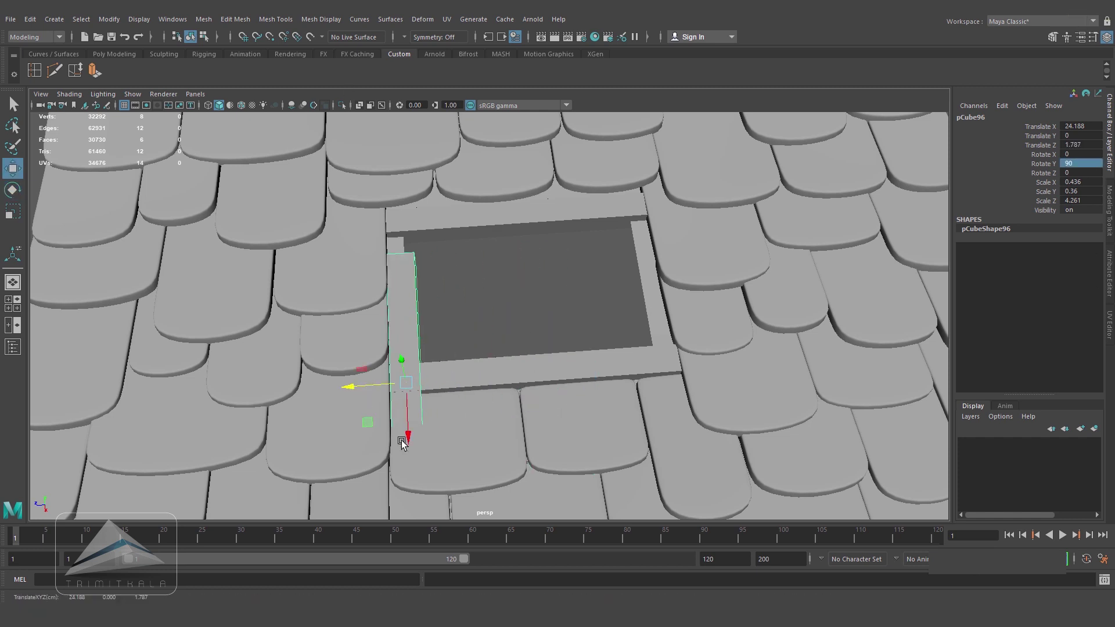
# - Shorten the rotated bar to a Z scale of about 2.3 and center it at about X 22.8 between the long bars
pyautogui.press('r')
pyautogui.moveTo(406, 347); pyautogui.dragTo(403, 323)
pyautogui.press('space')
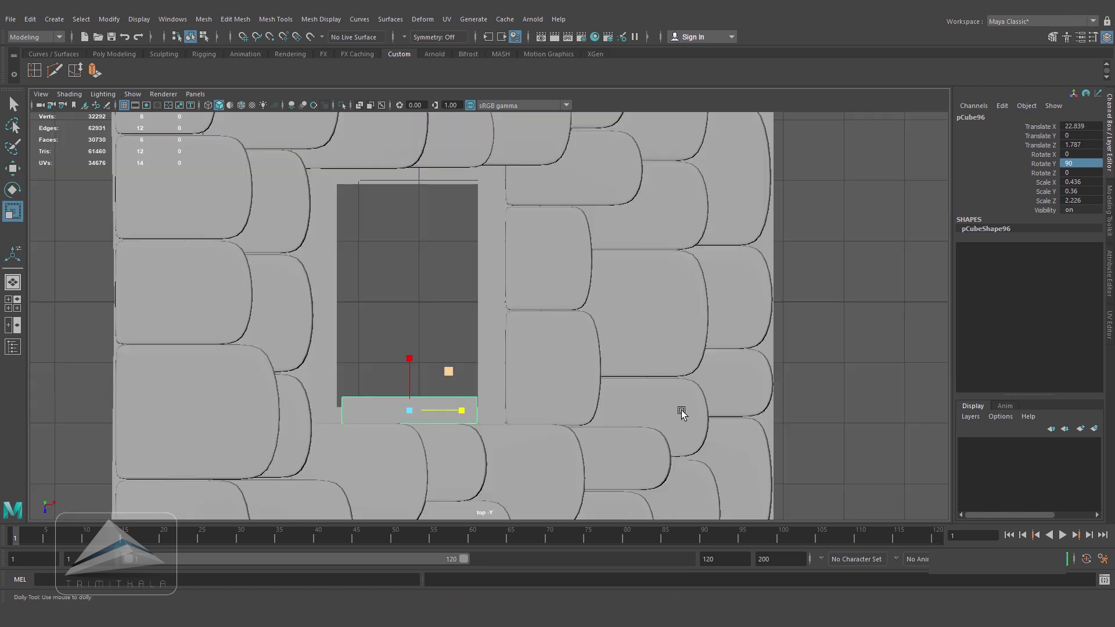
pyautogui.scroll(3, 532, 334)
pyautogui.press('w')
pyautogui.moveTo(539, 327); pyautogui.dragTo(537, 328)
pyautogui.press('r')
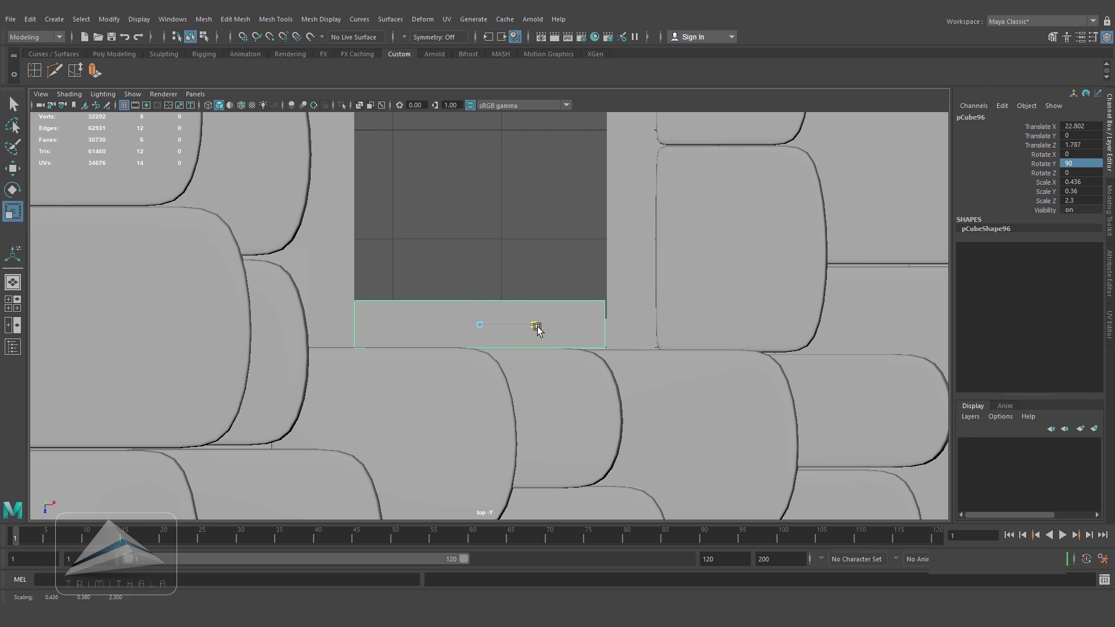
# - Duplicate the short bar and move the copy to the opening's -Z edge at about Z -1.99
pyautogui.hotkey('ctrl', 'd')
pyautogui.scroll(-5, 530, 343)
pyautogui.press('w')
pyautogui.moveTo(480, 451); pyautogui.dragTo(485, 264)
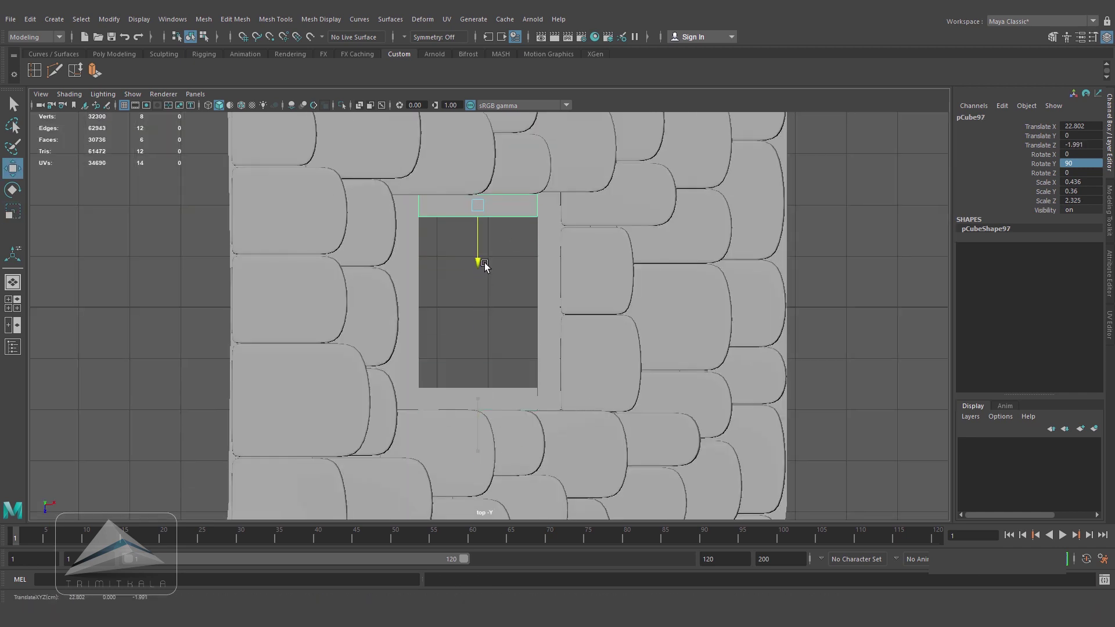
# - Return to the perspective view, deselect the finished window frame, and save the scene
pyautogui.press('space')
pyautogui.press('space')
pyautogui.scroll(-4, 682, 406)
pyautogui.keyDown('alt'); pyautogui.moveTo(574, 330); pyautogui.dragTo(561, 378); pyautogui.keyUp('alt')
pyautogui.click(682, 406)
pyautogui.scroll(-4, 682, 406)
pyautogui.hotkey('ctrl', 's')
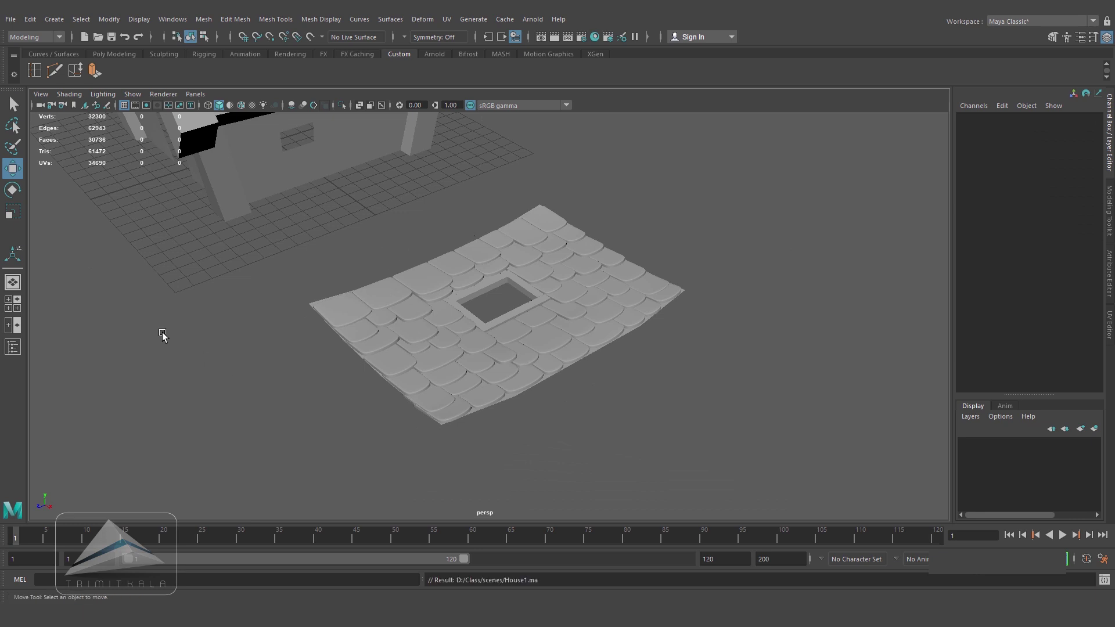
# - Open the Outliner, group all roof tiles and frame bars, and parent the group under polySurface15
pyautogui.click(172, 19)
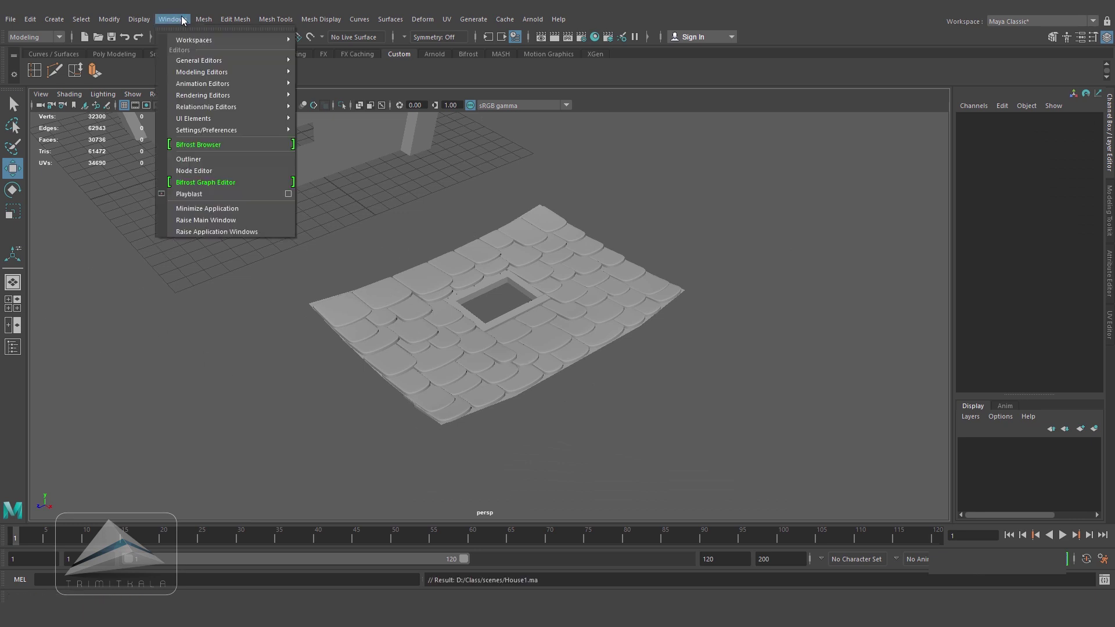
pyautogui.click(197, 159)
pyautogui.click(74, 188)
pyautogui.scroll(-17, 86, 407)
pyautogui.keyDown('shift'); pyautogui.click(86, 478); pyautogui.keyUp('shift')
pyautogui.keyDown('alt'); pyautogui.moveTo(250, 405); pyautogui.dragTo(176, 292, button='right'); pyautogui.keyUp('alt')
pyautogui.hotkey('ctrl', 'g')
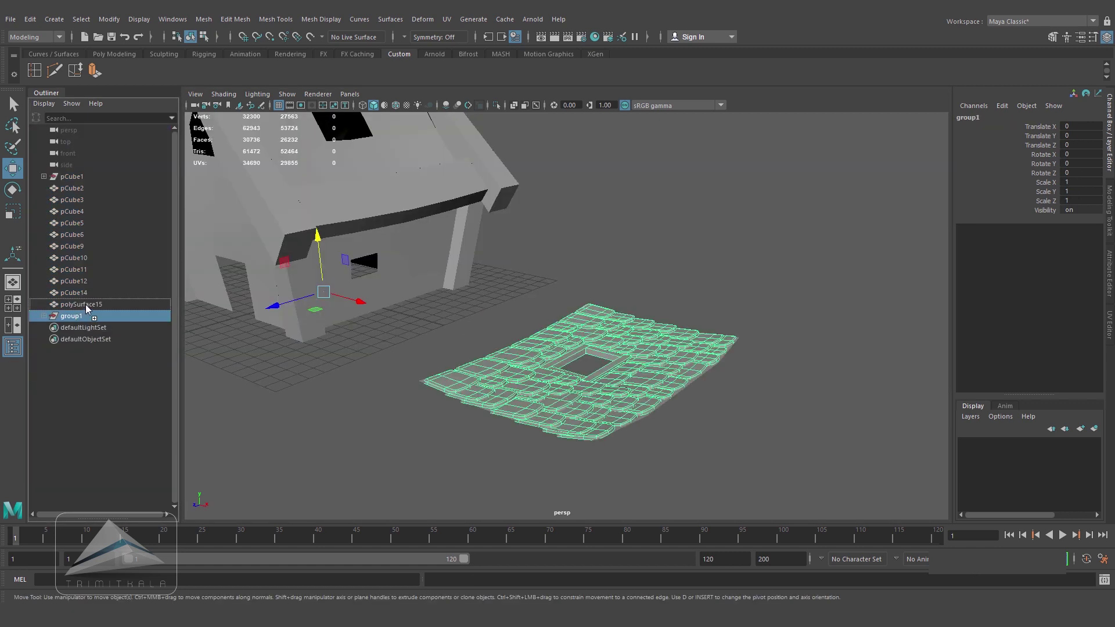
pyautogui.click(85, 304)
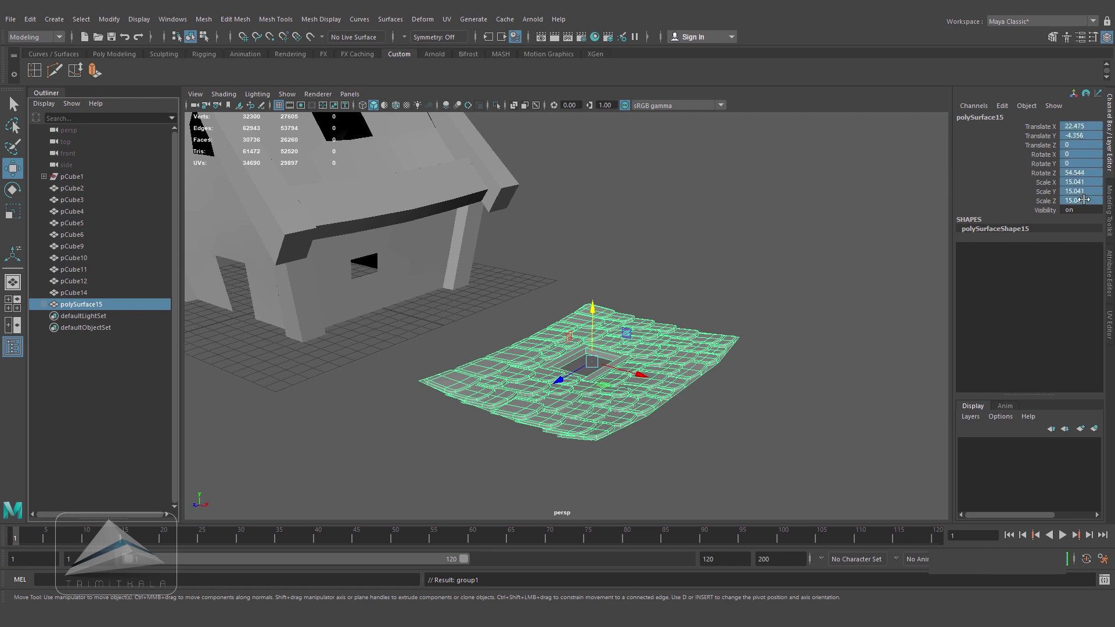
# - Try to set all translate, rotate and scale values of polySurface15 to 0
pyautogui.press('Return')
pyautogui.press('a')
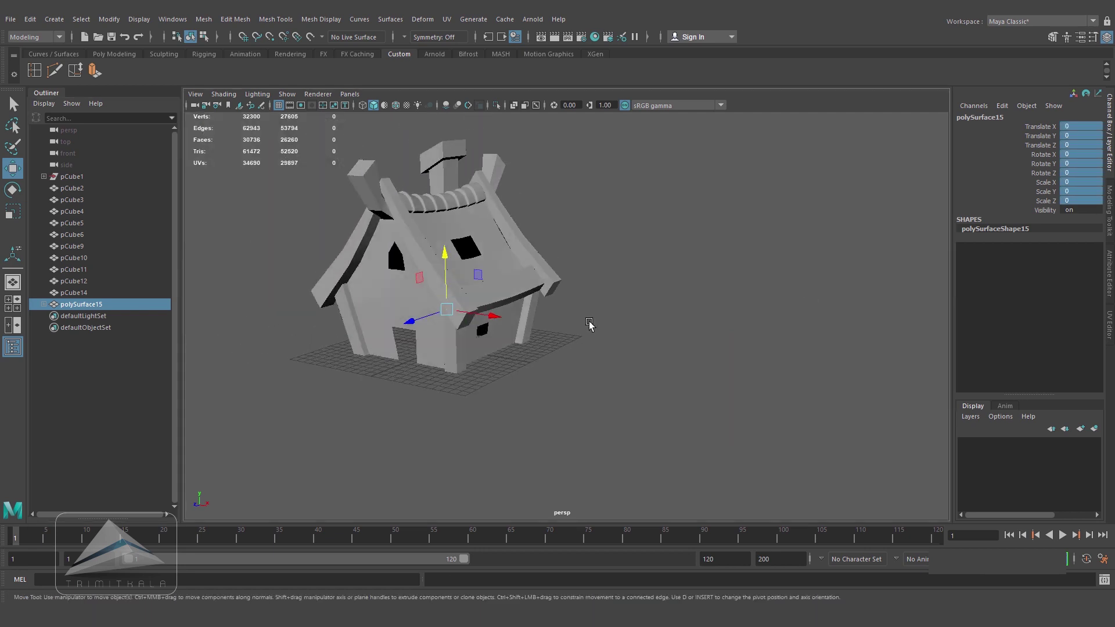
pyautogui.press('4')
pyautogui.hotkey('ctrl', 'z')
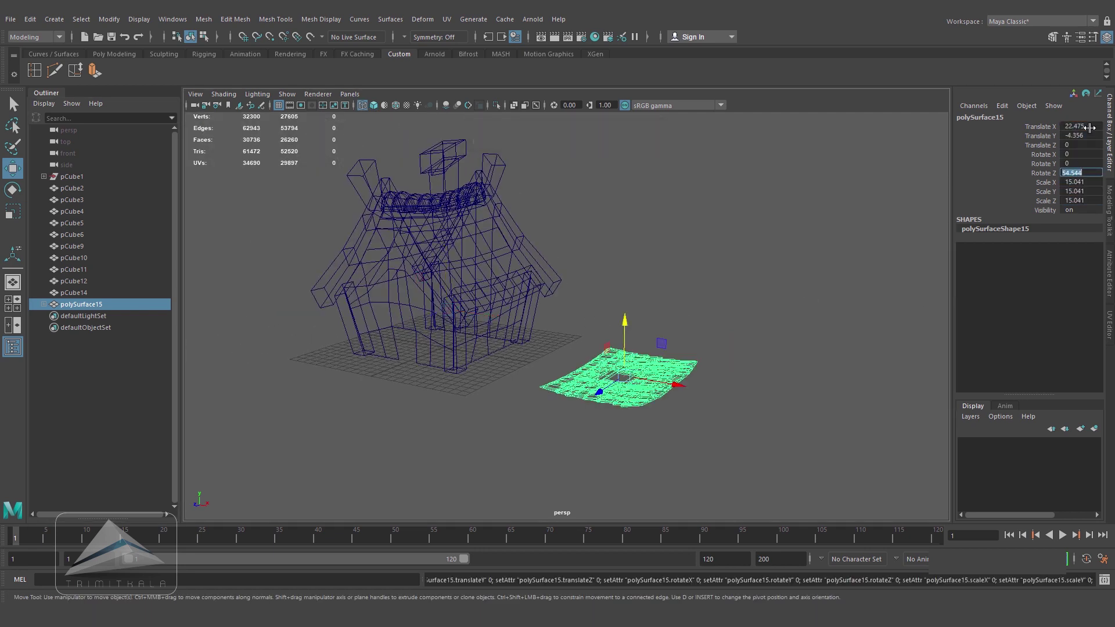
# - Set all translate and rotate values of polySurface15 to 0, leaving its scale alone
pyautogui.write('0')
pyautogui.press('Return')
pyautogui.scroll(3, 281, 313)
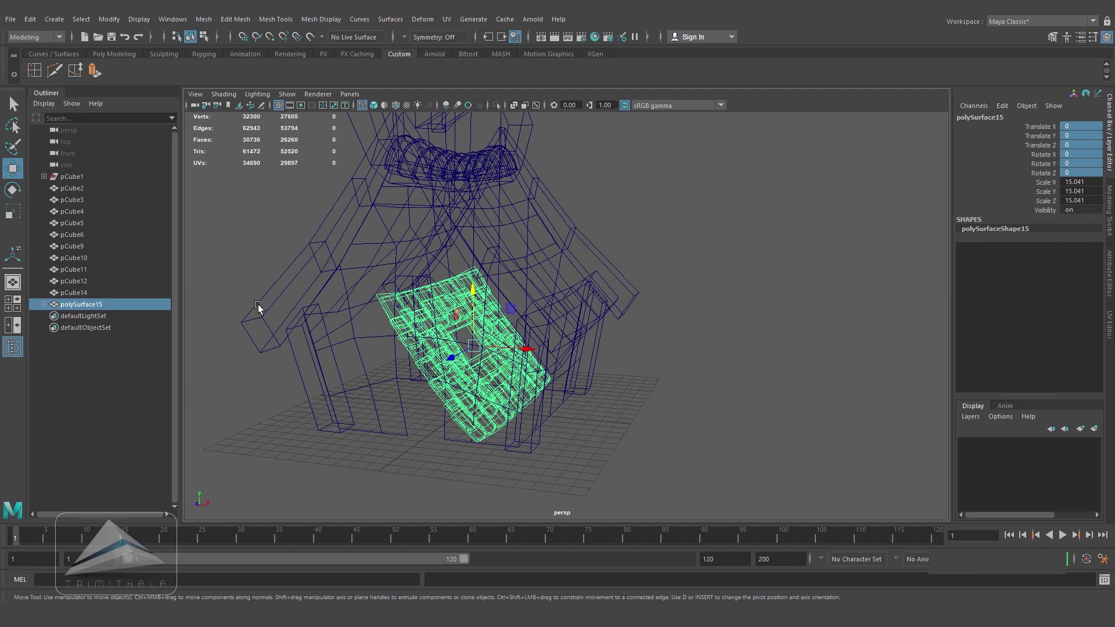
# - Move polySurface15 with its tiles up and out in X, onto the house's +X roof slope, aligning it in front view
pyautogui.moveTo(608, 264)
pyautogui.keyDown('alt'); pyautogui.mouseDown()
pyautogui.moveTo(581, 290)
pyautogui.moveTo(726, 299)
pyautogui.moveTo(645, 331)
pyautogui.mouseUp(); pyautogui.keyUp('alt')
pyautogui.press('5')
pyautogui.moveTo(526, 340)
pyautogui.mouseDown()
pyautogui.moveTo(707, 332)
pyautogui.moveTo(476, 366)
pyautogui.mouseUp()
pyautogui.moveTo(620, 302); pyautogui.dragTo(743, 148)
pyautogui.moveTo(626, 205); pyautogui.dragTo(615, 207)
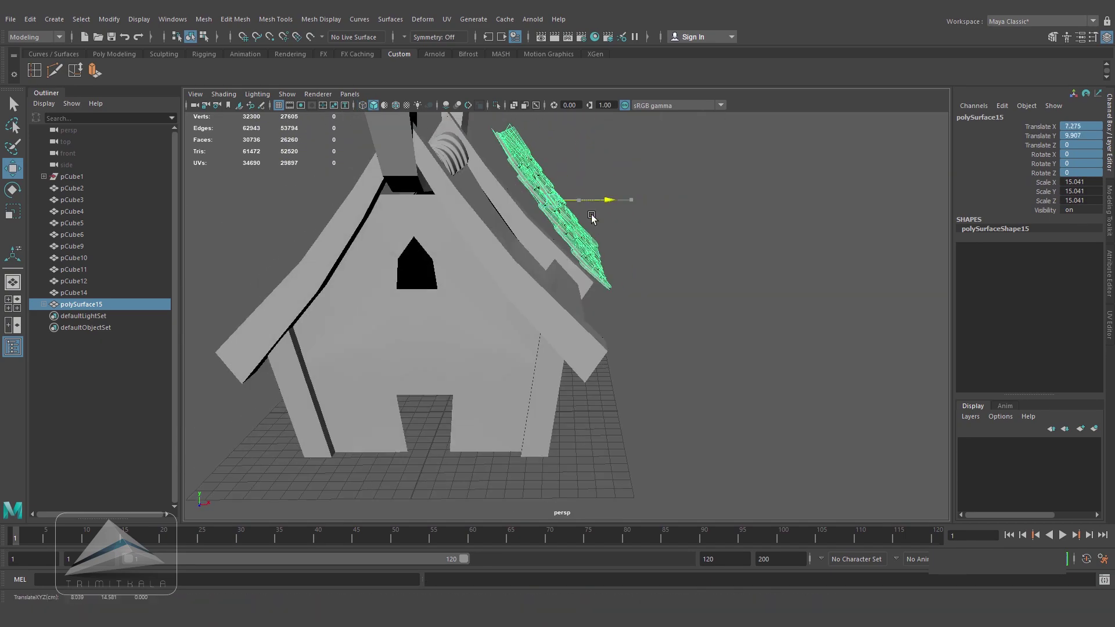
pyautogui.press('space')
pyautogui.press('5')
pyautogui.scroll(-8, 828, 301)
pyautogui.press('4')
pyautogui.keyDown('alt'); pyautogui.moveTo(704, 349); pyautogui.dragTo(836, 395, button='middle'); pyautogui.keyUp('alt')
pyautogui.scroll(4, 813, 325)
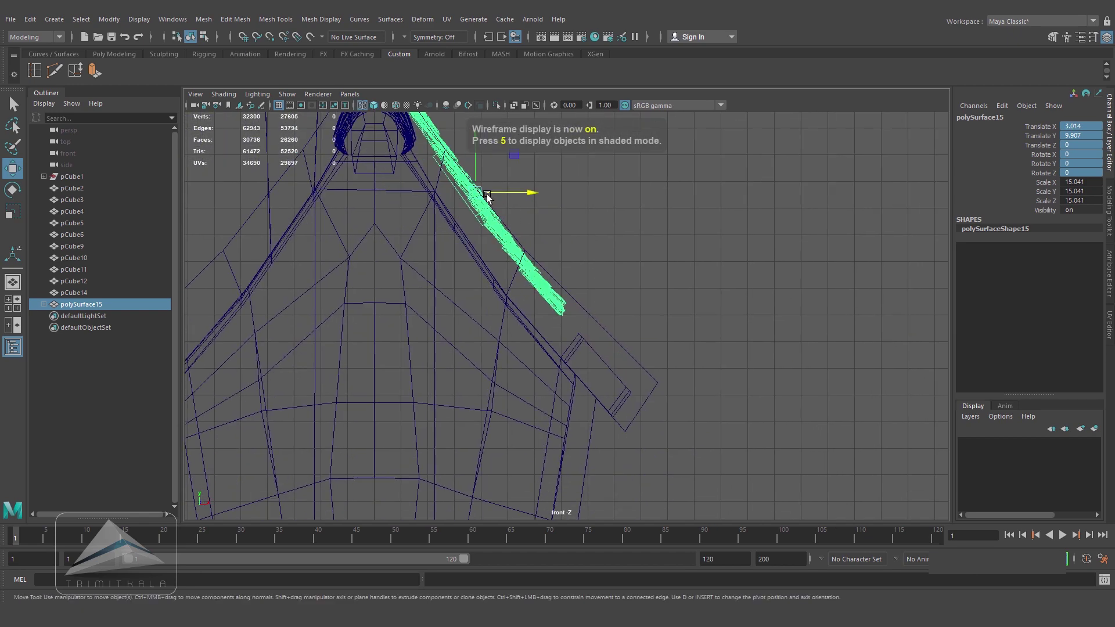
pyautogui.moveTo(476, 192); pyautogui.dragTo(493, 264)
# - Hide the tile group and fine-tune polySurface15 against the roof slope to about X 3.49, Y 7.24 in front view
pyautogui.click(44, 304)
pyautogui.click(89, 319)
pyautogui.hotkey('ctrl', 'h')
pyautogui.click(97, 304)
pyautogui.keyDown('alt'); pyautogui.moveTo(476, 285); pyautogui.dragTo(558, 231, button='middle'); pyautogui.keyUp('alt')
pyautogui.scroll(6, 516, 354)
pyautogui.moveTo(487, 221); pyautogui.dragTo(489, 222)
pyautogui.scroll(-8, 615, 325)
# - Return to the shaded perspective view and unhide the tile group under polySurface15
pyautogui.press('space')
pyautogui.press('5')
pyautogui.click(78, 320)
pyautogui.hotkey('shift', 'h')
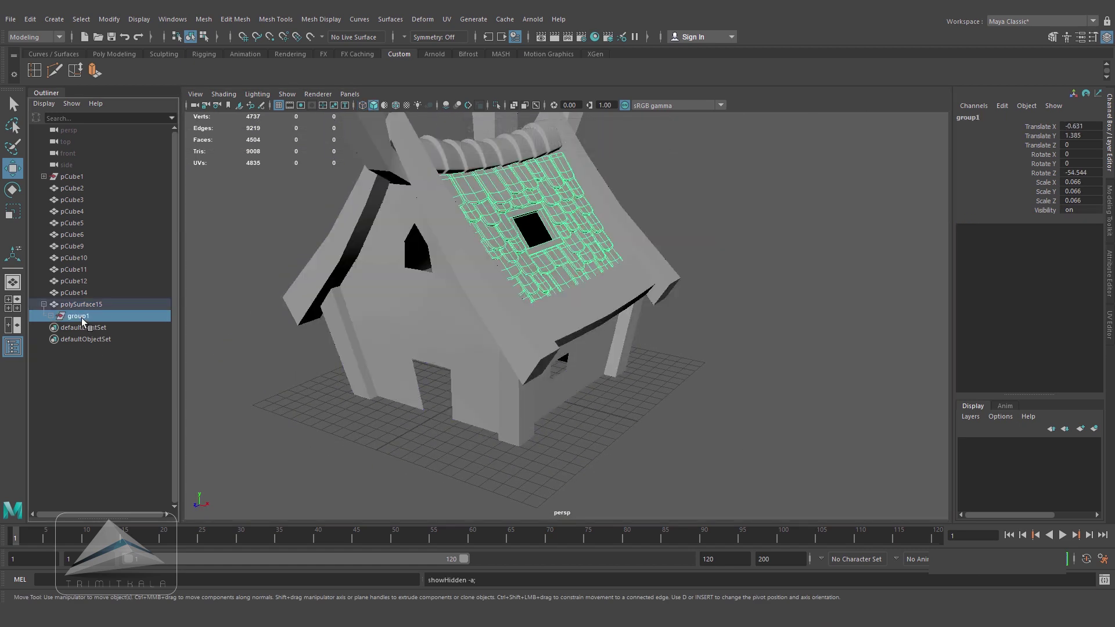
# - Unparent the tile group from polySurface15 and delete polySurface15
pyautogui.moveTo(77, 317); pyautogui.dragTo(73, 305, button='middle')
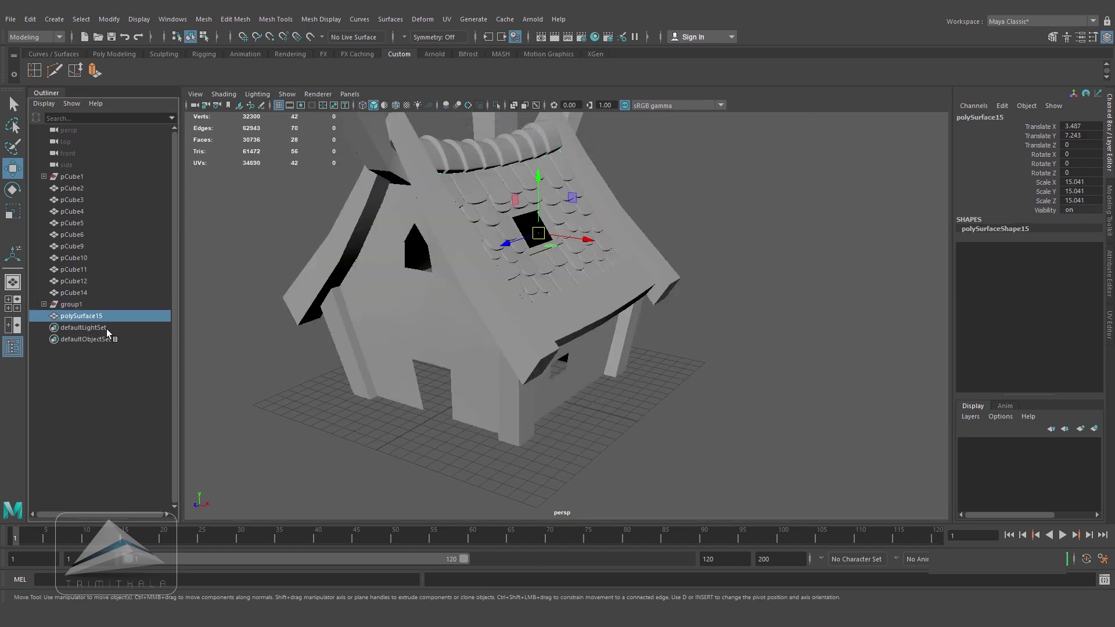
pyautogui.click(764, 338)
pyautogui.keyDown('alt'); pyautogui.moveTo(764, 338); pyautogui.dragTo(684, 316, button='right'); pyautogui.keyUp('alt')
# - Move the tile group's pivot to the house's center line in front view, using grid snapping
pyautogui.click(72, 305)
pyautogui.keyDown('alt'); pyautogui.moveTo(657, 395); pyautogui.dragTo(720, 377); pyautogui.keyUp('alt')
pyautogui.keyDown('alt'); pyautogui.moveTo(720, 378); pyautogui.dragTo(784, 395, button='right'); pyautogui.keyUp('alt')
pyautogui.press('space')
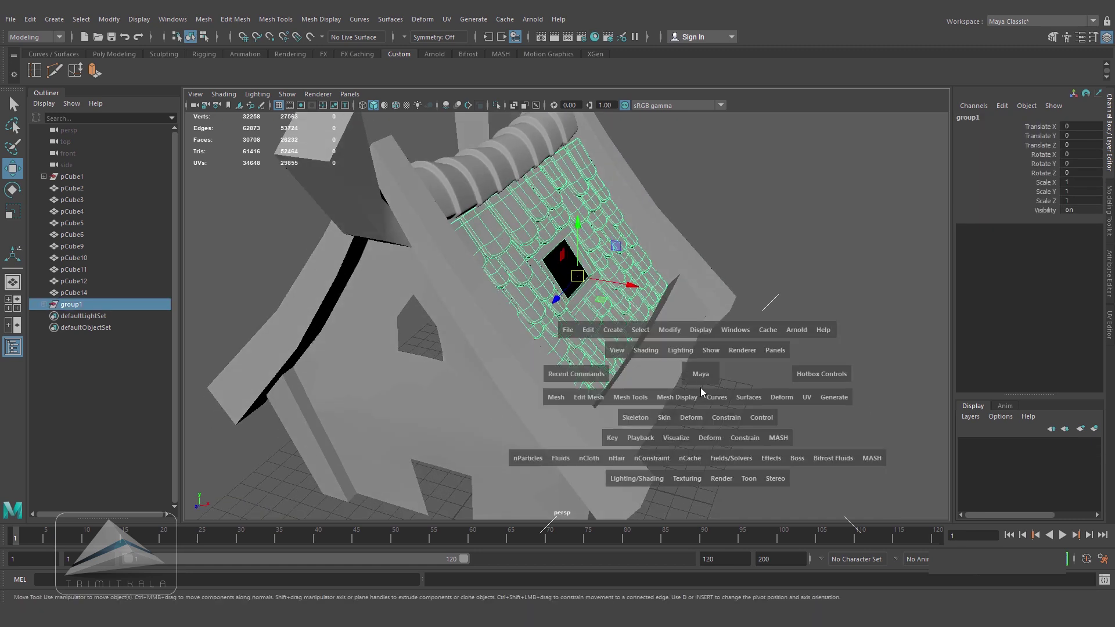
pyautogui.moveTo(700, 388); pyautogui.dragTo(741, 383)
pyautogui.press('d')
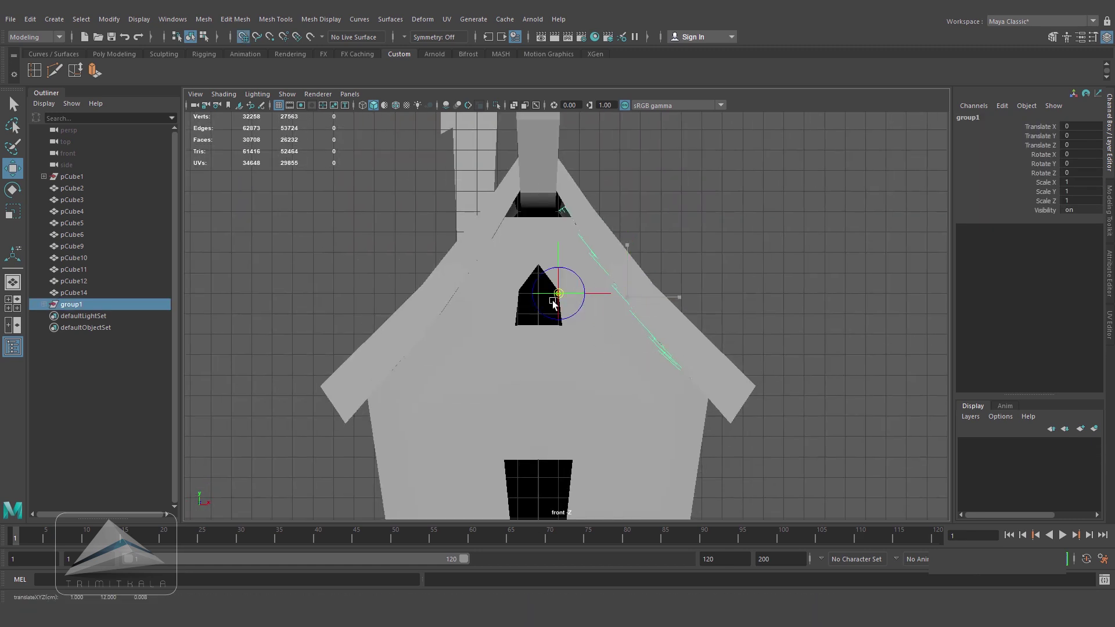
pyautogui.press('space')
pyautogui.moveTo(644, 326); pyautogui.dragTo(631, 302)
pyautogui.press('d')
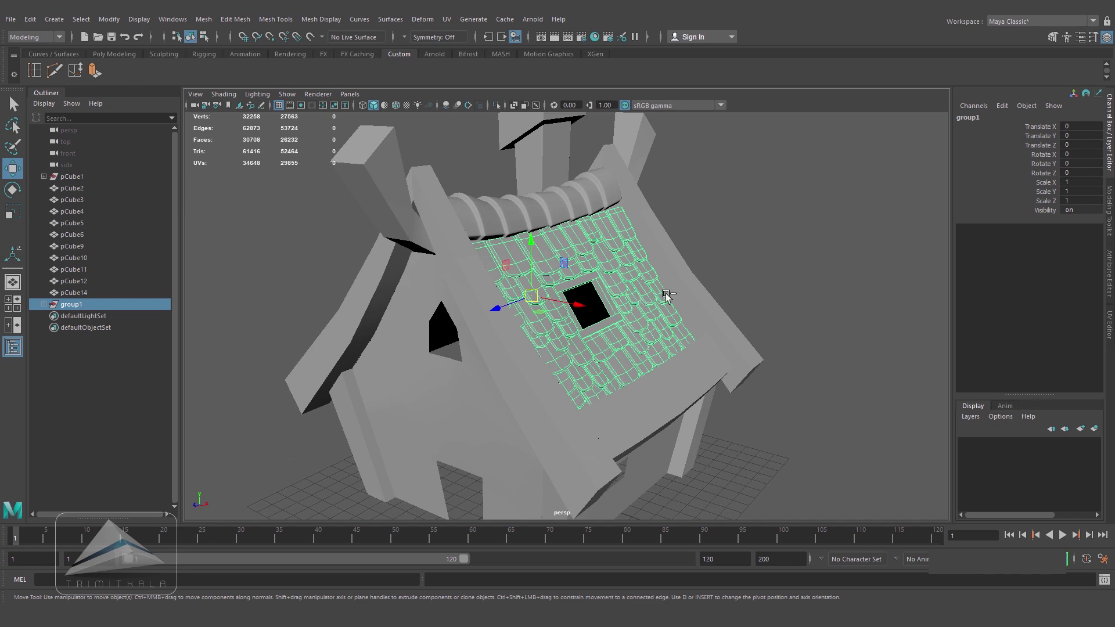
# - Duplicate the tile group and mirror the copy to the opposite roof slope with a Scale X of -1
pyautogui.hotkey('ctrl', 'd')
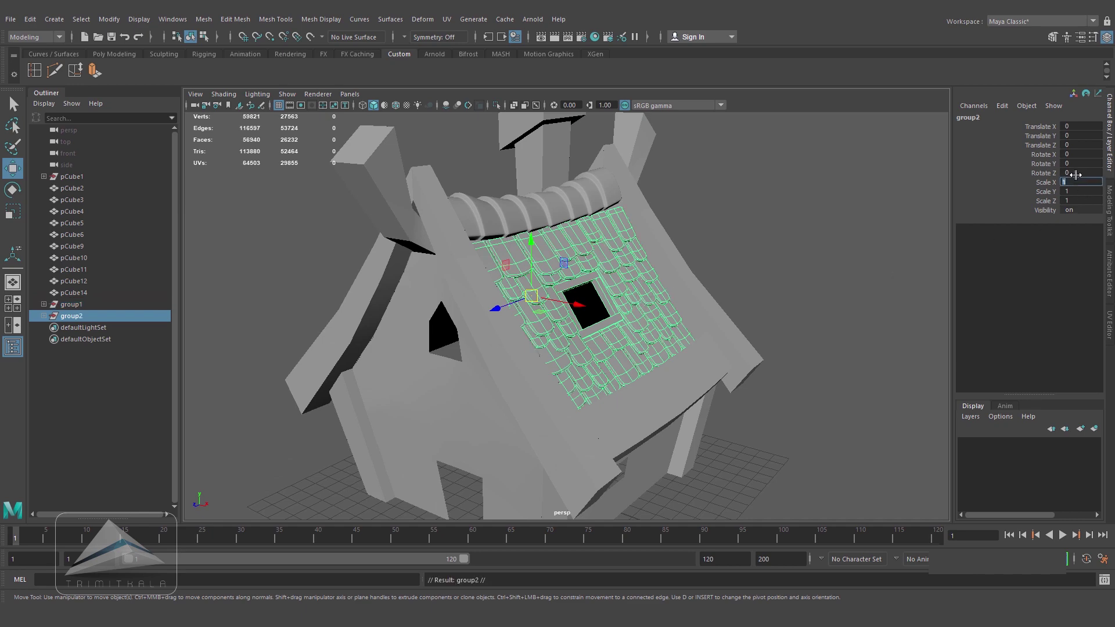
pyautogui.write('-1')
pyautogui.press('Return')
# - Examine the mirrored tiles and the framed opening on the opposite roof slope
pyautogui.moveTo(697, 313)
pyautogui.keyDown('alt'); pyautogui.mouseDown()
pyautogui.moveTo(555, 318)
pyautogui.moveTo(720, 312)
pyautogui.moveTo(703, 297)
pyautogui.moveTo(567, 339)
pyautogui.moveTo(590, 356)
pyautogui.moveTo(667, 364)
pyautogui.moveTo(719, 319)
pyautogui.moveTo(744, 316)
pyautogui.moveTo(727, 346)
pyautogui.moveTo(753, 348)
pyautogui.moveTo(724, 410)
pyautogui.moveTo(600, 391)
pyautogui.moveTo(643, 378)
pyautogui.moveTo(614, 338)
pyautogui.moveTo(649, 290)
pyautogui.mouseUp(); pyautogui.keyUp('alt')
pyautogui.scroll(2, 720, 311)
pyautogui.click(597, 319)
pyautogui.click(303, 204)
pyautogui.keyDown('alt'); pyautogui.moveTo(560, 253); pyautogui.dragTo(627, 251); pyautogui.keyUp('alt')
pyautogui.keyDown('alt'); pyautogui.moveTo(627, 251); pyautogui.dragTo(695, 316, button='right'); pyautogui.keyUp('alt')
pyautogui.keyDown('alt'); pyautogui.moveTo(695, 316); pyautogui.dragTo(715, 295, button='middle'); pyautogui.keyUp('alt')
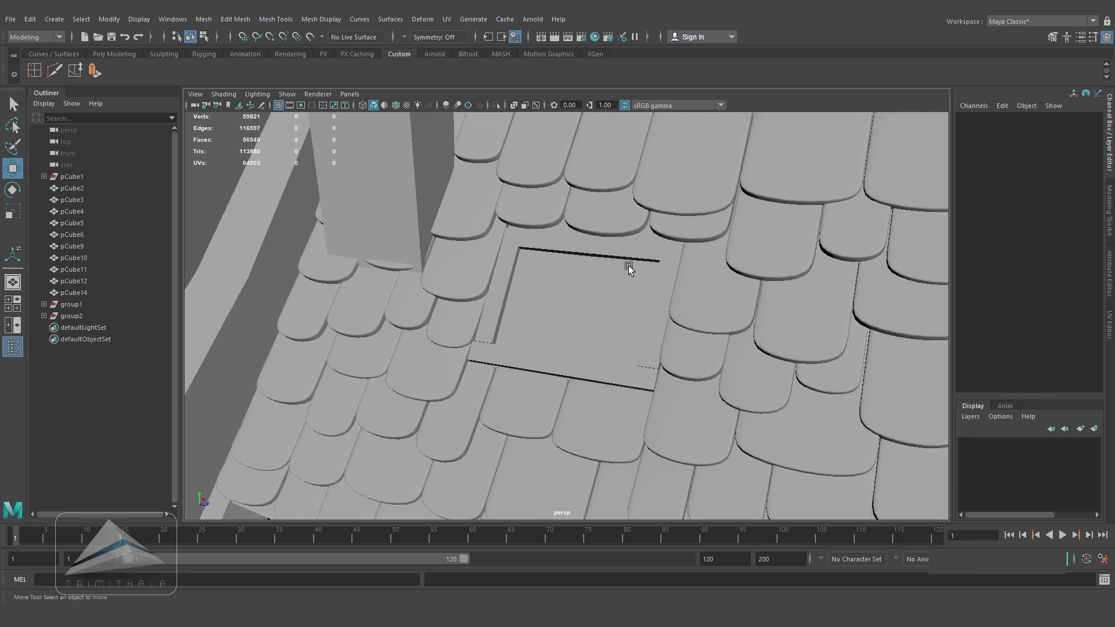
# - Move the window frame out of the opening in the mirrored roof slope
pyautogui.click(614, 248)
pyautogui.moveTo(605, 380); pyautogui.dragTo(587, 378)
pyautogui.keyDown('alt'); pyautogui.moveTo(586, 377); pyautogui.dragTo(506, 334); pyautogui.keyUp('alt')
pyautogui.click(491, 290)
pyautogui.keyDown('shift'); pyautogui.click(485, 342); pyautogui.keyUp('shift')
# - Shift the tile beside the chimney sideways and duplicate its neighboring tile into the adjacent gap
pyautogui.keyDown('alt'); pyautogui.moveTo(575, 323); pyautogui.dragTo(635, 256); pyautogui.keyUp('alt')
pyautogui.click(634, 256)
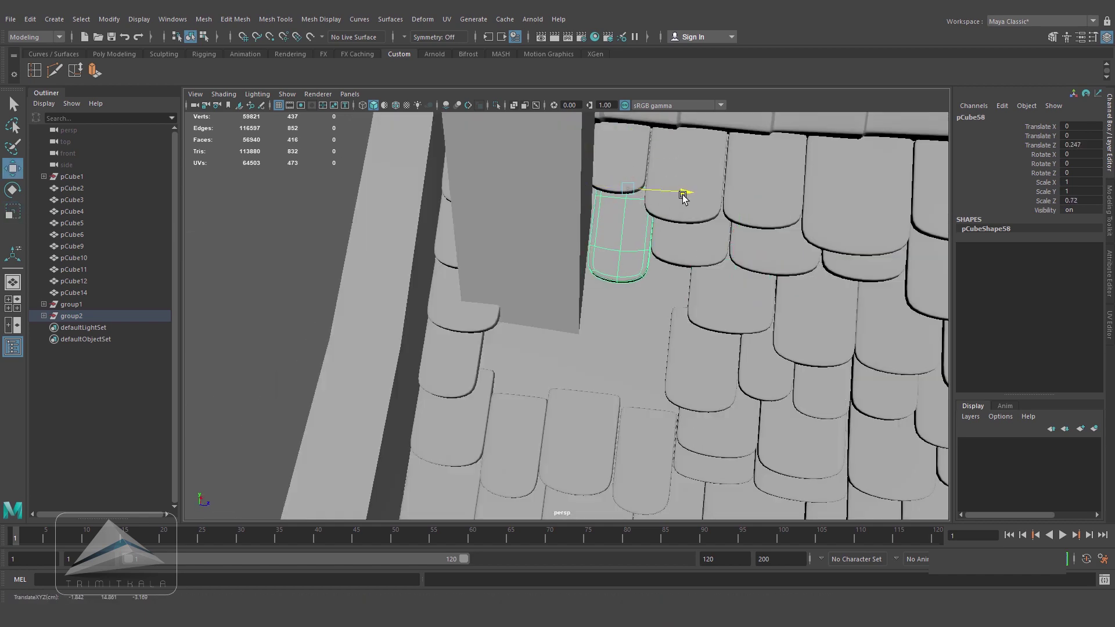
pyautogui.keyDown('alt'); pyautogui.moveTo(753, 280); pyautogui.dragTo(755, 237, button='middle'); pyautogui.keyUp('alt')
pyautogui.click(755, 241)
pyautogui.hotkey('ctrl', 'd')
pyautogui.moveTo(795, 212); pyautogui.dragTo(697, 207)
pyautogui.press('r')
pyautogui.moveTo(627, 242)
pyautogui.keyDown('alt'); pyautogui.mouseDown()
pyautogui.moveTo(684, 346)
pyautogui.moveTo(585, 314)
pyautogui.moveTo(622, 253)
pyautogui.mouseUp(); pyautogui.keyUp('alt')
# - Expand group2 in the Outliner and adjust the Scale tool's settings with a roof tile selected
pyautogui.click(585, 313)
pyautogui.press('r')
pyautogui.click(43, 316)
pyautogui.moveTo(175, 239); pyautogui.dragTo(188, 356)
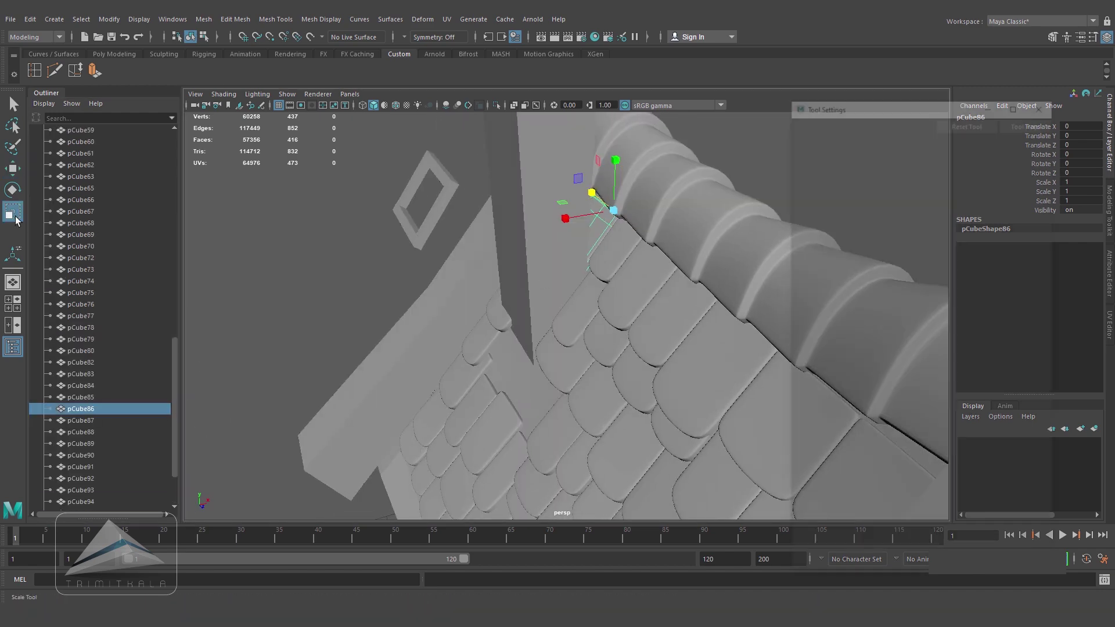
pyautogui.doubleClick(12, 210)
pyautogui.click(906, 153)
pyautogui.click(945, 182)
pyautogui.click(906, 152)
pyautogui.click(909, 160)
pyautogui.click(1044, 101)
# - Narrow two tiles so they fit between the gable board and the chimney
pyautogui.keyDown('alt'); pyautogui.moveTo(679, 346); pyautogui.dragTo(629, 337); pyautogui.keyUp('alt')
pyautogui.click(680, 233)
pyautogui.click(497, 214)
pyautogui.moveTo(458, 178); pyautogui.dragTo(484, 179)
pyautogui.press('w')
pyautogui.moveTo(749, 194)
pyautogui.keyDown('alt'); pyautogui.mouseDown()
pyautogui.moveTo(630, 180)
pyautogui.moveTo(749, 195)
pyautogui.mouseUp(); pyautogui.keyUp('alt')
pyautogui.click(498, 271)
pyautogui.keyDown('alt'); pyautogui.moveTo(497, 271); pyautogui.dragTo(493, 261); pyautogui.keyUp('alt')
pyautogui.press('r')
pyautogui.moveTo(454, 219); pyautogui.dragTo(473, 219)
pyautogui.press('w')
# - Move the tile at the chimney's lower corner sideways toward the gable board
pyautogui.click(516, 306)
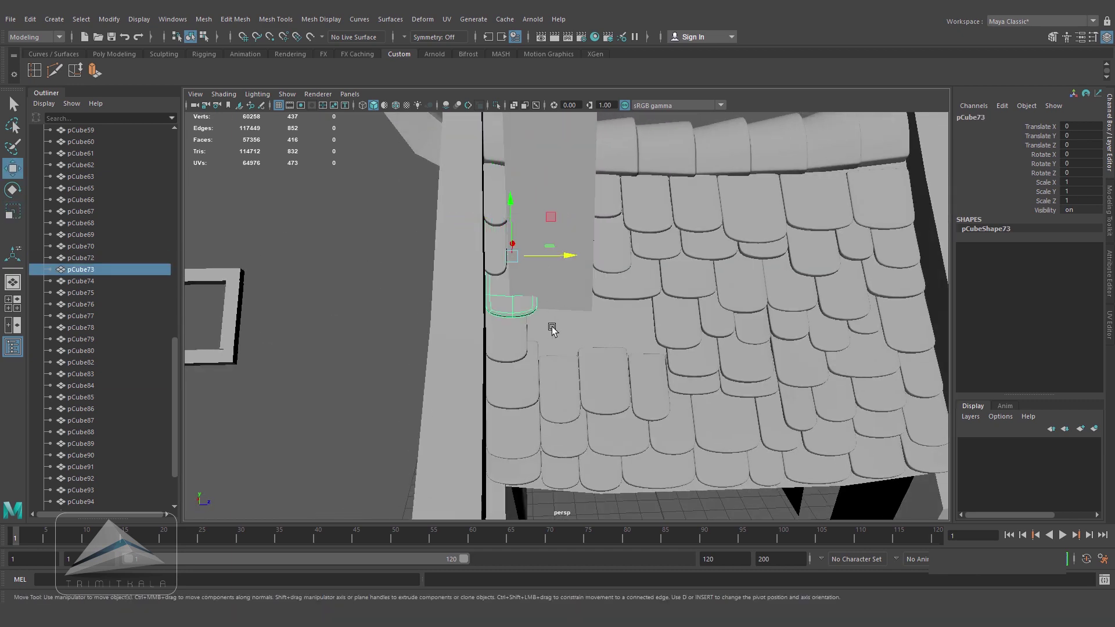
pyautogui.moveTo(557, 256); pyautogui.dragTo(537, 256)
pyautogui.keyDown('alt'); pyautogui.moveTo(538, 256); pyautogui.dragTo(493, 302); pyautogui.keyUp('alt')
# - Adjust the tilt and height of tile pCube74 beside the chimney's lower corner
pyautogui.click(493, 313)
pyautogui.keyDown('alt'); pyautogui.moveTo(522, 285); pyautogui.dragTo(599, 350, button='right'); pyautogui.keyUp('alt')
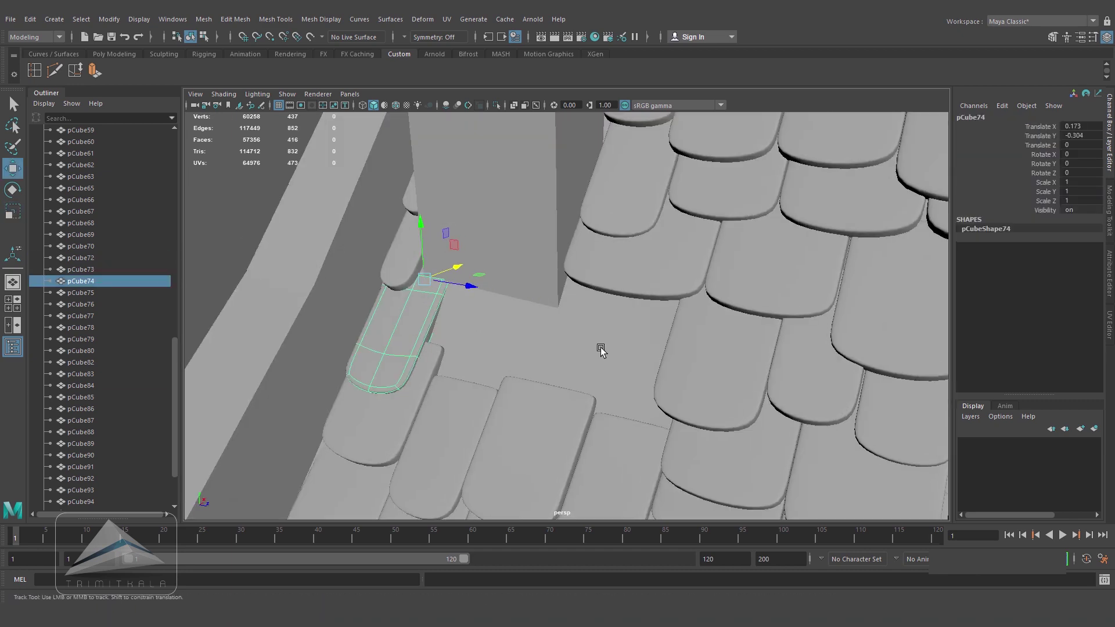
pyautogui.keyDown('alt'); pyautogui.moveTo(600, 351); pyautogui.dragTo(546, 326); pyautogui.keyUp('alt')
pyautogui.click(417, 263)
pyautogui.click(13, 190)
pyautogui.click(400, 314)
pyautogui.keyDown('alt'); pyautogui.moveTo(407, 314); pyautogui.dragTo(459, 348); pyautogui.keyUp('alt')
pyautogui.press('w')
pyautogui.moveTo(427, 227); pyautogui.dragTo(428, 219)
pyautogui.click(290, 291)
# - Duplicate a tile below the chimney, move the copy into the bare area beside it, and rescale its width
pyautogui.keyDown('alt'); pyautogui.moveTo(523, 325); pyautogui.dragTo(615, 404); pyautogui.keyUp('alt')
pyautogui.click(523, 366)
pyautogui.hotkey('ctrl', 'd')
pyautogui.moveTo(571, 326); pyautogui.dragTo(619, 336)
pyautogui.press('r')
pyautogui.moveTo(513, 331); pyautogui.dragTo(493, 331)
# - Duplicate the tile again into the remaining gap and widen the copy to a Scale Z of 1.408
pyautogui.keyDown('alt'); pyautogui.moveTo(508, 354); pyautogui.dragTo(583, 343); pyautogui.keyUp('alt')
pyautogui.press('w')
pyautogui.hotkey('ctrl', 'd')
pyautogui.moveTo(573, 300); pyautogui.dragTo(680, 332)
pyautogui.press('r')
pyautogui.keyDown('alt'); pyautogui.moveTo(662, 334); pyautogui.dragTo(712, 332); pyautogui.keyUp('alt')
pyautogui.press('r')
pyautogui.moveTo(600, 326); pyautogui.dragTo(603, 326)
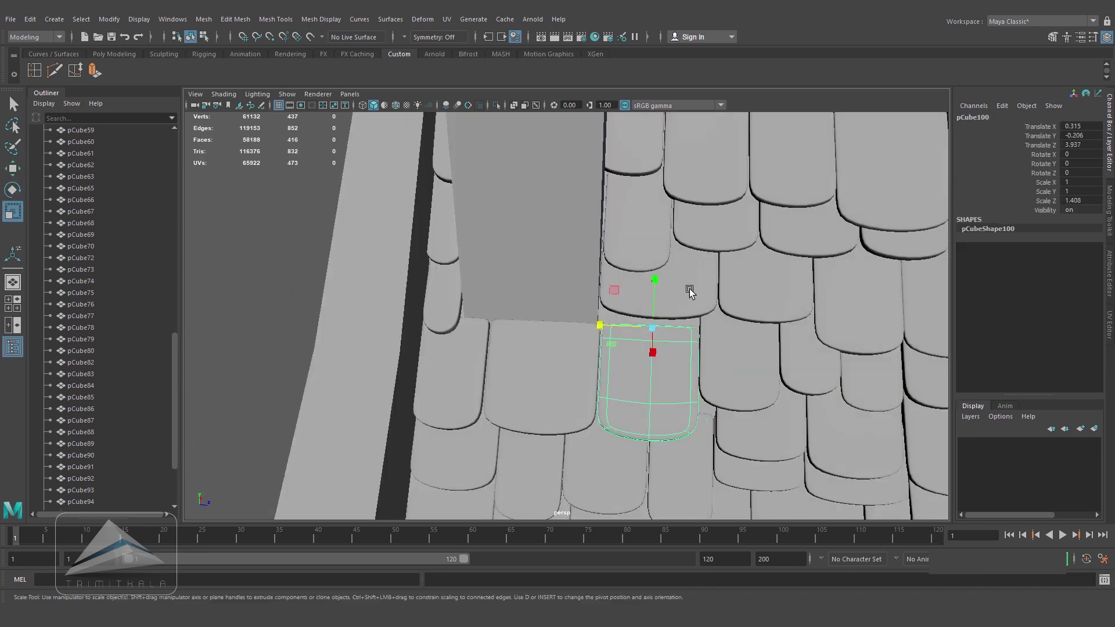
# - Adjust the tilt and position of the tiles filling the area below the chimney
pyautogui.moveTo(662, 267); pyautogui.dragTo(661, 280)
pyautogui.keyDown('alt'); pyautogui.moveTo(661, 280); pyautogui.dragTo(572, 255); pyautogui.keyUp('alt')
pyautogui.press('e')
pyautogui.moveTo(573, 190); pyautogui.dragTo(579, 202)
pyautogui.keyDown('alt'); pyautogui.moveTo(569, 279); pyautogui.dragTo(616, 256); pyautogui.keyUp('alt')
pyautogui.press('w')
pyautogui.moveTo(635, 224); pyautogui.dragTo(607, 192)
pyautogui.press('e')
pyautogui.click(418, 186)
# - Delete the leftover window frame floating beside the house
pyautogui.keyDown('alt'); pyautogui.moveTo(686, 325); pyautogui.dragTo(639, 364, button='right'); pyautogui.keyUp('alt')
pyautogui.keyDown('alt'); pyautogui.moveTo(639, 364); pyautogui.dragTo(509, 328); pyautogui.keyUp('alt')
pyautogui.keyDown('alt'); pyautogui.moveTo(509, 327); pyautogui.dragTo(441, 354, button='right'); pyautogui.keyUp('alt')
pyautogui.keyDown('alt'); pyautogui.moveTo(825, 407); pyautogui.dragTo(703, 375); pyautogui.keyUp('alt')
pyautogui.keyDown('alt'); pyautogui.moveTo(703, 374); pyautogui.dragTo(743, 354, button='right'); pyautogui.keyUp('alt')
pyautogui.moveTo(758, 270); pyautogui.dragTo(868, 348)
pyautogui.press('Delete')
# - Add all the house objects to a new display layer, layer1, and hide that layer
pyautogui.keyDown('alt'); pyautogui.moveTo(619, 350); pyautogui.dragTo(647, 355); pyautogui.keyUp('alt')
pyautogui.keyDown('alt'); pyautogui.moveTo(646, 355); pyautogui.dragTo(534, 418, button='right'); pyautogui.keyUp('alt')
pyautogui.keyDown('alt'); pyautogui.moveTo(534, 419); pyautogui.dragTo(562, 410); pyautogui.keyUp('alt')
pyautogui.keyDown('alt'); pyautogui.moveTo(639, 410); pyautogui.dragTo(752, 425, button='right'); pyautogui.keyUp('alt')
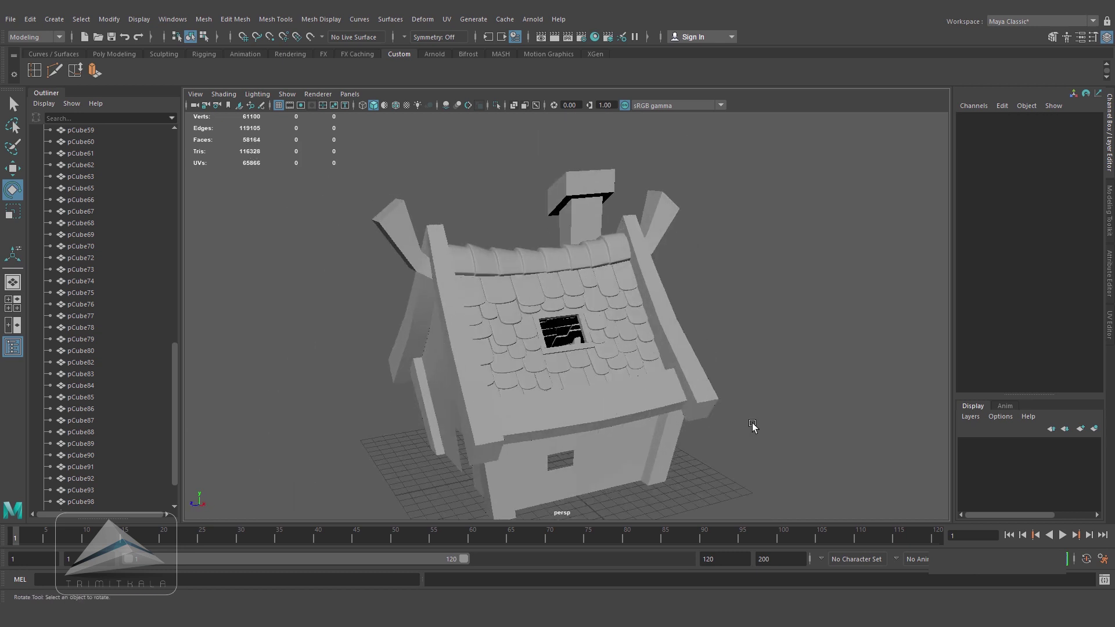
pyautogui.keyDown('alt'); pyautogui.moveTo(625, 427); pyautogui.dragTo(707, 433); pyautogui.keyUp('alt')
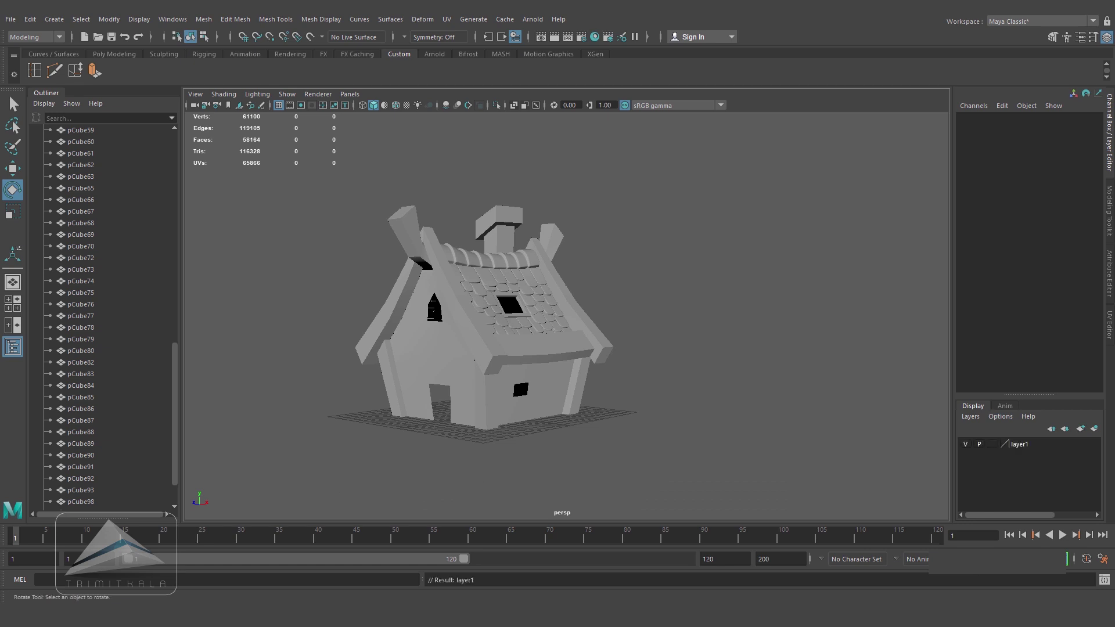
pyautogui.moveTo(744, 521); pyautogui.dragTo(746, 524)
pyautogui.rightClick(1017, 445)
pyautogui.click(1030, 470)
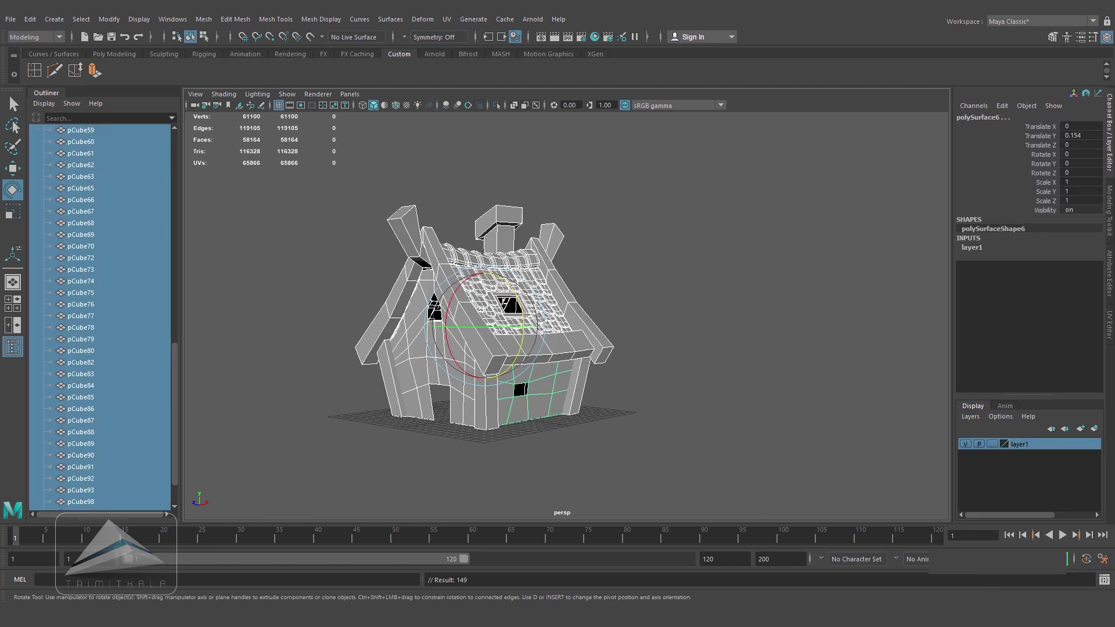
pyautogui.click(965, 444)
pyautogui.click(808, 372)
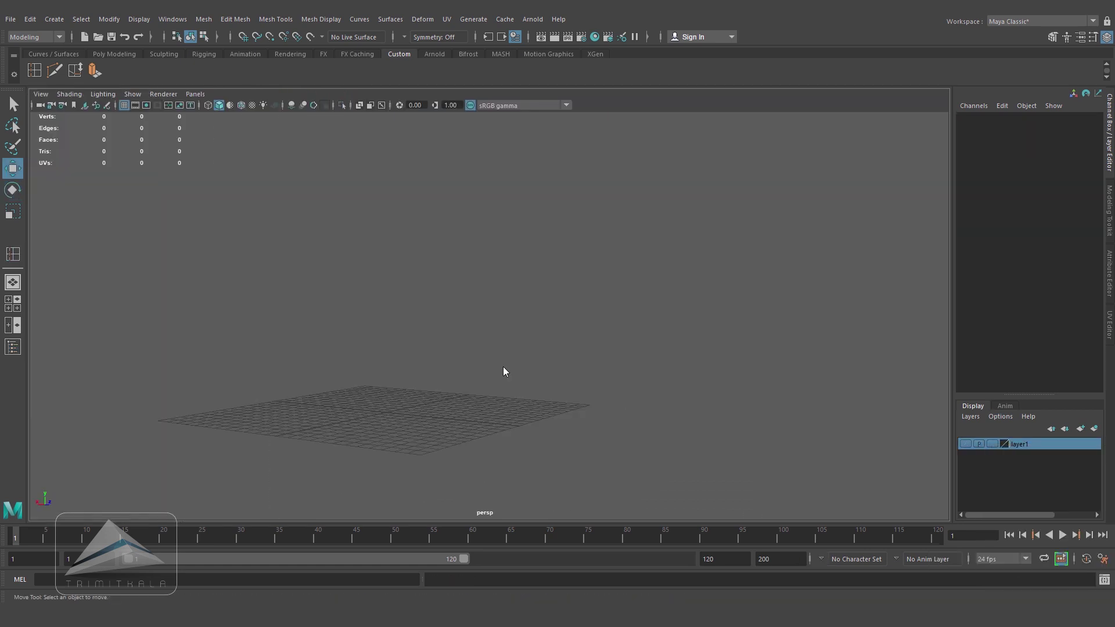
# - Create a polygon cube, scale it into a flat beam with Scale Y 0.393 and Scale Z 7.865, and raise it to Translate Y 0.16
pyautogui.keyDown('alt'); pyautogui.moveTo(522, 403); pyautogui.dragTo(659, 388); pyautogui.keyUp('alt')
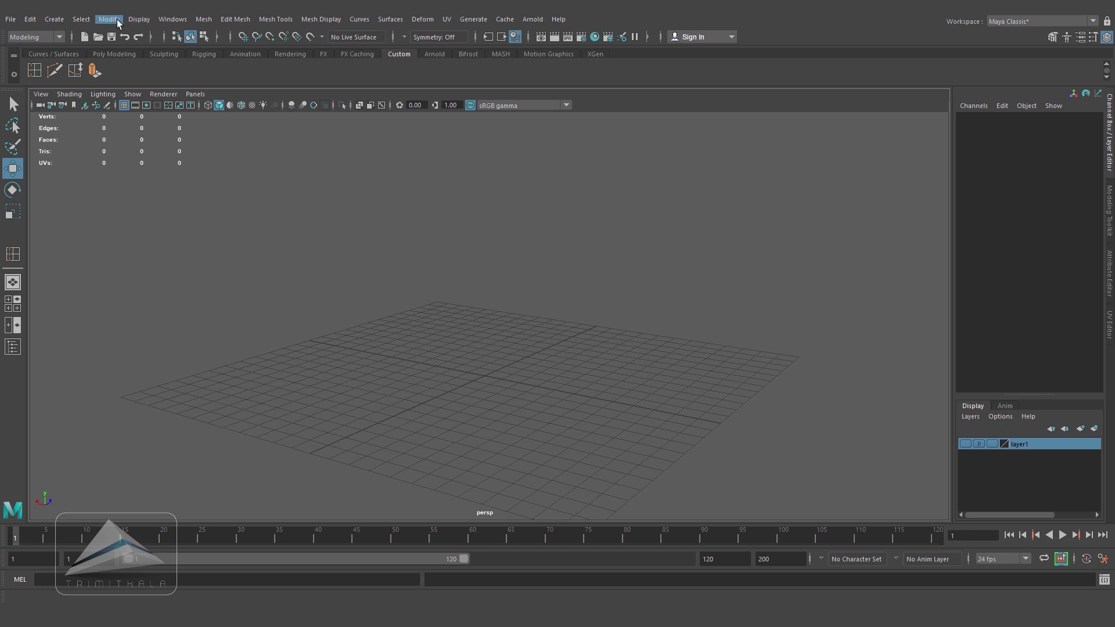
pyautogui.click(55, 19)
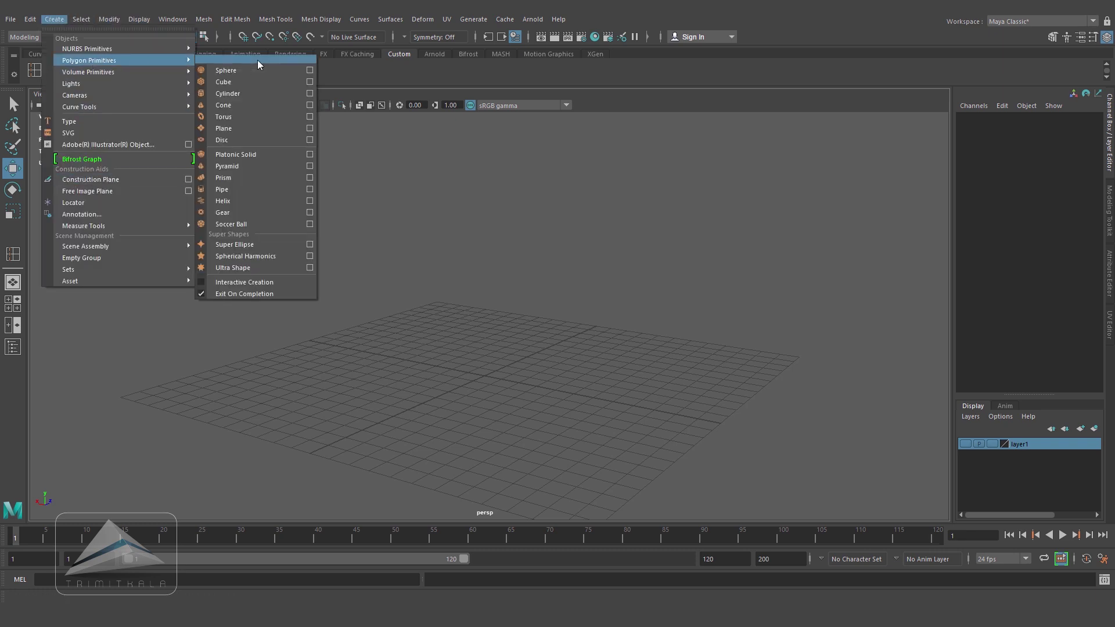
pyautogui.click(249, 81)
pyautogui.keyDown('alt'); pyautogui.moveTo(544, 330); pyautogui.dragTo(708, 279); pyautogui.keyUp('alt')
pyautogui.press('r')
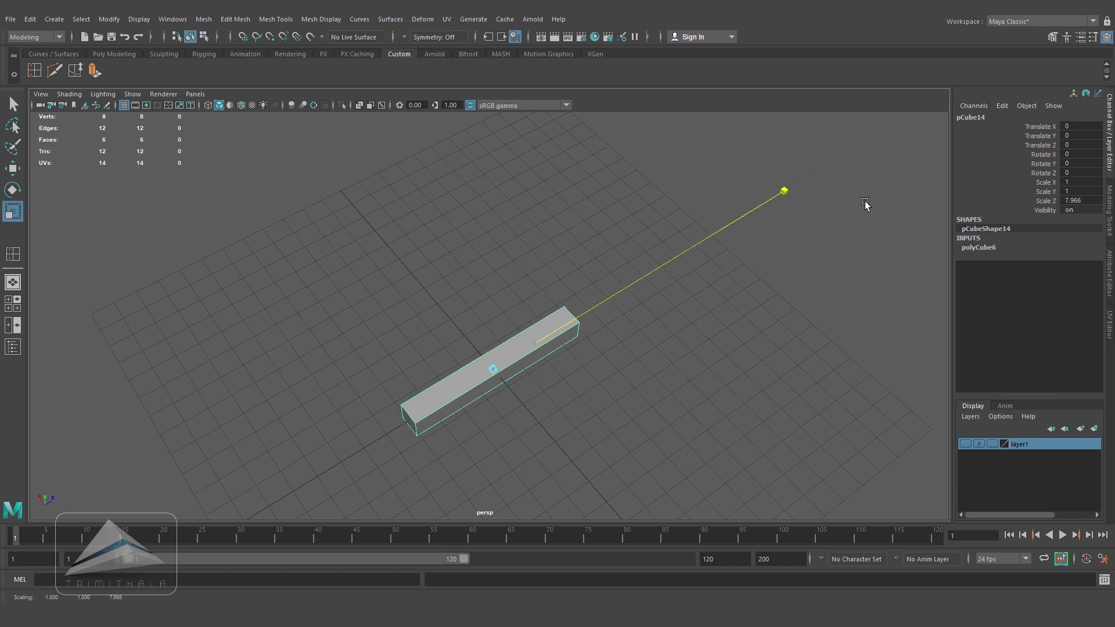
pyautogui.keyDown('alt'); pyautogui.moveTo(862, 207); pyautogui.dragTo(542, 423); pyautogui.keyUp('alt')
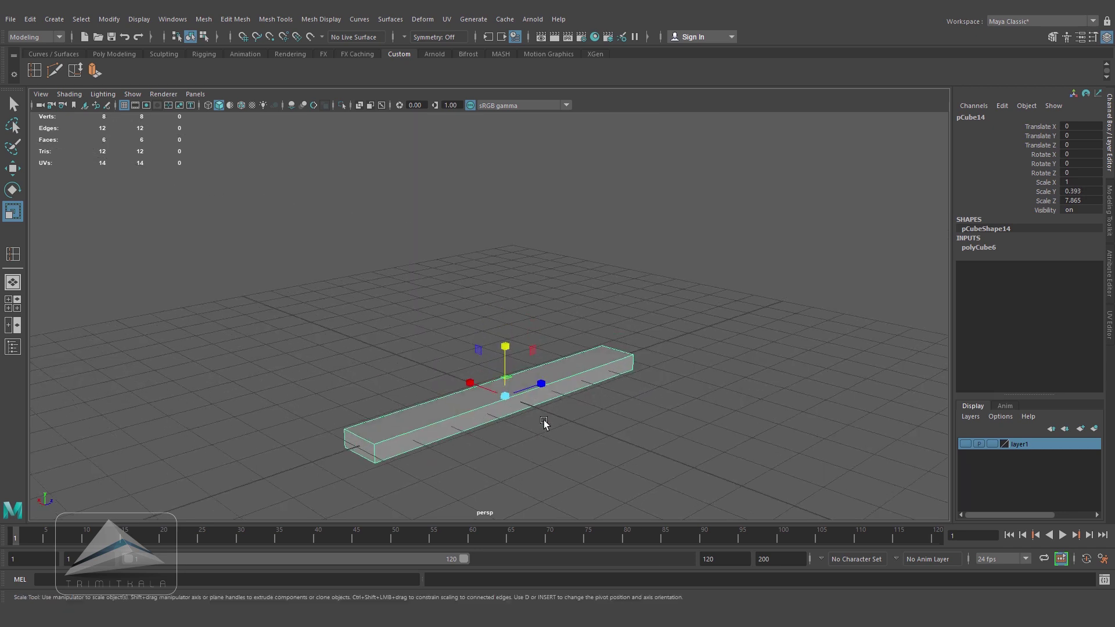
pyautogui.moveTo(506, 346); pyautogui.dragTo(591, 274)
# - Bevel all edges of the beam with a fractional width of 0.2192 and 2 segments
pyautogui.rightClick(591, 274)
pyautogui.click(591, 242)
pyautogui.moveTo(685, 510); pyautogui.dragTo(343, 190)
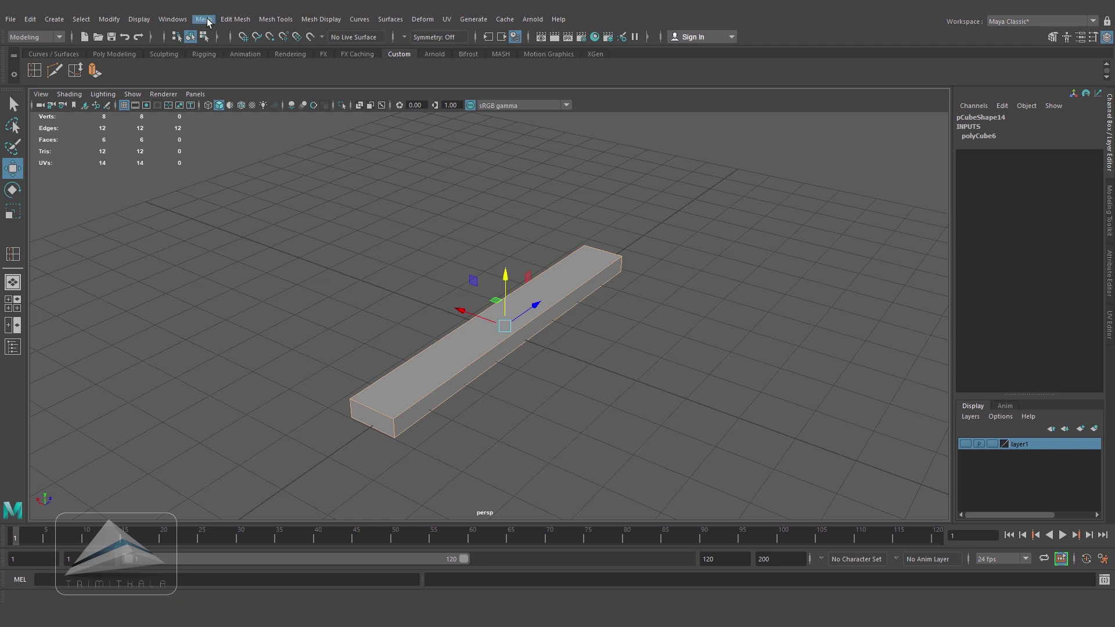
pyautogui.click(222, 20)
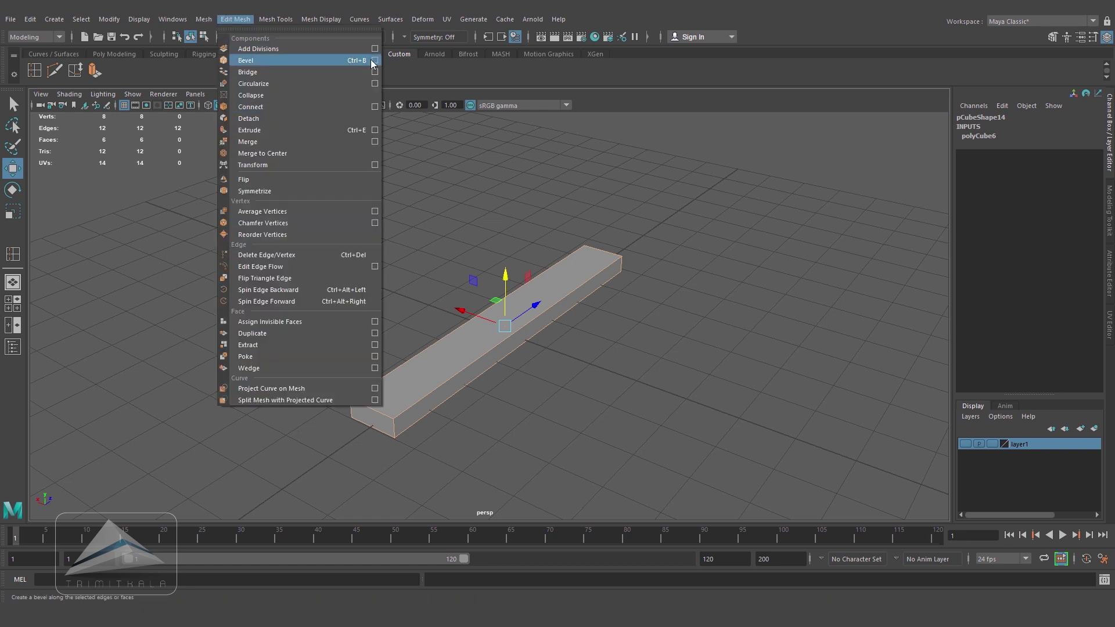
pyautogui.click(374, 60)
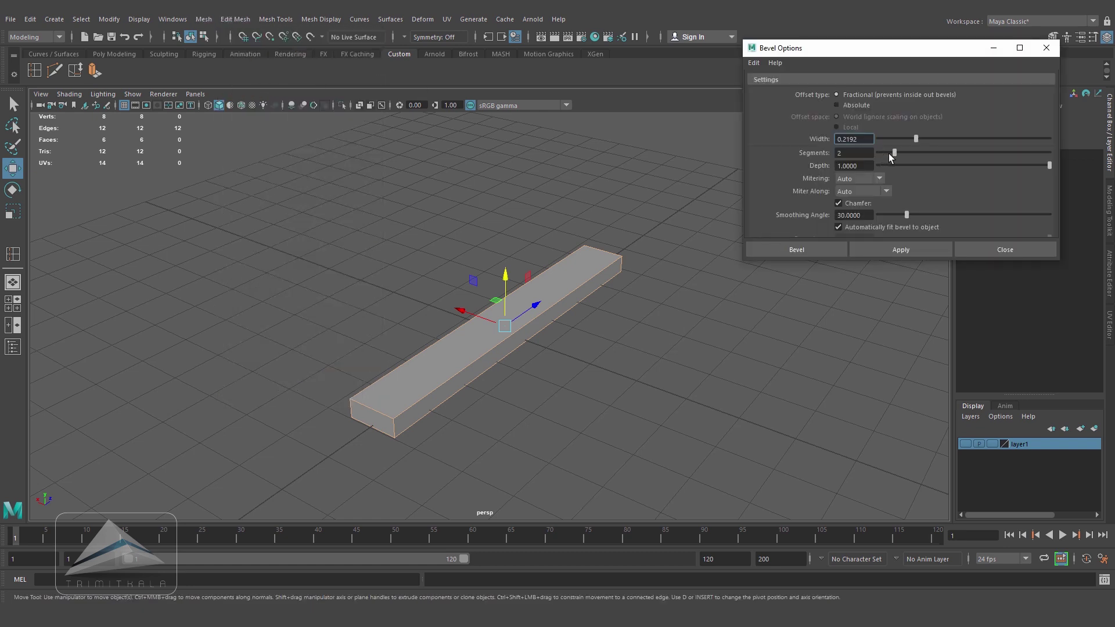
pyautogui.click(900, 249)
pyautogui.click(1005, 249)
pyautogui.keyDown('alt'); pyautogui.moveTo(775, 325); pyautogui.dragTo(651, 344); pyautogui.keyUp('alt')
pyautogui.keyDown('alt'); pyautogui.moveTo(650, 344); pyautogui.dragTo(543, 331, button='right'); pyautogui.keyUp('alt')
pyautogui.keyDown('alt'); pyautogui.moveTo(543, 331); pyautogui.dragTo(567, 335); pyautogui.keyUp('alt')
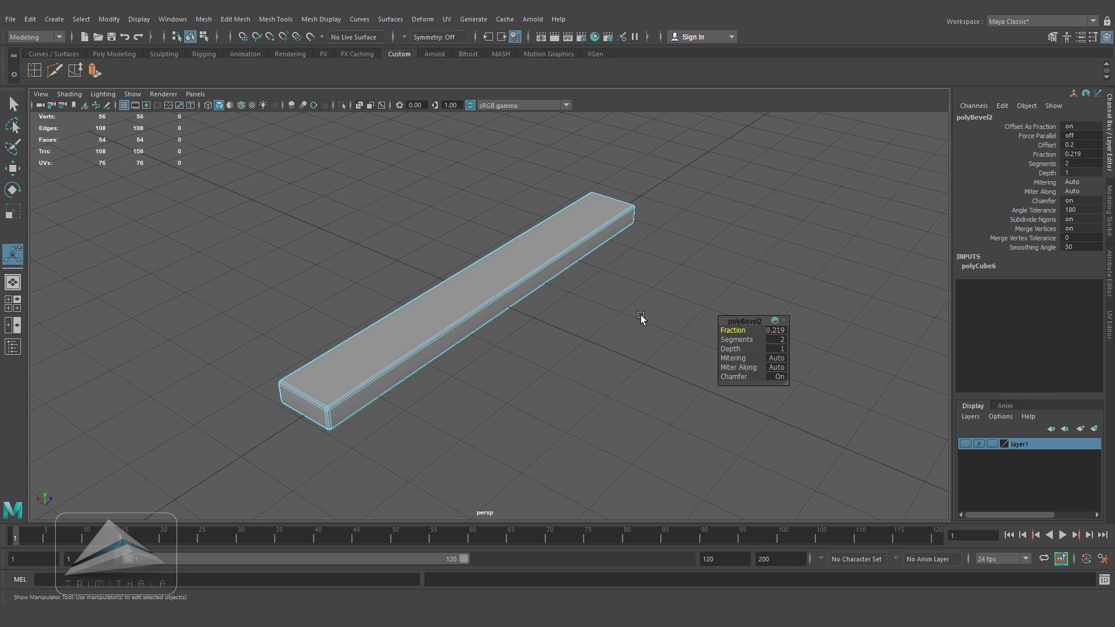
# - Return the beam to object mode and open the UV Editor with the UV Toolkit beside the perspective view
pyautogui.keyDown('alt'); pyautogui.moveTo(642, 319); pyautogui.dragTo(475, 363); pyautogui.keyUp('alt')
pyautogui.rightClick(507, 296)
pyautogui.click(553, 281)
pyautogui.keyDown('alt'); pyautogui.moveTo(475, 363); pyautogui.dragTo(409, 352, button='middle'); pyautogui.keyUp('alt')
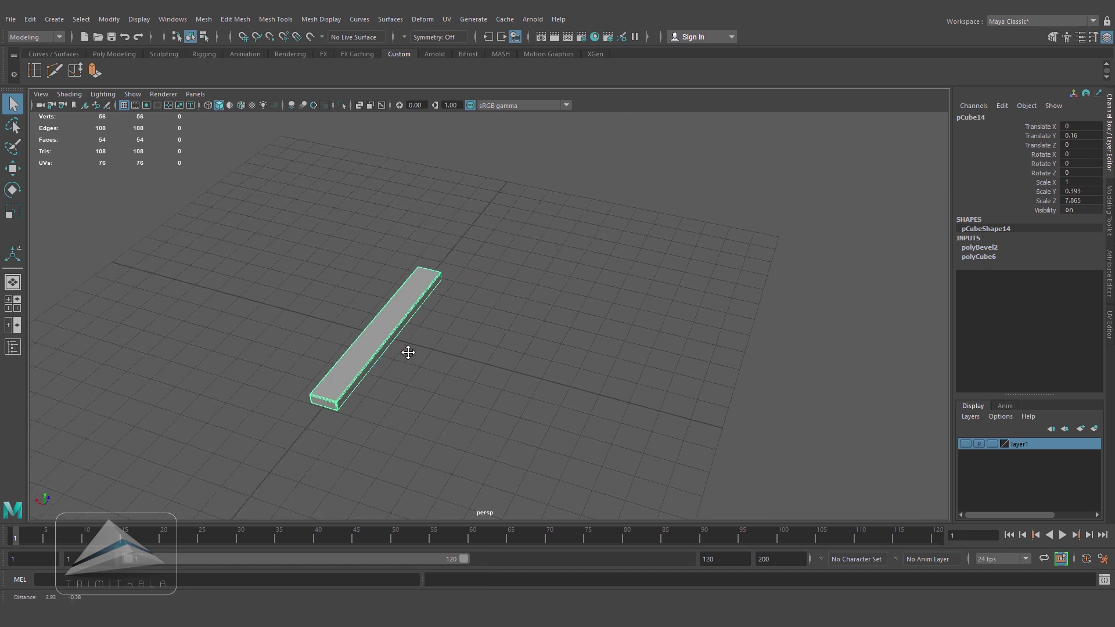
pyautogui.click(447, 20)
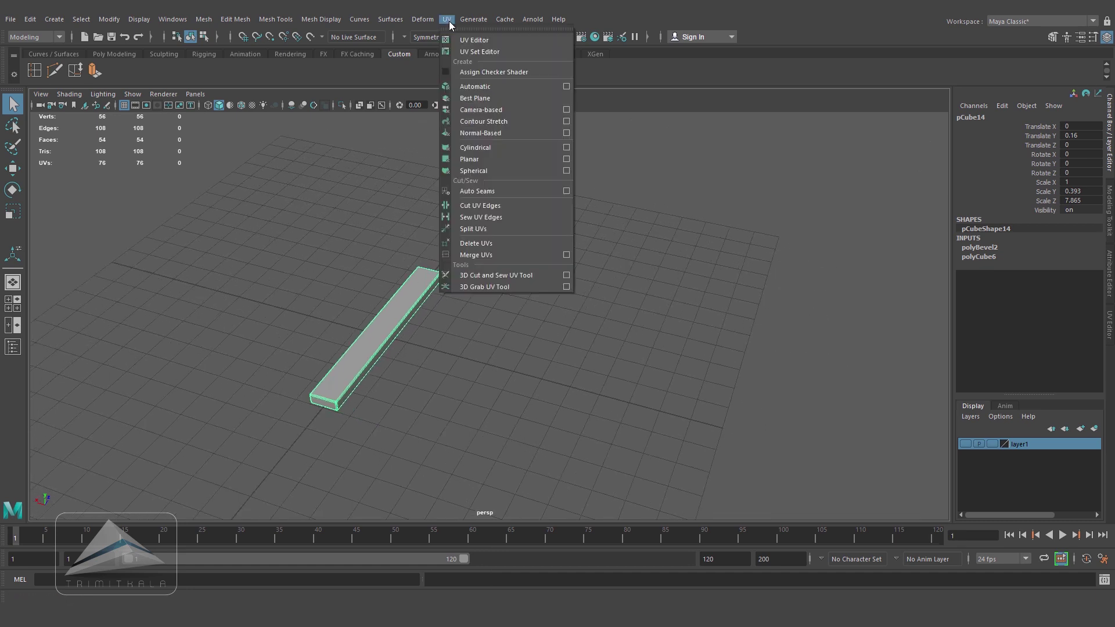
pyautogui.click(497, 42)
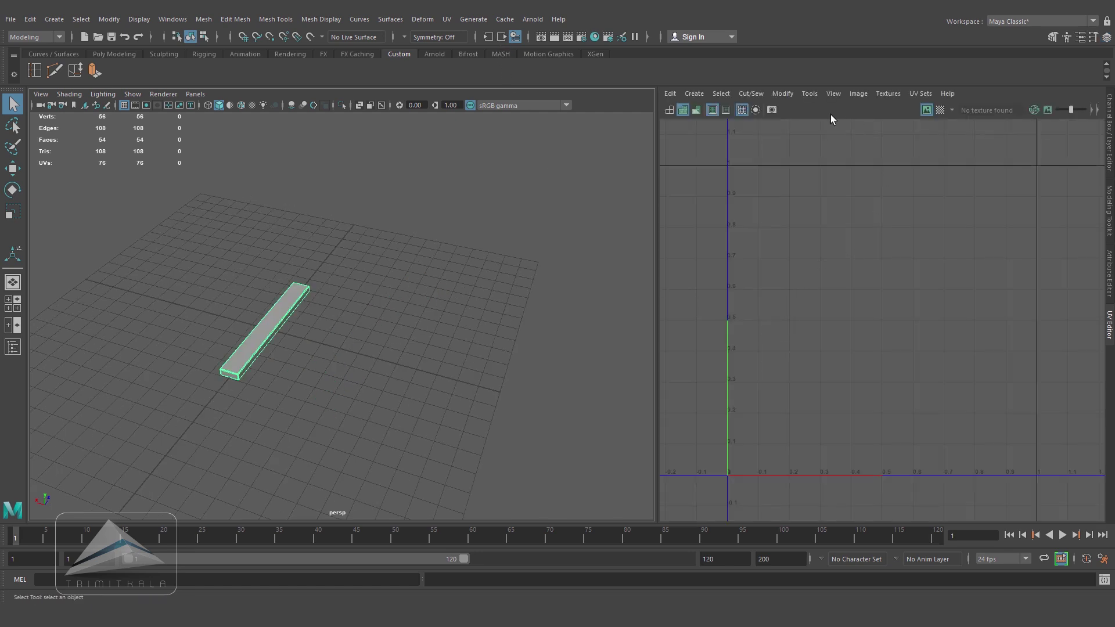
pyautogui.click(811, 94)
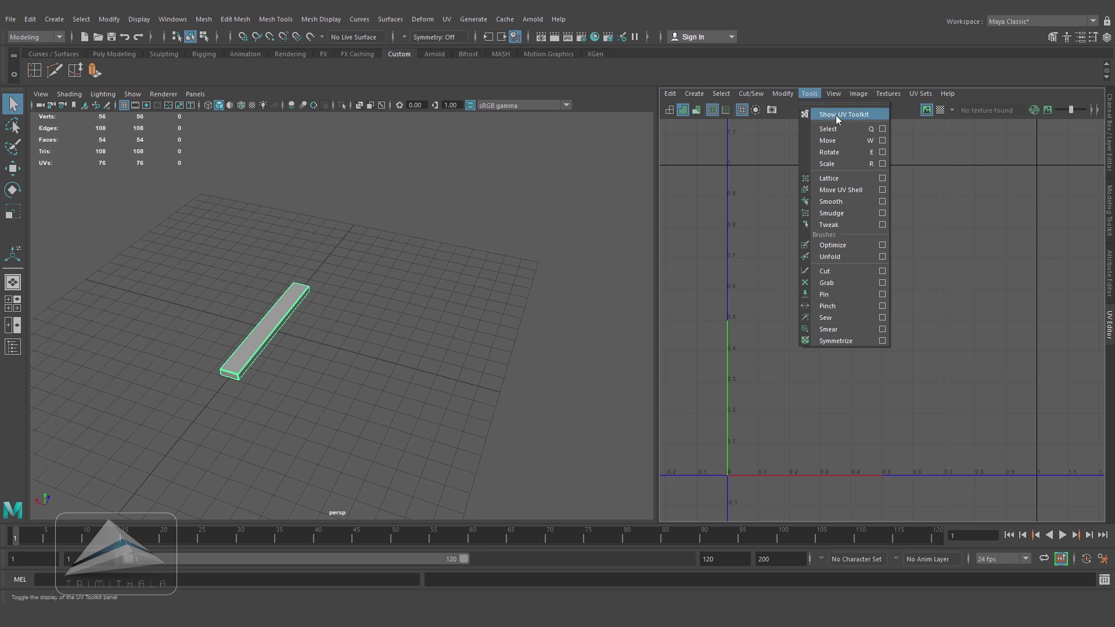
pyautogui.click(858, 116)
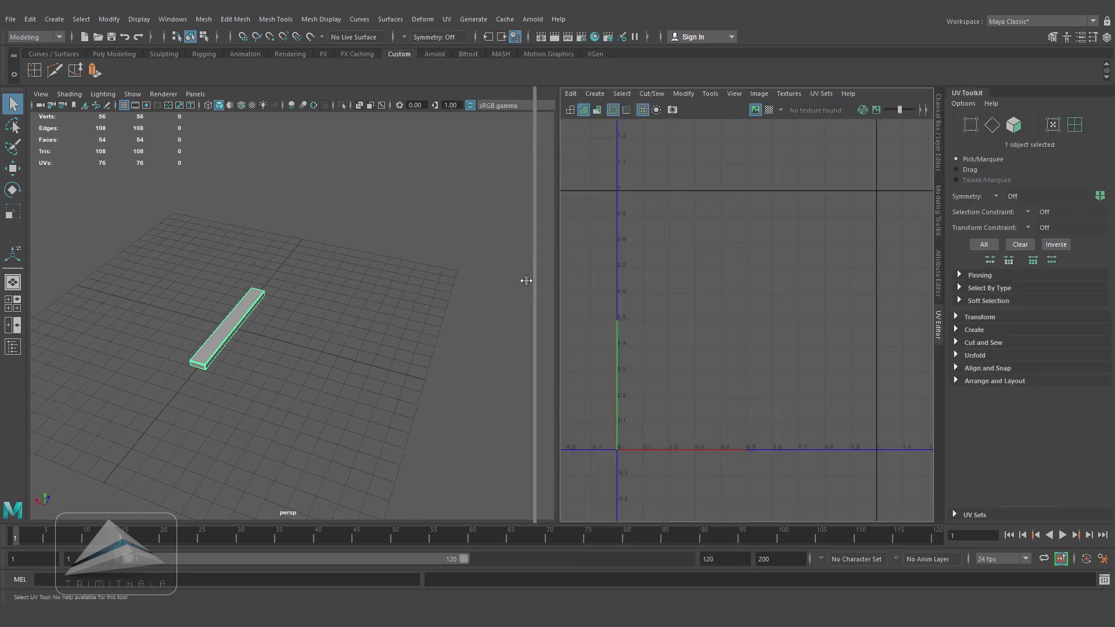
pyautogui.moveTo(529, 280); pyautogui.dragTo(514, 283)
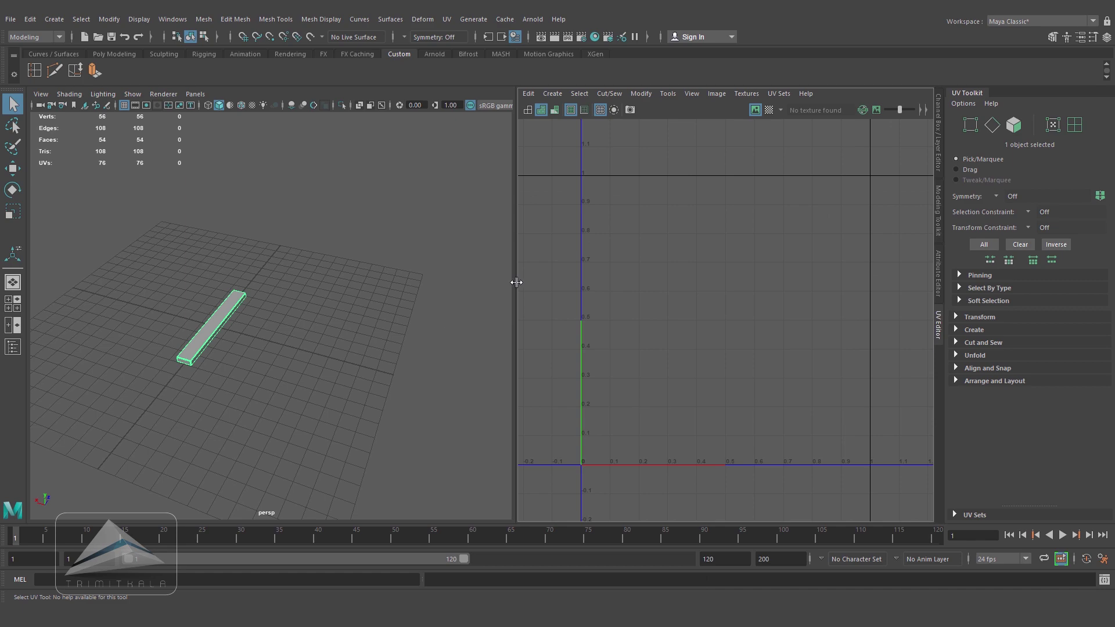
# - Display the checker map on the beam and apply Automatic UV mapping to it
pyautogui.click(768, 109)
pyautogui.keyDown('alt'); pyautogui.moveTo(286, 340); pyautogui.dragTo(326, 322); pyautogui.keyUp('alt')
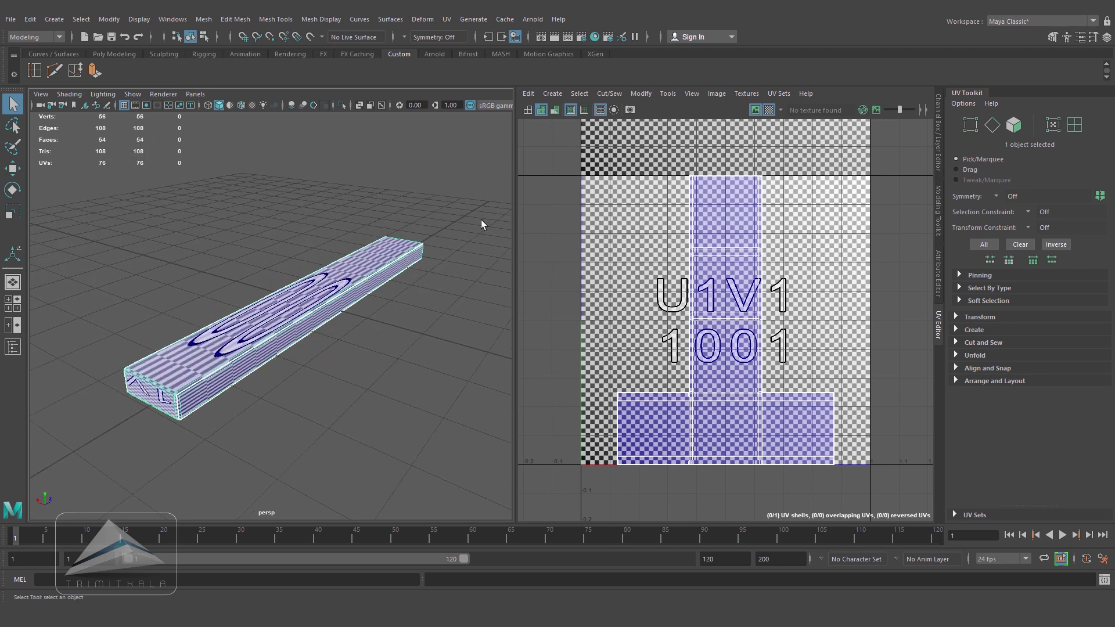
pyautogui.click(551, 93)
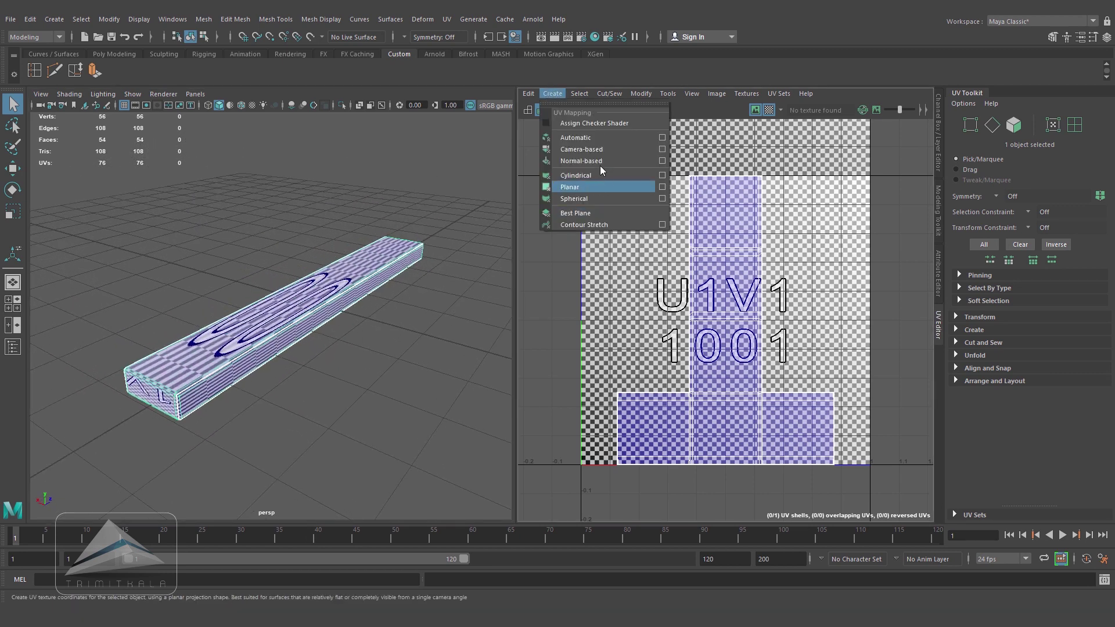
pyautogui.click(586, 137)
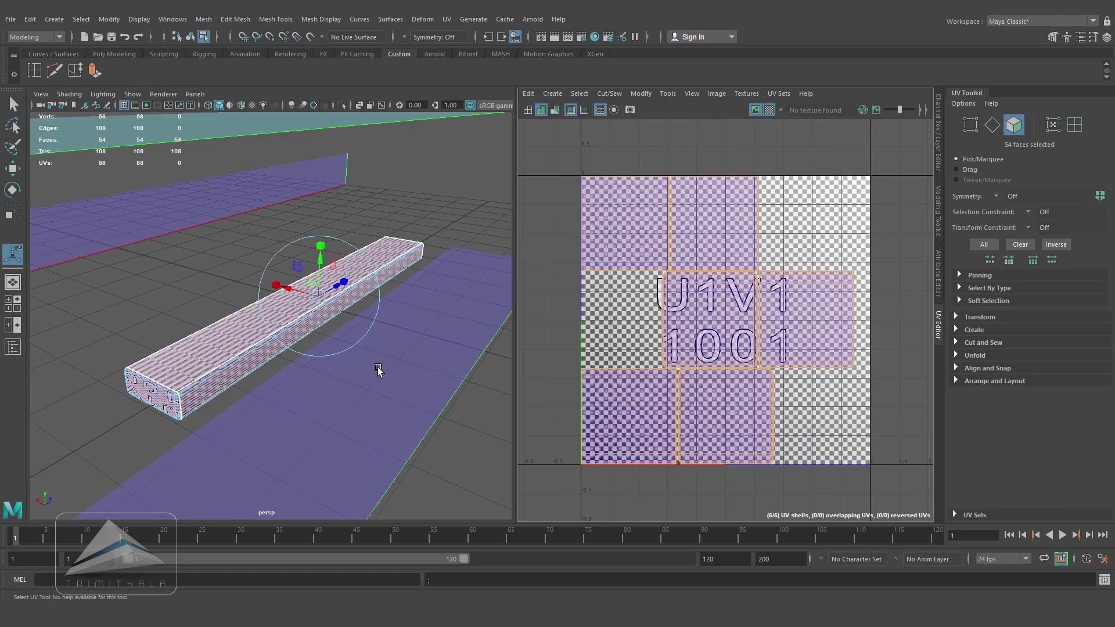
# - Scale the automatic projection to about 18.072 in X and 2.558 in Z so the top face's checks are square
pyautogui.keyDown('alt'); pyautogui.moveTo(378, 370); pyautogui.dragTo(374, 389); pyautogui.keyUp('alt')
pyautogui.keyDown('alt'); pyautogui.moveTo(375, 390); pyautogui.dragTo(502, 378, button='right'); pyautogui.keyUp('alt')
pyautogui.keyDown('alt'); pyautogui.moveTo(501, 378); pyautogui.dragTo(252, 360, button='middle'); pyautogui.keyUp('alt')
pyautogui.keyDown('alt'); pyautogui.moveTo(252, 361); pyautogui.dragTo(359, 391, button='right'); pyautogui.keyUp('alt')
pyautogui.keyDown('alt'); pyautogui.moveTo(358, 391); pyautogui.dragTo(386, 352, button='middle'); pyautogui.keyUp('alt')
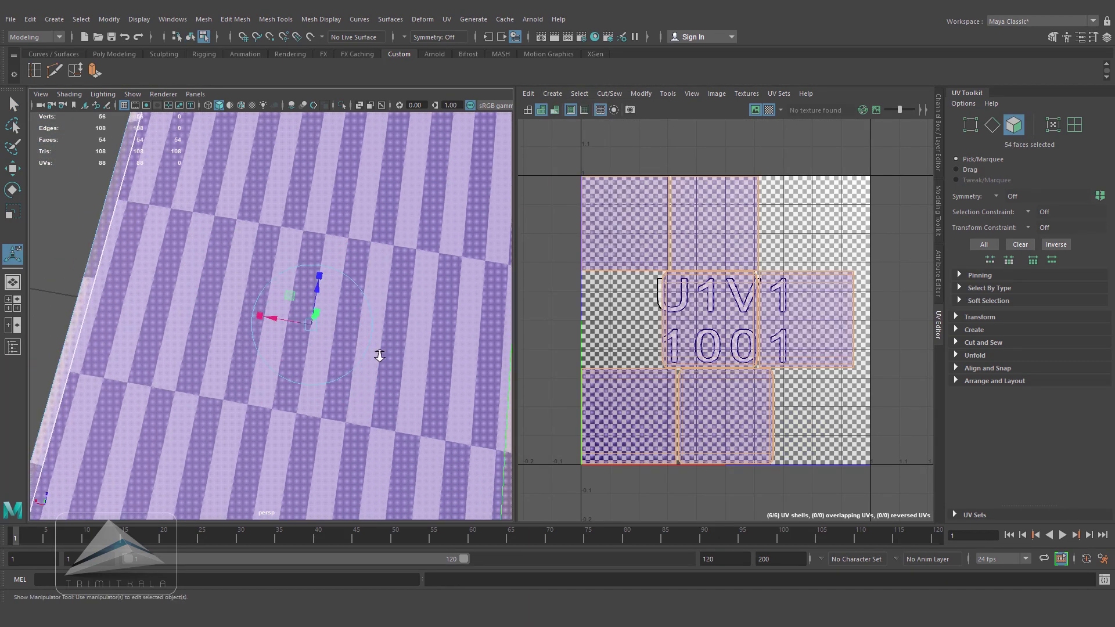
pyautogui.moveTo(253, 317)
pyautogui.mouseDown()
pyautogui.moveTo(217, 311)
pyautogui.moveTo(266, 317)
pyautogui.mouseUp()
pyautogui.moveTo(315, 273); pyautogui.dragTo(311, 308)
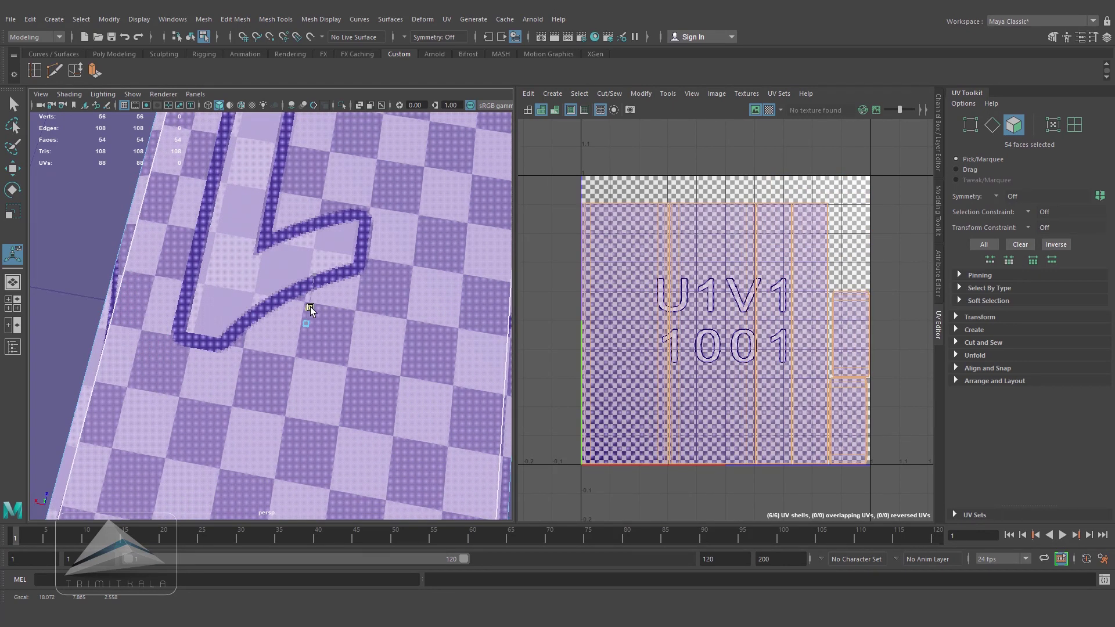
# - Enlarge the automatic projection vertically until the checks on the beam's long side are square
pyautogui.keyDown('alt'); pyautogui.moveTo(344, 369); pyautogui.dragTo(201, 362, button='right'); pyautogui.keyUp('alt')
pyautogui.keyDown('alt'); pyautogui.moveTo(311, 388); pyautogui.dragTo(300, 325); pyautogui.keyUp('alt')
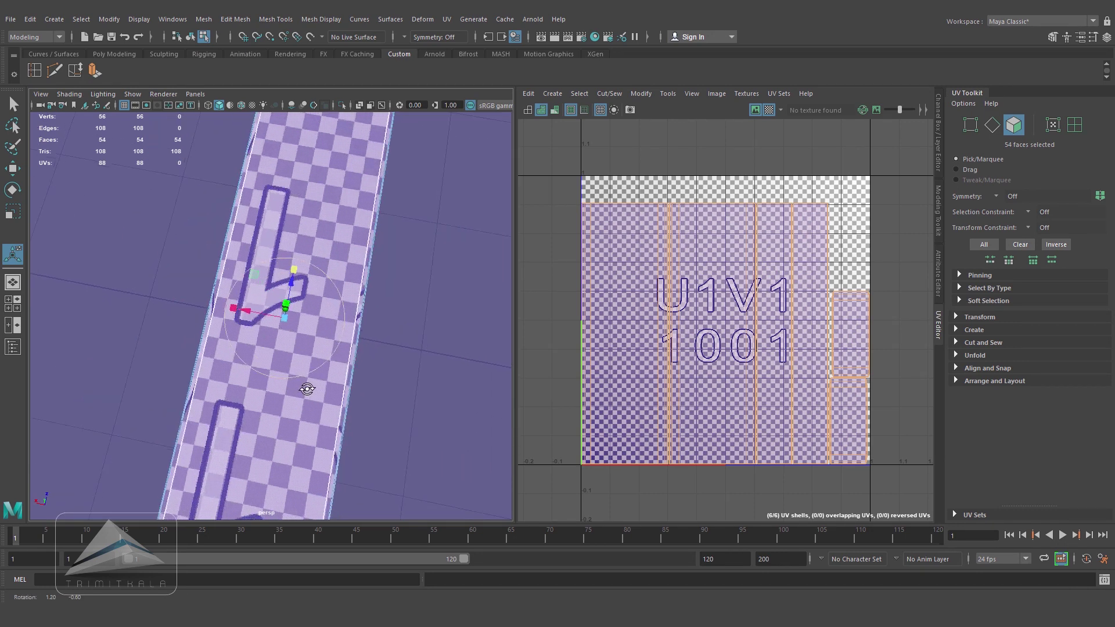
pyautogui.keyDown('alt'); pyautogui.moveTo(300, 326); pyautogui.dragTo(325, 374, button='middle'); pyautogui.keyUp('alt')
pyautogui.keyDown('alt'); pyautogui.moveTo(325, 375); pyautogui.dragTo(295, 341); pyautogui.keyUp('alt')
pyautogui.keyDown('alt'); pyautogui.moveTo(302, 348); pyautogui.dragTo(386, 363, button='right'); pyautogui.keyUp('alt')
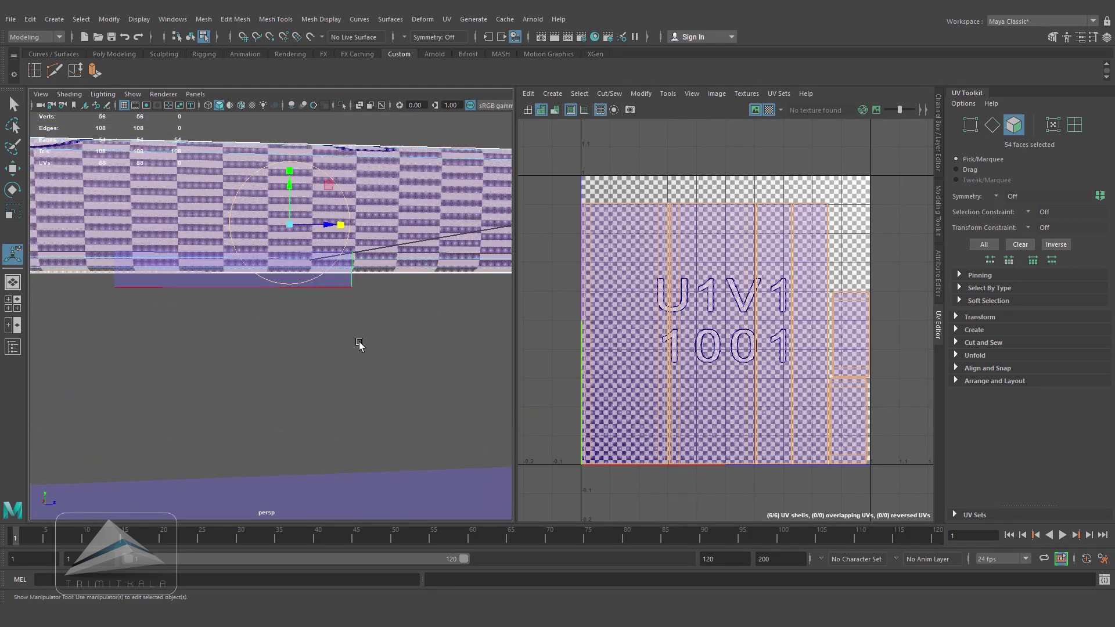
pyautogui.keyDown('alt'); pyautogui.moveTo(326, 281); pyautogui.dragTo(324, 337, button='middle'); pyautogui.keyUp('alt')
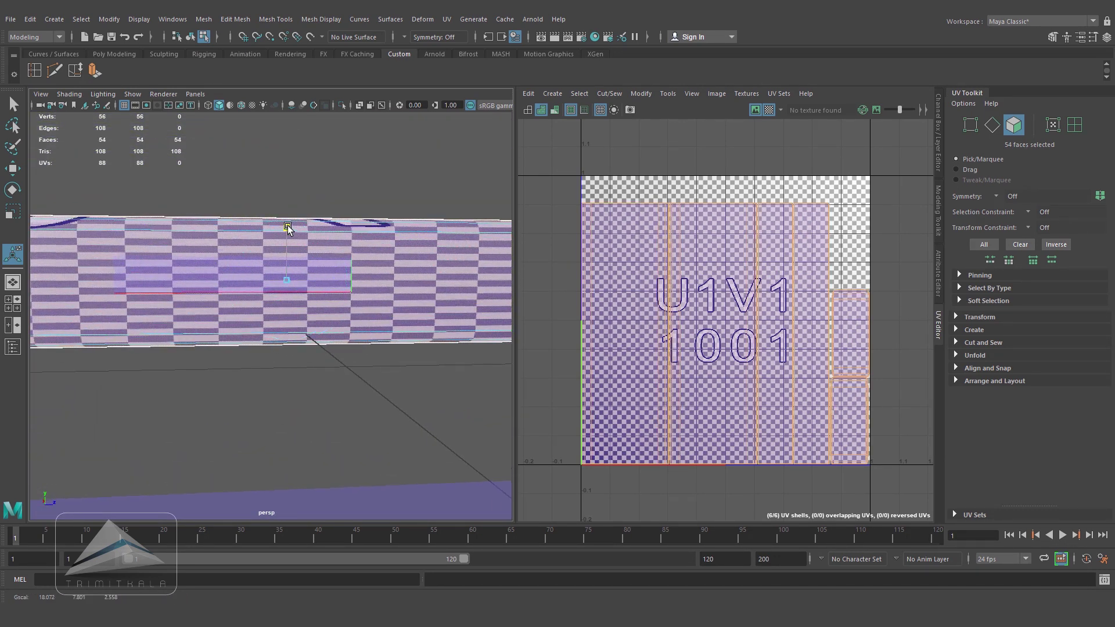
pyautogui.moveTo(287, 226); pyautogui.dragTo(294, 101)
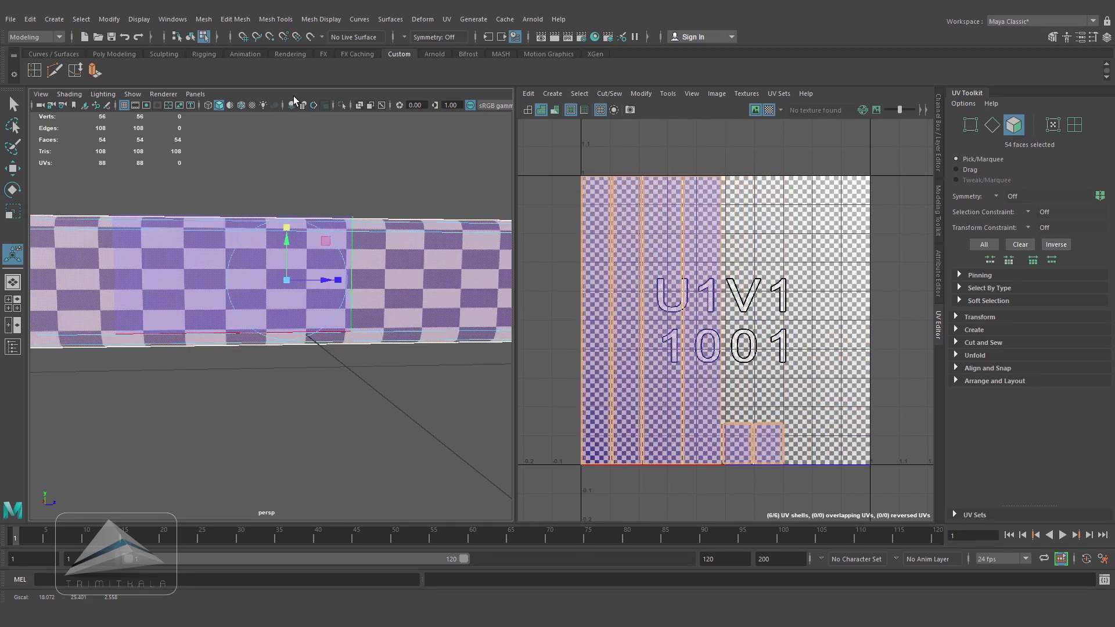
pyautogui.moveTo(289, 228); pyautogui.dragTo(284, 182)
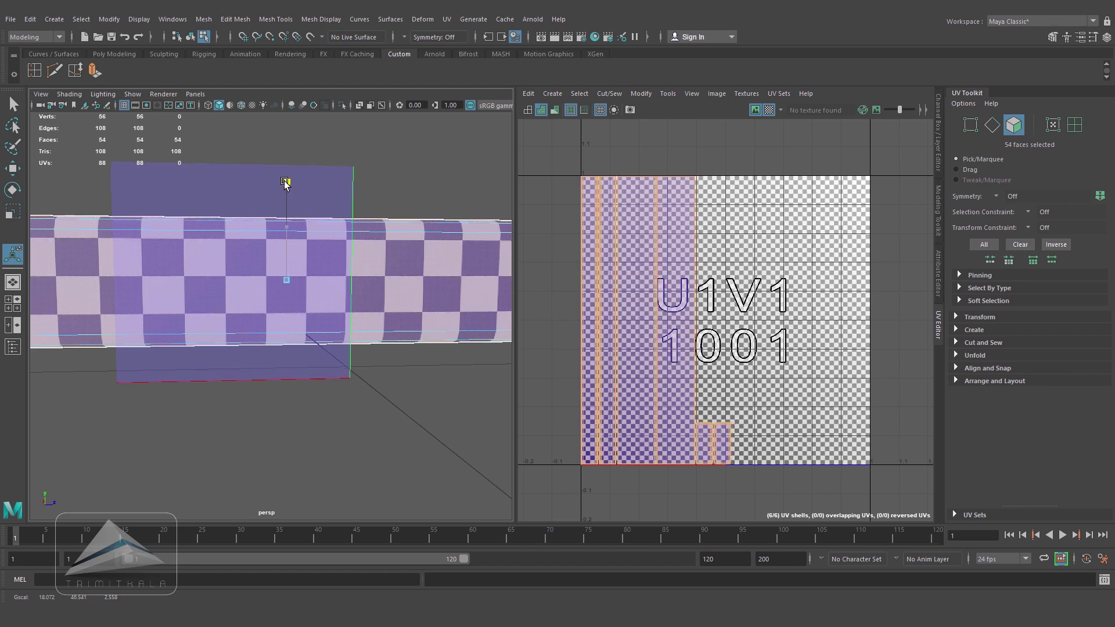
# - Check the checker pattern around the beam, return it to object mode, and frame it in the view
pyautogui.keyDown('alt'); pyautogui.moveTo(319, 312); pyautogui.dragTo(229, 311); pyautogui.keyUp('alt')
pyautogui.keyDown('alt'); pyautogui.moveTo(229, 312); pyautogui.dragTo(159, 330, button='right'); pyautogui.keyUp('alt')
pyautogui.keyDown('alt'); pyautogui.moveTo(159, 330); pyautogui.dragTo(301, 374); pyautogui.keyUp('alt')
pyautogui.keyDown('alt'); pyautogui.moveTo(398, 397); pyautogui.dragTo(343, 381); pyautogui.keyUp('alt')
pyautogui.keyDown('alt'); pyautogui.moveTo(343, 377); pyautogui.dragTo(459, 333, button='middle'); pyautogui.keyUp('alt')
pyautogui.keyDown('alt'); pyautogui.moveTo(377, 352); pyautogui.dragTo(398, 343, button='middle'); pyautogui.keyUp('alt')
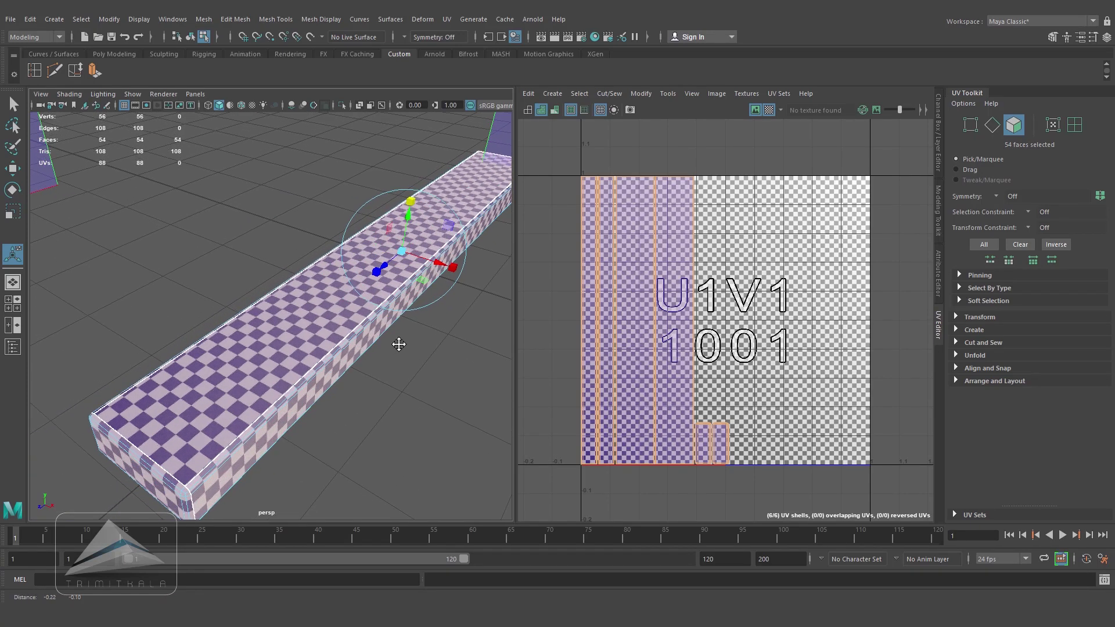
pyautogui.moveTo(323, 338); pyautogui.dragTo(366, 242, button='right')
pyautogui.press('q')
pyautogui.press('f')
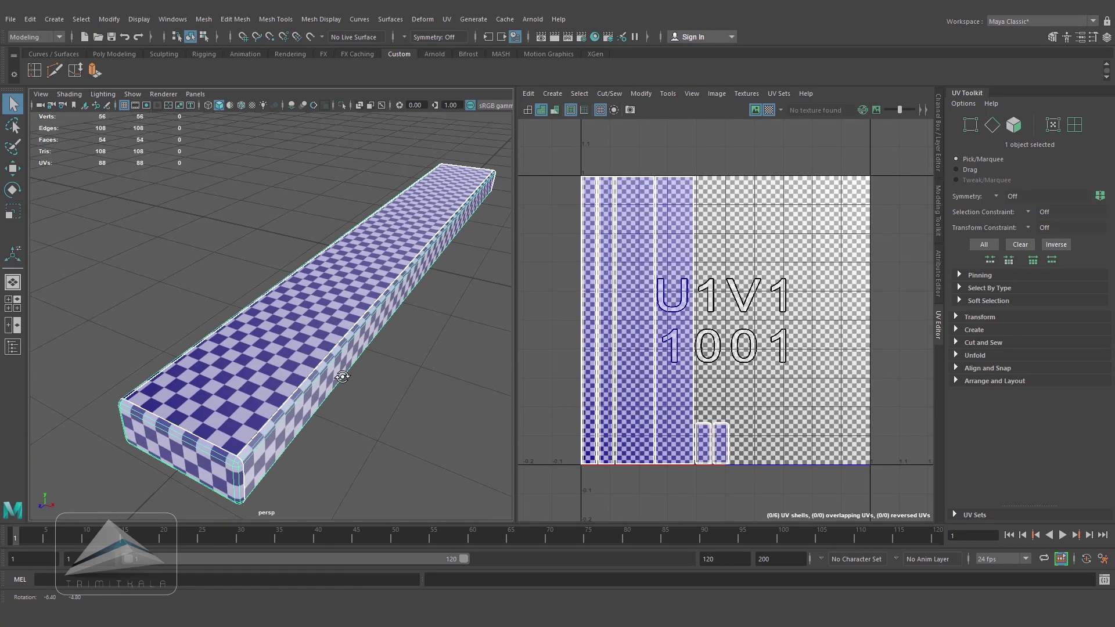
# - Check the beam's smooth preview and insert a supporting edge loop just inside its near end in the unsmoothed display
pyautogui.press('3')
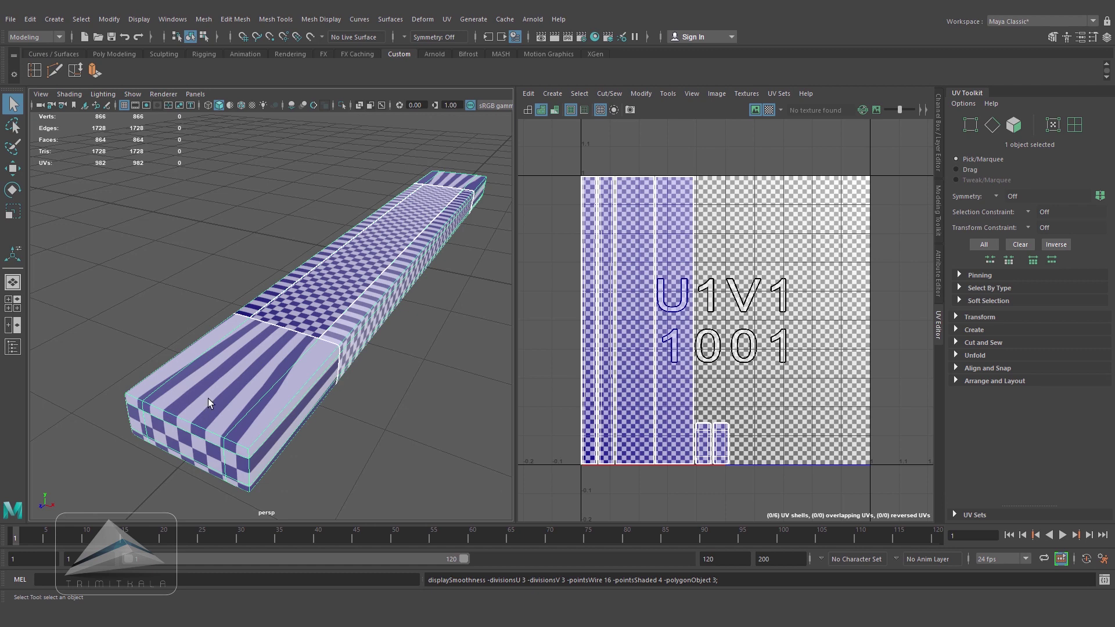
pyautogui.press('1')
pyautogui.keyDown('alt'); pyautogui.moveTo(222, 407); pyautogui.dragTo(369, 348, button='right'); pyautogui.keyUp('alt')
pyautogui.keyDown('alt'); pyautogui.moveTo(370, 349); pyautogui.dragTo(453, 357, button='middle'); pyautogui.keyUp('alt')
pyautogui.keyDown('alt'); pyautogui.moveTo(360, 360); pyautogui.dragTo(424, 376, button='right'); pyautogui.keyUp('alt')
pyautogui.keyDown('alt'); pyautogui.moveTo(424, 377); pyautogui.dragTo(266, 372, button='middle'); pyautogui.keyUp('alt')
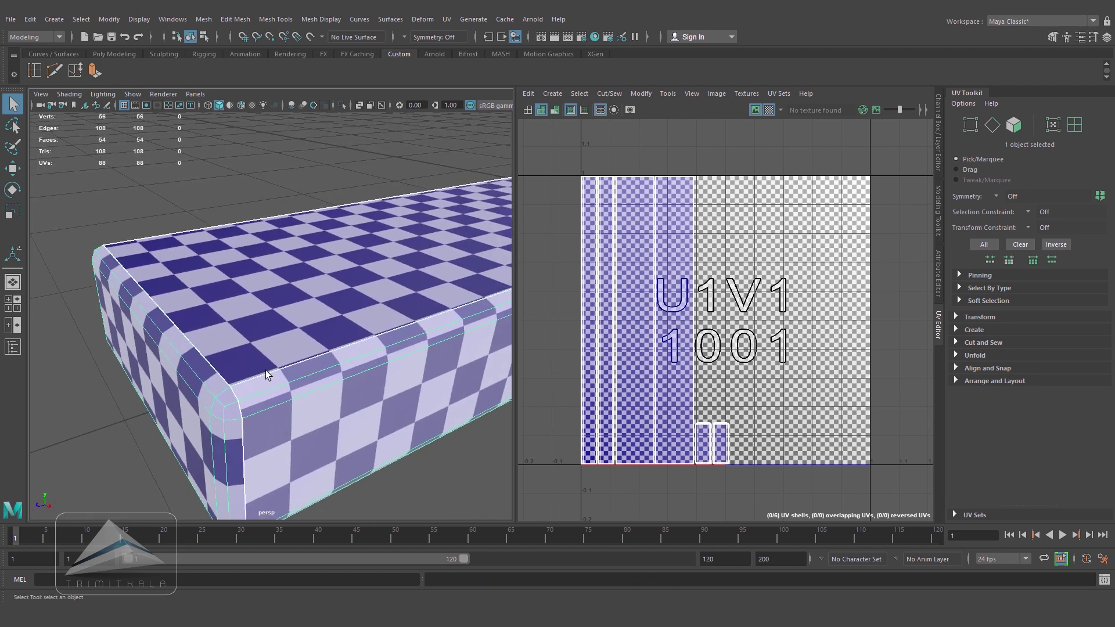
pyautogui.click(34, 71)
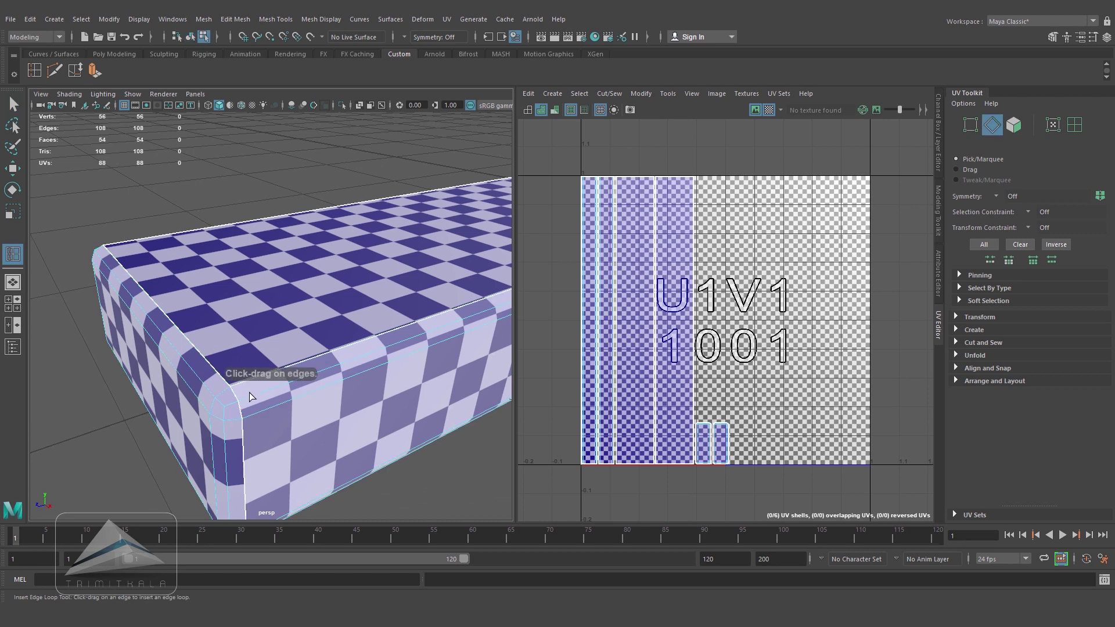
pyautogui.click(249, 395)
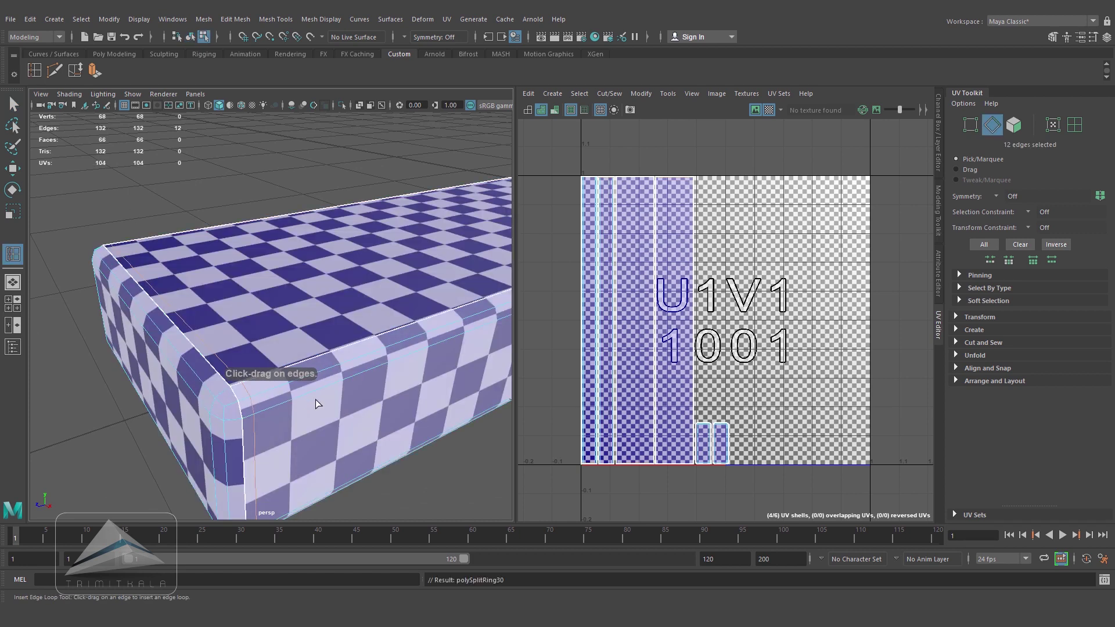
# - Insert a matching supporting edge loop just inside the beam's opposite end and return to object mode
pyautogui.keyDown('alt'); pyautogui.moveTo(325, 400); pyautogui.dragTo(241, 353, button='right'); pyautogui.keyUp('alt')
pyautogui.keyDown('alt'); pyautogui.moveTo(241, 353); pyautogui.dragTo(13, 369, button='middle'); pyautogui.keyUp('alt')
pyautogui.keyDown('alt'); pyautogui.moveTo(308, 291); pyautogui.dragTo(54, 416, button='middle'); pyautogui.keyUp('alt')
pyautogui.keyDown('alt'); pyautogui.moveTo(209, 353); pyautogui.dragTo(165, 363); pyautogui.keyUp('alt')
pyautogui.keyDown('alt'); pyautogui.moveTo(164, 364); pyautogui.dragTo(430, 362, button='right'); pyautogui.keyUp('alt')
pyautogui.keyDown('alt'); pyautogui.moveTo(431, 362); pyautogui.dragTo(377, 372, button='middle'); pyautogui.keyUp('alt')
pyautogui.keyDown('alt'); pyautogui.moveTo(378, 372); pyautogui.dragTo(445, 356, button='right'); pyautogui.keyUp('alt')
pyautogui.keyDown('alt'); pyautogui.moveTo(445, 342); pyautogui.dragTo(336, 360, button='middle'); pyautogui.keyUp('alt')
pyautogui.keyDown('alt'); pyautogui.moveTo(336, 361); pyautogui.dragTo(406, 357, button='right'); pyautogui.keyUp('alt')
pyautogui.keyDown('alt'); pyautogui.moveTo(407, 357); pyautogui.dragTo(329, 354, button='middle'); pyautogui.keyUp('alt')
pyautogui.keyDown('alt'); pyautogui.moveTo(329, 355); pyautogui.dragTo(259, 344, button='right'); pyautogui.keyUp('alt')
pyautogui.keyDown('alt'); pyautogui.moveTo(259, 344); pyautogui.dragTo(363, 331, button='middle'); pyautogui.keyUp('alt')
pyautogui.moveTo(301, 435); pyautogui.dragTo(300, 438)
pyautogui.keyDown('alt'); pyautogui.moveTo(374, 430); pyautogui.dragTo(1, 244, button='right'); pyautogui.keyUp('alt')
pyautogui.click(12, 167)
pyautogui.moveTo(271, 263); pyautogui.dragTo(304, 260, button='right')
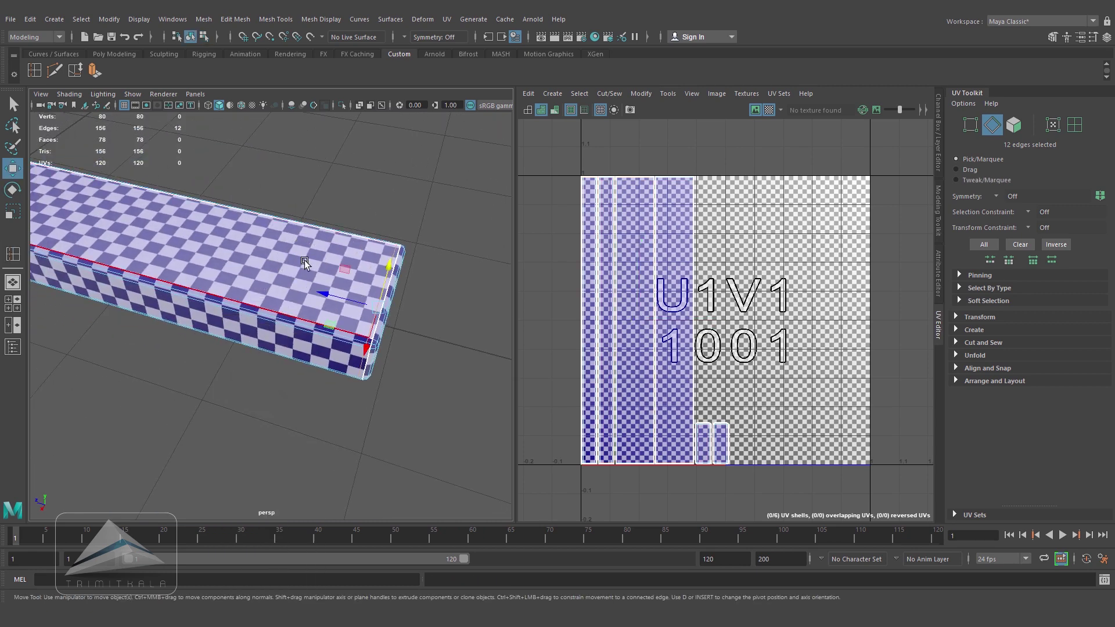
# - Preview the beam smoothed to examine the checker distortion with both end loops, and return to the unsmoothed display
pyautogui.press('3')
pyautogui.keyDown('alt'); pyautogui.moveTo(311, 323); pyautogui.dragTo(256, 338); pyautogui.keyUp('alt')
pyautogui.keyDown('alt'); pyautogui.moveTo(256, 338); pyautogui.dragTo(340, 364, button='right'); pyautogui.keyUp('alt')
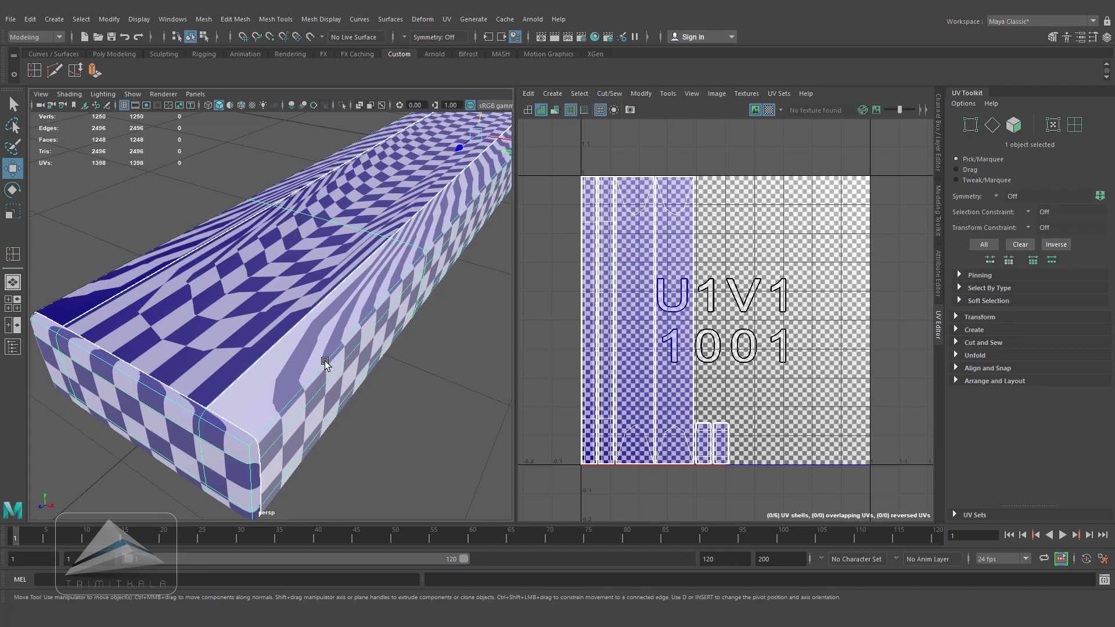
pyautogui.press('1')
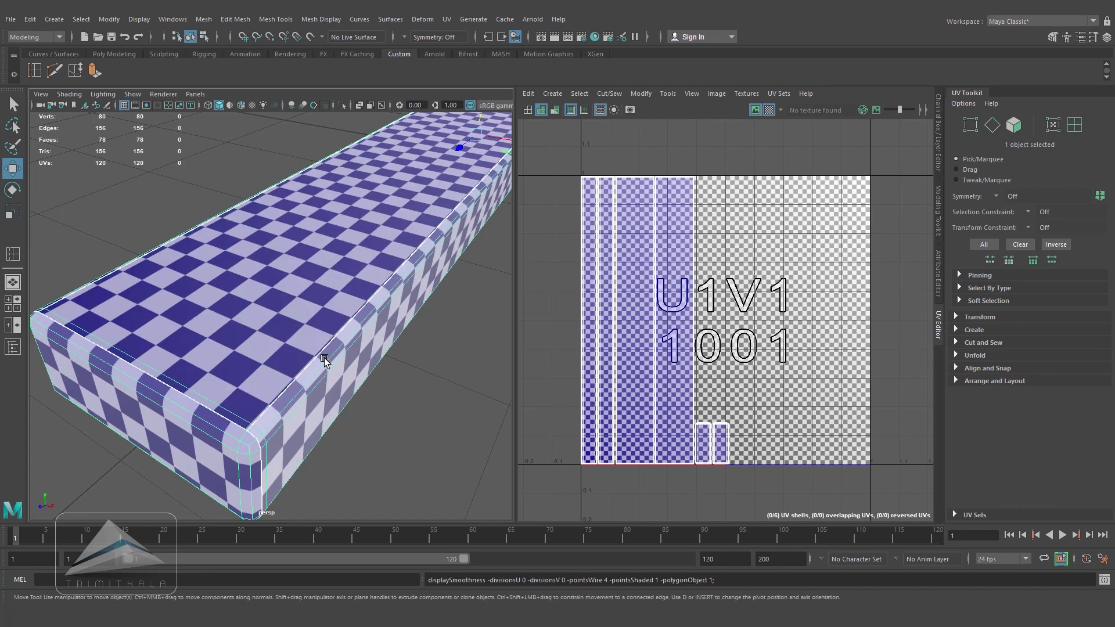
# - Insert three edge loops across the beam, one at mid-length and one within each half, and return to object mode
pyautogui.scroll(-5, 323, 357)
pyautogui.keyDown('alt'); pyautogui.moveTo(304, 410); pyautogui.dragTo(233, 431); pyautogui.keyUp('alt')
pyautogui.keyDown('alt'); pyautogui.moveTo(256, 429); pyautogui.dragTo(280, 418, button='middle'); pyautogui.keyUp('alt')
pyautogui.keyDown('alt'); pyautogui.moveTo(279, 418); pyautogui.dragTo(407, 409, button='right'); pyautogui.keyUp('alt')
pyautogui.keyDown('alt'); pyautogui.moveTo(441, 404); pyautogui.dragTo(357, 406, button='middle'); pyautogui.keyUp('alt')
pyautogui.keyDown('alt'); pyautogui.moveTo(358, 406); pyautogui.dragTo(308, 393, button='right'); pyautogui.keyUp('alt')
pyautogui.keyDown('alt'); pyautogui.moveTo(309, 393); pyautogui.dragTo(304, 400, button='middle'); pyautogui.keyUp('alt')
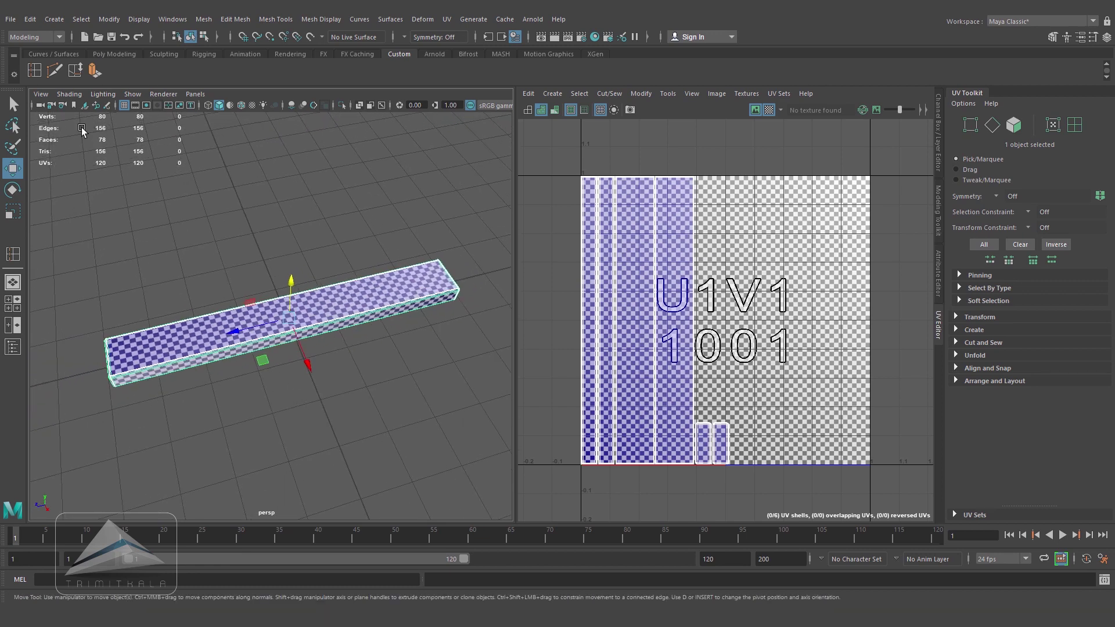
pyautogui.click(35, 70)
pyautogui.click(298, 334)
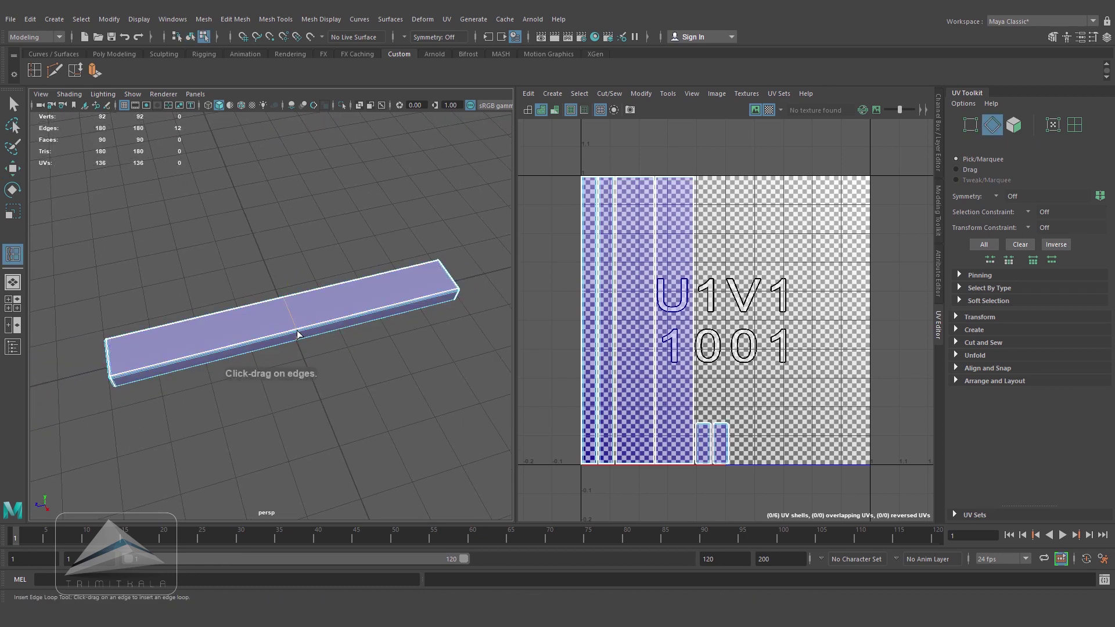
pyautogui.click(204, 357)
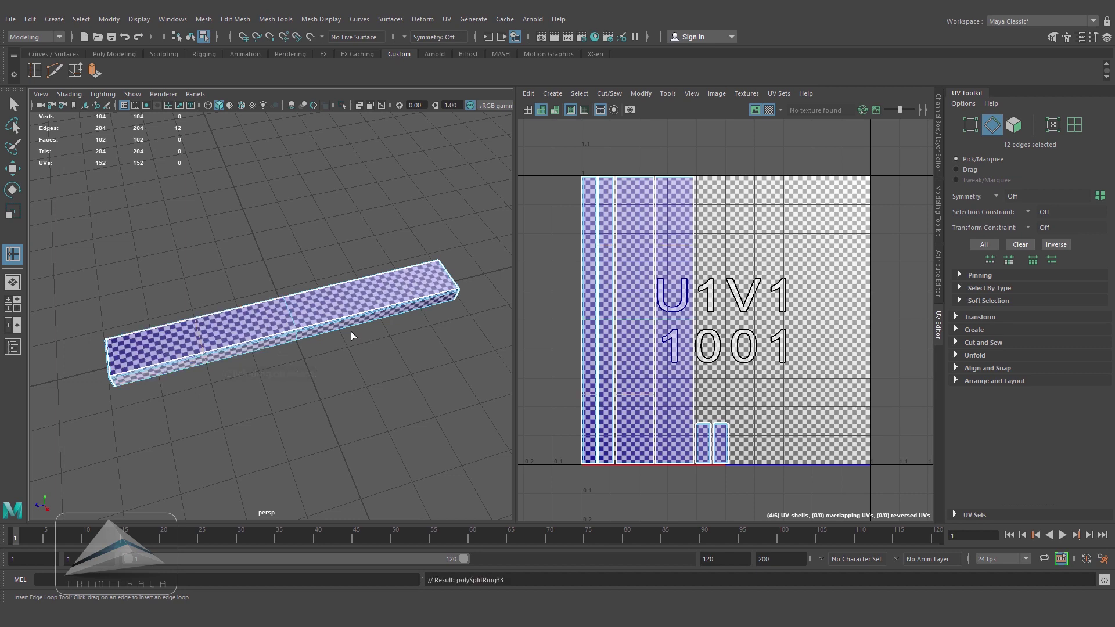
pyautogui.click(390, 310)
pyautogui.click(13, 168)
pyautogui.click(316, 254)
pyautogui.keyDown('alt'); pyautogui.moveTo(315, 254); pyautogui.dragTo(358, 292); pyautogui.keyUp('alt')
pyautogui.moveTo(326, 293); pyautogui.dragTo(374, 276, button='right')
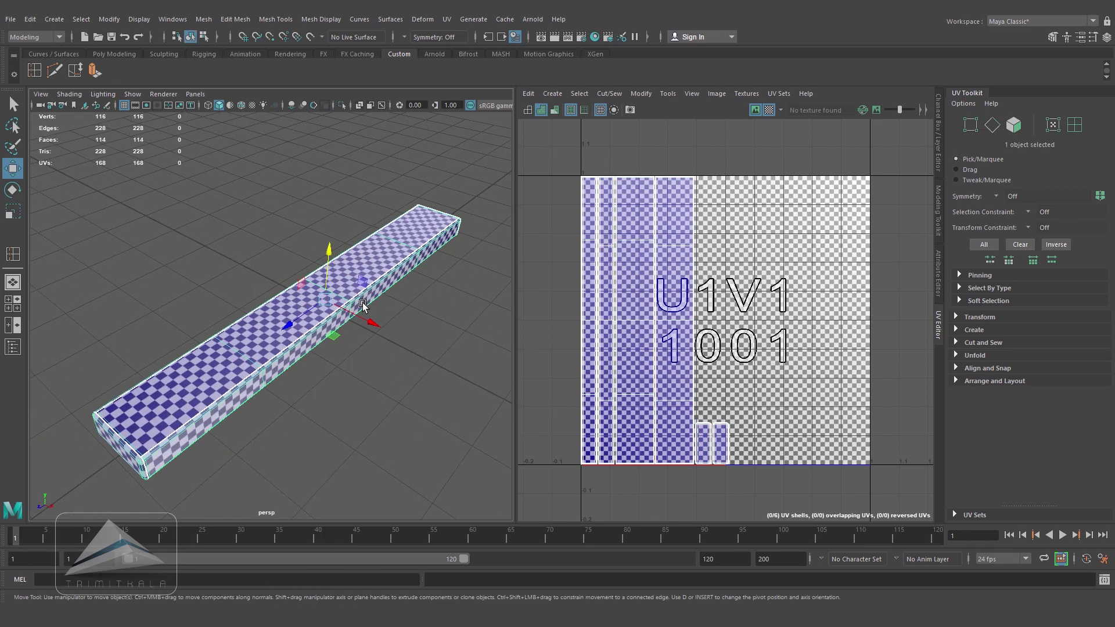
# - Examine the checker pattern along the smoothed beam with its three added cross loops, and turn the smooth preview off
pyautogui.keyDown('alt'); pyautogui.moveTo(364, 308); pyautogui.dragTo(384, 316); pyautogui.keyUp('alt')
pyautogui.press('3')
pyautogui.keyDown('alt'); pyautogui.moveTo(319, 342); pyautogui.dragTo(433, 329, button='right'); pyautogui.keyUp('alt')
pyautogui.keyDown('alt'); pyautogui.moveTo(399, 326); pyautogui.dragTo(426, 302, button='middle'); pyautogui.keyUp('alt')
pyautogui.keyDown('alt'); pyautogui.moveTo(361, 348); pyautogui.dragTo(384, 351, button='right'); pyautogui.keyUp('alt')
pyautogui.keyDown('alt'); pyautogui.moveTo(381, 355); pyautogui.dragTo(392, 351, button='middle'); pyautogui.keyUp('alt')
pyautogui.keyDown('alt'); pyautogui.moveTo(392, 348); pyautogui.dragTo(363, 359, button='right'); pyautogui.keyUp('alt')
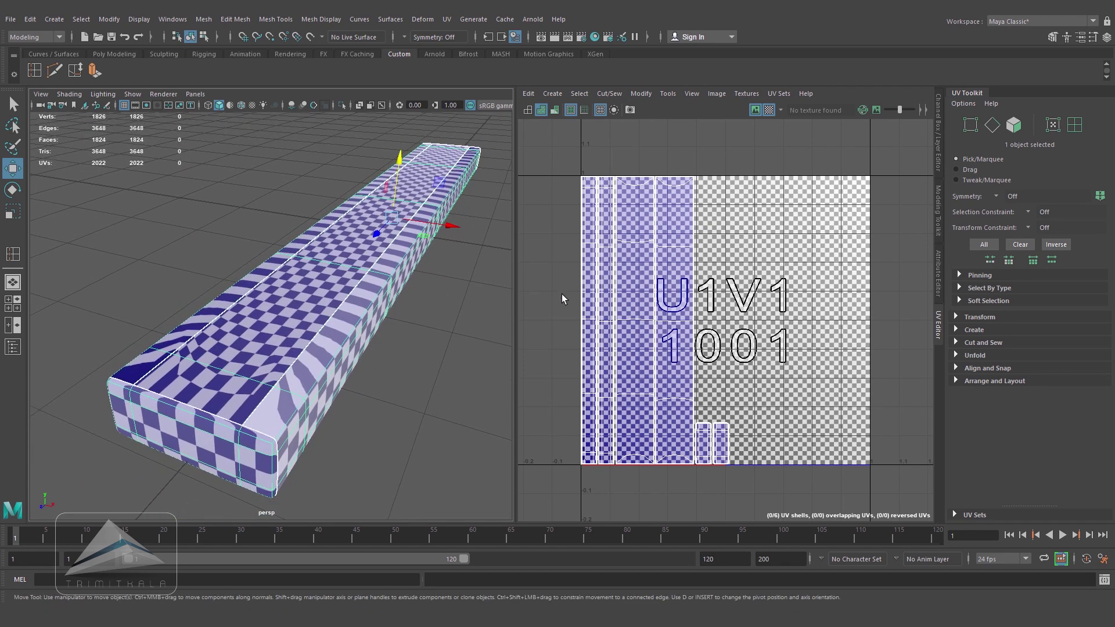
pyautogui.keyDown('alt'); pyautogui.moveTo(411, 349); pyautogui.dragTo(385, 350); pyautogui.keyUp('alt')
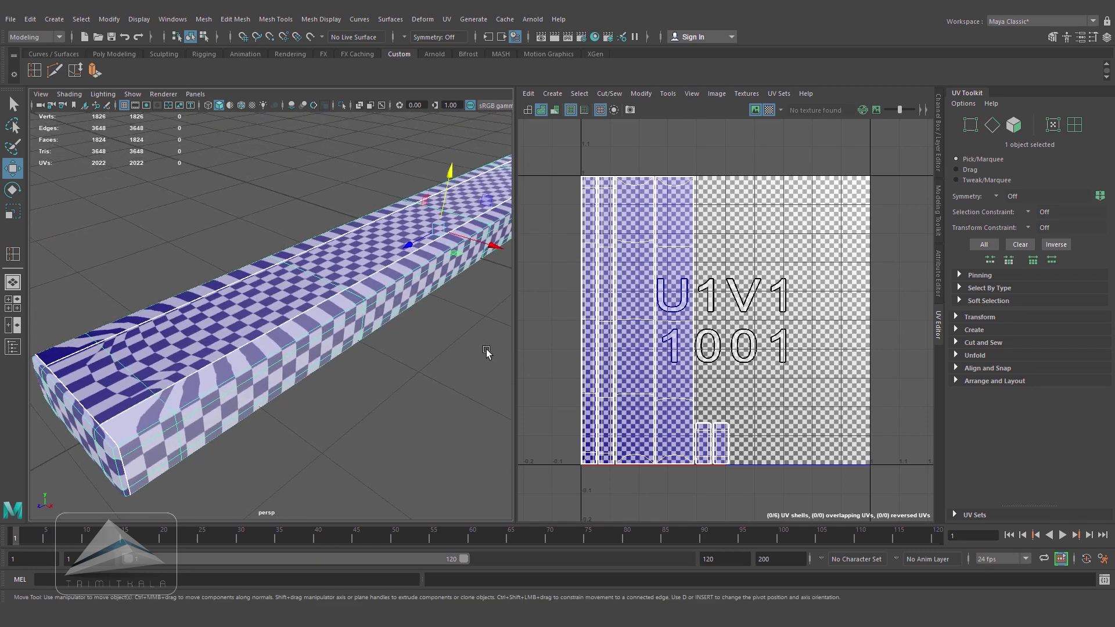
pyautogui.press('1')
# - Select the full edge loop running lengthwise along the beam's upper long edge
pyautogui.keyDown('alt'); pyautogui.moveTo(443, 328); pyautogui.dragTo(385, 307); pyautogui.keyUp('alt')
pyautogui.keyDown('alt'); pyautogui.moveTo(385, 308); pyautogui.dragTo(349, 298, button='middle'); pyautogui.keyUp('alt')
pyautogui.moveTo(349, 297); pyautogui.dragTo(346, 254, button='right')
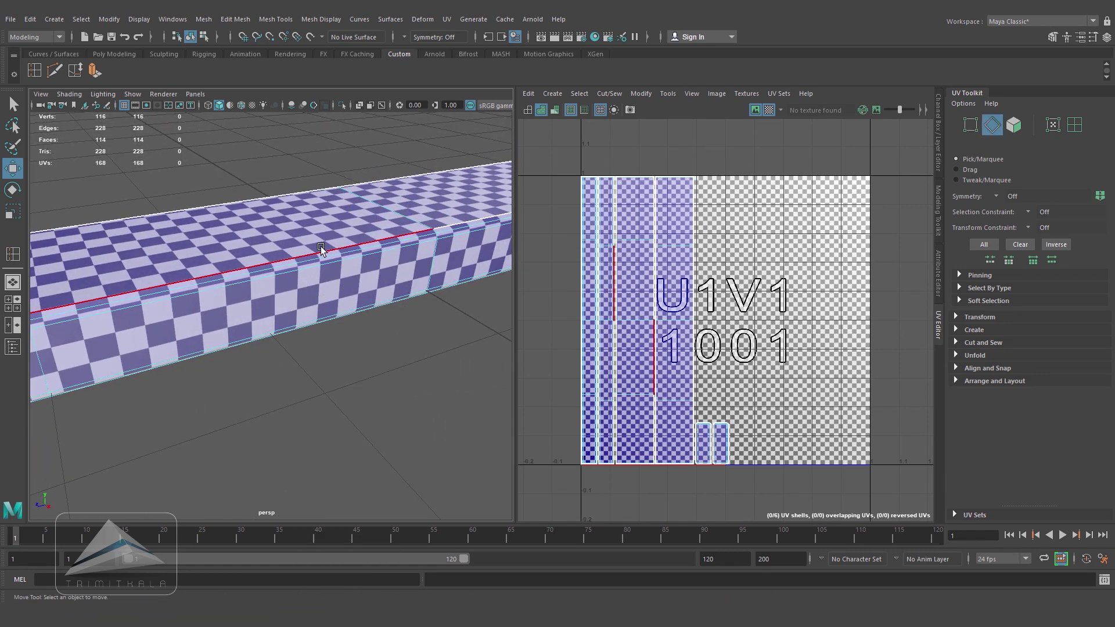
pyautogui.doubleClick(318, 251)
pyautogui.scroll(-5, 331, 284)
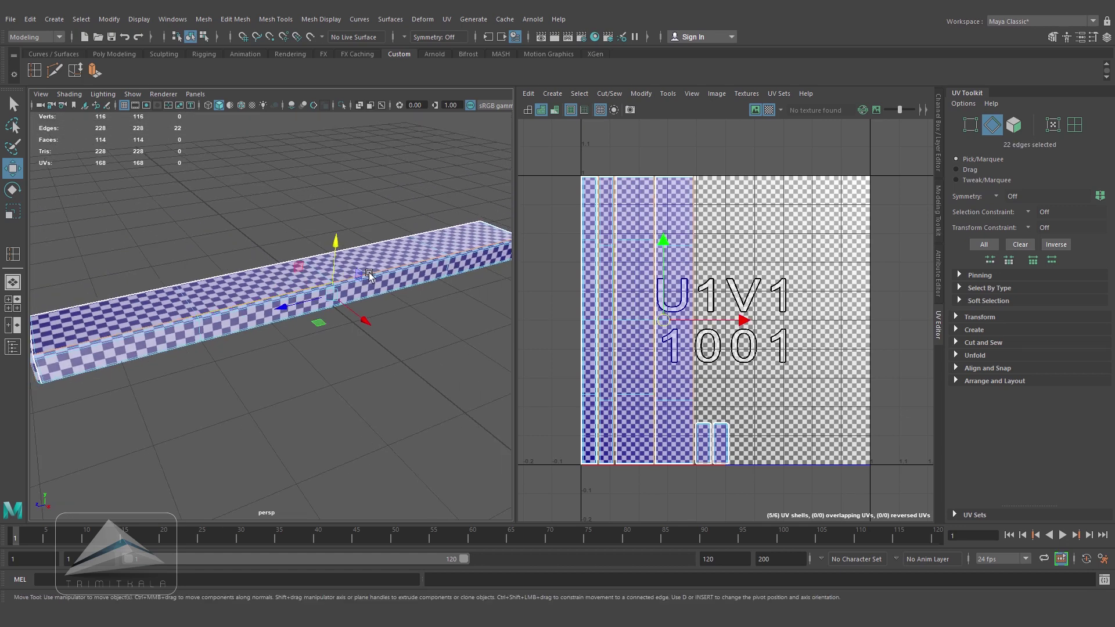
pyautogui.keyDown('alt'); pyautogui.moveTo(331, 285); pyautogui.dragTo(376, 278); pyautogui.keyUp('alt')
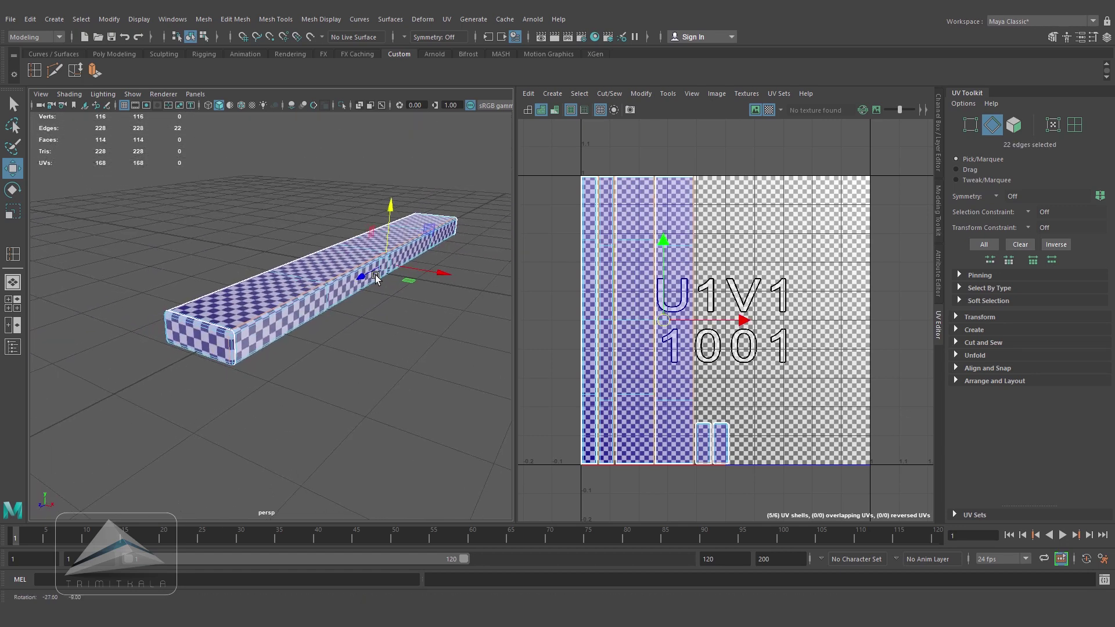
# - Hide the UV checker pattern and stitch the first narrow long shell to its matching wide shell along the long border edge
pyautogui.keyDown('alt'); pyautogui.moveTo(788, 239); pyautogui.dragTo(782, 239, button='middle'); pyautogui.keyUp('alt')
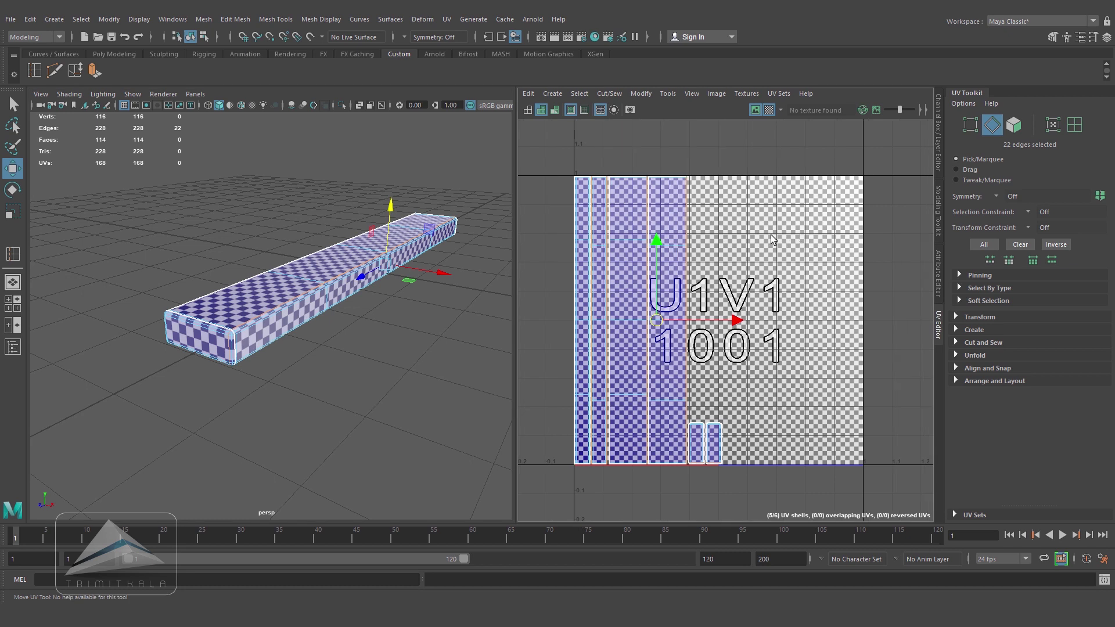
pyautogui.click(767, 111)
pyautogui.keyDown('alt'); pyautogui.moveTo(644, 254); pyautogui.dragTo(668, 274, button='right'); pyautogui.keyUp('alt')
pyautogui.keyDown('alt'); pyautogui.moveTo(667, 274); pyautogui.dragTo(713, 274, button='middle'); pyautogui.keyUp('alt')
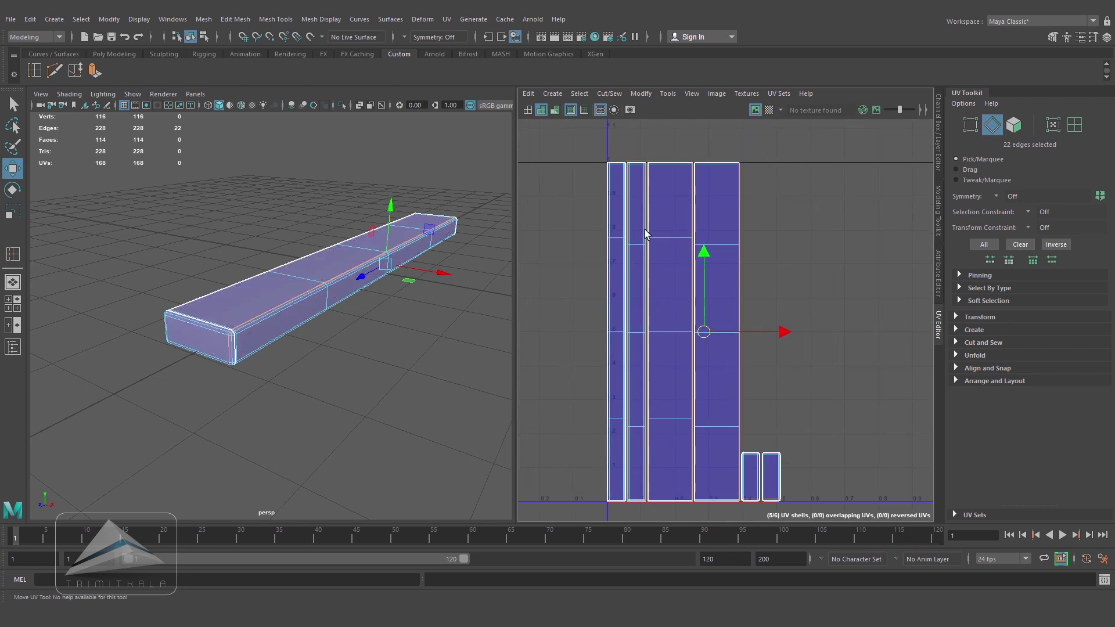
pyautogui.moveTo(594, 166); pyautogui.dragTo(610, 499)
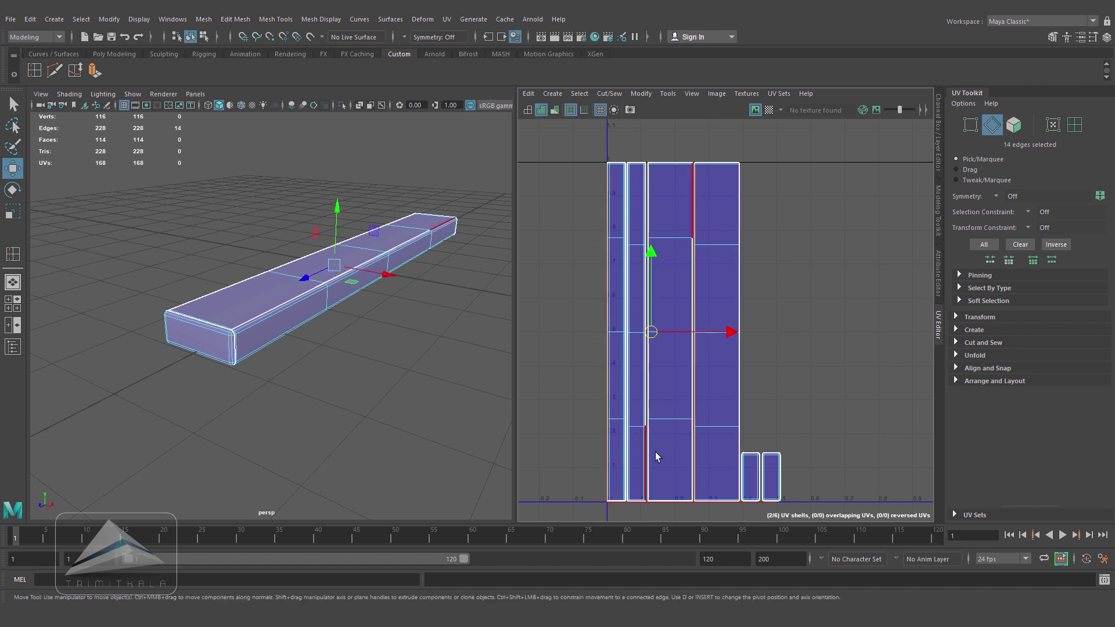
pyautogui.click(956, 343)
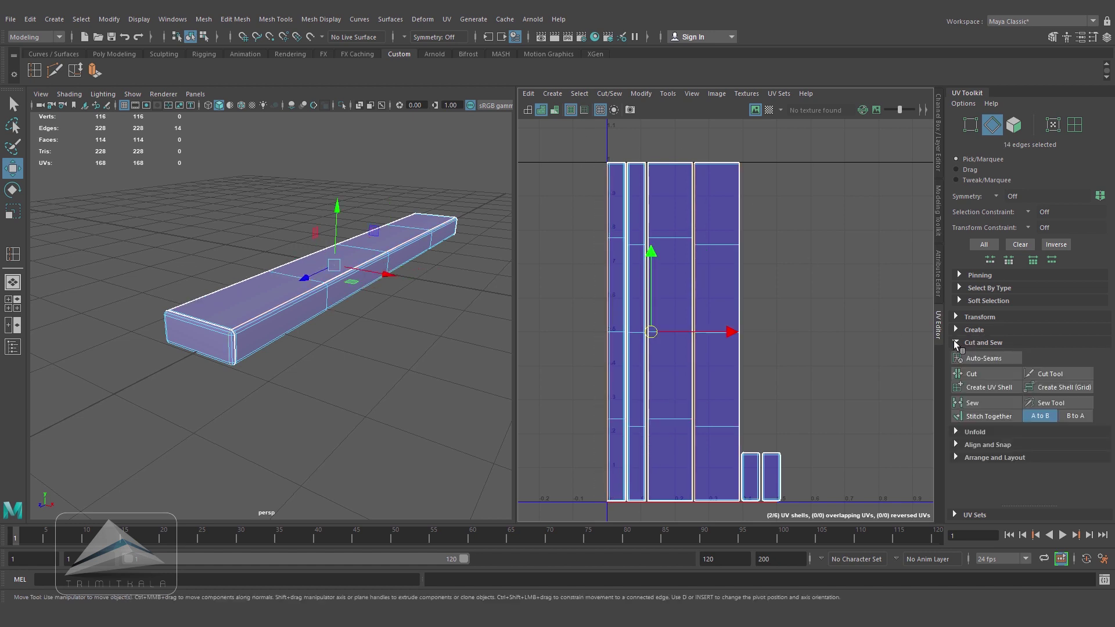
pyautogui.click(985, 417)
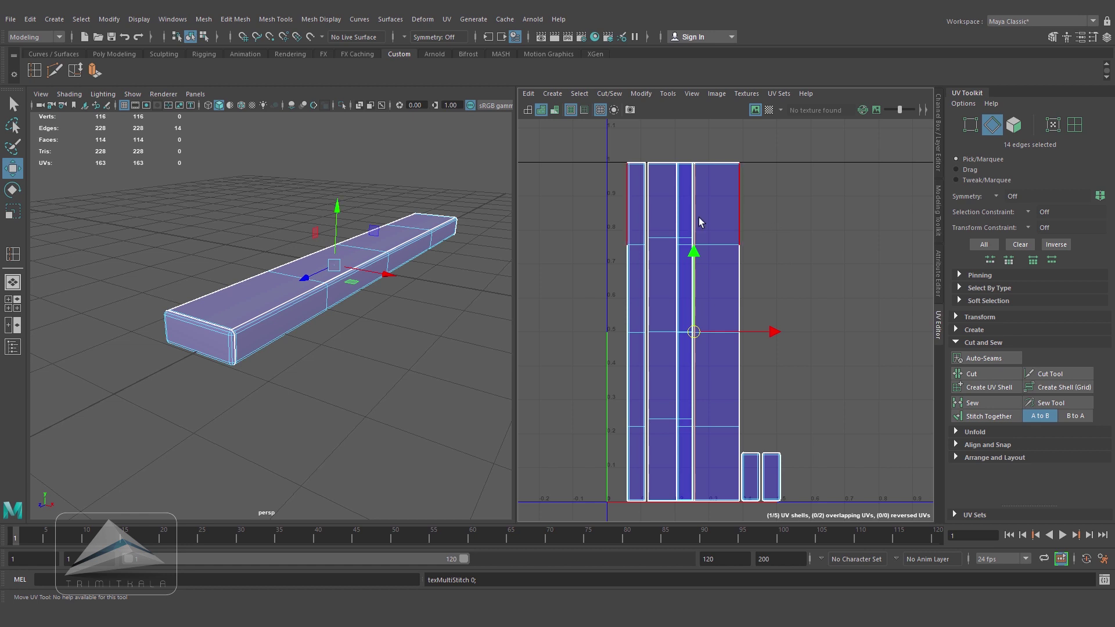
# - Stitch the remaining narrow and wide long shells together along their long border edges into one strip
pyautogui.keyDown('shift'); pyautogui.moveTo(627, 355); pyautogui.dragTo(635, 482); pyautogui.keyUp('shift')
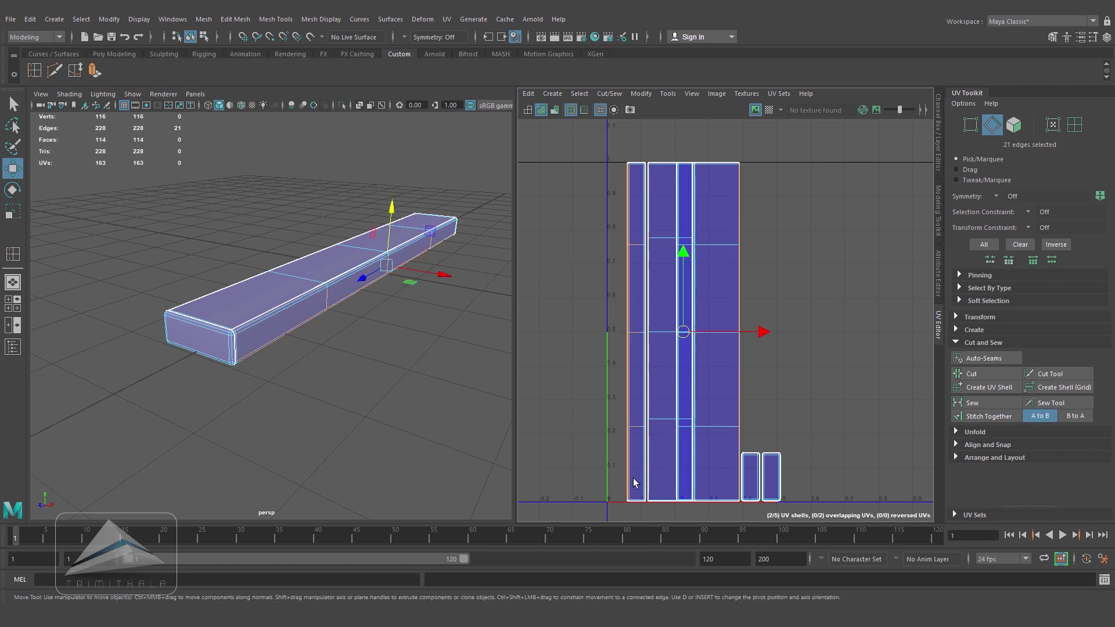
pyautogui.click(992, 415)
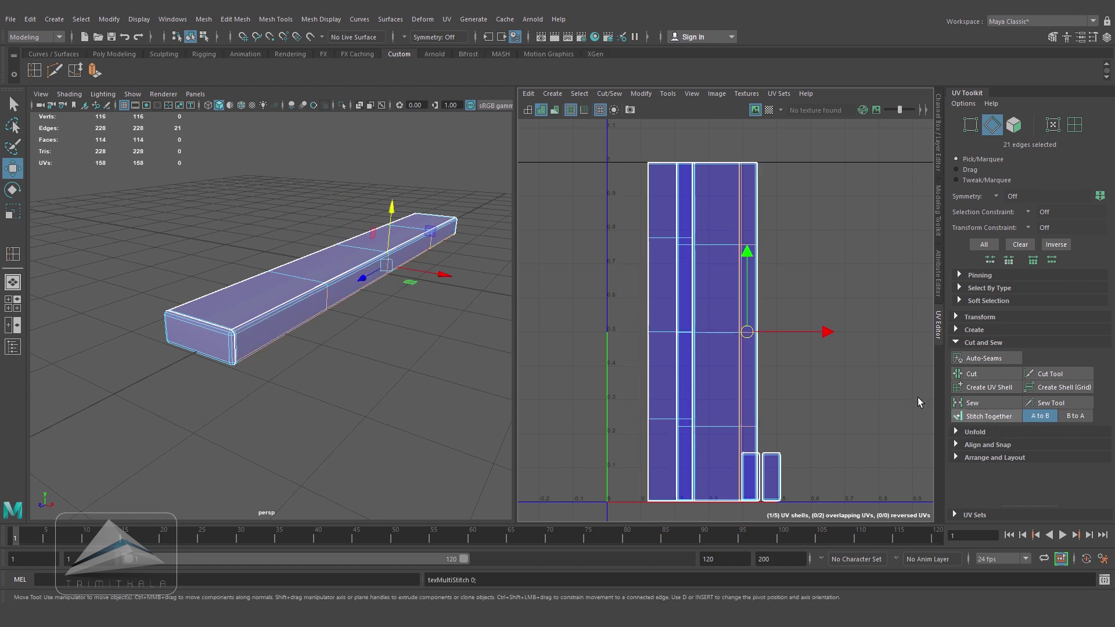
pyautogui.keyDown('shift'); pyautogui.moveTo(663, 461); pyautogui.dragTo(663, 461); pyautogui.keyUp('shift')
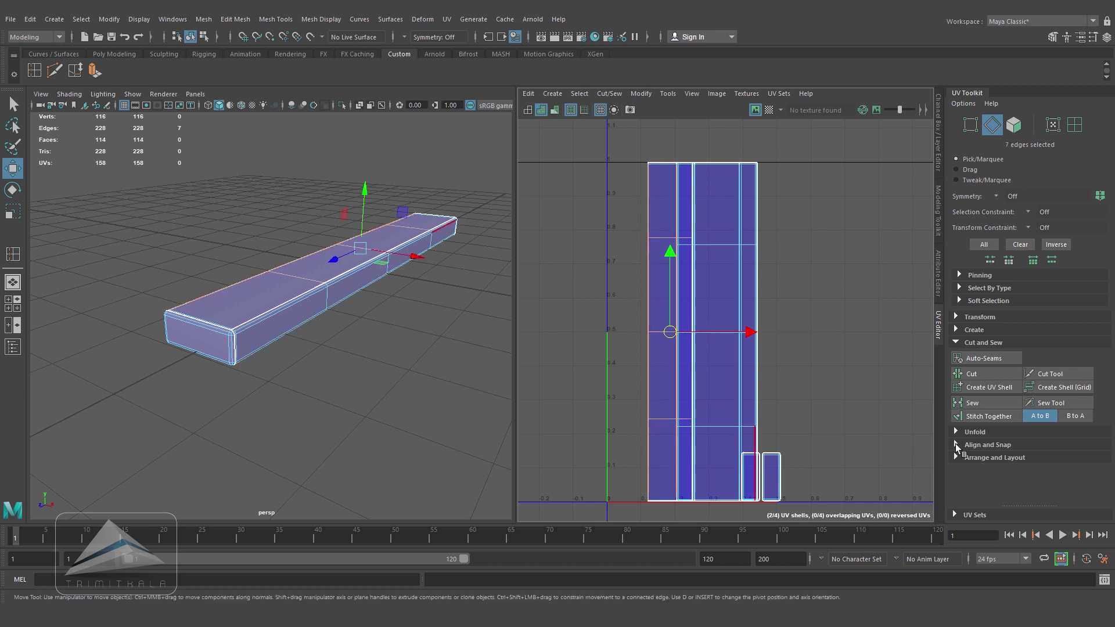
pyautogui.click(987, 416)
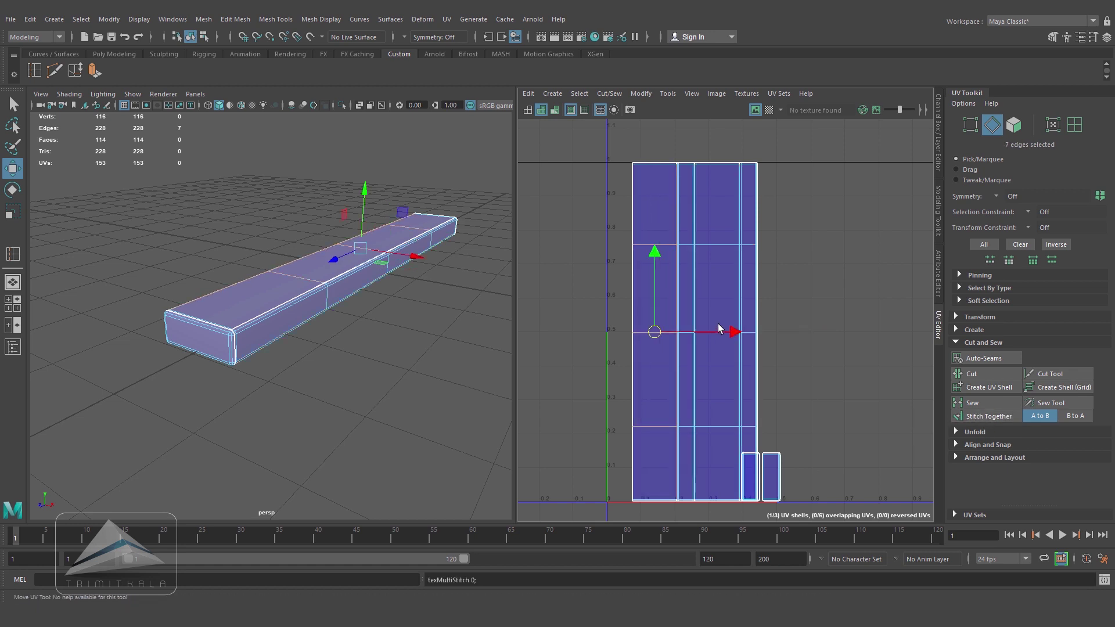
# - Stitch one end-cap shell to the upper short edge of the first wide column in the joined plank shell
pyautogui.scroll(2, 400, 347)
pyautogui.keyDown('alt'); pyautogui.moveTo(415, 346); pyautogui.dragTo(404, 352); pyautogui.keyUp('alt')
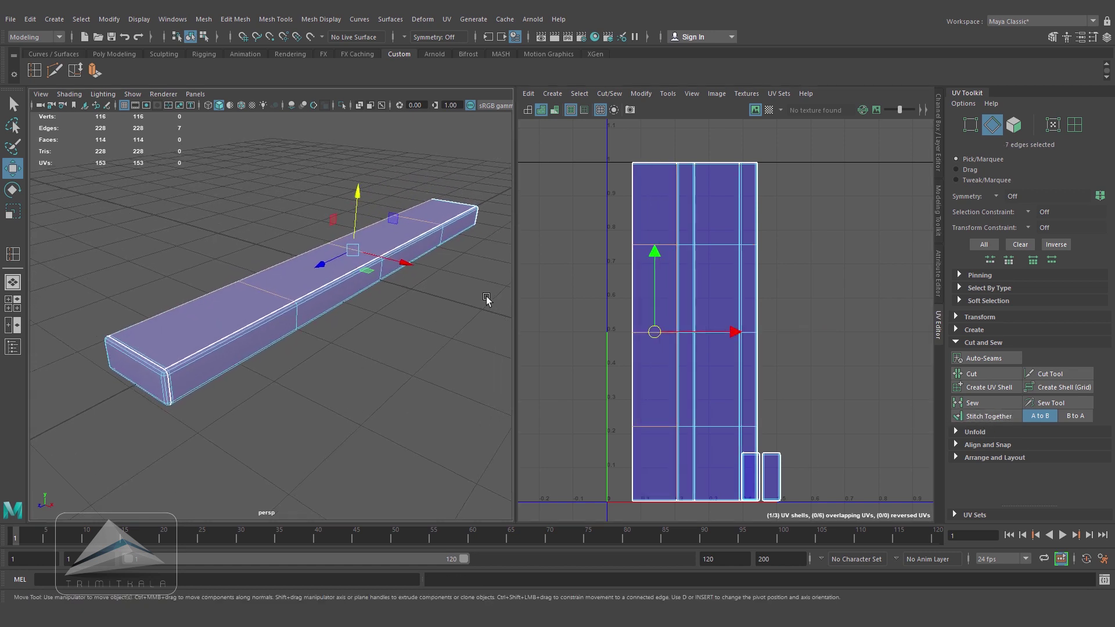
pyautogui.scroll(1, 576, 250)
pyautogui.keyDown('alt'); pyautogui.moveTo(667, 162); pyautogui.dragTo(666, 167, button='middle'); pyautogui.keyUp('alt')
pyautogui.moveTo(667, 156); pyautogui.dragTo(671, 168)
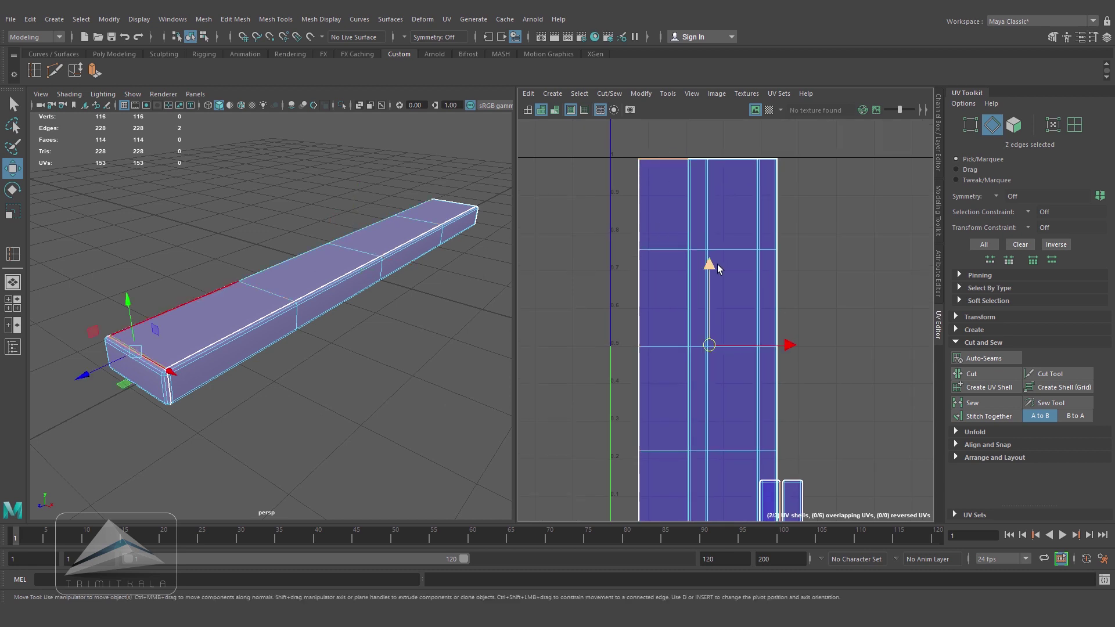
pyautogui.keyDown('alt'); pyautogui.moveTo(712, 265); pyautogui.dragTo(703, 251, button='middle'); pyautogui.keyUp('alt')
pyautogui.click(995, 420)
pyautogui.scroll(-1, 746, 386)
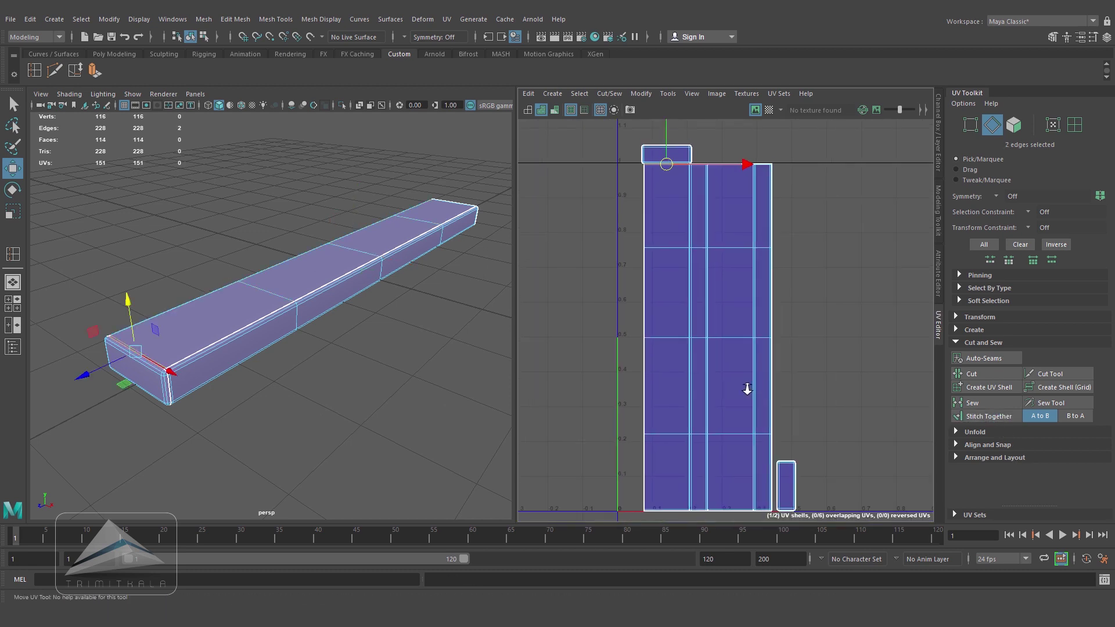
# - Stitch the other end-cap shell to the lower short edge of the same column of the plank shell
pyautogui.keyDown('alt'); pyautogui.moveTo(747, 385); pyautogui.dragTo(734, 339, button='middle'); pyautogui.keyUp('alt')
pyautogui.click(682, 458)
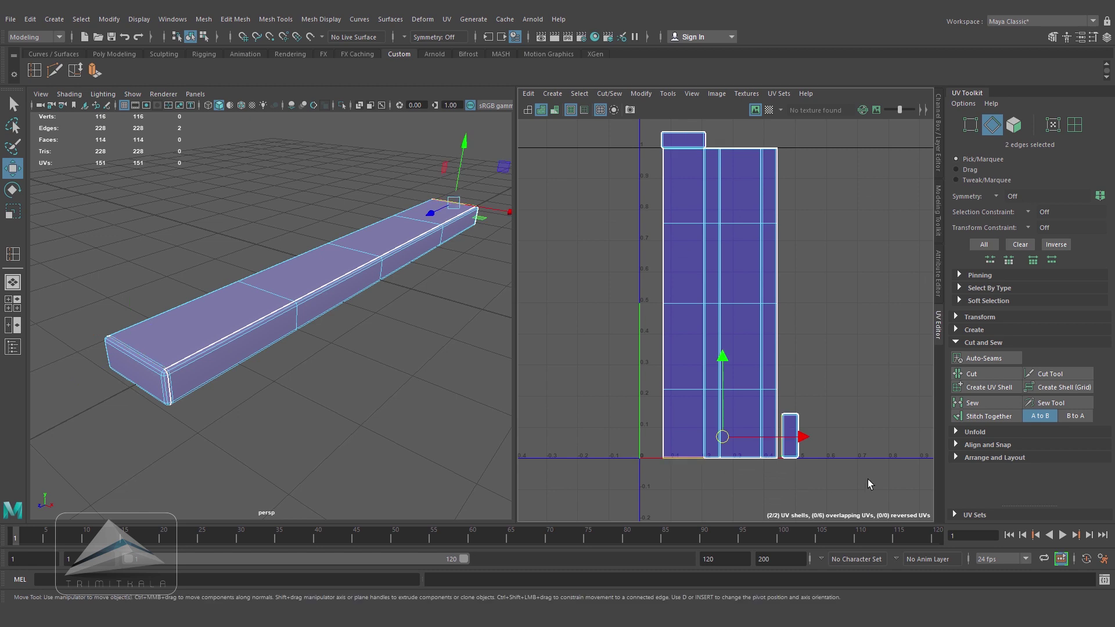
pyautogui.click(987, 417)
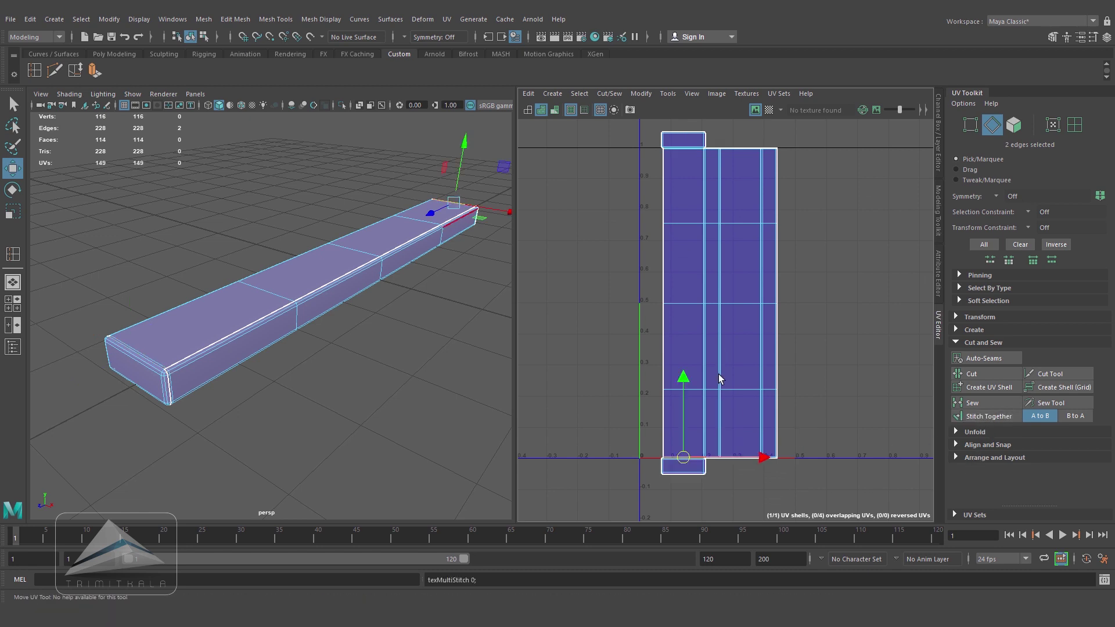
# - Return to object mode and display the checker pattern to examine the texture distribution on the smoothed plank
pyautogui.keyDown('alt'); pyautogui.moveTo(427, 316); pyautogui.dragTo(377, 313); pyautogui.keyUp('alt')
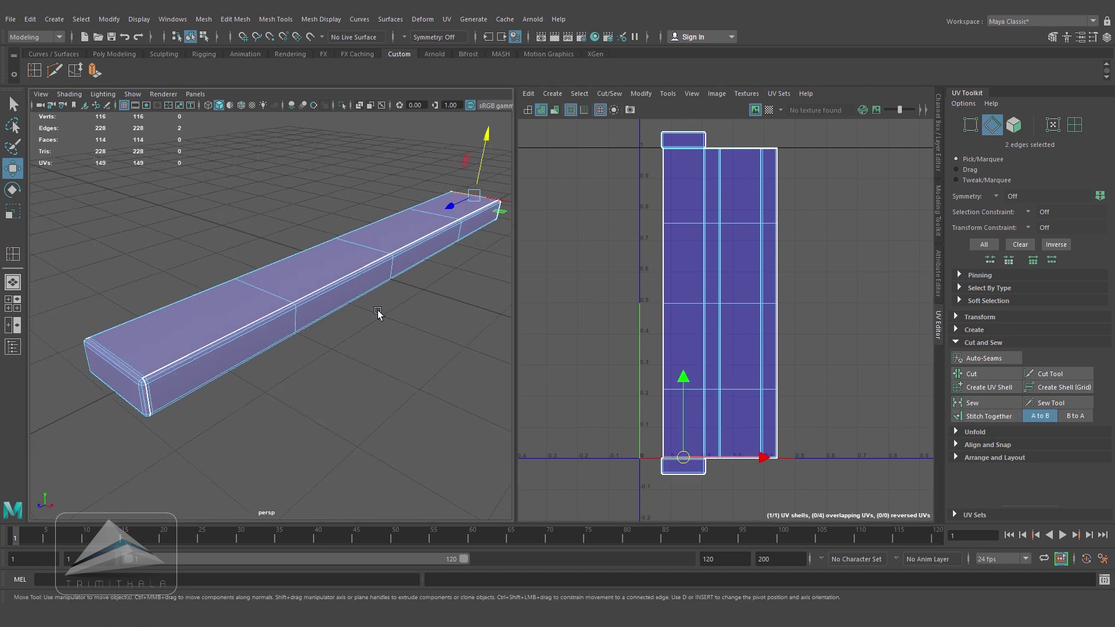
pyautogui.moveTo(414, 280); pyautogui.dragTo(419, 254, button='right')
pyautogui.click(768, 110)
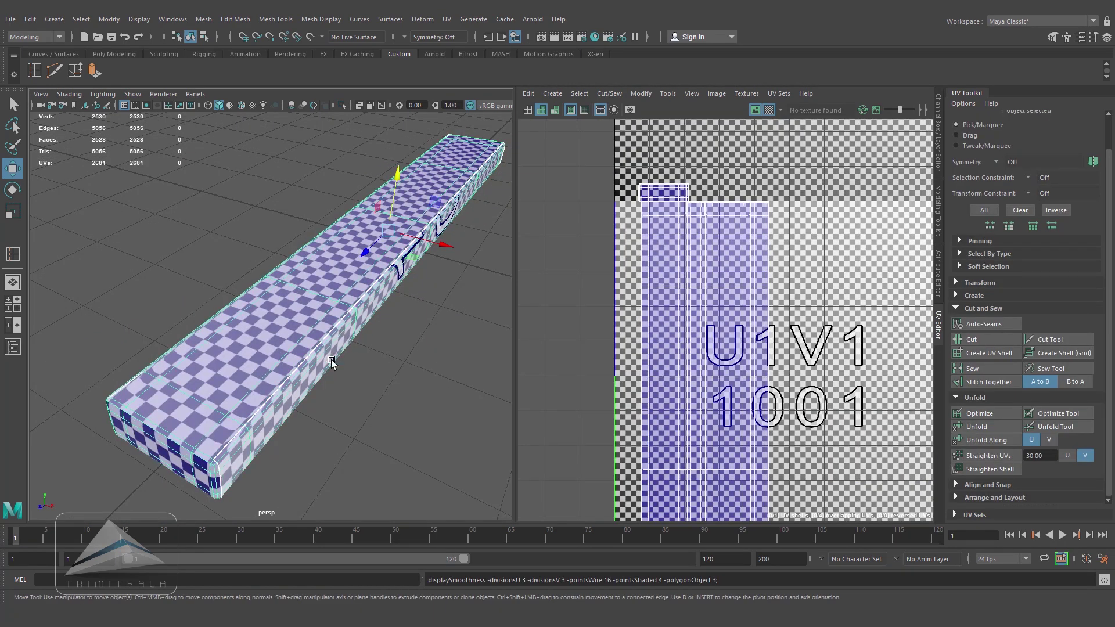
pyautogui.keyDown('alt'); pyautogui.moveTo(331, 362); pyautogui.dragTo(347, 402); pyautogui.keyUp('alt')
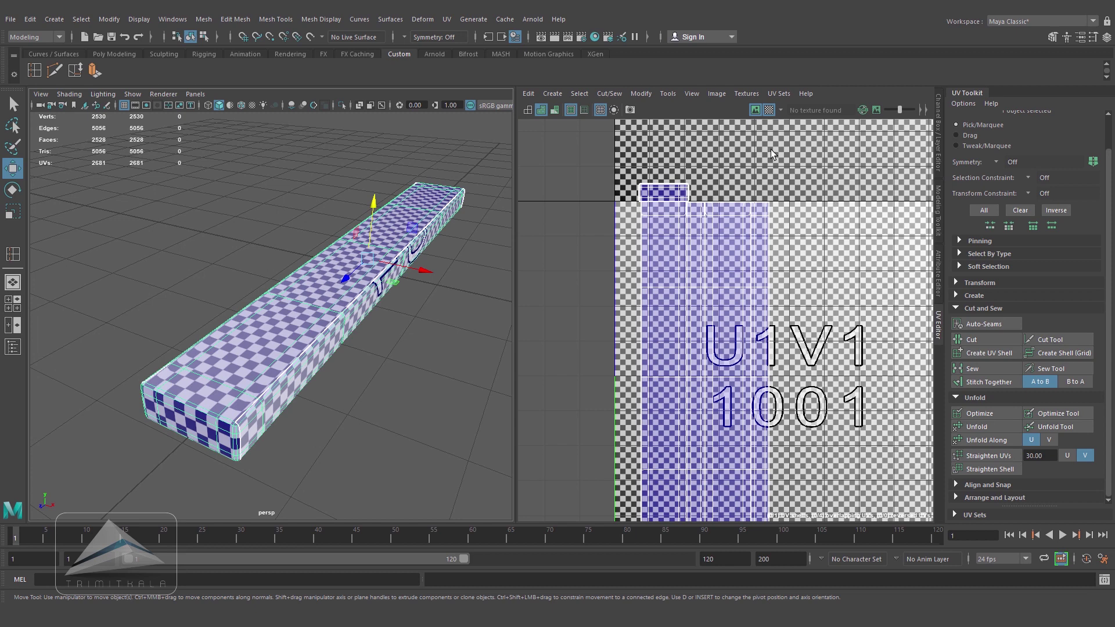
# - Hide the checker pattern, deselect the plank and close the UV Toolkit to return to the full perspective view
pyautogui.click(768, 109)
pyautogui.keyDown('alt'); pyautogui.moveTo(302, 359); pyautogui.dragTo(371, 406); pyautogui.keyUp('alt')
pyautogui.click(430, 415)
pyautogui.scroll(-4, 432, 411)
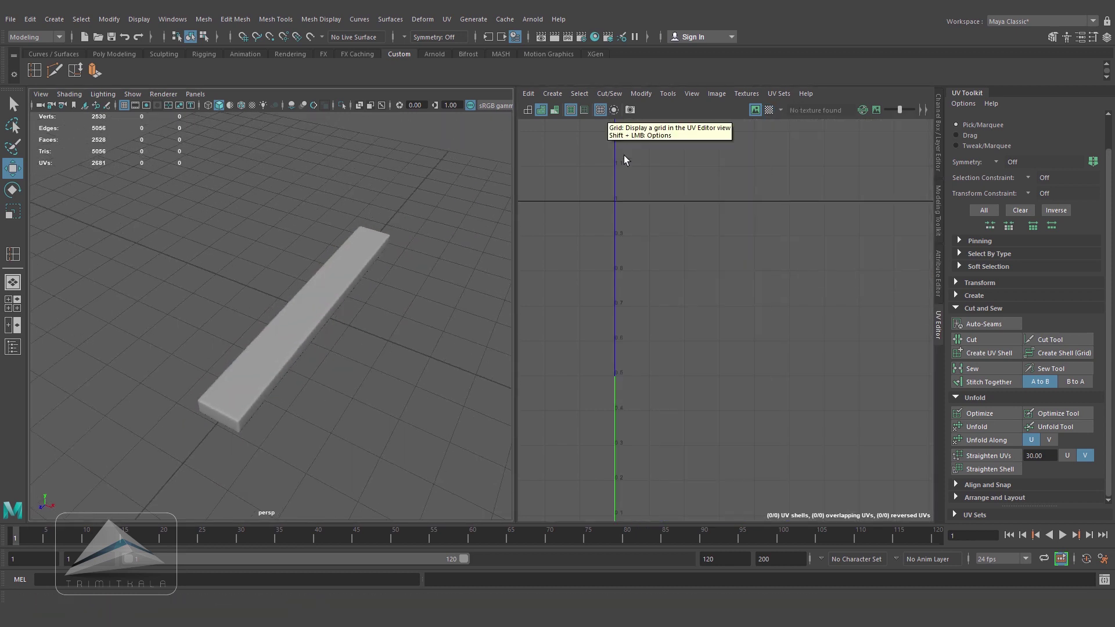
pyautogui.click(938, 141)
pyautogui.moveTo(966, 93); pyautogui.dragTo(684, 234)
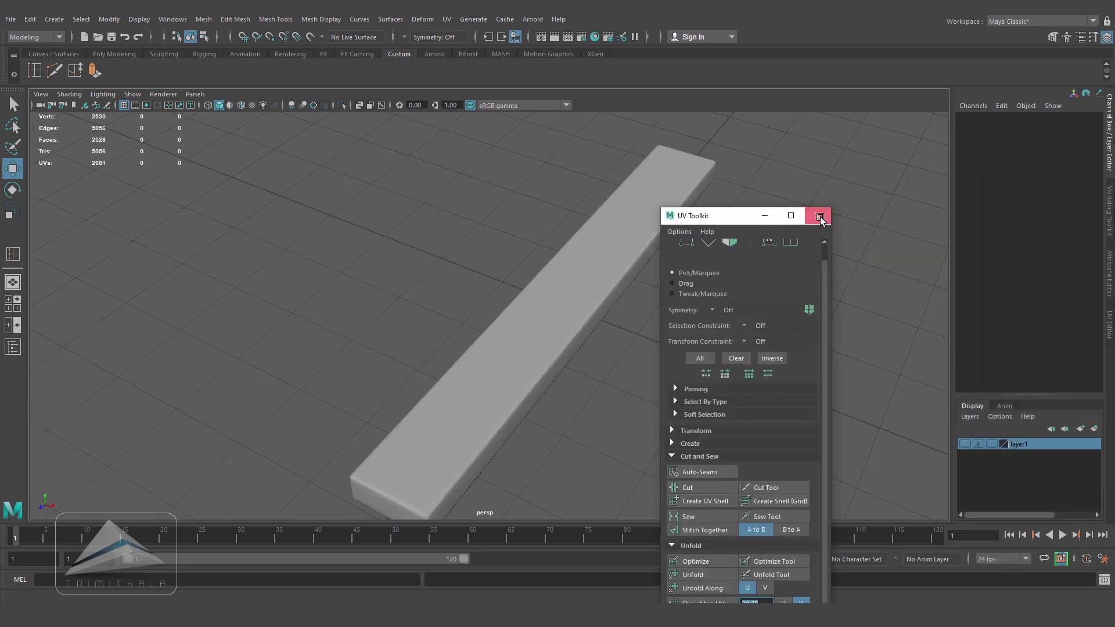
pyautogui.click(821, 217)
# - Duplicate the plank three times and space the copies evenly along X, with the last one at X 6.64
pyautogui.keyDown('alt'); pyautogui.moveTo(657, 295); pyautogui.dragTo(704, 294); pyautogui.keyUp('alt')
pyautogui.keyDown('alt'); pyautogui.moveTo(704, 294); pyautogui.dragTo(422, 318, button='right'); pyautogui.keyUp('alt')
pyautogui.keyDown('alt'); pyautogui.moveTo(422, 318); pyautogui.dragTo(451, 347); pyautogui.keyUp('alt')
pyautogui.click(500, 327)
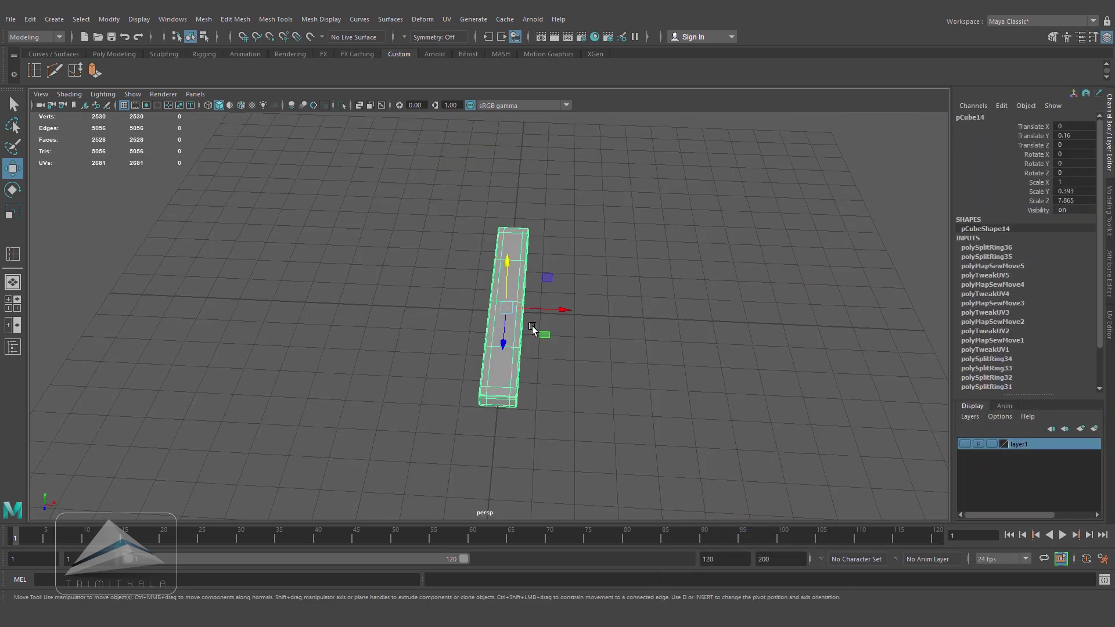
pyautogui.keyDown('alt'); pyautogui.moveTo(534, 329); pyautogui.dragTo(576, 331, button='right'); pyautogui.keyUp('alt')
pyautogui.keyDown('alt'); pyautogui.moveTo(576, 331); pyautogui.dragTo(538, 336, button='middle'); pyautogui.keyUp('alt')
pyautogui.keyDown('alt'); pyautogui.moveTo(538, 335); pyautogui.dragTo(564, 326, button='right'); pyautogui.keyUp('alt')
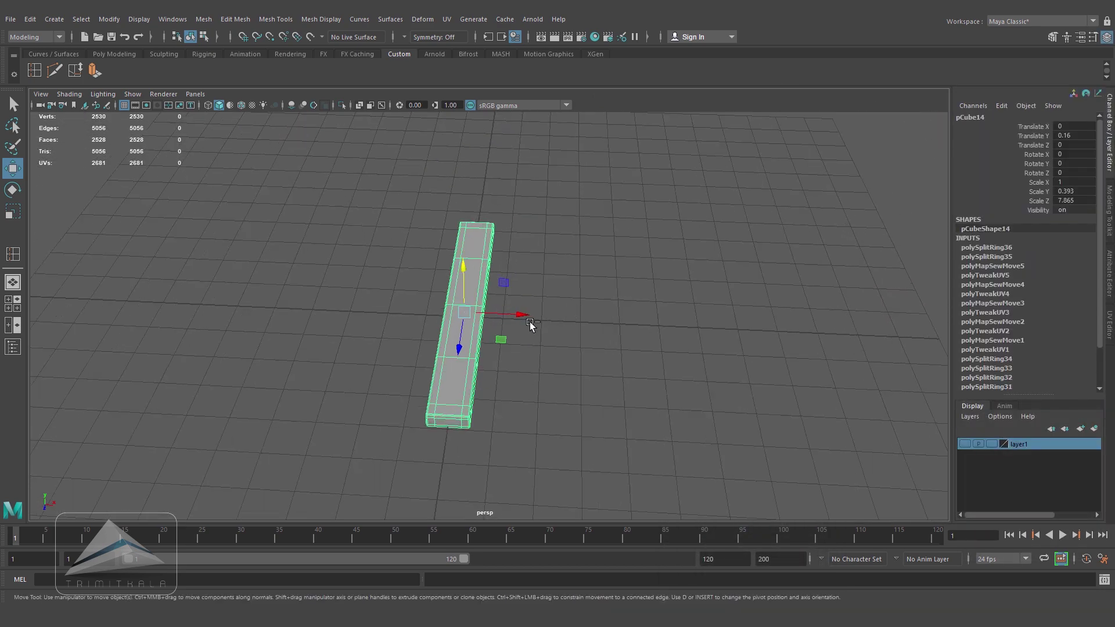
pyautogui.hotkey('ctrl', 'd')
pyautogui.moveTo(519, 318); pyautogui.dragTo(781, 326)
pyautogui.hotkey('ctrl', 'd')
pyautogui.keyDown('shift'); pyautogui.click(689, 323); pyautogui.keyUp('shift')
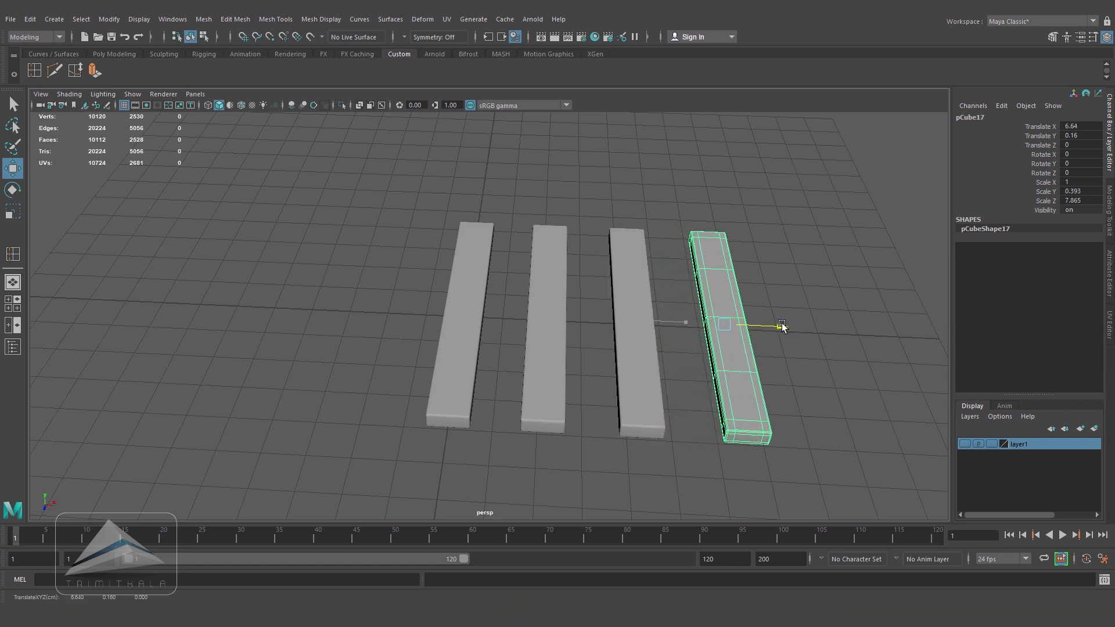
# - Reshape the first plank's outline from the top view by scaling and shifting its rows of vertices, with smooth preview off
pyautogui.keyDown('alt'); pyautogui.moveTo(710, 324); pyautogui.dragTo(515, 305); pyautogui.keyUp('alt')
pyautogui.click(468, 319)
pyautogui.press('space')
pyautogui.scroll(9, 796, 279)
pyautogui.keyDown('alt'); pyautogui.moveTo(652, 274); pyautogui.dragTo(598, 282, button='middle'); pyautogui.keyUp('alt')
pyautogui.scroll(1, 595, 279)
pyautogui.moveTo(388, 186); pyautogui.dragTo(382, 188, button='right')
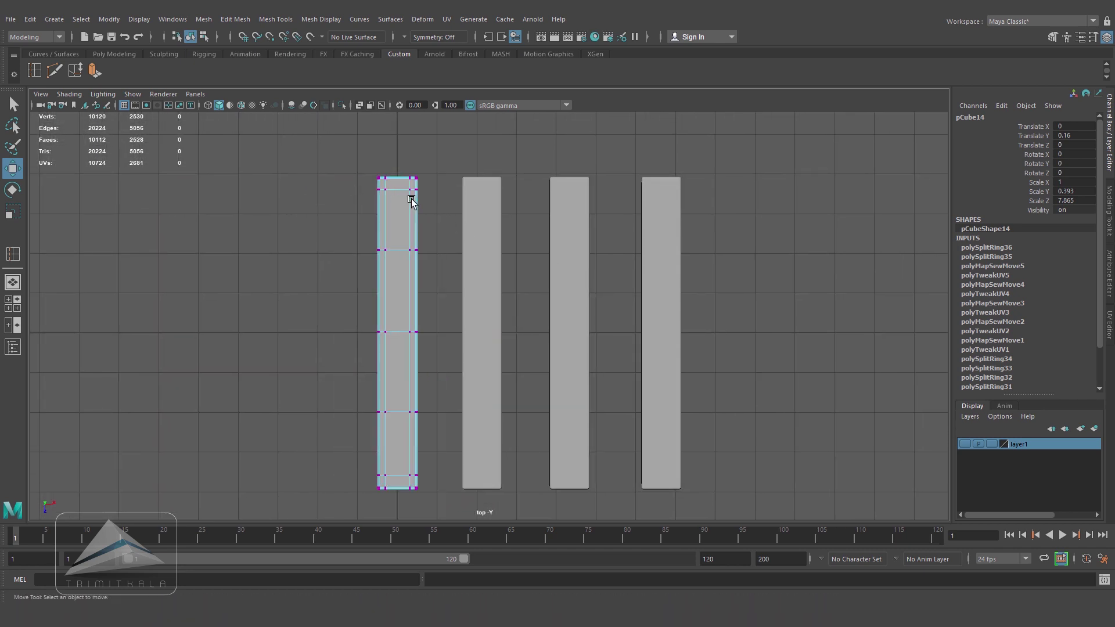
pyautogui.press('1')
pyautogui.moveTo(352, 158); pyautogui.dragTo(460, 179)
pyautogui.click(13, 211)
pyautogui.moveTo(356, 392); pyautogui.dragTo(436, 426)
pyautogui.moveTo(449, 412)
pyautogui.mouseDown()
pyautogui.moveTo(460, 411)
pyautogui.moveTo(446, 413)
pyautogui.mouseUp()
pyautogui.press('w')
# - Give the second plank an irregular outline by moving and scaling its vertex rows in the top view
pyautogui.click(473, 256)
pyautogui.moveTo(445, 172); pyautogui.dragTo(521, 193)
pyautogui.moveTo(446, 231); pyautogui.dragTo(545, 248)
pyautogui.press('r')
pyautogui.moveTo(444, 397); pyautogui.dragTo(533, 412)
pyautogui.moveTo(444, 471); pyautogui.dragTo(548, 489)
pyautogui.moveTo(485, 310); pyautogui.dragTo(522, 254, button='right')
# - Bend the third plank's outline by moving its end and middle vertex rows in the top view
pyautogui.click(575, 263)
pyautogui.moveTo(538, 158); pyautogui.dragTo(610, 196)
pyautogui.moveTo(623, 178); pyautogui.dragTo(631, 178)
pyautogui.moveTo(535, 231); pyautogui.dragTo(636, 249)
pyautogui.moveTo(534, 316); pyautogui.dragTo(615, 332)
pyautogui.press('w')
pyautogui.moveTo(539, 401); pyautogui.dragTo(623, 400)
pyautogui.moveTo(572, 259); pyautogui.dragTo(623, 237, button='right')
# - Shift and scale the fourth plank's vertex rows in the top view to make its outline uneven, and return to object mode
pyautogui.click(672, 228)
pyautogui.moveTo(671, 227); pyautogui.dragTo(617, 224, button='right')
pyautogui.moveTo(621, 158); pyautogui.dragTo(722, 204)
pyautogui.moveTo(628, 318); pyautogui.dragTo(730, 335)
pyautogui.press('r')
pyautogui.press('w')
pyautogui.moveTo(627, 398); pyautogui.dragTo(709, 413)
pyautogui.moveTo(628, 234); pyautogui.dragTo(720, 248)
pyautogui.moveTo(655, 319); pyautogui.dragTo(704, 279, button='right')
# - Insert three closely spaced lengthwise edge loops through the first plank in the perspective view
pyautogui.press('space')
pyautogui.keyDown('alt'); pyautogui.moveTo(664, 384); pyautogui.dragTo(602, 377); pyautogui.keyUp('alt')
pyautogui.click(665, 433)
pyautogui.keyDown('alt'); pyautogui.moveTo(664, 433); pyautogui.dragTo(699, 441, button='right'); pyautogui.keyUp('alt')
pyautogui.keyDown('alt'); pyautogui.moveTo(620, 392); pyautogui.dragTo(532, 331, button='middle'); pyautogui.keyUp('alt')
pyautogui.keyDown('alt'); pyautogui.moveTo(533, 331); pyautogui.dragTo(613, 366, button='right'); pyautogui.keyUp('alt')
pyautogui.keyDown('alt'); pyautogui.moveTo(534, 353); pyautogui.dragTo(543, 365, button='middle'); pyautogui.keyUp('alt')
pyautogui.keyDown('alt'); pyautogui.moveTo(543, 364); pyautogui.dragTo(541, 360); pyautogui.keyUp('alt')
pyautogui.click(35, 70)
pyautogui.keyDown('alt'); pyautogui.moveTo(438, 339); pyautogui.dragTo(476, 352, button='right'); pyautogui.keyUp('alt')
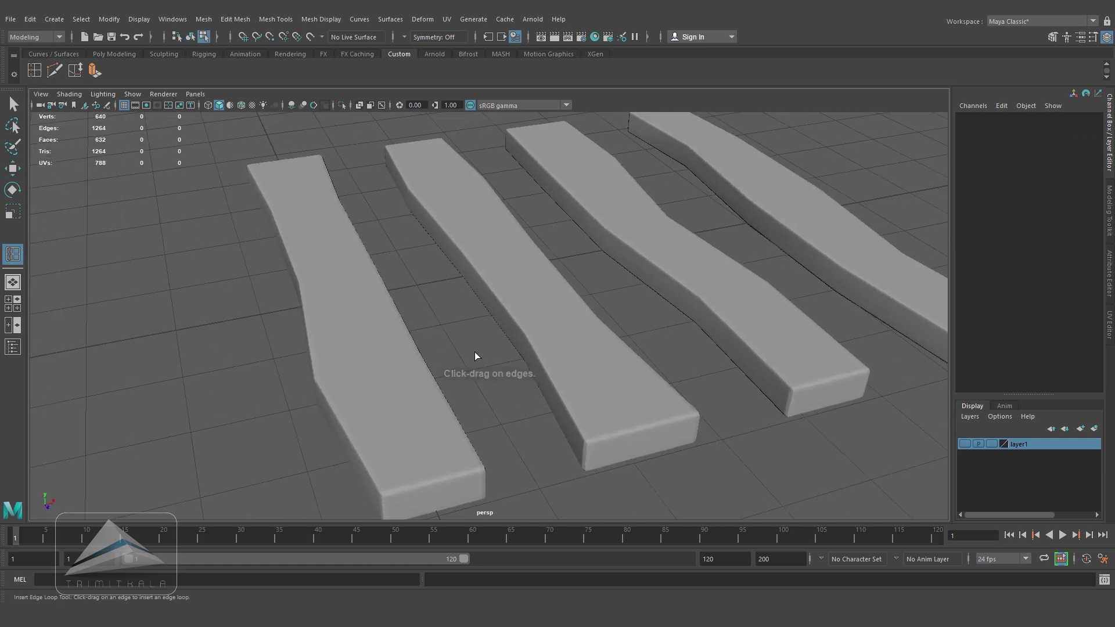
pyautogui.keyDown('alt'); pyautogui.moveTo(434, 429); pyautogui.dragTo(415, 363, button='middle'); pyautogui.keyUp('alt')
pyautogui.click(388, 403)
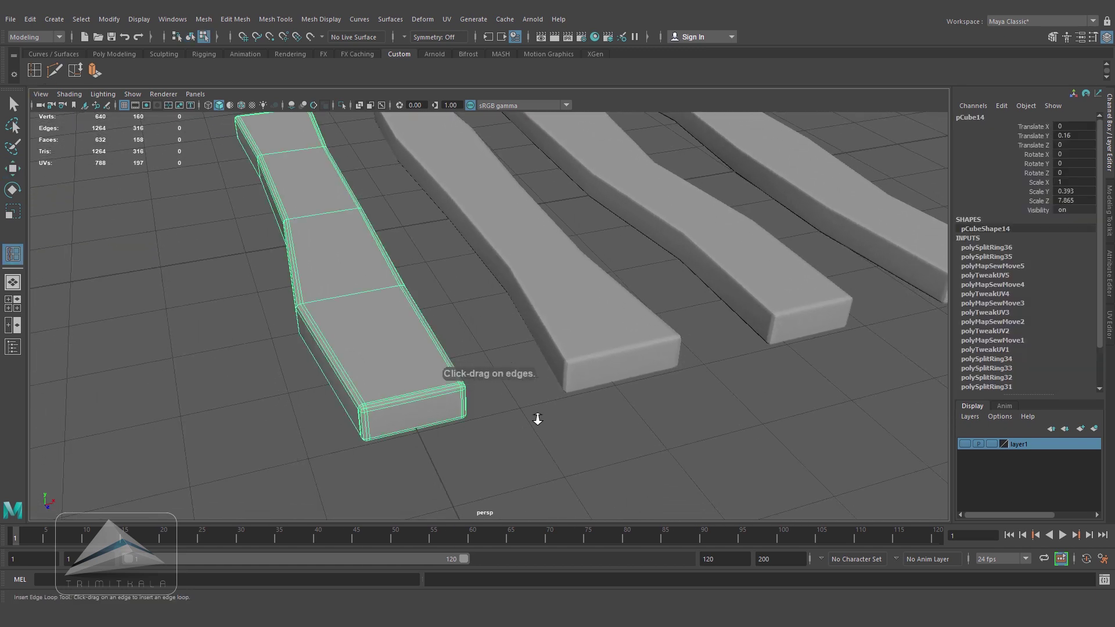
pyautogui.scroll(5, 395, 383)
pyautogui.moveTo(315, 382); pyautogui.dragTo(319, 383)
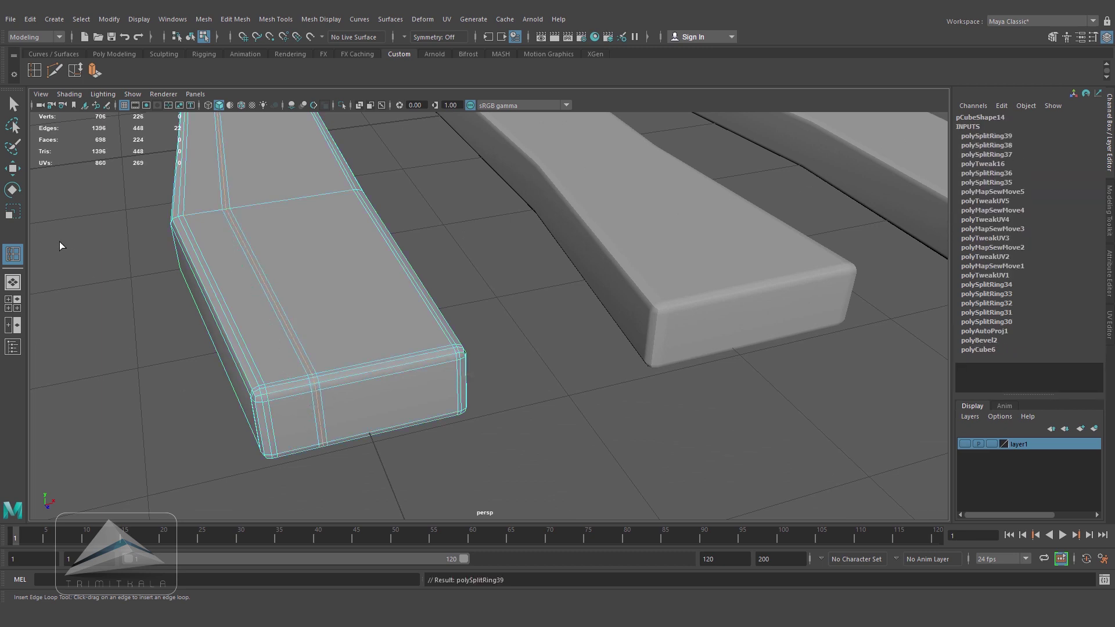
# - Lower the middle lengthwise edges on the first plank's top face to form a groove, and return to object mode
pyautogui.click(10, 169)
pyautogui.keyDown('alt'); pyautogui.moveTo(430, 314); pyautogui.dragTo(439, 378); pyautogui.keyUp('alt')
pyautogui.scroll(5, 440, 378)
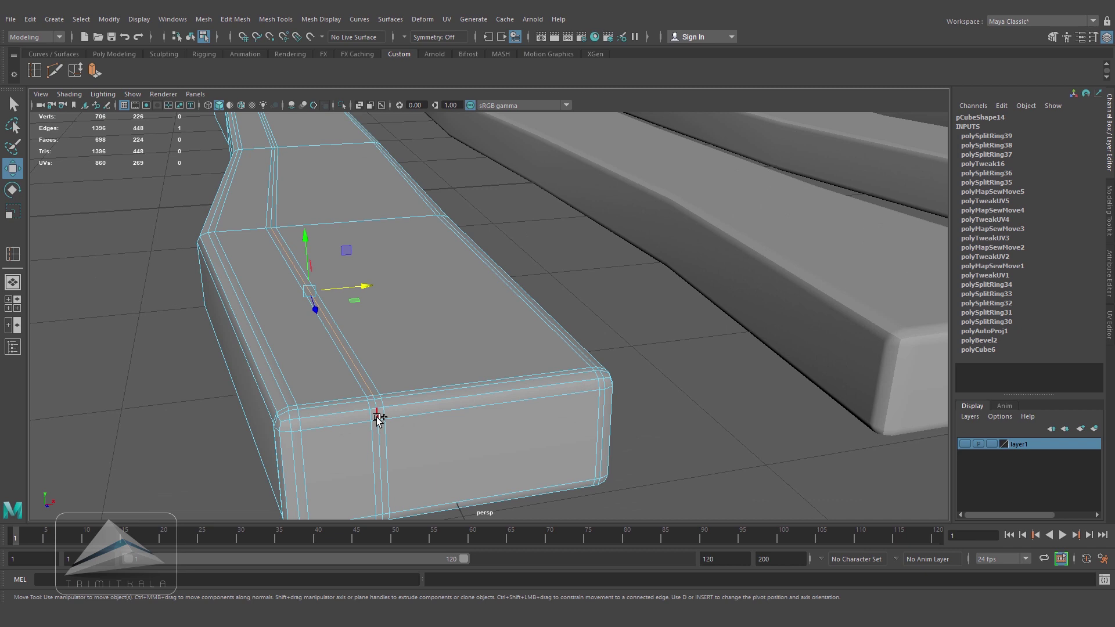
pyautogui.moveTo(306, 249); pyautogui.dragTo(308, 251)
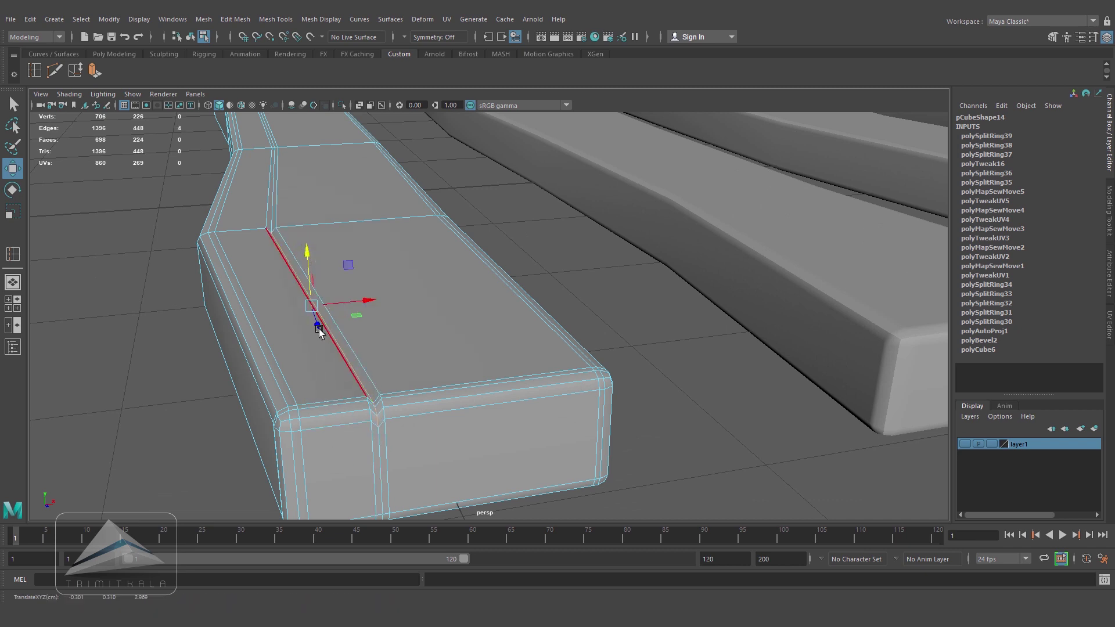
pyautogui.moveTo(428, 295); pyautogui.dragTo(485, 279, button='right')
# - Insert three closely spaced lengthwise edge loops near the middle of the second plank
pyautogui.click(617, 314)
pyautogui.keyDown('alt'); pyautogui.moveTo(559, 379); pyautogui.dragTo(508, 392, button='right'); pyautogui.keyUp('alt')
pyautogui.keyDown('alt'); pyautogui.moveTo(508, 392); pyautogui.dragTo(383, 412, button='middle'); pyautogui.keyUp('alt')
pyautogui.click(560, 352)
pyautogui.keyDown('alt'); pyautogui.moveTo(576, 348); pyautogui.dragTo(590, 354, button='right'); pyautogui.keyUp('alt')
pyautogui.keyDown('alt'); pyautogui.moveTo(590, 354); pyautogui.dragTo(552, 365, button='middle'); pyautogui.keyUp('alt')
pyautogui.click(34, 70)
pyautogui.click(498, 402)
pyautogui.keyDown('alt'); pyautogui.moveTo(498, 402); pyautogui.dragTo(511, 424, button='right'); pyautogui.keyUp('alt')
pyautogui.keyDown('alt'); pyautogui.moveTo(511, 424); pyautogui.dragTo(424, 372, button='middle'); pyautogui.keyUp('alt')
pyautogui.click(426, 376)
pyautogui.click(419, 377)
# - Select only the top edges of the second plank's middle lengthwise loop and lower them to form a groove
pyautogui.click(13, 169)
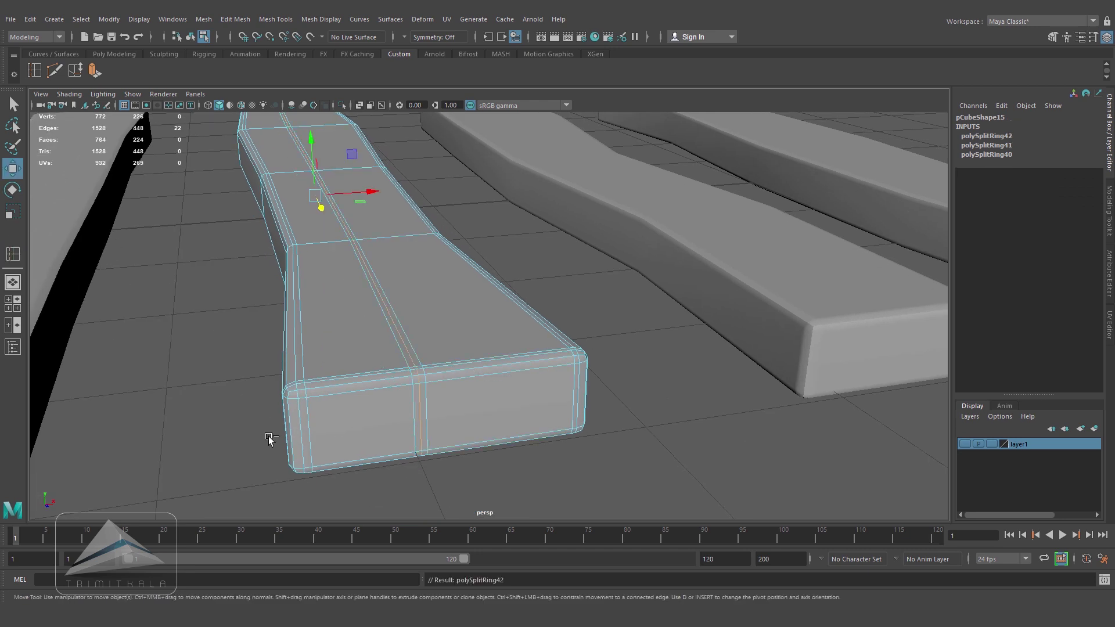
pyautogui.keyDown('alt'); pyautogui.moveTo(447, 390); pyautogui.dragTo(475, 411); pyautogui.keyUp('alt')
pyautogui.press('space')
pyautogui.moveTo(475, 410); pyautogui.dragTo(490, 458)
pyautogui.keyDown('alt'); pyautogui.moveTo(645, 458); pyautogui.dragTo(547, 292, button='middle'); pyautogui.keyUp('alt')
pyautogui.keyDown('alt'); pyautogui.moveTo(547, 292); pyautogui.dragTo(604, 302, button='right'); pyautogui.keyUp('alt')
pyautogui.keyDown('ctrl'); pyautogui.moveTo(376, 291); pyautogui.dragTo(262, 213); pyautogui.keyUp('ctrl')
pyautogui.press('space')
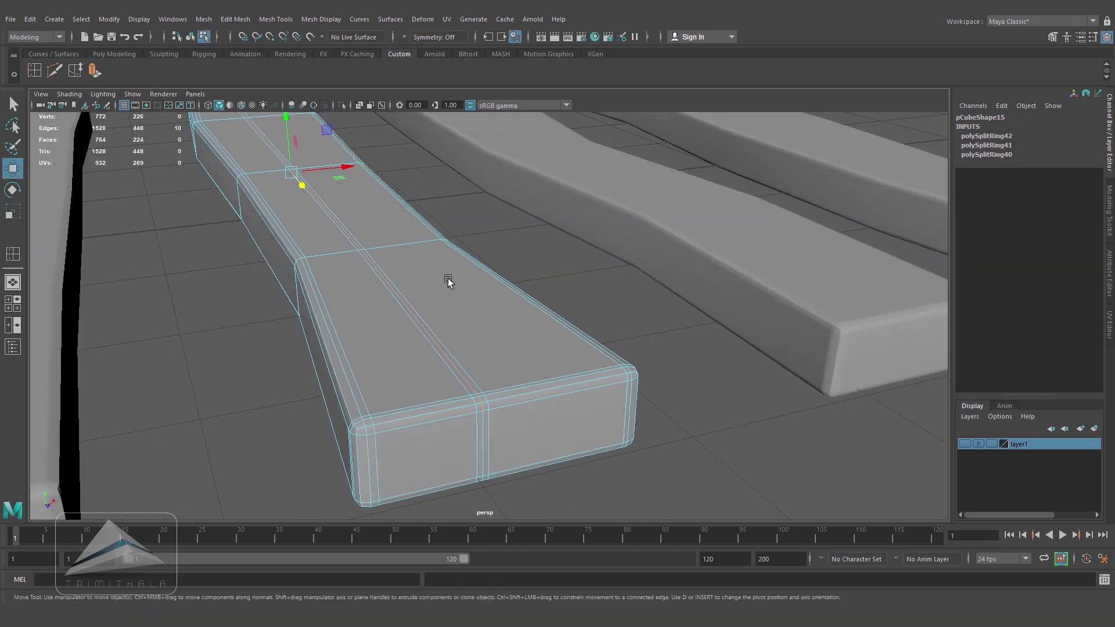
pyautogui.keyDown('alt'); pyautogui.moveTo(447, 281); pyautogui.dragTo(456, 308); pyautogui.keyUp('alt')
pyautogui.moveTo(292, 163); pyautogui.dragTo(292, 169)
# - Shift the second plank's groove vertices sideways in the top view to make the groove crooked, and return to object mode
pyautogui.keyDown('alt'); pyautogui.moveTo(325, 249); pyautogui.dragTo(387, 394); pyautogui.keyUp('alt')
pyautogui.press('space')
pyautogui.press('space')
pyautogui.keyDown('alt'); pyautogui.moveTo(387, 393); pyautogui.dragTo(520, 256, button='middle'); pyautogui.keyUp('alt')
pyautogui.moveTo(497, 208); pyautogui.dragTo(459, 209, button='right')
pyautogui.moveTo(458, 208); pyautogui.dragTo(473, 225)
pyautogui.moveTo(531, 220); pyautogui.dragTo(526, 221)
pyautogui.moveTo(535, 338); pyautogui.dragTo(541, 338)
pyautogui.press('F8')
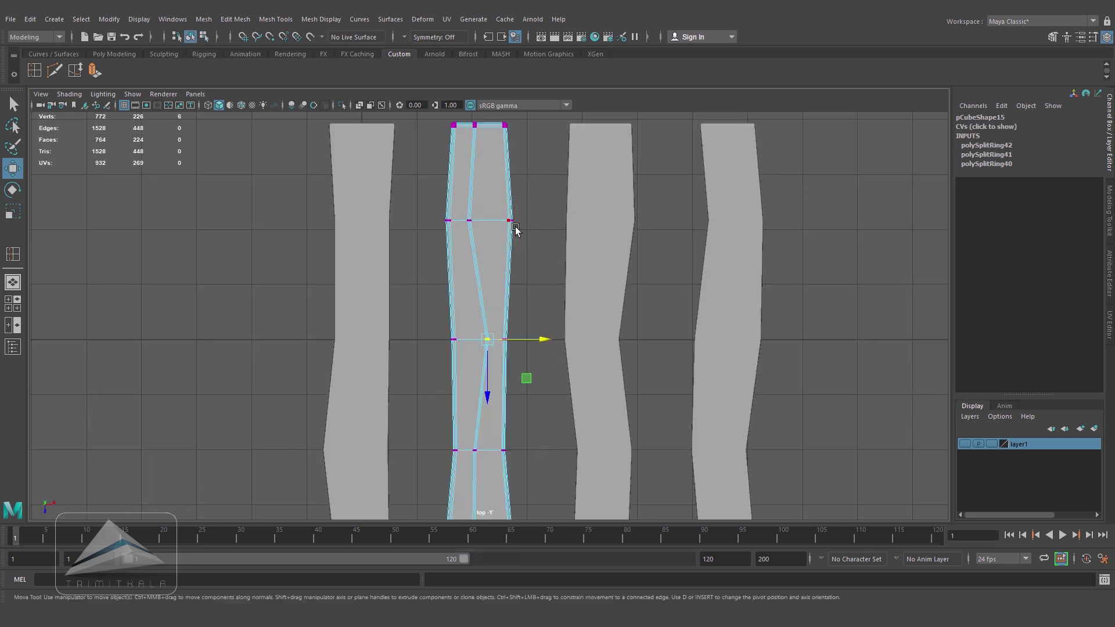
pyautogui.press('space')
pyautogui.press('space')
pyautogui.click(530, 275)
pyautogui.keyDown('alt'); pyautogui.moveTo(530, 275); pyautogui.dragTo(500, 453); pyautogui.keyUp('alt')
pyautogui.click(406, 360)
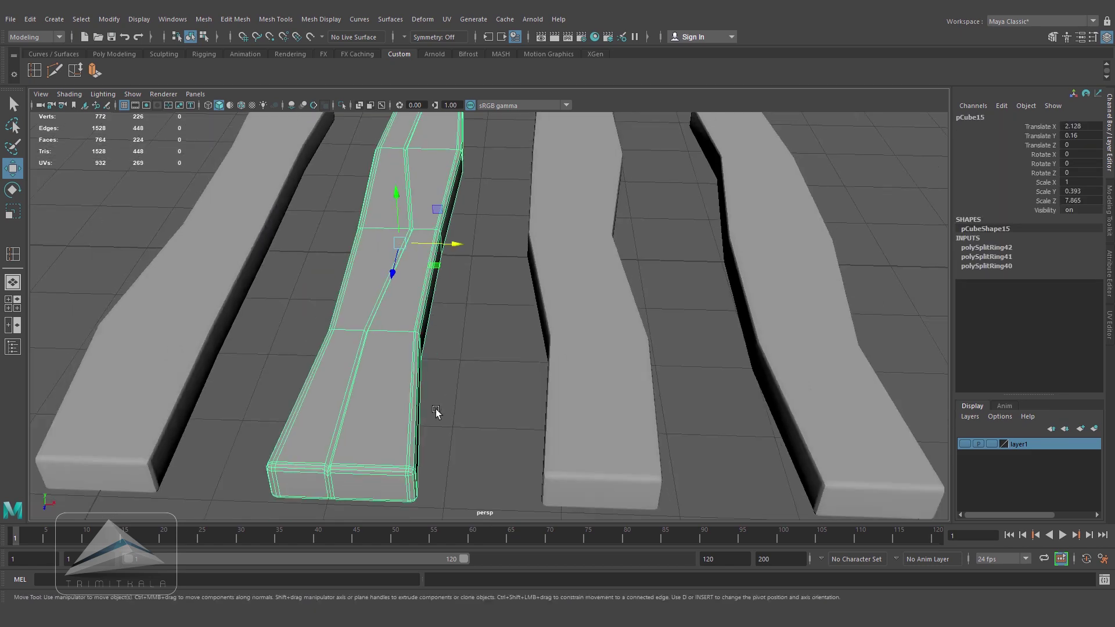
# - Insert three closely spaced lengthwise edge loops through the third plank
pyautogui.keyDown('alt'); pyautogui.moveTo(450, 395); pyautogui.dragTo(396, 415, button='middle'); pyautogui.keyUp('alt')
pyautogui.click(522, 360)
pyautogui.click(35, 71)
pyautogui.keyDown('alt'); pyautogui.moveTo(507, 406); pyautogui.dragTo(407, 314, button='middle'); pyautogui.keyUp('alt')
pyautogui.scroll(4, 406, 325)
pyautogui.moveTo(397, 445); pyautogui.dragTo(500, 281)
pyautogui.click(401, 446)
pyautogui.keyDown('alt'); pyautogui.moveTo(500, 281); pyautogui.dragTo(407, 325, button='right'); pyautogui.keyUp('alt')
# - Scale down the third plank's middle lengthwise edge loop to form a groove, nudge it into place, and return to object mode
pyautogui.keyDown('alt'); pyautogui.moveTo(406, 325); pyautogui.dragTo(333, 369); pyautogui.keyUp('alt')
pyautogui.press('w')
pyautogui.keyDown('alt'); pyautogui.moveTo(749, 284); pyautogui.dragTo(689, 319); pyautogui.keyUp('alt')
pyautogui.keyDown('alt'); pyautogui.moveTo(244, 447); pyautogui.dragTo(335, 433); pyautogui.keyUp('alt')
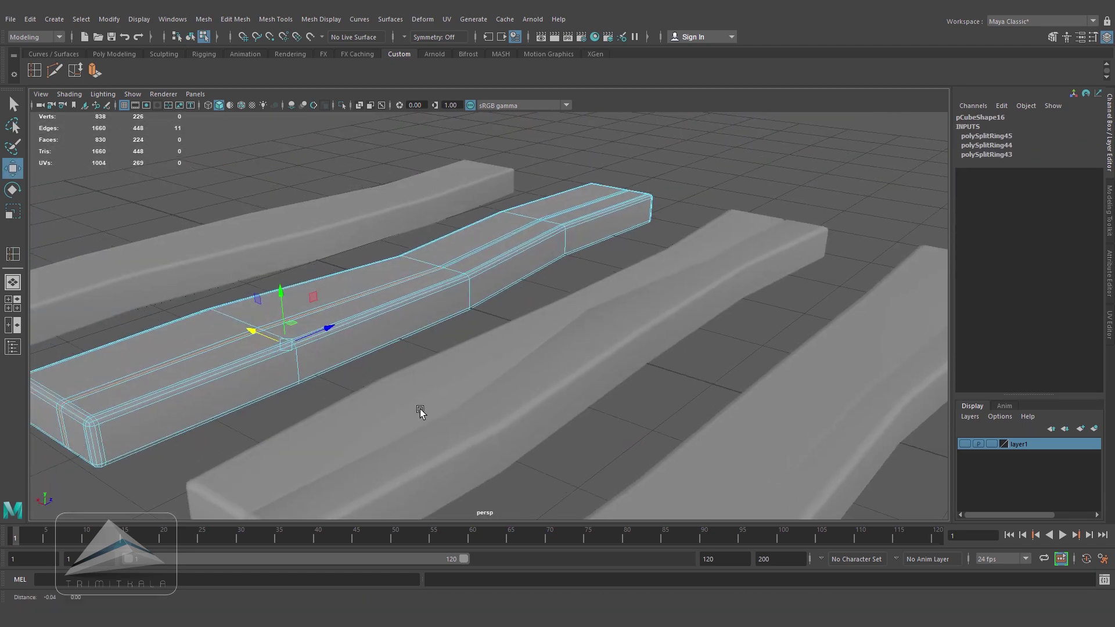
pyautogui.keyDown('alt'); pyautogui.moveTo(335, 433); pyautogui.dragTo(522, 371, button='middle'); pyautogui.keyUp('alt')
pyautogui.click(13, 212)
pyautogui.keyDown('alt'); pyautogui.moveTo(418, 349); pyautogui.dragTo(523, 343, button='right'); pyautogui.keyUp('alt')
pyautogui.moveTo(559, 228); pyautogui.dragTo(558, 234)
pyautogui.keyDown('alt'); pyautogui.moveTo(464, 331); pyautogui.dragTo(384, 232); pyautogui.keyUp('alt')
pyautogui.click(15, 170)
pyautogui.moveTo(752, 147); pyautogui.dragTo(749, 151)
pyautogui.moveTo(629, 224); pyautogui.dragTo(663, 205, button='right')
# - Insert three closely spaced lengthwise edge loops along the middle of the fourth plank
pyautogui.click(627, 325)
pyautogui.moveTo(508, 302)
pyautogui.keyDown('alt'); pyautogui.mouseDown()
pyautogui.moveTo(569, 285)
pyautogui.moveTo(511, 305)
pyautogui.mouseUp(); pyautogui.keyUp('alt')
pyautogui.click(582, 278)
pyautogui.keyDown('alt'); pyautogui.moveTo(583, 278); pyautogui.dragTo(572, 290); pyautogui.keyUp('alt')
pyautogui.click(13, 254)
pyautogui.click(538, 433)
pyautogui.keyDown('alt'); pyautogui.moveTo(538, 433); pyautogui.dragTo(441, 325, button='middle'); pyautogui.keyUp('alt')
pyautogui.keyDown('alt'); pyautogui.moveTo(442, 325); pyautogui.dragTo(465, 334, button='right'); pyautogui.keyUp('alt')
pyautogui.click(413, 315)
pyautogui.click(408, 315)
# - Scale the fourth plank's middle lengthwise edge loop inward to form a groove, and return to object mode
pyautogui.click(13, 212)
pyautogui.keyDown('alt'); pyautogui.moveTo(580, 243); pyautogui.dragTo(506, 215, button='right'); pyautogui.keyUp('alt')
pyautogui.keyDown('alt'); pyautogui.moveTo(505, 215); pyautogui.dragTo(519, 343, button='middle'); pyautogui.keyUp('alt')
pyautogui.keyDown('alt'); pyautogui.moveTo(519, 343); pyautogui.dragTo(517, 316); pyautogui.keyUp('alt')
pyautogui.moveTo(498, 158); pyautogui.dragTo(498, 152)
pyautogui.keyDown('alt'); pyautogui.moveTo(548, 288); pyautogui.dragTo(351, 379); pyautogui.keyUp('alt')
pyautogui.keyDown('alt'); pyautogui.moveTo(351, 379); pyautogui.dragTo(455, 406, button='middle'); pyautogui.keyUp('alt')
pyautogui.moveTo(325, 290); pyautogui.dragTo(323, 290)
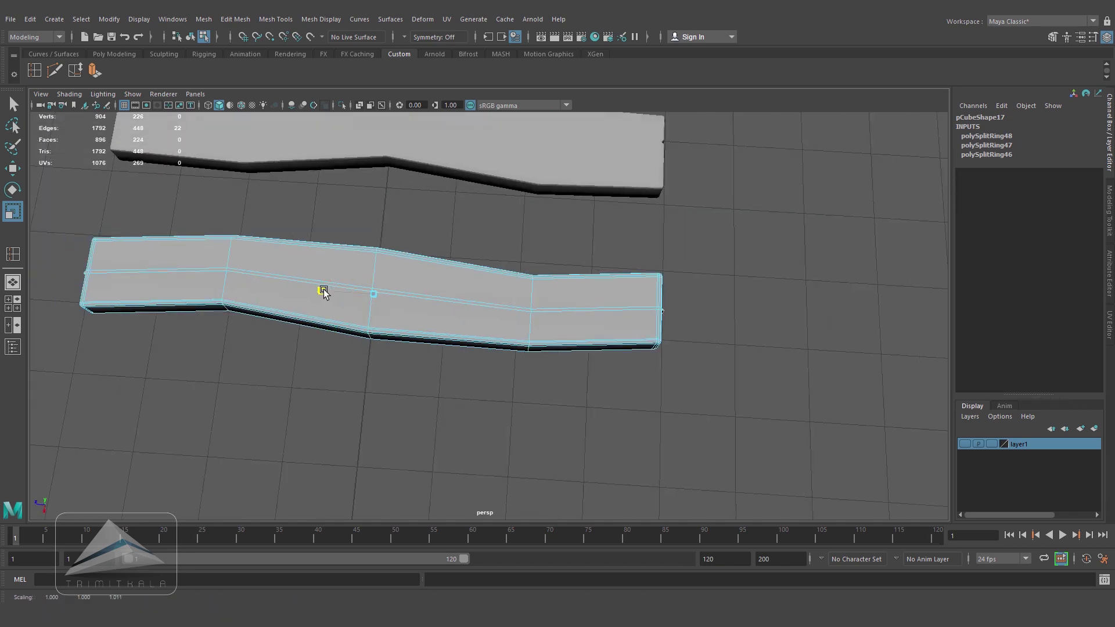
pyautogui.press('F8')
# - Save the scene, then turn on smooth mesh preview for all four planks and deselect them
pyautogui.keyDown('alt'); pyautogui.moveTo(506, 308); pyautogui.dragTo(673, 291); pyautogui.keyUp('alt')
pyautogui.keyDown('alt'); pyautogui.moveTo(674, 291); pyautogui.dragTo(690, 393, button='right'); pyautogui.keyUp('alt')
pyautogui.click(640, 346)
pyautogui.hotkey('ctrl', 's')
pyautogui.keyDown('alt'); pyautogui.moveTo(174, 325); pyautogui.dragTo(233, 331); pyautogui.keyUp('alt')
pyautogui.moveTo(226, 192); pyautogui.dragTo(707, 447)
pyautogui.press('3')
pyautogui.click(674, 414)
# - Examine the shapes and grooves of the four smoothed planks from several angles
pyautogui.keyDown('alt'); pyautogui.moveTo(674, 414); pyautogui.dragTo(729, 429); pyautogui.keyUp('alt')
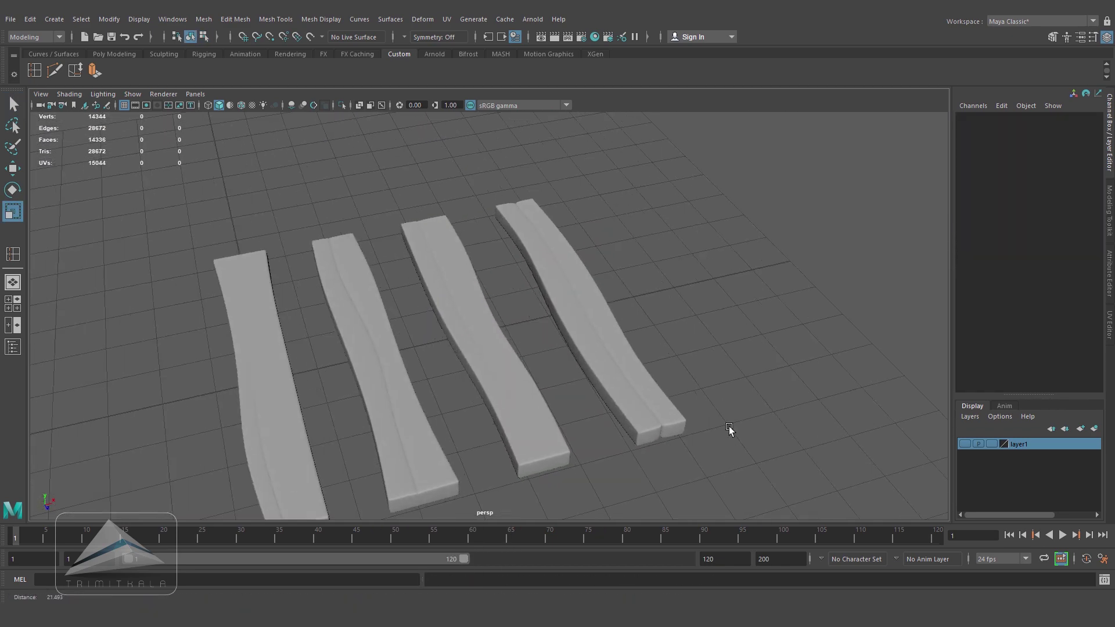
pyautogui.keyDown('alt'); pyautogui.moveTo(730, 428); pyautogui.dragTo(733, 415, button='right'); pyautogui.keyUp('alt')
pyautogui.keyDown('alt'); pyautogui.moveTo(733, 415); pyautogui.dragTo(768, 388, button='middle'); pyautogui.keyUp('alt')
pyautogui.keyDown('alt'); pyautogui.moveTo(697, 401); pyautogui.dragTo(734, 421); pyautogui.keyUp('alt')
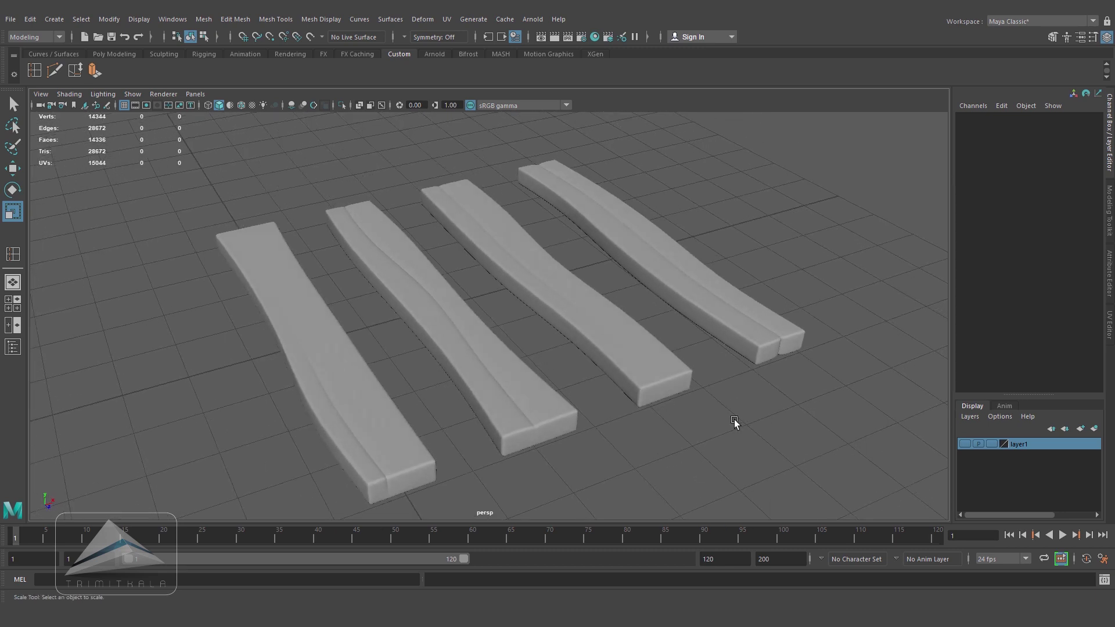
pyautogui.keyDown('alt'); pyautogui.moveTo(734, 420); pyautogui.dragTo(649, 418, button='right'); pyautogui.keyUp('alt')
pyautogui.keyDown('alt'); pyautogui.moveTo(649, 418); pyautogui.dragTo(643, 429, button='middle'); pyautogui.keyUp('alt')
pyautogui.keyDown('alt'); pyautogui.moveTo(644, 429); pyautogui.dragTo(626, 429); pyautogui.keyUp('alt')
pyautogui.keyDown('alt'); pyautogui.moveTo(626, 430); pyautogui.dragTo(625, 420, button='right'); pyautogui.keyUp('alt')
pyautogui.keyDown('alt'); pyautogui.moveTo(624, 419); pyautogui.dragTo(609, 429); pyautogui.keyUp('alt')
pyautogui.keyDown('alt'); pyautogui.moveTo(609, 429); pyautogui.dragTo(685, 437, button='right'); pyautogui.keyUp('alt')
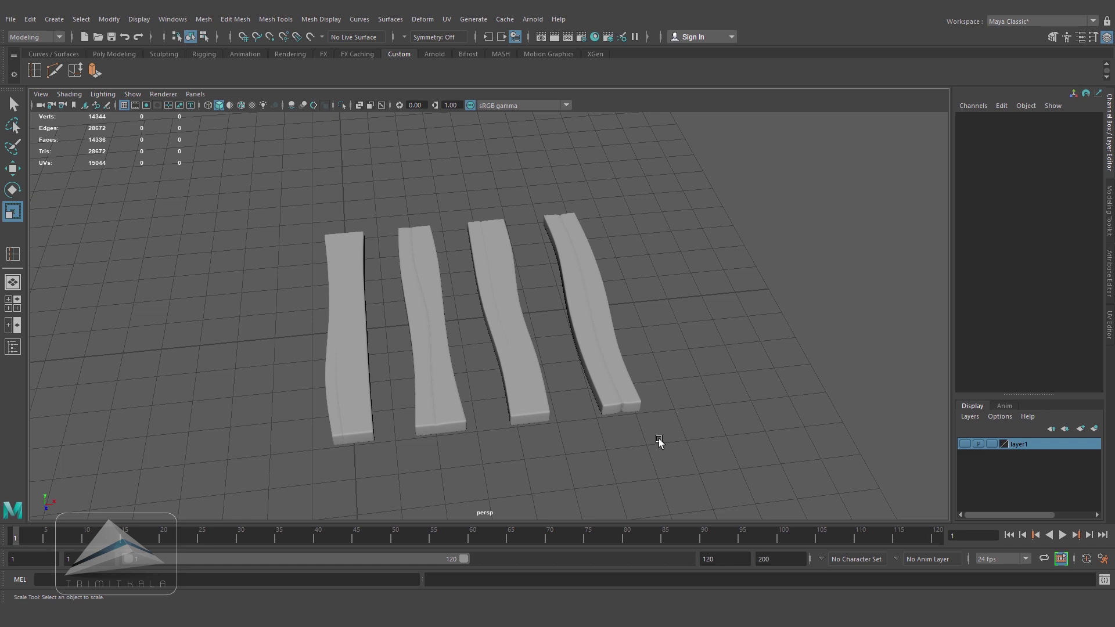
pyautogui.keyDown('alt'); pyautogui.moveTo(716, 413); pyautogui.dragTo(587, 412); pyautogui.keyUp('alt')
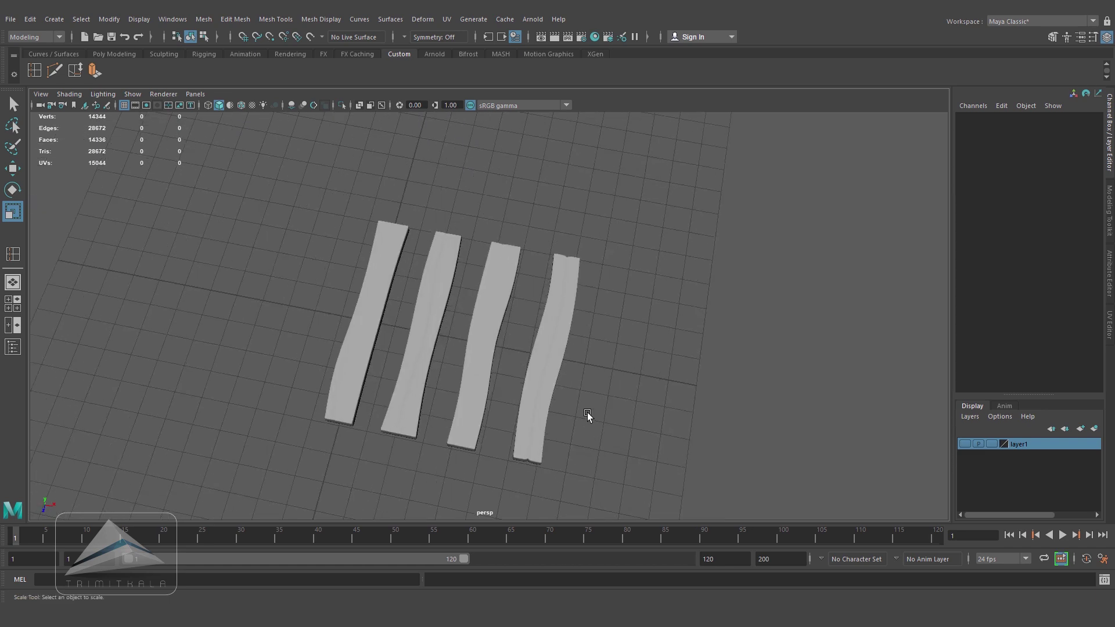
# - Move all four planks together along X to the edge of the grid, clearing the centre, and deselect them
pyautogui.moveTo(262, 284); pyautogui.dragTo(658, 424)
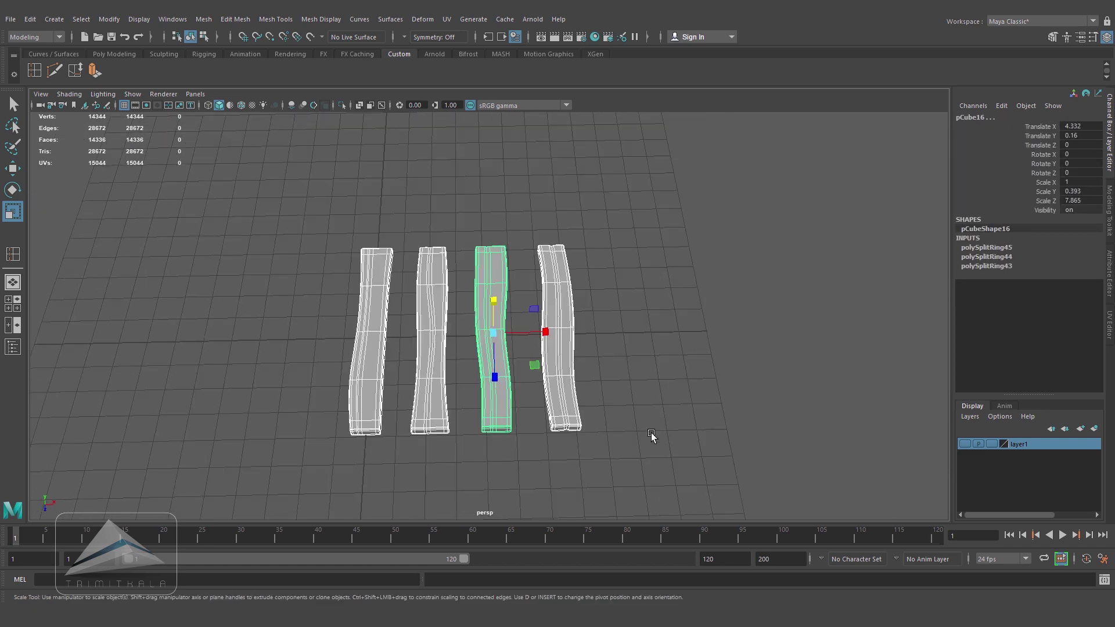
pyautogui.press('w')
pyautogui.moveTo(556, 334); pyautogui.dragTo(900, 328)
pyautogui.click(534, 397)
pyautogui.keyDown('alt'); pyautogui.moveTo(534, 397); pyautogui.dragTo(417, 399, button='right'); pyautogui.keyUp('alt')
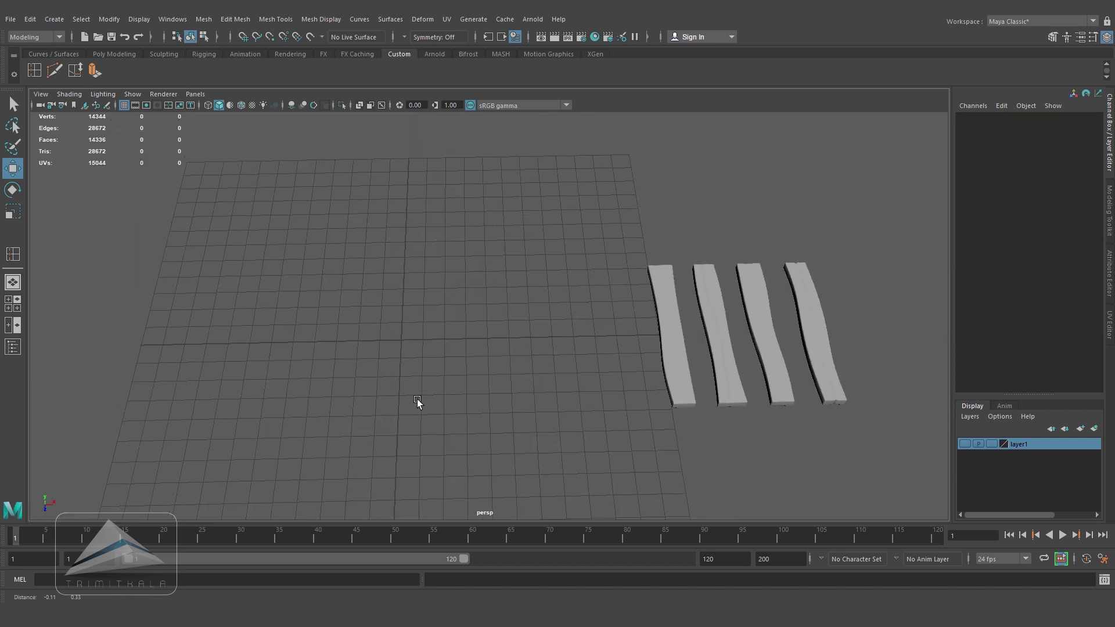
pyautogui.keyDown('alt'); pyautogui.moveTo(417, 399); pyautogui.dragTo(435, 392); pyautogui.keyUp('alt')
# - Create a polygon cube at the origin and scale it to a flat slab of 8.523 by 0.398 by 6.3
pyautogui.click(53, 19)
pyautogui.moveTo(93, 58)
pyautogui.click(226, 81)
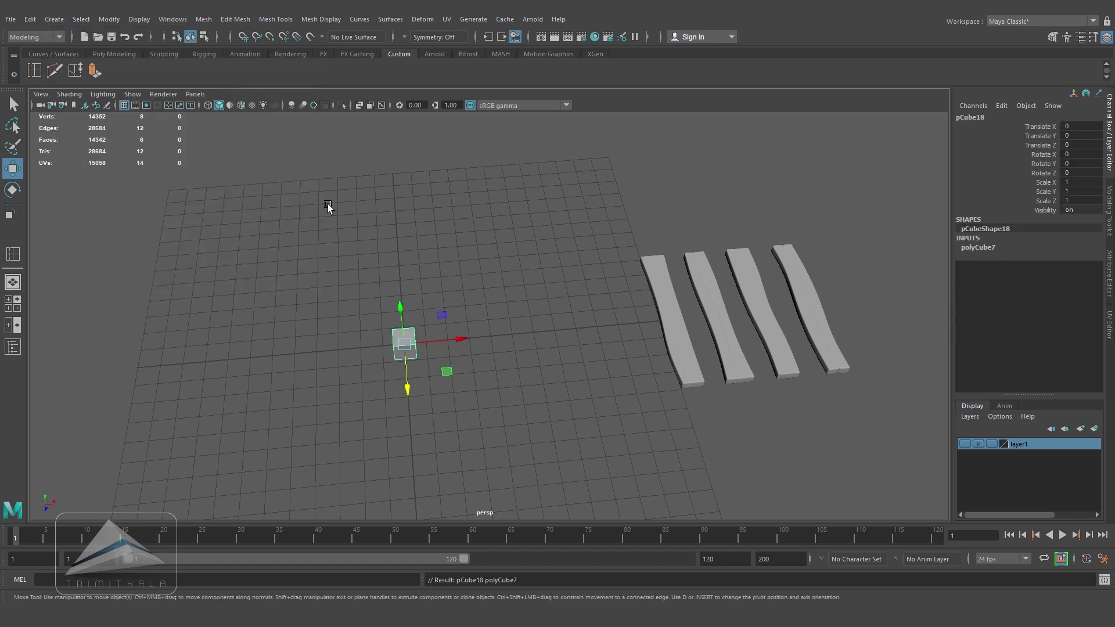
pyautogui.click(13, 212)
pyautogui.keyDown('alt'); pyautogui.moveTo(385, 331); pyautogui.dragTo(432, 352, button='right'); pyautogui.keyUp('alt')
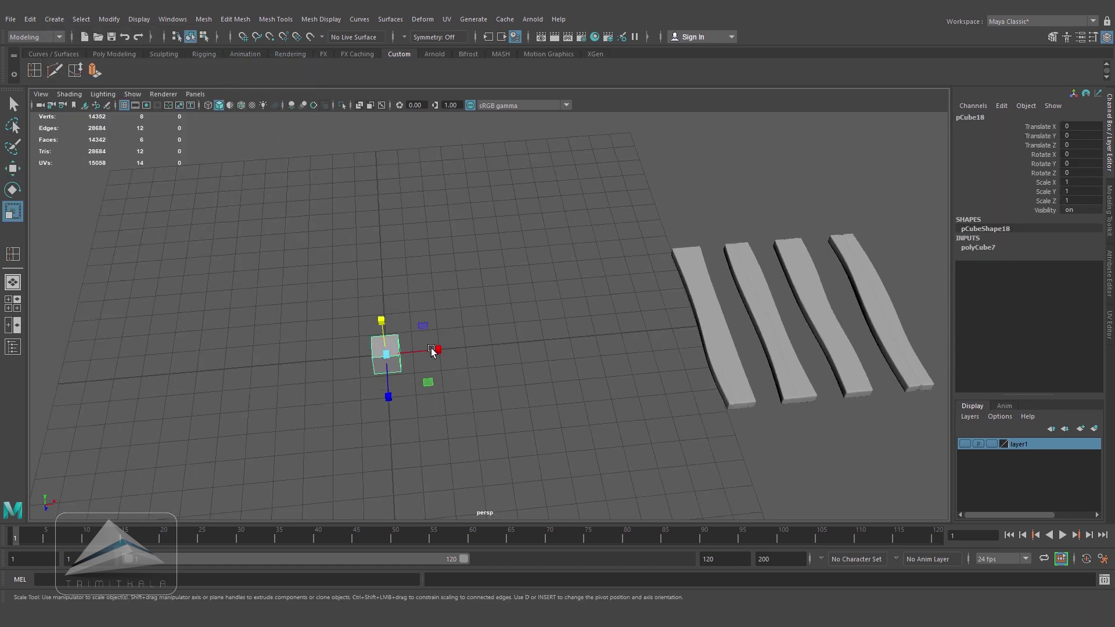
pyautogui.moveTo(387, 360); pyautogui.dragTo(547, 347)
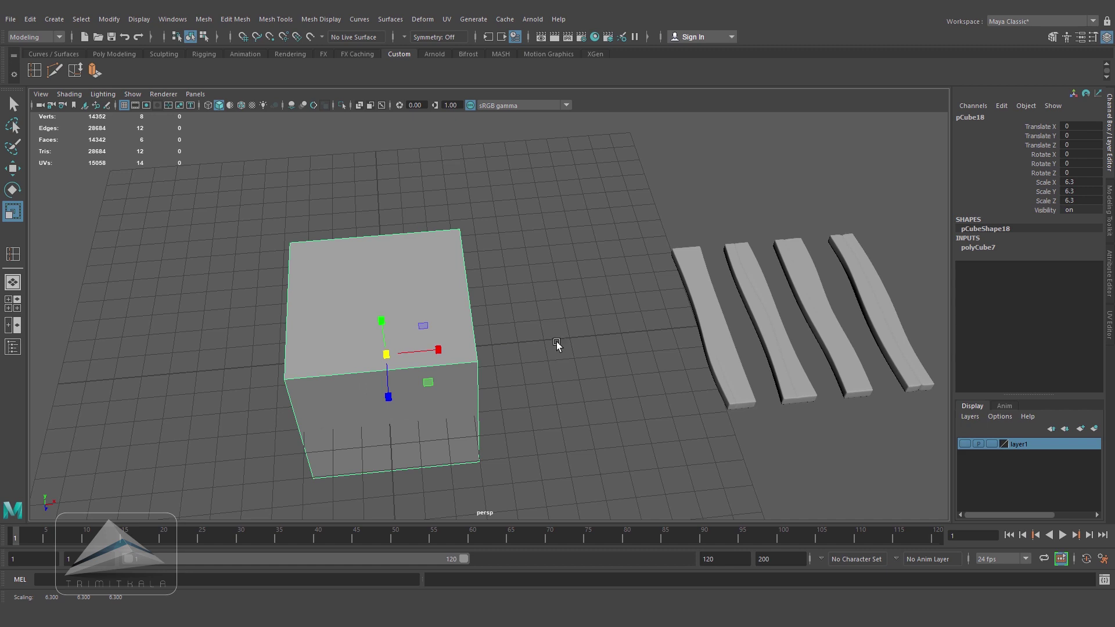
pyautogui.moveTo(439, 352); pyautogui.dragTo(381, 331)
pyautogui.moveTo(377, 271); pyautogui.dragTo(377, 423)
pyautogui.keyDown('alt'); pyautogui.moveTo(431, 363); pyautogui.dragTo(581, 316); pyautogui.keyUp('alt')
# - Slice the slab in the top view with seven slanted Multi-Cut lines to divide it into eight uneven boards
pyautogui.press('space')
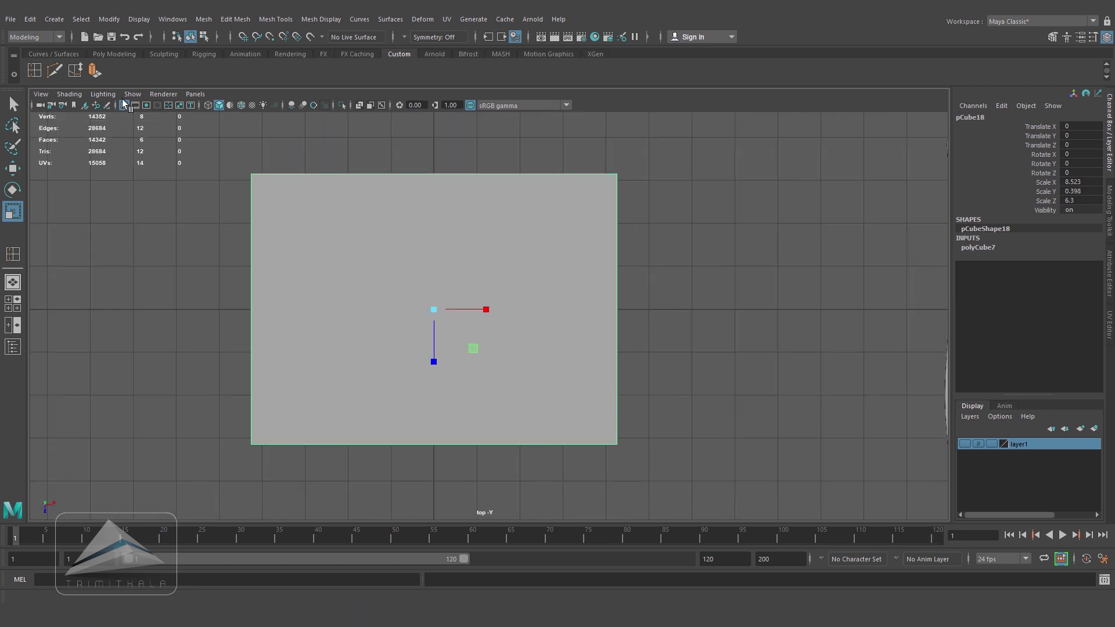
pyautogui.click(56, 71)
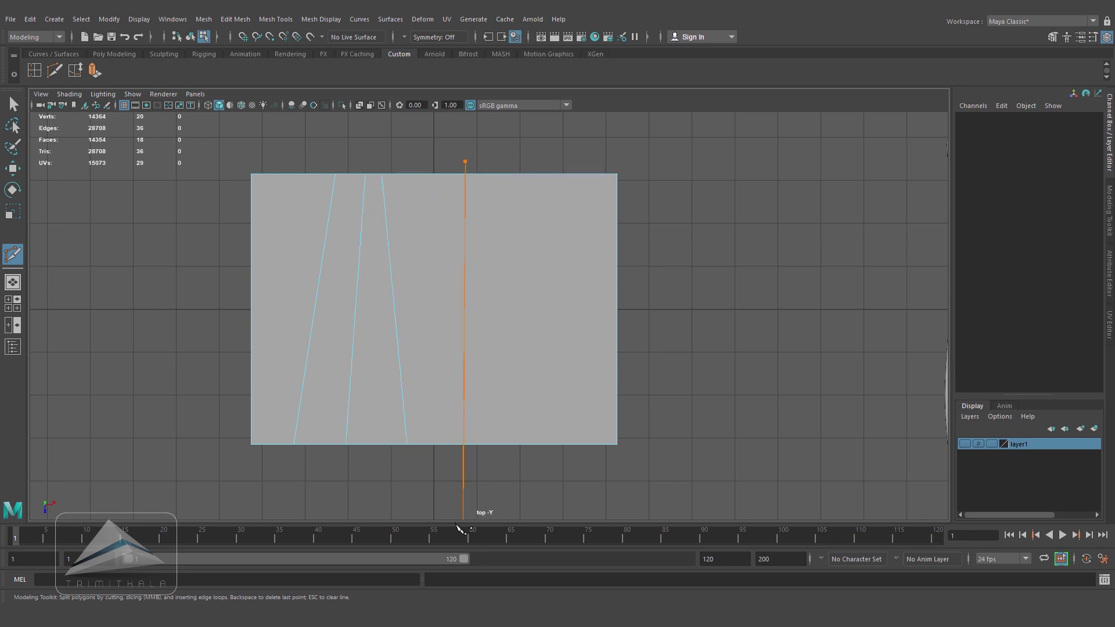
pyautogui.moveTo(556, 163); pyautogui.dragTo(552, 240)
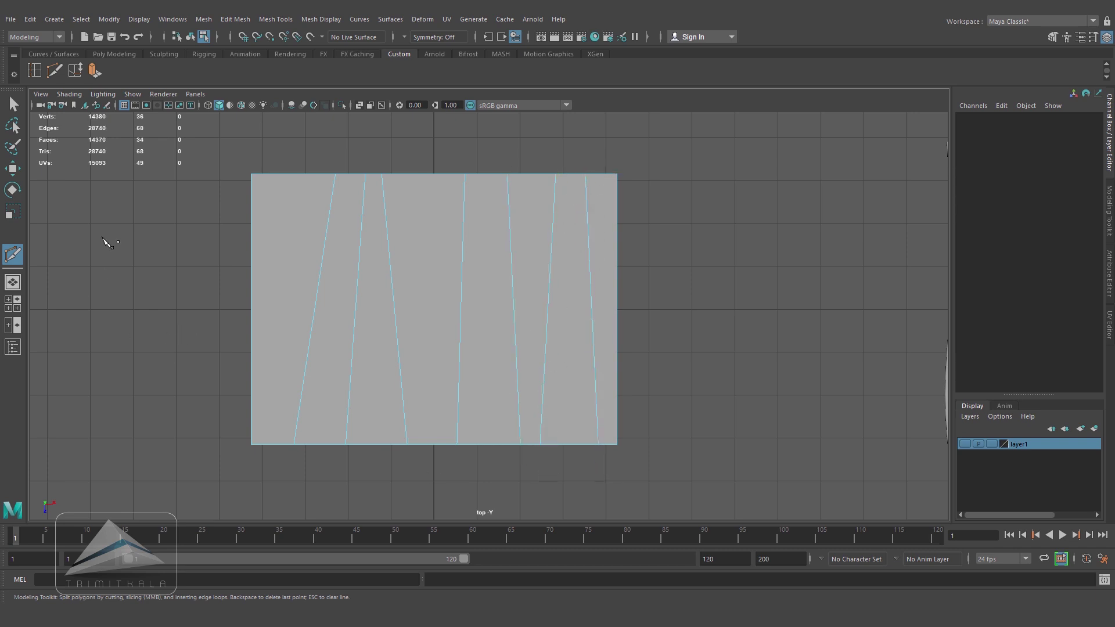
pyautogui.press('w')
# - Insert an edge loop close beside each of the slab's seven cuts in the perspective view
pyautogui.press('space')
pyautogui.keyDown('alt'); pyautogui.moveTo(438, 299); pyautogui.dragTo(427, 218); pyautogui.keyUp('alt')
pyautogui.scroll(3, 510, 320)
pyautogui.keyDown('alt'); pyautogui.moveTo(492, 332); pyautogui.dragTo(321, 263); pyautogui.keyUp('alt')
pyautogui.click(33, 72)
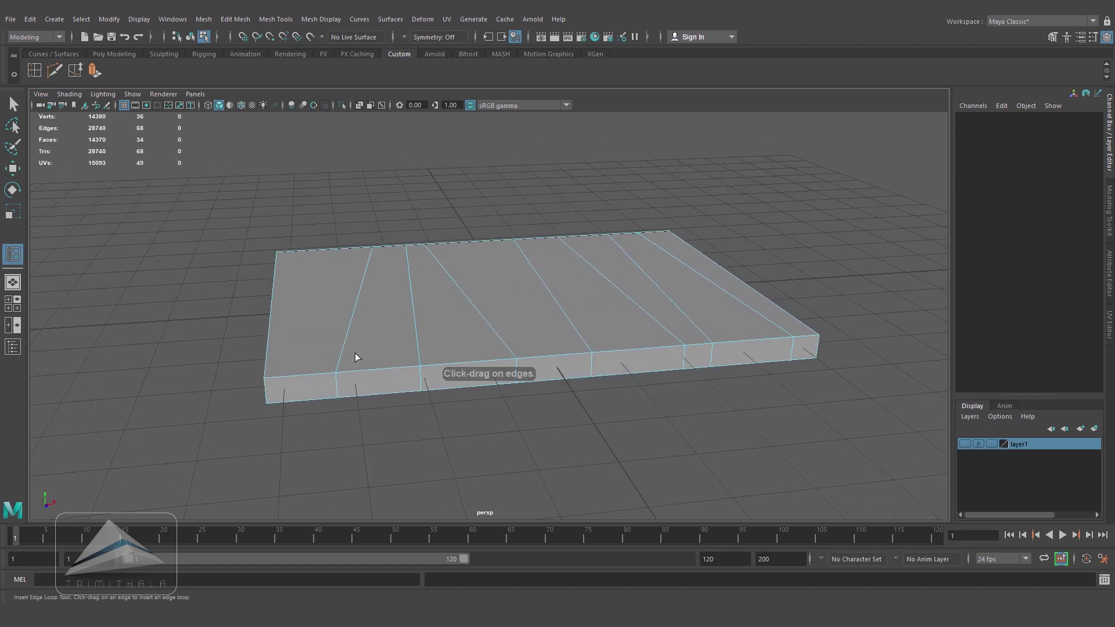
pyautogui.moveTo(348, 370)
pyautogui.keyDown('alt'); pyautogui.mouseDown()
pyautogui.moveTo(386, 359)
pyautogui.moveTo(351, 351)
pyautogui.mouseUp(); pyautogui.keyUp('alt')
pyautogui.scroll(1, 385, 356)
pyautogui.moveTo(486, 351); pyautogui.dragTo(469, 353)
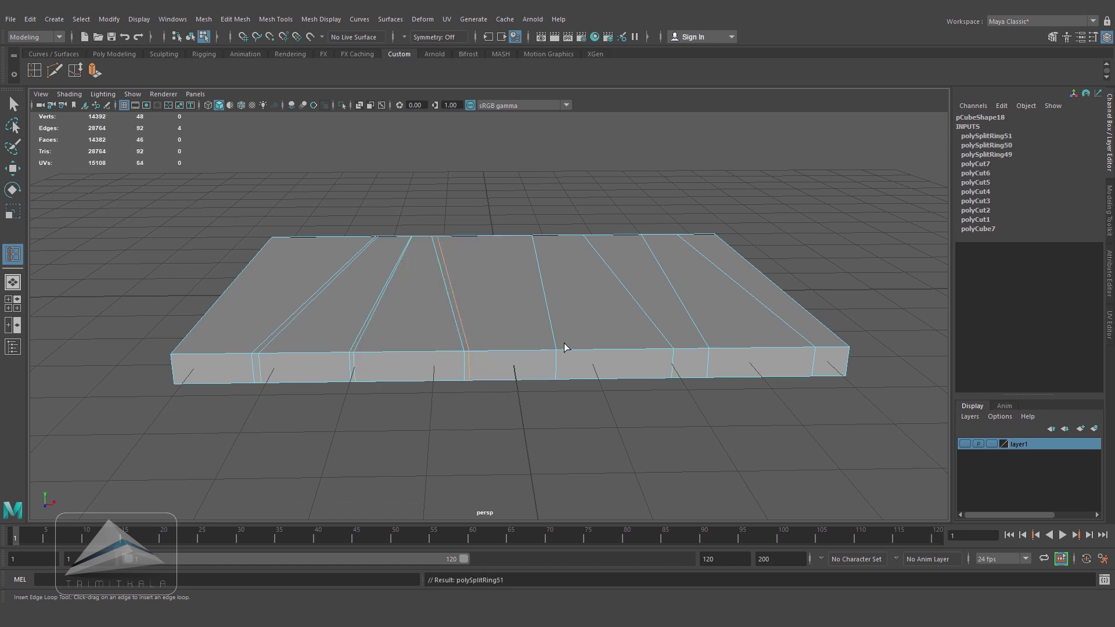
pyautogui.moveTo(562, 359); pyautogui.dragTo(561, 358)
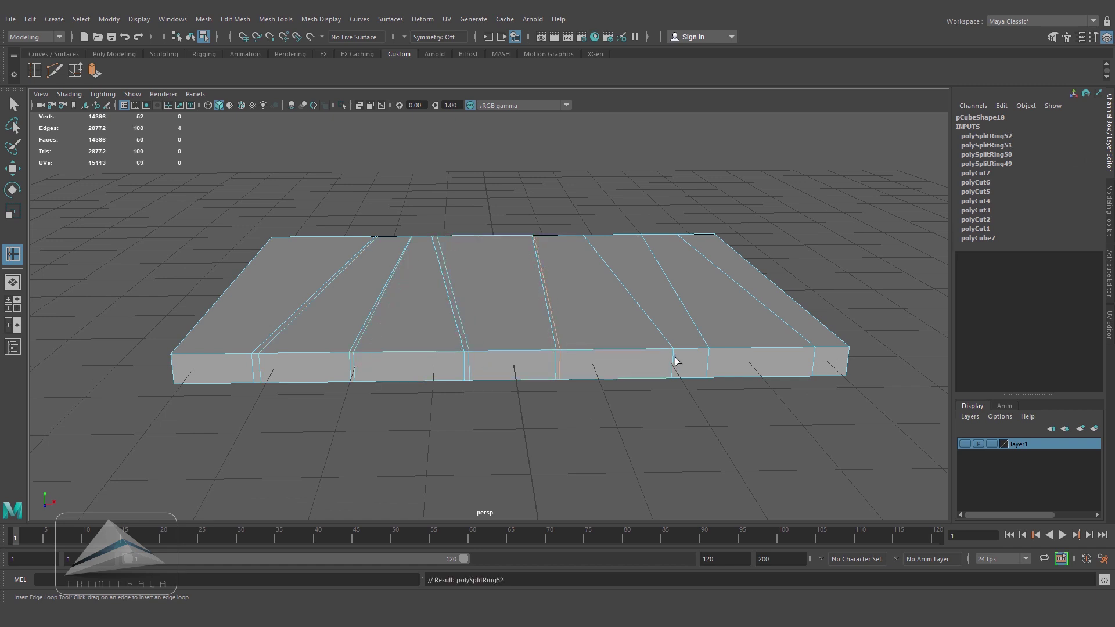
pyautogui.moveTo(681, 349); pyautogui.dragTo(715, 347)
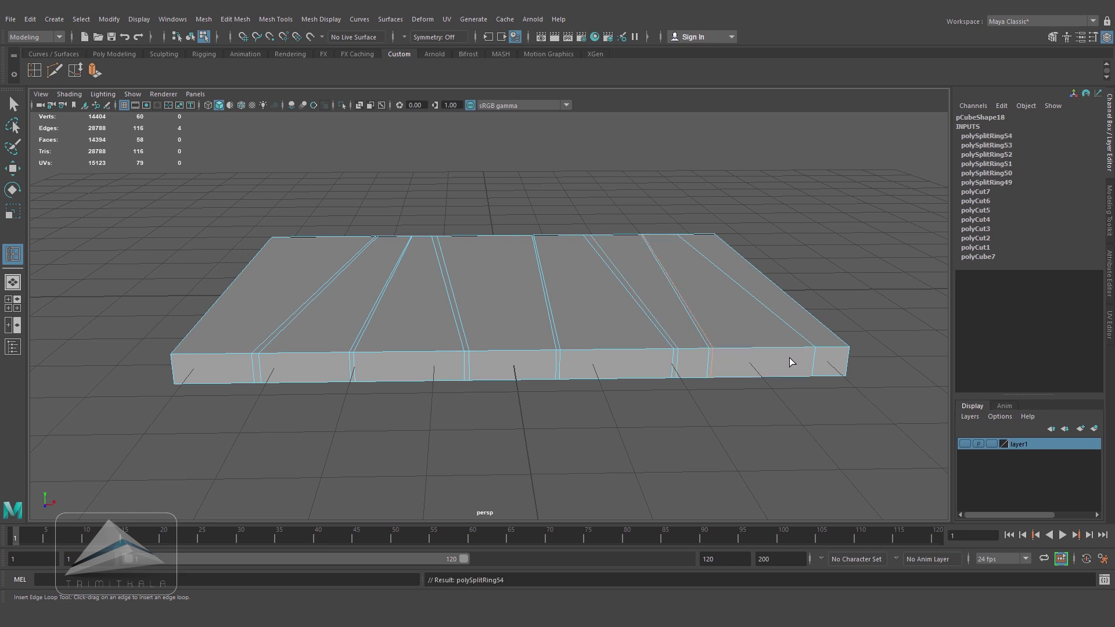
pyautogui.moveTo(810, 347); pyautogui.dragTo(810, 347)
pyautogui.click(741, 420)
# - Insert one more edge loop in the middle of each of the seven narrow strips between the boards
pyautogui.keyDown('alt'); pyautogui.moveTo(220, 349); pyautogui.dragTo(232, 381); pyautogui.keyUp('alt')
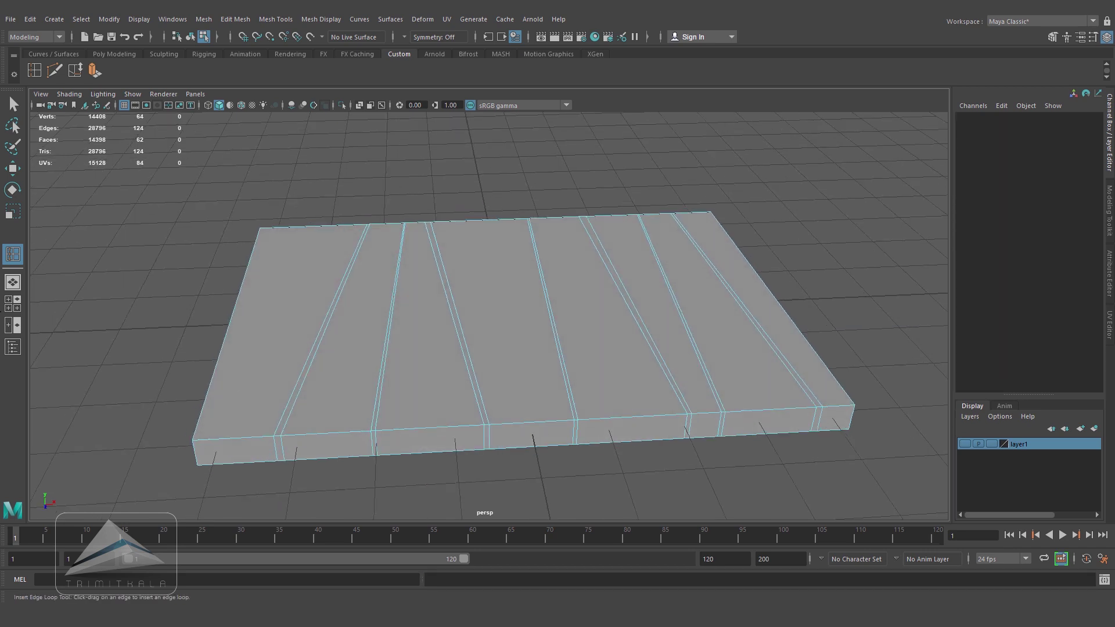
pyautogui.keyDown('alt'); pyautogui.moveTo(298, 326); pyautogui.dragTo(361, 341); pyautogui.keyUp('alt')
pyautogui.click(332, 323)
pyautogui.keyDown('alt'); pyautogui.moveTo(443, 351); pyautogui.dragTo(283, 350); pyautogui.keyUp('alt')
pyautogui.scroll(3, 317, 351)
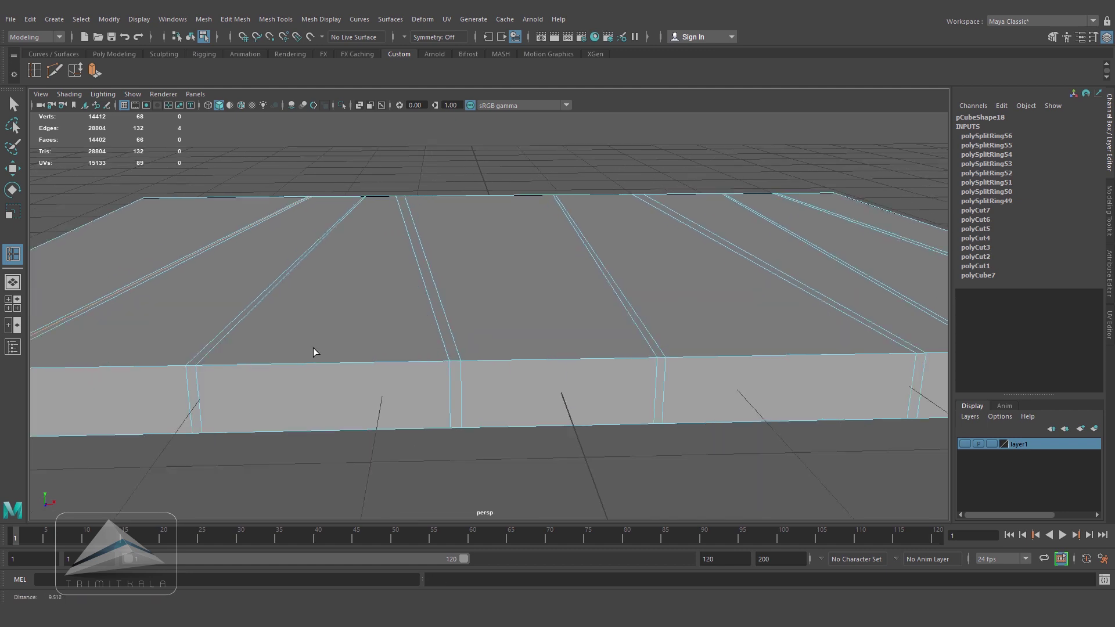
pyautogui.keyDown('alt'); pyautogui.moveTo(313, 348); pyautogui.dragTo(376, 337, button='middle'); pyautogui.keyUp('alt')
pyautogui.click(353, 332)
pyautogui.keyDown('alt'); pyautogui.moveTo(569, 338); pyautogui.dragTo(518, 344, button='middle'); pyautogui.keyUp('alt')
pyautogui.click(499, 338)
pyautogui.keyDown('alt'); pyautogui.moveTo(557, 378); pyautogui.dragTo(460, 369, button='middle'); pyautogui.keyUp('alt')
pyautogui.click(567, 335)
pyautogui.click(472, 345)
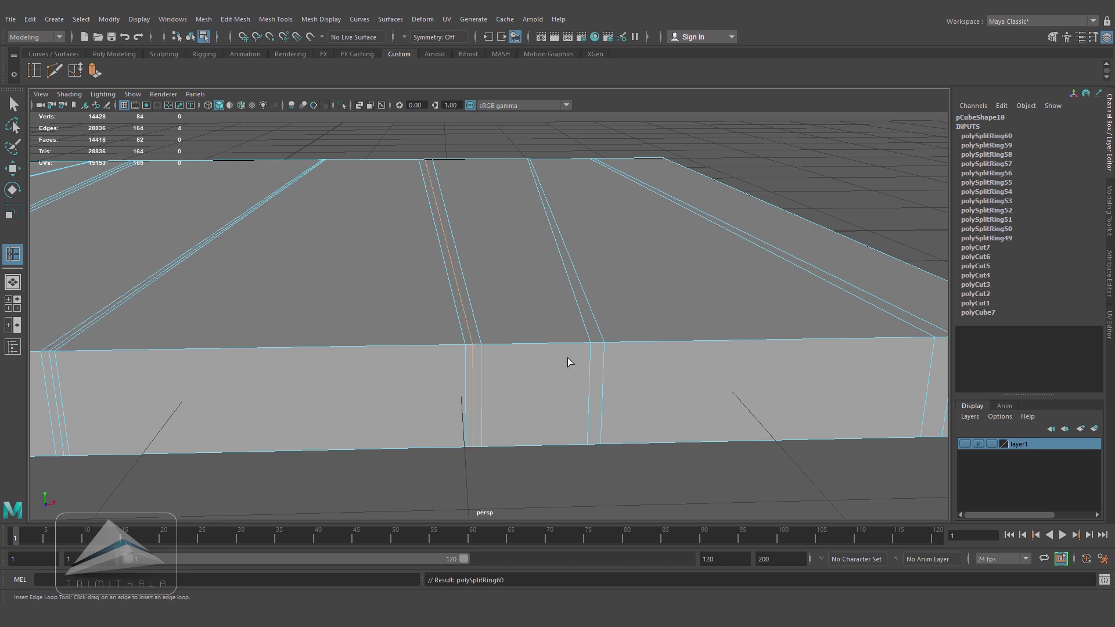
pyautogui.click(597, 343)
pyautogui.keyDown('alt'); pyautogui.moveTo(597, 355); pyautogui.dragTo(500, 364, button='middle'); pyautogui.keyUp('alt')
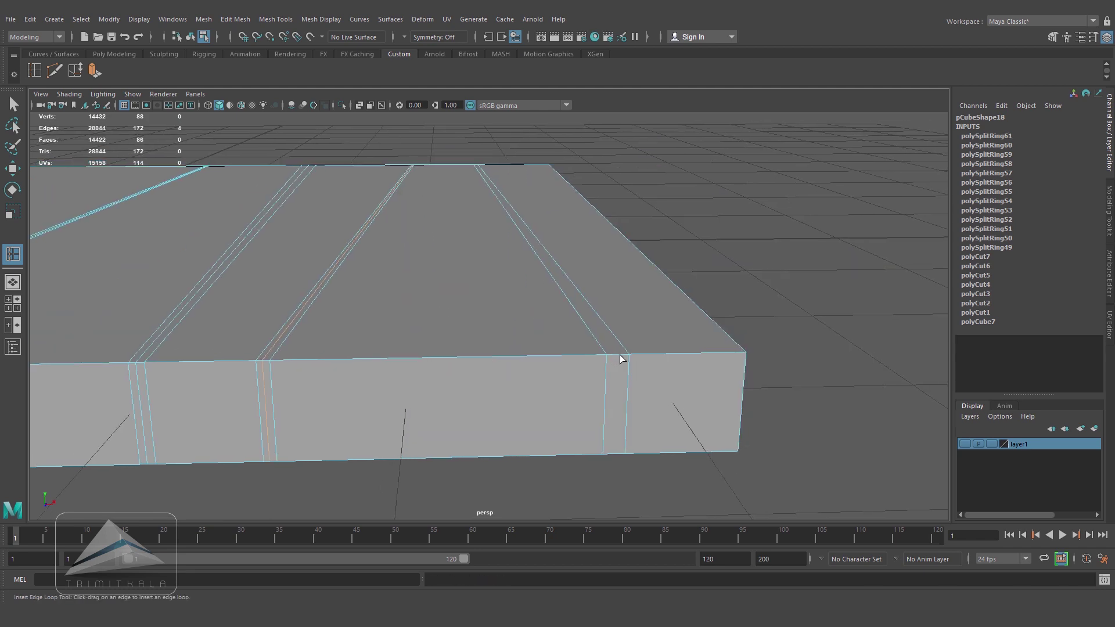
pyautogui.click(620, 355)
# - Scale the middle edge loops of the seventh and sixth strips inward to form grooves between the boards
pyautogui.scroll(-4, 619, 355)
pyautogui.click(13, 212)
pyautogui.keyDown('alt'); pyautogui.moveTo(478, 264); pyautogui.dragTo(407, 284); pyautogui.keyUp('alt')
pyautogui.moveTo(450, 227); pyautogui.dragTo(448, 297)
pyautogui.moveTo(422, 341); pyautogui.dragTo(424, 339)
pyautogui.keyDown('alt'); pyautogui.moveTo(423, 339); pyautogui.dragTo(495, 329, button='middle'); pyautogui.keyUp('alt')
pyautogui.scroll(5, 495, 328)
pyautogui.doubleClick(356, 366)
pyautogui.moveTo(524, 198); pyautogui.dragTo(525, 199)
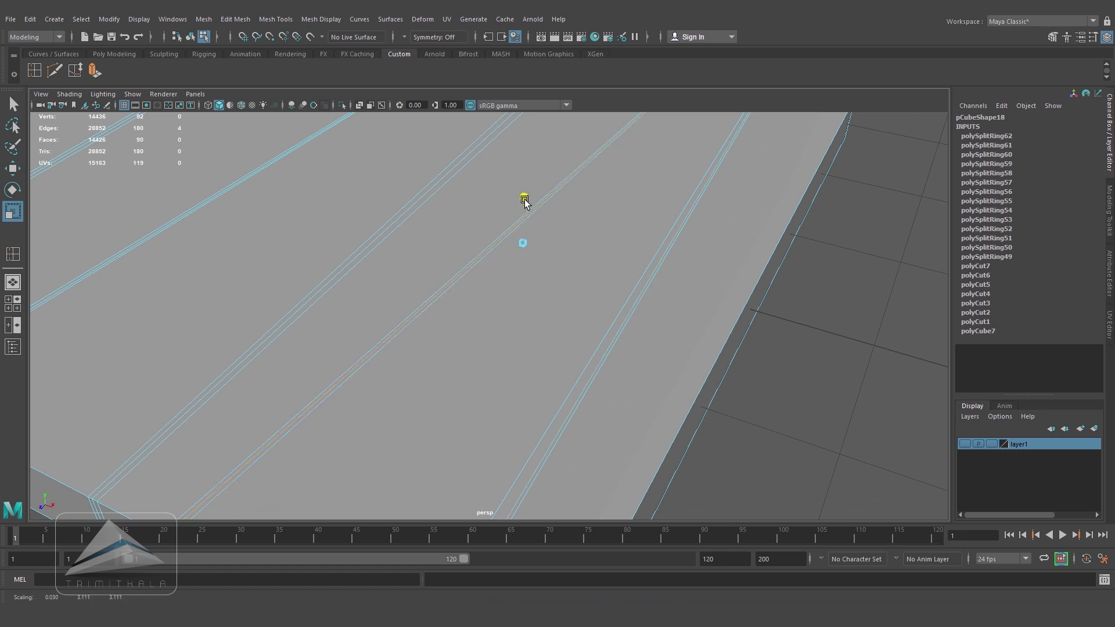
pyautogui.scroll(-4, 513, 250)
pyautogui.moveTo(495, 282); pyautogui.dragTo(497, 283)
# - Scale the middle edge loops of the next three strips inward to form grooves between the boards
pyautogui.keyDown('alt'); pyautogui.moveTo(446, 294); pyautogui.dragTo(543, 298, button='middle'); pyautogui.keyUp('alt')
pyautogui.scroll(4, 522, 298)
pyautogui.doubleClick(456, 298)
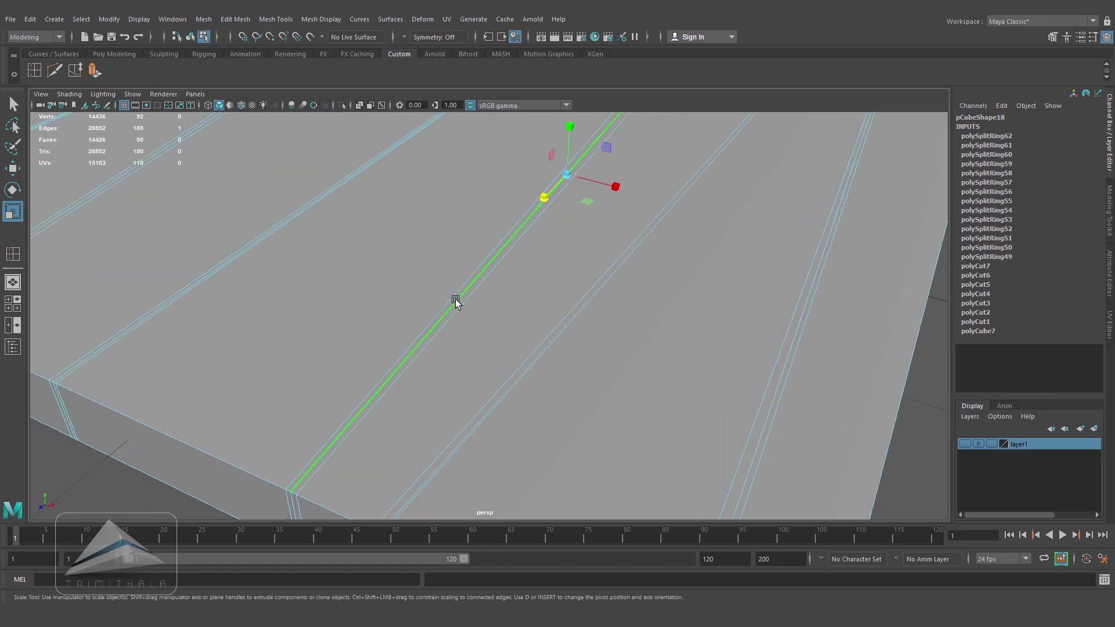
pyautogui.moveTo(566, 154); pyautogui.dragTo(565, 156)
pyautogui.keyDown('alt'); pyautogui.moveTo(464, 236); pyautogui.dragTo(547, 256, button='middle'); pyautogui.keyUp('alt')
pyautogui.doubleClick(510, 287)
pyautogui.moveTo(641, 166); pyautogui.dragTo(640, 176)
pyautogui.moveTo(616, 232); pyautogui.dragTo(618, 231)
pyautogui.keyDown('alt'); pyautogui.moveTo(465, 230); pyautogui.dragTo(562, 254, button='middle'); pyautogui.keyUp('alt')
pyautogui.doubleClick(491, 250)
pyautogui.moveTo(551, 136); pyautogui.dragTo(550, 138)
pyautogui.moveTo(516, 207); pyautogui.dragTo(518, 206)
# - Scale the middle edge loops of the last two strips inward to form grooves, and return to object mode
pyautogui.keyDown('alt'); pyautogui.moveTo(419, 207); pyautogui.dragTo(548, 262, button='middle'); pyautogui.keyUp('alt')
pyautogui.doubleClick(522, 247)
pyautogui.moveTo(583, 173); pyautogui.dragTo(580, 178)
pyautogui.moveTo(557, 241); pyautogui.dragTo(557, 241)
pyautogui.keyDown('alt'); pyautogui.moveTo(374, 210); pyautogui.dragTo(540, 294, button='middle'); pyautogui.keyUp('alt')
pyautogui.doubleClick(540, 294)
pyautogui.moveTo(615, 213); pyautogui.dragTo(615, 214)
pyautogui.moveTo(591, 283); pyautogui.dragTo(592, 282)
pyautogui.moveTo(707, 295); pyautogui.dragTo(762, 280, button='right')
# - Raise the top faces of the second, fifth and seventh boards slightly for uneven heights
pyautogui.keyDown('alt'); pyautogui.moveTo(610, 326); pyautogui.dragTo(507, 346, button='right'); pyautogui.keyUp('alt')
pyautogui.keyDown('alt'); pyautogui.moveTo(507, 347); pyautogui.dragTo(588, 318); pyautogui.keyUp('alt')
pyautogui.keyDown('alt'); pyautogui.moveTo(590, 340); pyautogui.dragTo(535, 344, button='middle'); pyautogui.keyUp('alt')
pyautogui.moveTo(454, 295); pyautogui.dragTo(455, 328, button='right')
pyautogui.click(455, 328)
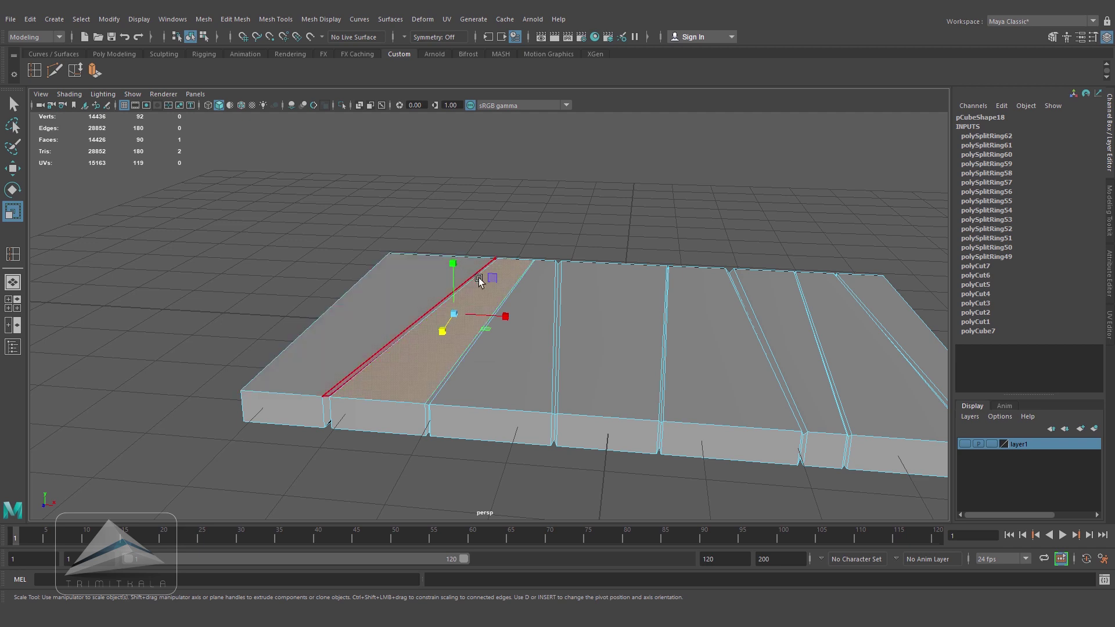
pyautogui.press('w')
pyautogui.moveTo(455, 264); pyautogui.dragTo(454, 262)
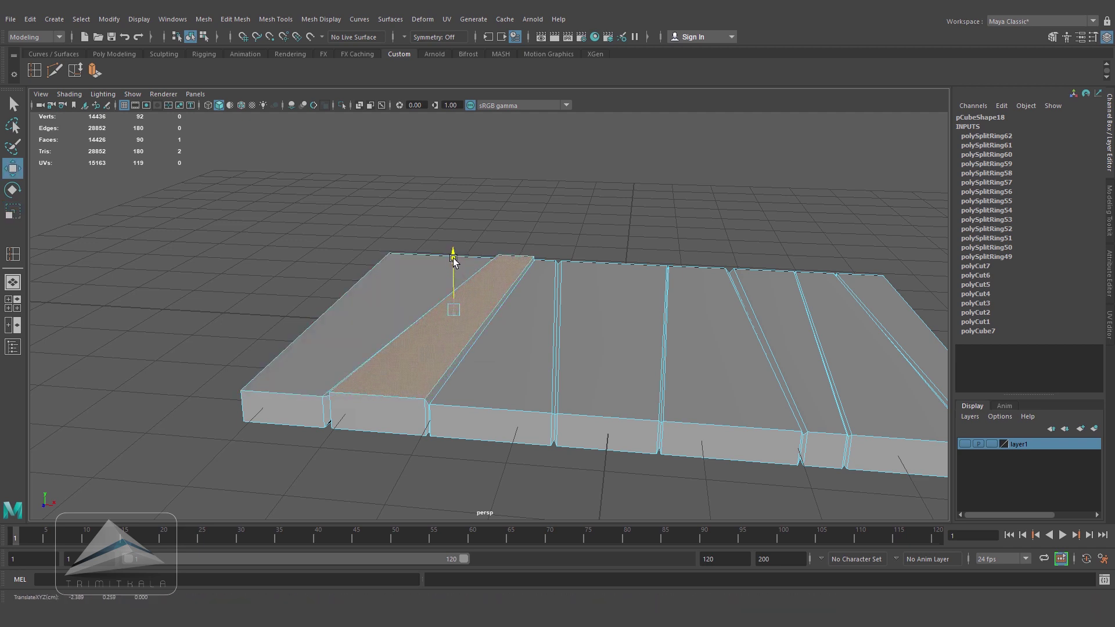
pyautogui.click(719, 343)
pyautogui.moveTo(718, 283); pyautogui.dragTo(718, 281)
pyautogui.keyDown('alt'); pyautogui.moveTo(755, 336); pyautogui.dragTo(505, 313, button='middle'); pyautogui.keyUp('alt')
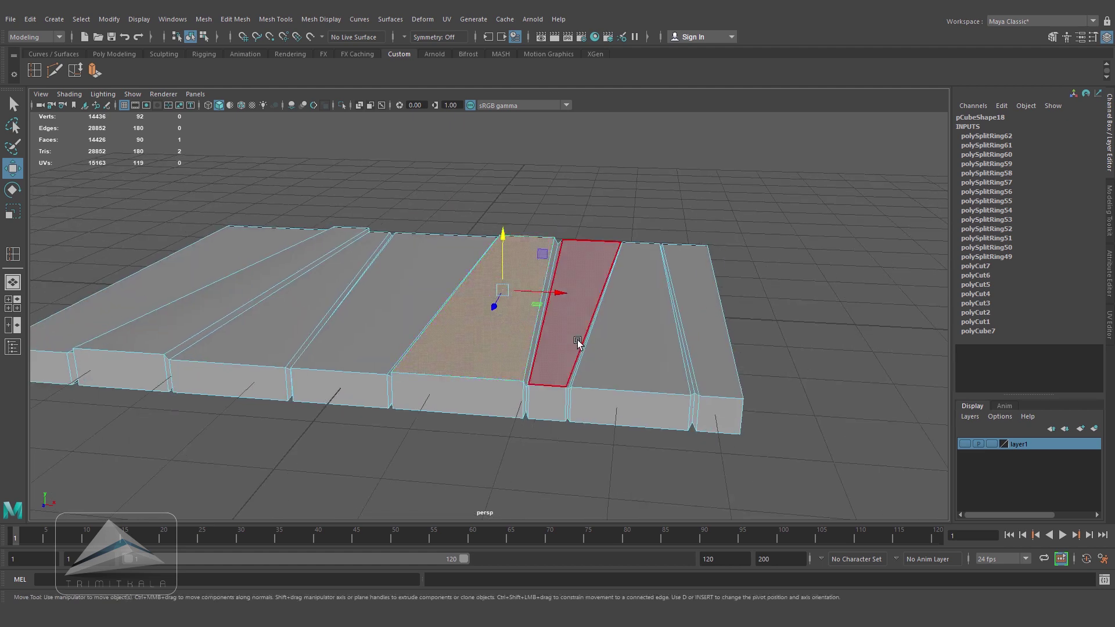
pyautogui.click(657, 337)
pyautogui.moveTo(642, 246); pyautogui.dragTo(639, 242)
# - Lower the underside faces of the sixth, fourth and first boards slightly, and return to object mode
pyautogui.moveTo(580, 308)
pyautogui.keyDown('alt'); pyautogui.mouseDown()
pyautogui.moveTo(550, 281)
pyautogui.moveTo(557, 331)
pyautogui.moveTo(573, 289)
pyautogui.mouseUp(); pyautogui.keyUp('alt')
pyautogui.click(570, 302)
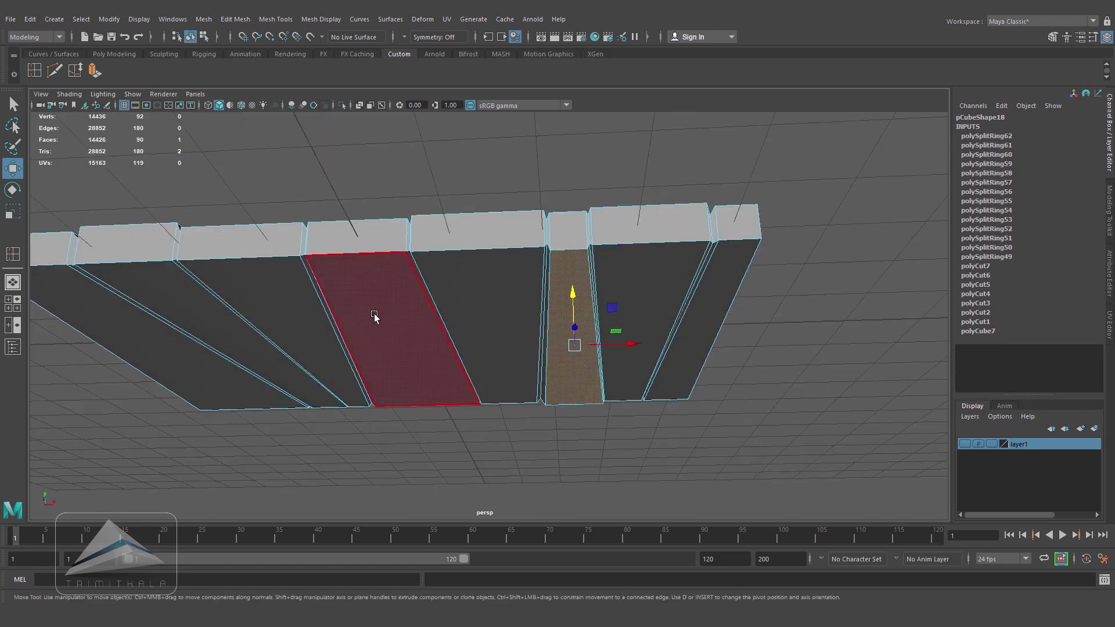
pyautogui.click(394, 295)
pyautogui.moveTo(398, 294); pyautogui.dragTo(398, 301)
pyautogui.keyDown('alt'); pyautogui.moveTo(398, 302); pyautogui.dragTo(627, 345, button='middle'); pyautogui.keyUp('alt')
pyautogui.click(298, 348)
pyautogui.click(339, 322)
pyautogui.moveTo(340, 323); pyautogui.dragTo(340, 325)
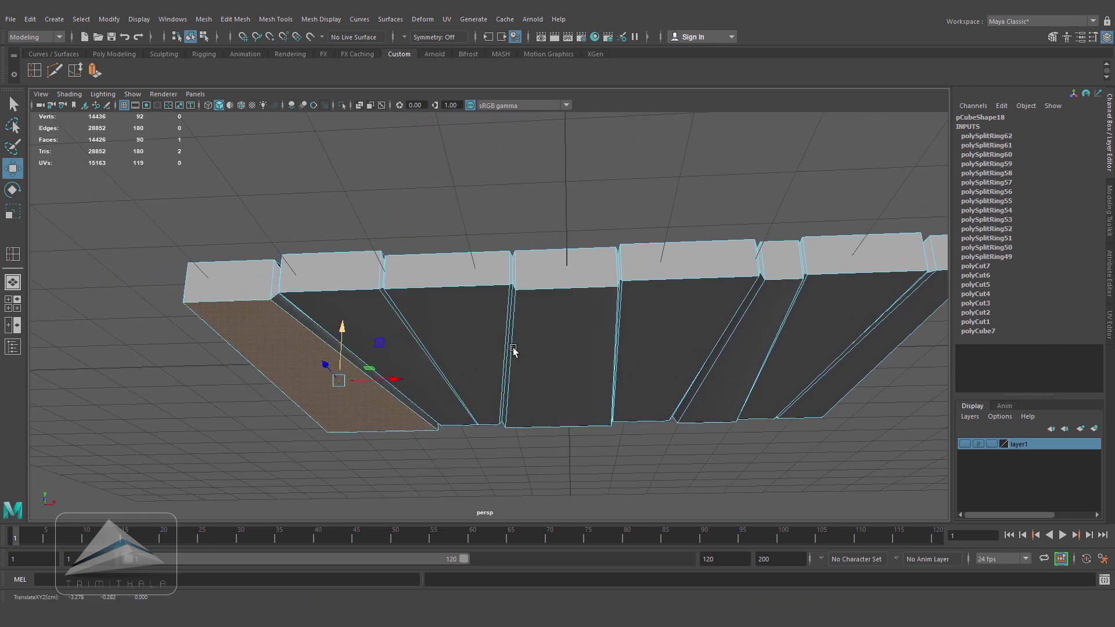
pyautogui.keyDown('alt'); pyautogui.moveTo(514, 350); pyautogui.dragTo(610, 326); pyautogui.keyUp('alt')
pyautogui.moveTo(610, 326); pyautogui.dragTo(671, 282, button='right')
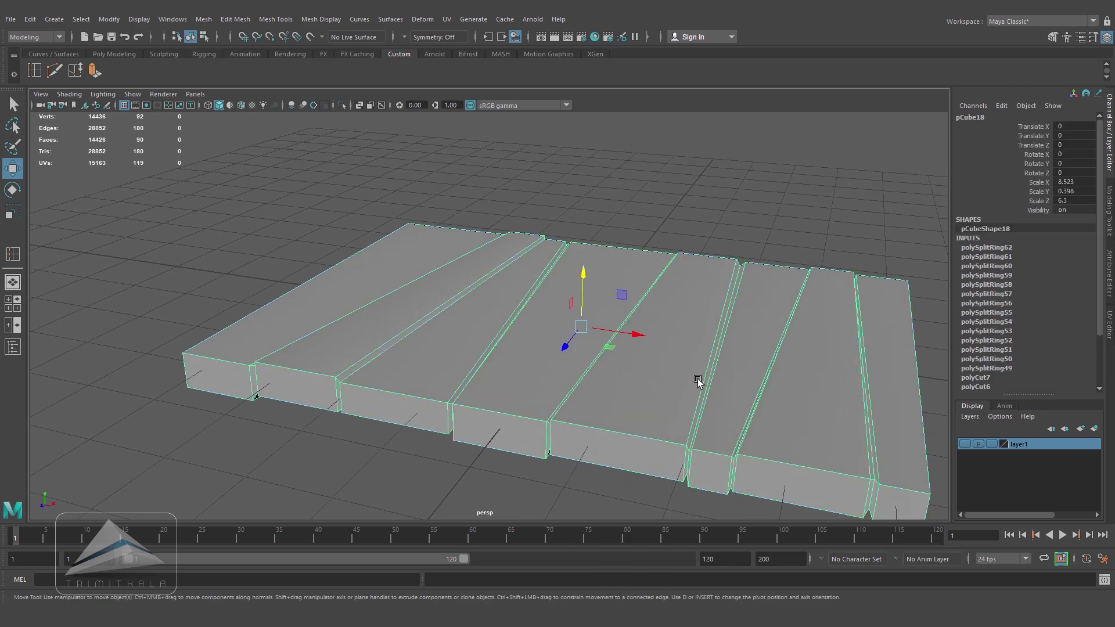
# - Switch the board panel to face mode and slide one board's end face slightly outward along its length
pyautogui.click(705, 206)
pyautogui.scroll(-2, 640, 281)
pyautogui.keyDown('alt'); pyautogui.moveTo(639, 281); pyautogui.dragTo(447, 293); pyautogui.keyUp('alt')
pyautogui.moveTo(437, 295); pyautogui.dragTo(439, 327, button='right')
pyautogui.keyDown('alt'); pyautogui.moveTo(439, 326); pyautogui.dragTo(364, 461); pyautogui.keyUp('alt')
pyautogui.keyDown('alt'); pyautogui.moveTo(364, 461); pyautogui.dragTo(413, 396, button='middle'); pyautogui.keyUp('alt')
pyautogui.moveTo(304, 383); pyautogui.dragTo(298, 385)
pyautogui.keyDown('alt'); pyautogui.moveTo(633, 316); pyautogui.dragTo(562, 331); pyautogui.keyUp('alt')
pyautogui.keyDown('alt'); pyautogui.moveTo(563, 331); pyautogui.dragTo(497, 345, button='middle'); pyautogui.keyUp('alt')
# - Slide the end faces of further boards, including the third, along their length for uneven board ends
pyautogui.click(611, 300)
pyautogui.keyDown('alt'); pyautogui.moveTo(562, 282); pyautogui.dragTo(517, 363); pyautogui.keyUp('alt')
pyautogui.scroll(1, 517, 363)
pyautogui.click(402, 405)
pyautogui.moveTo(369, 407); pyautogui.dragTo(417, 308)
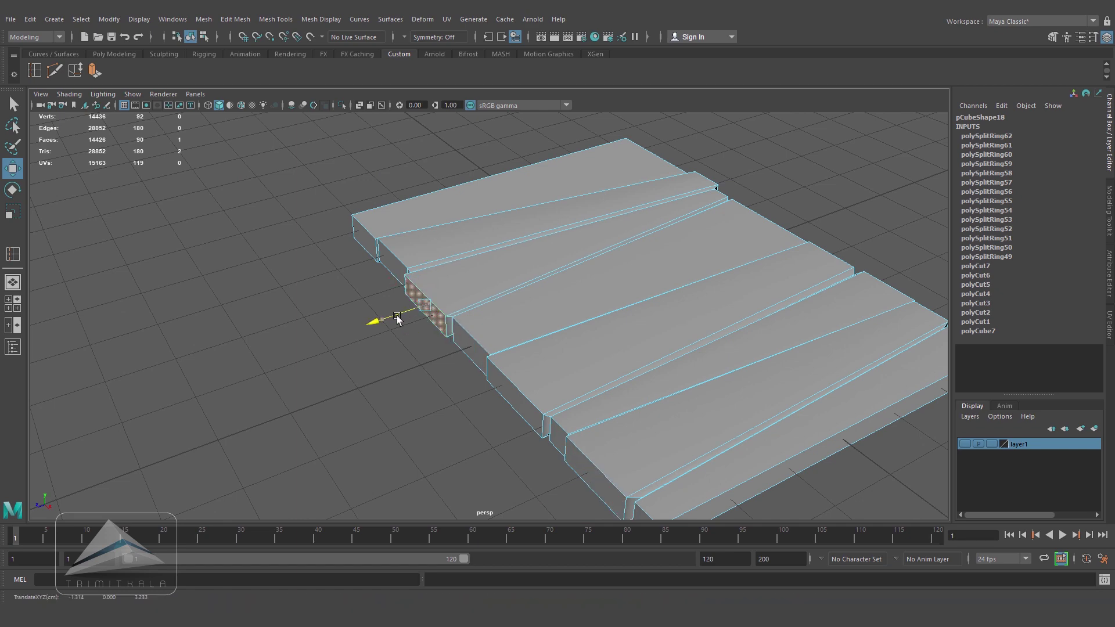
pyautogui.click(802, 147)
pyautogui.keyDown('alt'); pyautogui.moveTo(801, 147); pyautogui.dragTo(524, 335); pyautogui.keyUp('alt')
pyautogui.click(554, 351)
pyautogui.click(650, 401)
pyautogui.keyDown('alt'); pyautogui.moveTo(651, 401); pyautogui.dragTo(626, 378); pyautogui.keyUp('alt')
# - Select the edge loops running around the top and bottom borders of the panel
pyautogui.scroll(-3, 712, 422)
pyautogui.moveTo(615, 320)
pyautogui.mouseDown(button='right')
pyautogui.moveTo(633, 302)
pyautogui.moveTo(618, 308)
pyautogui.mouseUp(button='right')
pyautogui.doubleClick(559, 390)
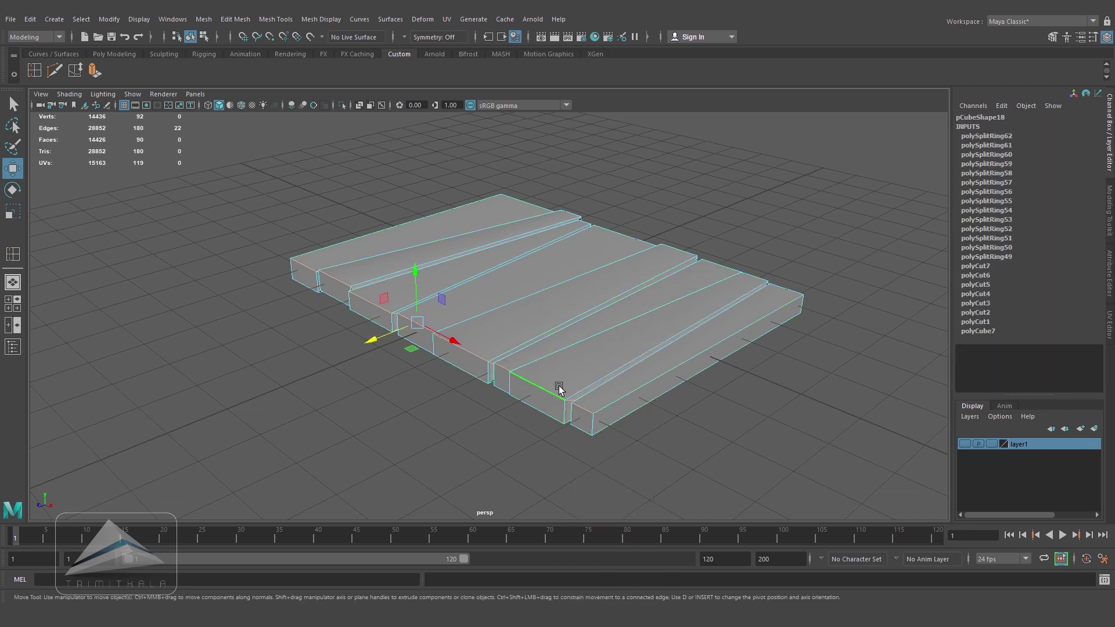
pyautogui.keyDown('shift'); pyautogui.click(786, 302); pyautogui.keyUp('shift')
pyautogui.keyDown('shift'); pyautogui.doubleClick(415, 345); pyautogui.keyUp('shift')
pyautogui.keyDown('alt'); pyautogui.moveTo(672, 411); pyautogui.dragTo(611, 367); pyautogui.keyUp('alt')
pyautogui.keyDown('alt'); pyautogui.moveTo(735, 351); pyautogui.dragTo(643, 360); pyautogui.keyUp('alt')
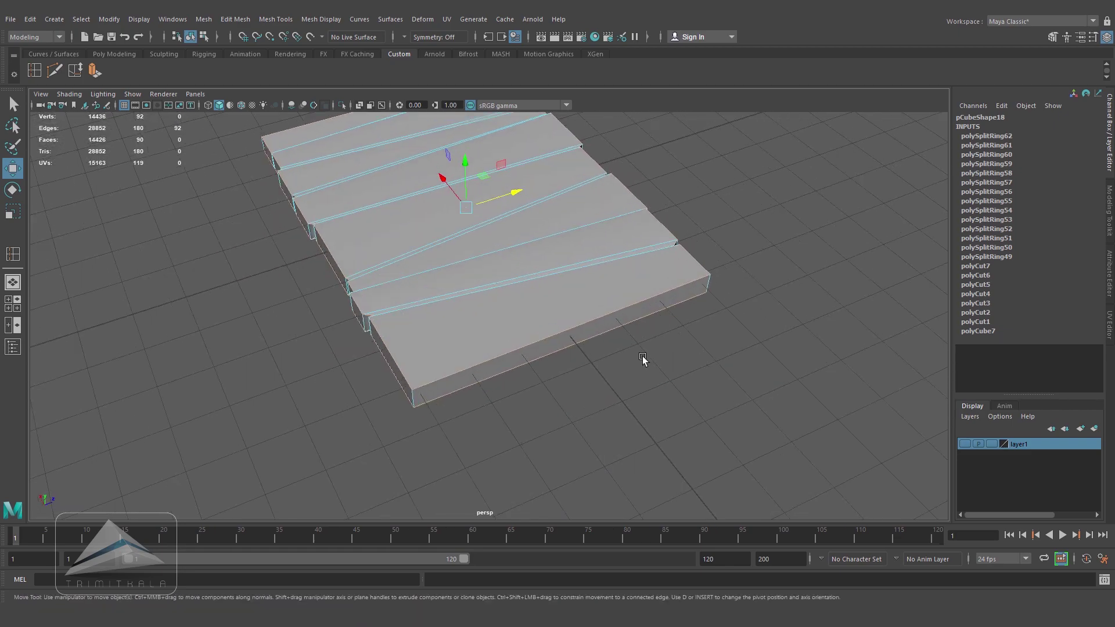
# - Bevel the selected border edges with a fraction of 0.319 and 2 segments, and return to object mode
pyautogui.click(239, 19)
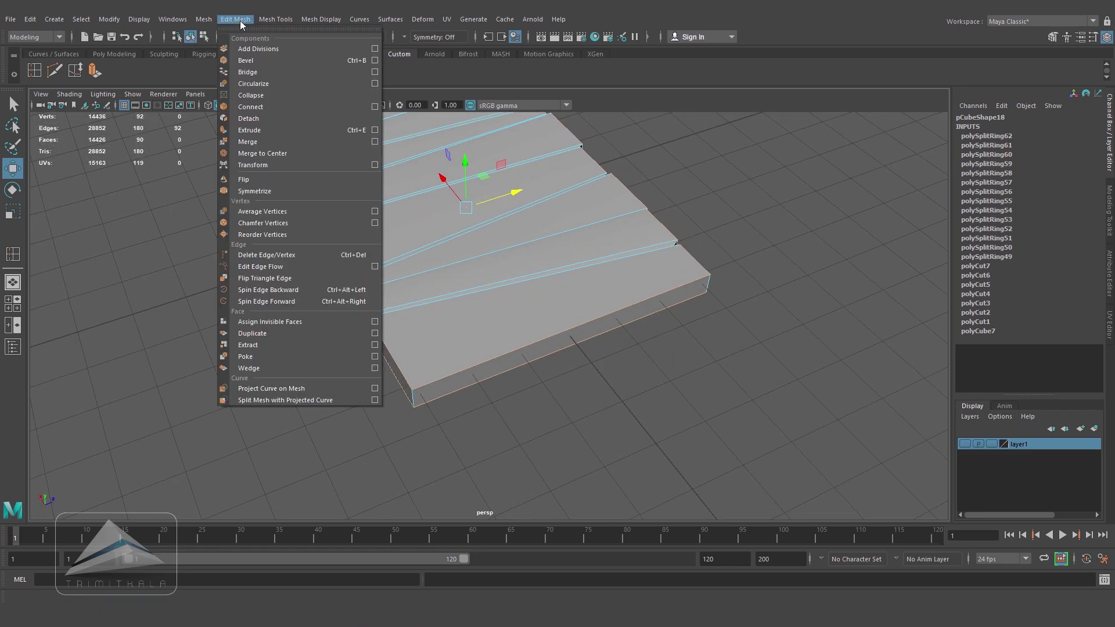
pyautogui.click(298, 60)
pyautogui.keyDown('alt'); pyautogui.moveTo(357, 107); pyautogui.dragTo(489, 255, button='right'); pyautogui.keyUp('alt')
pyautogui.keyDown('alt'); pyautogui.moveTo(489, 255); pyautogui.dragTo(737, 330); pyautogui.keyUp('alt')
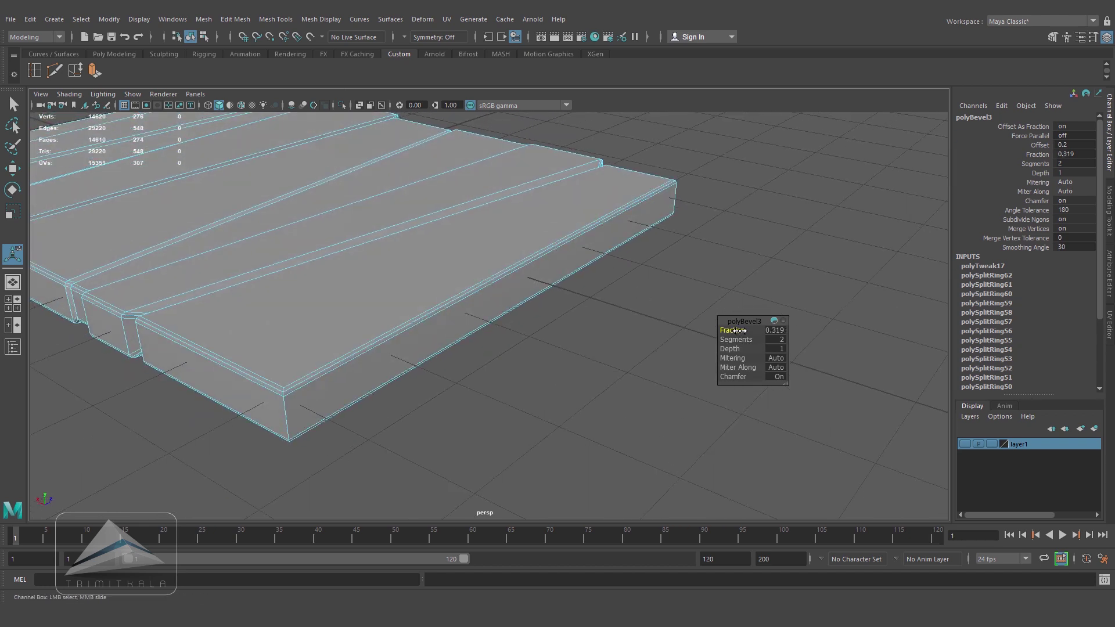
pyautogui.rightClick(277, 244)
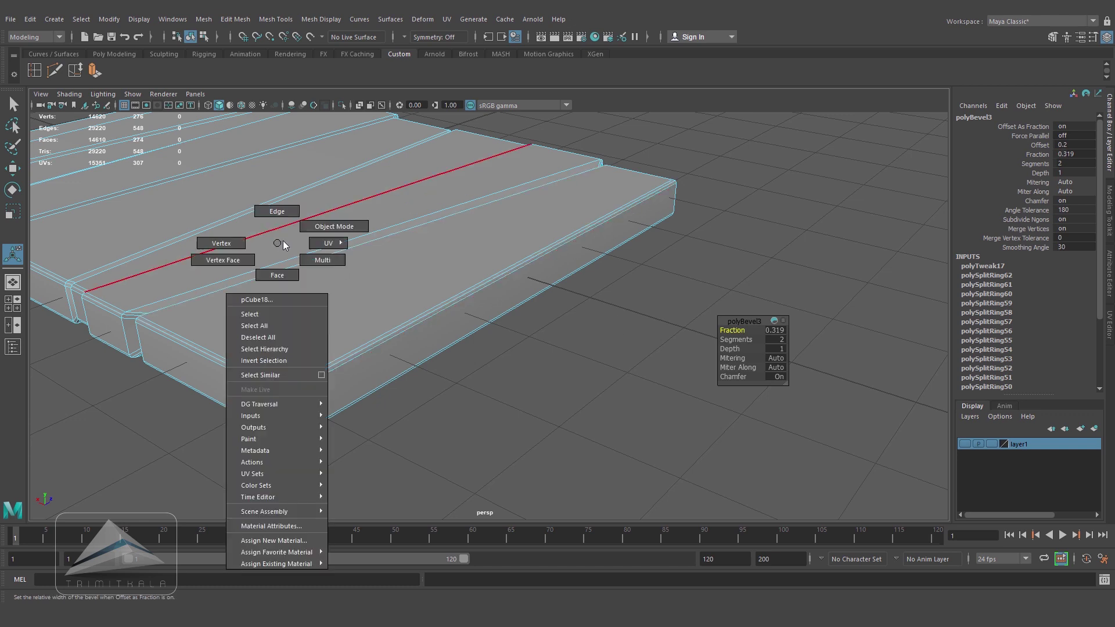
pyautogui.click(321, 226)
pyautogui.click(620, 354)
pyautogui.keyDown('alt'); pyautogui.moveTo(620, 354); pyautogui.dragTo(575, 401); pyautogui.keyUp('alt')
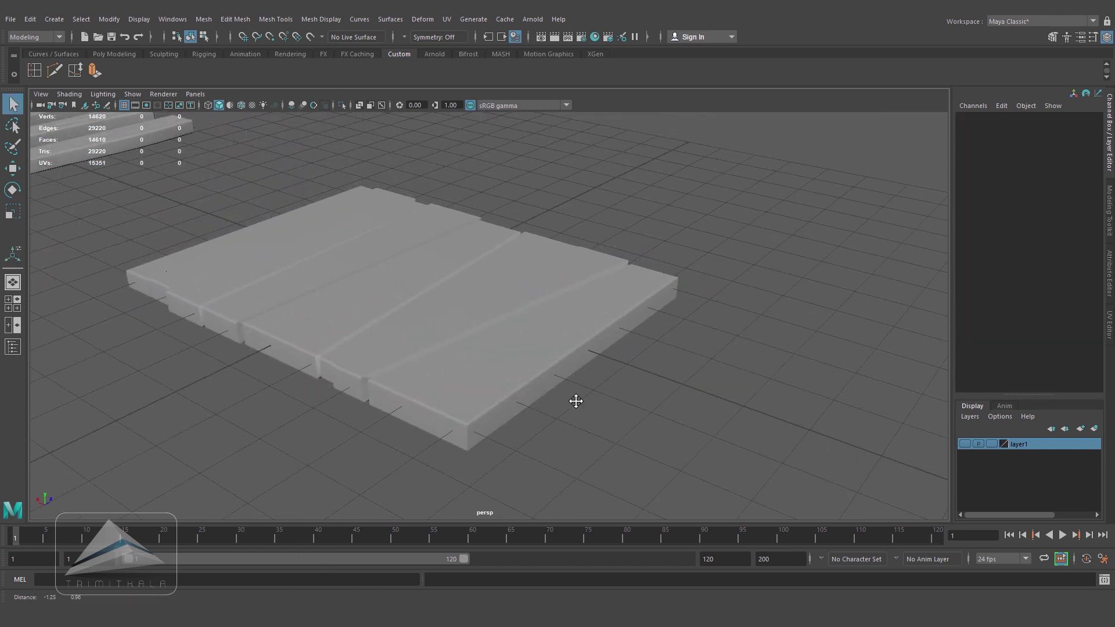
# - Preview the panel smoothed to examine its corners, and switch back to the unsmoothed display
pyautogui.click(531, 369)
pyautogui.press('3')
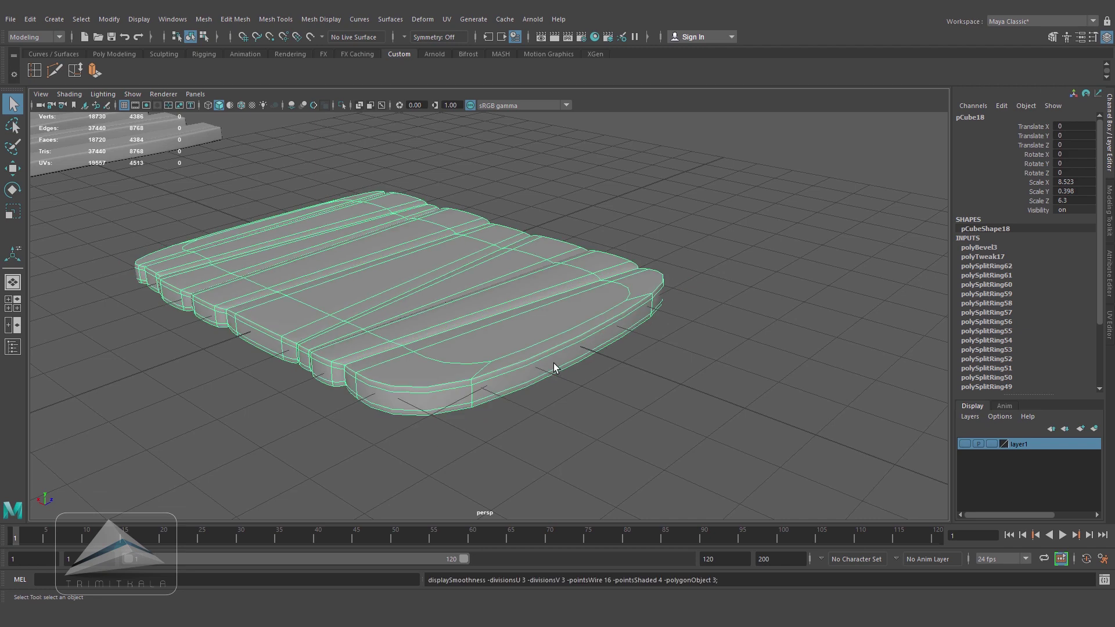
pyautogui.click(626, 401)
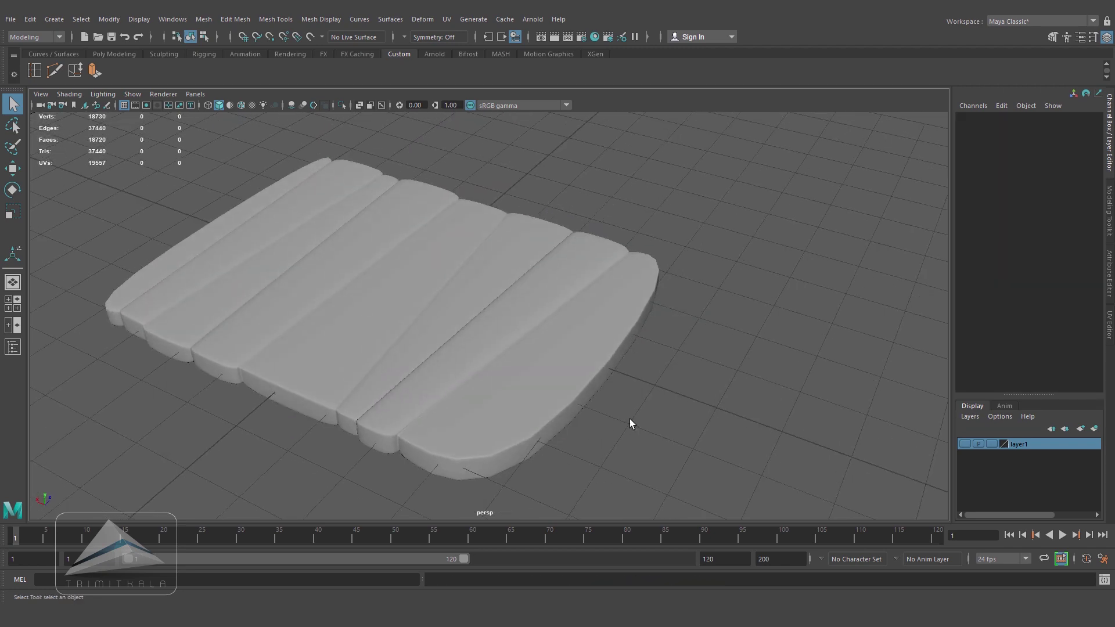
pyautogui.click(559, 374)
pyautogui.press('1')
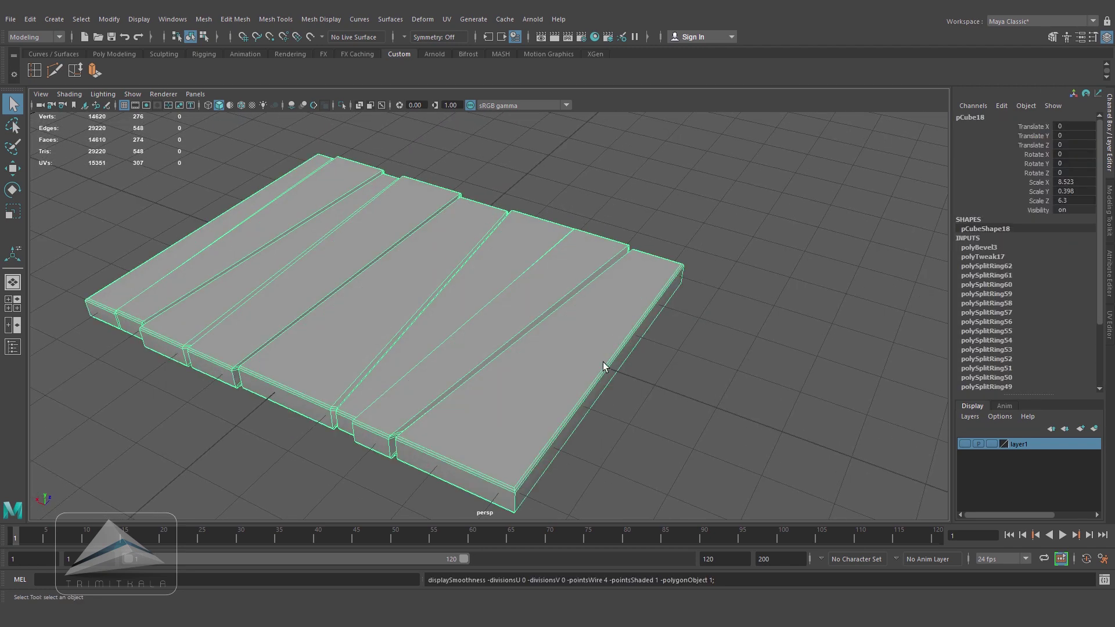
# - Insert supporting edge loops close to the panel's two outer side edges and turn on its smooth preview
pyautogui.keyDown('alt'); pyautogui.moveTo(598, 361); pyautogui.dragTo(635, 366); pyautogui.keyUp('alt')
pyautogui.scroll(3, 636, 365)
pyautogui.keyDown('alt'); pyautogui.moveTo(641, 355); pyautogui.dragTo(610, 263, button='middle'); pyautogui.keyUp('alt')
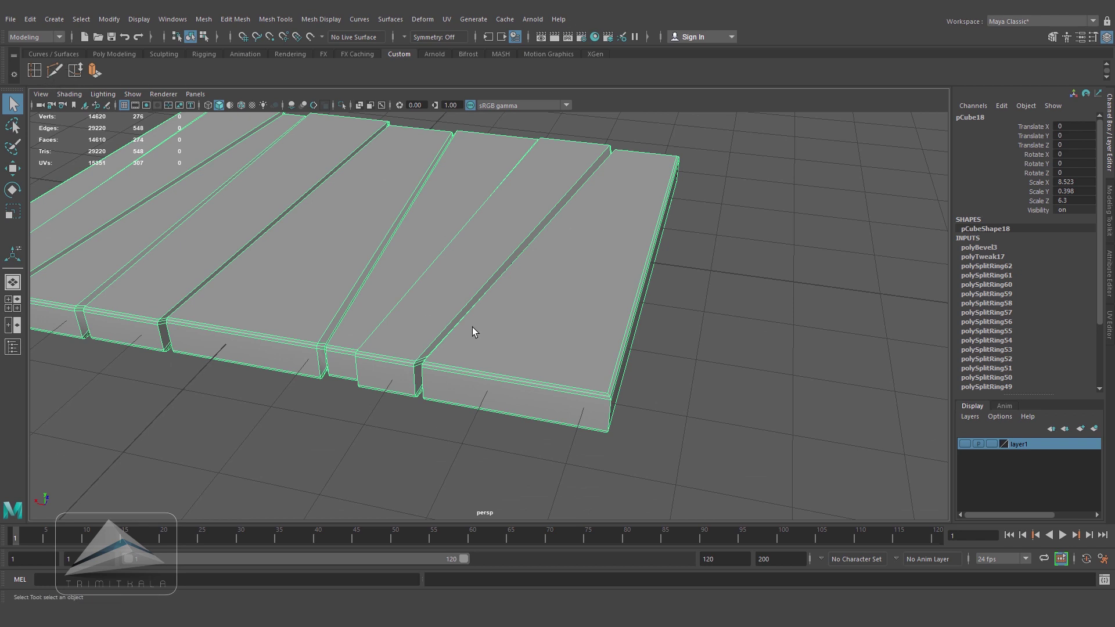
pyautogui.scroll(1, 592, 400)
pyautogui.moveTo(616, 403); pyautogui.dragTo(621, 406)
pyautogui.keyDown('alt'); pyautogui.moveTo(194, 302); pyautogui.dragTo(643, 329, button='middle'); pyautogui.keyUp('alt')
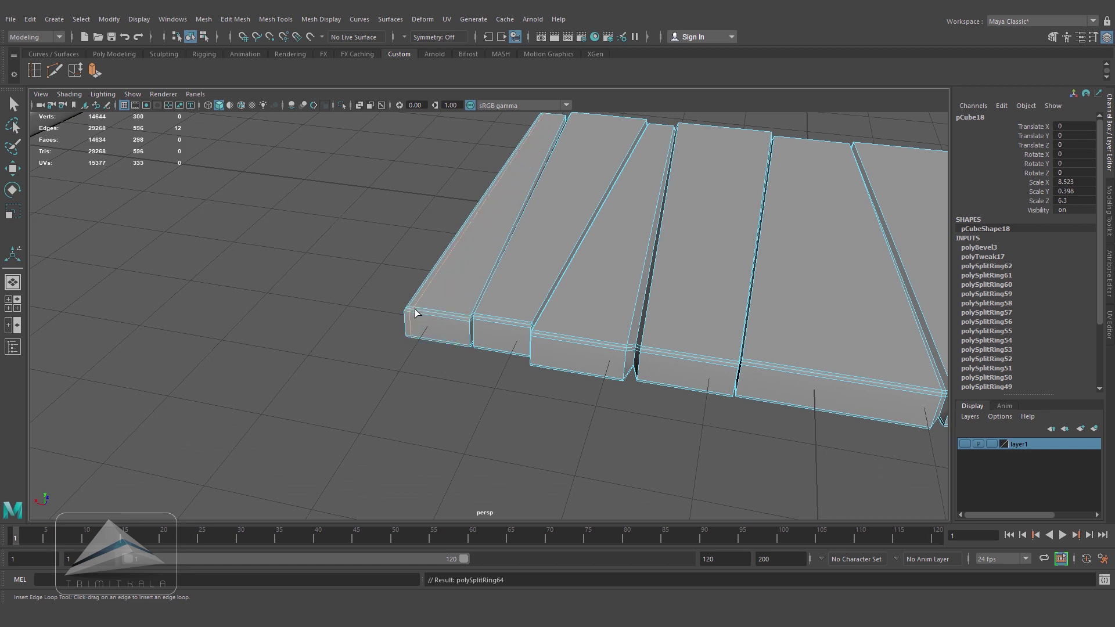
pyautogui.press('w')
pyautogui.click(542, 269)
pyautogui.moveTo(542, 269); pyautogui.dragTo(566, 263, button='right')
pyautogui.press('3')
# - Select the four separate planks and move them farther away from the panel along the X axis
pyautogui.keyDown('alt'); pyautogui.moveTo(492, 423); pyautogui.dragTo(401, 423, button='right'); pyautogui.keyUp('alt')
pyautogui.keyDown('alt'); pyautogui.moveTo(401, 424); pyautogui.dragTo(118, 423, button='middle'); pyautogui.keyUp('alt')
pyautogui.click(757, 391)
pyautogui.keyDown('alt'); pyautogui.moveTo(756, 391); pyautogui.dragTo(644, 418); pyautogui.keyUp('alt')
pyautogui.keyDown('alt'); pyautogui.moveTo(644, 418); pyautogui.dragTo(472, 386, button='right'); pyautogui.keyUp('alt')
pyautogui.keyDown('alt'); pyautogui.moveTo(473, 385); pyautogui.dragTo(465, 392); pyautogui.keyUp('alt')
pyautogui.moveTo(465, 348); pyautogui.dragTo(465, 349)
pyautogui.keyDown('alt'); pyautogui.moveTo(465, 349); pyautogui.dragTo(497, 361); pyautogui.keyUp('alt')
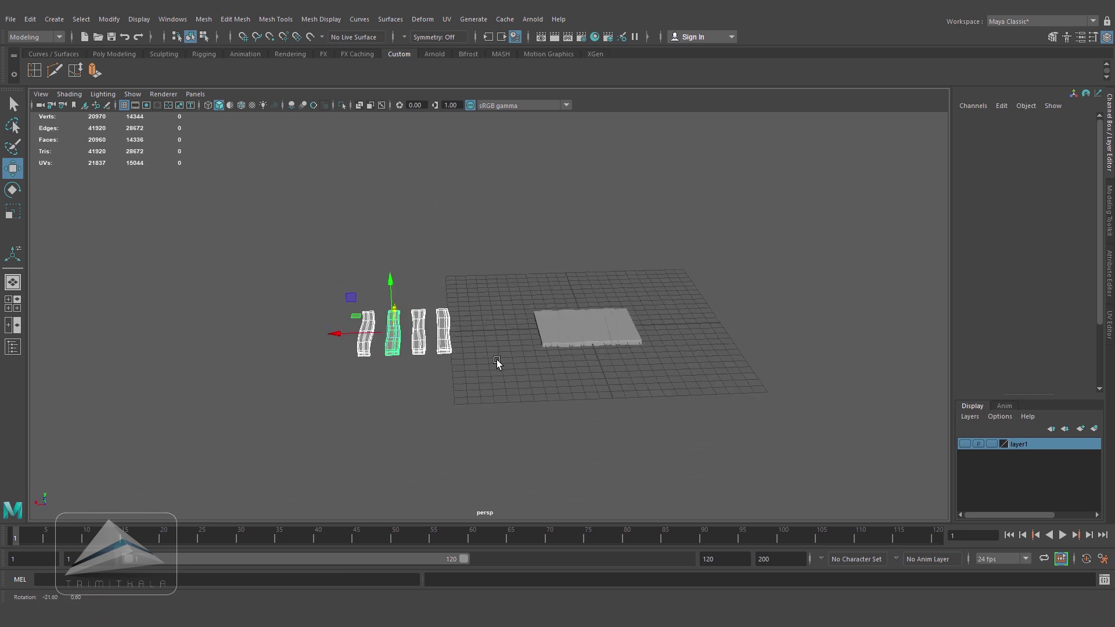
pyautogui.moveTo(335, 332); pyautogui.dragTo(309, 334)
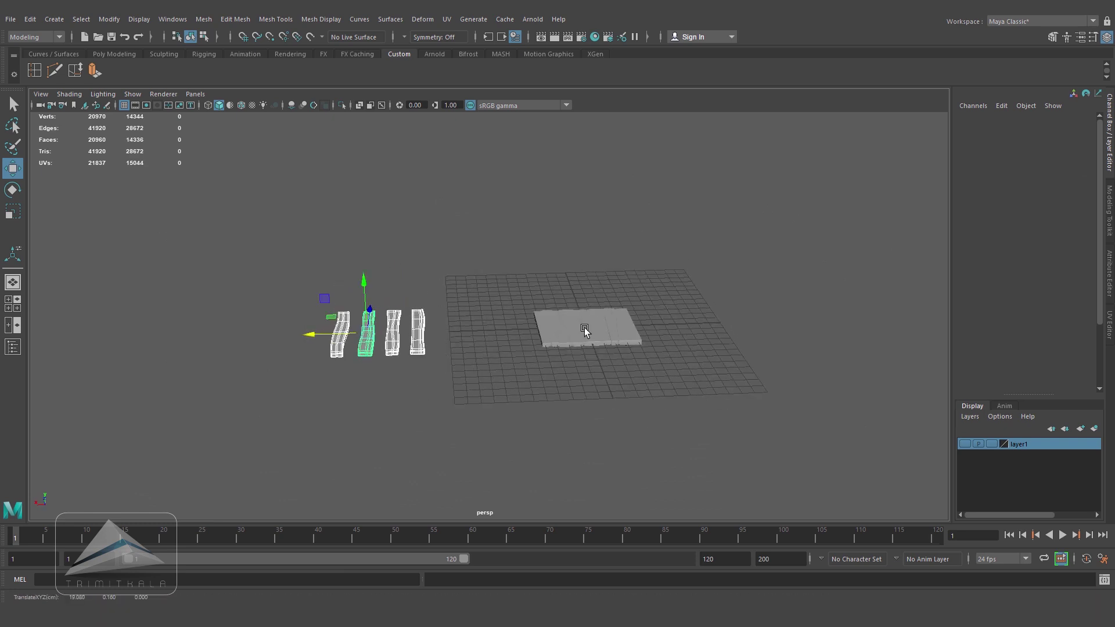
# - Select the panel and open the UV Editor and UV Toolkit, docking the toolkit beside the editor
pyautogui.click(587, 339)
pyautogui.keyDown('alt'); pyautogui.moveTo(573, 348); pyautogui.dragTo(699, 411); pyautogui.keyUp('alt')
pyautogui.keyDown('alt'); pyautogui.moveTo(426, 335); pyautogui.dragTo(503, 367, button='right'); pyautogui.keyUp('alt')
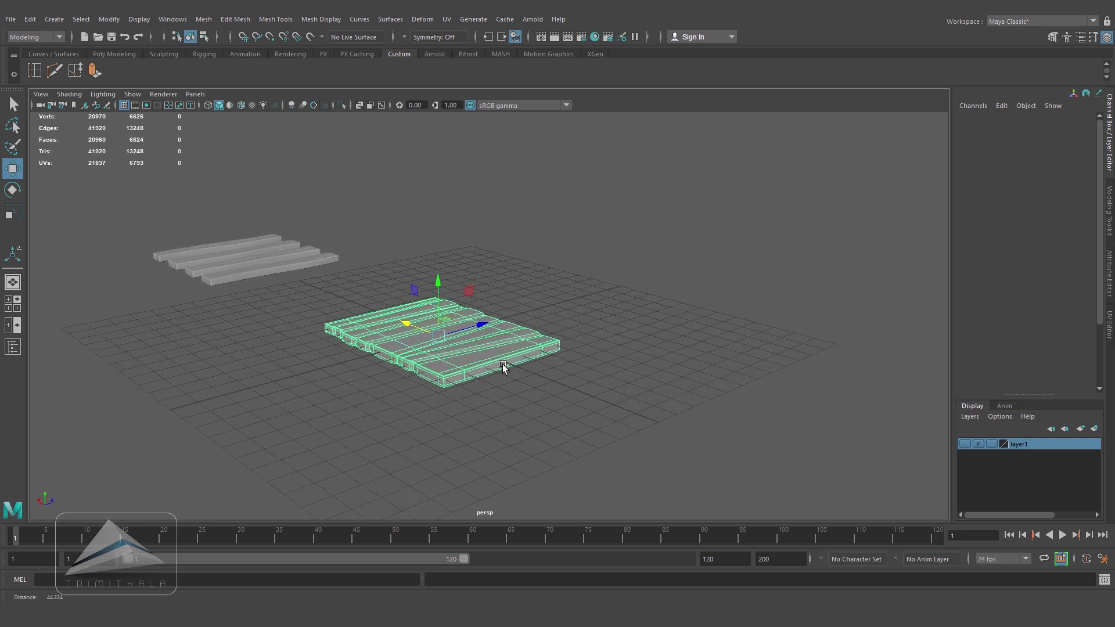
pyautogui.click(447, 19)
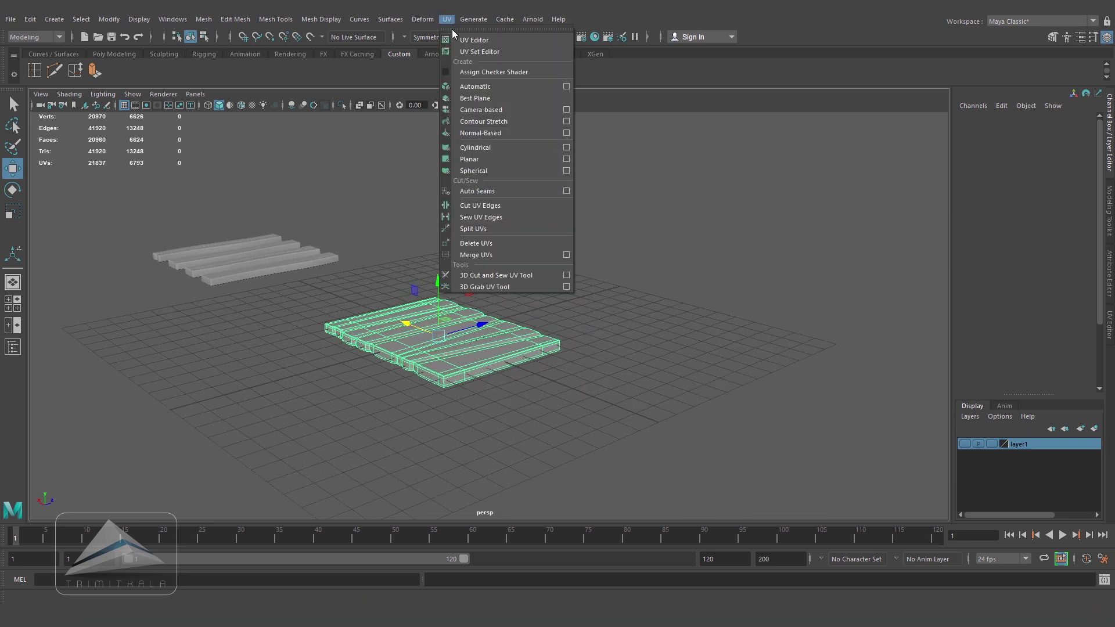
pyautogui.click(481, 38)
pyautogui.moveTo(678, 264); pyautogui.dragTo(604, 274)
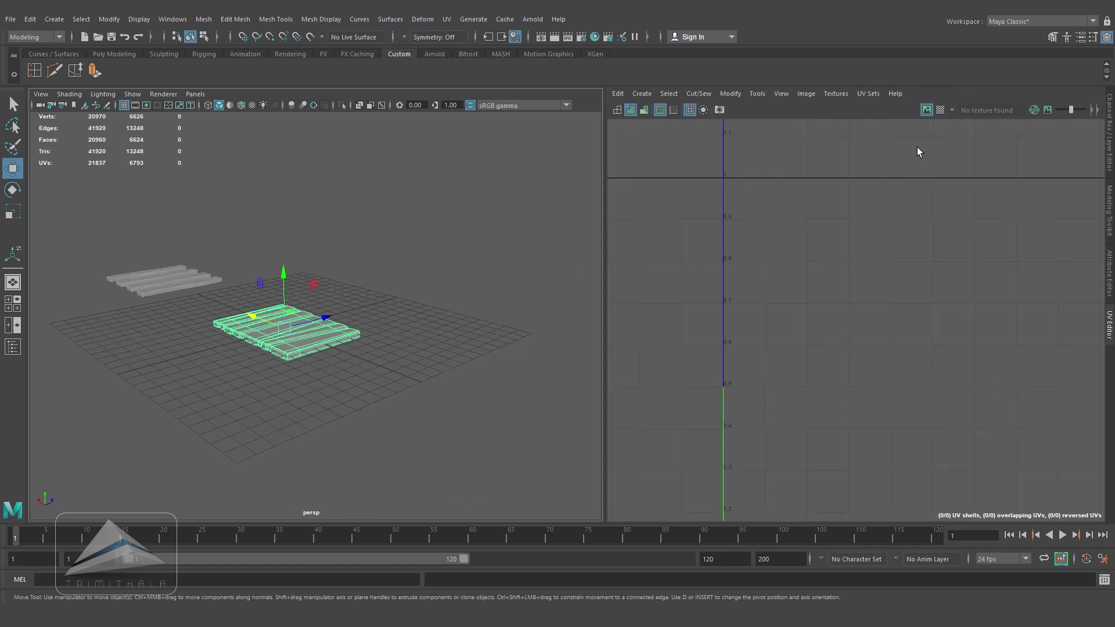
pyautogui.click(755, 94)
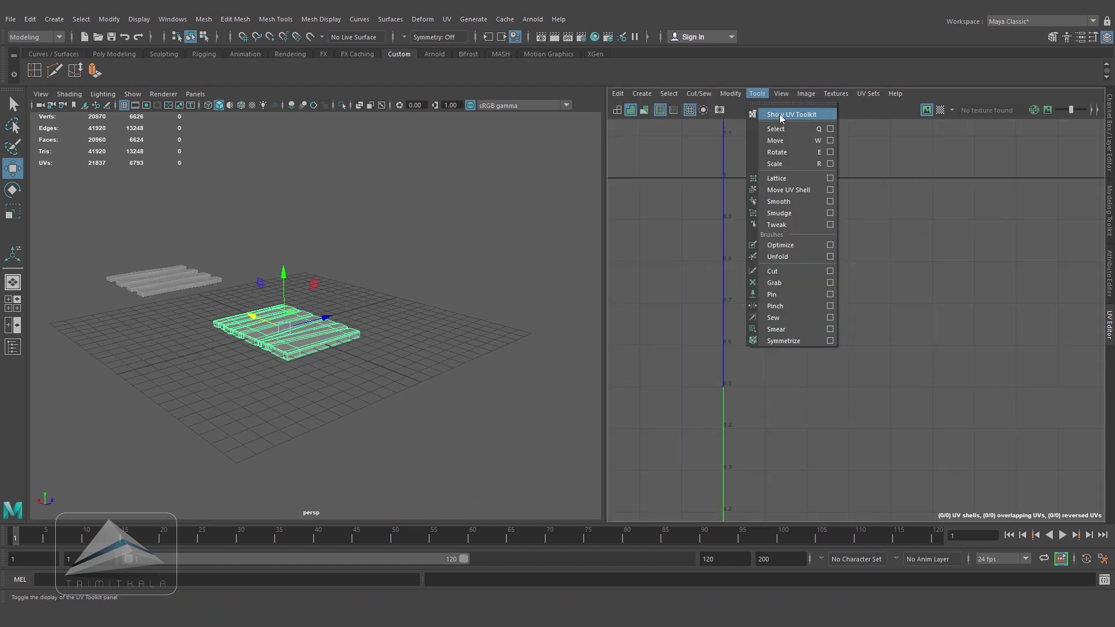
pyautogui.click(779, 114)
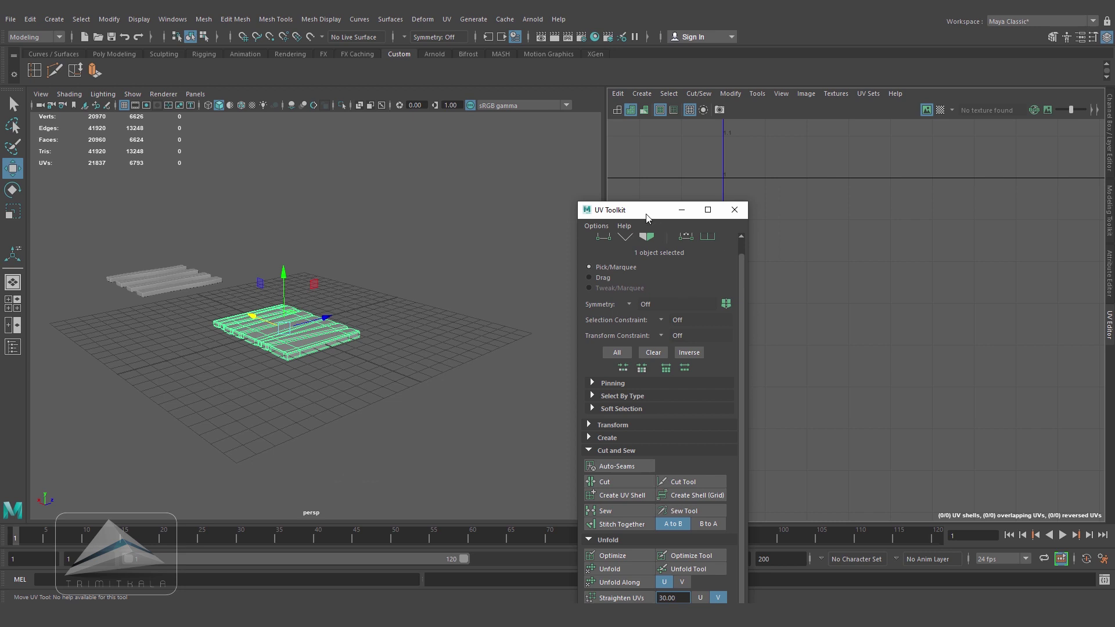
pyautogui.moveTo(649, 217); pyautogui.dragTo(1103, 246)
pyautogui.moveTo(509, 330); pyautogui.dragTo(498, 330)
pyautogui.keyDown('alt'); pyautogui.moveTo(323, 343); pyautogui.dragTo(534, 217); pyautogui.keyUp('alt')
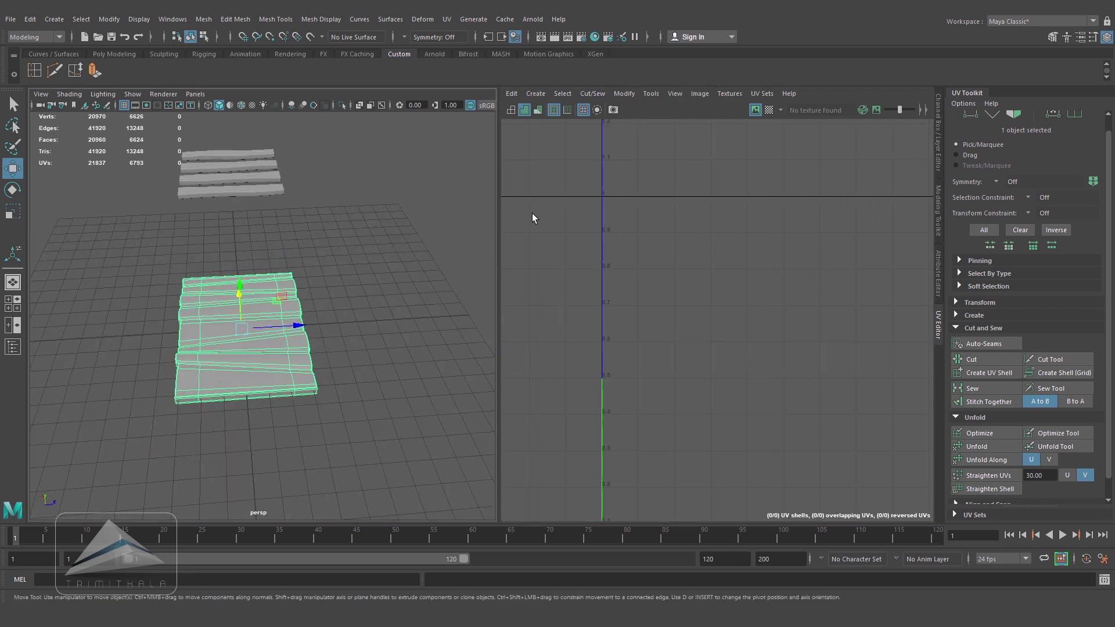
# - Turn on the checker map display and frame the panel in the top view
pyautogui.click(771, 111)
pyautogui.keyDown('alt'); pyautogui.moveTo(392, 295); pyautogui.dragTo(296, 290); pyautogui.keyUp('alt')
pyautogui.keyDown('alt'); pyautogui.moveTo(296, 290); pyautogui.dragTo(395, 304, button='right'); pyautogui.keyUp('alt')
pyautogui.press('t')
pyautogui.press('space')
pyautogui.moveTo(395, 304); pyautogui.dragTo(351, 305)
pyautogui.press('f')
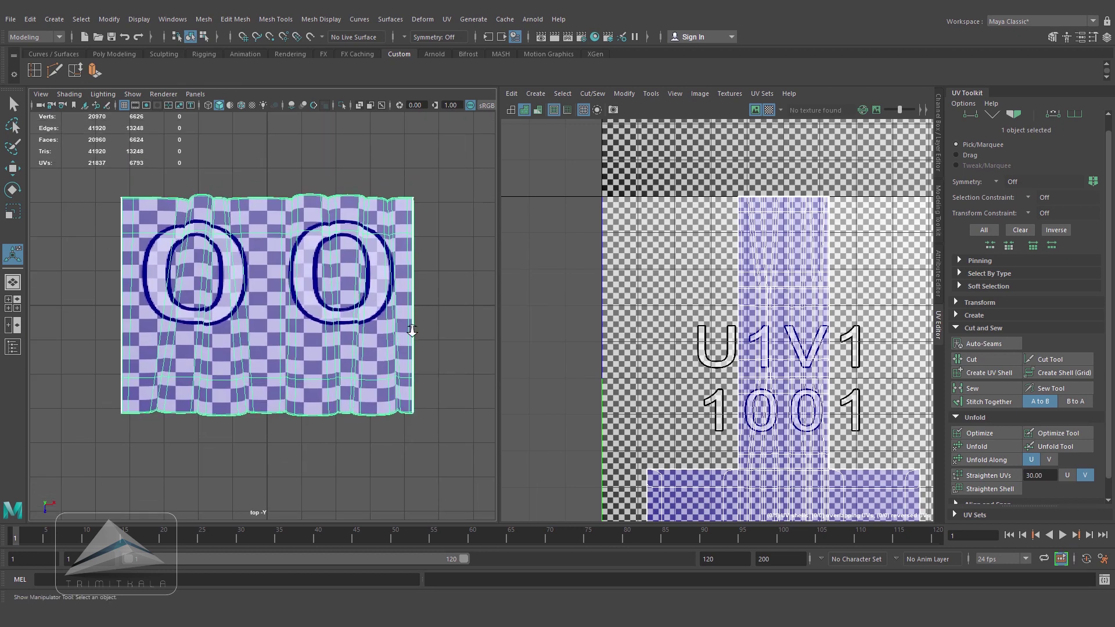
# - Apply a planar UV projection to the panel, fitted to the bounding box and projected from the camera
pyautogui.click(532, 94)
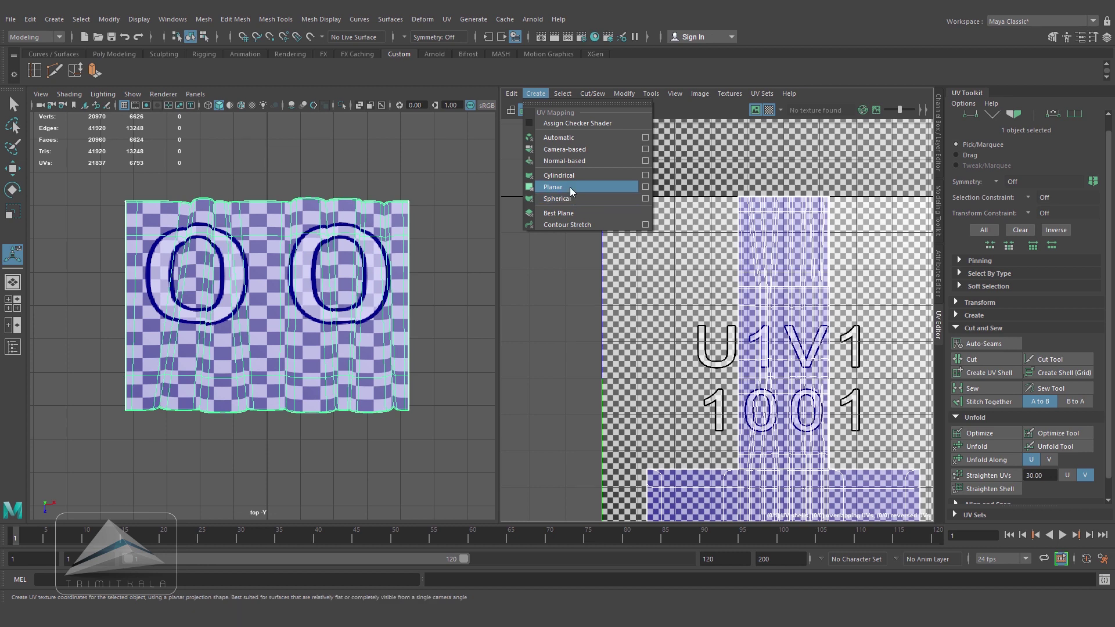
pyautogui.click(645, 187)
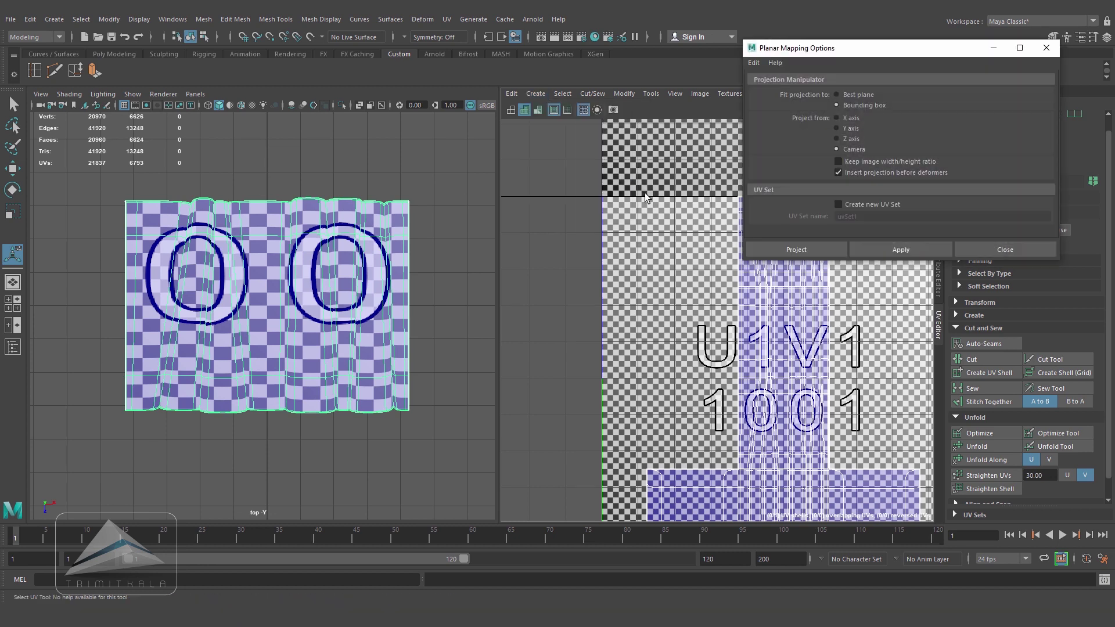
pyautogui.click(827, 252)
# - Stretch the planar projection vertically until the checker squares on the panel look evenly proportioned
pyautogui.scroll(5, 375, 386)
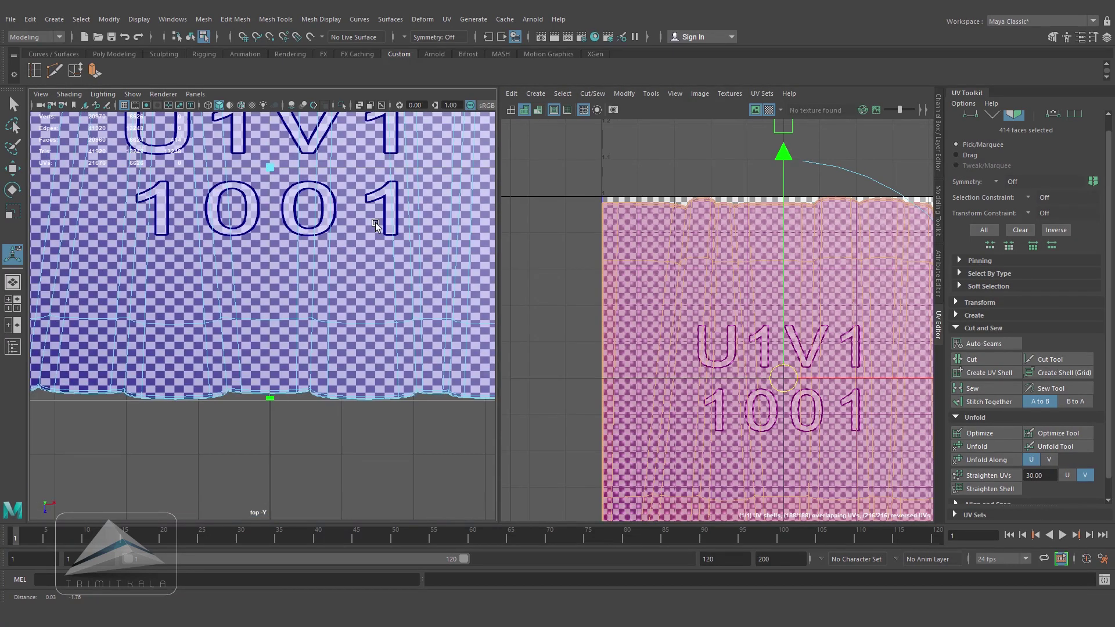
pyautogui.moveTo(279, 475); pyautogui.dragTo(279, 537)
pyautogui.scroll(-5, 341, 396)
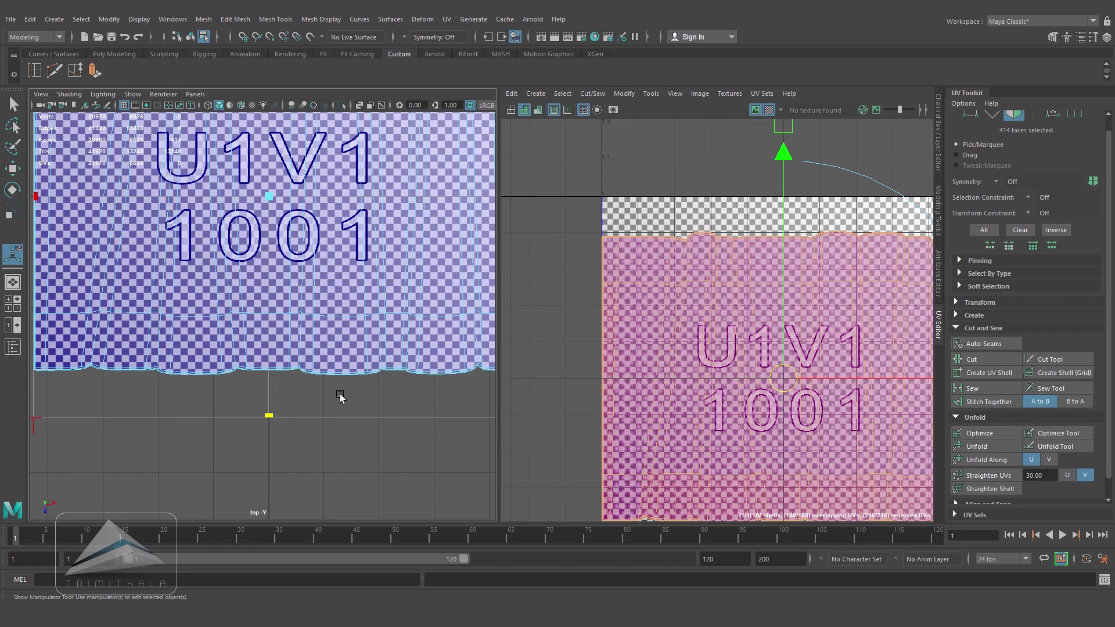
pyautogui.moveTo(270, 401)
pyautogui.mouseDown()
pyautogui.moveTo(266, 420)
pyautogui.moveTo(274, 380)
pyautogui.mouseUp()
# - Return to the perspective view and select the edge loop around the panel's upper border in edge mode
pyautogui.press('space')
pyautogui.moveTo(291, 373); pyautogui.dragTo(347, 278, button='right')
pyautogui.keyDown('alt'); pyautogui.moveTo(337, 335); pyautogui.dragTo(248, 388); pyautogui.keyUp('alt')
pyautogui.scroll(3, 299, 352)
pyautogui.moveTo(246, 382); pyautogui.dragTo(231, 324, button='right')
pyautogui.scroll(3, 231, 413)
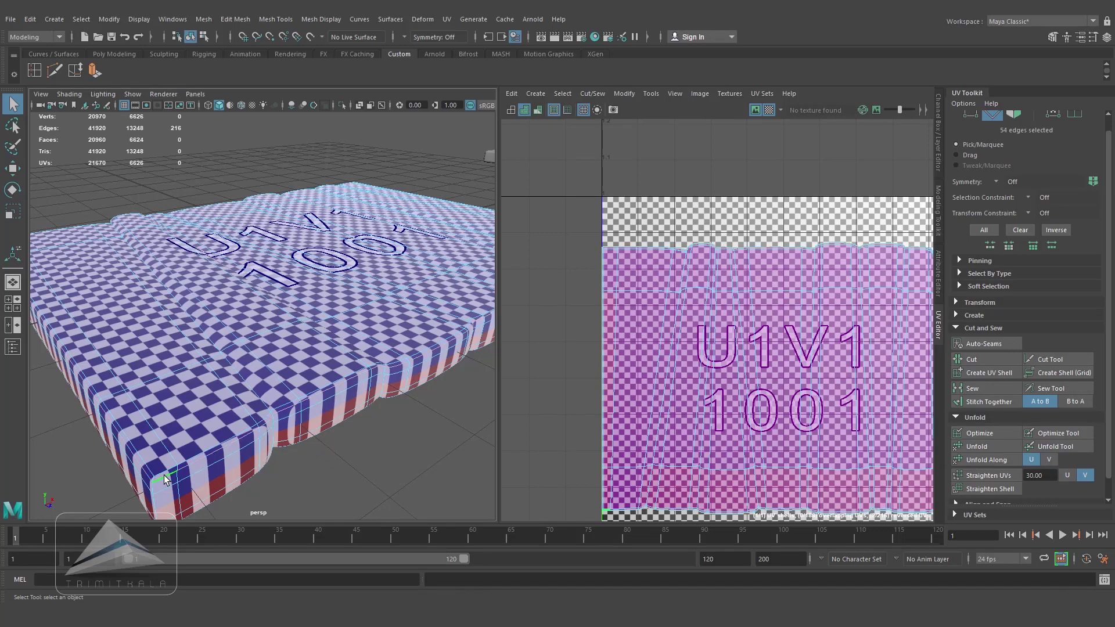
pyautogui.keyDown('alt'); pyautogui.moveTo(211, 462); pyautogui.dragTo(275, 454); pyautogui.keyUp('alt')
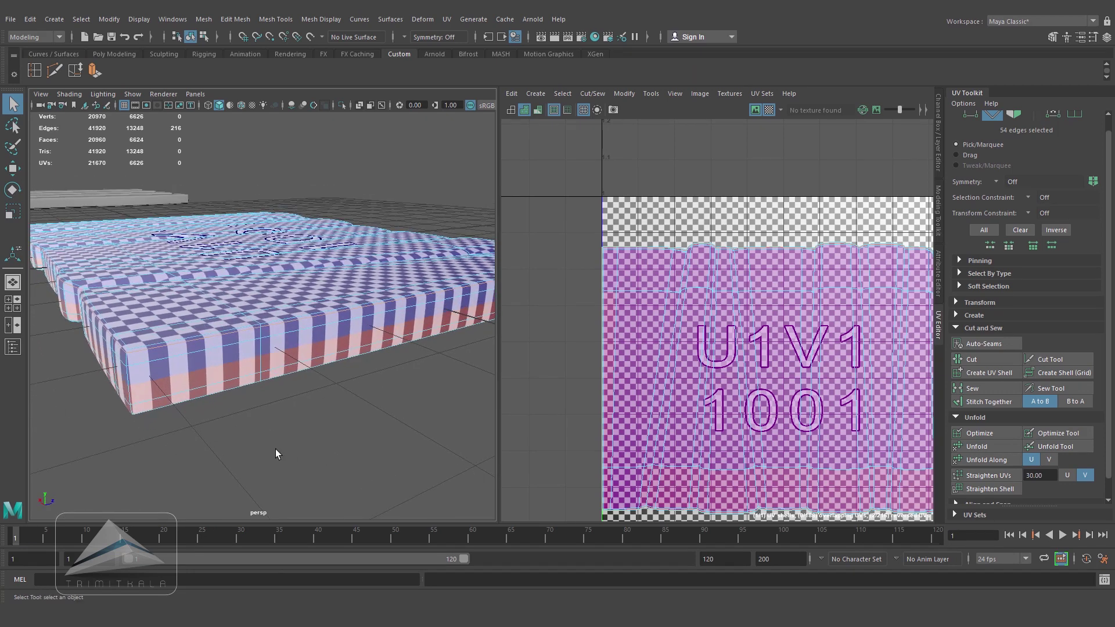
# - Add the edge loop around the panel's lower border to the seam selection
pyautogui.keyDown('shift'); pyautogui.doubleClick(152, 409); pyautogui.keyUp('shift')
pyautogui.keyDown('alt'); pyautogui.moveTo(199, 409); pyautogui.dragTo(157, 415); pyautogui.keyUp('alt')
pyautogui.keyDown('alt'); pyautogui.moveTo(297, 463); pyautogui.dragTo(307, 440, button='right'); pyautogui.keyUp('alt')
pyautogui.keyDown('alt'); pyautogui.moveTo(277, 443); pyautogui.dragTo(291, 396, button='middle'); pyautogui.keyUp('alt')
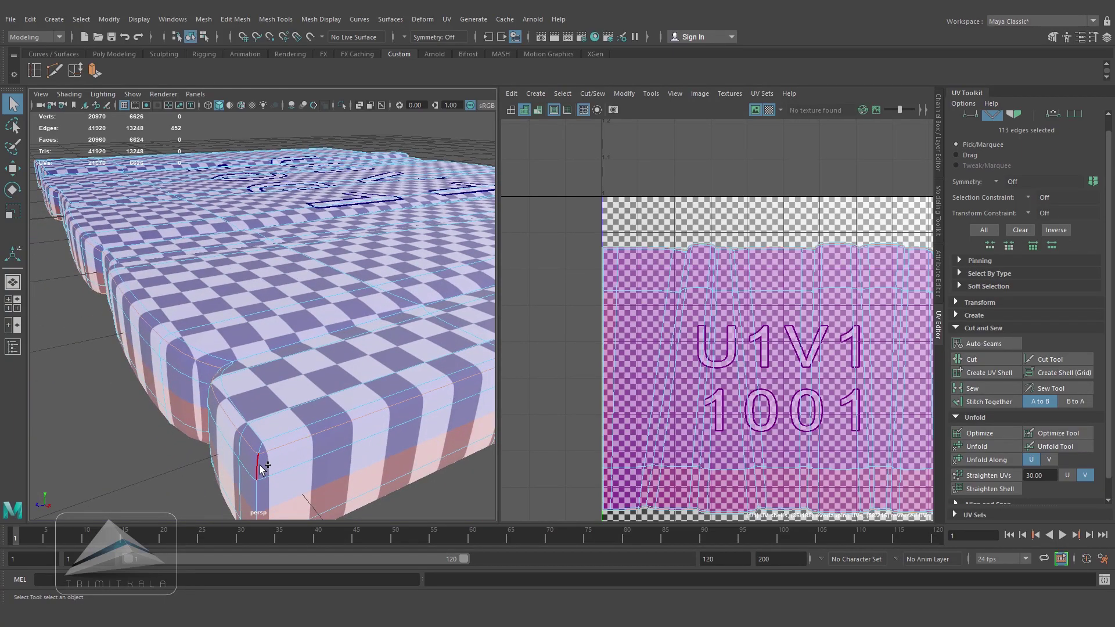
# - Add the panel's remaining vertical corner edges to the selection and cut its UVs there, with the checker display off
pyautogui.keyDown('alt'); pyautogui.moveTo(349, 475); pyautogui.dragTo(297, 442, button='right'); pyautogui.keyUp('alt')
pyautogui.keyDown('alt'); pyautogui.moveTo(296, 442); pyautogui.dragTo(225, 424, button='middle'); pyautogui.keyUp('alt')
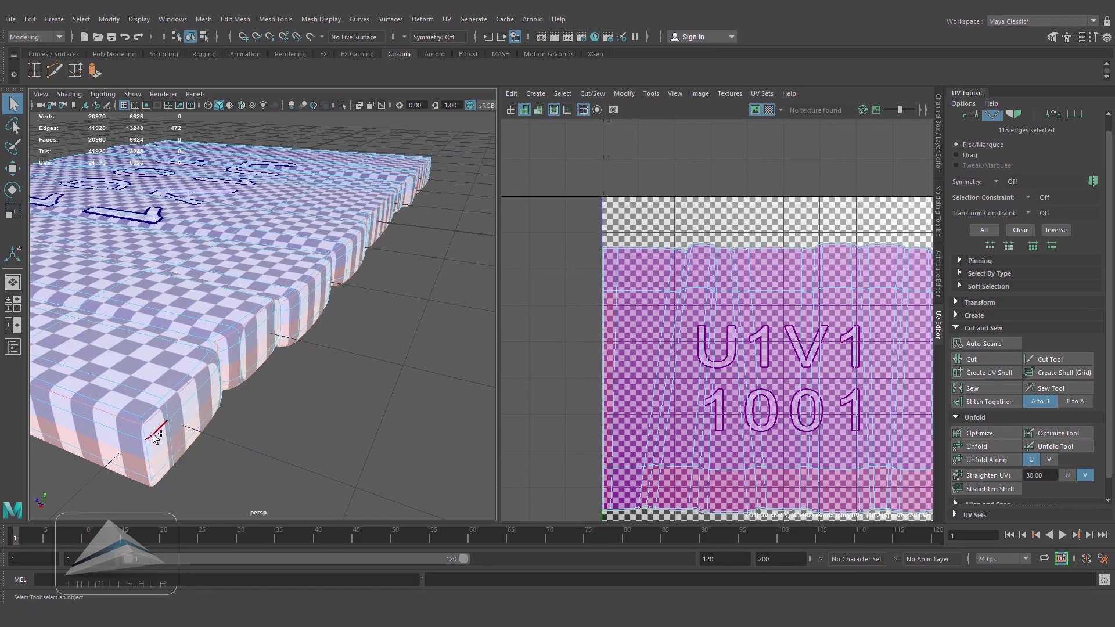
pyautogui.keyDown('alt'); pyautogui.moveTo(363, 454); pyautogui.dragTo(340, 465, button='right'); pyautogui.keyUp('alt')
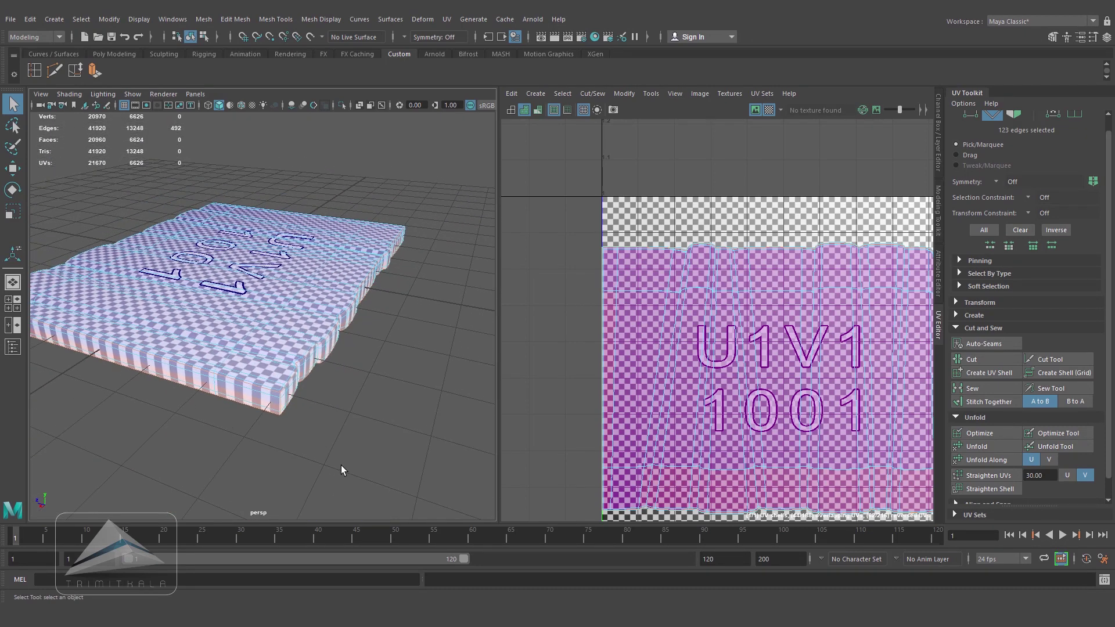
pyautogui.click(768, 109)
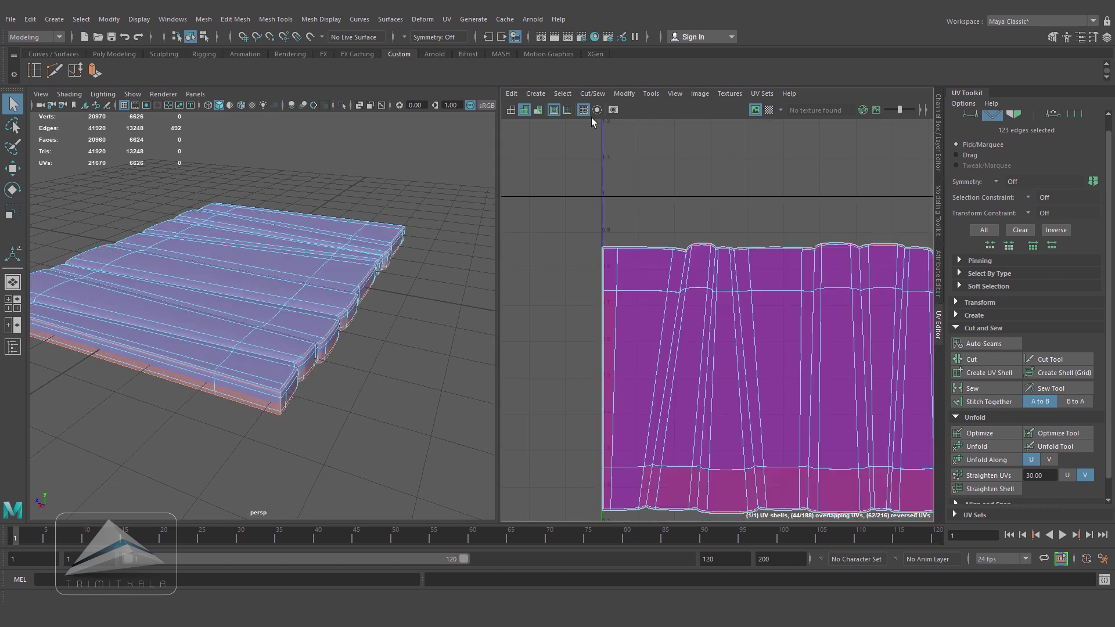
pyautogui.click(981, 361)
# - Select the large UV shell on top of the stack and move it up above the 0–1 UV square
pyautogui.keyDown('alt'); pyautogui.moveTo(739, 378); pyautogui.dragTo(667, 358, button='right'); pyautogui.keyUp('alt')
pyautogui.keyDown('alt'); pyautogui.moveTo(667, 358); pyautogui.dragTo(639, 340, button='middle'); pyautogui.keyUp('alt')
pyautogui.moveTo(749, 324); pyautogui.dragTo(729, 319, button='right')
pyautogui.press('w')
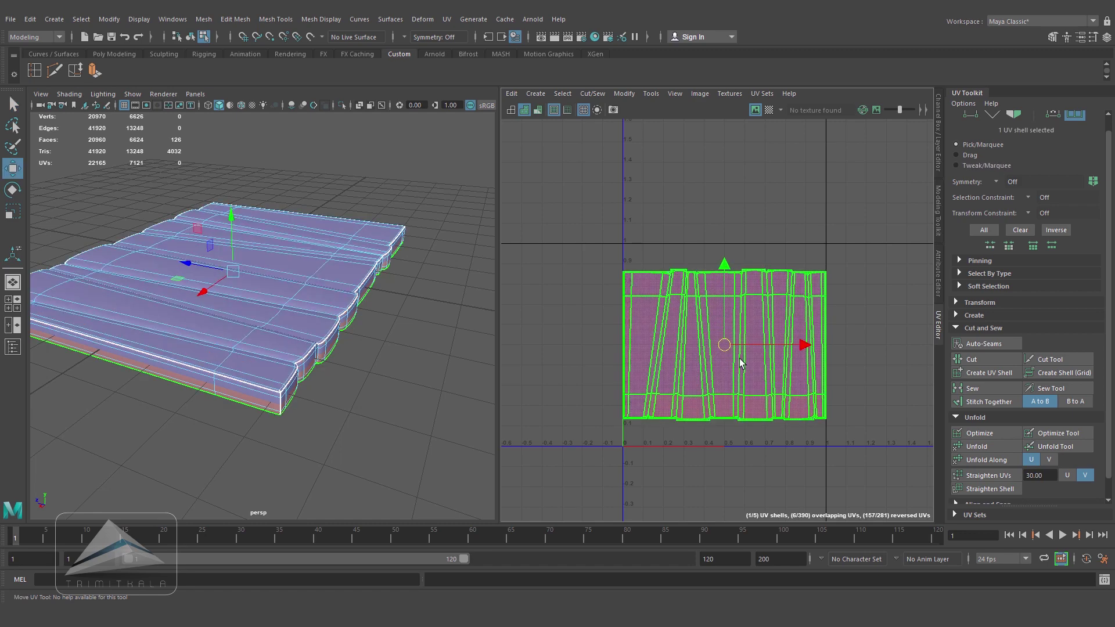
pyautogui.moveTo(724, 345); pyautogui.dragTo(727, 173)
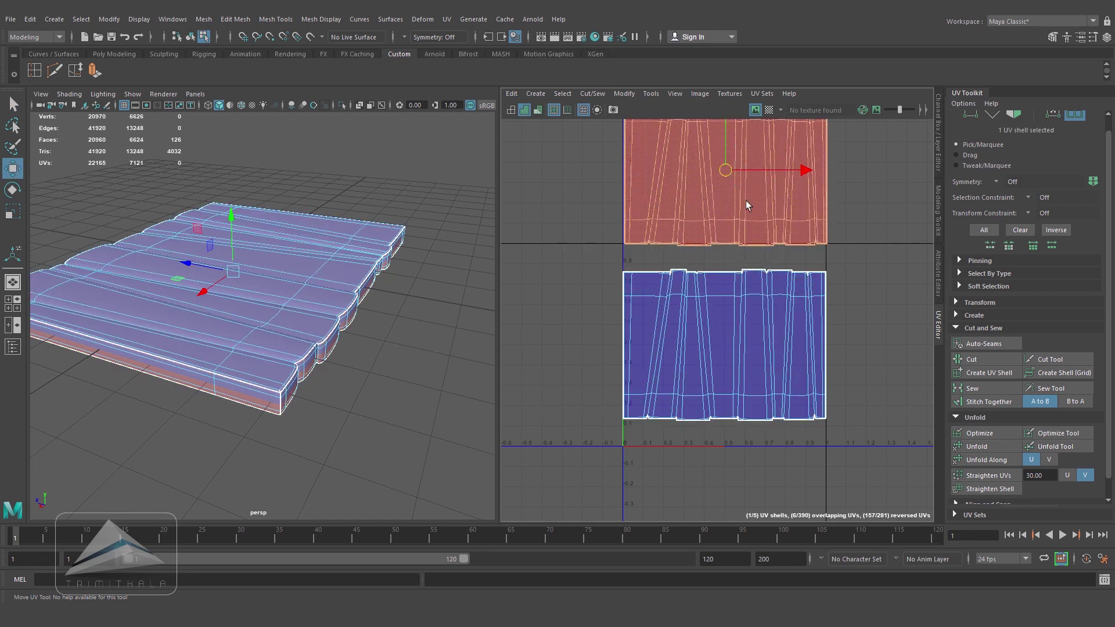
pyautogui.keyDown('alt'); pyautogui.moveTo(726, 174); pyautogui.dragTo(719, 247, button='middle'); pyautogui.keyUp('alt')
# - Select the other large UV shell and move it down below the 0–1 UV square, clear of the side strips
pyautogui.click(752, 428)
pyautogui.moveTo(718, 424); pyautogui.dragTo(727, 479)
pyautogui.keyDown('alt'); pyautogui.moveTo(727, 479); pyautogui.dragTo(729, 355, button='middle'); pyautogui.keyUp('alt')
pyautogui.scroll(-2, 756, 353)
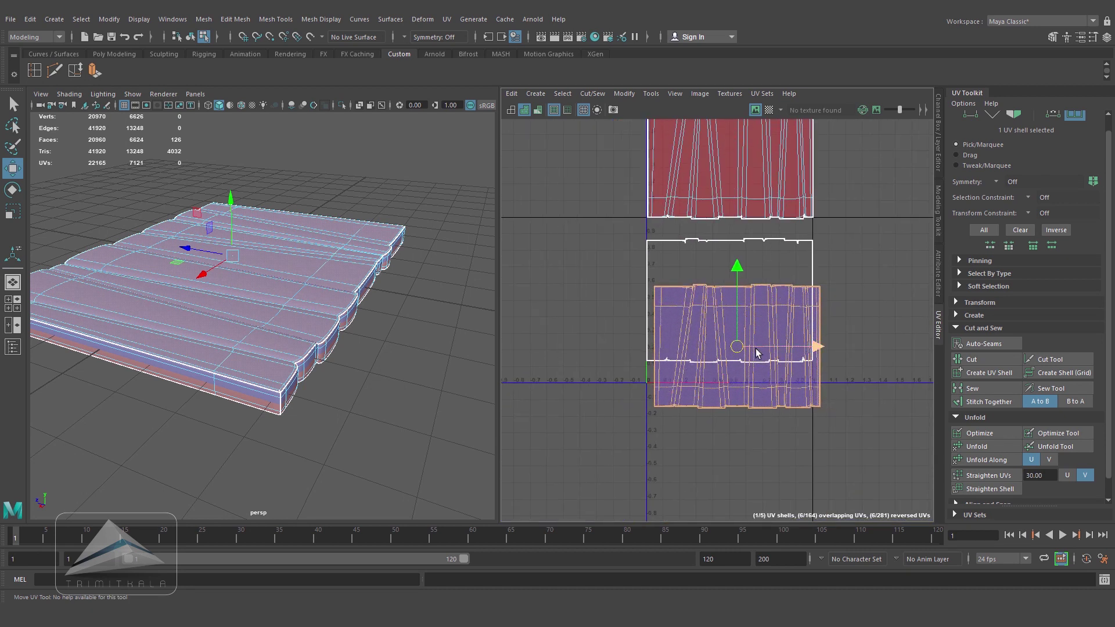
pyautogui.moveTo(739, 364); pyautogui.dragTo(733, 460)
pyautogui.scroll(-2, 732, 460)
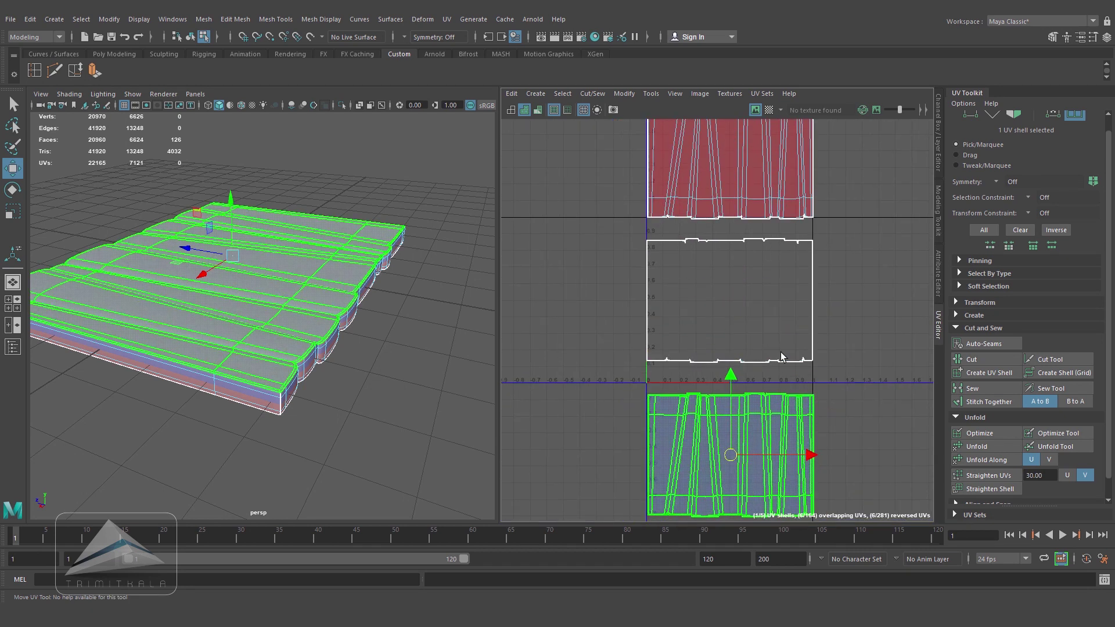
# - Select the large UV shell above the 0–1 square and flip it in V
pyautogui.click(755, 195)
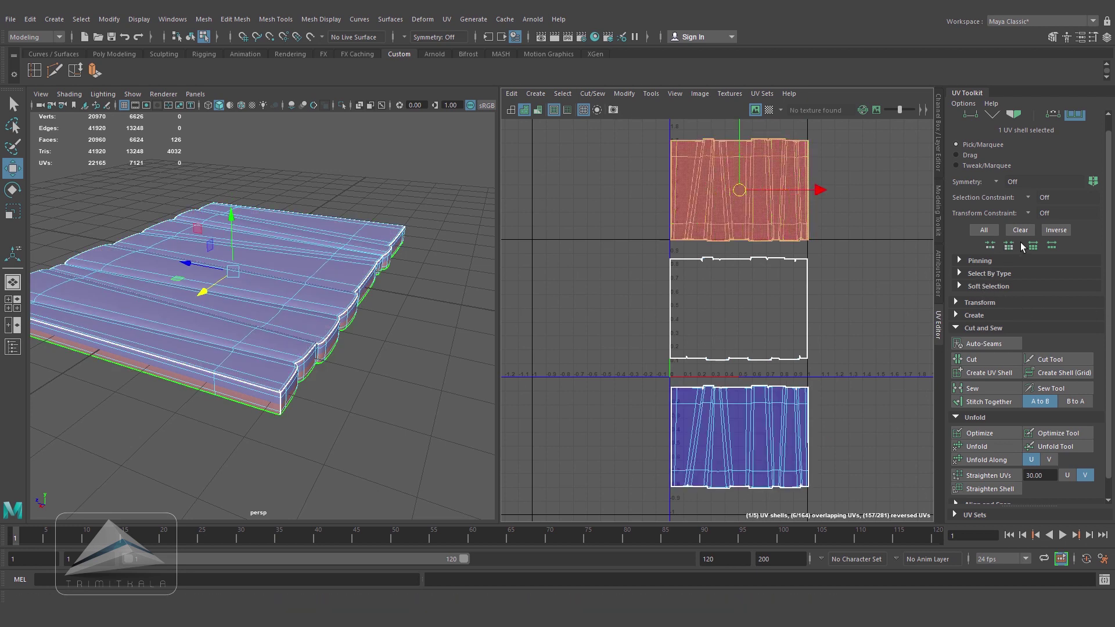
pyautogui.scroll(1, 1023, 247)
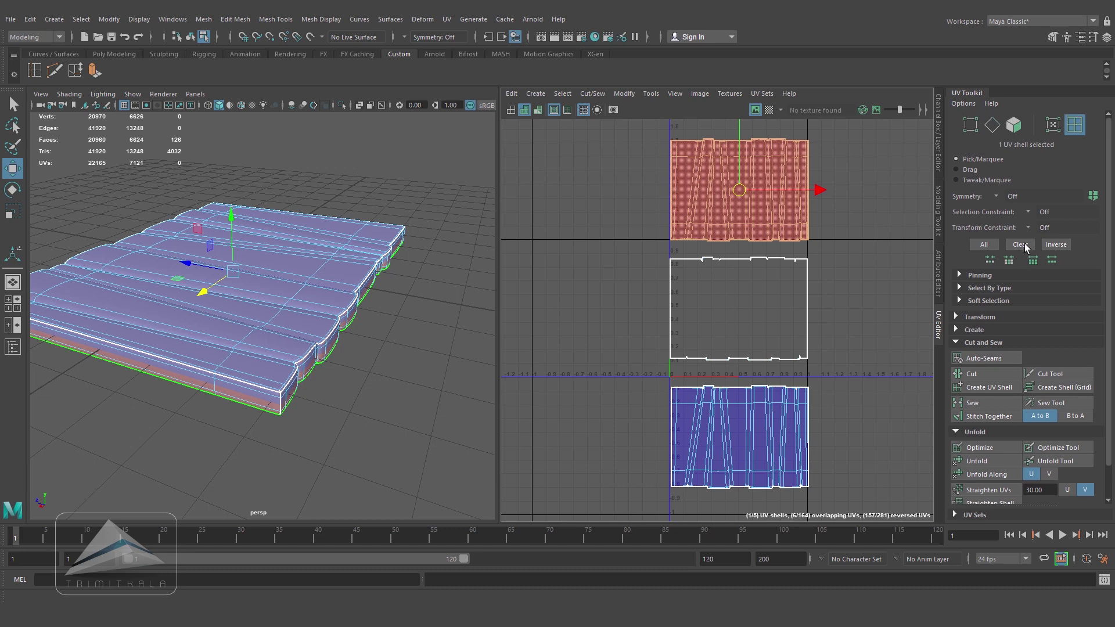
pyautogui.click(956, 316)
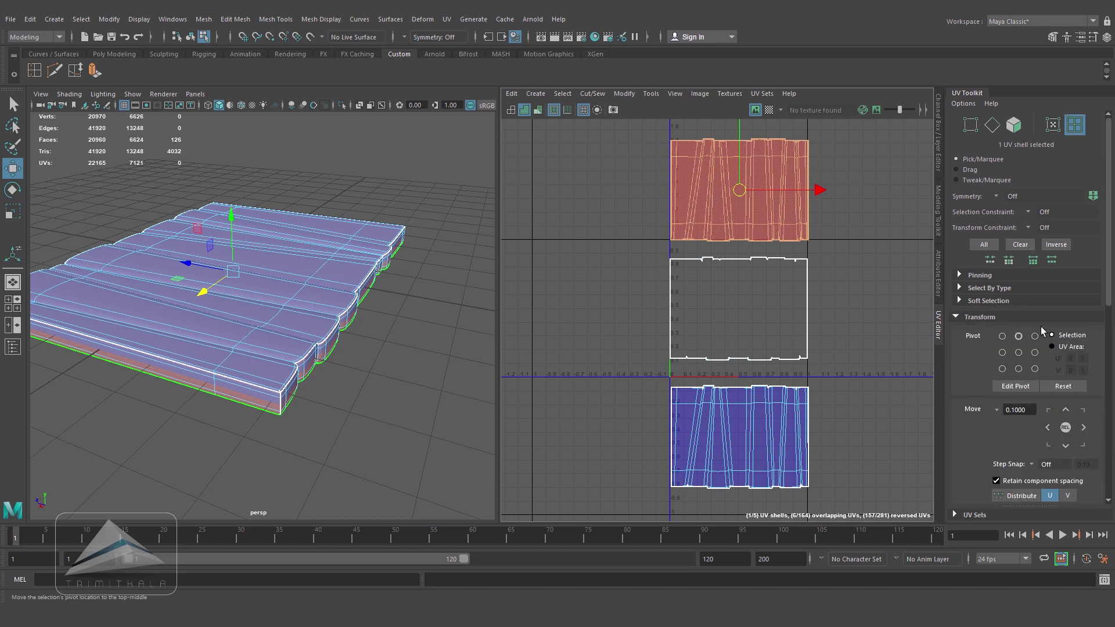
pyautogui.scroll(-10, 1062, 306)
pyautogui.scroll(-2, 1061, 305)
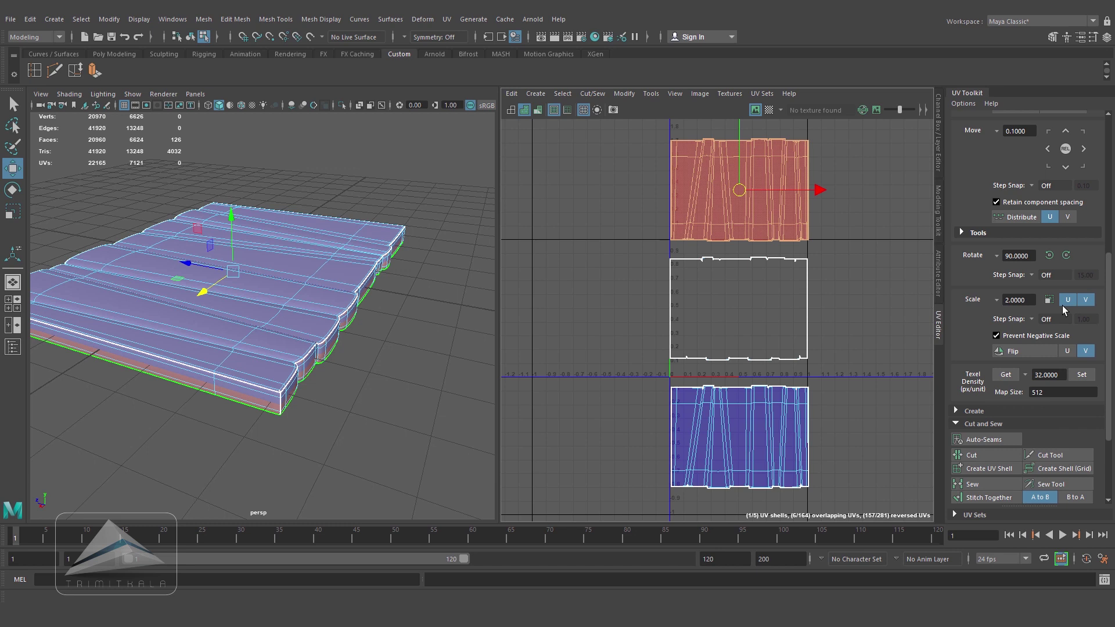
pyautogui.click(1018, 351)
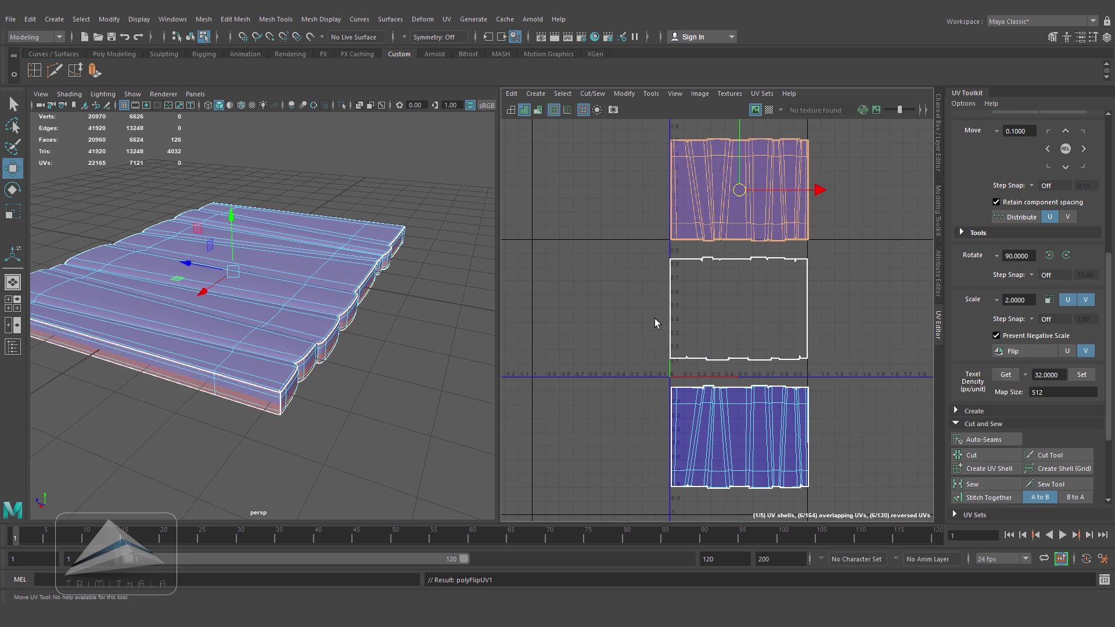
# - Select the two uneven end-border UV shells and apply a planar UV projection to them from the front view
pyautogui.rightClick(700, 261)
pyautogui.moveTo(700, 261); pyautogui.dragTo(701, 294, button='right')
pyautogui.keyDown('alt'); pyautogui.moveTo(278, 325); pyautogui.dragTo(353, 384); pyautogui.keyUp('alt')
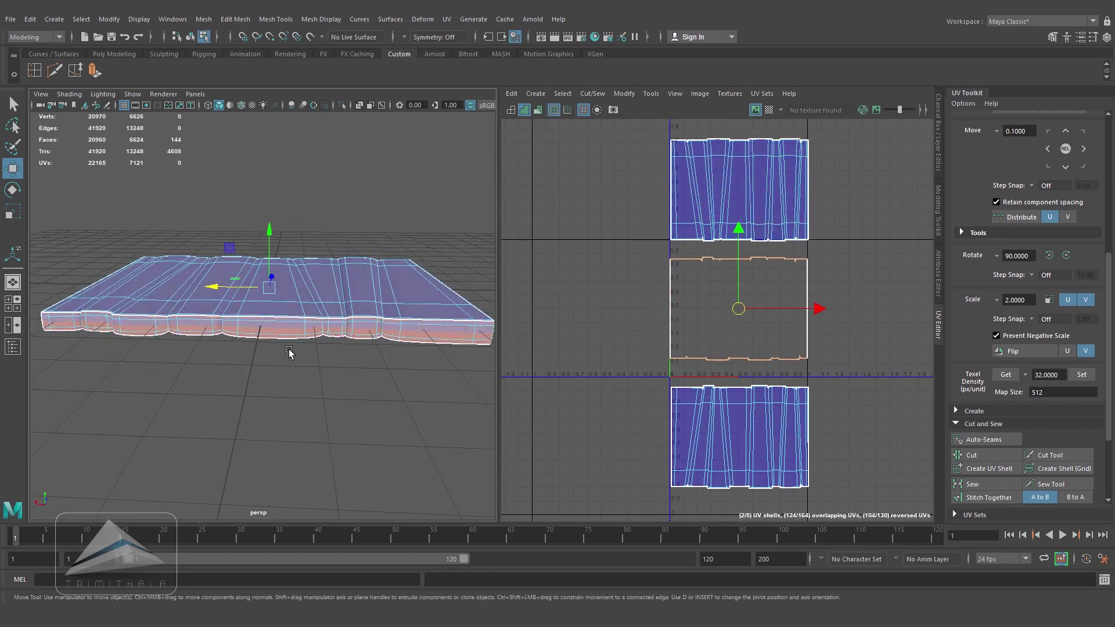
pyautogui.press('space')
pyautogui.keyDown('alt'); pyautogui.moveTo(237, 313); pyautogui.dragTo(422, 351, button='middle'); pyautogui.keyUp('alt')
pyautogui.keyDown('alt'); pyautogui.moveTo(423, 352); pyautogui.dragTo(467, 359, button='right'); pyautogui.keyUp('alt')
pyautogui.keyDown('alt'); pyautogui.moveTo(432, 355); pyautogui.dragTo(429, 357, button='middle'); pyautogui.keyUp('alt')
pyautogui.click(535, 94)
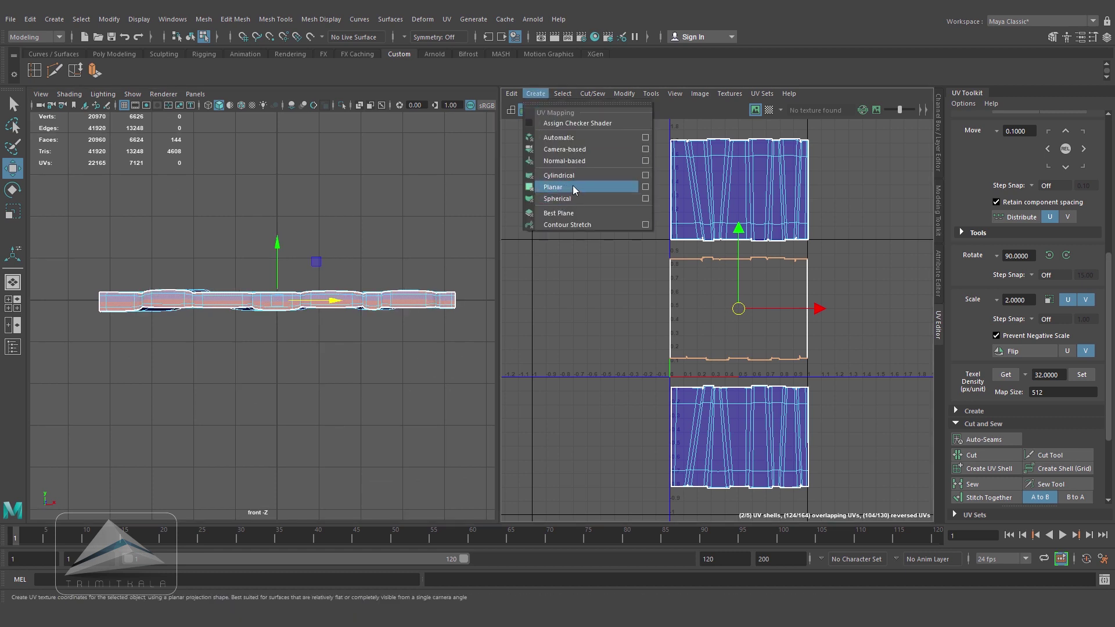
pyautogui.click(572, 186)
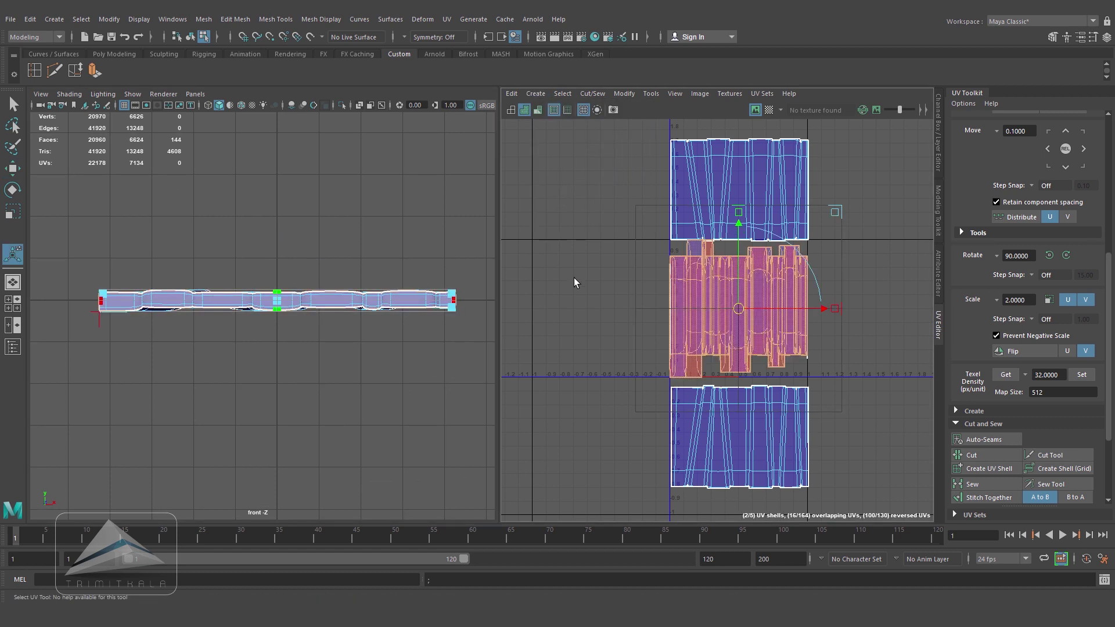
# - Display the checker map and stretch the planar projection's height until the checkers on the panel's end faces look square
pyautogui.click(769, 110)
pyautogui.keyDown('alt'); pyautogui.moveTo(269, 367); pyautogui.dragTo(702, 407, button='right'); pyautogui.keyUp('alt')
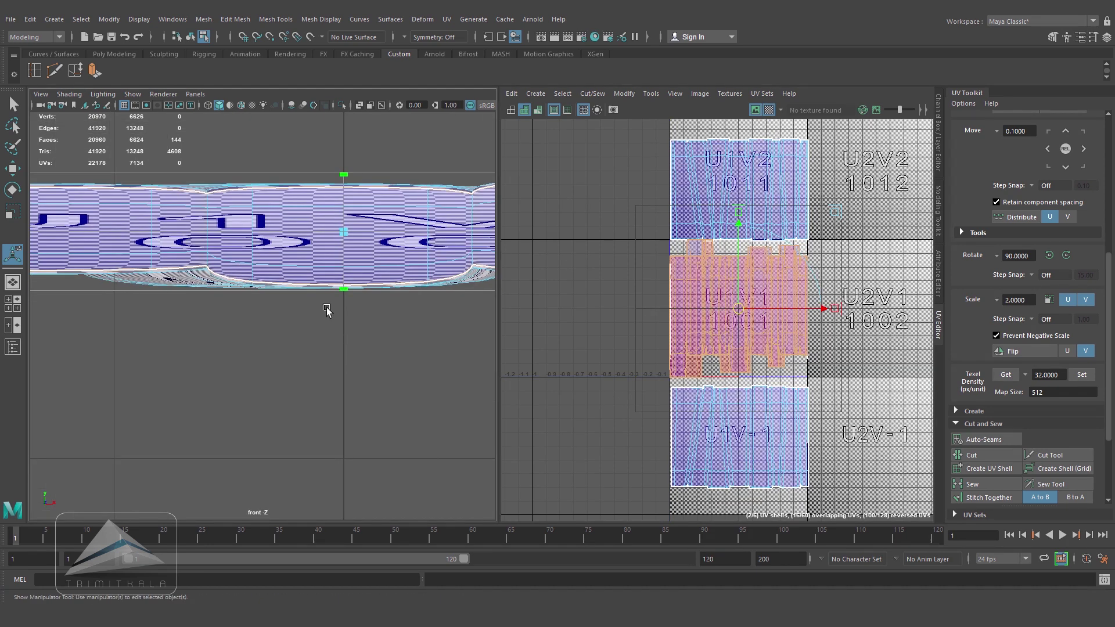
pyautogui.keyDown('alt'); pyautogui.moveTo(333, 285); pyautogui.dragTo(323, 324, button='middle'); pyautogui.keyUp('alt')
pyautogui.moveTo(333, 210); pyautogui.dragTo(330, 8)
pyautogui.keyDown('alt'); pyautogui.moveTo(380, 279); pyautogui.dragTo(315, 305, button='right'); pyautogui.keyUp('alt')
pyautogui.moveTo(281, 246); pyautogui.dragTo(277, 75)
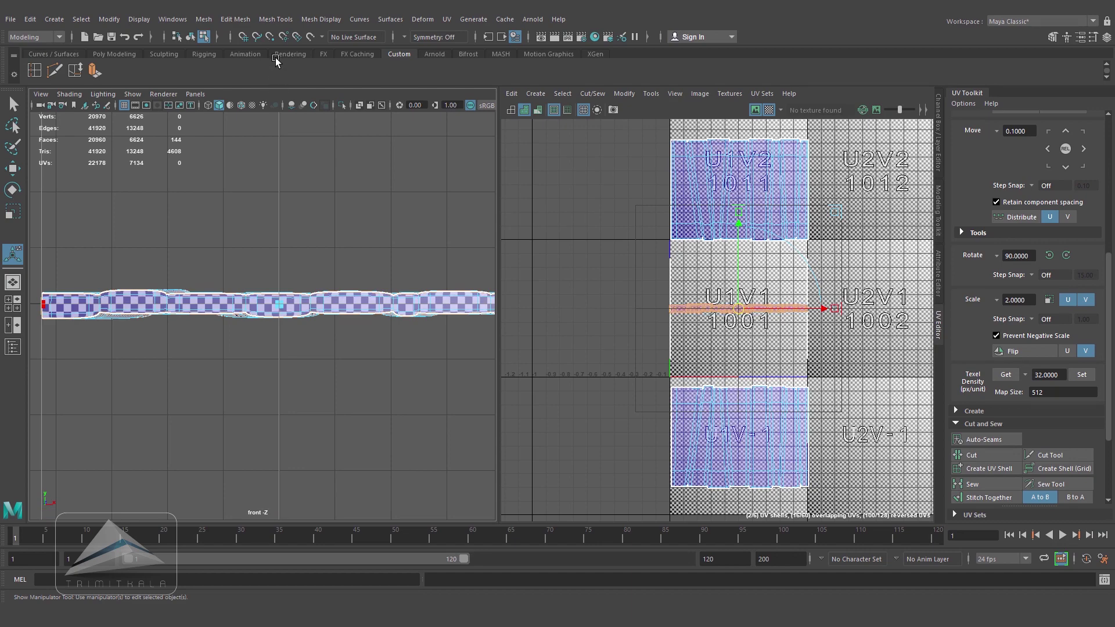
# - Return to the perspective view, shift the projected end strips slightly down in UV space, and hide the checker map
pyautogui.scroll(5, 707, 345)
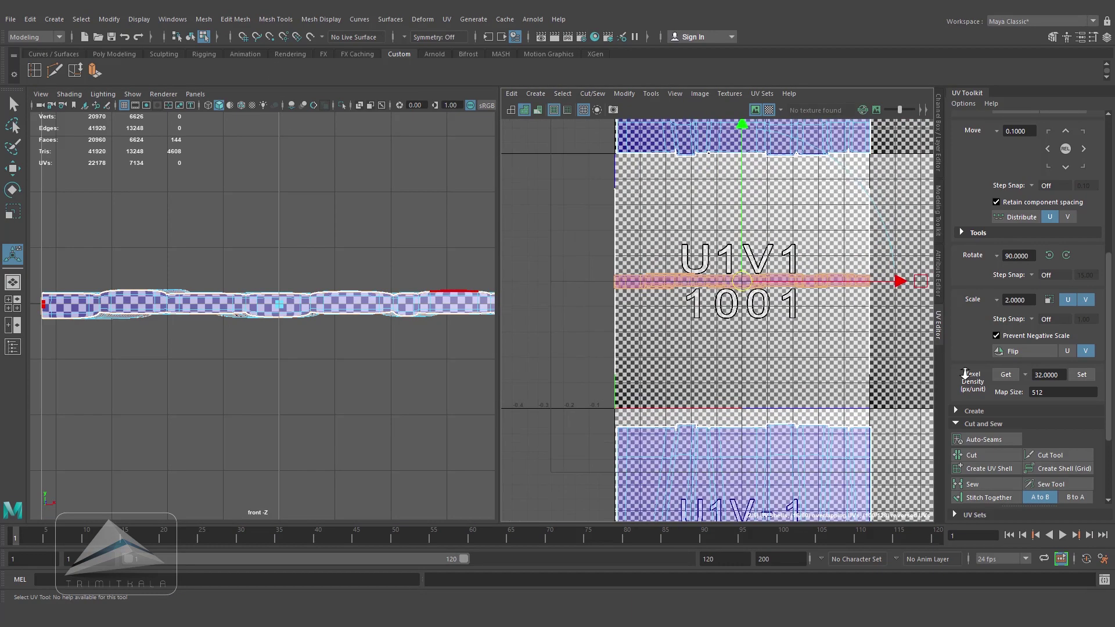
pyautogui.press('space')
pyautogui.moveTo(347, 362); pyautogui.dragTo(285, 368)
pyautogui.keyDown('alt'); pyautogui.moveTo(286, 368); pyautogui.dragTo(354, 386, button='right'); pyautogui.keyUp('alt')
pyautogui.moveTo(354, 386)
pyautogui.keyDown('alt'); pyautogui.mouseDown()
pyautogui.moveTo(381, 391)
pyautogui.moveTo(372, 387)
pyautogui.mouseUp(); pyautogui.keyUp('alt')
pyautogui.scroll(-2, 785, 337)
pyautogui.keyDown('alt'); pyautogui.moveTo(785, 335); pyautogui.dragTo(739, 392, button='middle'); pyautogui.keyUp('alt')
pyautogui.scroll(-2, 736, 366)
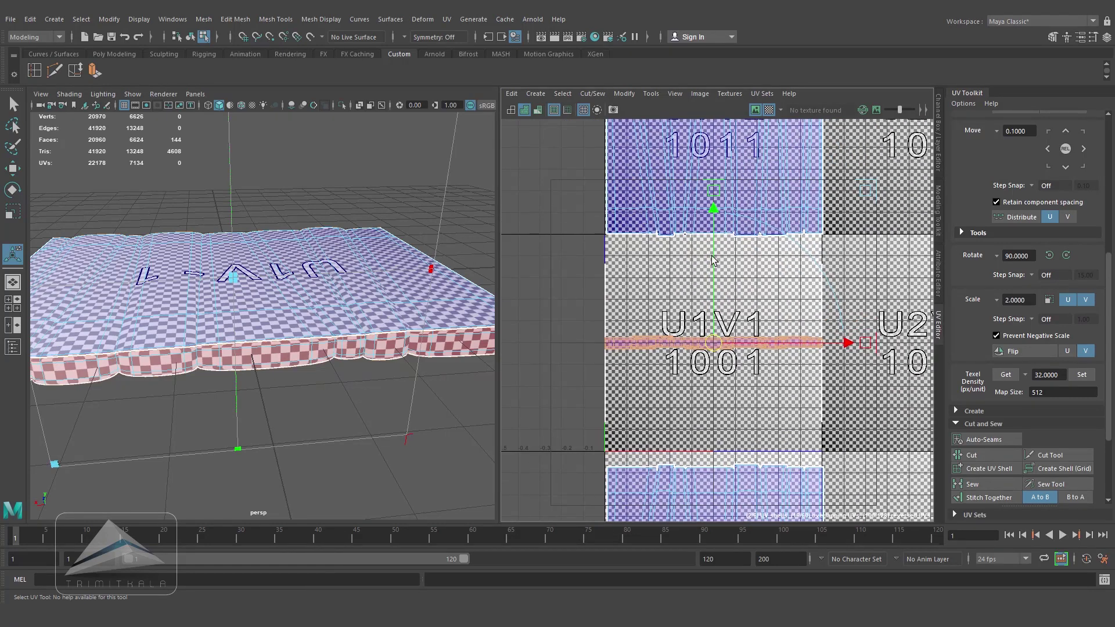
pyautogui.moveTo(716, 219); pyautogui.dragTo(714, 226)
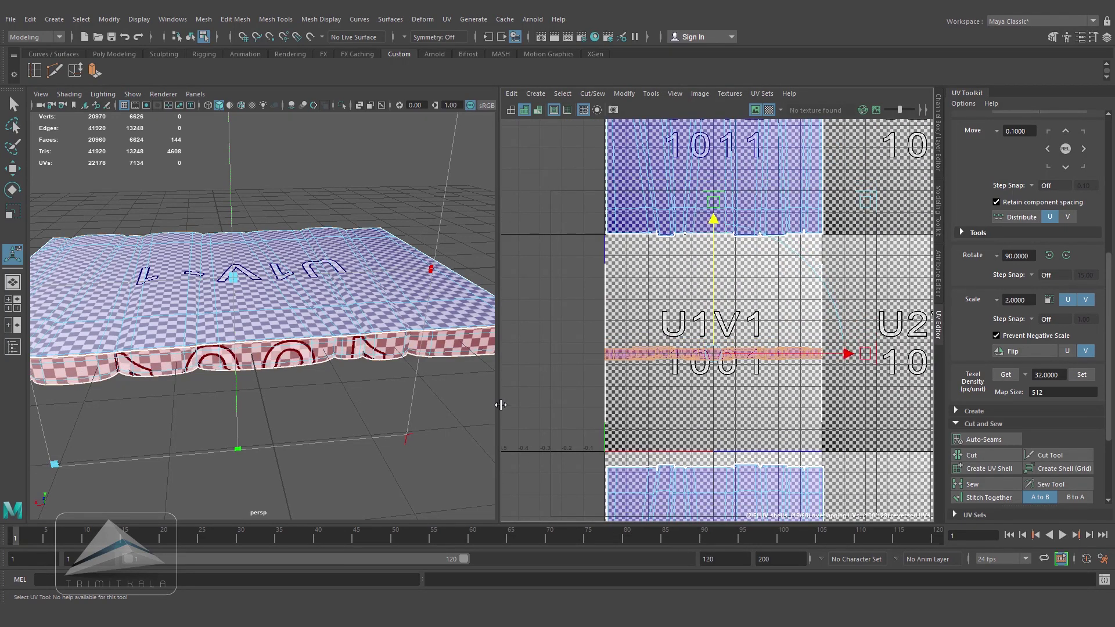
pyautogui.click(573, 376)
pyautogui.click(769, 109)
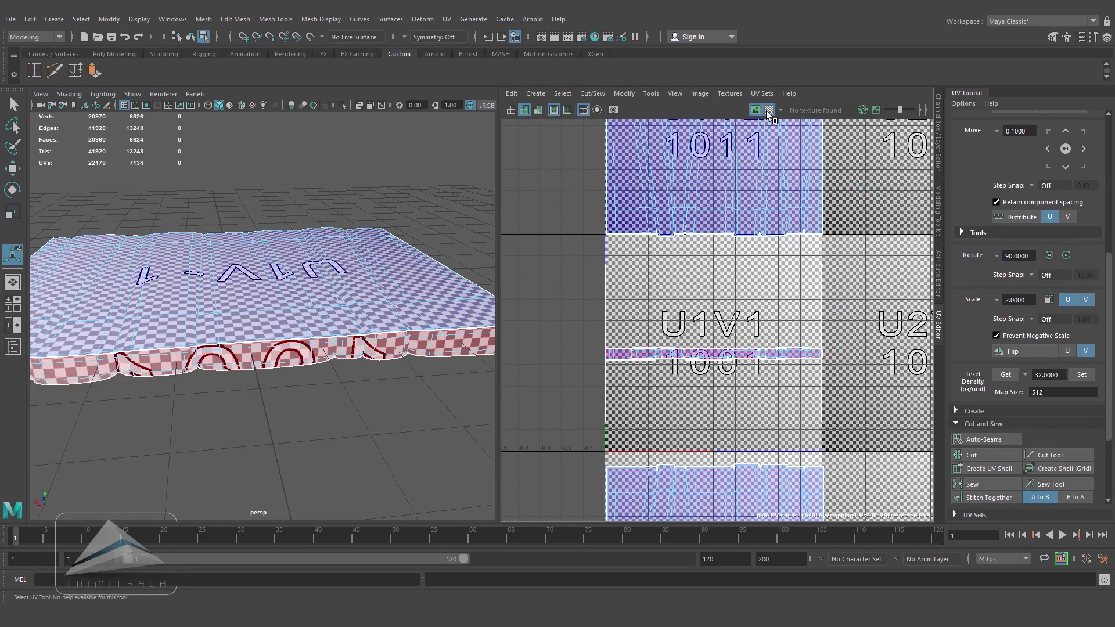
# - Select one of the two overlapping end strips as a UV shell and move it up to just below the upper large shell
pyautogui.rightClick(749, 355)
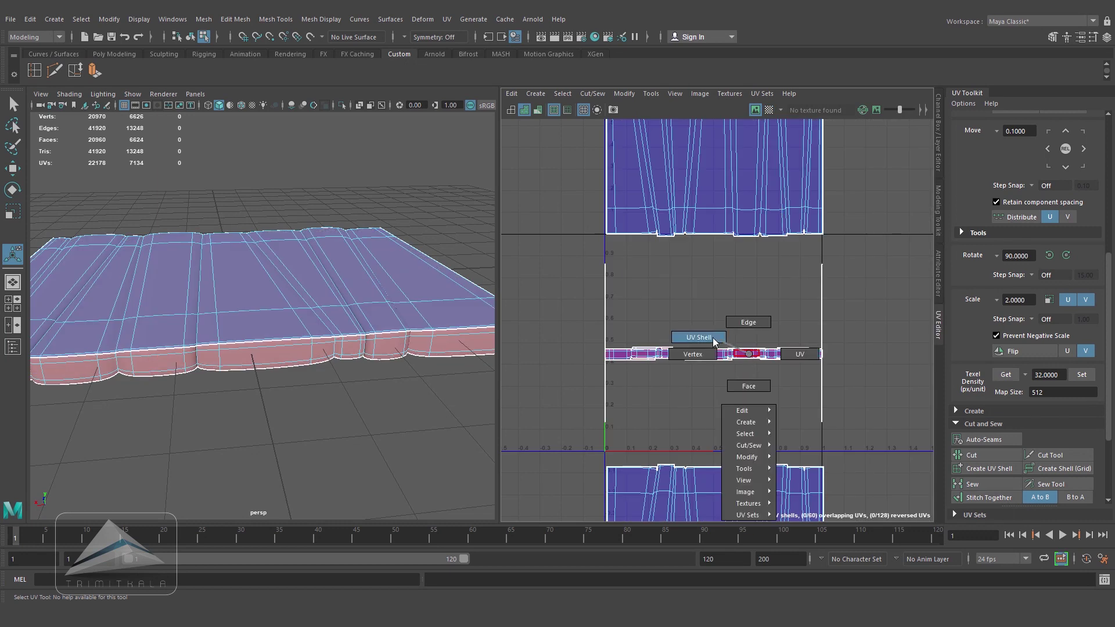
pyautogui.moveTo(715, 343); pyautogui.dragTo(715, 342, button='right')
pyautogui.click(725, 352)
pyautogui.press('w')
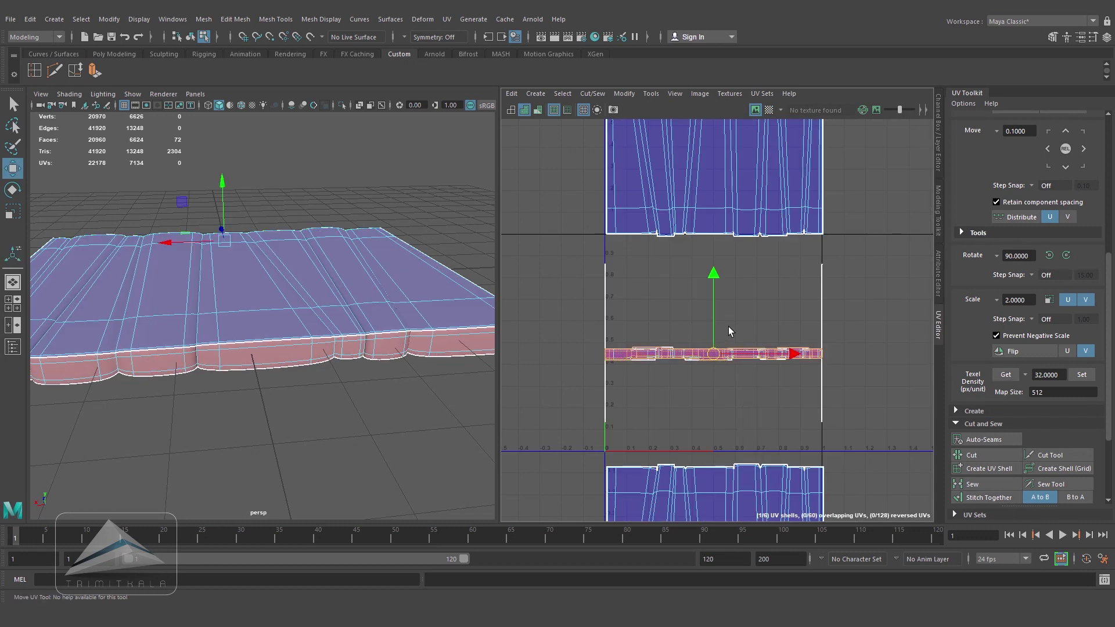
pyautogui.moveTo(713, 278); pyautogui.dragTo(713, 193)
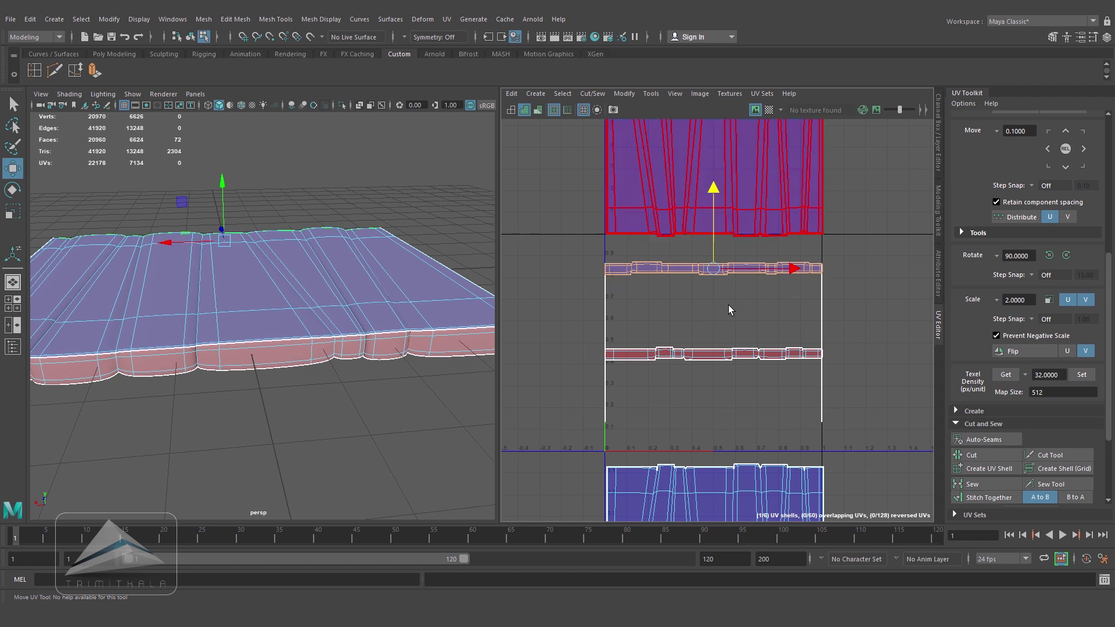
# - Flip the other end strip in V and move it up to just below the first strip
pyautogui.click(713, 355)
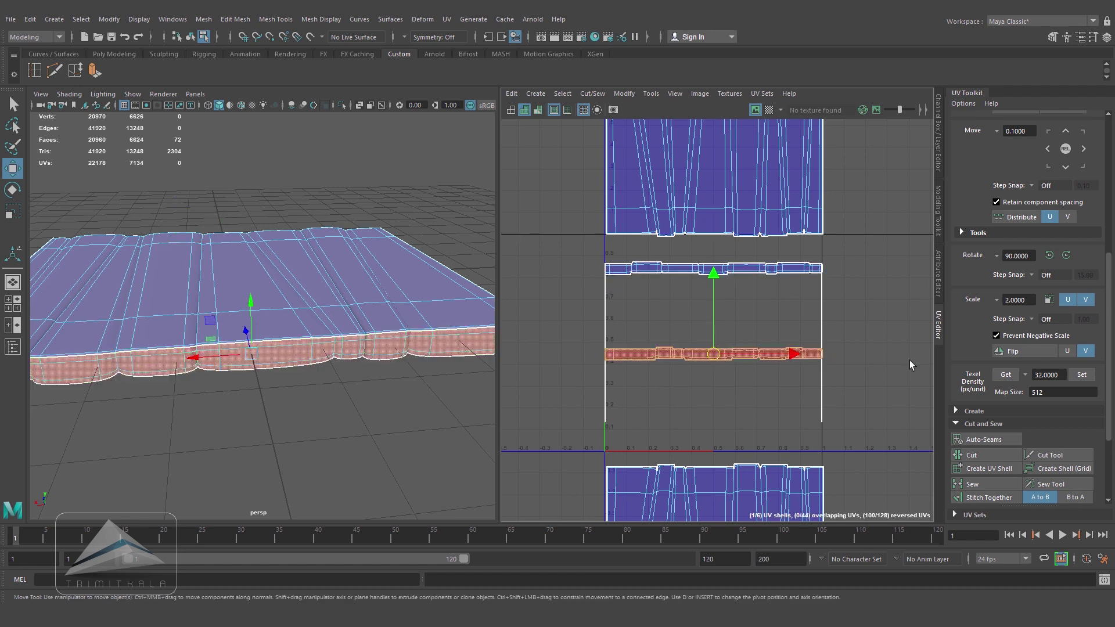
pyautogui.click(1017, 353)
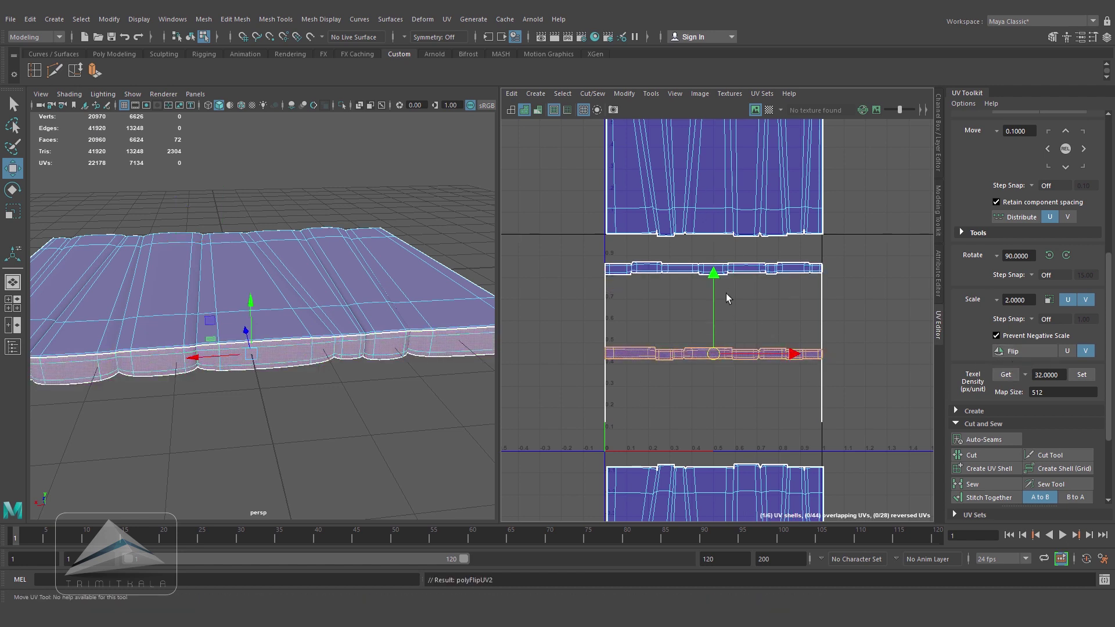
pyautogui.moveTo(714, 273); pyautogui.dragTo(713, 207)
pyautogui.click(734, 344)
pyautogui.scroll(-3, 765, 394)
# - Move the two remaining thin side shells out to the left of the 0–1 square and select both
pyautogui.keyDown('alt'); pyautogui.moveTo(255, 379); pyautogui.dragTo(402, 381); pyautogui.keyUp('alt')
pyautogui.rightClick(663, 359)
pyautogui.click(613, 343)
pyautogui.click(662, 349)
pyautogui.moveTo(746, 345); pyautogui.dragTo(630, 345)
pyautogui.click(819, 349)
pyautogui.moveTo(899, 345); pyautogui.dragTo(641, 357)
pyautogui.moveTo(562, 367); pyautogui.dragTo(517, 348, button='right')
pyautogui.moveTo(538, 270); pyautogui.dragTo(576, 415)
# - Apply a planar UV projection to the two straight side shells from the side view
pyautogui.press('space')
pyautogui.moveTo(273, 395)
pyautogui.keyDown('alt'); pyautogui.mouseDown()
pyautogui.moveTo(355, 401)
pyautogui.moveTo(356, 447)
pyautogui.mouseUp(); pyautogui.keyUp('alt')
pyautogui.press('space')
pyautogui.moveTo(334, 390); pyautogui.dragTo(400, 393)
pyautogui.keyDown('alt'); pyautogui.moveTo(333, 359); pyautogui.dragTo(315, 451, button='right'); pyautogui.keyUp('alt')
pyautogui.keyDown('alt'); pyautogui.moveTo(316, 450); pyautogui.dragTo(222, 453, button='middle'); pyautogui.keyUp('alt')
pyautogui.click(538, 94)
pyautogui.click(567, 189)
# - In the perspective view, stretch the side projection's height until the checkers look square, using the checker map only for this adjustment
pyautogui.press('space')
pyautogui.moveTo(407, 394); pyautogui.dragTo(401, 348)
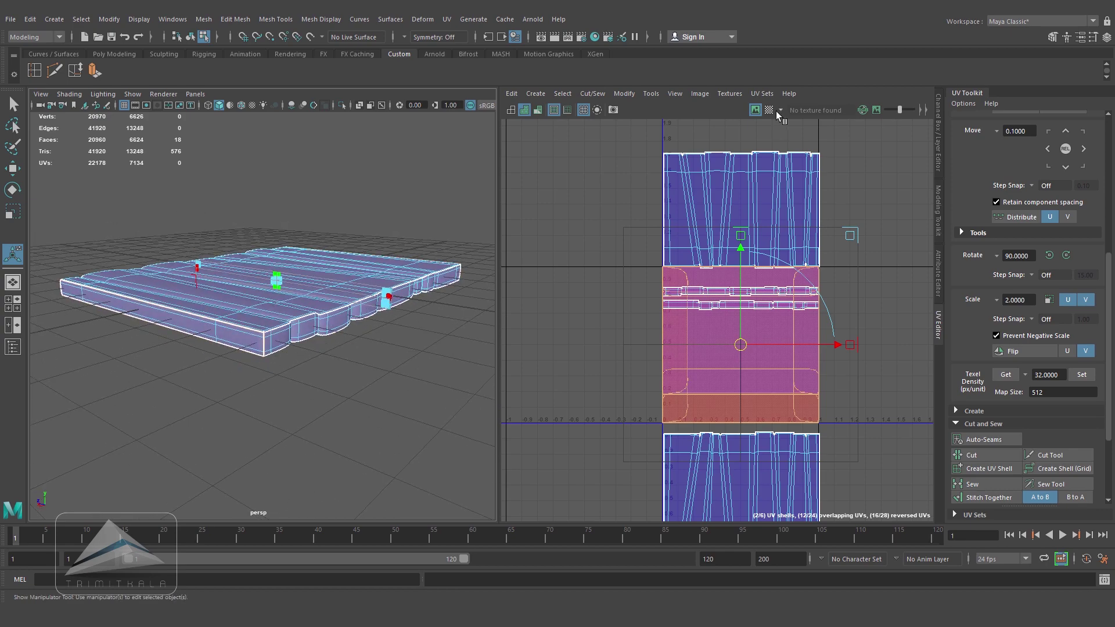
pyautogui.click(769, 110)
pyautogui.keyDown('alt'); pyautogui.moveTo(273, 349); pyautogui.dragTo(326, 343); pyautogui.keyUp('alt')
pyautogui.keyDown('alt'); pyautogui.moveTo(327, 344); pyautogui.dragTo(341, 368, button='right'); pyautogui.keyUp('alt')
pyautogui.moveTo(341, 369)
pyautogui.keyDown('alt'); pyautogui.mouseDown()
pyautogui.moveTo(420, 371)
pyautogui.moveTo(340, 366)
pyautogui.mouseUp(); pyautogui.keyUp('alt')
pyautogui.keyDown('alt'); pyautogui.moveTo(341, 366); pyautogui.dragTo(354, 372, button='right'); pyautogui.keyUp('alt')
pyautogui.moveTo(332, 265); pyautogui.dragTo(338, 64)
pyautogui.keyDown('alt'); pyautogui.moveTo(340, 192); pyautogui.dragTo(290, 218); pyautogui.keyUp('alt')
pyautogui.click(837, 290)
pyautogui.click(770, 110)
# - Select one of the two overlapping straight side strips as a UV shell and move it down clear of the other
pyautogui.scroll(2, 775, 341)
pyautogui.click(749, 348)
pyautogui.rightClick(748, 347)
pyautogui.moveTo(749, 348); pyautogui.dragTo(702, 332, button='right')
pyautogui.click(755, 350)
pyautogui.press('w')
pyautogui.keyDown('shift'); pyautogui.moveTo(755, 286); pyautogui.dragTo(754, 318, button='middle'); pyautogui.keyUp('shift')
# - Select the other straight side strip, flip it in V, and clear the selection
pyautogui.click(754, 345)
pyautogui.click(1017, 352)
pyautogui.click(816, 376)
pyautogui.scroll(-3, 813, 372)
pyautogui.click(675, 366)
pyautogui.keyDown('alt'); pyautogui.moveTo(793, 375); pyautogui.dragTo(742, 343, button='middle'); pyautogui.keyUp('alt')
# - Select the upper large shell's top border edges and stitch the matching uneven end strip to them, A to B
pyautogui.scroll(3, 733, 322)
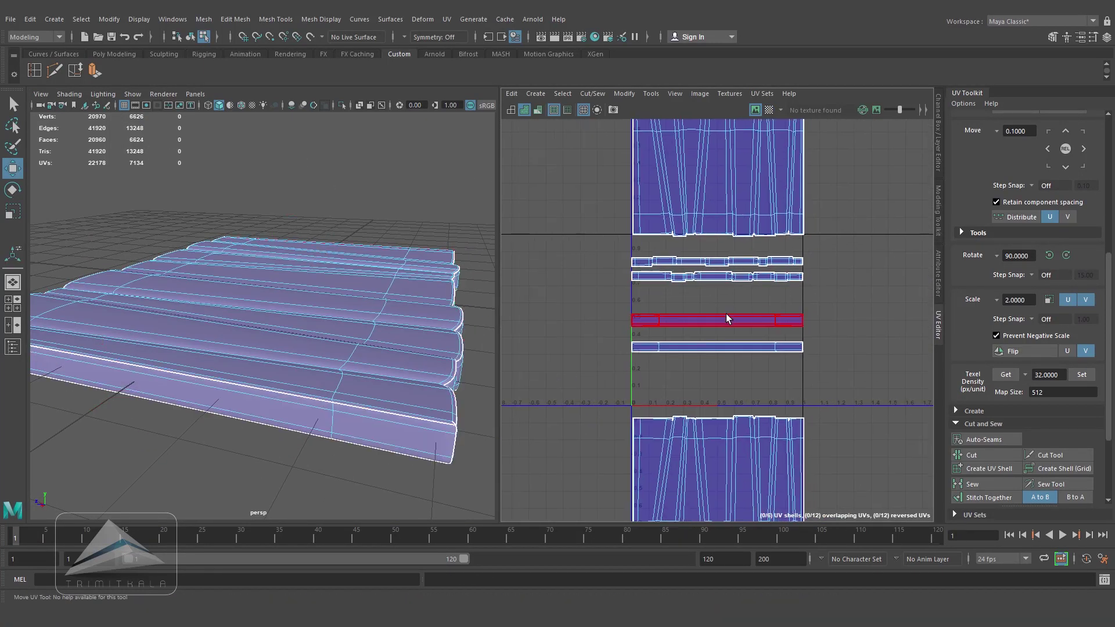
pyautogui.keyDown('alt'); pyautogui.moveTo(756, 283); pyautogui.dragTo(762, 372, button='middle'); pyautogui.keyUp('alt')
pyautogui.scroll(1, 763, 372)
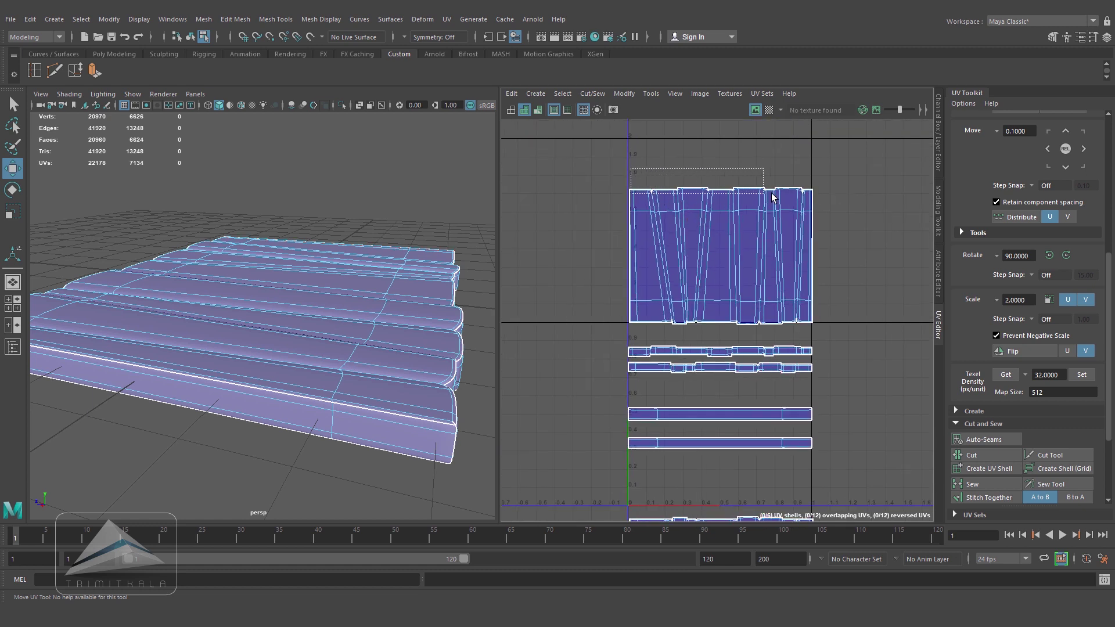
pyautogui.moveTo(811, 201); pyautogui.dragTo(812, 198)
pyautogui.scroll(-3, 1011, 436)
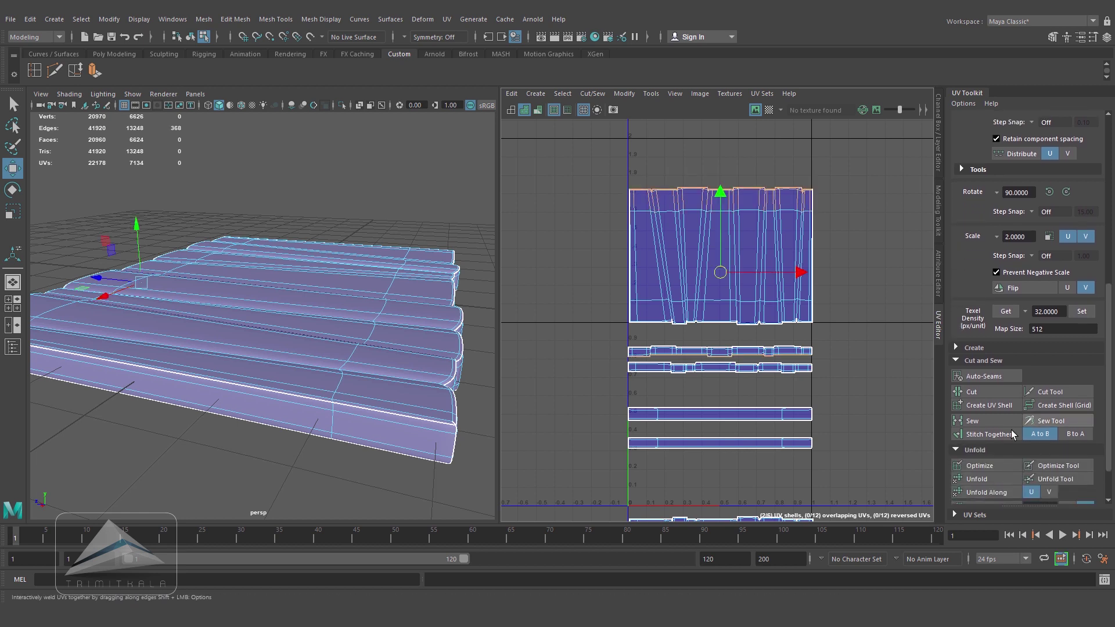
pyautogui.click(976, 424)
pyautogui.hotkey('ctrl', 'z')
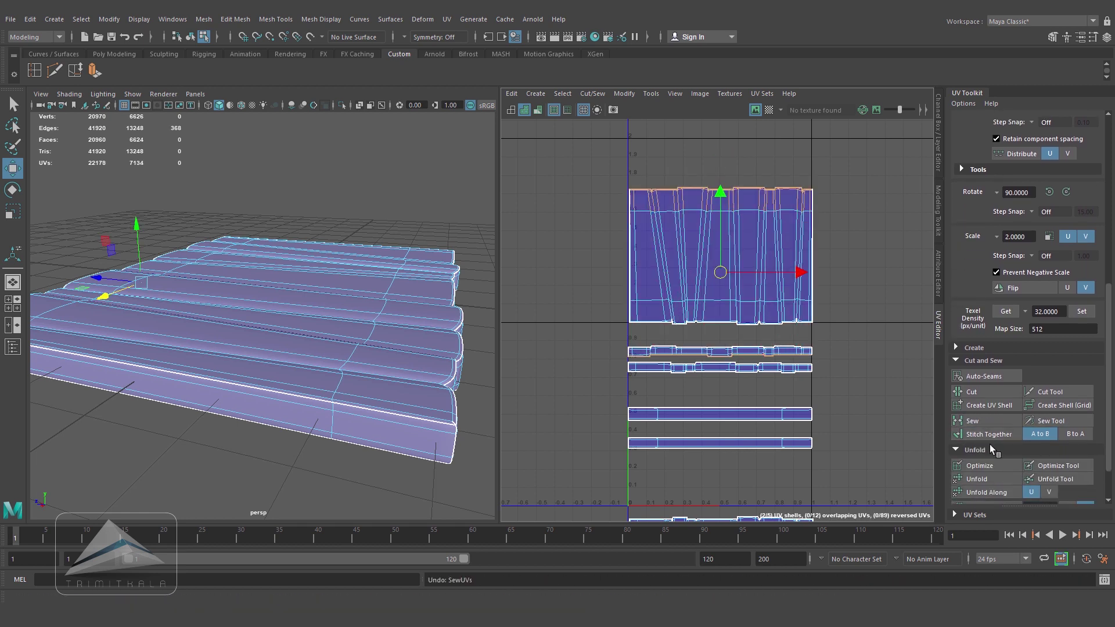
pyautogui.click(989, 434)
# - Select the large shell's bottom border edges and stitch the other uneven end strip to them
pyautogui.scroll(1, 725, 231)
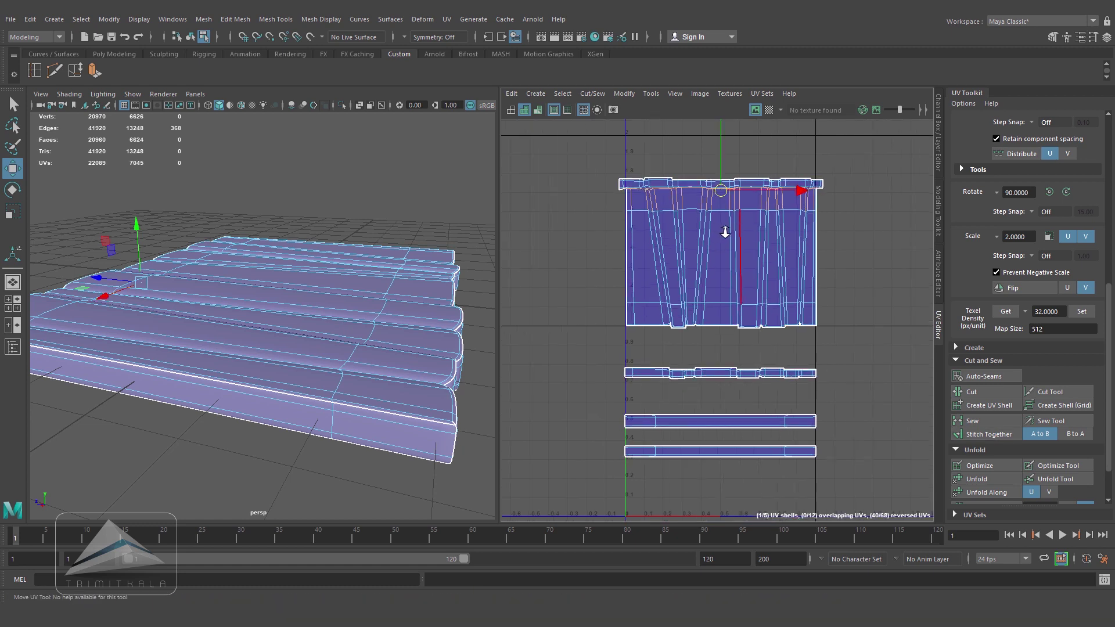
pyautogui.scroll(1, 725, 231)
pyautogui.keyDown('alt'); pyautogui.moveTo(773, 242); pyautogui.dragTo(768, 213, button='middle'); pyautogui.keyUp('alt')
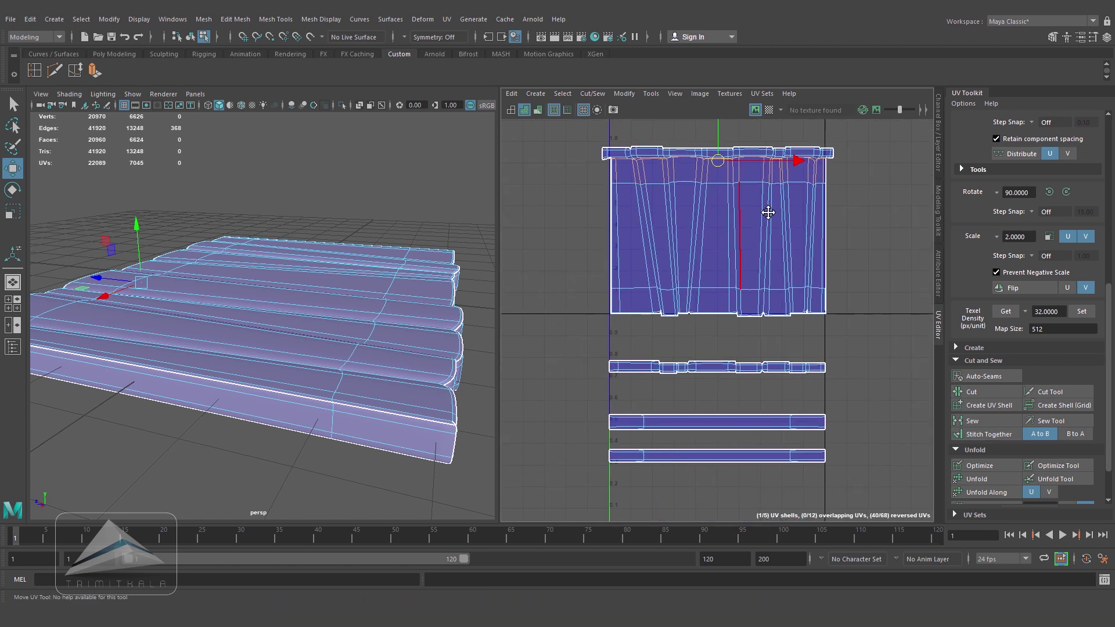
pyautogui.moveTo(825, 314); pyautogui.dragTo(825, 315)
pyautogui.click(989, 434)
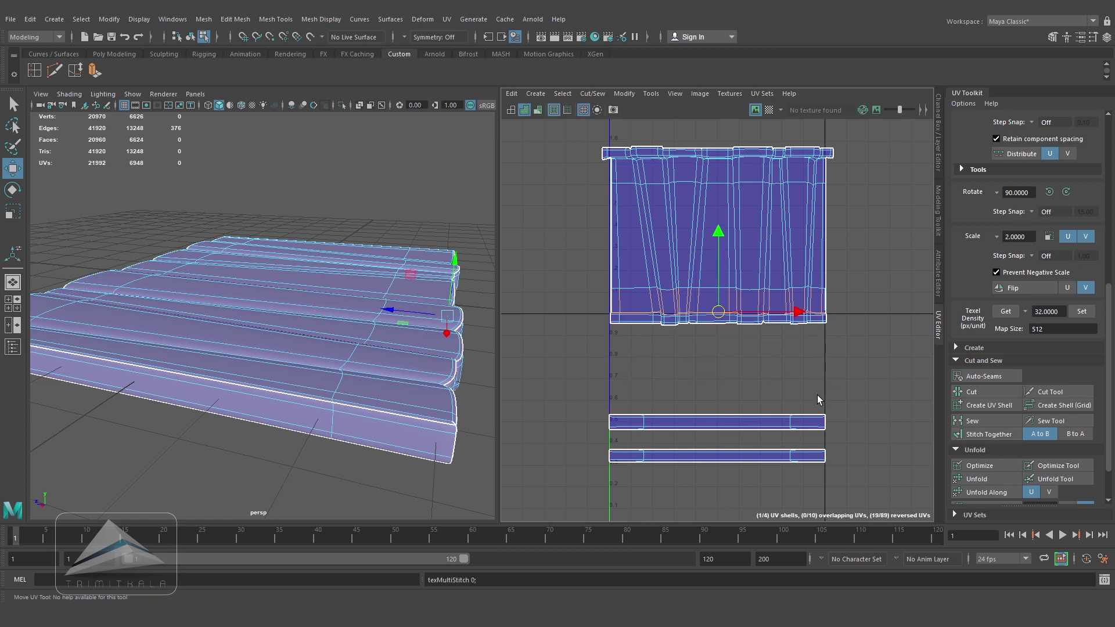
# - Select the upper straight strip's border edges and stitch it to the large shell's left side
pyautogui.keyDown('alt'); pyautogui.moveTo(832, 369); pyautogui.dragTo(831, 366, button='middle'); pyautogui.keyUp('alt')
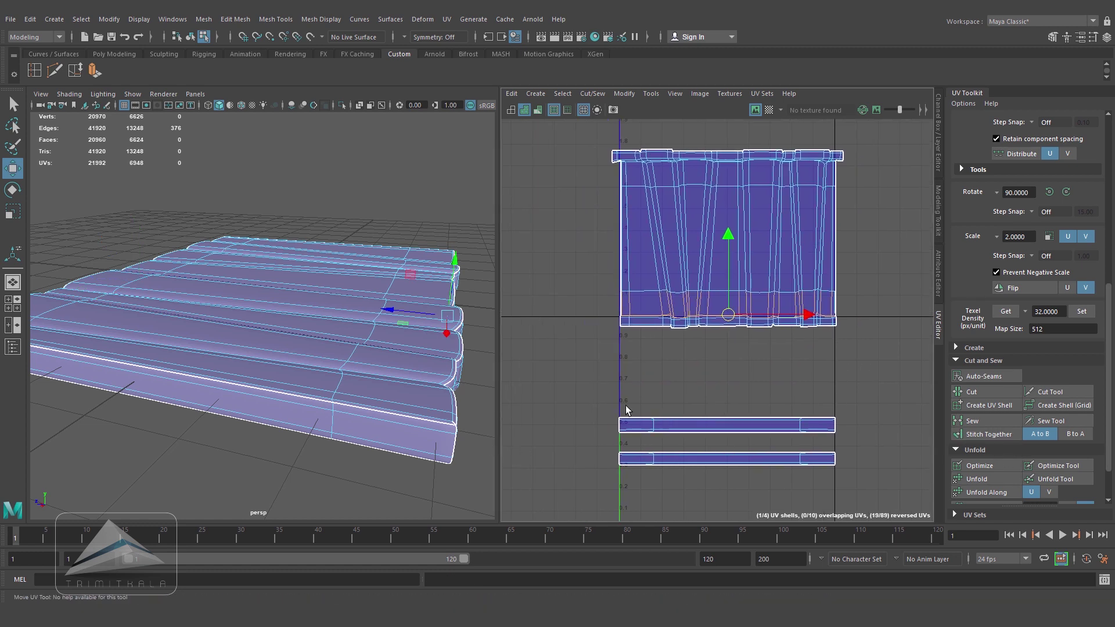
pyautogui.moveTo(828, 421); pyautogui.dragTo(834, 459)
pyautogui.click(988, 435)
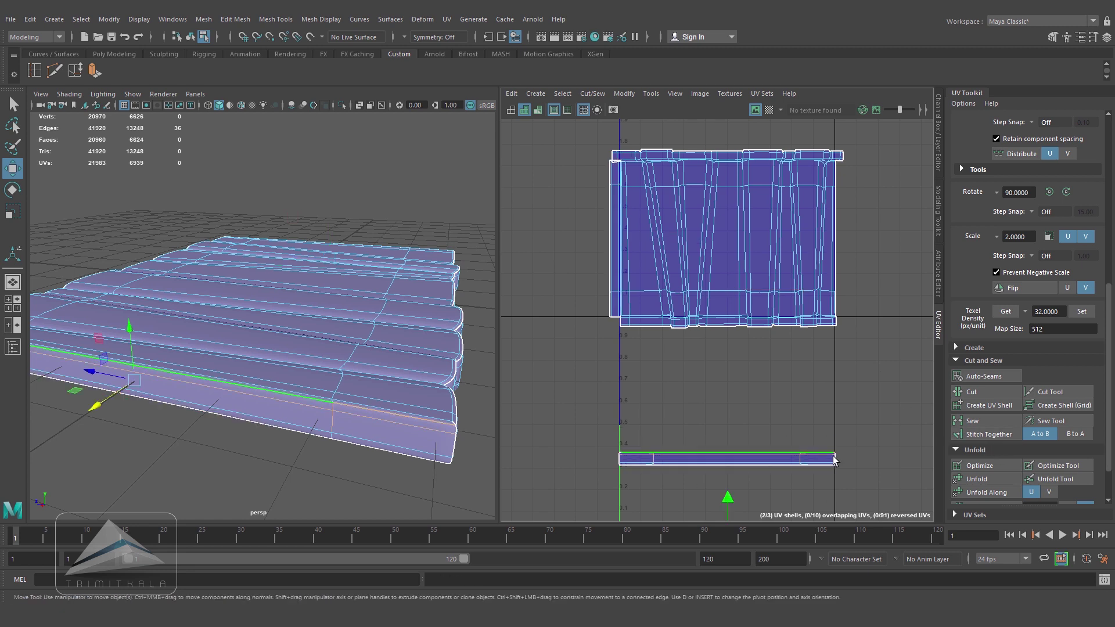
# - Stitch the last straight side strip to the large shell's right side
pyautogui.keyDown('alt'); pyautogui.moveTo(751, 378); pyautogui.dragTo(838, 388, button='right'); pyautogui.keyUp('alt')
pyautogui.click(838, 507)
pyautogui.keyDown('alt'); pyautogui.moveTo(837, 507); pyautogui.dragTo(742, 470, button='right'); pyautogui.keyUp('alt')
pyautogui.keyDown('alt'); pyautogui.moveTo(743, 470); pyautogui.dragTo(705, 325, button='middle'); pyautogui.keyUp('alt')
pyautogui.moveTo(806, 347); pyautogui.dragTo(649, 334)
# - Select the facing border edges of the two remaining shells and stitch the lower large shell to the assembled one
pyautogui.keyDown('alt'); pyautogui.moveTo(693, 325); pyautogui.dragTo(685, 360, button='middle'); pyautogui.keyUp('alt')
pyautogui.keyDown('alt'); pyautogui.moveTo(790, 324); pyautogui.dragTo(780, 313, button='middle'); pyautogui.keyUp('alt')
pyautogui.keyDown('alt'); pyautogui.moveTo(779, 314); pyautogui.dragTo(791, 316, button='right'); pyautogui.keyUp('alt')
pyautogui.moveTo(789, 439); pyautogui.dragTo(790, 437)
pyautogui.keyDown('alt'); pyautogui.moveTo(786, 351); pyautogui.dragTo(795, 403, button='middle'); pyautogui.keyUp('alt')
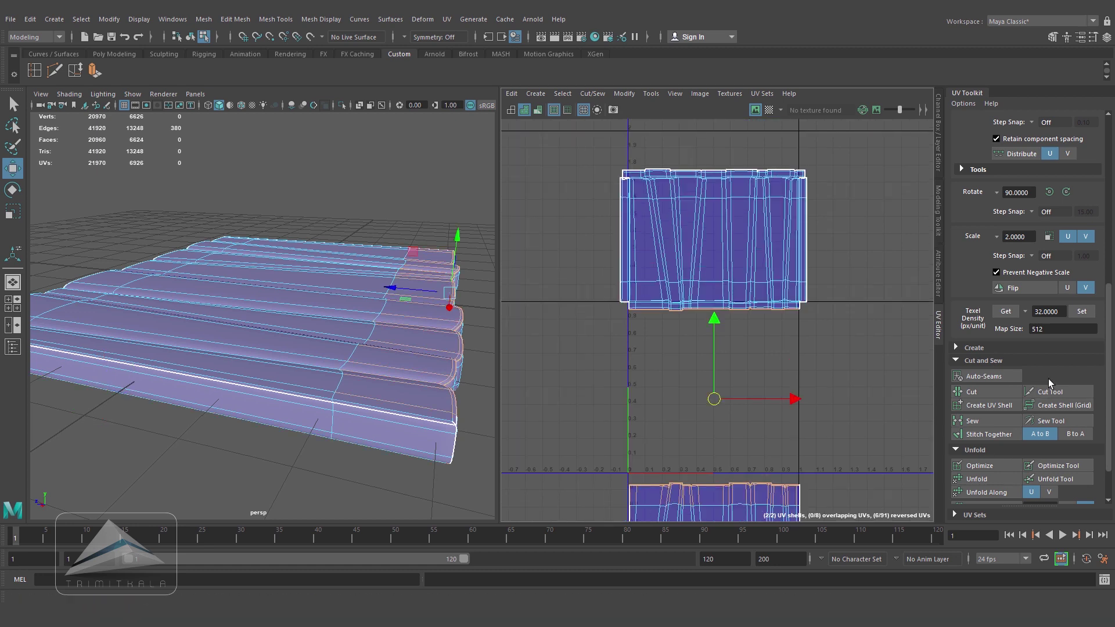
pyautogui.click(999, 436)
# - Stitch together the open edges where the left side strip meets the lower end strip
pyautogui.scroll(10, 709, 316)
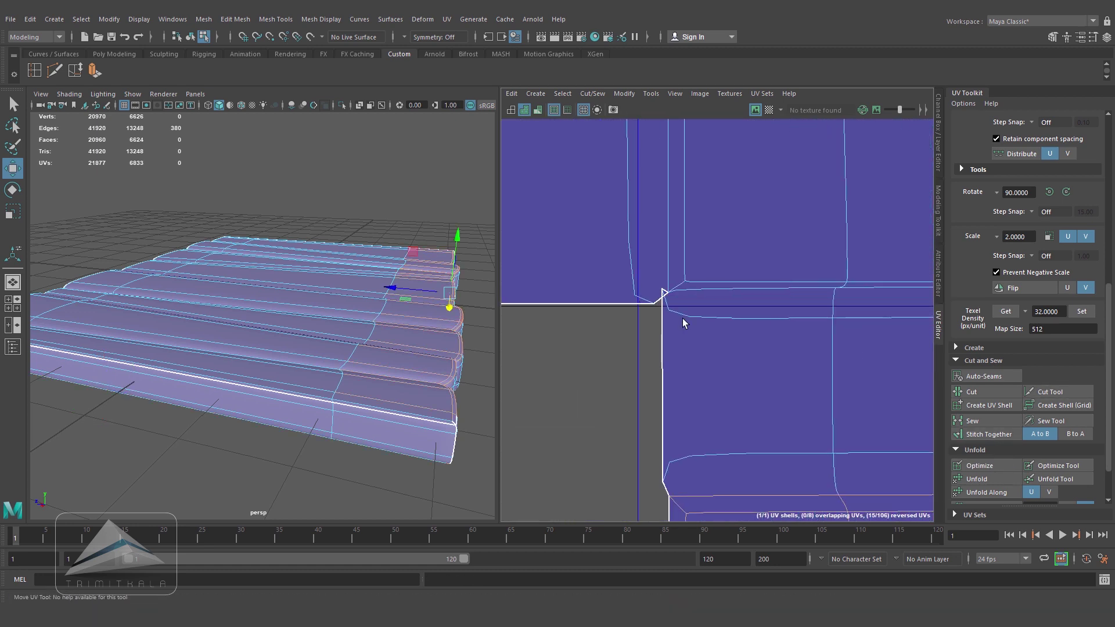
pyautogui.moveTo(668, 275); pyautogui.dragTo(656, 262)
pyautogui.click(1009, 435)
# - Sew the open edges where the right side strip meets the lower end strip
pyautogui.scroll(-10, 813, 367)
pyautogui.keyDown('alt'); pyautogui.moveTo(766, 395); pyautogui.dragTo(662, 355, button='middle'); pyautogui.keyUp('alt')
pyautogui.scroll(-5, 661, 355)
pyautogui.keyDown('alt'); pyautogui.moveTo(772, 351); pyautogui.dragTo(644, 343, button='middle'); pyautogui.keyUp('alt')
pyautogui.scroll(6, 709, 343)
pyautogui.moveTo(750, 349); pyautogui.dragTo(734, 368)
pyautogui.click(753, 372)
pyautogui.click(987, 421)
# - Select two neighbouring open seam edges on the combined shell and stitch each one together
pyautogui.keyDown('alt'); pyautogui.moveTo(806, 298); pyautogui.dragTo(791, 391, button='middle'); pyautogui.keyUp('alt')
pyautogui.click(735, 201)
pyautogui.click(998, 435)
pyautogui.click(755, 217)
pyautogui.click(998, 435)
# - Select the next open corner edge of the combined shell and sew it
pyautogui.scroll(-3, 755, 325)
pyautogui.keyDown('alt'); pyautogui.moveTo(633, 453); pyautogui.dragTo(623, 290, button='middle'); pyautogui.keyUp('alt')
pyautogui.scroll(-3, 622, 290)
pyautogui.scroll(6, 706, 403)
pyautogui.click(843, 492)
pyautogui.click(705, 414)
pyautogui.click(979, 422)
pyautogui.click(723, 399)
pyautogui.click(989, 419)
pyautogui.hotkey('ctrl', 'z')
# - Move the stray UV point right to the shell's top-right corner and sew the open edges there
pyautogui.scroll(2, 851, 380)
pyautogui.click(851, 380)
pyautogui.moveTo(716, 412); pyautogui.dragTo(681, 403, button='right')
pyautogui.click(681, 400)
pyautogui.moveTo(682, 401); pyautogui.dragTo(826, 400)
pyautogui.moveTo(776, 405); pyautogui.dragTo(783, 375, button='right')
pyautogui.moveTo(756, 388); pyautogui.dragTo(773, 413)
pyautogui.click(979, 420)
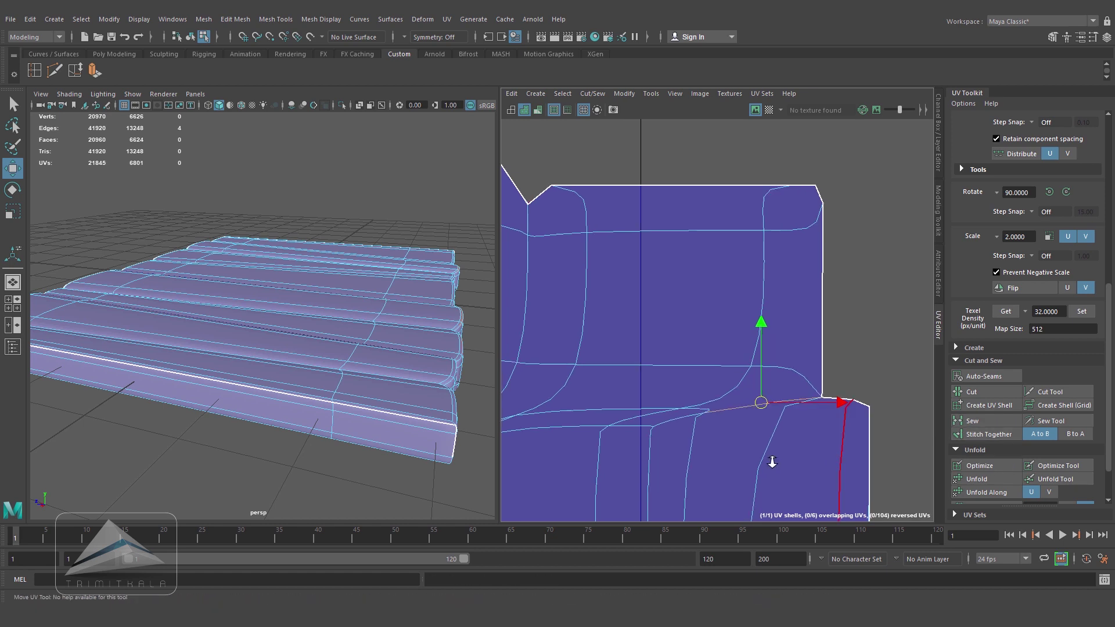
# - Select the first open seam edges at the combined shell's top-left corner and sew them
pyautogui.hotkey('shift', 'f')
pyautogui.keyDown('alt'); pyautogui.moveTo(604, 364); pyautogui.dragTo(811, 405, button='middle'); pyautogui.keyUp('alt')
pyautogui.scroll(5, 812, 405)
pyautogui.moveTo(804, 330); pyautogui.dragTo(827, 357)
pyautogui.click(983, 421)
# - Sew the remaining split edges between the left side strip and the top end strip at the top-left corner
pyautogui.scroll(2, 773, 371)
pyautogui.moveTo(736, 340); pyautogui.dragTo(750, 358)
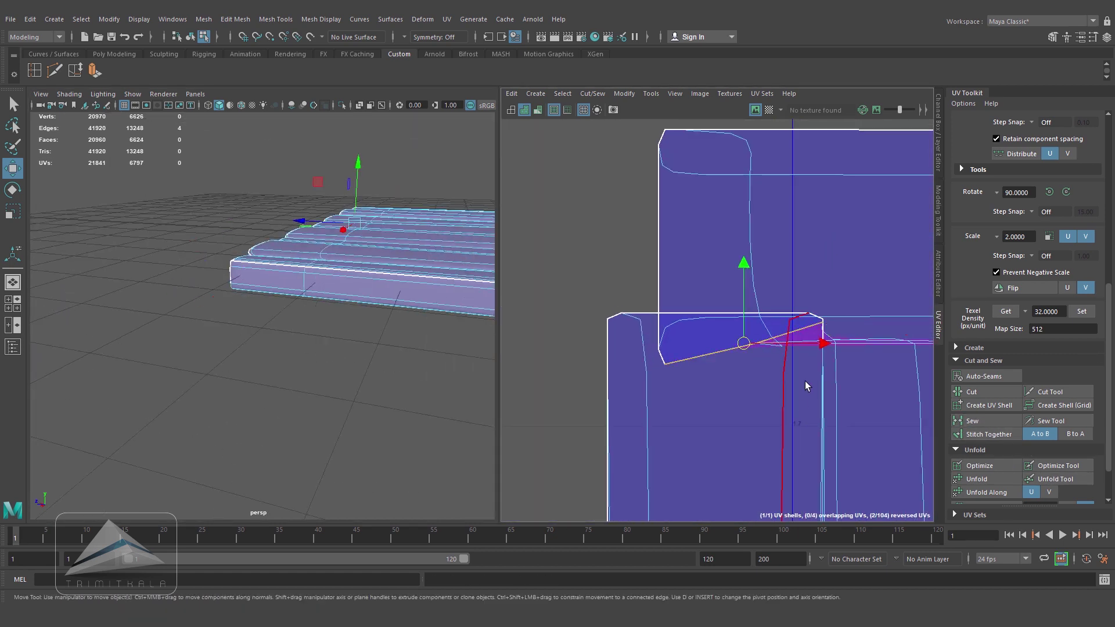
pyautogui.click(989, 422)
pyautogui.click(653, 319)
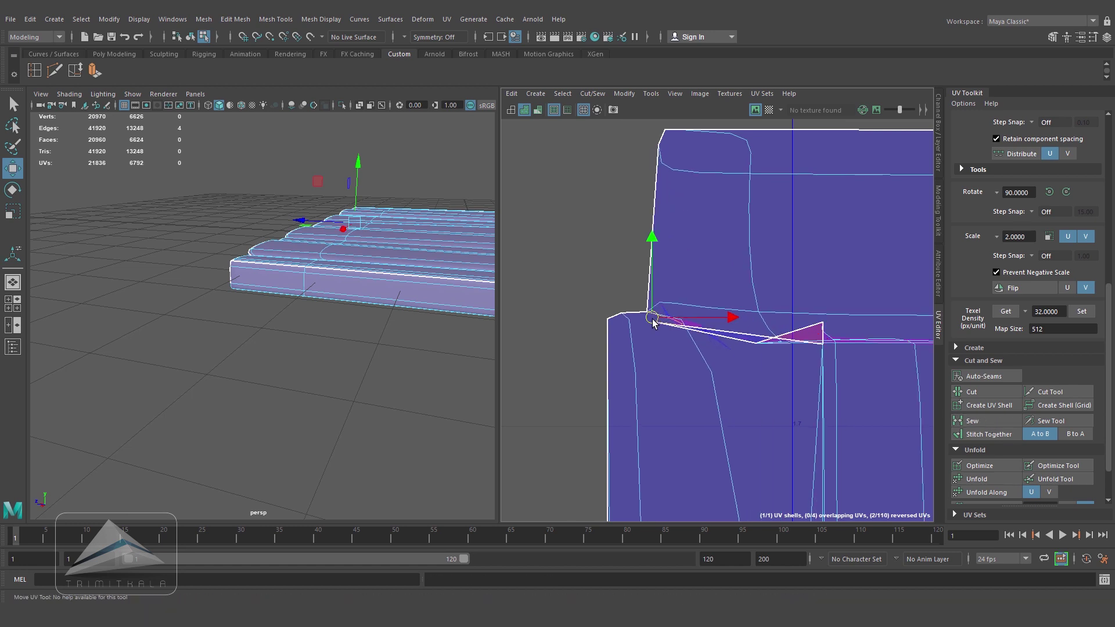
pyautogui.click(795, 340)
pyautogui.click(993, 423)
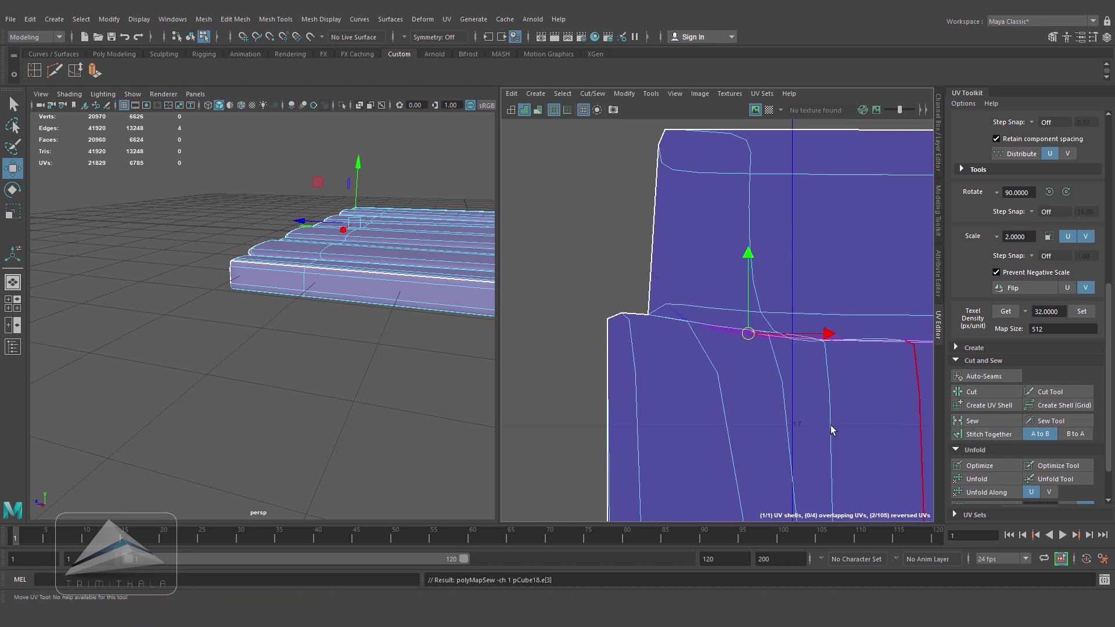
# - Select the corner UVs where the side strip meets the end strip at the shell's top-left and unfold them
pyautogui.rightClick(802, 373)
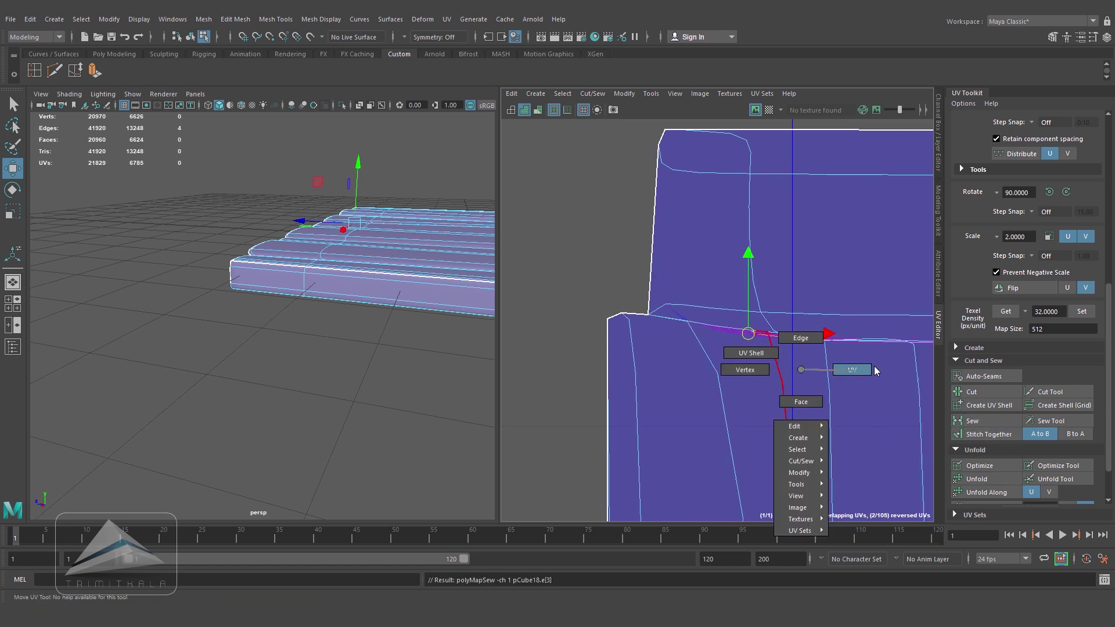
pyautogui.moveTo(801, 370); pyautogui.dragTo(862, 375, button='right')
pyautogui.moveTo(722, 300); pyautogui.dragTo(880, 377)
pyautogui.keyDown('alt'); pyautogui.moveTo(853, 427); pyautogui.dragTo(618, 409, button='right'); pyautogui.keyUp('alt')
pyautogui.keyDown('alt'); pyautogui.moveTo(814, 427); pyautogui.dragTo(665, 368, button='middle'); pyautogui.keyUp('alt')
pyautogui.keyDown('alt'); pyautogui.moveTo(860, 415); pyautogui.dragTo(687, 418, button='right'); pyautogui.keyUp('alt')
pyautogui.keyDown('alt'); pyautogui.moveTo(771, 437); pyautogui.dragTo(705, 430, button='middle'); pyautogui.keyUp('alt')
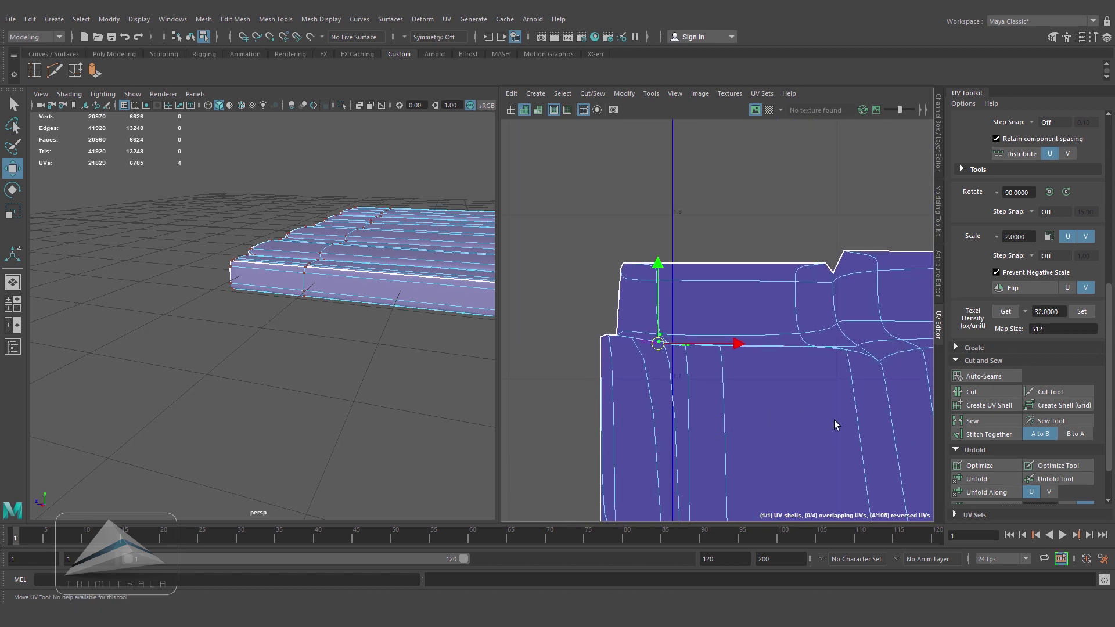
pyautogui.click(995, 482)
# - Unfold the UVs of the narrow strip across the shell's middle, first a short section and then its full width
pyautogui.keyDown('alt'); pyautogui.moveTo(859, 421); pyautogui.dragTo(755, 425, button='right'); pyautogui.keyUp('alt')
pyautogui.keyDown('alt'); pyautogui.moveTo(803, 425); pyautogui.dragTo(557, 276, button='middle'); pyautogui.keyUp('alt')
pyautogui.keyDown('alt'); pyautogui.moveTo(709, 329); pyautogui.dragTo(663, 282, button='middle'); pyautogui.keyUp('alt')
pyautogui.keyDown('alt'); pyautogui.moveTo(786, 350); pyautogui.dragTo(654, 347, button='middle'); pyautogui.keyUp('alt')
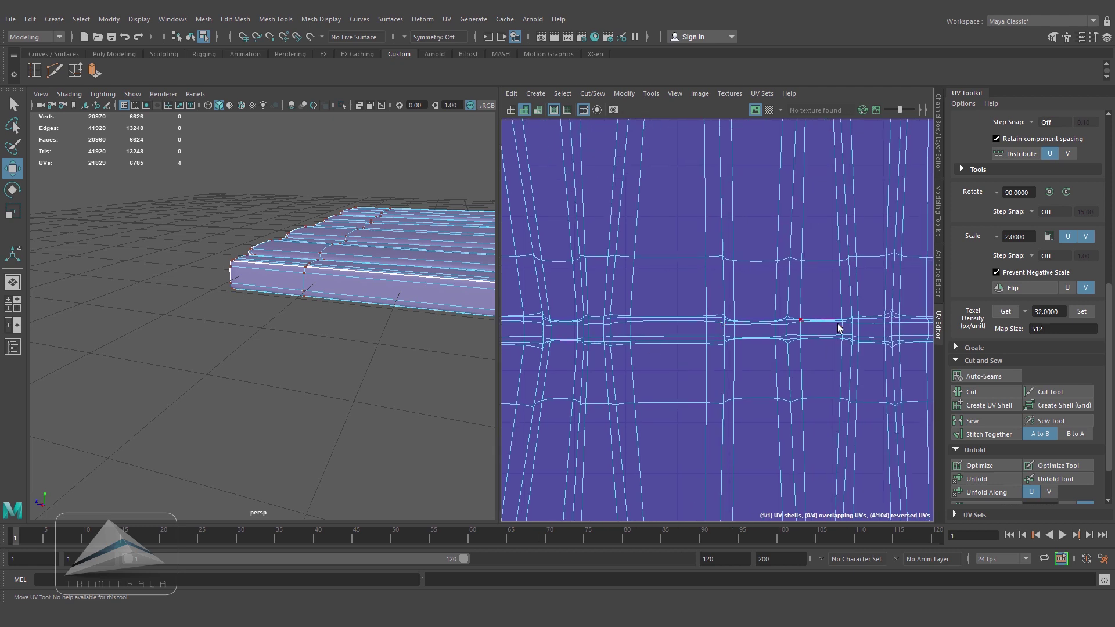
pyautogui.moveTo(810, 356); pyautogui.dragTo(810, 356)
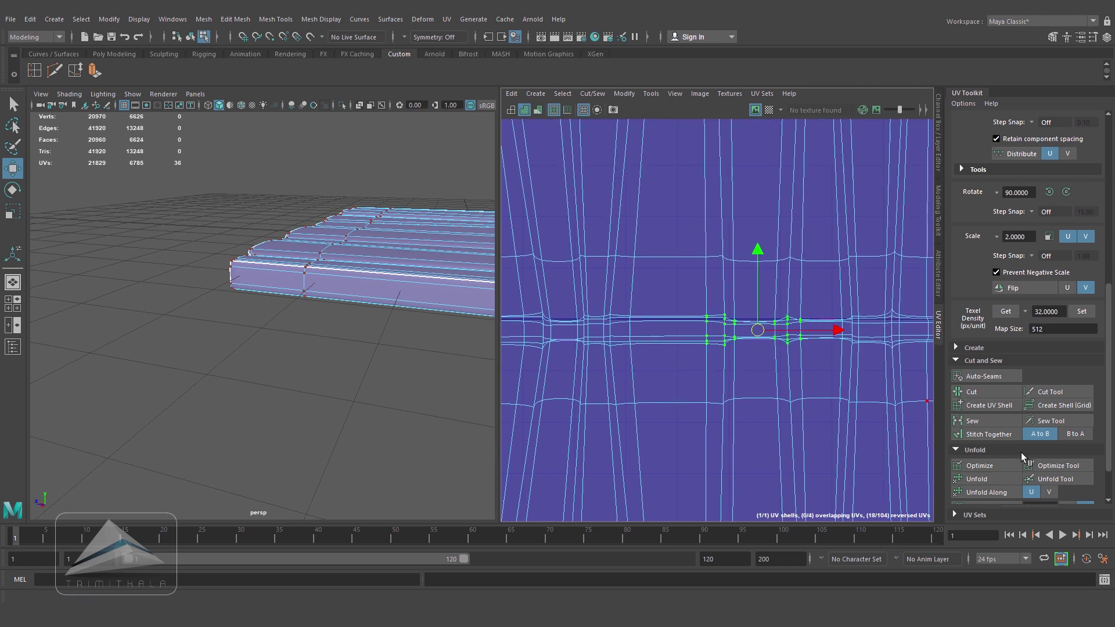
pyautogui.click(981, 480)
pyautogui.keyDown('alt'); pyautogui.moveTo(818, 381); pyautogui.dragTo(671, 380, button='right'); pyautogui.keyUp('alt')
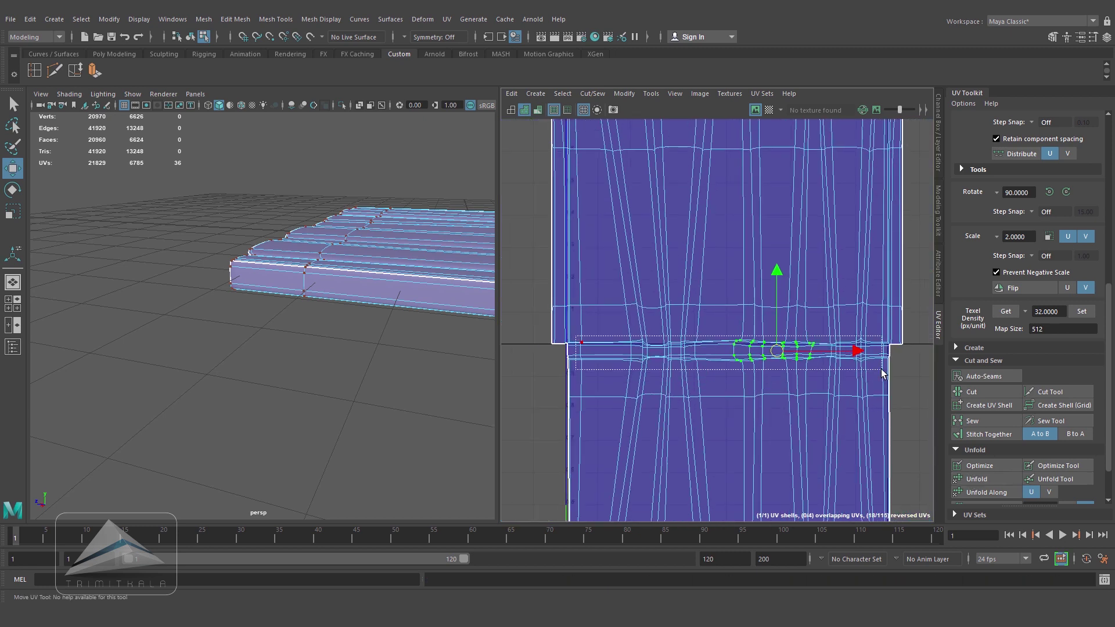
pyautogui.click(986, 479)
# - Select the row of UVs along the seam below the shell's top end strip and unfold them
pyautogui.keyDown('alt'); pyautogui.moveTo(759, 340); pyautogui.dragTo(763, 446, button='middle'); pyautogui.keyUp('alt')
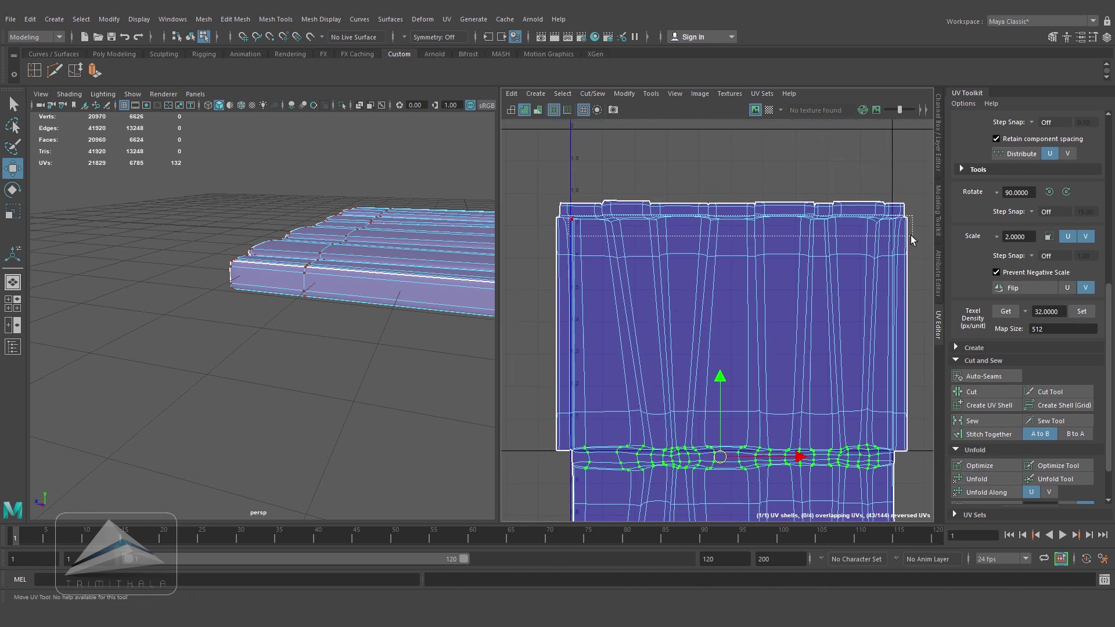
pyautogui.moveTo(903, 234); pyautogui.dragTo(904, 237)
pyautogui.click(981, 480)
# - Turn on the checker map and select the panel in object mode to examine its texture distortion in the 3D view
pyautogui.keyDown('alt'); pyautogui.moveTo(777, 462); pyautogui.dragTo(760, 221, button='middle'); pyautogui.keyUp('alt')
pyautogui.keyDown('alt'); pyautogui.moveTo(769, 349); pyautogui.dragTo(781, 437, button='middle'); pyautogui.keyUp('alt')
pyautogui.scroll(-5, 830, 377)
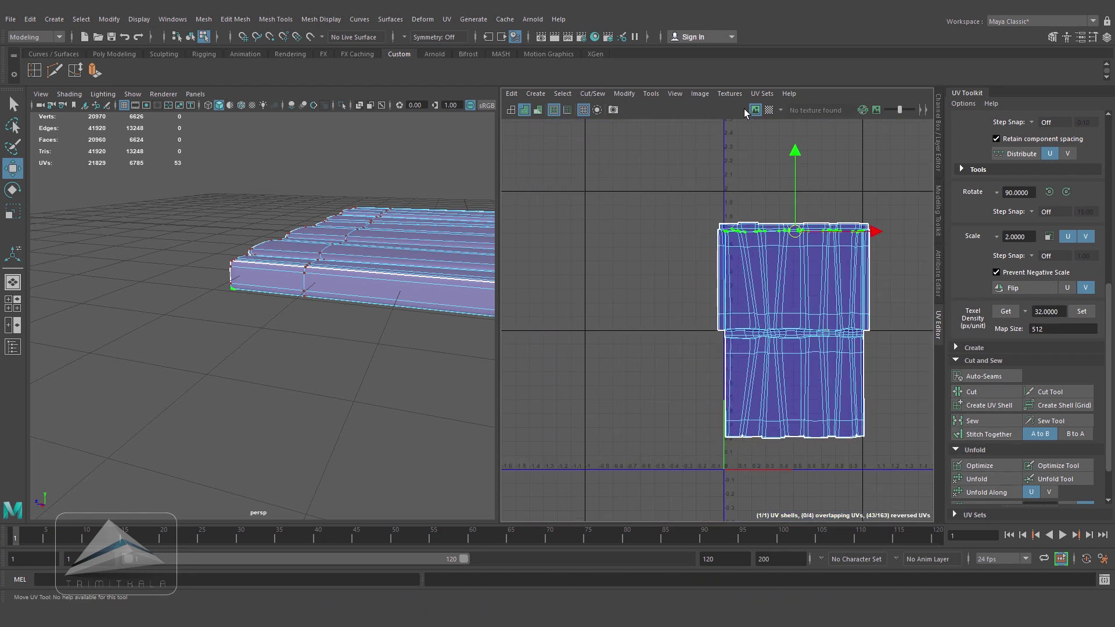
pyautogui.click(771, 113)
pyautogui.keyDown('alt'); pyautogui.moveTo(378, 343); pyautogui.dragTo(256, 387); pyautogui.keyUp('alt')
pyautogui.moveTo(306, 296); pyautogui.dragTo(370, 267, button='right')
pyautogui.click(380, 354)
pyautogui.keyDown('alt'); pyautogui.moveTo(380, 355); pyautogui.dragTo(375, 399); pyautogui.keyUp('alt')
pyautogui.click(335, 343)
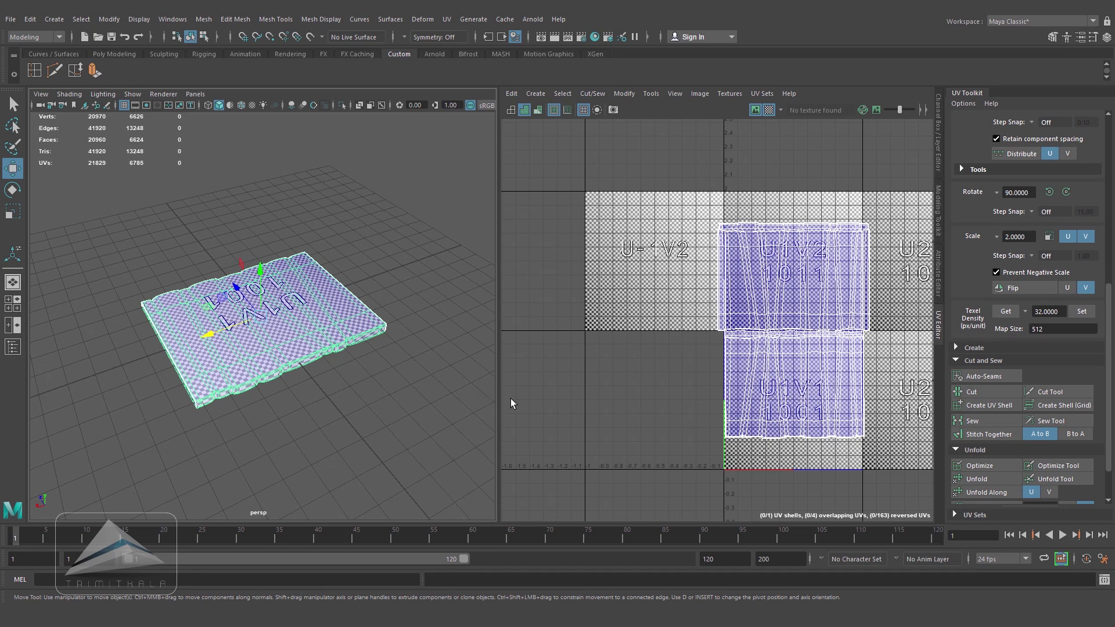
# - Replace the UV Editor with the Channel Box, close the UV Toolkit and deselect the panel
pyautogui.click(939, 133)
pyautogui.keyDown('alt'); pyautogui.moveTo(569, 376); pyautogui.dragTo(450, 379, button='right'); pyautogui.keyUp('alt')
pyautogui.keyDown('alt'); pyautogui.moveTo(450, 378); pyautogui.dragTo(525, 379, button='middle'); pyautogui.keyUp('alt')
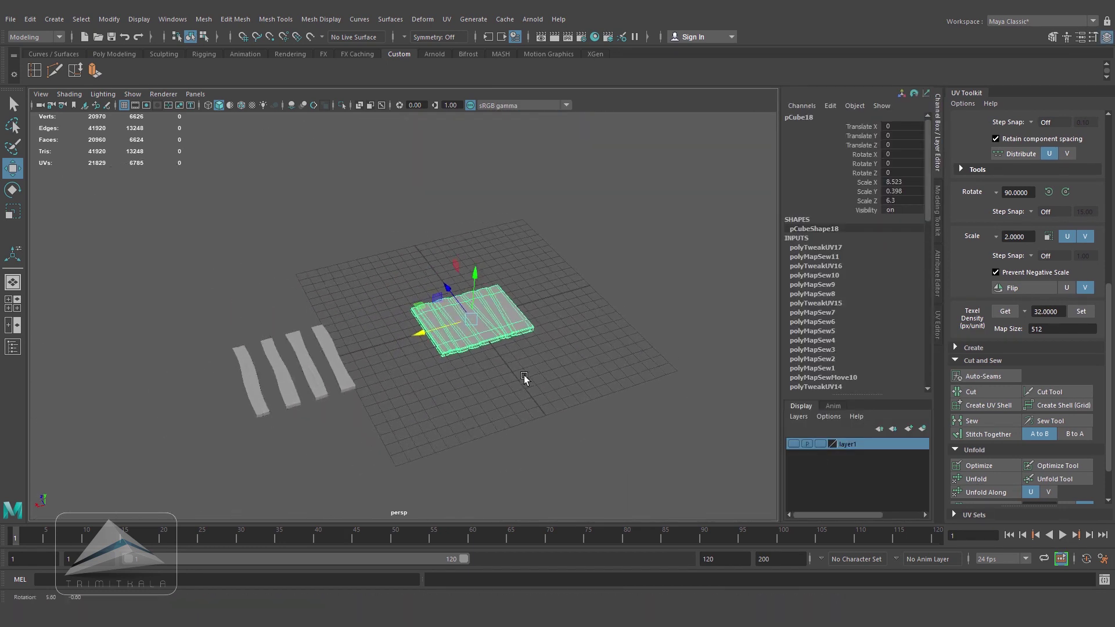
pyautogui.moveTo(976, 93); pyautogui.dragTo(618, 250)
pyautogui.click(745, 250)
pyautogui.keyDown('alt'); pyautogui.moveTo(717, 316); pyautogui.dragTo(679, 362, button='right'); pyautogui.keyUp('alt')
pyautogui.click(660, 322)
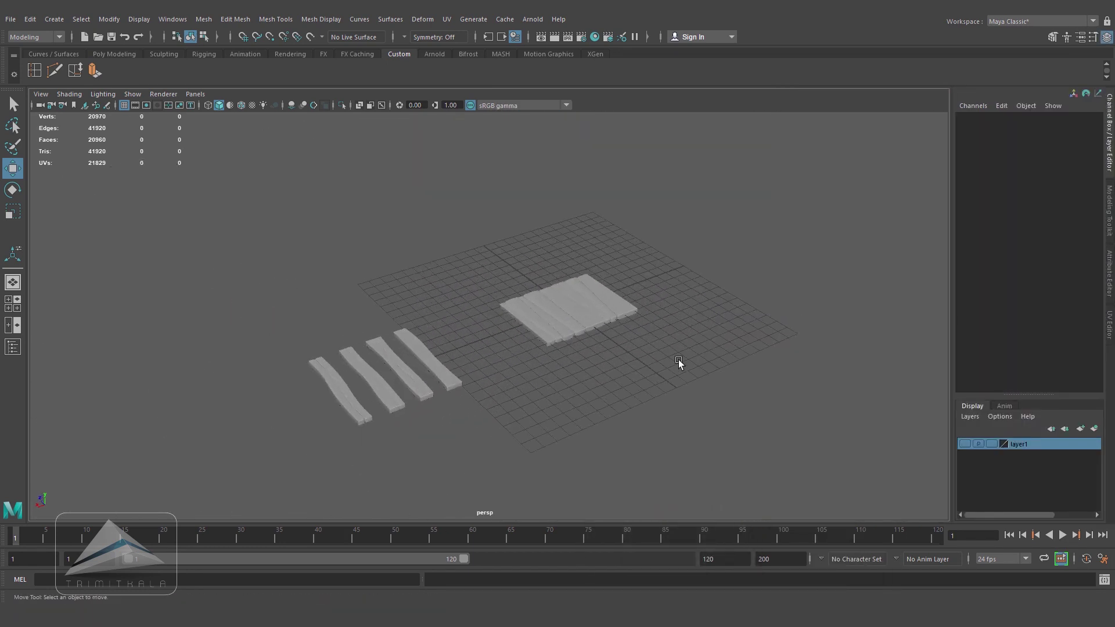
# - Move the unwrapped board panel off the grid's centre to a spot beside the loose planks
pyautogui.click(610, 320)
pyautogui.keyDown('alt'); pyautogui.moveTo(615, 356); pyautogui.dragTo(585, 333, button='middle'); pyautogui.keyUp('alt')
pyautogui.moveTo(491, 300); pyautogui.dragTo(312, 367)
pyautogui.moveTo(342, 321); pyautogui.dragTo(292, 273)
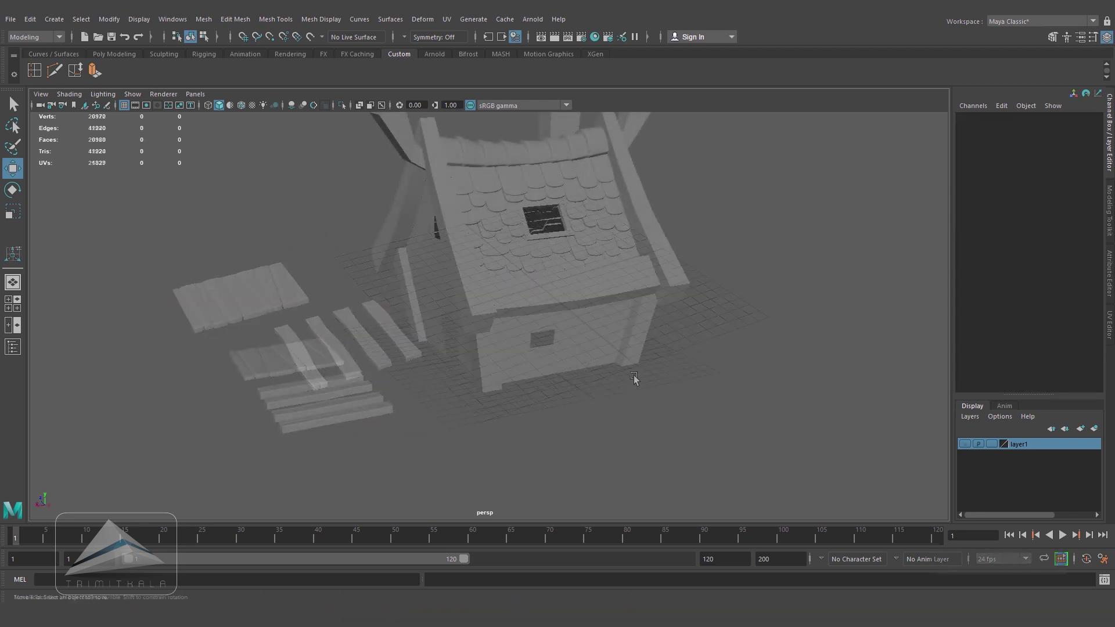
# - Isolate the house's front roof beam above the tiles and switch it to edge selection
pyautogui.keyDown('alt'); pyautogui.moveTo(482, 320); pyautogui.dragTo(540, 287); pyautogui.keyUp('alt')
pyautogui.keyDown('alt'); pyautogui.moveTo(540, 288); pyautogui.dragTo(499, 288, button='right'); pyautogui.keyUp('alt')
pyautogui.moveTo(500, 287)
pyautogui.keyDown('alt'); pyautogui.mouseDown()
pyautogui.moveTo(453, 313)
pyautogui.moveTo(505, 290)
pyautogui.mouseUp(); pyautogui.keyUp('alt')
pyautogui.keyDown('alt'); pyautogui.moveTo(505, 290); pyautogui.dragTo(514, 291, button='right'); pyautogui.keyUp('alt')
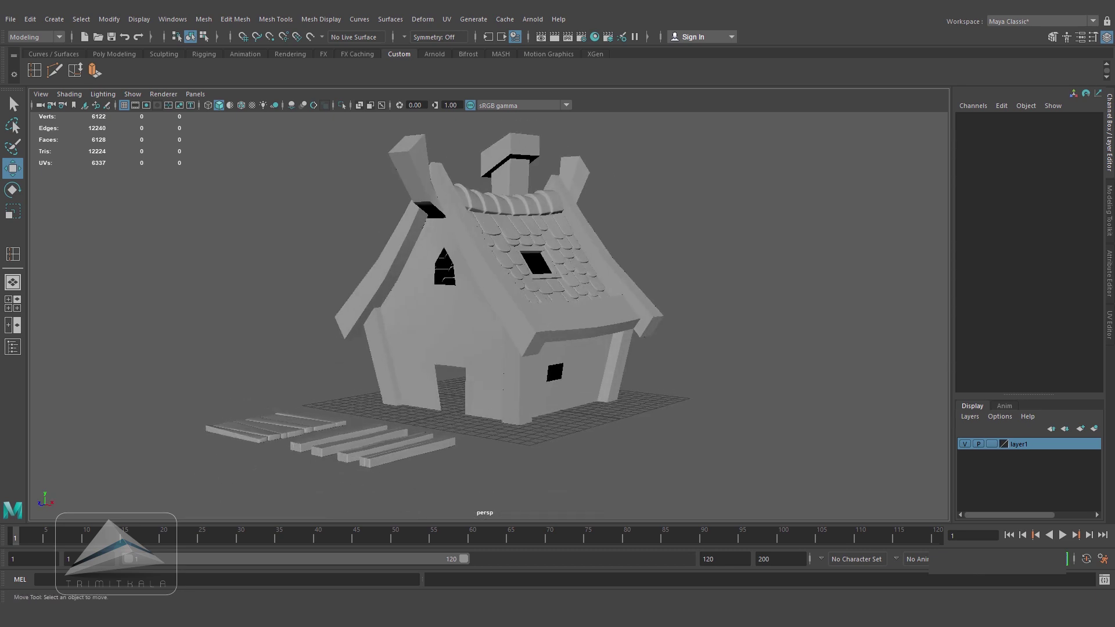
pyautogui.click(488, 232)
pyautogui.moveTo(488, 232)
pyautogui.keyDown('alt'); pyautogui.mouseDown()
pyautogui.moveTo(523, 250)
pyautogui.moveTo(499, 244)
pyautogui.mouseUp(); pyautogui.keyUp('alt')
pyautogui.keyDown('alt'); pyautogui.moveTo(499, 255); pyautogui.dragTo(490, 279, button='middle'); pyautogui.keyUp('alt')
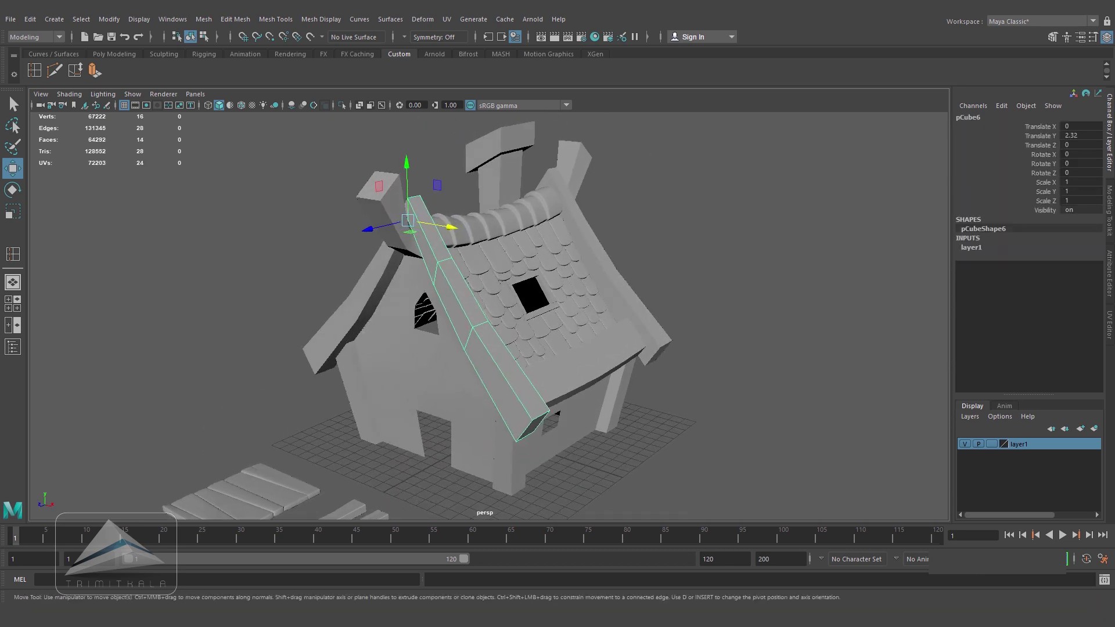
pyautogui.hotkey('ctrl', '1')
pyautogui.keyDown('alt'); pyautogui.moveTo(489, 278); pyautogui.dragTo(501, 280); pyautogui.keyUp('alt')
pyautogui.keyDown('alt'); pyautogui.moveTo(500, 280); pyautogui.dragTo(528, 285, button='right'); pyautogui.keyUp('alt')
pyautogui.moveTo(482, 293); pyautogui.dragTo(482, 264, button='right')
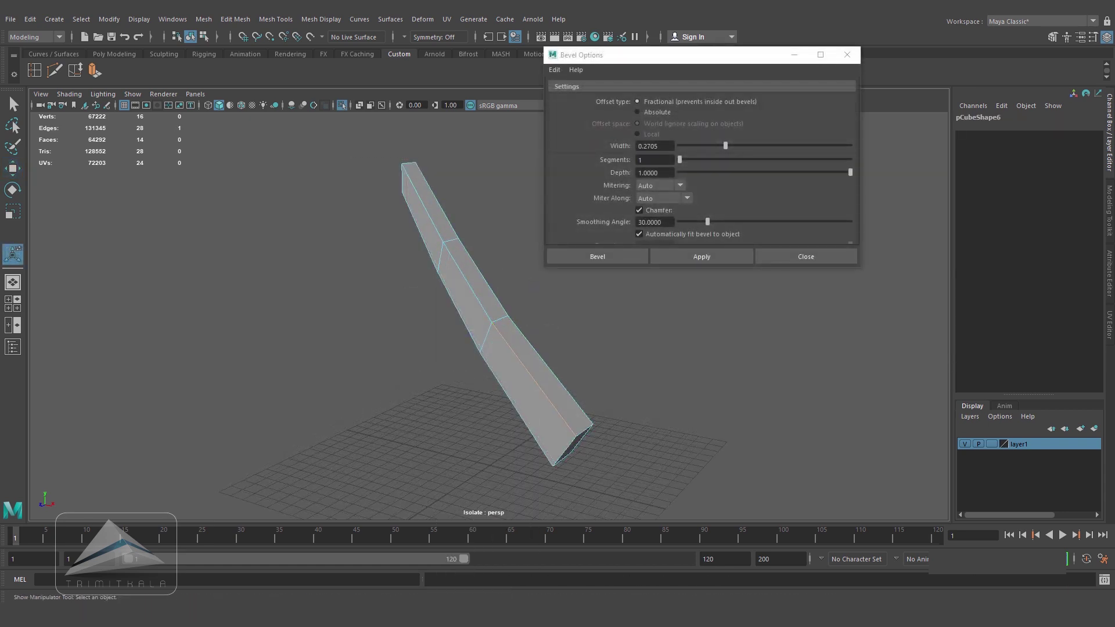
# - Bevel the beam's long edges and end edges with a fractional width of 0.2705 and 1 segment, then return to object mode
pyautogui.click(581, 375)
pyautogui.doubleClick(536, 381)
pyautogui.keyDown('shift'); pyautogui.click(580, 440); pyautogui.keyUp('shift')
pyautogui.keyDown('alt'); pyautogui.moveTo(579, 439); pyautogui.dragTo(400, 433); pyautogui.keyUp('alt')
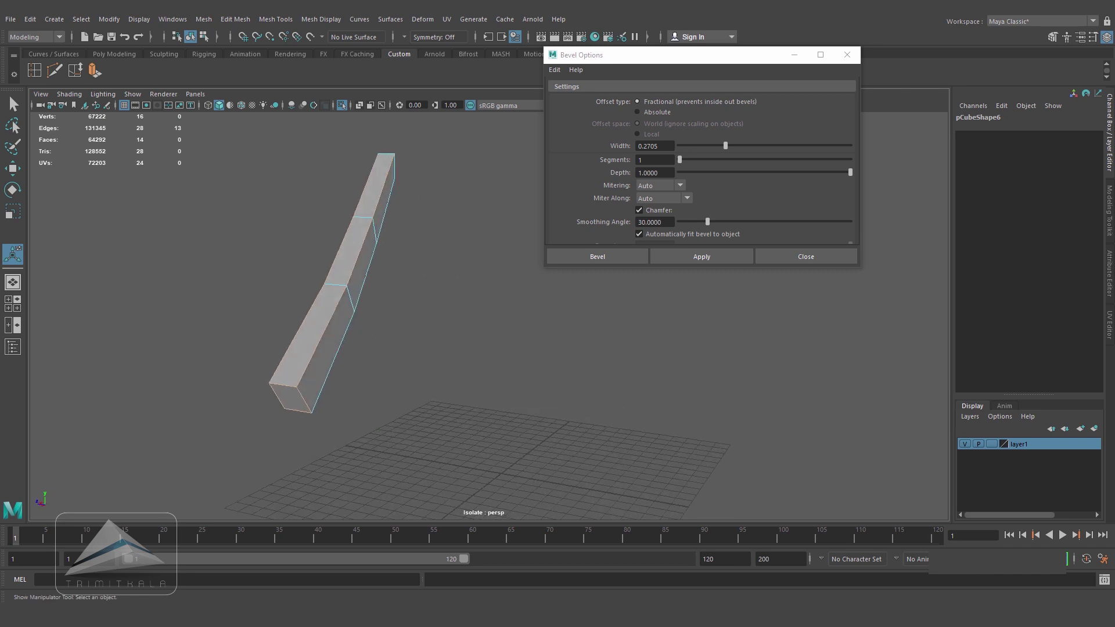
pyautogui.keyDown('alt'); pyautogui.moveTo(401, 244); pyautogui.dragTo(450, 250); pyautogui.keyUp('alt')
pyautogui.keyDown('shift'); pyautogui.click(540, 306); pyautogui.keyUp('shift')
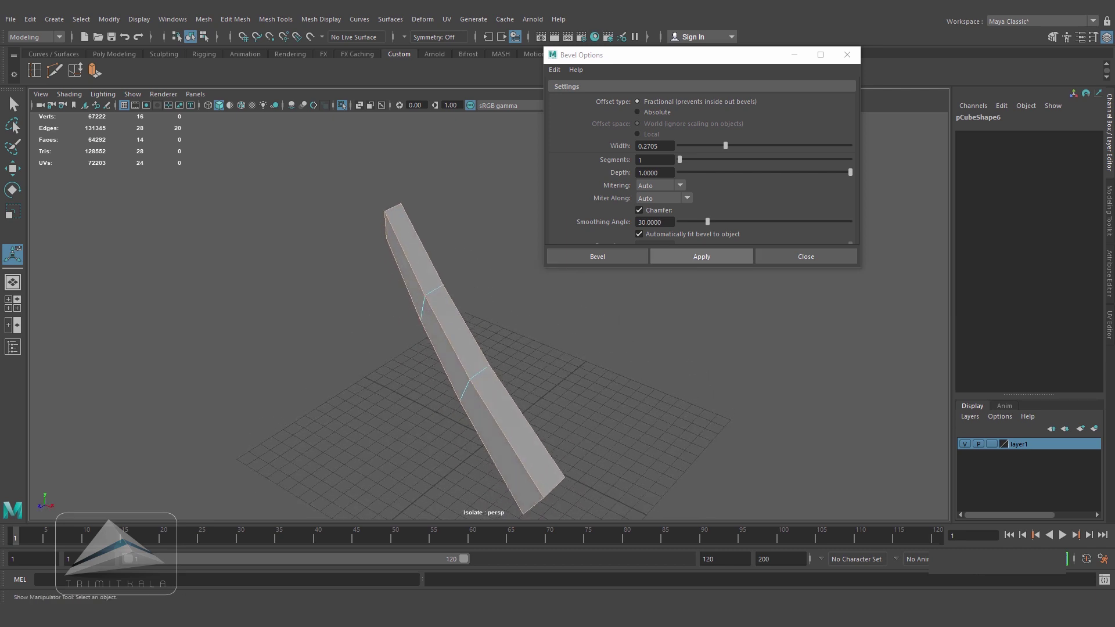
pyautogui.click(701, 256)
pyautogui.keyDown('alt'); pyautogui.moveTo(488, 395); pyautogui.dragTo(435, 401); pyautogui.keyUp('alt')
pyautogui.moveTo(439, 372); pyautogui.dragTo(485, 340, button='right')
pyautogui.click(616, 331)
pyautogui.click(806, 256)
# - Insert two lengthwise edge loops around the beam, one along its side face and one along its upper face
pyautogui.click(447, 383)
pyautogui.keyDown('alt'); pyautogui.moveTo(447, 383); pyautogui.dragTo(505, 398); pyautogui.keyUp('alt')
pyautogui.keyDown('alt'); pyautogui.moveTo(505, 397); pyautogui.dragTo(526, 357, button='middle'); pyautogui.keyUp('alt')
pyautogui.keyDown('alt'); pyautogui.moveTo(526, 357); pyautogui.dragTo(557, 360, button='right'); pyautogui.keyUp('alt')
pyautogui.keyDown('alt'); pyautogui.moveTo(557, 360); pyautogui.dragTo(577, 322); pyautogui.keyUp('alt')
pyautogui.click(35, 70)
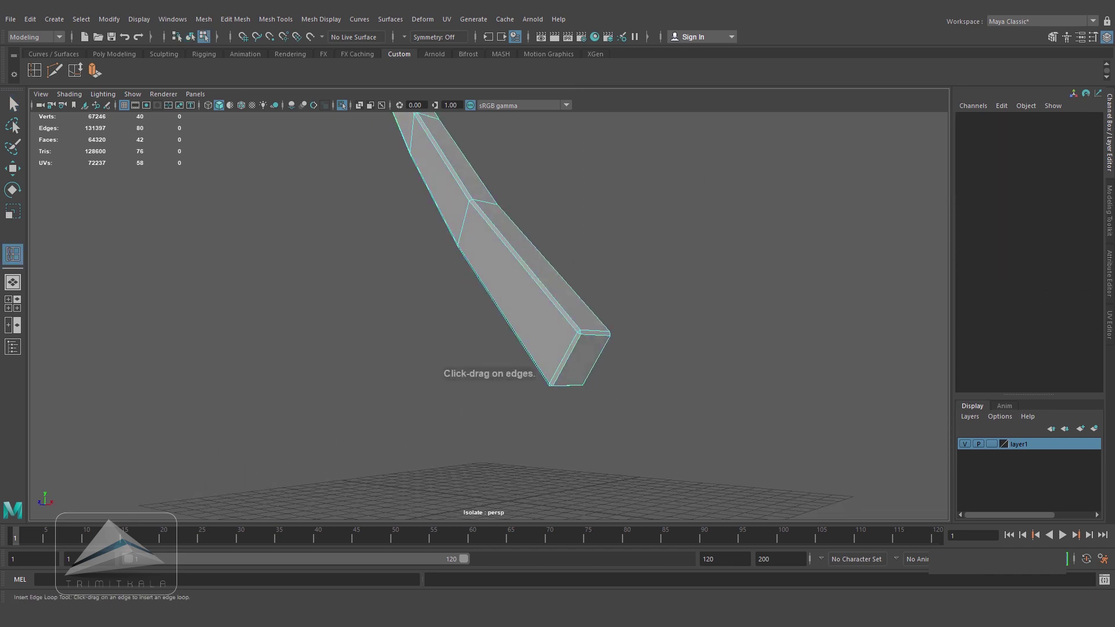
pyautogui.click(592, 370)
pyautogui.keyDown('alt'); pyautogui.moveTo(591, 369); pyautogui.dragTo(537, 340); pyautogui.keyUp('alt')
pyautogui.click(553, 365)
# - Cut a tapering edge along the beam's lower side face from the joint to the loop crossing on the end face
pyautogui.keyDown('alt'); pyautogui.moveTo(537, 339); pyautogui.dragTo(552, 341, button='right'); pyautogui.keyUp('alt')
pyautogui.keyDown('alt'); pyautogui.moveTo(552, 342); pyautogui.dragTo(562, 325); pyautogui.keyUp('alt')
pyautogui.keyDown('alt'); pyautogui.moveTo(562, 325); pyautogui.dragTo(581, 401, button='middle'); pyautogui.keyUp('alt')
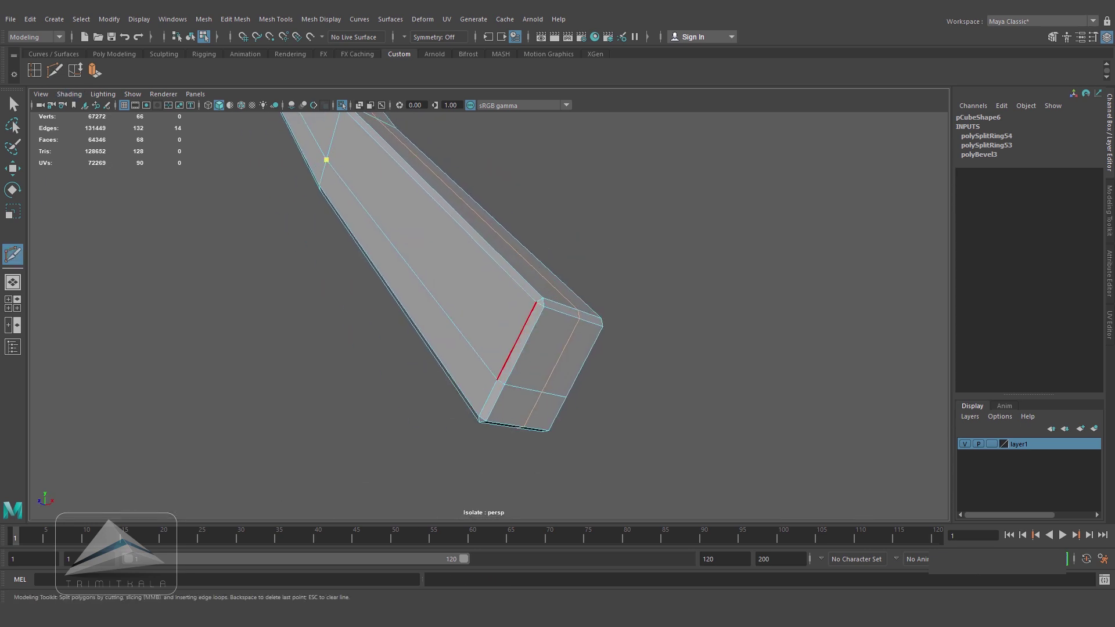
pyautogui.press('Return')
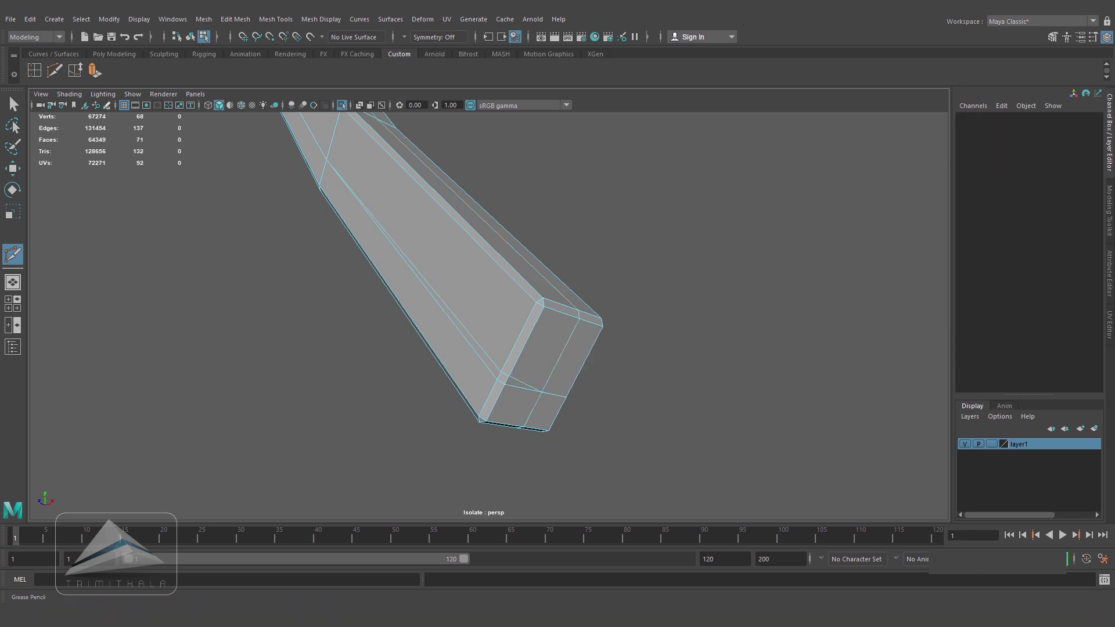
# - Insert an edge loop between the diverging side cuts and move its end edge to form a crack
pyautogui.click(34, 71)
pyautogui.keyDown('alt'); pyautogui.moveTo(511, 348); pyautogui.dragTo(549, 352, button='right'); pyautogui.keyUp('alt')
pyautogui.click(515, 409)
pyautogui.click(13, 168)
pyautogui.keyDown('alt'); pyautogui.moveTo(511, 372); pyautogui.dragTo(587, 392); pyautogui.keyUp('alt')
pyautogui.keyDown('alt'); pyautogui.moveTo(586, 392); pyautogui.dragTo(540, 392, button='right'); pyautogui.keyUp('alt')
pyautogui.moveTo(607, 460); pyautogui.dragTo(604, 460)
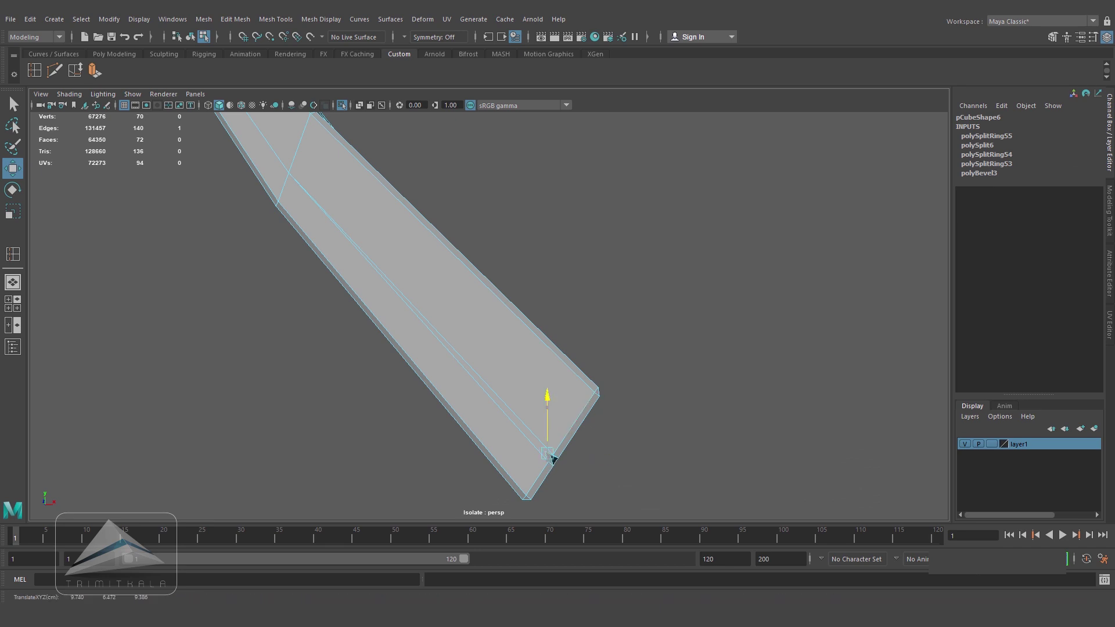
# - Return to object mode and preview the beam smoothed to examine the side crack
pyautogui.keyDown('alt'); pyautogui.moveTo(547, 408); pyautogui.dragTo(372, 378); pyautogui.keyUp('alt')
pyautogui.keyDown('alt'); pyautogui.moveTo(314, 342); pyautogui.dragTo(516, 396, button='middle'); pyautogui.keyUp('alt')
pyautogui.keyDown('alt'); pyautogui.moveTo(517, 396); pyautogui.dragTo(558, 396, button='right'); pyautogui.keyUp('alt')
pyautogui.moveTo(178, 382); pyautogui.dragTo(411, 294)
pyautogui.moveTo(411, 293); pyautogui.dragTo(470, 279, button='right')
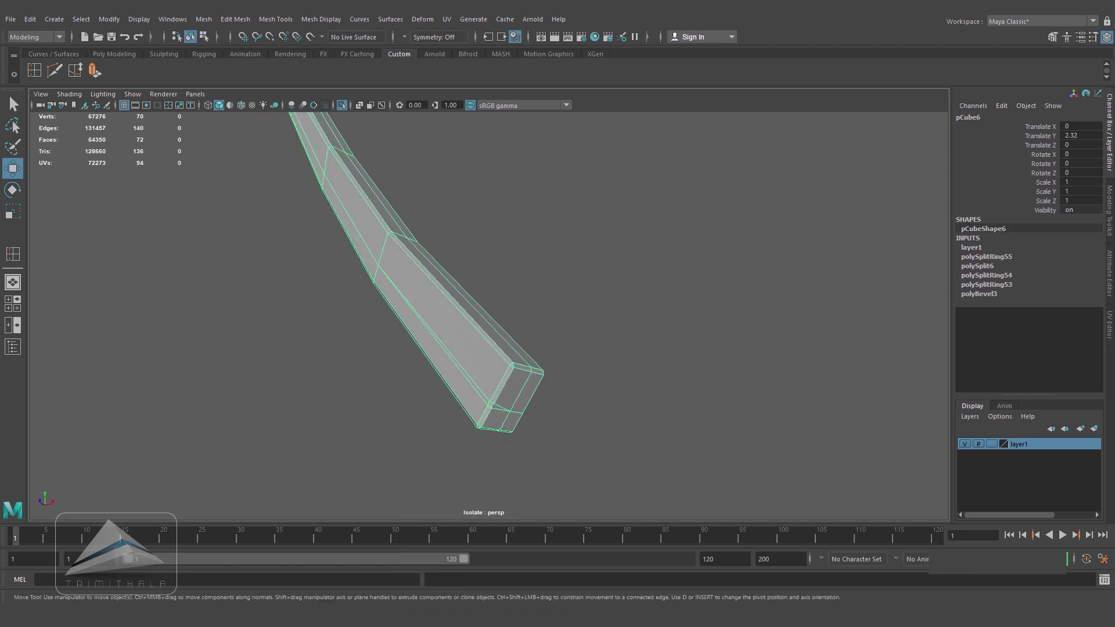
pyautogui.keyDown('alt'); pyautogui.moveTo(471, 279); pyautogui.dragTo(482, 281); pyautogui.keyUp('alt')
pyautogui.press('3')
pyautogui.click(616, 279)
pyautogui.moveTo(616, 279)
pyautogui.keyDown('alt'); pyautogui.mouseDown(button='right')
pyautogui.moveTo(546, 284)
pyautogui.moveTo(621, 279)
pyautogui.mouseUp(button='right'); pyautogui.keyUp('alt')
# - Make a tapering cut on the beam's upper face, insert an edge loop inside it and reshape its end into a second crack
pyautogui.click(415, 296)
pyautogui.keyDown('alt'); pyautogui.moveTo(415, 297); pyautogui.dragTo(340, 316); pyautogui.keyUp('alt')
pyautogui.press('1')
pyautogui.click(54, 70)
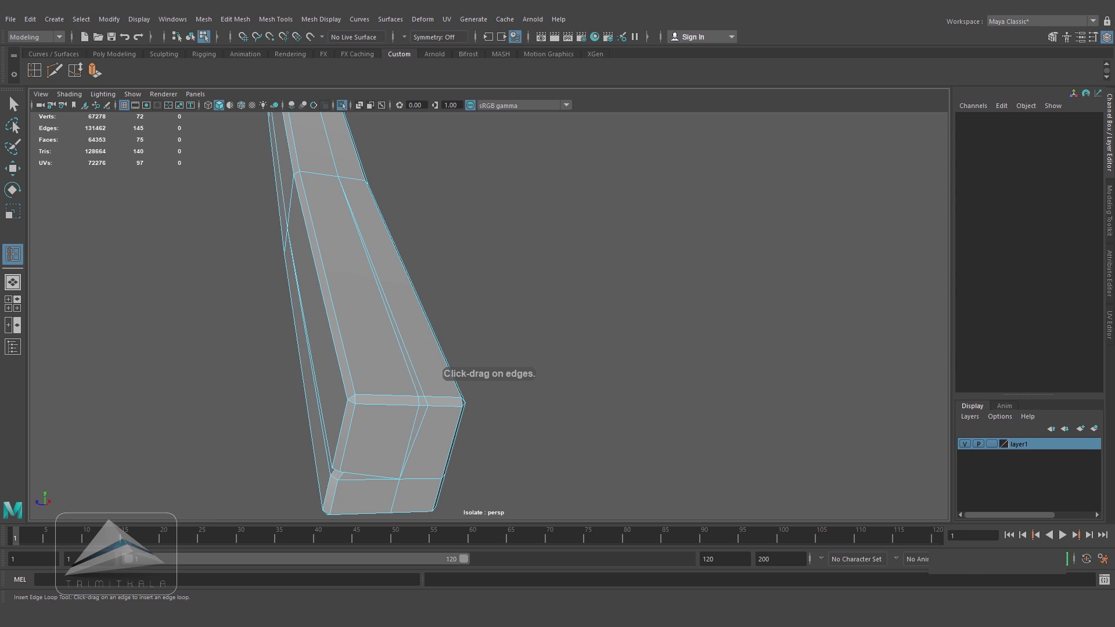
pyautogui.click(422, 397)
pyautogui.press('w')
pyautogui.click(423, 346)
pyautogui.keyDown('alt'); pyautogui.moveTo(423, 347); pyautogui.dragTo(414, 448); pyautogui.keyUp('alt')
# - Preview the smoothed beam in object mode to examine both cracks along its full length
pyautogui.moveTo(341, 280); pyautogui.dragTo(395, 264, button='right')
pyautogui.press('3')
pyautogui.click(511, 273)
pyautogui.scroll(-5, 511, 290)
pyautogui.keyDown('alt'); pyautogui.moveTo(464, 290); pyautogui.dragTo(523, 290); pyautogui.keyUp('alt')
pyautogui.keyDown('alt'); pyautogui.moveTo(522, 290); pyautogui.dragTo(532, 364, button='middle'); pyautogui.keyUp('alt')
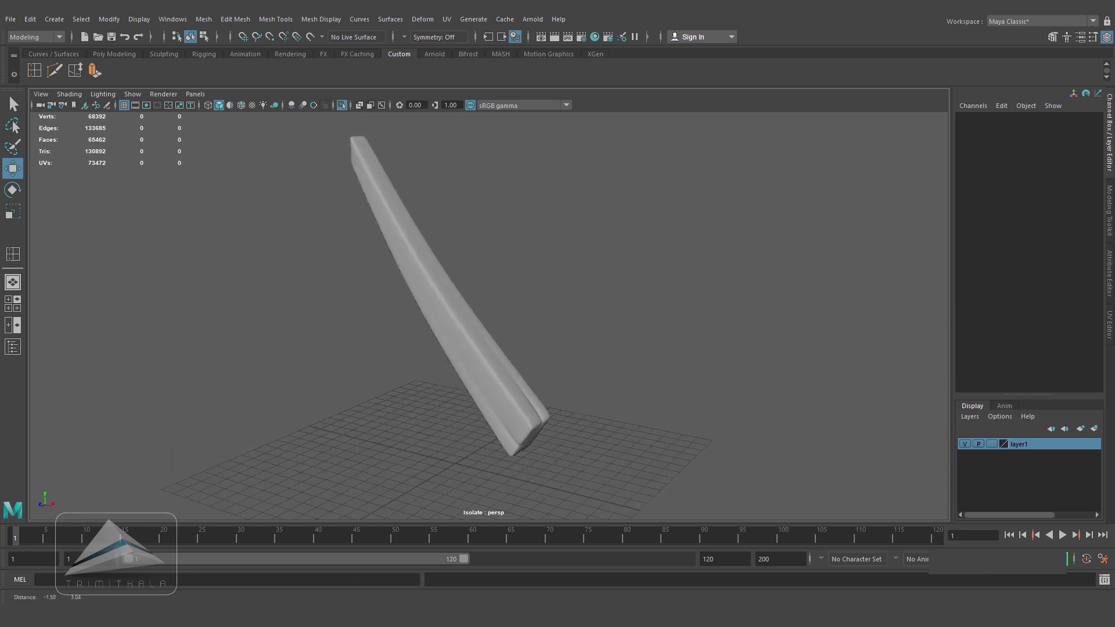
pyautogui.scroll(-2, 489, 316)
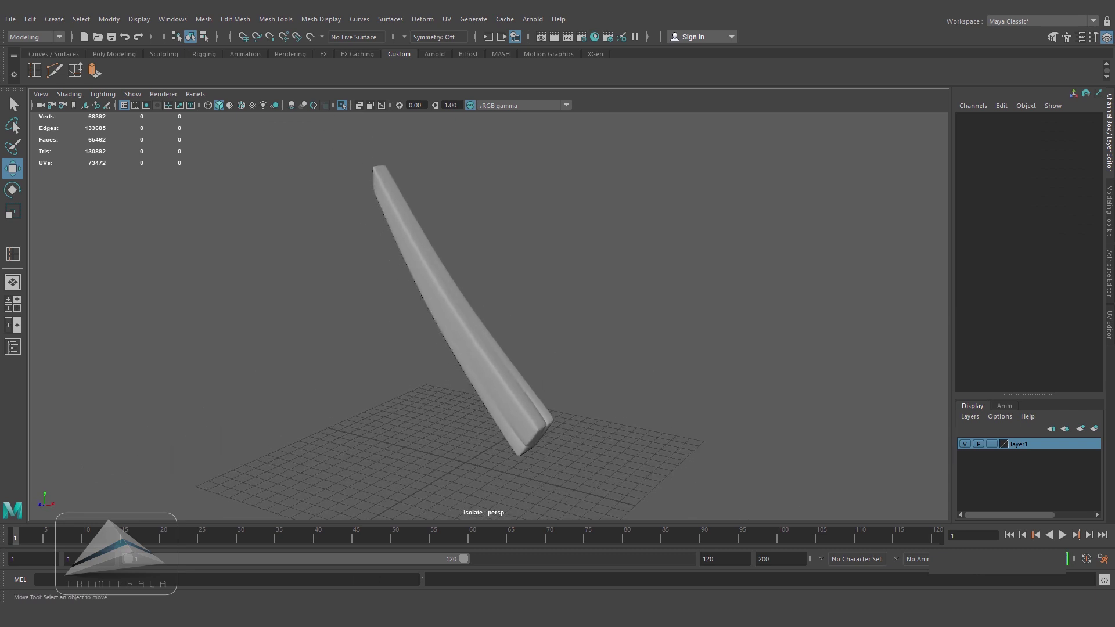
# - Compare the beam unsmoothed and smoothed, leave it smoothed and exit isolation to show the whole house
pyautogui.click(464, 325)
pyautogui.scroll(4, 464, 326)
pyautogui.press('1')
pyautogui.scroll(-2, 465, 325)
pyautogui.keyDown('alt'); pyautogui.moveTo(523, 348); pyautogui.dragTo(513, 314); pyautogui.keyUp('alt')
pyautogui.click(558, 290)
pyautogui.click(459, 326)
pyautogui.press('3')
pyautogui.click(558, 290)
pyautogui.click(459, 325)
pyautogui.click(342, 105)
# - Insert an edge loop close to the roof beam's upper end and display the beam smoothed in object mode
pyautogui.keyDown('alt'); pyautogui.moveTo(441, 279); pyautogui.dragTo(471, 333); pyautogui.keyUp('alt')
pyautogui.scroll(4, 489, 317)
pyautogui.press('1')
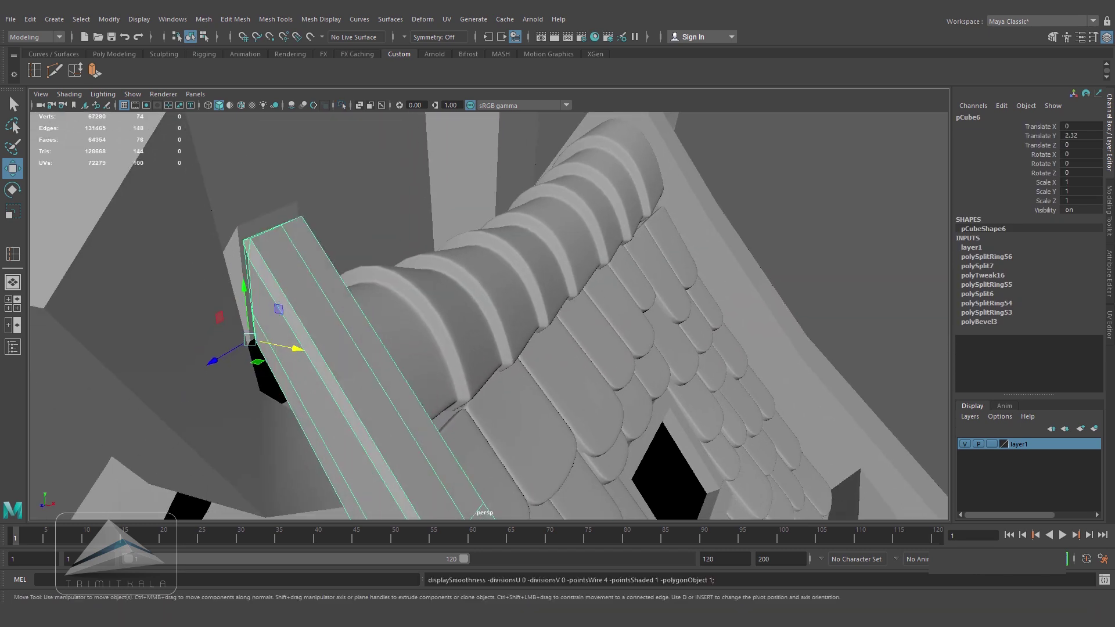
pyautogui.click(34, 70)
pyautogui.moveTo(262, 259); pyautogui.dragTo(254, 244)
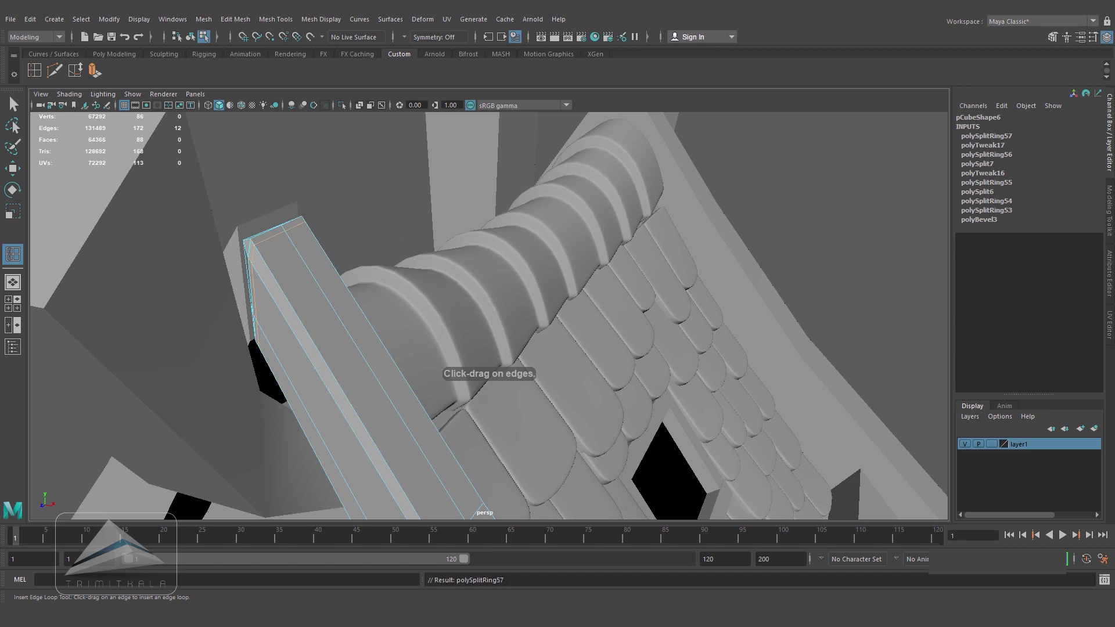
pyautogui.press('w')
pyautogui.moveTo(304, 238); pyautogui.dragTo(358, 224, button='right')
pyautogui.press('3')
pyautogui.click(371, 200)
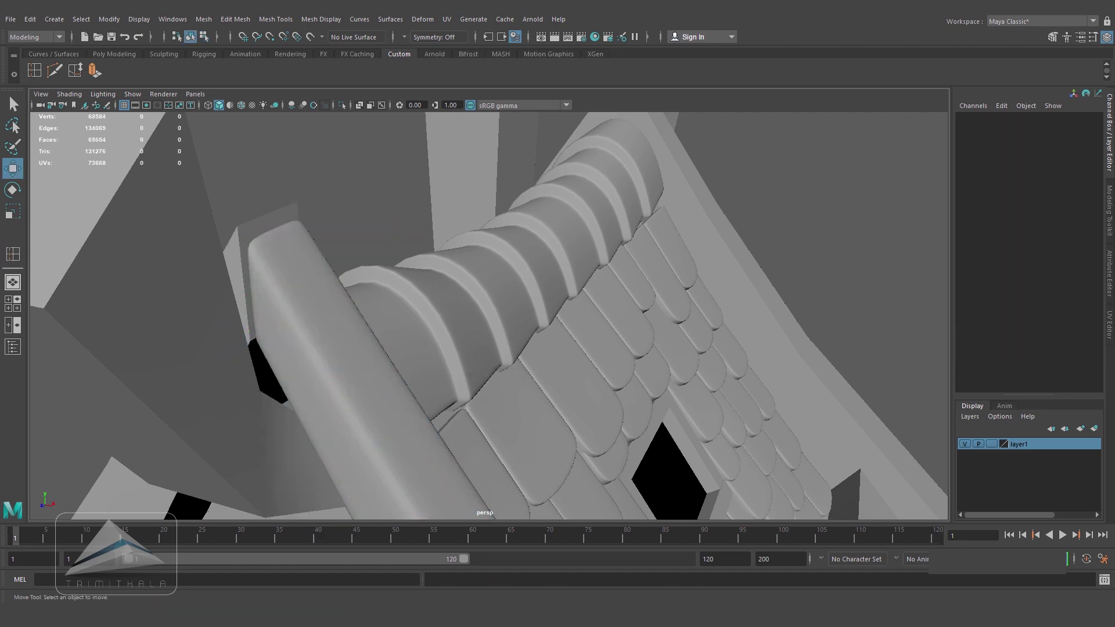
# - Show the whole house and isolate the gable beam on the opposite roof slope
pyautogui.scroll(-4, 441, 302)
pyautogui.keyDown('alt'); pyautogui.moveTo(465, 371); pyautogui.dragTo(360, 210, button='middle'); pyautogui.keyUp('alt')
pyautogui.scroll(-5, 441, 302)
pyautogui.keyDown('alt'); pyautogui.moveTo(441, 325); pyautogui.dragTo(418, 325); pyautogui.keyUp('alt')
pyautogui.click(464, 275)
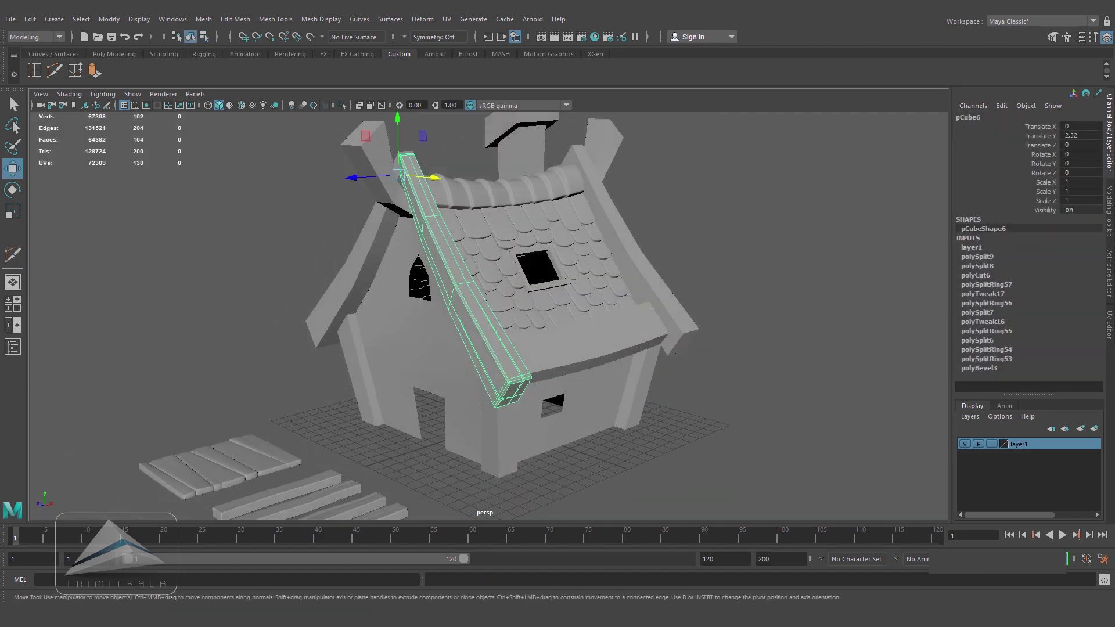
pyautogui.click(726, 261)
pyautogui.keyDown('alt'); pyautogui.moveTo(638, 325); pyautogui.dragTo(436, 291); pyautogui.keyUp('alt')
pyautogui.keyDown('alt'); pyautogui.moveTo(325, 325); pyautogui.dragTo(429, 273, button='middle'); pyautogui.keyUp('alt')
pyautogui.click(421, 268)
pyautogui.keyDown('alt'); pyautogui.moveTo(465, 291); pyautogui.dragTo(523, 268); pyautogui.keyUp('alt')
pyautogui.click(342, 105)
# - Select the isolated beam's edges and bevel them
pyautogui.moveTo(465, 278); pyautogui.dragTo(465, 232, button='right')
pyautogui.doubleClick(486, 226)
pyautogui.press('q')
pyautogui.moveTo(488, 279)
pyautogui.keyDown('alt'); pyautogui.mouseDown()
pyautogui.moveTo(558, 244)
pyautogui.moveTo(523, 256)
pyautogui.moveTo(581, 302)
pyautogui.moveTo(464, 291)
pyautogui.moveTo(500, 291)
pyautogui.mouseUp(); pyautogui.keyUp('alt')
pyautogui.click(235, 19)
pyautogui.click(246, 60)
# - Insert edge loops along and across the beam to support its smoothed corners
pyautogui.click(34, 70)
pyautogui.click(391, 361)
pyautogui.moveTo(418, 272); pyautogui.dragTo(425, 270)
pyautogui.keyDown('alt'); pyautogui.moveTo(441, 325); pyautogui.dragTo(558, 290); pyautogui.keyUp('alt')
pyautogui.click(494, 291)
pyautogui.keyDown('alt'); pyautogui.moveTo(488, 302); pyautogui.dragTo(453, 302); pyautogui.keyUp('alt')
pyautogui.click(534, 374)
pyautogui.click(422, 372)
pyautogui.keyDown('alt'); pyautogui.moveTo(441, 348); pyautogui.dragTo(430, 349, button='right'); pyautogui.keyUp('alt')
pyautogui.keyDown('alt'); pyautogui.moveTo(464, 302); pyautogui.dragTo(500, 302); pyautogui.keyUp('alt')
pyautogui.press('w')
# - Preview the beam smoothed in object mode, examine it and return to the unsmoothed display
pyautogui.keyDown('alt'); pyautogui.moveTo(500, 290); pyautogui.dragTo(441, 290, button='right'); pyautogui.keyUp('alt')
pyautogui.keyDown('alt'); pyautogui.moveTo(464, 290); pyautogui.dragTo(499, 279); pyautogui.keyUp('alt')
pyautogui.moveTo(453, 294); pyautogui.dragTo(510, 279, button='right')
pyautogui.click(459, 325)
pyautogui.press('3')
pyautogui.click(639, 325)
pyautogui.keyDown('alt'); pyautogui.moveTo(523, 314); pyautogui.dragTo(453, 291); pyautogui.keyUp('alt')
pyautogui.click(465, 325)
pyautogui.press('1')
# - Adjust an edge of the beam and display it smoothed again in object mode
pyautogui.moveTo(499, 267); pyautogui.dragTo(499, 226, button='right')
pyautogui.click(493, 250)
pyautogui.keyDown('alt'); pyautogui.moveTo(499, 267); pyautogui.dragTo(476, 267); pyautogui.keyUp('alt')
pyautogui.moveTo(557, 290); pyautogui.dragTo(604, 255, button='right')
pyautogui.press('3')
pyautogui.click(667, 325)
pyautogui.keyDown('alt'); pyautogui.moveTo(523, 302); pyautogui.dragTo(476, 302); pyautogui.keyUp('alt')
pyautogui.keyDown('alt'); pyautogui.moveTo(522, 302); pyautogui.dragTo(569, 272, button='right'); pyautogui.keyUp('alt')
# - In the front view, cut the unsmoothed beam vertically beside its upper end and diagonally across it further down
pyautogui.click(488, 313)
pyautogui.press('space')
pyautogui.moveTo(570, 272); pyautogui.dragTo(569, 316)
pyautogui.press('1')
pyautogui.click(55, 70)
pyautogui.moveTo(353, 187); pyautogui.dragTo(353, 355)
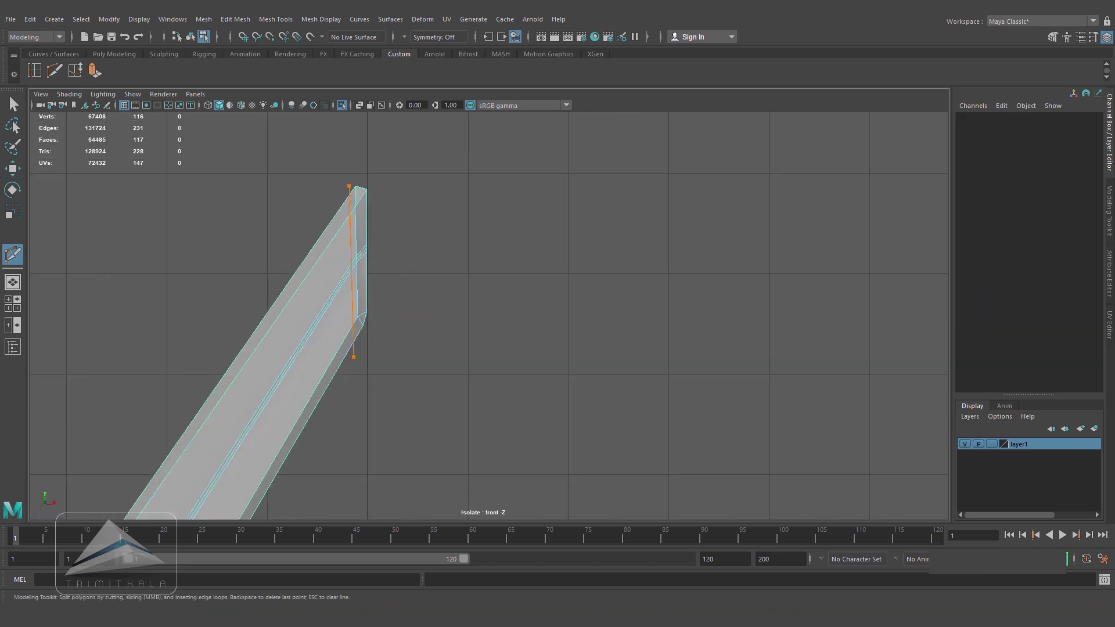
pyautogui.keyDown('alt'); pyautogui.moveTo(372, 372); pyautogui.dragTo(488, 233, button='middle'); pyautogui.keyUp('alt')
pyautogui.keyDown('alt'); pyautogui.moveTo(487, 278); pyautogui.dragTo(418, 290, button='right'); pyautogui.keyUp('alt')
pyautogui.moveTo(331, 197); pyautogui.dragTo(413, 317)
# - Compare the cut beam smoothed and unsmoothed in the perspective view
pyautogui.press('space')
pyautogui.moveTo(488, 290); pyautogui.dragTo(488, 247)
pyautogui.press('w')
pyautogui.moveTo(482, 273); pyautogui.dragTo(528, 238, button='right')
pyautogui.press('3')
pyautogui.click(656, 325)
pyautogui.keyDown('alt'); pyautogui.moveTo(569, 302); pyautogui.dragTo(488, 284); pyautogui.keyUp('alt')
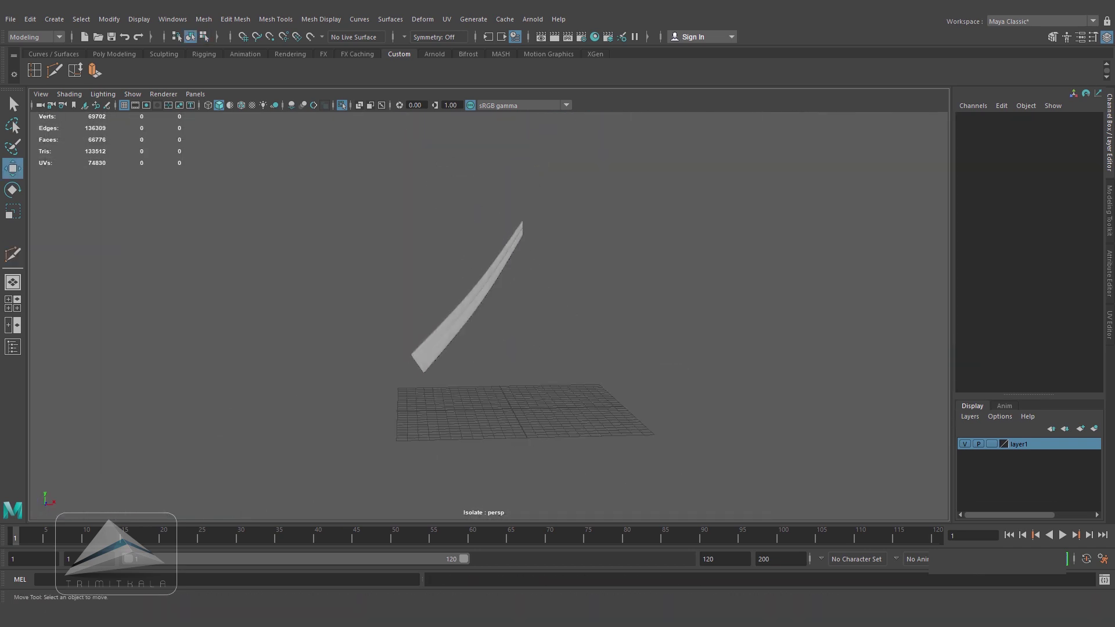
pyautogui.click(447, 285)
pyautogui.press('1')
pyautogui.keyDown('alt'); pyautogui.moveTo(441, 302); pyautogui.dragTo(523, 313, button='right'); pyautogui.keyUp('alt')
pyautogui.click(656, 325)
# - Adjust the crack's edge at the beam's end, display the beam smoothed and exit isolation
pyautogui.click(407, 325)
pyautogui.moveTo(407, 348); pyautogui.dragTo(406, 307, button='right')
pyautogui.click(401, 378)
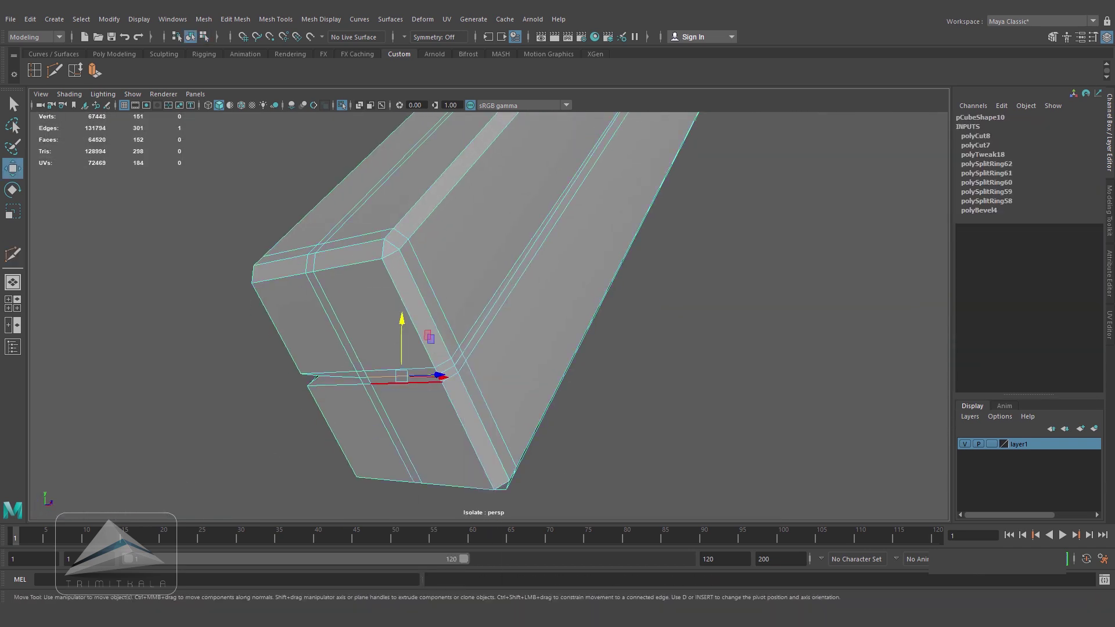
pyautogui.keyDown('alt'); pyautogui.moveTo(499, 314); pyautogui.dragTo(464, 314, button='right'); pyautogui.keyUp('alt')
pyautogui.press('3')
pyautogui.click(656, 325)
pyautogui.click(470, 299)
pyautogui.hotkey('ctrl', '1')
pyautogui.click(726, 290)
# - Move the cracked gable beam's pivot to the middle of the roof using the side view
pyautogui.keyDown('alt'); pyautogui.moveTo(581, 302); pyautogui.dragTo(337, 336); pyautogui.keyUp('alt')
pyautogui.click(388, 313)
pyautogui.press('space')
pyautogui.press('space')
pyautogui.press('space')
pyautogui.press('space')
pyautogui.press('d')
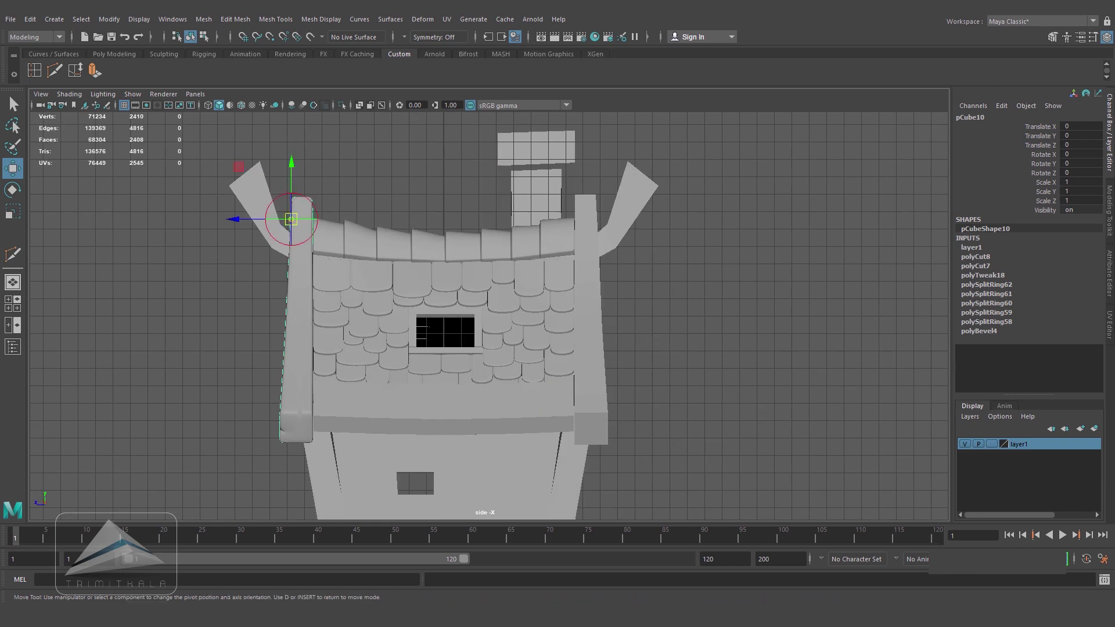
pyautogui.press('space')
pyautogui.press('space')
# - Delete the plain gable beam, then duplicate the cracked one and mirror the copy with Scale Z -1
pyautogui.click(371, 348)
pyautogui.press('Delete')
pyautogui.click(581, 343)
pyautogui.hotkey('ctrl', 'd')
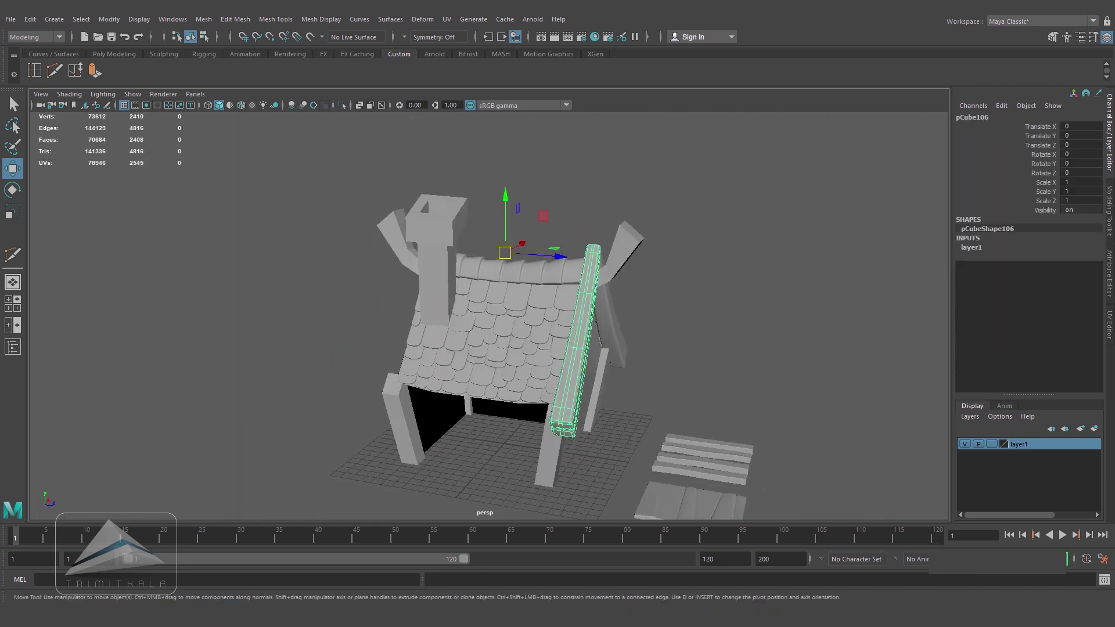
pyautogui.click(1080, 201)
pyautogui.write('-1')
pyautogui.press('Return')
# - Nudge the mirrored gable beam slightly on the roof
pyautogui.click(697, 302)
pyautogui.keyDown('alt'); pyautogui.moveTo(407, 314); pyautogui.dragTo(500, 325); pyautogui.keyUp('alt')
pyautogui.scroll(5, 500, 302)
pyautogui.click(691, 320)
pyautogui.moveTo(430, 200); pyautogui.dragTo(426, 201)
pyautogui.keyDown('alt'); pyautogui.moveTo(499, 302); pyautogui.dragTo(505, 311); pyautogui.keyUp('alt')
pyautogui.click(778, 279)
# - Freeze the other gable beam's transformations, duplicate it and mirror the copy with Scale X -1
pyautogui.keyDown('alt'); pyautogui.moveTo(639, 314); pyautogui.dragTo(628, 337); pyautogui.keyUp('alt')
pyautogui.click(572, 378)
pyautogui.click(109, 19)
pyautogui.click(137, 66)
pyautogui.moveTo(557, 325)
pyautogui.keyDown('alt'); pyautogui.mouseDown()
pyautogui.moveTo(500, 325)
pyautogui.moveTo(569, 319)
pyautogui.mouseUp(); pyautogui.keyUp('alt')
pyautogui.hotkey('ctrl', 'd')
pyautogui.click(1078, 183)
pyautogui.press('w')
pyautogui.moveTo(523, 244); pyautogui.dragTo(714, 246)
pyautogui.hotkey('ctrl', 'z')
pyautogui.hotkey('ctrl', 'z')
pyautogui.press('space')
pyautogui.press('space')
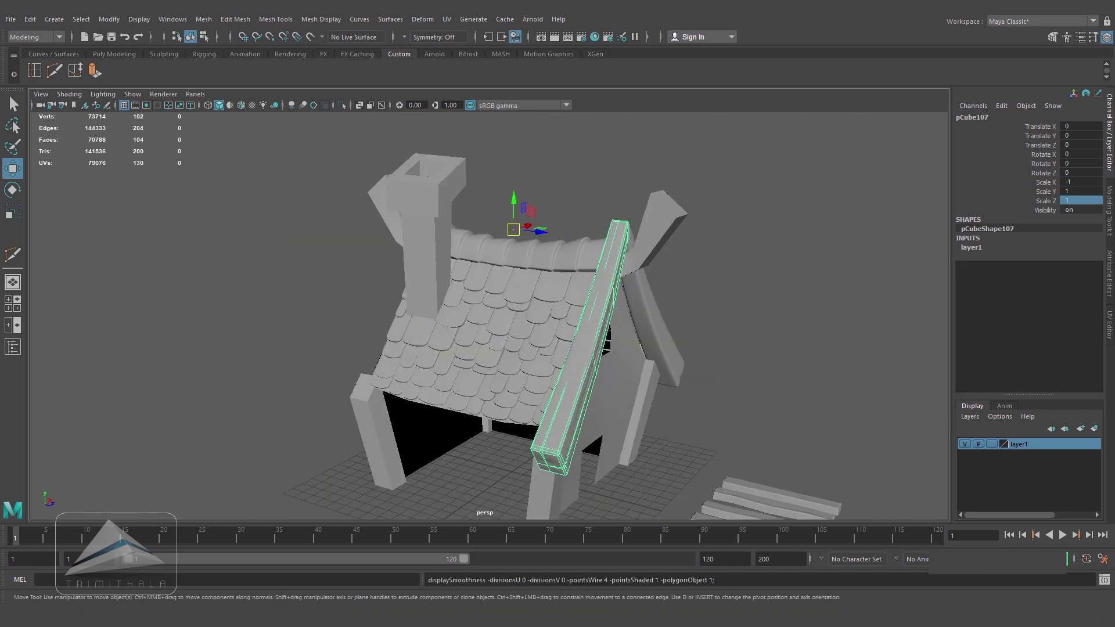
# - Select a roof piece on the house and nudge it slightly upward
pyautogui.click(755, 279)
pyautogui.keyDown('alt'); pyautogui.moveTo(499, 325); pyautogui.dragTo(651, 430); pyautogui.keyUp('alt')
pyautogui.click(557, 364)
pyautogui.moveTo(387, 158); pyautogui.dragTo(387, 153)
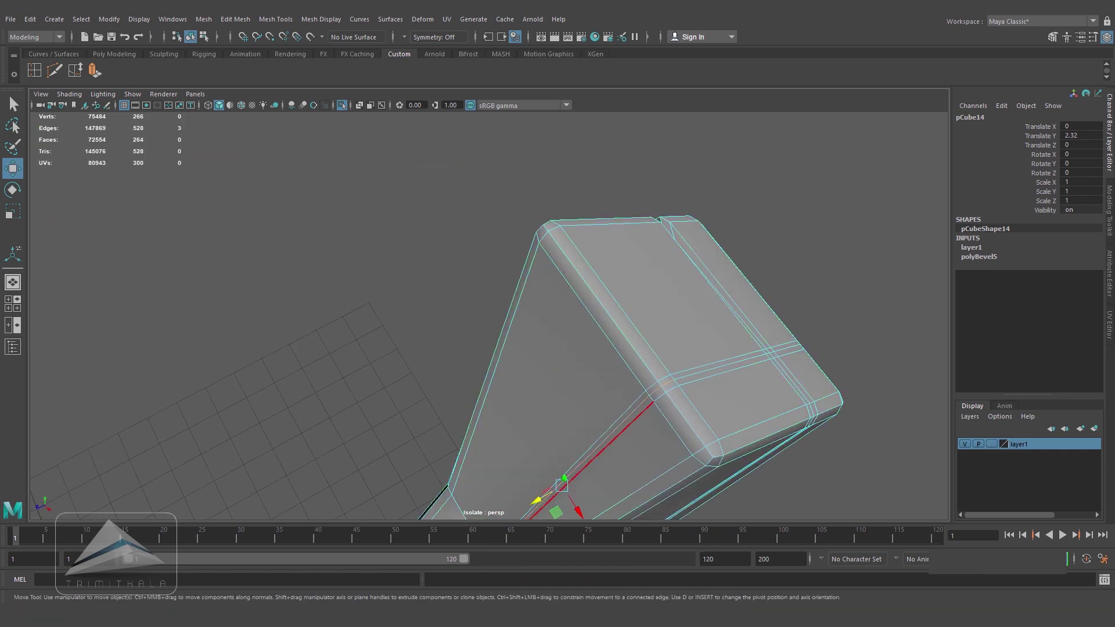
# - Save the scene and isolate the eave board below the roof tiles
pyautogui.hotkey('ctrl', 's')
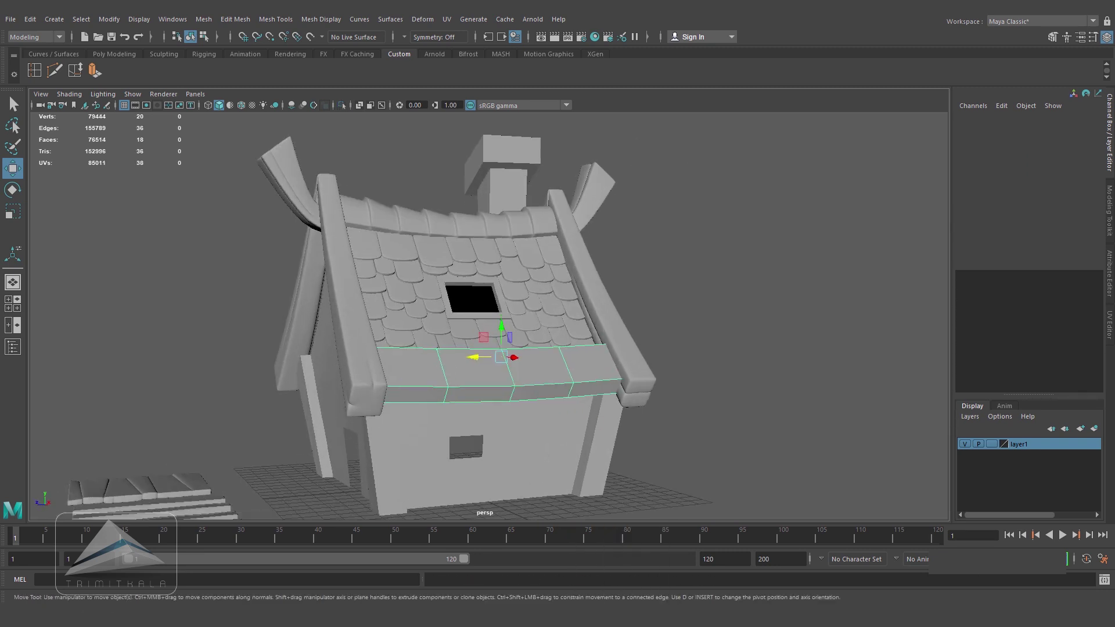
pyautogui.hotkey('ctrl', '1')
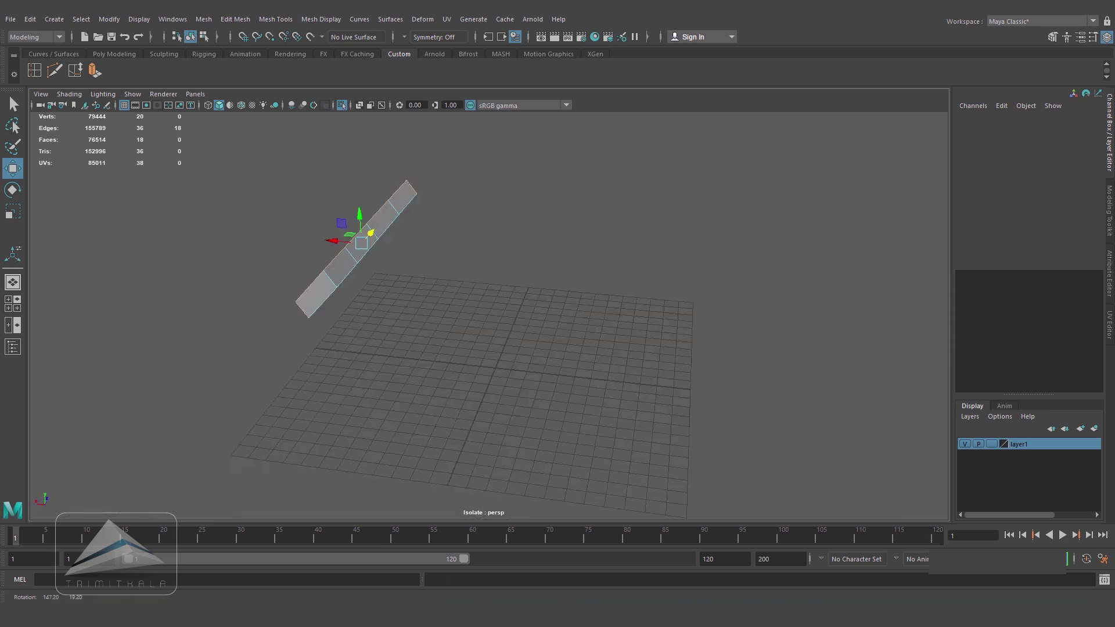
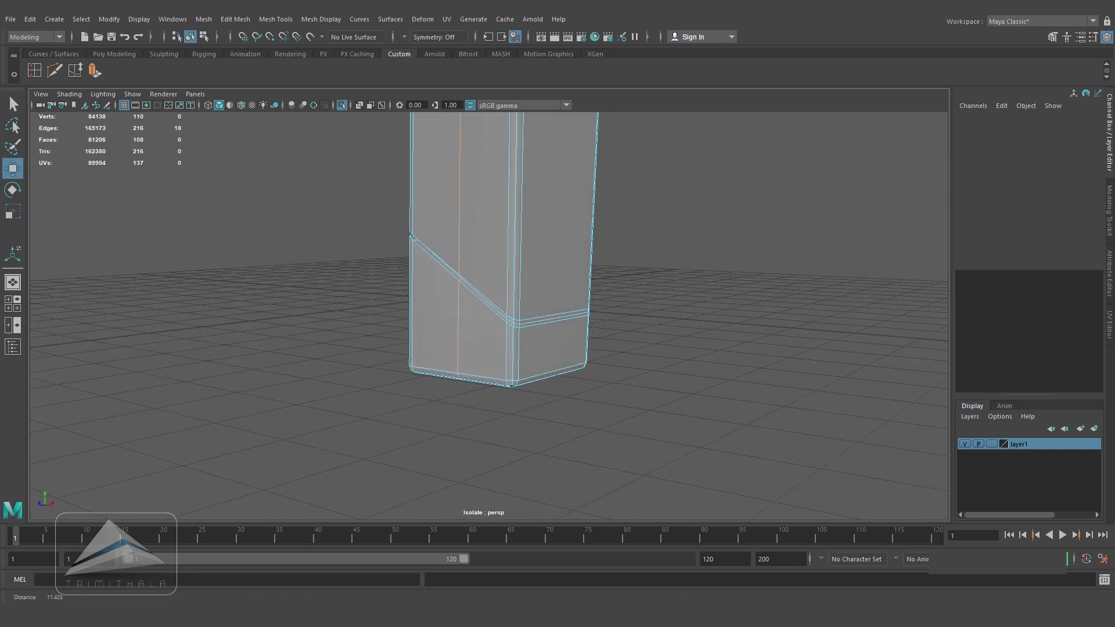
# - Select edges of the corner post's lower crack and make a diagonal cut across the post near its upper end
pyautogui.scroll(5, 488, 316)
pyautogui.click(489, 314)
pyautogui.keyDown('shift'); pyautogui.click(500, 323); pyautogui.keyUp('shift')
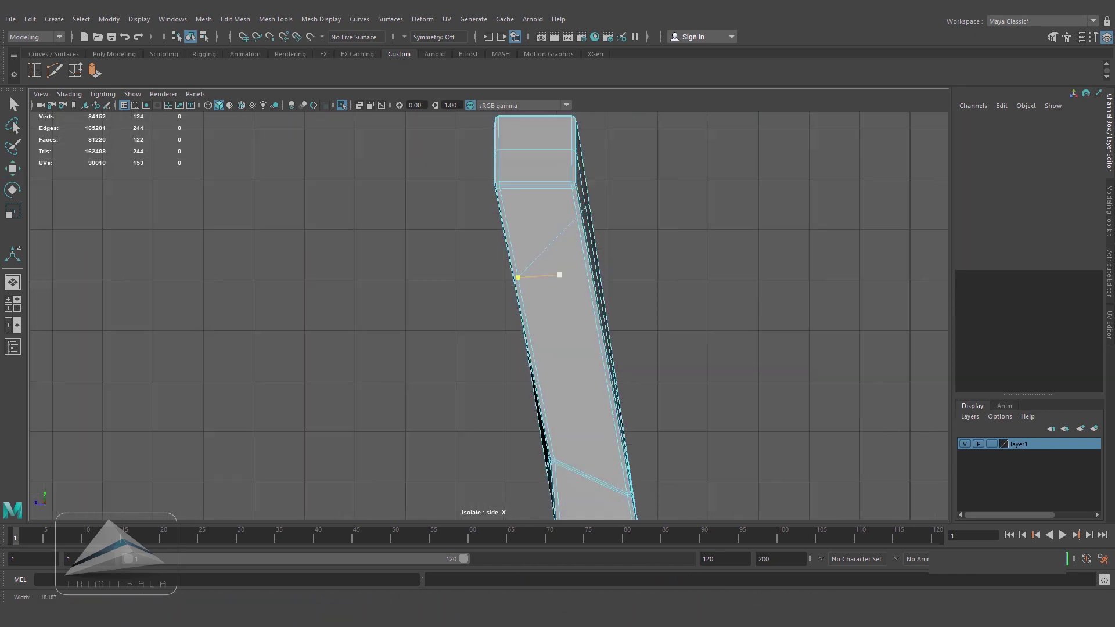
pyautogui.scroll(4, 560, 275)
pyautogui.moveTo(508, 337); pyautogui.dragTo(647, 196)
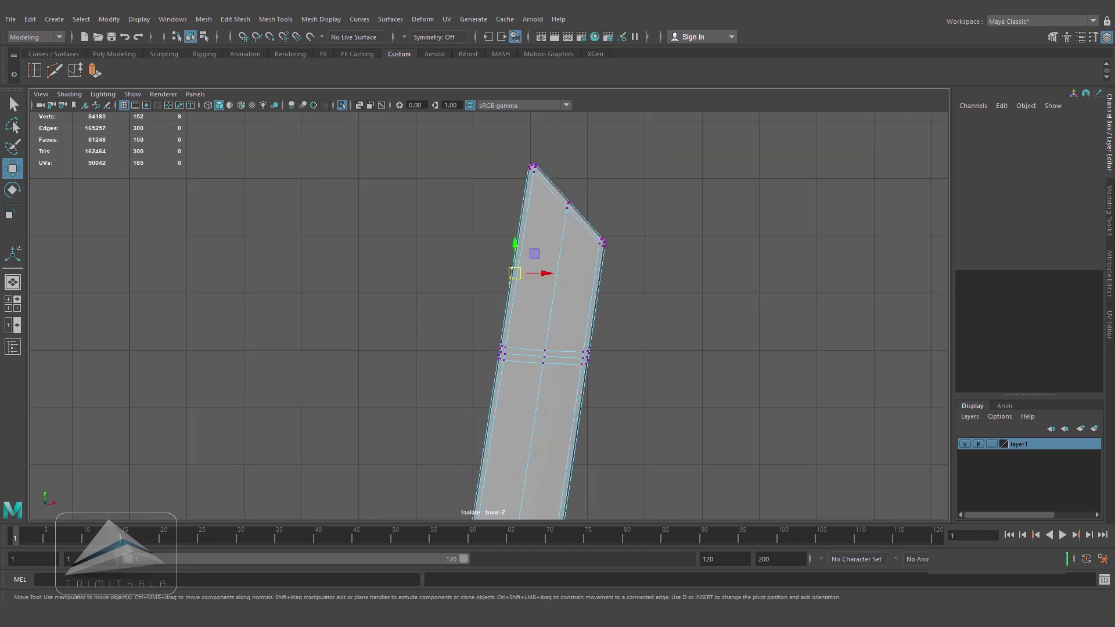
# - Examine the corner post's cracks, return to object mode and bring back the whole house
pyautogui.press('4')
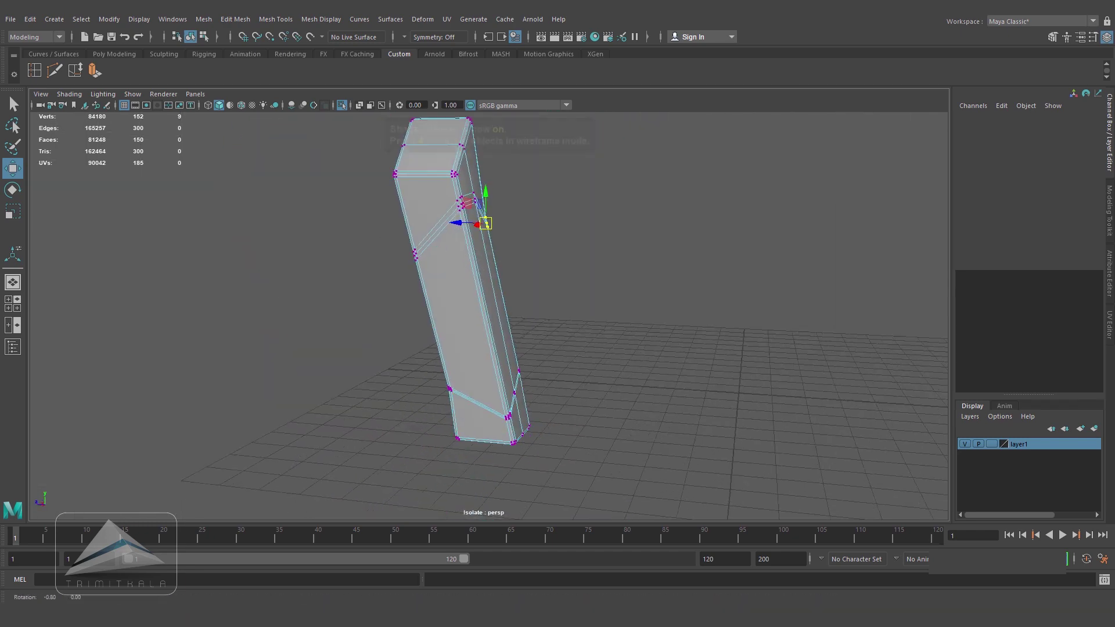
pyautogui.scroll(6, 482, 262)
pyautogui.keyDown('alt'); pyautogui.moveTo(522, 325); pyautogui.dragTo(453, 320); pyautogui.keyUp('alt')
pyautogui.press('F8')
pyautogui.scroll(-5, 488, 316)
pyautogui.scroll(-3, 488, 316)
pyautogui.press('1')
pyautogui.press('F8')
pyautogui.press('F8')
pyautogui.scroll(-4, 487, 316)
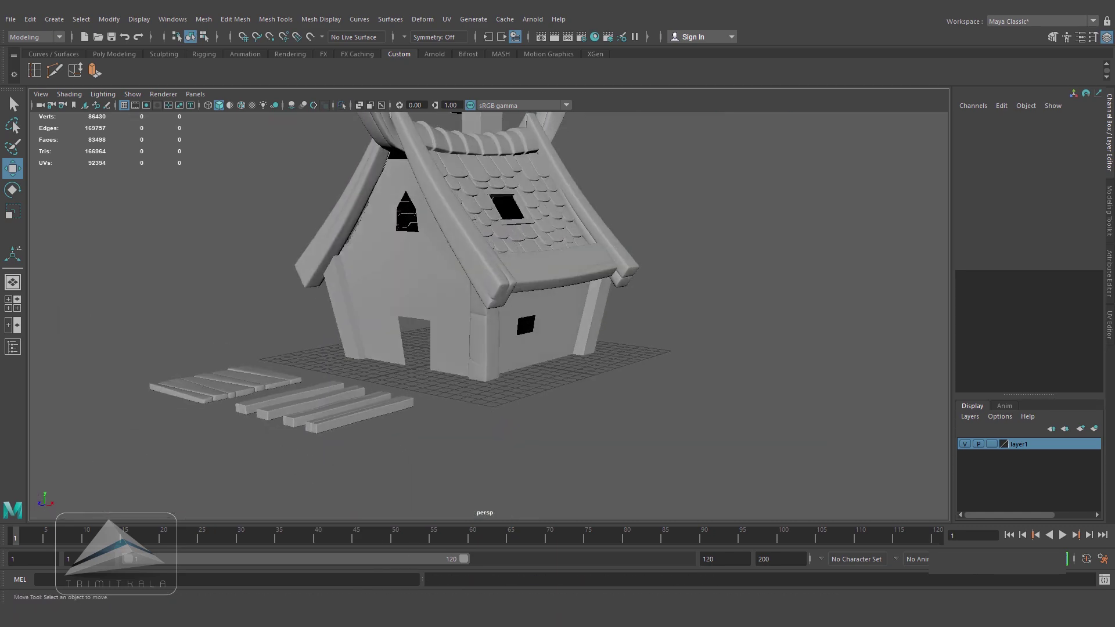
# - Isolate the plain corner post at the side wall's far end and bevel all its edges with a fraction of 0.099
pyautogui.scroll(5, 488, 317)
pyautogui.scroll(-3, 488, 316)
pyautogui.scroll(-4, 488, 317)
pyautogui.click(615, 377)
pyautogui.hotkey('ctrl', '1')
pyautogui.keyDown('alt'); pyautogui.moveTo(488, 316); pyautogui.dragTo(406, 316); pyautogui.keyUp('alt')
pyautogui.moveTo(366, 251); pyautogui.dragTo(366, 221, button='right')
pyautogui.moveTo(302, 192); pyautogui.dragTo(418, 436)
pyautogui.click(235, 19)
pyautogui.click(246, 60)
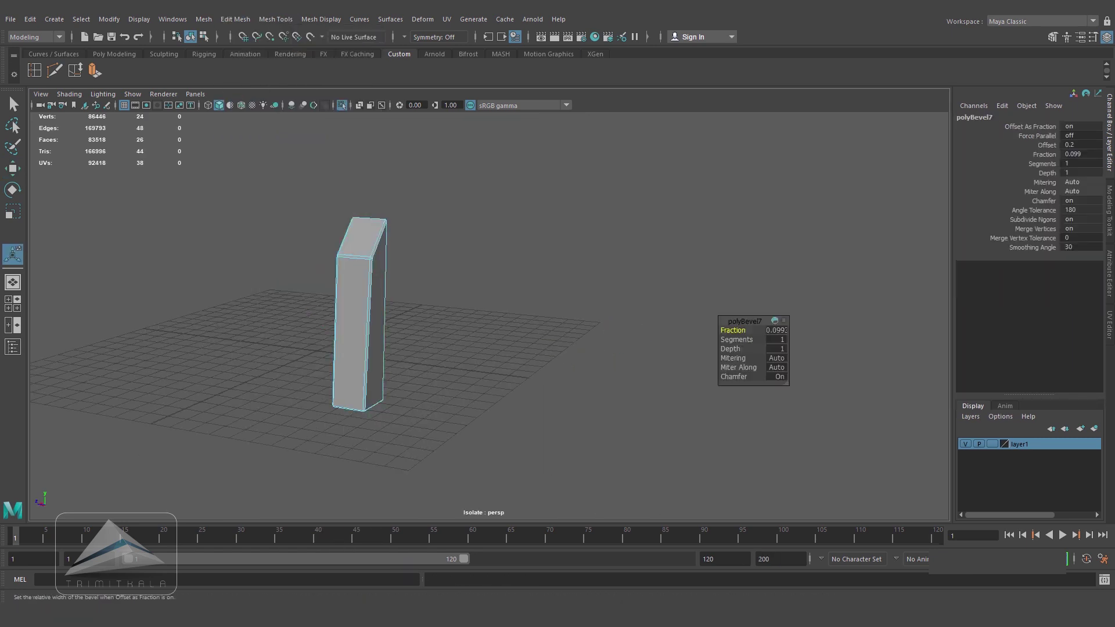
# - In the front view, make two closely spaced diagonal cuts across the lower part of the post
pyautogui.keyDown('alt'); pyautogui.moveTo(406, 317); pyautogui.dragTo(453, 325); pyautogui.keyUp('alt')
pyautogui.moveTo(438, 292); pyautogui.dragTo(495, 277, button='right')
pyautogui.press('space')
pyautogui.moveTo(552, 335); pyautogui.dragTo(552, 372)
pyautogui.click(55, 70)
pyautogui.moveTo(490, 174); pyautogui.dragTo(598, 401)
pyautogui.scroll(4, 489, 317)
pyautogui.keyDown('alt'); pyautogui.moveTo(478, 437); pyautogui.dragTo(499, 196, button='middle'); pyautogui.keyUp('alt')
pyautogui.moveTo(453, 259); pyautogui.dragTo(595, 463)
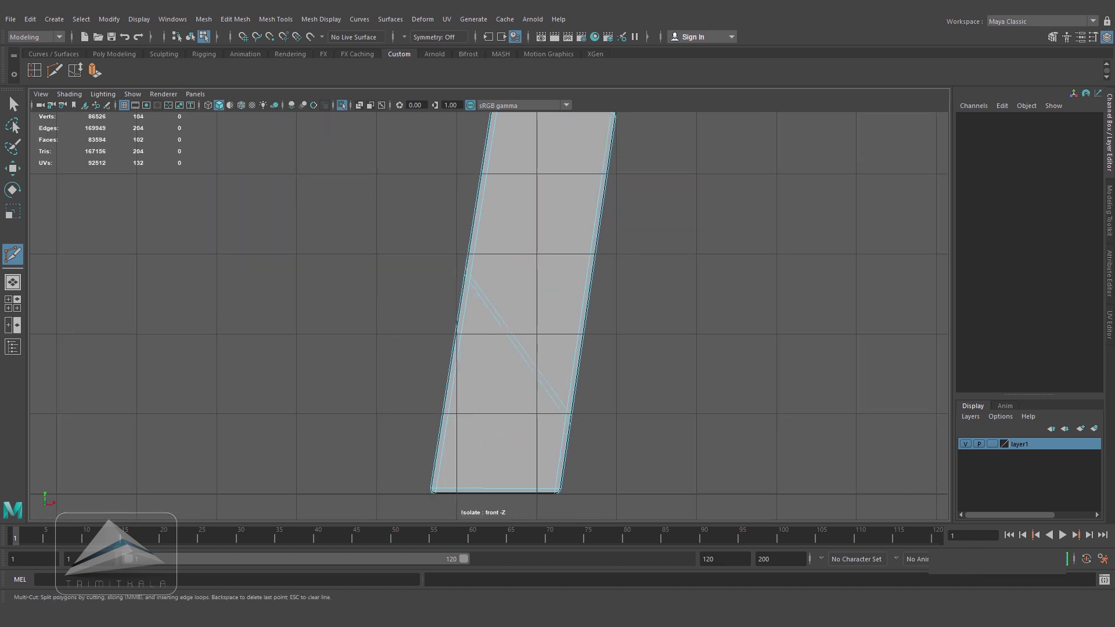
# - Reshape the edges along the post's diagonal cuts into a crack and return to object mode
pyautogui.moveTo(458, 269); pyautogui.dragTo(456, 253, button='right')
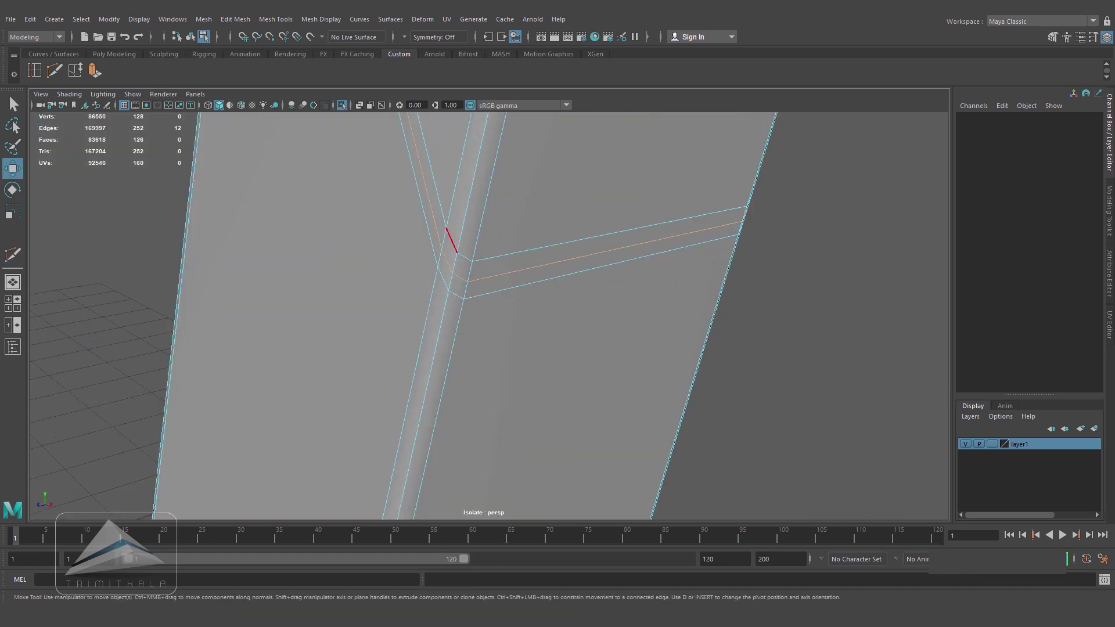
pyautogui.moveTo(458, 255); pyautogui.dragTo(462, 238, button='right')
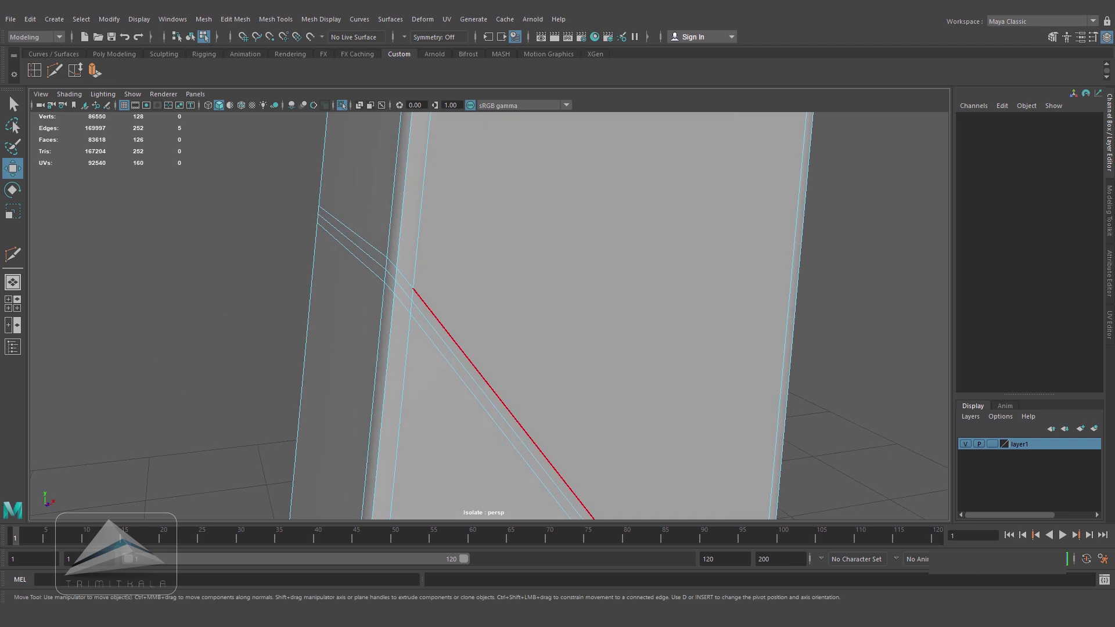
pyautogui.keyDown('alt'); pyautogui.moveTo(488, 316); pyautogui.dragTo(522, 290); pyautogui.keyUp('alt')
pyautogui.scroll(-4, 489, 316)
pyautogui.press('F8')
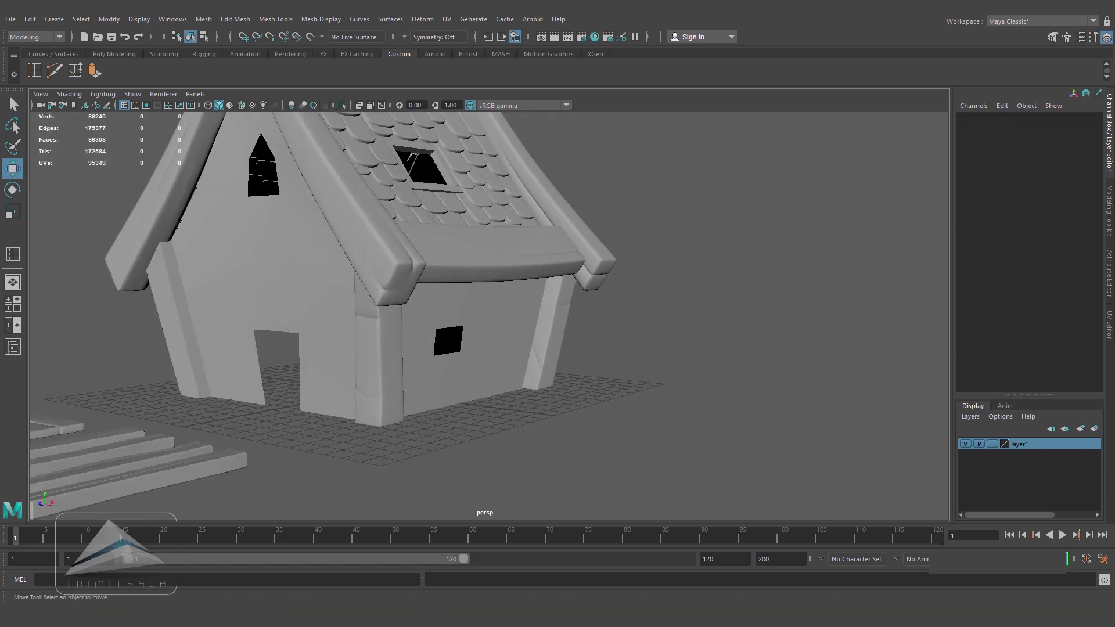
# - Duplicate the spare plank at the end of the row and raise the copy to a height of 10.41
pyautogui.scroll(-4, 489, 317)
pyautogui.scroll(3, 489, 317)
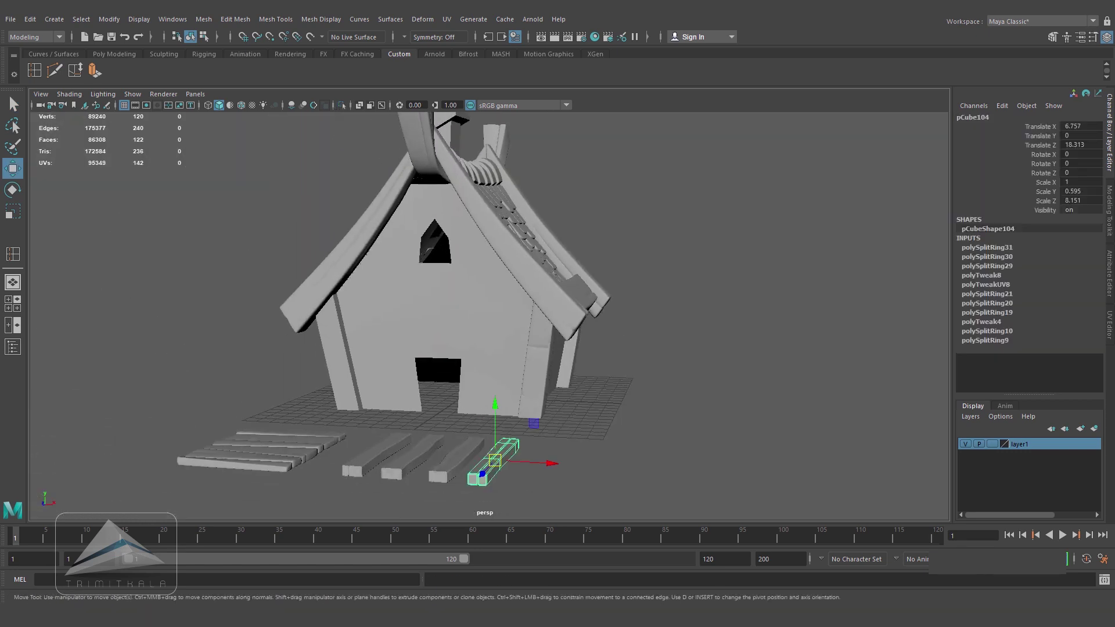
pyautogui.keyDown('alt'); pyautogui.moveTo(489, 316); pyautogui.dragTo(534, 317); pyautogui.keyUp('alt')
pyautogui.scroll(3, 489, 316)
pyautogui.keyDown('alt'); pyautogui.moveTo(489, 317); pyautogui.dragTo(505, 246, button='middle'); pyautogui.keyUp('alt')
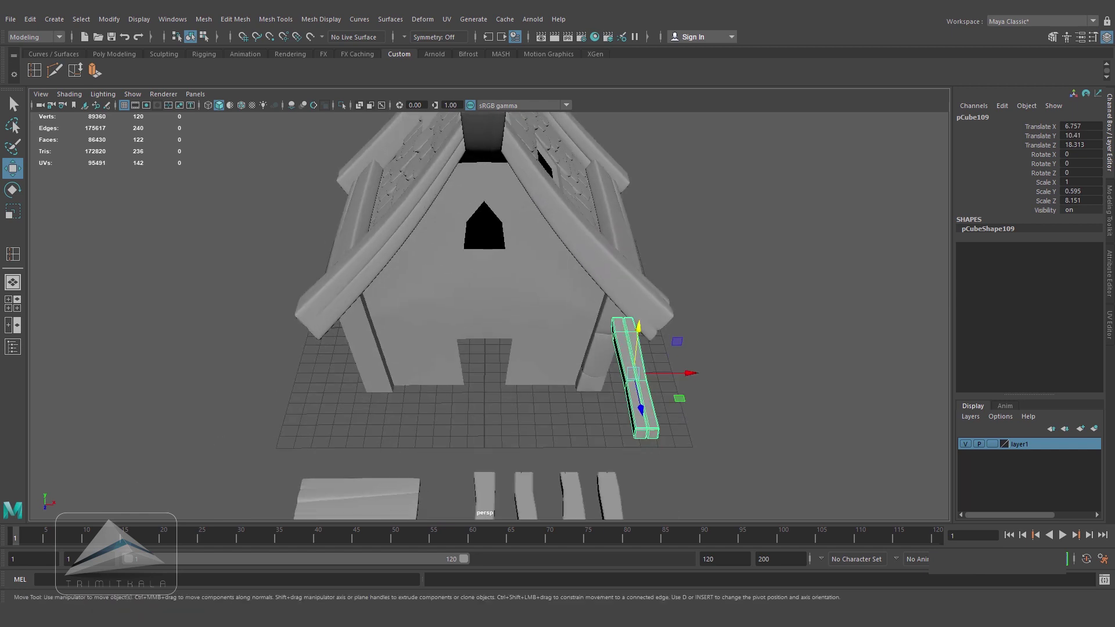
# - Rotate the copied plank to 90, 0, 90 so it lies horizontally, parallel to the front wall
pyautogui.moveTo(586, 383); pyautogui.dragTo(610, 401)
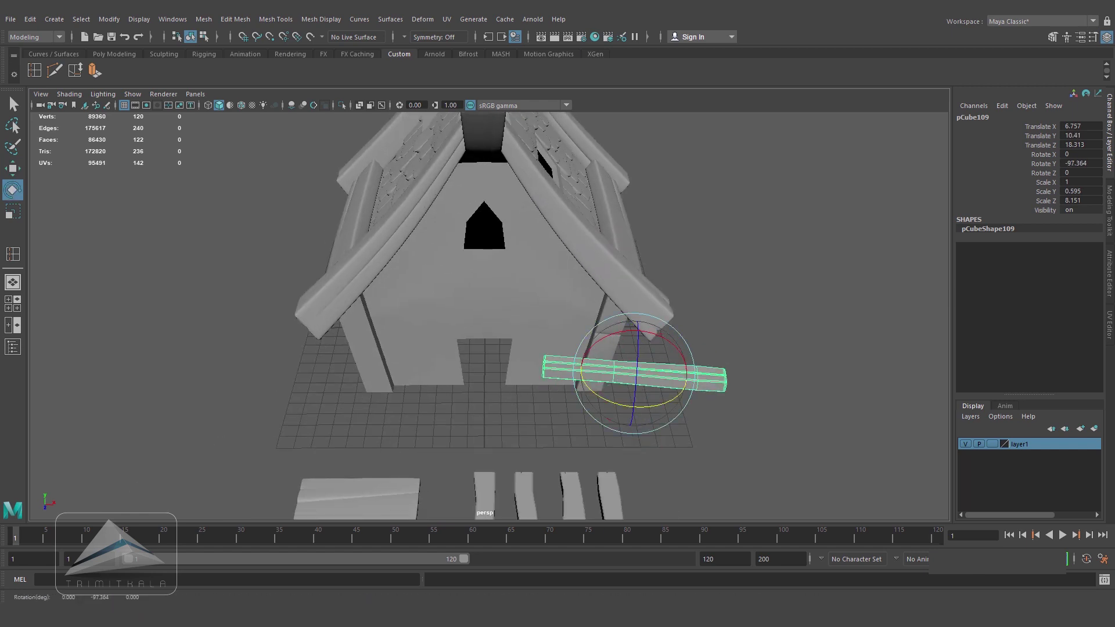
pyautogui.moveTo(641, 358); pyautogui.dragTo(642, 404)
pyautogui.click(773, 325)
pyautogui.keyDown('alt'); pyautogui.moveTo(773, 325); pyautogui.dragTo(764, 317); pyautogui.keyUp('alt')
pyautogui.click(630, 363)
pyautogui.moveTo(630, 361); pyautogui.dragTo(630, 341)
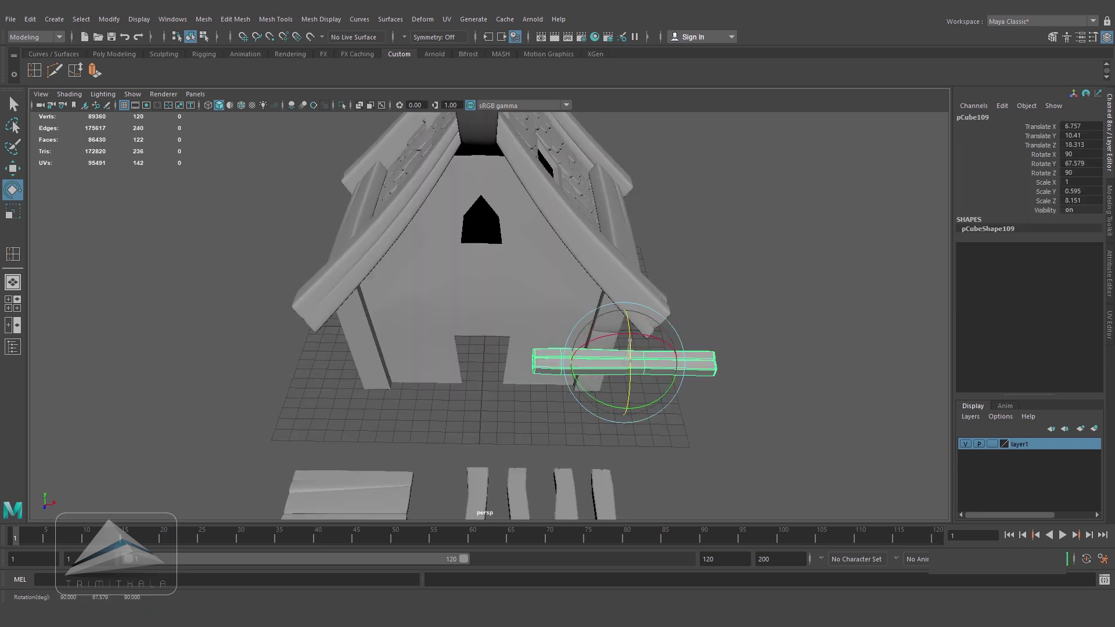
pyautogui.press('Return')
pyautogui.keyDown('alt'); pyautogui.moveTo(696, 349); pyautogui.dragTo(784, 330); pyautogui.keyUp('alt')
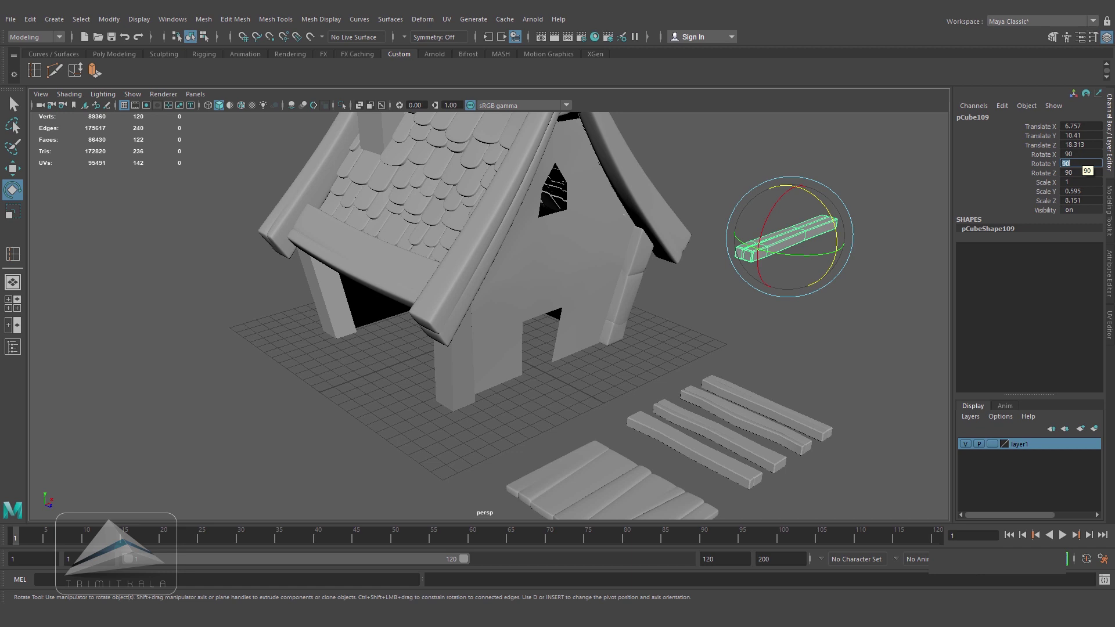
pyautogui.keyDown('alt'); pyautogui.moveTo(784, 329); pyautogui.dragTo(668, 334); pyautogui.keyUp('alt')
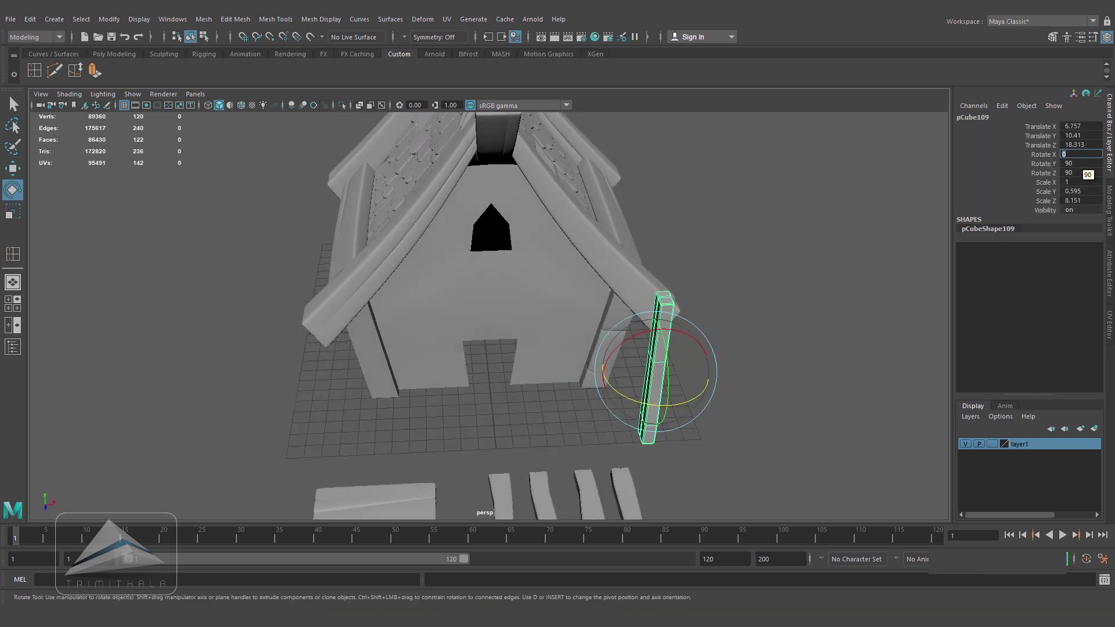
pyautogui.moveTo(668, 372); pyautogui.dragTo(796, 342)
pyautogui.moveTo(818, 150); pyautogui.dragTo(820, 153)
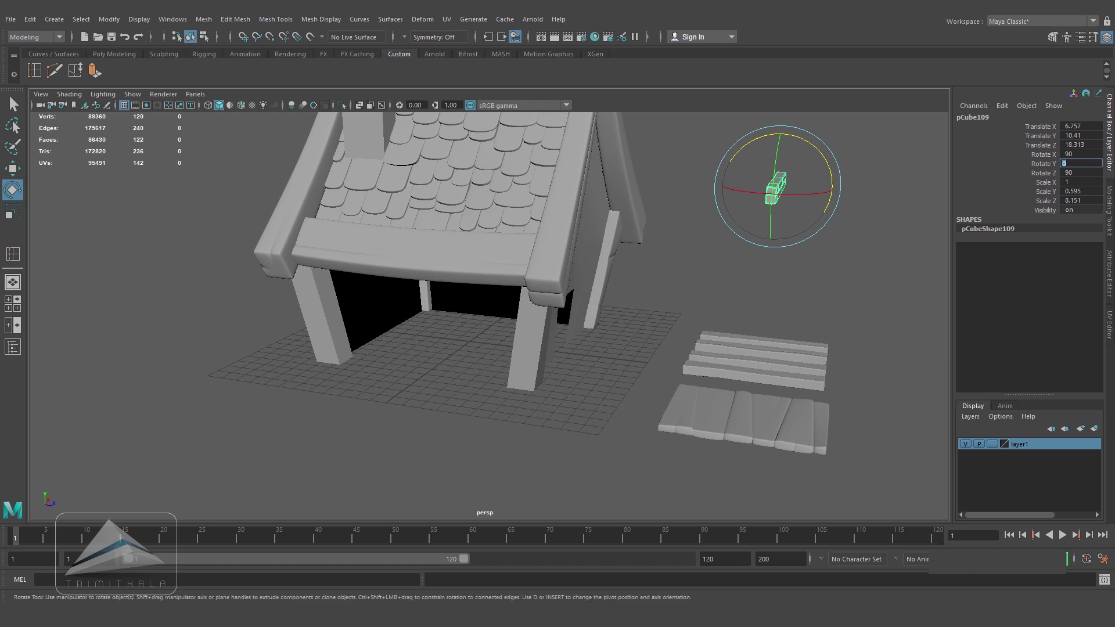
# - Move the horizontal plank against the front wall, directly beneath the attic window, at about Y 9.94 and Z 7.48
pyautogui.keyDown('alt'); pyautogui.moveTo(842, 279); pyautogui.dragTo(743, 270); pyautogui.keyUp('alt')
pyautogui.keyDown('alt'); pyautogui.moveTo(653, 223); pyautogui.dragTo(563, 215); pyautogui.keyUp('alt')
pyautogui.moveTo(642, 219); pyautogui.dragTo(534, 215)
pyautogui.scroll(6, 534, 216)
pyautogui.keyDown('alt'); pyautogui.moveTo(511, 192); pyautogui.dragTo(546, 349, button='middle'); pyautogui.keyUp('alt')
pyautogui.moveTo(515, 194); pyautogui.dragTo(515, 209)
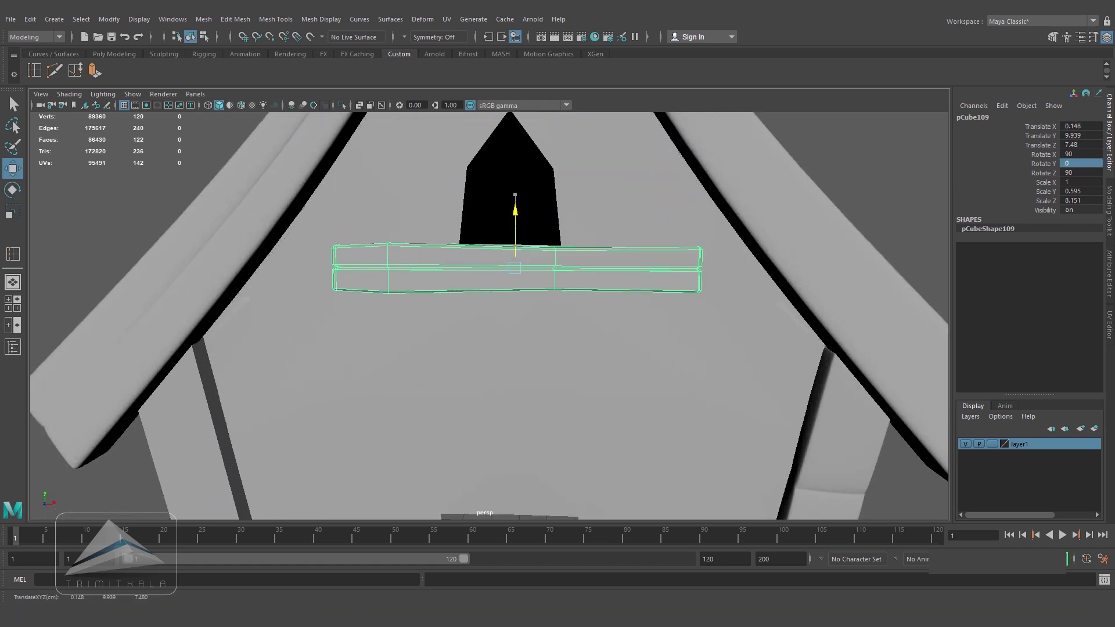
# - In the front view, lengthen the plank under the attic window so it reaches toward both roof beams
pyautogui.press('space')
pyautogui.moveTo(580, 266); pyautogui.dragTo(587, 308)
pyautogui.keyDown('alt'); pyautogui.moveTo(552, 220); pyautogui.dragTo(513, 365, button='middle'); pyautogui.keyUp('alt')
pyautogui.scroll(6, 513, 325)
pyautogui.keyDown('alt'); pyautogui.moveTo(513, 325); pyautogui.dragTo(527, 325, button='middle'); pyautogui.keyUp('alt')
pyautogui.press('4')
pyautogui.press('5')
# - Slant the vertices at the plank's right end to follow the slope of the adjoining roof beam
pyautogui.press('F9')
pyautogui.moveTo(752, 219); pyautogui.dragTo(836, 314)
pyautogui.press('e')
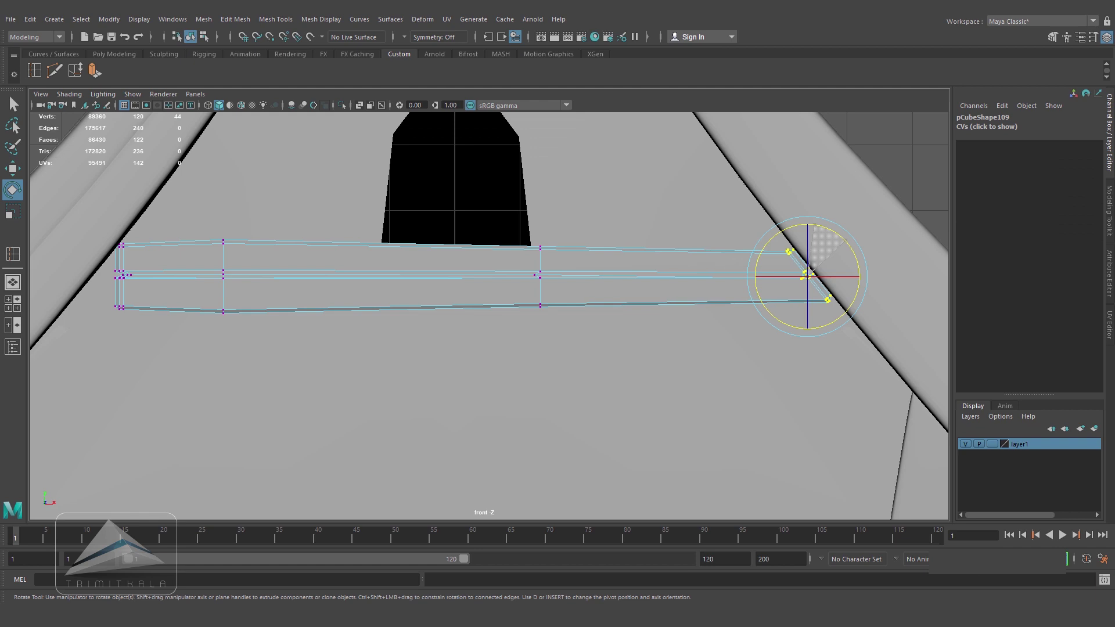
pyautogui.moveTo(843, 315); pyautogui.dragTo(849, 309)
pyautogui.press('w')
pyautogui.moveTo(808, 276); pyautogui.dragTo(812, 273)
# - Fit the plank's left-end vertices to the other roof beam's slope, then return to object mode and the perspective view
pyautogui.keyDown('alt'); pyautogui.moveTo(349, 290); pyautogui.dragTo(593, 291, button='middle'); pyautogui.keyUp('alt')
pyautogui.moveTo(325, 217); pyautogui.dragTo(403, 342)
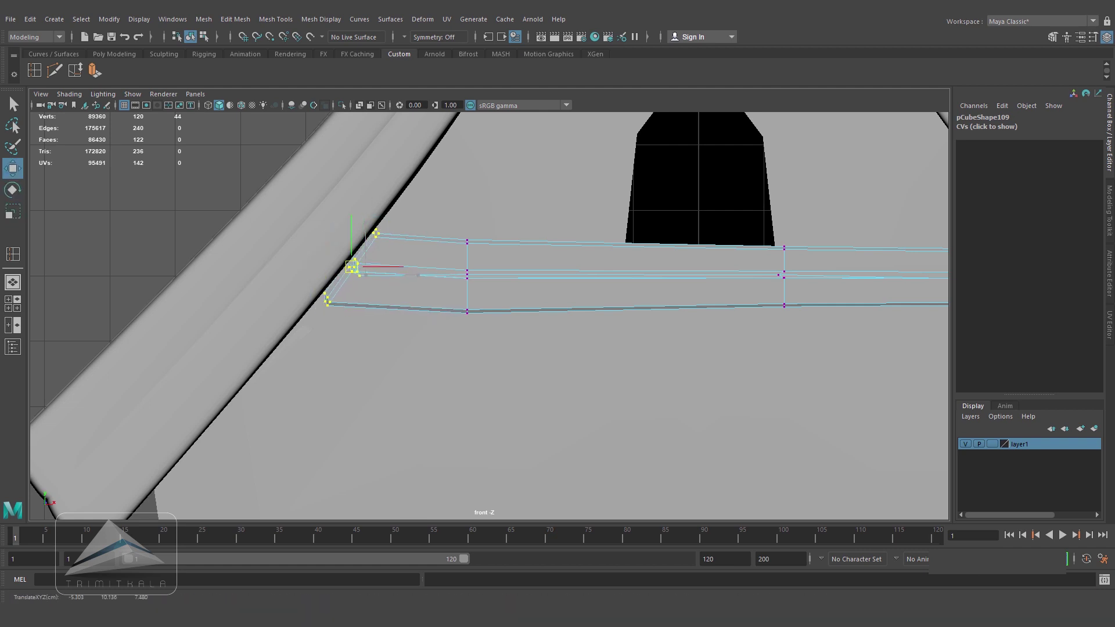
pyautogui.press('f')
pyautogui.keyDown('alt'); pyautogui.moveTo(726, 308); pyautogui.dragTo(122, 308, button='middle'); pyautogui.keyUp('alt')
pyautogui.scroll(-10, 489, 315)
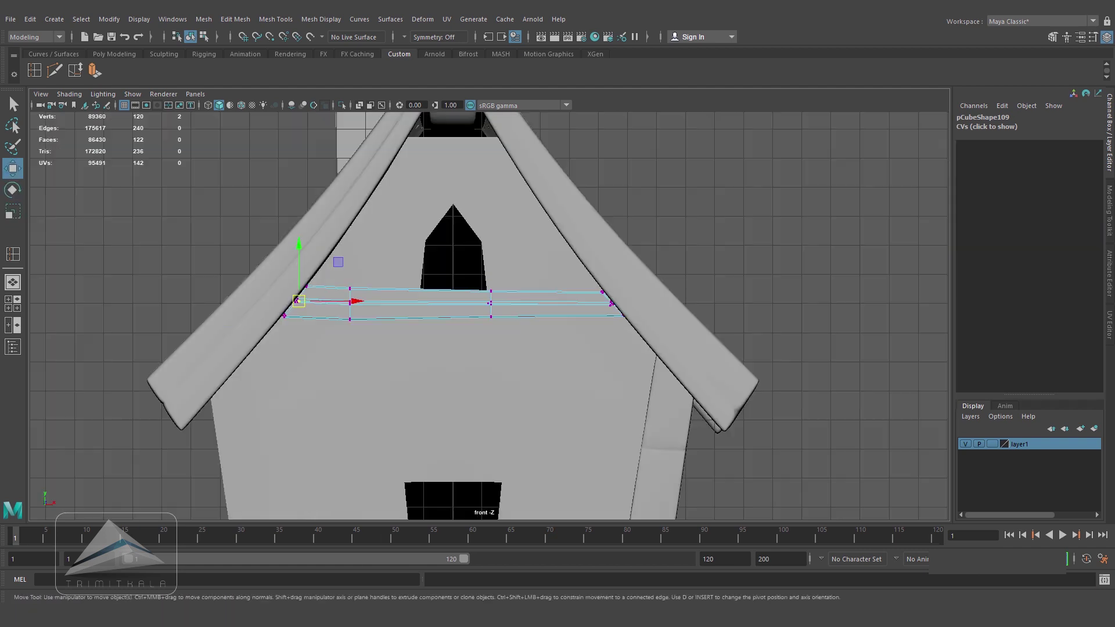
pyautogui.keyDown('alt'); pyautogui.moveTo(580, 314); pyautogui.dragTo(490, 313, button='middle'); pyautogui.keyUp('alt')
pyautogui.scroll(10, 489, 315)
pyautogui.click(615, 265)
pyautogui.moveTo(615, 265); pyautogui.dragTo(614, 253)
pyautogui.rightClick(539, 268)
pyautogui.press('space')
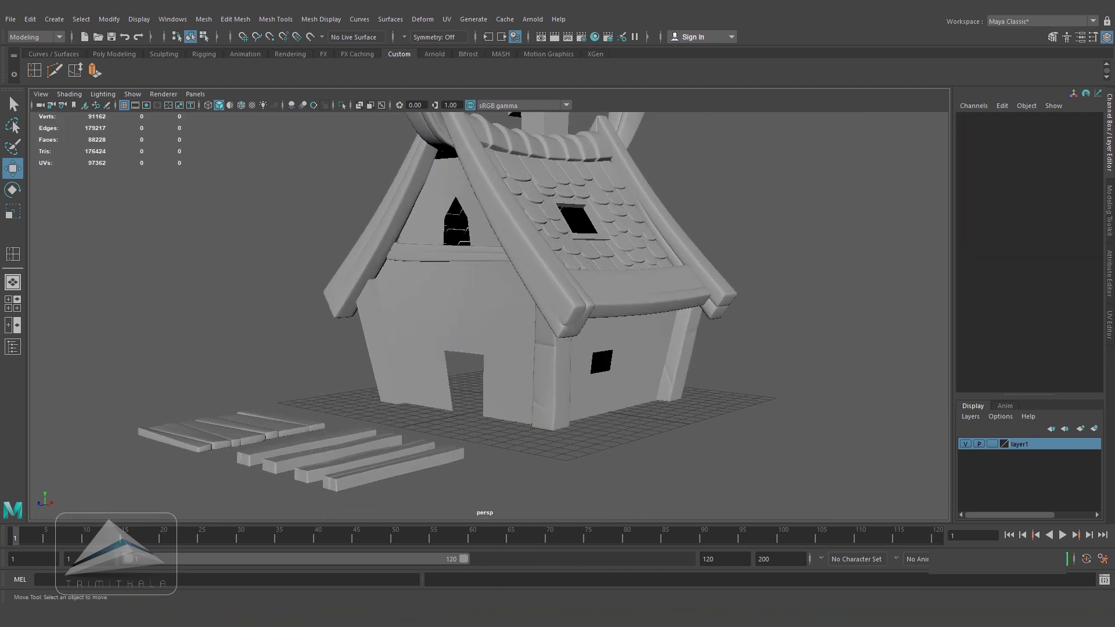
# - Duplicate the next spare plank, raise the copy and rotate it to lie horizontally across the front of the house
pyautogui.keyDown('alt'); pyautogui.moveTo(580, 290); pyautogui.dragTo(441, 291); pyautogui.keyUp('alt')
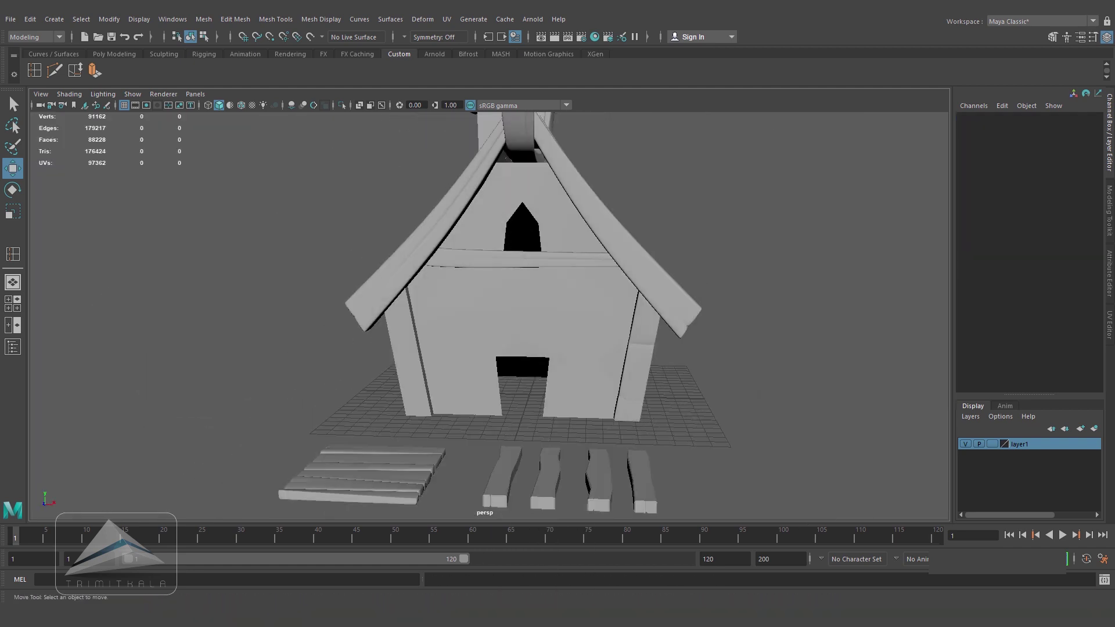
pyautogui.click(608, 482)
pyautogui.hotkey('ctrl', 'd')
pyautogui.moveTo(609, 423); pyautogui.dragTo(608, 423)
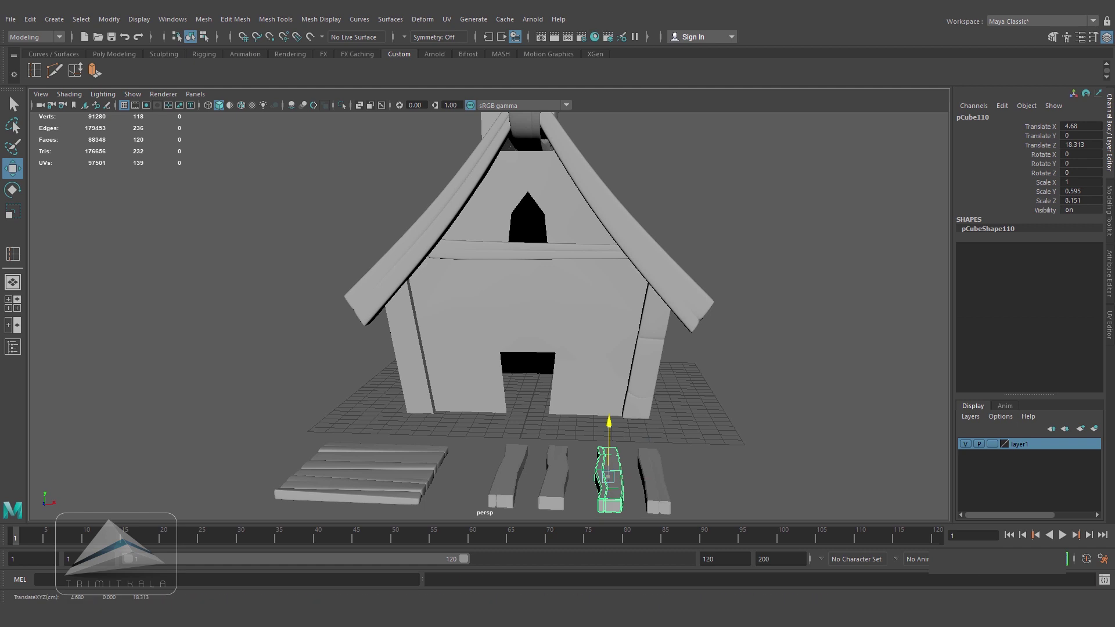
pyautogui.click(109, 19)
pyautogui.click(648, 333)
pyautogui.press('e')
pyautogui.moveTo(649, 333); pyautogui.dragTo(441, 325)
pyautogui.press('Return')
# - Centre the second horizontal plank on the front wall and raise it between the doorway and the upper plank
pyautogui.keyDown('alt'); pyautogui.moveTo(813, 325); pyautogui.dragTo(718, 331); pyautogui.keyUp('alt')
pyautogui.press('w')
pyautogui.keyDown('alt'); pyautogui.moveTo(675, 298); pyautogui.dragTo(755, 279); pyautogui.keyUp('alt')
pyautogui.scroll(4, 755, 279)
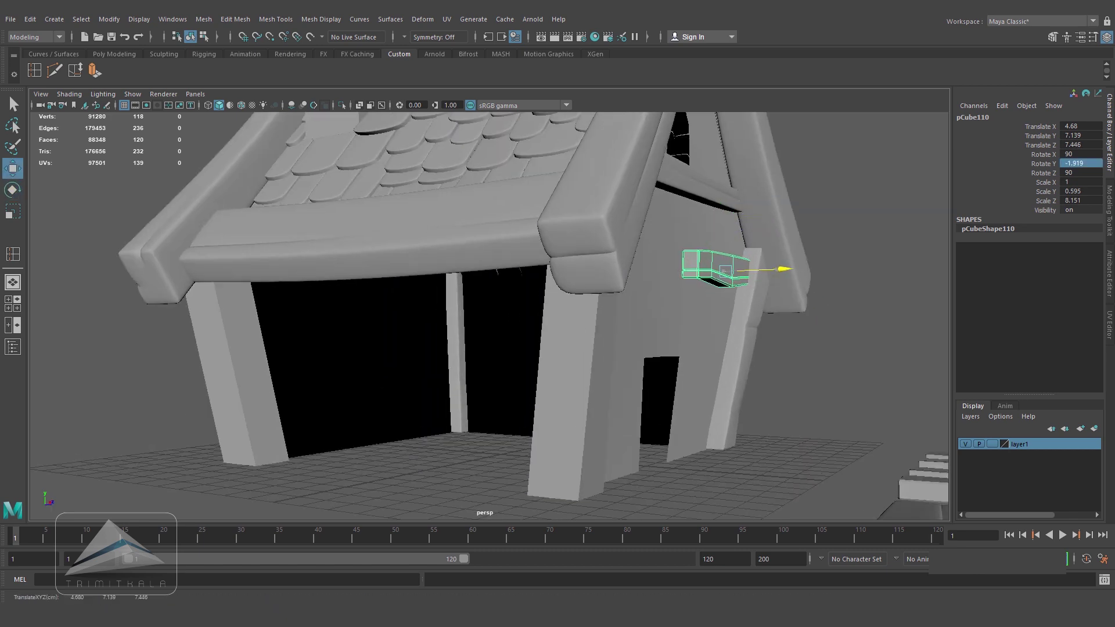
pyautogui.keyDown('alt'); pyautogui.moveTo(781, 270); pyautogui.dragTo(645, 273); pyautogui.keyUp('alt')
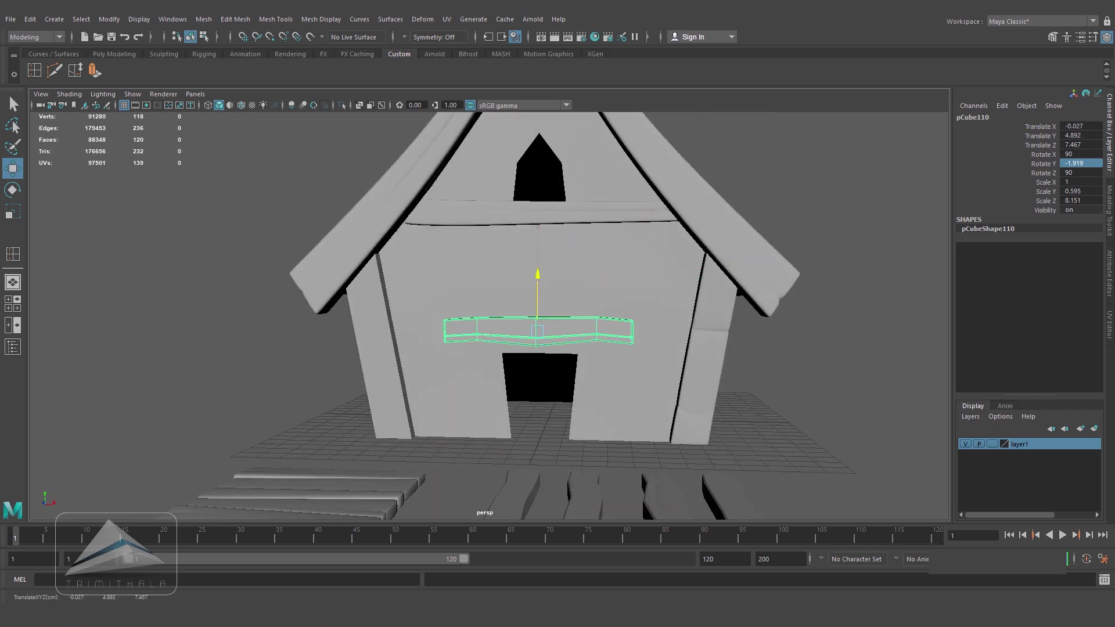
pyautogui.moveTo(538, 249); pyautogui.dragTo(538, 246)
# - Set the second plank's Y rotation to -10 and stretch its Z scale to about 13.63 to span the wall
pyautogui.keyDown('alt'); pyautogui.moveTo(552, 302); pyautogui.dragTo(716, 316); pyautogui.keyUp('alt')
pyautogui.keyDown('alt'); pyautogui.moveTo(715, 316); pyautogui.dragTo(639, 351); pyautogui.keyUp('alt')
pyautogui.keyDown('alt'); pyautogui.moveTo(749, 256); pyautogui.dragTo(650, 334); pyautogui.keyUp('alt')
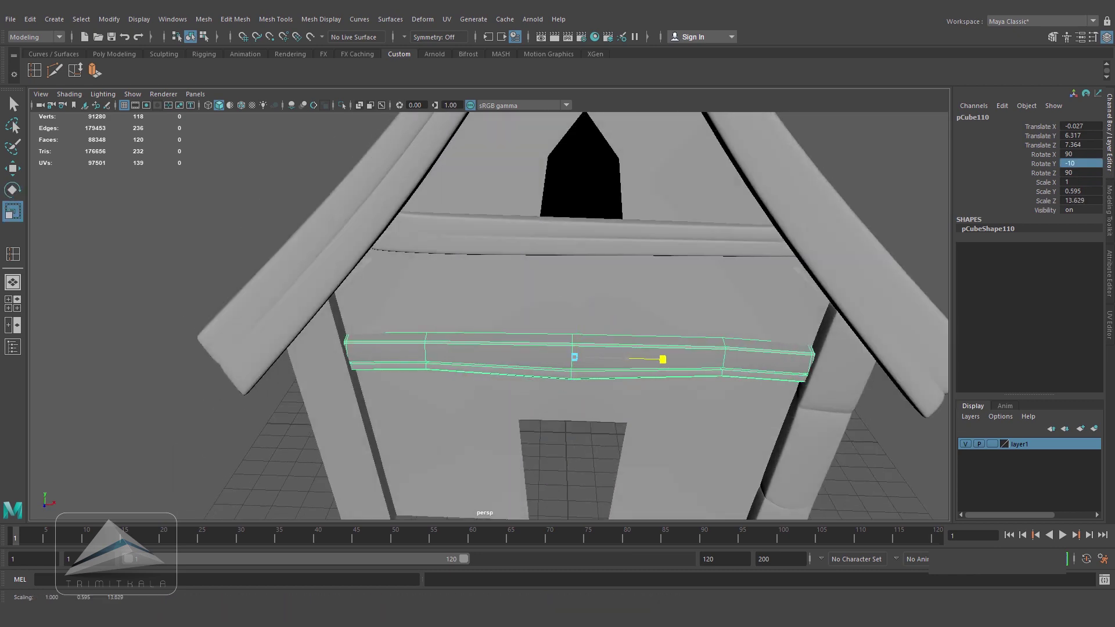
# - Adjust the depth of the second plank's end vertices relative to the front wall and return to object mode
pyautogui.moveTo(668, 295); pyautogui.dragTo(613, 297, button='right')
pyautogui.moveTo(388, 302); pyautogui.dragTo(761, 412)
pyautogui.keyDown('alt'); pyautogui.moveTo(685, 348); pyautogui.dragTo(676, 371); pyautogui.keyUp('alt')
pyautogui.press('w')
pyautogui.moveTo(563, 407); pyautogui.dragTo(563, 405)
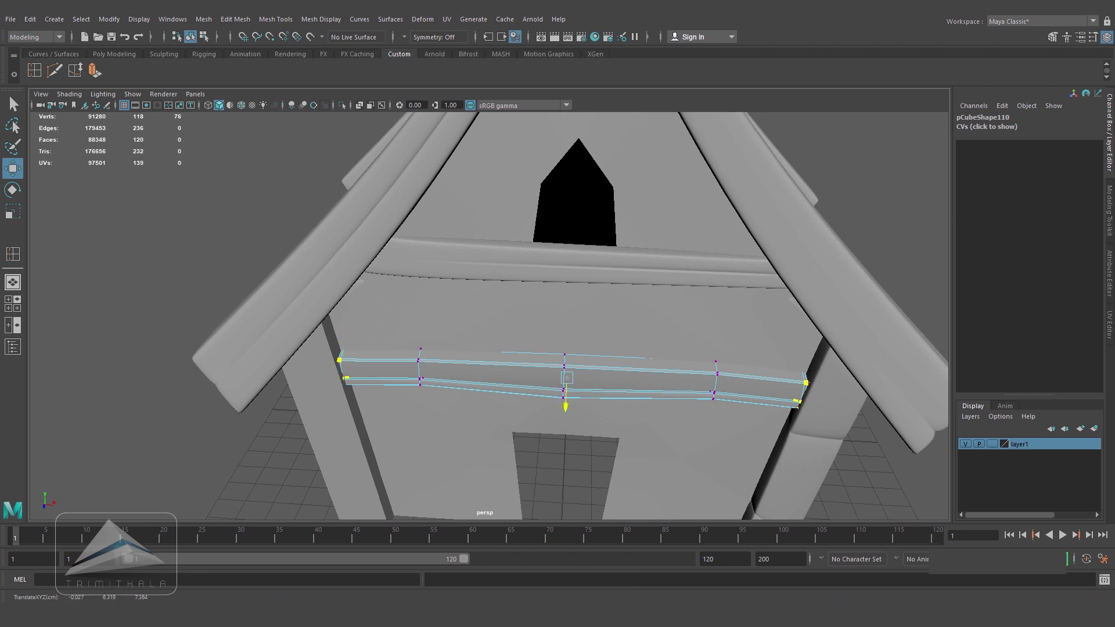
pyautogui.moveTo(565, 407); pyautogui.dragTo(565, 409)
pyautogui.moveTo(648, 297); pyautogui.dragTo(694, 280, button='right')
# - In the front view, angle the second plank's right-end vertices to follow the inner edge of the corner post
pyautogui.keyDown('alt'); pyautogui.moveTo(645, 325); pyautogui.dragTo(639, 311); pyautogui.keyUp('alt')
pyautogui.press('space')
pyautogui.press('space')
pyautogui.scroll(-6, 489, 317)
pyautogui.keyDown('alt'); pyautogui.moveTo(523, 406); pyautogui.dragTo(546, 302, button='middle'); pyautogui.keyUp('alt')
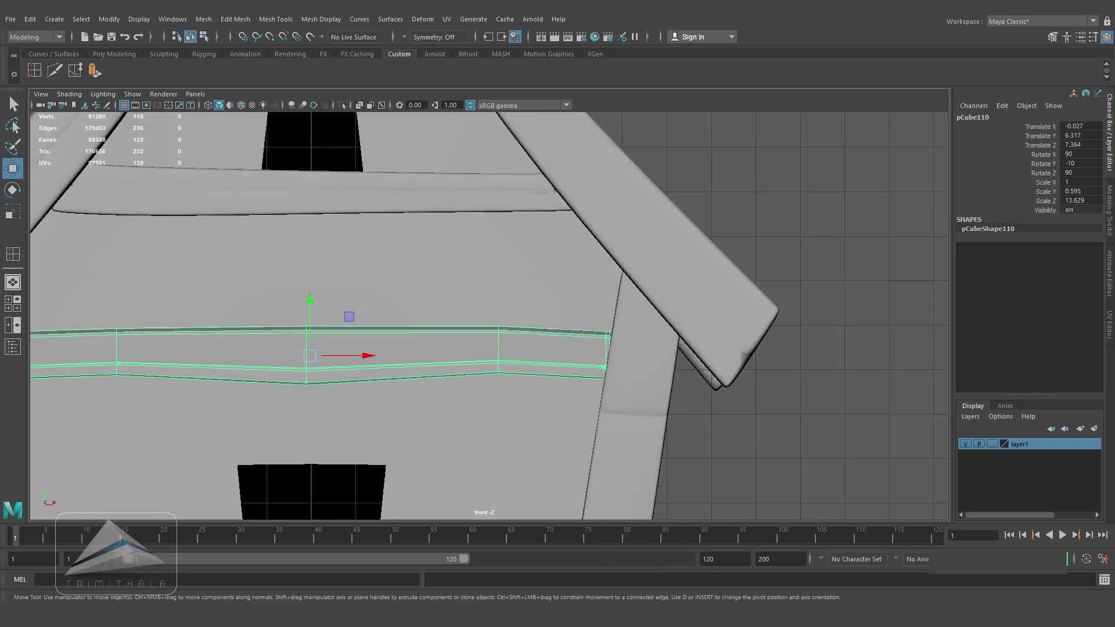
pyautogui.moveTo(599, 296); pyautogui.dragTo(549, 297, button='right')
pyautogui.moveTo(572, 302); pyautogui.dragTo(657, 409)
pyautogui.press('e')
pyautogui.scroll(4, 494, 325)
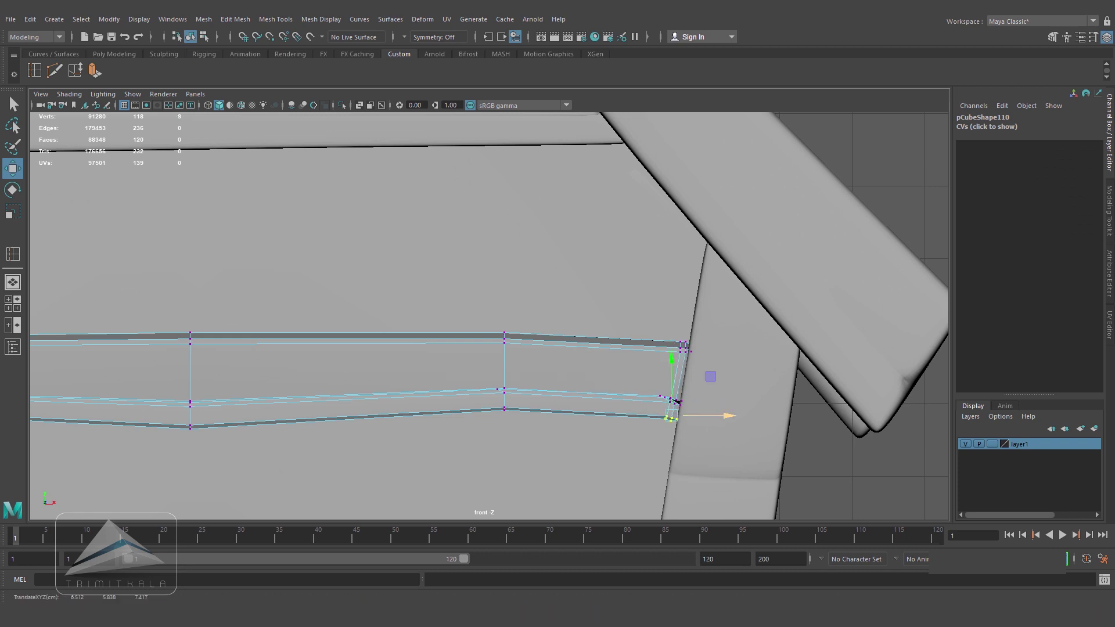
# - Reshape the second plank's left-end vertices to meet the opposite corner post and return to object mode
pyautogui.keyDown('alt'); pyautogui.moveTo(203, 360); pyautogui.dragTo(862, 329, button='middle'); pyautogui.keyUp('alt')
pyautogui.moveTo(340, 281); pyautogui.dragTo(398, 334)
pyautogui.scroll(-5, 489, 317)
pyautogui.keyDown('alt'); pyautogui.moveTo(522, 325); pyautogui.dragTo(459, 317, button='middle'); pyautogui.keyUp('alt')
pyautogui.moveTo(737, 338)
pyautogui.mouseDown()
pyautogui.moveTo(737, 302)
pyautogui.moveTo(737, 374)
pyautogui.mouseUp()
pyautogui.press('space')
pyautogui.moveTo(491, 318); pyautogui.dragTo(436, 318, button='right')
pyautogui.moveTo(354, 278); pyautogui.dragTo(410, 363)
pyautogui.hotkey('alt', '5')
pyautogui.scroll(4, 395, 319)
pyautogui.keyDown('alt'); pyautogui.moveTo(348, 319); pyautogui.dragTo(509, 325, button='middle'); pyautogui.keyUp('alt')
pyautogui.scroll(3, 447, 331)
pyautogui.moveTo(413, 333); pyautogui.dragTo(509, 350)
pyautogui.press('e')
pyautogui.press('w')
pyautogui.press('space')
pyautogui.moveTo(491, 318); pyautogui.dragTo(534, 278, button='right')
# - Display the second plank smoothed, deselect it and bring the whole house into view
pyautogui.scroll(-8, 488, 313)
pyautogui.click(279, 232)
pyautogui.click(241, 105)
pyautogui.scroll(6, 499, 313)
pyautogui.click(511, 320)
pyautogui.press('3')
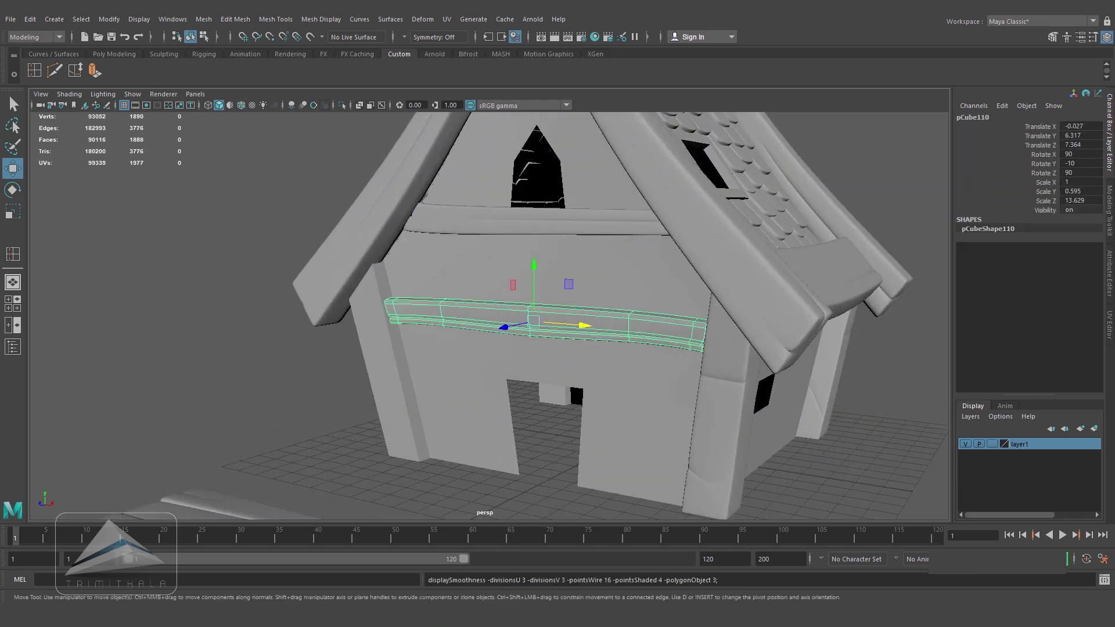
pyautogui.click(279, 232)
pyautogui.scroll(-4, 489, 317)
pyautogui.scroll(-1, 489, 317)
pyautogui.keyDown('alt'); pyautogui.moveTo(490, 354); pyautogui.dragTo(489, 309, button='middle'); pyautogui.keyUp('alt')
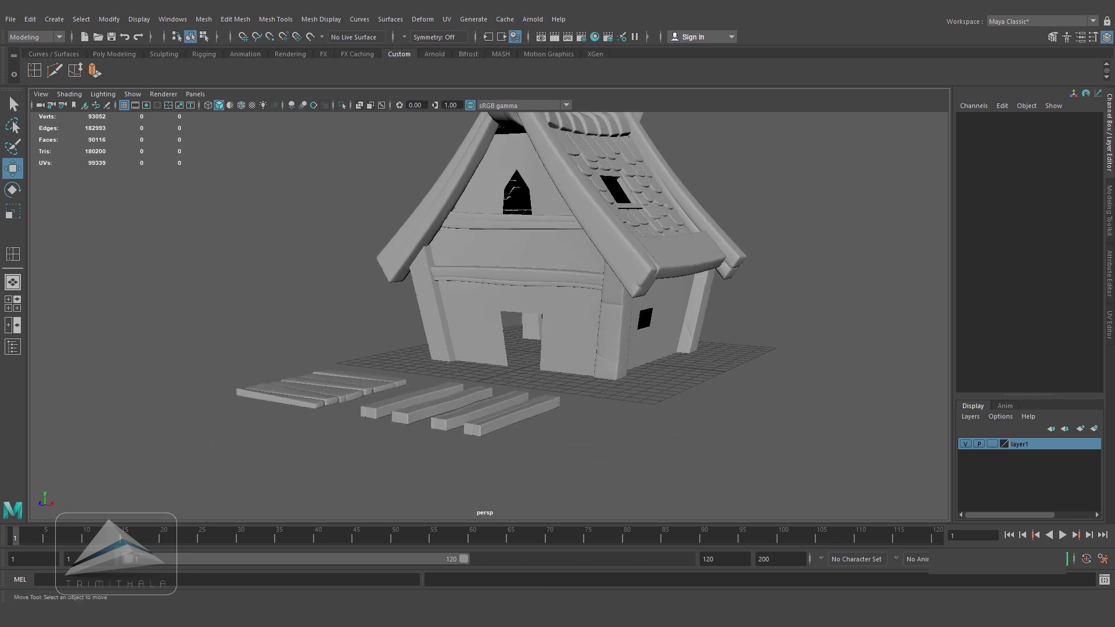
# - Duplicate another spare plank and raise the copy in front of the house for a door lintel
pyautogui.scroll(3, 490, 317)
pyautogui.keyDown('alt'); pyautogui.moveTo(490, 349); pyautogui.dragTo(531, 354); pyautogui.keyUp('alt')
pyautogui.scroll(2, 531, 407)
pyautogui.click(540, 470)
pyautogui.keyDown('alt'); pyautogui.moveTo(540, 471); pyautogui.dragTo(535, 395, button='middle'); pyautogui.keyUp('alt')
pyautogui.hotkey('ctrl', 'd')
pyautogui.moveTo(516, 346); pyautogui.dragTo(516, 162)
# - Rotate the lintel plank to 90, 12.5, -90 and place it against the front wall just above the doorway
pyautogui.press('e')
pyautogui.moveTo(527, 223); pyautogui.dragTo(503, 261)
pyautogui.keyDown('alt'); pyautogui.moveTo(504, 260); pyautogui.dragTo(372, 259); pyautogui.keyUp('alt')
pyautogui.moveTo(121, 206); pyautogui.dragTo(601, 203)
pyautogui.press('w')
pyautogui.moveTo(691, 239); pyautogui.dragTo(642, 240)
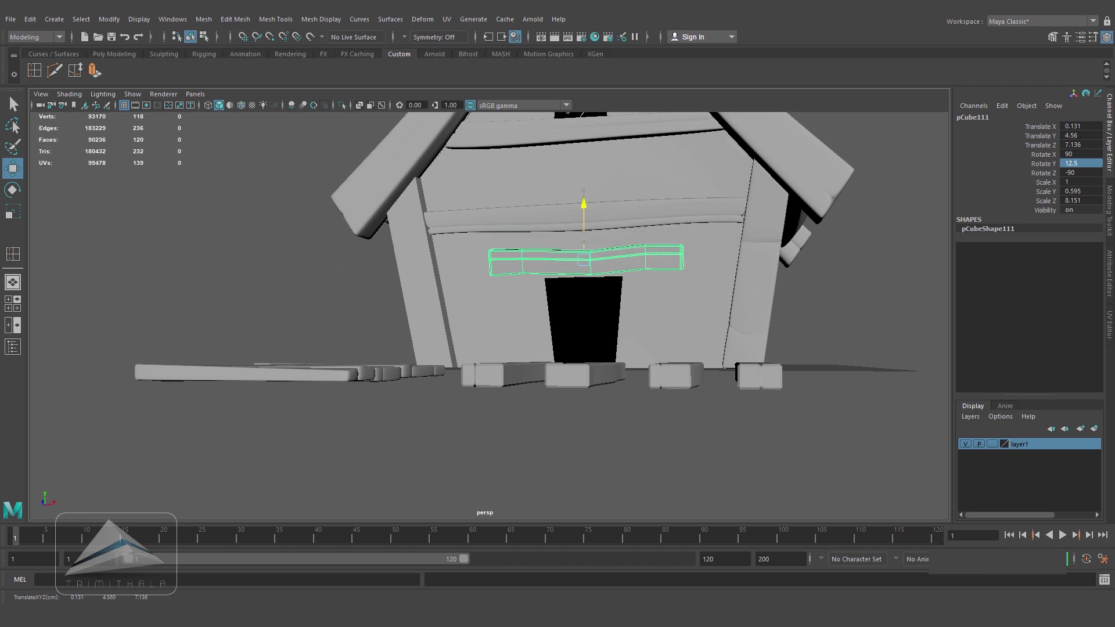
pyautogui.moveTo(584, 207); pyautogui.dragTo(638, 267)
# - Scale the lintel down to slightly wider than the doorway, seat it on the opening's top edge and deselect it
pyautogui.press('r')
pyautogui.keyDown('alt'); pyautogui.moveTo(638, 267); pyautogui.dragTo(494, 261); pyautogui.keyUp('alt')
pyautogui.moveTo(667, 273); pyautogui.dragTo(645, 274)
pyautogui.press('space')
pyautogui.keyDown('alt'); pyautogui.moveTo(604, 233); pyautogui.dragTo(621, 233, button='right'); pyautogui.keyUp('alt')
pyautogui.moveTo(603, 196); pyautogui.dragTo(644, 195)
pyautogui.press('w')
pyautogui.moveTo(589, 147); pyautogui.dragTo(589, 139)
pyautogui.press('space')
pyautogui.keyDown('alt'); pyautogui.moveTo(621, 244); pyautogui.dragTo(598, 262); pyautogui.keyUp('alt')
pyautogui.press('e')
pyautogui.press('w')
pyautogui.click(860, 279)
# - Duplicate another spare plank, raise the copy and bring it in front of the doorway at X 0 and Z 10.005
pyautogui.keyDown('alt'); pyautogui.moveTo(523, 348); pyautogui.dragTo(506, 348, button='right'); pyautogui.keyUp('alt')
pyautogui.click(447, 438)
pyautogui.hotkey('ctrl', 'd')
pyautogui.moveTo(457, 376); pyautogui.dragTo(457, 244)
pyautogui.keyDown('alt'); pyautogui.moveTo(457, 261); pyautogui.dragTo(360, 284); pyautogui.keyUp('alt')
pyautogui.moveTo(308, 350); pyautogui.dragTo(417, 323)
pyautogui.keyDown('alt'); pyautogui.moveTo(417, 323); pyautogui.dragTo(512, 300); pyautogui.keyUp('alt')
# - Rotate the new plank to -90, -180, 0 so it stands upright in front of the doorway
pyautogui.press('e')
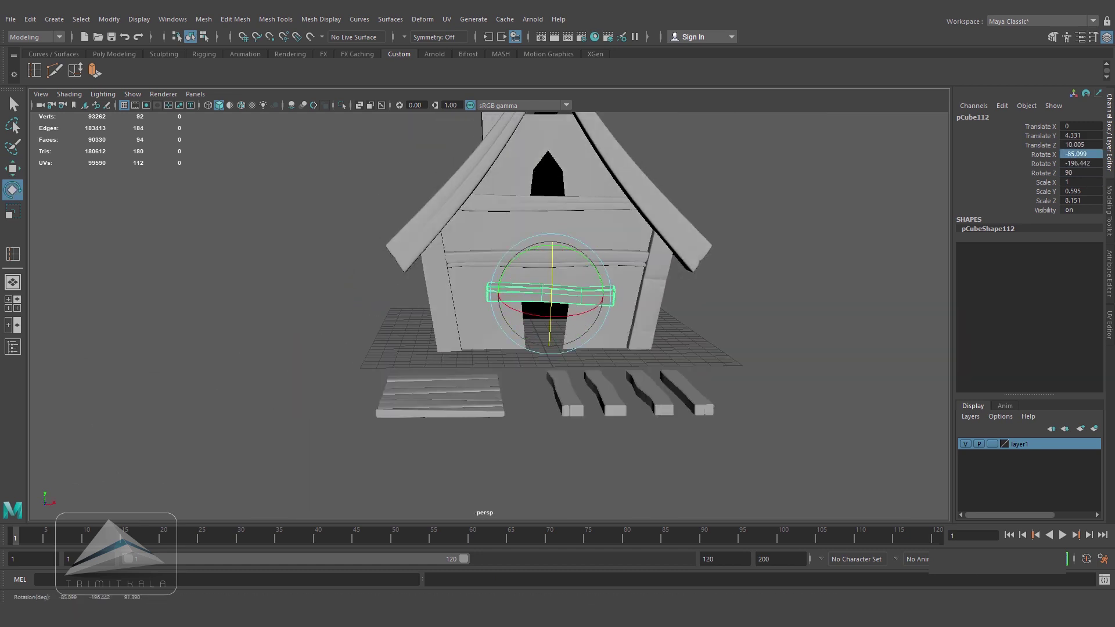
pyautogui.keyDown('alt'); pyautogui.moveTo(476, 313); pyautogui.dragTo(580, 314, button='right'); pyautogui.keyUp('alt')
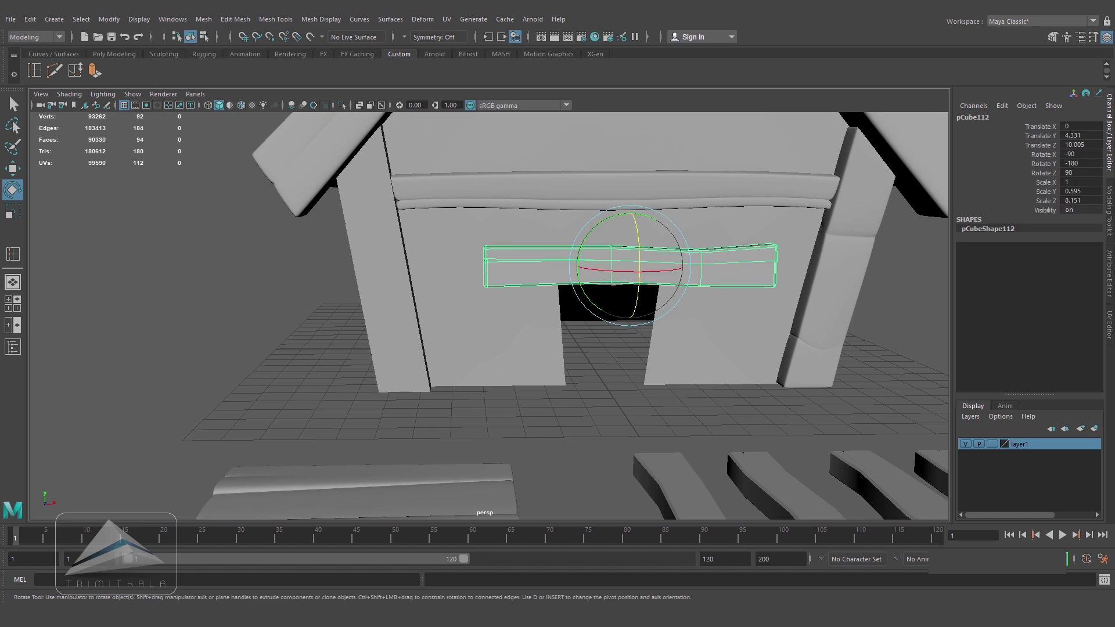
pyautogui.keyDown('alt'); pyautogui.moveTo(523, 296); pyautogui.dragTo(540, 313); pyautogui.keyUp('alt')
pyautogui.moveTo(627, 233); pyautogui.dragTo(697, 222)
pyautogui.click(1080, 173)
pyautogui.write('0')
pyautogui.press('Return')
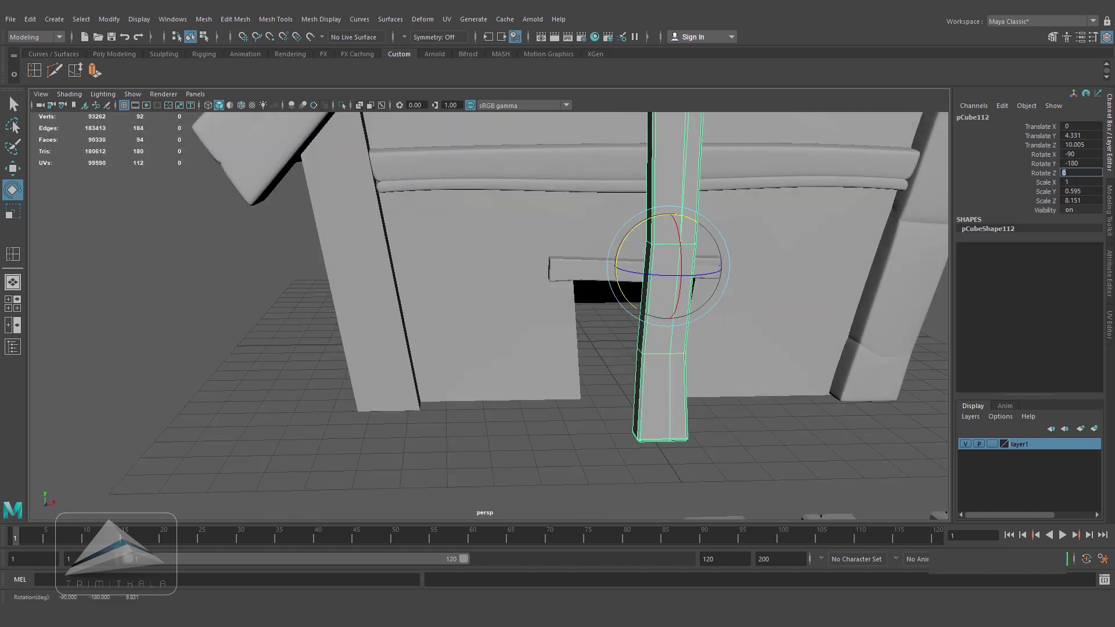
# - Scale the upright plank down to 0.42, 0.25, 3.421 and push it back to the front wall at Z 6.833
pyautogui.keyDown('alt'); pyautogui.moveTo(557, 296); pyautogui.dragTo(691, 287); pyautogui.keyUp('alt')
pyautogui.keyDown('alt'); pyautogui.moveTo(639, 279); pyautogui.dragTo(680, 279, button='right'); pyautogui.keyUp('alt')
pyautogui.press('r')
pyautogui.moveTo(712, 254); pyautogui.dragTo(671, 256)
pyautogui.press('w')
pyautogui.moveTo(755, 257); pyautogui.dragTo(674, 250)
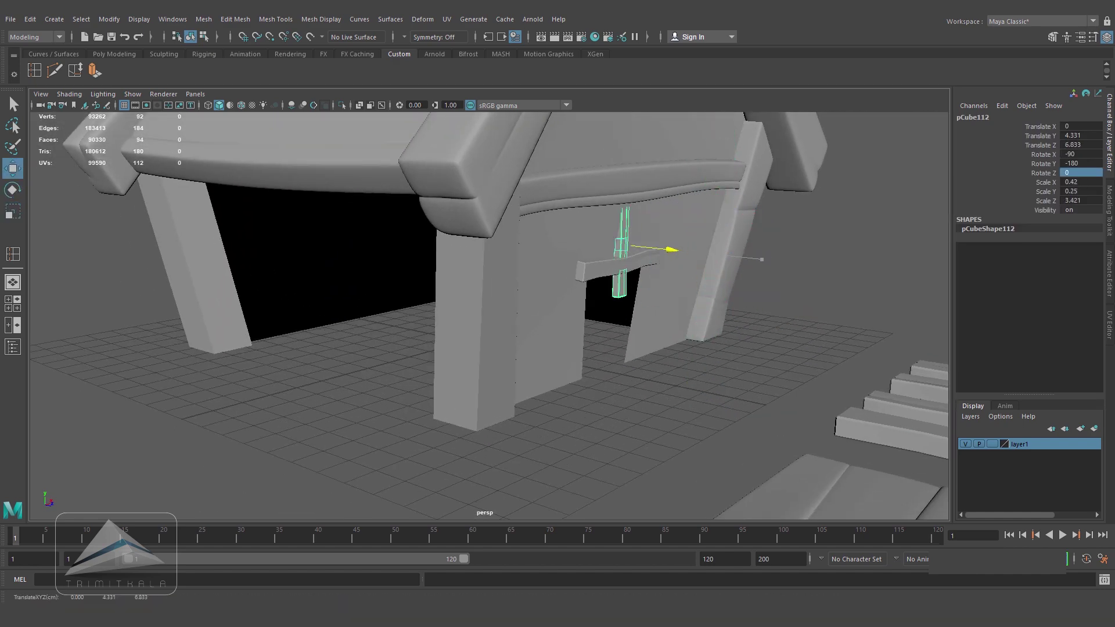
# - Place the upright plank beneath the lintel's left end at X -1.758, Y 1.728, Z 6.927 and scale it to 0.427, 0.254, 3.481
pyautogui.press('space')
pyautogui.moveTo(593, 142); pyautogui.dragTo(451, 341)
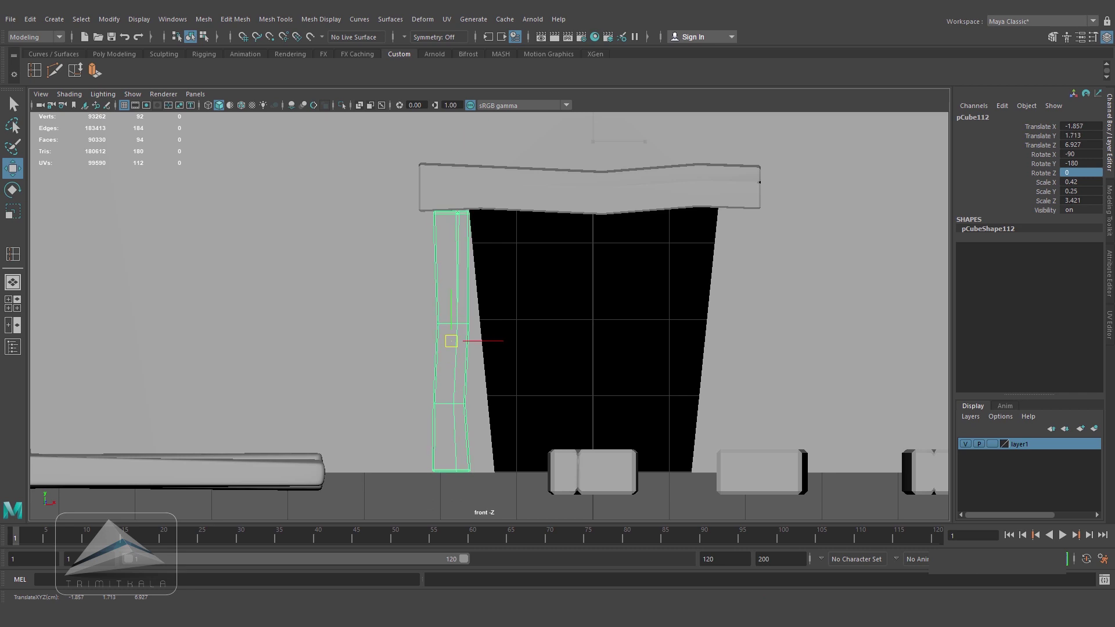
pyautogui.press('r')
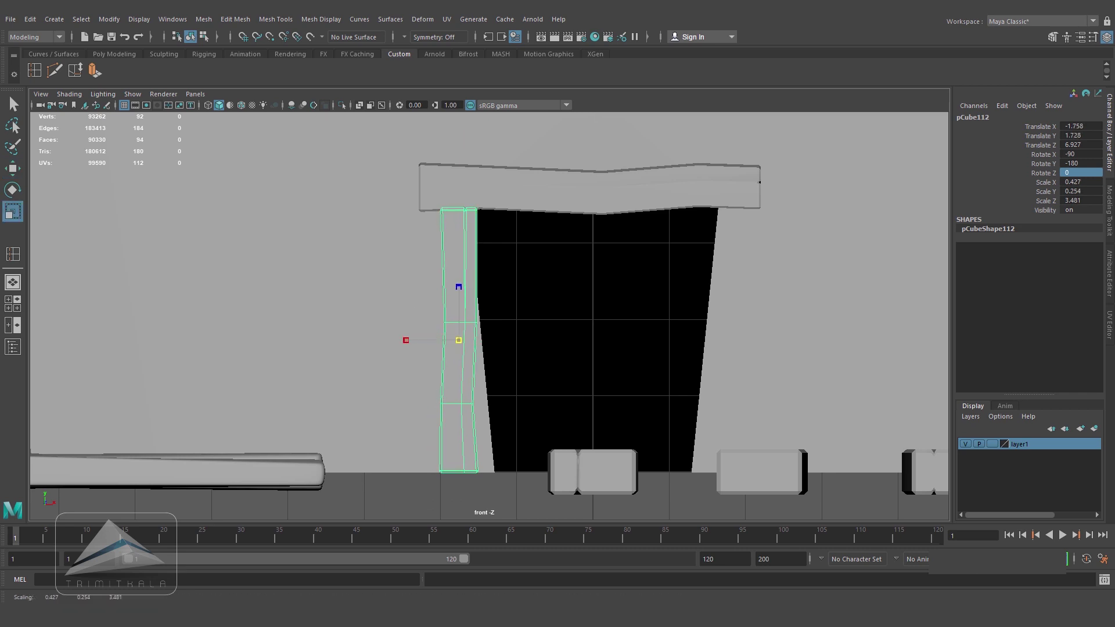
pyautogui.press('space')
pyautogui.keyDown('alt'); pyautogui.moveTo(523, 360); pyautogui.dragTo(569, 313); pyautogui.keyUp('alt')
# - Shift the upright plank's vertex rows one by one, progressively further toward its base, to make it follow the leaning front wall
pyautogui.press('w')
pyautogui.press('space')
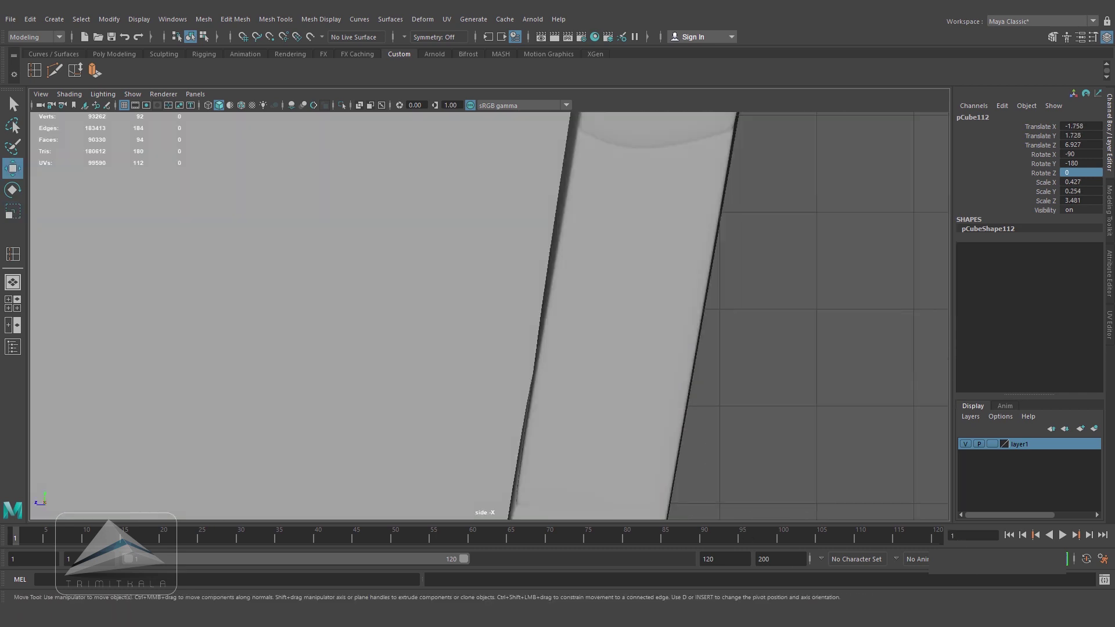
pyautogui.scroll(-8, 522, 314)
pyautogui.keyDown('alt'); pyautogui.moveTo(290, 325); pyautogui.dragTo(639, 313, button='middle'); pyautogui.keyUp('alt')
pyautogui.press('4')
pyautogui.scroll(6, 523, 314)
pyautogui.keyDown('alt'); pyautogui.moveTo(581, 255); pyautogui.dragTo(520, 337, button='middle'); pyautogui.keyUp('alt')
pyautogui.moveTo(529, 277); pyautogui.dragTo(478, 277, button='right')
pyautogui.moveTo(494, 178); pyautogui.dragTo(576, 237)
pyautogui.moveTo(466, 210); pyautogui.dragTo(483, 210)
pyautogui.keyDown('alt'); pyautogui.moveTo(493, 232); pyautogui.dragTo(448, 163, button='middle'); pyautogui.keyUp('alt')
pyautogui.moveTo(444, 246); pyautogui.dragTo(514, 290)
pyautogui.moveTo(419, 269); pyautogui.dragTo(447, 269)
pyautogui.moveTo(470, 356); pyautogui.dragTo(471, 358)
pyautogui.moveTo(444, 361); pyautogui.dragTo(486, 361)
pyautogui.moveTo(419, 440); pyautogui.dragTo(475, 440)
# - Shift the upright plank's vertex rows sideways to match the slanted left edge of the doorway, then return to object mode
pyautogui.press('5')
pyautogui.press('space')
pyautogui.press('space')
pyautogui.scroll(2, 474, 440)
pyautogui.keyDown('alt'); pyautogui.moveTo(474, 439); pyautogui.dragTo(487, 407, button='middle'); pyautogui.keyUp('alt')
pyautogui.press('4')
pyautogui.moveTo(419, 259); pyautogui.dragTo(535, 289)
pyautogui.moveTo(422, 367); pyautogui.dragTo(517, 488)
pyautogui.moveTo(521, 430); pyautogui.dragTo(549, 429)
pyautogui.press('5')
pyautogui.press('space')
pyautogui.press('space')
pyautogui.press('F8')
# - Turn on the smooth preview for the left door plank and the lintel, then deselect them
pyautogui.scroll(-4, 489, 316)
pyautogui.press('3')
pyautogui.click(673, 229)
pyautogui.press('3')
pyautogui.click(668, 296)
pyautogui.scroll(-3, 489, 316)
pyautogui.moveTo(523, 325)
pyautogui.keyDown('alt'); pyautogui.mouseDown()
pyautogui.moveTo(488, 325)
pyautogui.moveTo(525, 337)
pyautogui.mouseUp(); pyautogui.keyUp('alt')
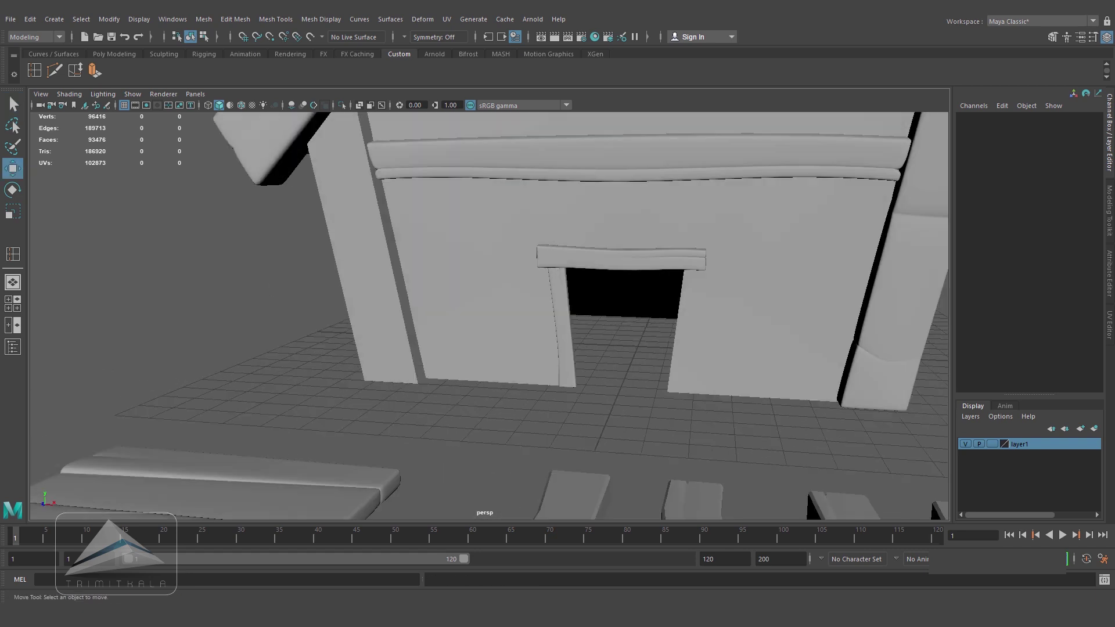
# - Duplicate the left door plank and move the copy to the doorway's right side at X 1.5
pyautogui.click(565, 325)
pyautogui.scroll(2, 565, 326)
pyautogui.hotkey('ctrl', 'd')
pyautogui.moveTo(622, 337); pyautogui.dragTo(784, 345)
pyautogui.press('space')
pyautogui.press('space')
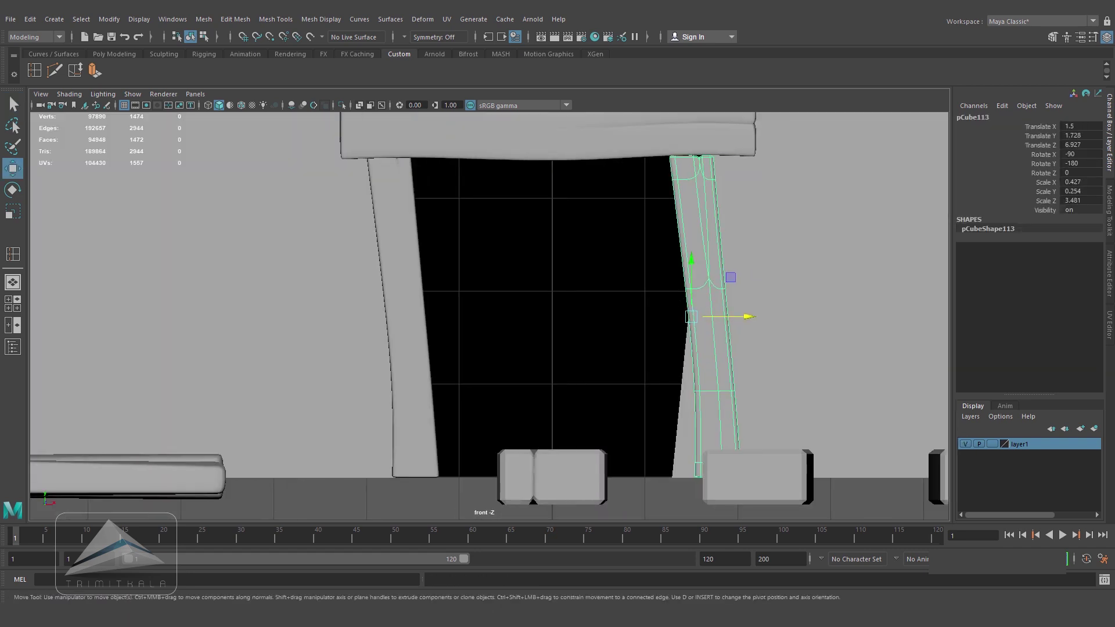
# - Turn off smoothing on the right door plank and shift its vertex rows to follow the doorway's slanted right edge
pyautogui.press('4')
pyautogui.moveTo(714, 184); pyautogui.dragTo(657, 184, button='right')
pyautogui.press('1')
pyautogui.moveTo(648, 143); pyautogui.dragTo(767, 157)
pyautogui.moveTo(659, 272); pyautogui.dragTo(749, 316)
pyautogui.moveTo(760, 295); pyautogui.dragTo(753, 295)
pyautogui.keyDown('alt'); pyautogui.moveTo(753, 295); pyautogui.dragTo(747, 214, button='middle'); pyautogui.keyUp('alt')
pyautogui.moveTo(662, 290); pyautogui.dragTo(749, 334)
pyautogui.moveTo(765, 312); pyautogui.dragTo(736, 312)
pyautogui.moveTo(665, 372); pyautogui.dragTo(727, 394)
# - Scale the right door plank's bottom and top vertex rows wider, then return to object mode
pyautogui.moveTo(686, 285); pyautogui.dragTo(723, 258, button='right')
pyautogui.moveTo(653, 299); pyautogui.dragTo(613, 299, button='right')
pyautogui.moveTo(628, 372); pyautogui.dragTo(714, 415)
pyautogui.moveTo(618, 396); pyautogui.dragTo(607, 395)
pyautogui.keyDown('alt'); pyautogui.moveTo(710, 214); pyautogui.dragTo(709, 305, button='middle'); pyautogui.keyUp('alt')
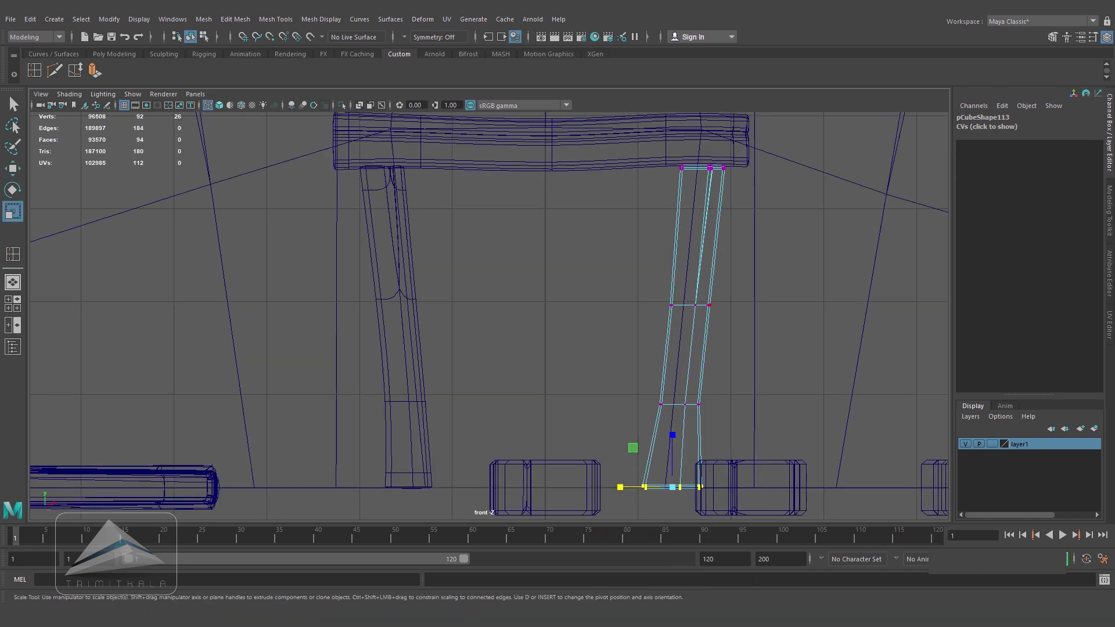
pyautogui.moveTo(650, 167); pyautogui.dragTo(632, 168)
pyautogui.moveTo(687, 285); pyautogui.dragTo(723, 258, button='right')
# - Scale the left door plank's middle vertices slightly wider, return to object mode and deselect it
pyautogui.click(381, 348)
pyautogui.moveTo(401, 299); pyautogui.dragTo(360, 299, button='right')
pyautogui.moveTo(361, 273); pyautogui.dragTo(436, 317)
pyautogui.moveTo(344, 305); pyautogui.dragTo(343, 306)
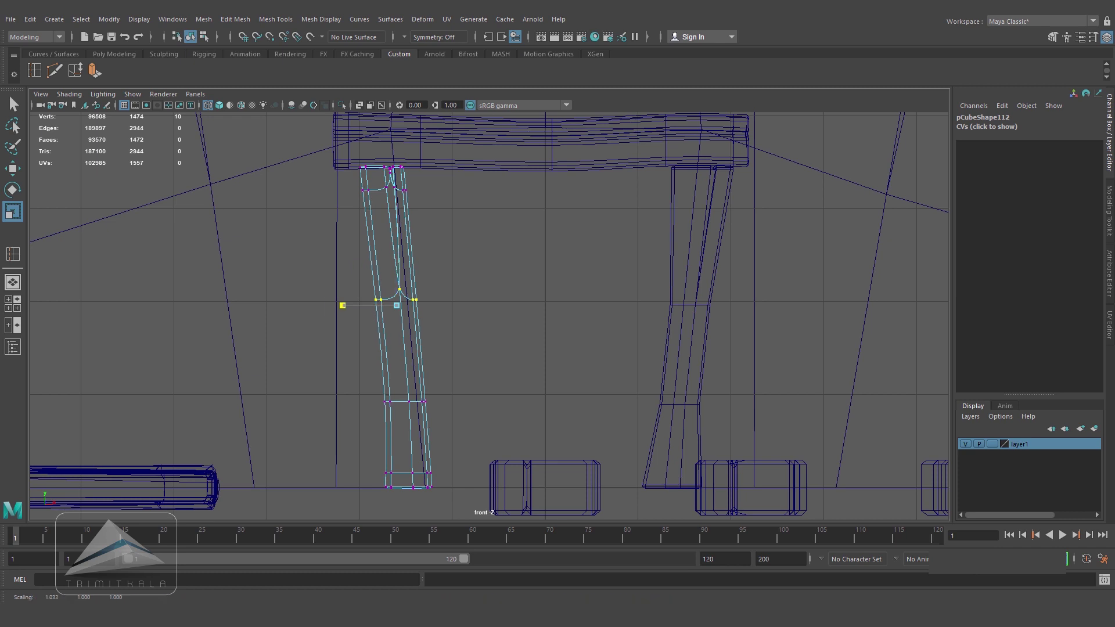
pyautogui.moveTo(401, 290); pyautogui.dragTo(439, 264, button='right')
pyautogui.click(499, 279)
pyautogui.press('space')
pyautogui.press('space')
pyautogui.press('5')
pyautogui.keyDown('alt'); pyautogui.moveTo(570, 302); pyautogui.dragTo(464, 296); pyautogui.keyUp('alt')
pyautogui.scroll(-5, 488, 302)
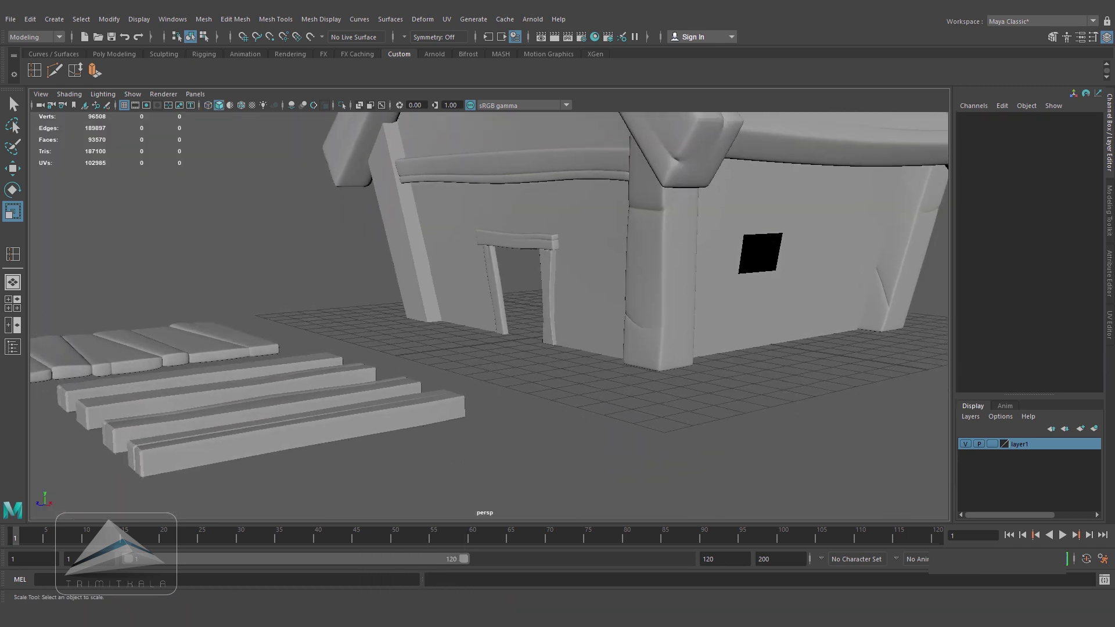
# - Duplicate the left door plank and raise the copy to the upper front wall at Y 8.114, Z 8.193
pyautogui.keyDown('alt'); pyautogui.moveTo(488, 290); pyautogui.dragTo(488, 318, button='middle'); pyautogui.keyUp('alt')
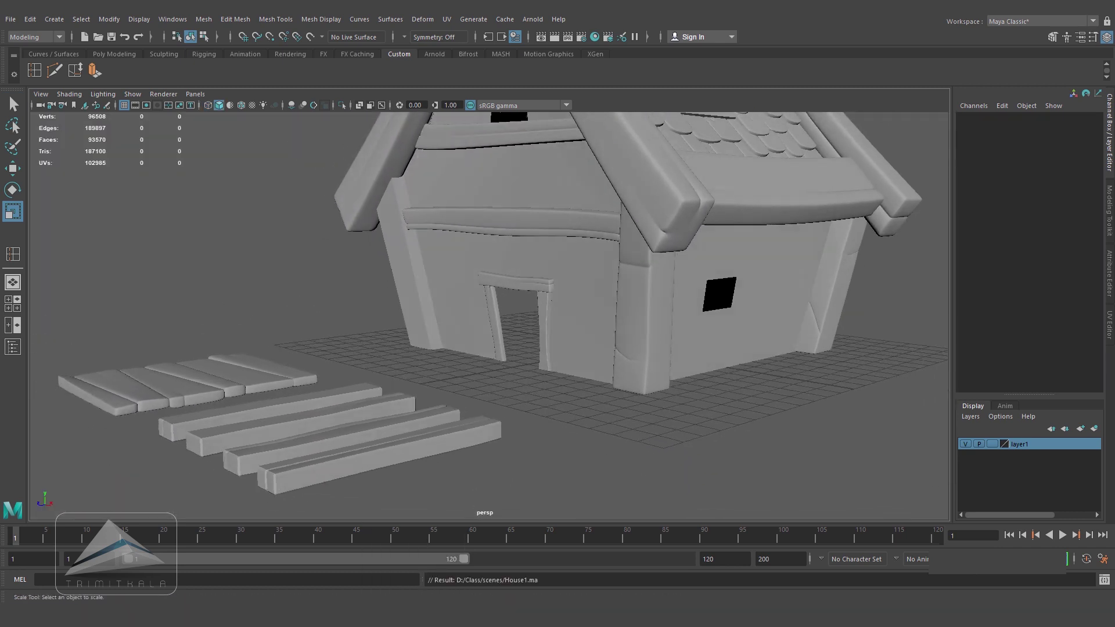
pyautogui.keyDown('alt'); pyautogui.moveTo(488, 302); pyautogui.dragTo(508, 316); pyautogui.keyUp('alt')
pyautogui.keyDown('alt'); pyautogui.moveTo(505, 316); pyautogui.dragTo(506, 335, button='middle'); pyautogui.keyUp('alt')
pyautogui.click(504, 342)
pyautogui.hotkey('ctrl', 'd')
pyautogui.press('w')
pyautogui.moveTo(498, 288); pyautogui.dragTo(499, 165)
pyautogui.moveTo(456, 232); pyautogui.dragTo(459, 232)
pyautogui.press('space')
pyautogui.moveTo(493, 266); pyautogui.dragTo(552, 267)
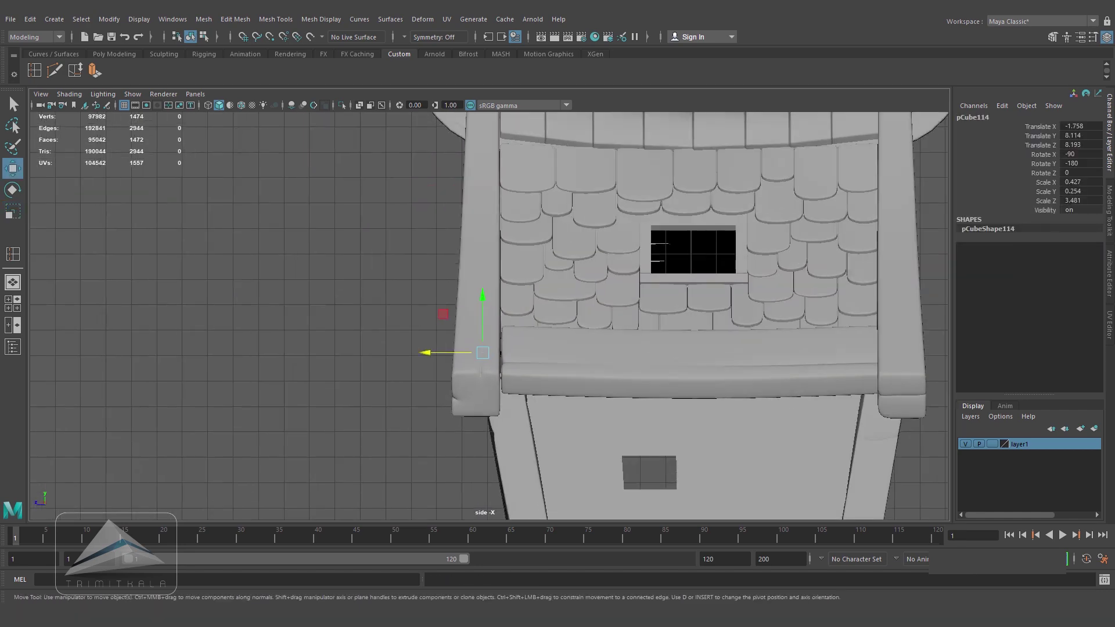
# - Shorten the raised plank to Scale Z 2.556 and fit it between the two front beams at Y 8.204, Z 7.915
pyautogui.press('4')
pyautogui.scroll(6, 488, 316)
pyautogui.keyDown('alt'); pyautogui.moveTo(482, 371); pyautogui.dragTo(474, 276, button='middle'); pyautogui.keyUp('alt')
pyautogui.press('space')
pyautogui.moveTo(488, 308)
pyautogui.mouseDown()
pyautogui.moveTo(488, 261)
pyautogui.moveTo(458, 310)
pyautogui.moveTo(557, 300)
pyautogui.mouseUp()
pyautogui.press('5')
pyautogui.scroll(5, 552, 302)
pyautogui.press('e')
pyautogui.press('w')
pyautogui.press('r')
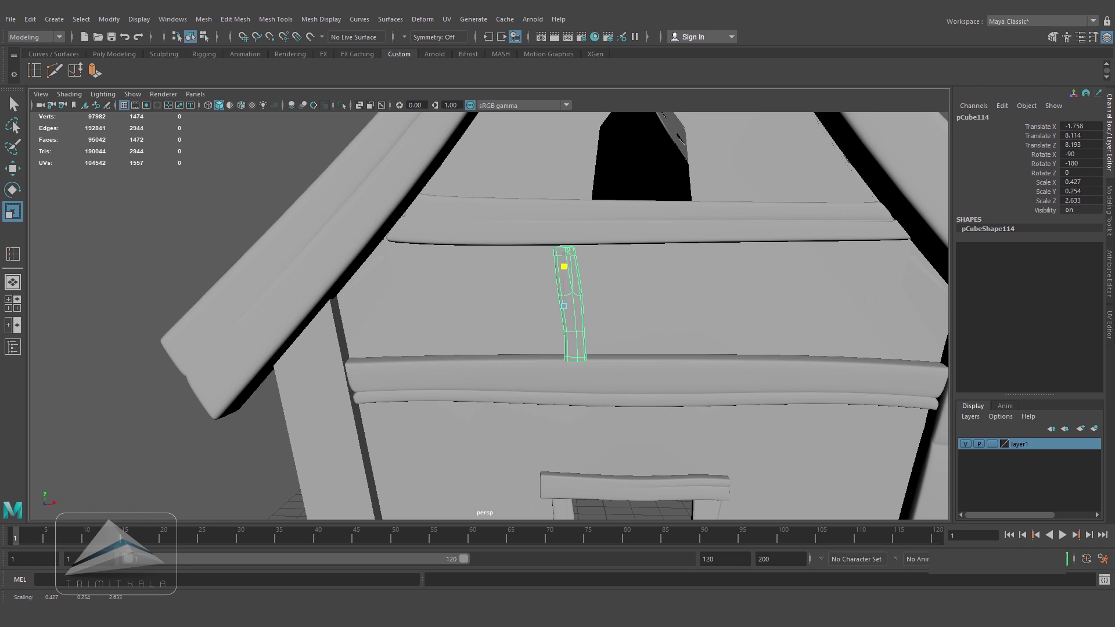
pyautogui.moveTo(564, 248); pyautogui.dragTo(564, 245)
pyautogui.keyDown('alt'); pyautogui.moveTo(564, 256); pyautogui.dragTo(418, 262); pyautogui.keyUp('alt')
pyautogui.scroll(5, 400, 302)
pyautogui.keyDown('alt'); pyautogui.moveTo(401, 302); pyautogui.dragTo(304, 278); pyautogui.keyUp('alt')
# - Turn off smoothing on the short plank and push its upper vertex rows back against the wall, then return to object mode
pyautogui.press('1')
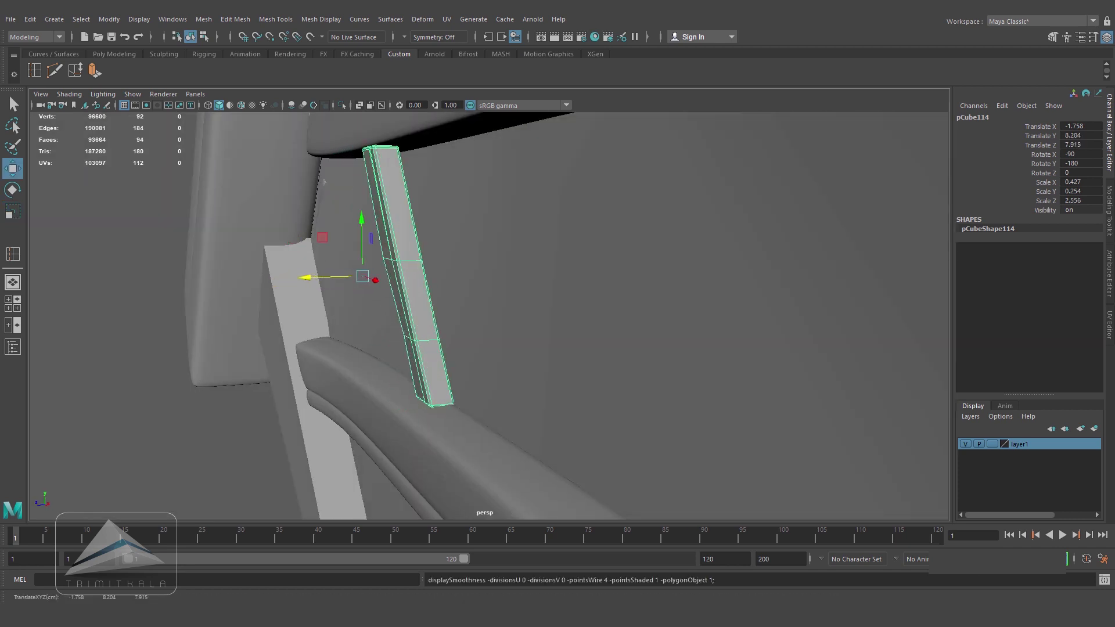
pyautogui.press('F9')
pyautogui.moveTo(479, 206); pyautogui.dragTo(348, 129)
pyautogui.moveTo(323, 147); pyautogui.dragTo(347, 148)
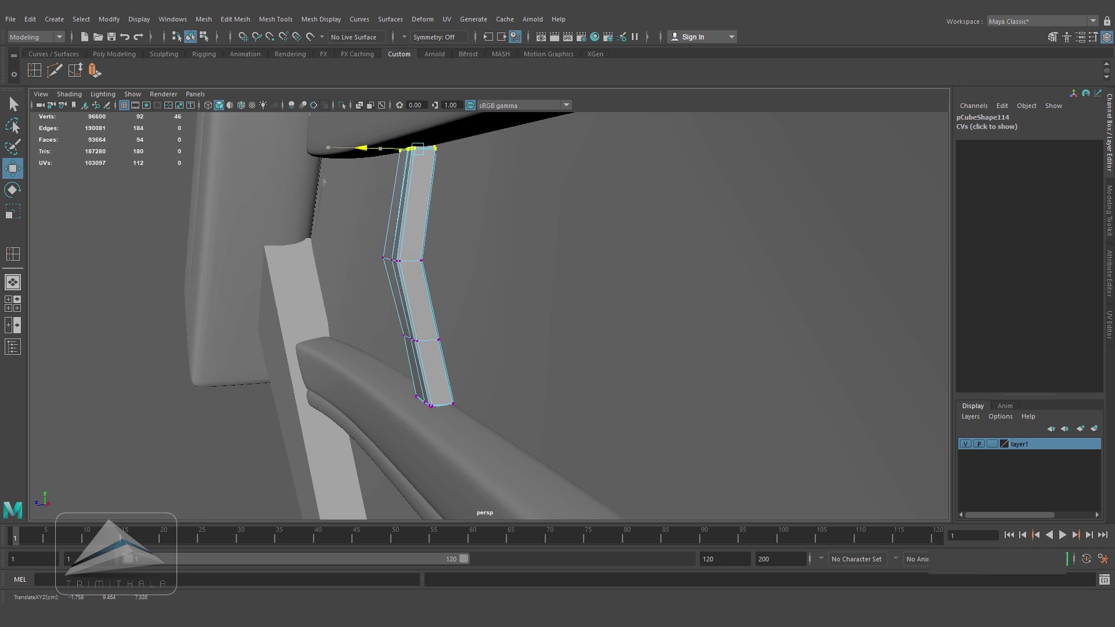
pyautogui.moveTo(348, 259); pyautogui.dragTo(374, 260)
pyautogui.moveTo(473, 318); pyautogui.dragTo(380, 358)
pyautogui.moveTo(364, 338); pyautogui.dragTo(374, 338)
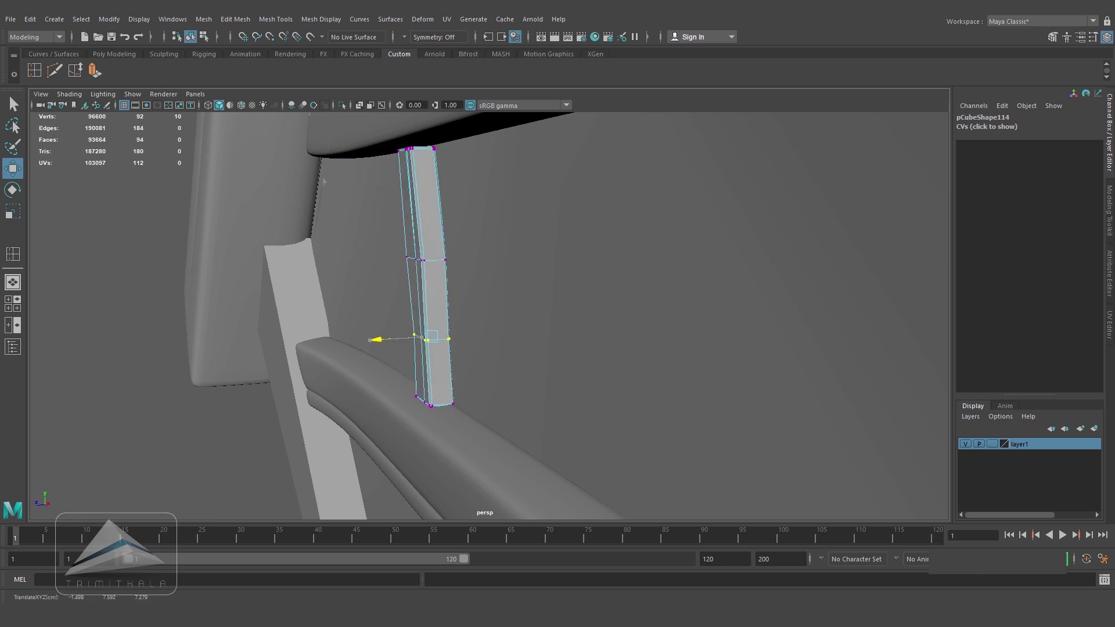
pyautogui.press('F8')
# - Duplicate the short plank six times and spread the copies across the wall between the two front beams, placing the rightmost at X 5.361
pyautogui.press('space')
pyautogui.moveTo(632, 364); pyautogui.dragTo(607, 384)
pyautogui.scroll(-4, 605, 365)
pyautogui.press('space')
pyautogui.hotkey('ctrl', 'd')
pyautogui.moveTo(588, 262); pyautogui.dragTo(521, 262)
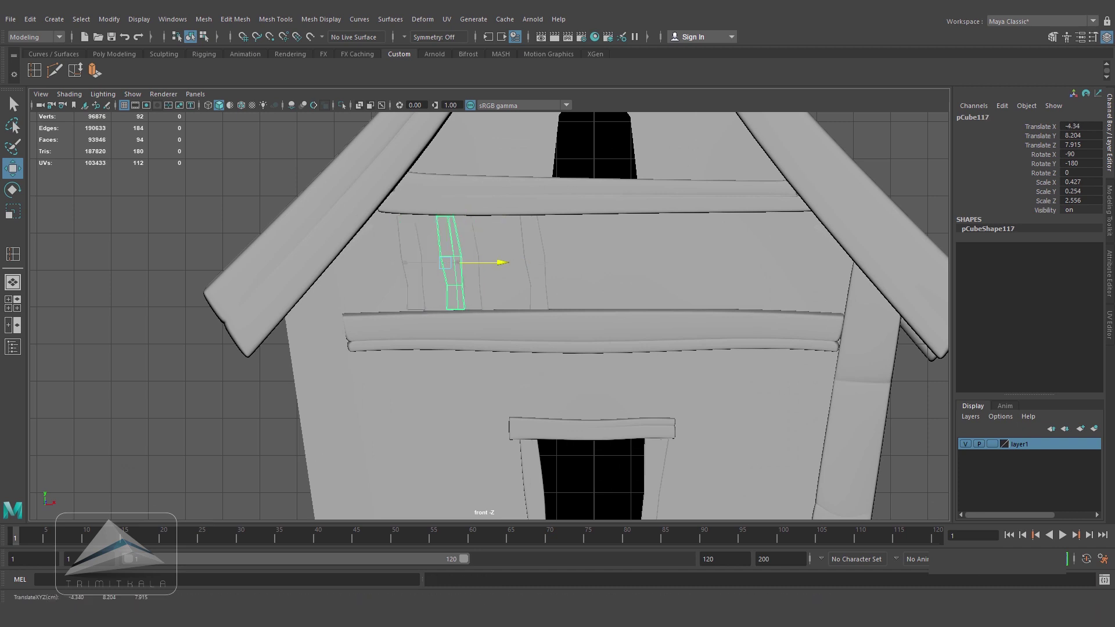
pyautogui.moveTo(643, 263); pyautogui.dragTo(825, 262)
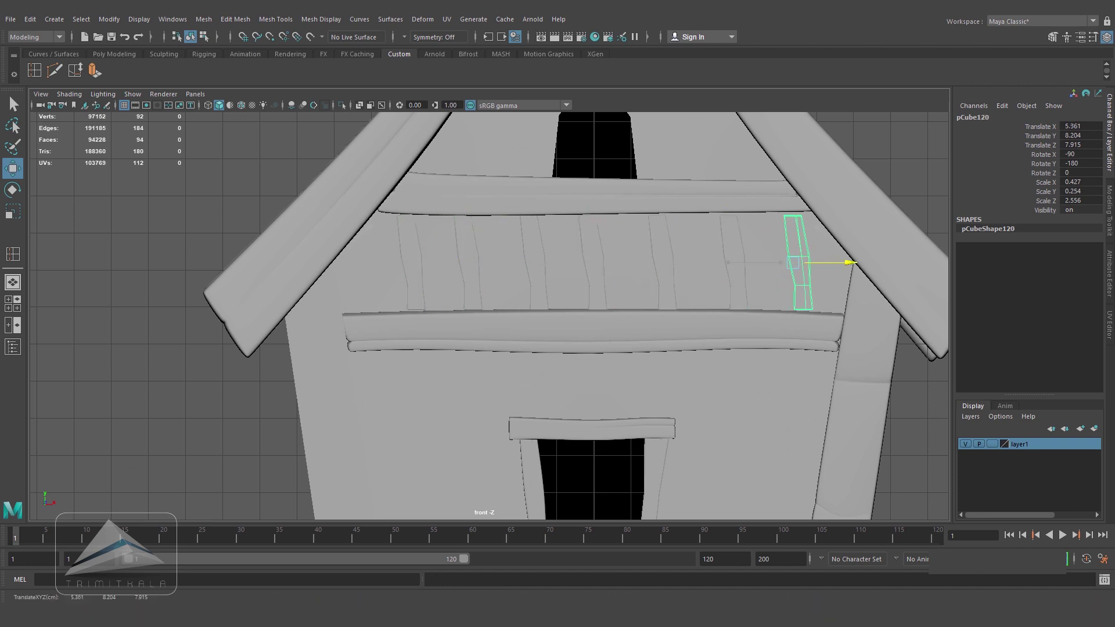
# - Adjust the rightmost short plank's vertex rows, scaling its upper-middle row to vary its outline
pyautogui.keyDown('alt'); pyautogui.moveTo(825, 262); pyautogui.dragTo(566, 263, button='middle'); pyautogui.keyUp('alt')
pyautogui.scroll(3, 566, 264)
pyautogui.moveTo(578, 167); pyautogui.dragTo(528, 168, button='right')
pyautogui.keyDown('alt'); pyautogui.moveTo(540, 175); pyautogui.dragTo(514, 251, button='middle'); pyautogui.keyUp('alt')
pyautogui.moveTo(506, 201); pyautogui.dragTo(583, 243)
pyautogui.moveTo(539, 221); pyautogui.dragTo(541, 219)
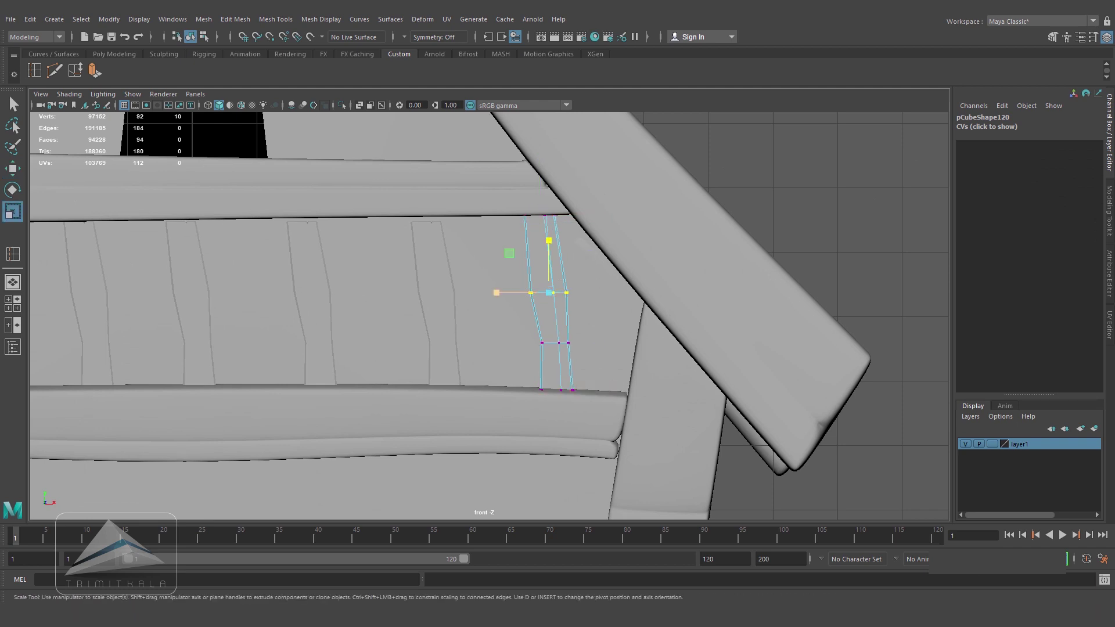
# - Adjust the top vertices of the second short plank from the right and scale its lower row slightly
pyautogui.click(432, 247)
pyautogui.moveTo(429, 236); pyautogui.dragTo(393, 234, button='right')
pyautogui.moveTo(390, 200); pyautogui.dragTo(466, 246)
pyautogui.press('w')
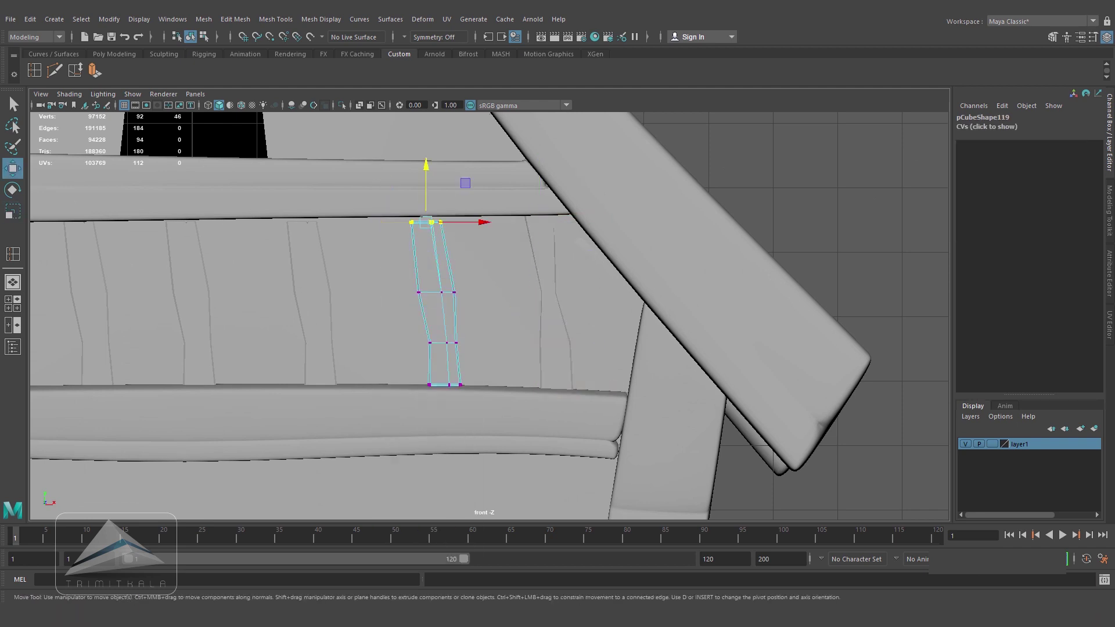
pyautogui.press('r')
pyautogui.moveTo(390, 342); pyautogui.dragTo(381, 342)
# - Adjust the top and bottom vertex rows of the third short plank from the right to meet the beams
pyautogui.keyDown('alt'); pyautogui.moveTo(311, 261); pyautogui.dragTo(443, 260, button='middle'); pyautogui.keyUp('alt')
pyautogui.click(440, 256)
pyautogui.moveTo(438, 250); pyautogui.dragTo(402, 248, button='right')
pyautogui.moveTo(398, 198); pyautogui.dragTo(473, 247)
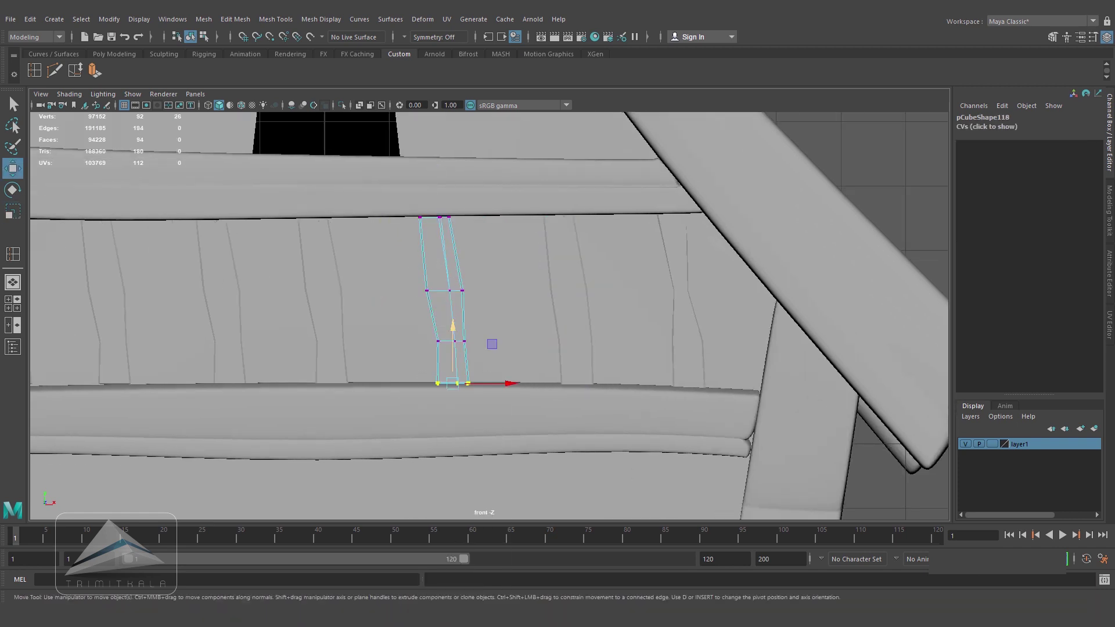
pyautogui.keyDown('alt'); pyautogui.moveTo(433, 232); pyautogui.dragTo(533, 241, button='middle'); pyautogui.keyUp('alt')
pyautogui.moveTo(532, 242); pyautogui.dragTo(570, 227, button='right')
# - Shift the lower vertices of the middle short plank sideways to give it a different bend
pyautogui.click(425, 290)
pyautogui.moveTo(423, 294); pyautogui.dragTo(386, 294, button='right')
pyautogui.moveTo(388, 328); pyautogui.dragTo(478, 411)
pyautogui.press('w')
pyautogui.moveTo(473, 371); pyautogui.dragTo(459, 371)
pyautogui.moveTo(456, 233); pyautogui.dragTo(490, 219, button='right')
# - Shift the lower vertex rows of the third short plank from the left to change its bend
pyautogui.keyDown('alt'); pyautogui.moveTo(323, 266); pyautogui.dragTo(458, 267, button='middle'); pyautogui.keyUp('alt')
pyautogui.click(457, 268)
pyautogui.moveTo(457, 269); pyautogui.dragTo(417, 269, button='right')
pyautogui.moveTo(421, 328); pyautogui.dragTo(511, 410)
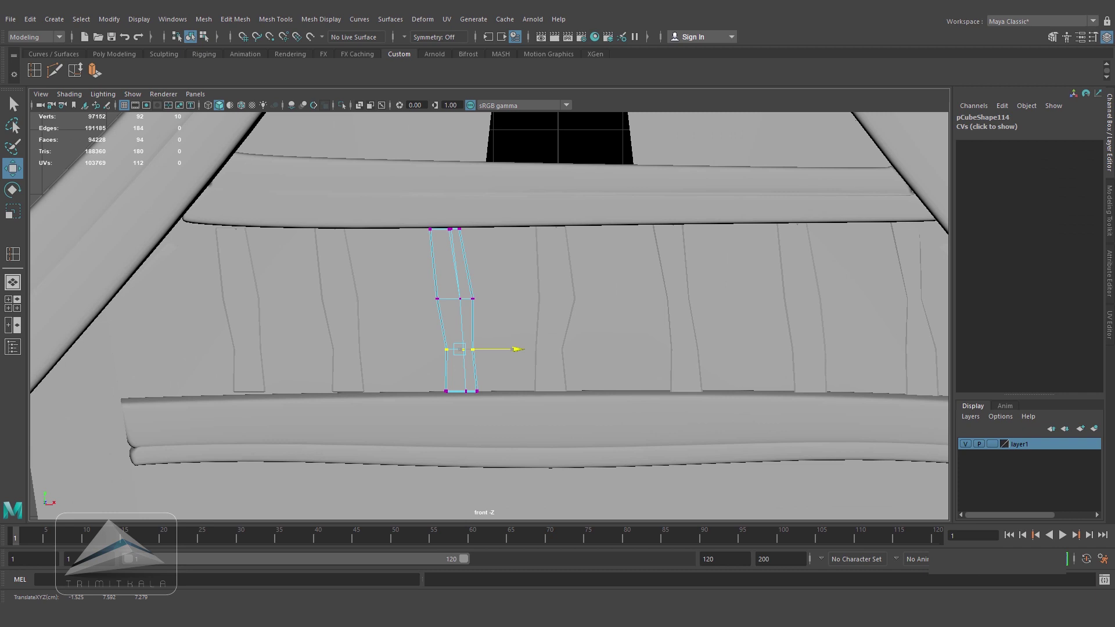
pyautogui.moveTo(453, 276); pyautogui.dragTo(487, 262, button='right')
# - Shift the lower vertices of the second short plank from the left sideways to vary its shape
pyautogui.keyDown('alt'); pyautogui.moveTo(338, 279); pyautogui.dragTo(454, 270, button='middle'); pyautogui.keyUp('alt')
pyautogui.click(455, 272)
pyautogui.moveTo(455, 273); pyautogui.dragTo(420, 273, button='right')
pyautogui.moveTo(430, 326); pyautogui.dragTo(501, 358)
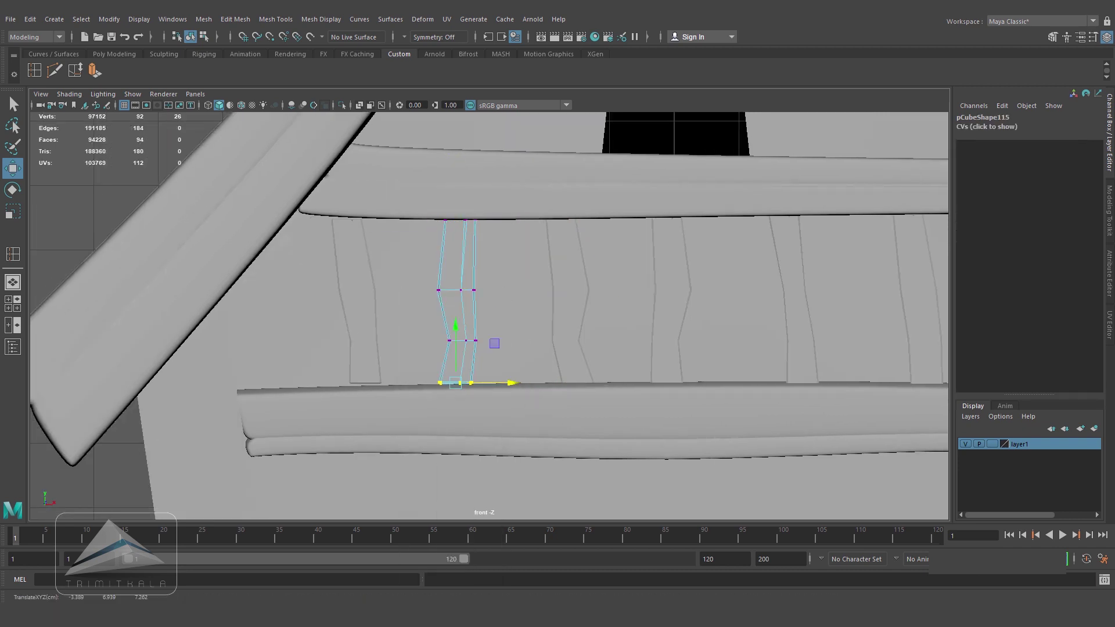
pyautogui.moveTo(468, 294); pyautogui.dragTo(501, 280, button='right')
# - Fit the leftmost short plank's top vertices to the upper beam, shift its bottom vertices outward and return to object mode
pyautogui.keyDown('alt'); pyautogui.moveTo(357, 269); pyautogui.dragTo(443, 294, button='middle'); pyautogui.keyUp('alt')
pyautogui.click(443, 295)
pyautogui.moveTo(443, 294); pyautogui.dragTo(404, 294, button='right')
pyautogui.moveTo(401, 225); pyautogui.dragTo(477, 263)
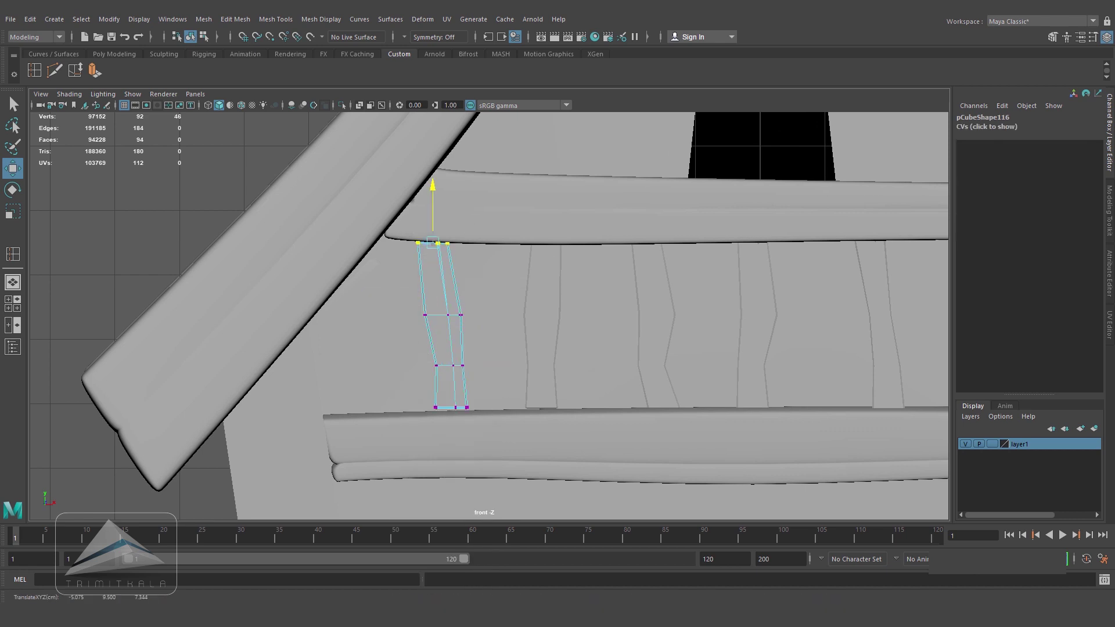
pyautogui.moveTo(442, 353); pyautogui.dragTo(442, 355)
pyautogui.moveTo(446, 295); pyautogui.dragTo(488, 282, button='right')
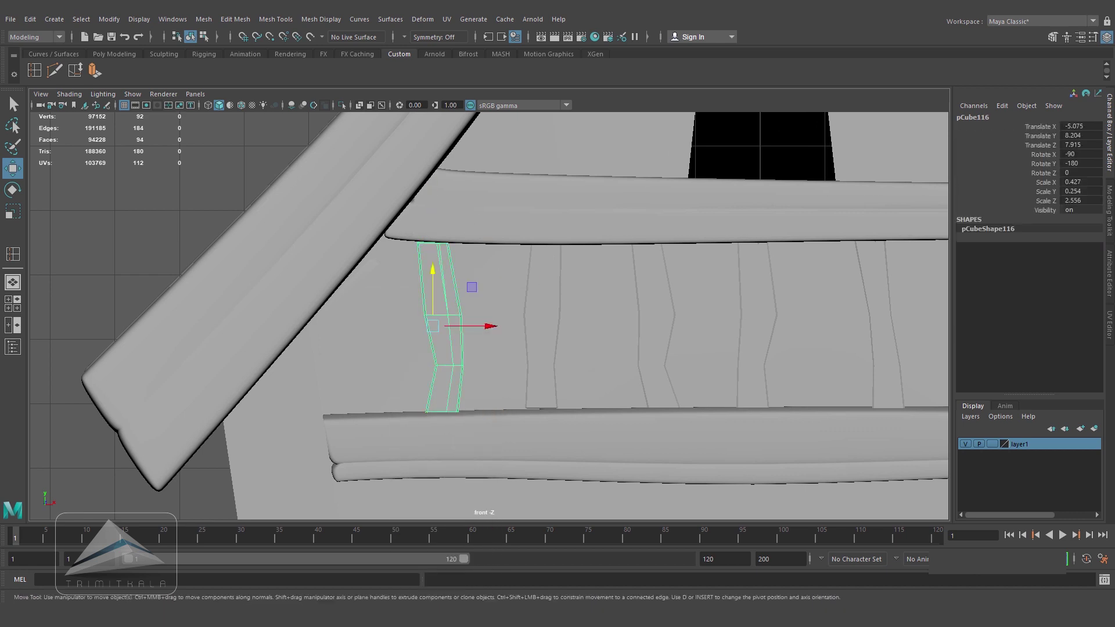
# - Select the short planks between the beams, preview them smoothed, and switch to the perspective view
pyautogui.scroll(-5, 470, 317)
pyautogui.hotkey('ctrl', 'z')
pyautogui.moveTo(470, 320); pyautogui.dragTo(504, 319)
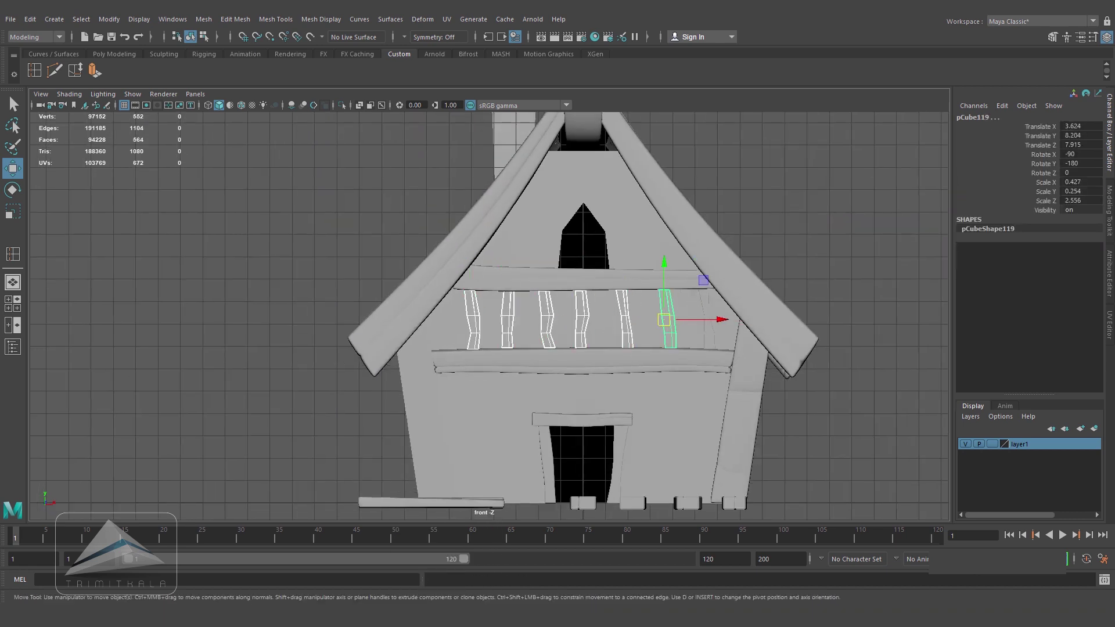
pyautogui.click(827, 278)
pyautogui.press('space')
pyautogui.moveTo(774, 309); pyautogui.dragTo(774, 277)
# - Duplicate one of the planks lying in front of the house
pyautogui.scroll(-6, 755, 291)
pyautogui.keyDown('alt'); pyautogui.moveTo(720, 302); pyautogui.dragTo(717, 349); pyautogui.keyUp('alt')
pyautogui.keyDown('alt'); pyautogui.moveTo(639, 430); pyautogui.dragTo(586, 191, button='middle'); pyautogui.keyUp('alt')
pyautogui.scroll(3, 615, 290)
pyautogui.scroll(-2, 586, 348)
pyautogui.click(587, 372)
pyautogui.keyDown('alt'); pyautogui.moveTo(586, 372); pyautogui.dragTo(496, 169); pyautogui.keyUp('alt')
pyautogui.scroll(-3, 581, 317)
pyautogui.scroll(3, 581, 317)
pyautogui.click(501, 375)
pyautogui.hotkey('ctrl', 'd')
# - Move the duplicated plank clear of the others, rotate it upright by about 90 degrees and shorten it
pyautogui.scroll(-4, 494, 291)
pyautogui.keyDown('alt'); pyautogui.moveTo(494, 290); pyautogui.dragTo(476, 273); pyautogui.keyUp('alt')
pyautogui.keyDown('alt'); pyautogui.moveTo(477, 290); pyautogui.dragTo(479, 395, button='middle'); pyautogui.keyUp('alt')
pyautogui.moveTo(450, 453); pyautogui.dragTo(490, 400)
pyautogui.press('e')
pyautogui.moveTo(501, 349); pyautogui.dragTo(493, 399)
pyautogui.keyDown('alt'); pyautogui.moveTo(494, 320); pyautogui.dragTo(552, 314); pyautogui.keyUp('alt')
pyautogui.press('r')
pyautogui.moveTo(554, 378); pyautogui.dragTo(515, 378)
pyautogui.press('space')
pyautogui.press('space')
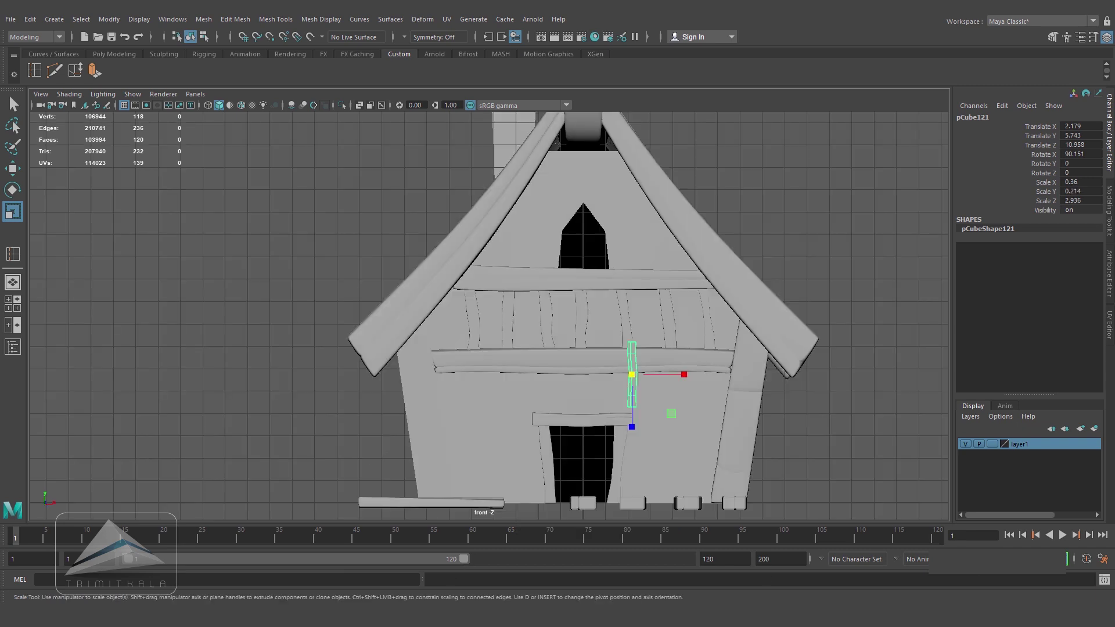
# - Move the upright plank to the left edge of the pointed gable window and shorten it to a Z scale of 1.761
pyautogui.scroll(-1, 581, 349)
pyautogui.press('w')
pyautogui.moveTo(622, 368); pyautogui.dragTo(556, 248)
pyautogui.scroll(6, 555, 248)
pyautogui.keyDown('alt'); pyautogui.moveTo(651, 174); pyautogui.dragTo(459, 383, button='middle'); pyautogui.keyUp('alt')
pyautogui.press('r')
pyautogui.moveTo(485, 350); pyautogui.dragTo(480, 341)
pyautogui.press('w')
pyautogui.press('space')
pyautogui.press('space')
pyautogui.scroll(6, 407, 291)
# - Push the window plank back against the gable wall and tilt it to an X rotation of 92.54 to follow the wall
pyautogui.moveTo(227, 212); pyautogui.dragTo(347, 179)
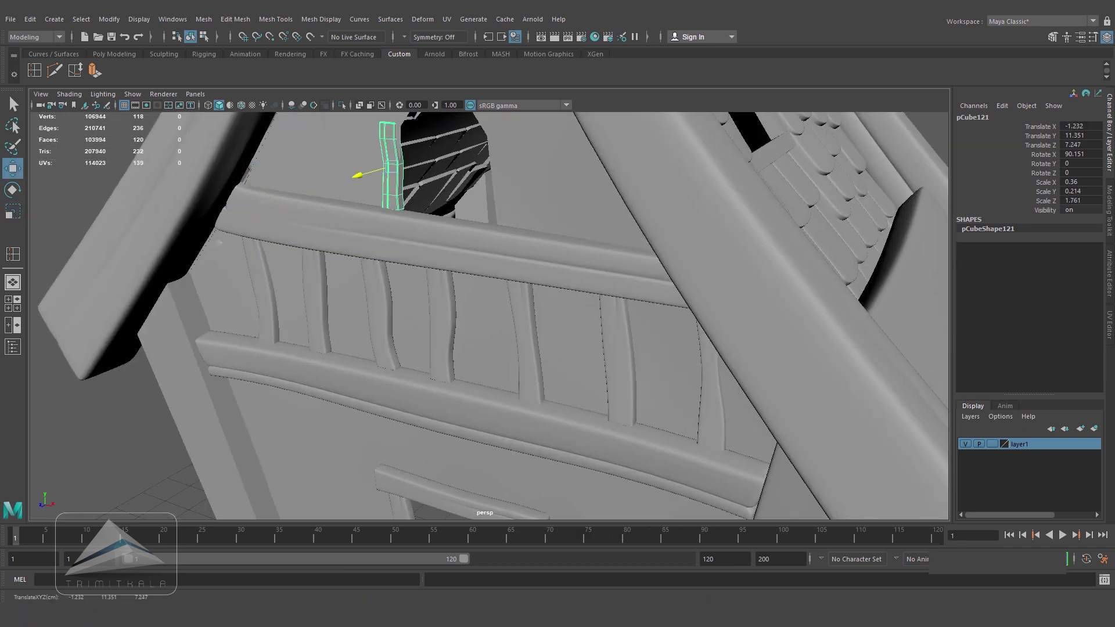
pyautogui.keyDown('alt'); pyautogui.moveTo(523, 319); pyautogui.dragTo(407, 302); pyautogui.keyUp('alt')
pyautogui.press('e')
pyautogui.moveTo(279, 267); pyautogui.dragTo(281, 277)
pyautogui.press('w')
pyautogui.moveTo(302, 314); pyautogui.dragTo(291, 318)
pyautogui.keyDown('alt'); pyautogui.moveTo(290, 318); pyautogui.dragTo(316, 335); pyautogui.keyUp('alt')
# - Align the plank with the window's left edge, then duplicate it to the right edge and select the copy's top vertices
pyautogui.press('space')
pyautogui.press('space')
pyautogui.moveTo(504, 349); pyautogui.dragTo(520, 325)
pyautogui.press('space')
pyautogui.keyDown('alt'); pyautogui.moveTo(519, 325); pyautogui.dragTo(694, 387); pyautogui.keyUp('alt')
pyautogui.hotkey('ctrl', 'd')
pyautogui.press('space')
pyautogui.keyDown('alt'); pyautogui.moveTo(694, 374); pyautogui.dragTo(582, 386, button='middle'); pyautogui.keyUp('alt')
pyautogui.moveTo(572, 319); pyautogui.dragTo(529, 320, button='right')
pyautogui.moveTo(523, 252); pyautogui.dragTo(610, 274)
# - Shift the left window plank's upper and middle vertices sideways to follow the window opening, then return to object mode
pyautogui.click(346, 294)
pyautogui.moveTo(347, 294); pyautogui.dragTo(297, 293, button='right')
pyautogui.moveTo(302, 253); pyautogui.dragTo(386, 331)
pyautogui.moveTo(393, 290); pyautogui.dragTo(400, 289)
pyautogui.moveTo(306, 343); pyautogui.dragTo(380, 375)
pyautogui.moveTo(395, 358); pyautogui.dragTo(370, 358)
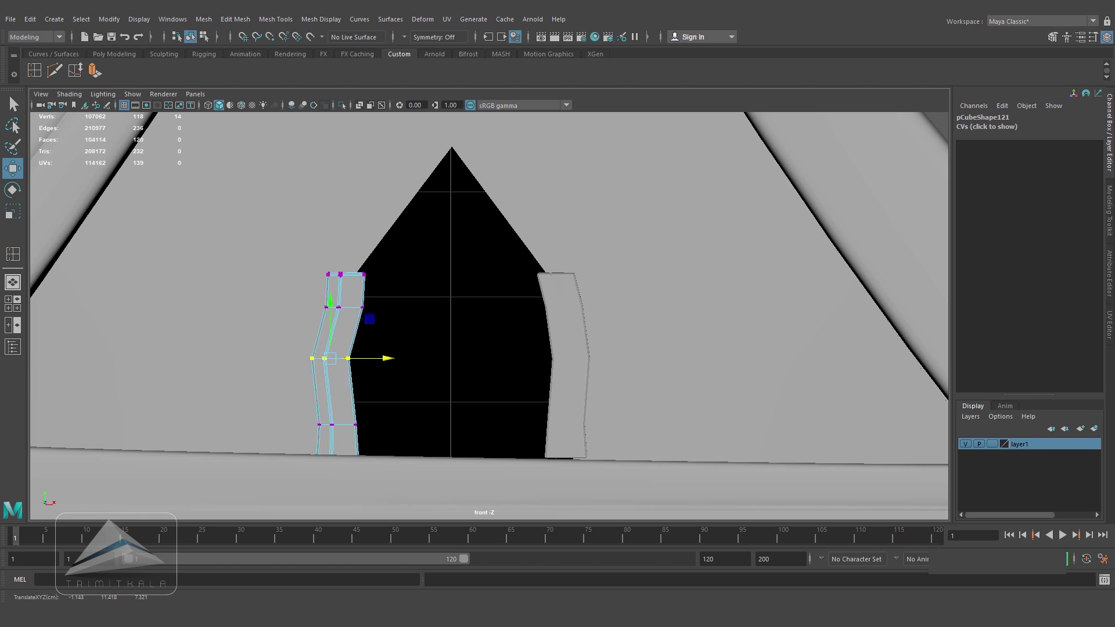
pyautogui.keyDown('alt'); pyautogui.moveTo(336, 244); pyautogui.dragTo(341, 297, button='middle'); pyautogui.keyUp('alt')
pyautogui.moveTo(341, 296); pyautogui.dragTo(395, 280, button='right')
# - Duplicate the left and right window planks and place each copy directly above its original
pyautogui.scroll(-5, 395, 302)
pyautogui.keyDown('alt'); pyautogui.moveTo(409, 348); pyautogui.dragTo(395, 374, button='middle'); pyautogui.keyUp('alt')
pyautogui.scroll(2, 395, 377)
pyautogui.hotkey('ctrl', 'd')
pyautogui.moveTo(395, 400); pyautogui.dragTo(426, 294)
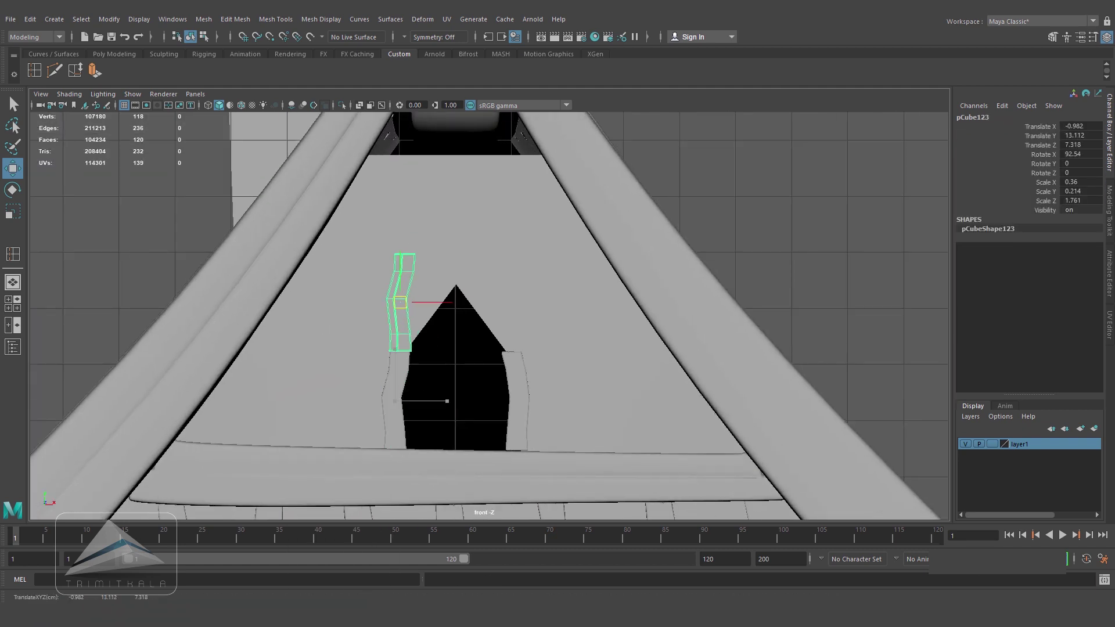
pyautogui.scroll(5, 400, 302)
pyautogui.click(545, 450)
pyautogui.hotkey('ctrl', 'd')
pyautogui.moveTo(546, 492); pyautogui.dragTo(538, 295)
pyautogui.scroll(-5, 490, 317)
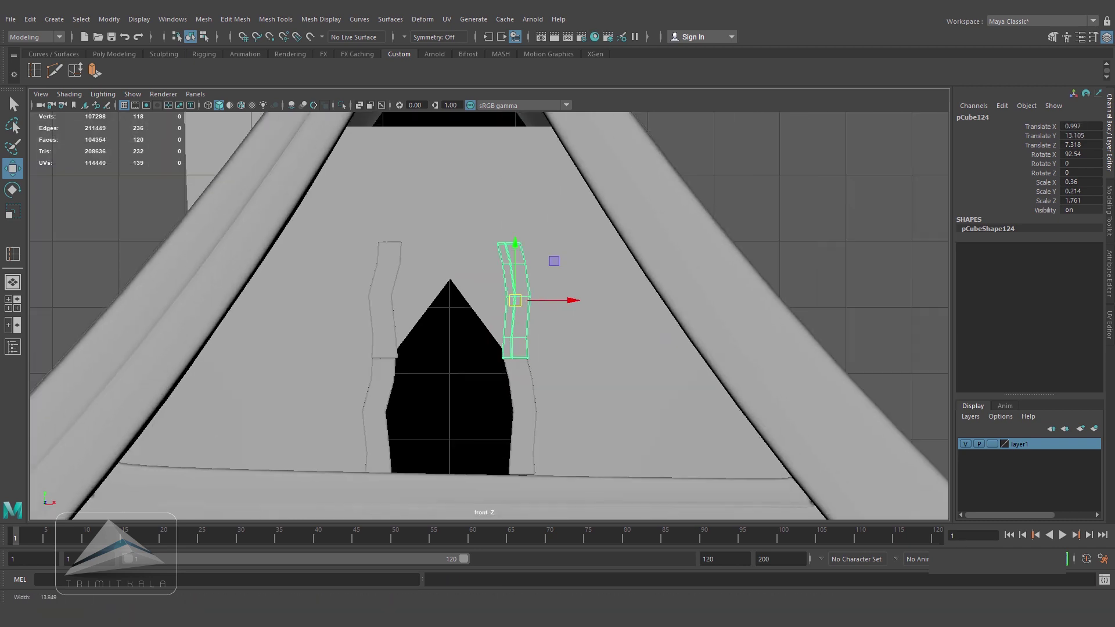
# - Shift the upper right plank's vertex rows toward the window's peak so it leans along the sloping edge
pyautogui.keyDown('alt'); pyautogui.moveTo(499, 302); pyautogui.dragTo(519, 317, button='middle'); pyautogui.keyUp('alt')
pyautogui.press('space')
pyautogui.press('space')
pyautogui.moveTo(601, 255); pyautogui.dragTo(554, 255, button='right')
pyautogui.moveTo(561, 206); pyautogui.dragTo(518, 300)
pyautogui.press('space')
pyautogui.press('space')
pyautogui.scroll(5, 489, 317)
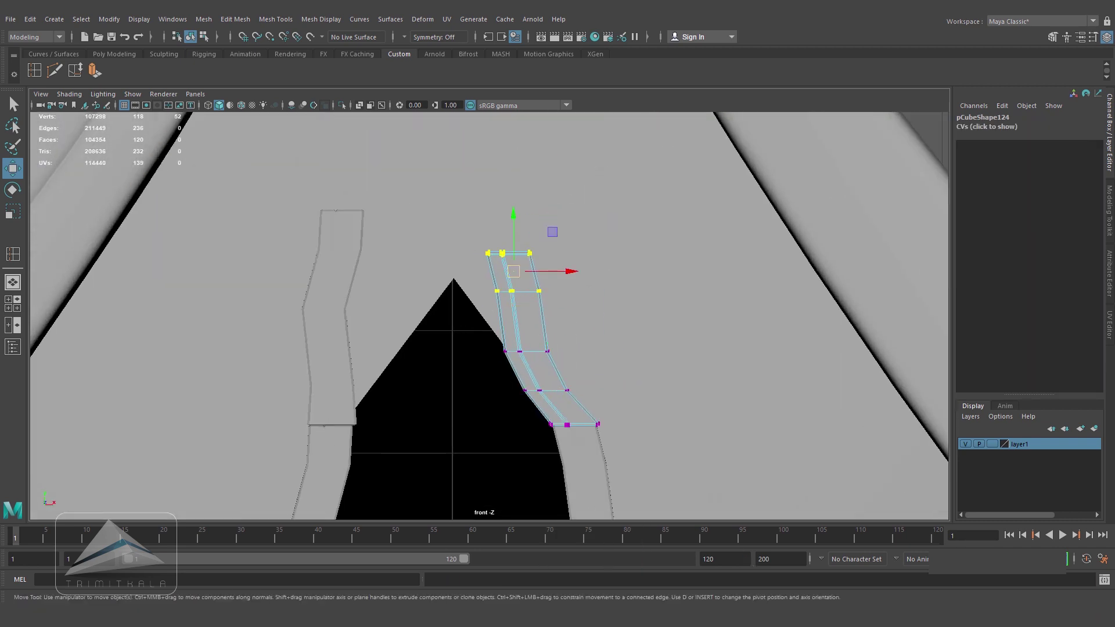
# - Rotate and move the upper right plank's top vertices so it follows the arch and ends vertically at the window's peak
pyautogui.scroll(3, 456, 279)
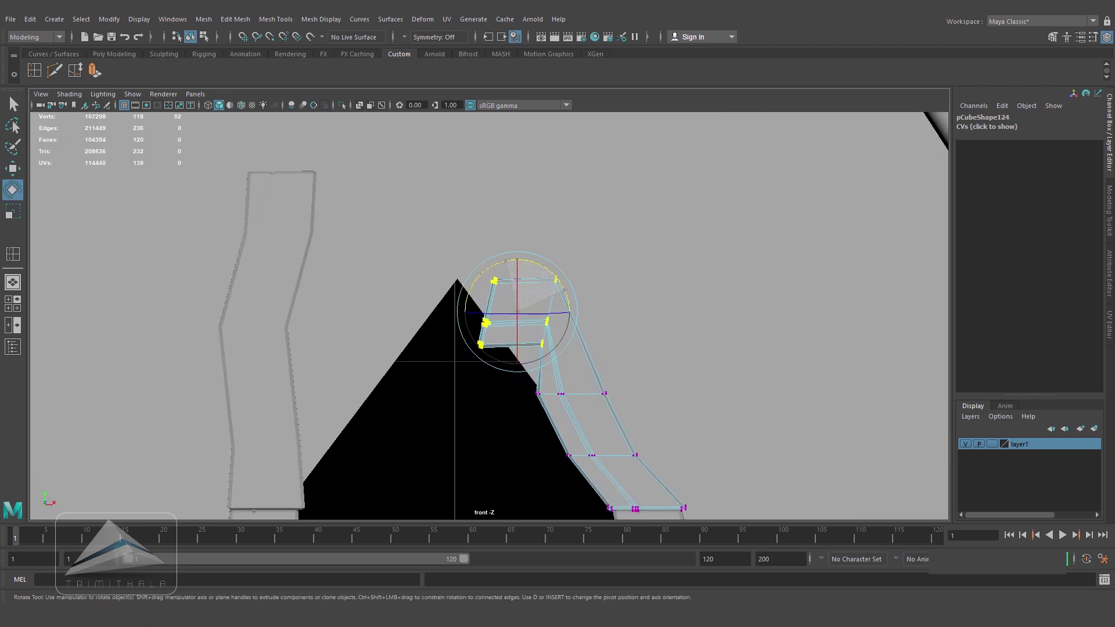
pyautogui.press('w')
pyautogui.moveTo(518, 312); pyautogui.dragTo(488, 255)
pyautogui.scroll(1, 490, 315)
pyautogui.moveTo(504, 181); pyautogui.dragTo(545, 292)
pyautogui.moveTo(524, 237); pyautogui.dragTo(511, 312)
pyautogui.scroll(-8, 556, 294)
pyautogui.click(556, 293)
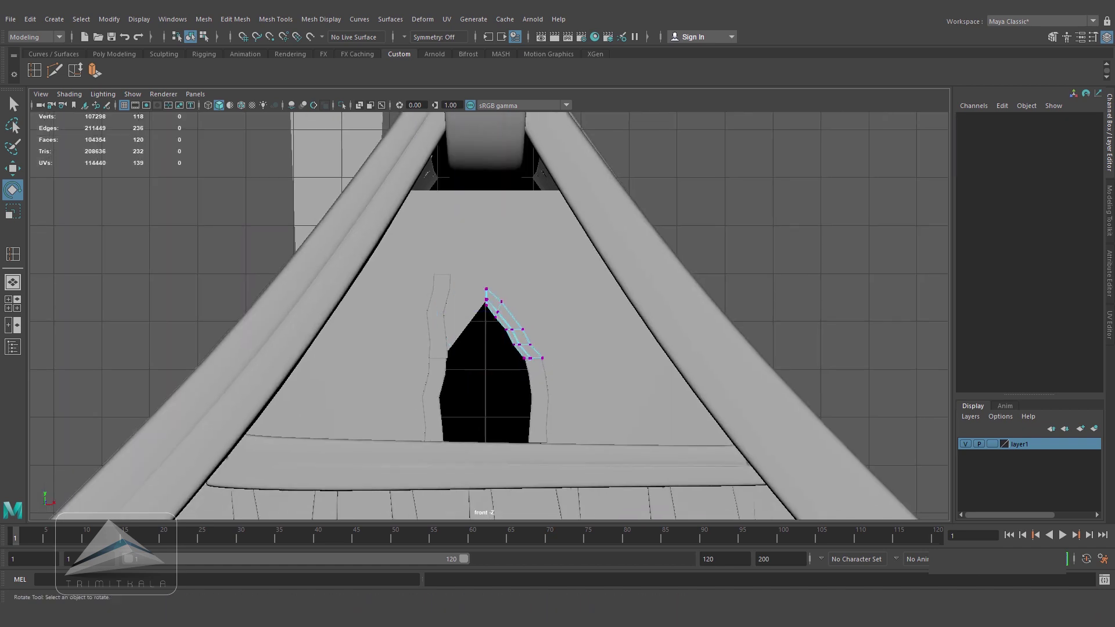
# - Reposition a group of the right arch plank's vertices in perspective to fit the plank to the wall
pyautogui.scroll(4, 546, 294)
pyautogui.moveTo(545, 294); pyautogui.dragTo(605, 277, button='right')
pyautogui.moveTo(630, 392); pyautogui.dragTo(581, 395, button='right')
pyautogui.press('space')
pyautogui.click(584, 393)
pyautogui.moveTo(585, 392); pyautogui.dragTo(585, 425)
pyautogui.press('space')
pyautogui.scroll(6, 585, 392)
pyautogui.keyDown('alt'); pyautogui.moveTo(691, 476); pyautogui.dragTo(440, 274, button='middle'); pyautogui.keyUp('alt')
pyautogui.moveTo(422, 333); pyautogui.dragTo(548, 358)
pyautogui.press('w')
pyautogui.press('space')
pyautogui.moveTo(567, 418); pyautogui.dragTo(540, 401)
# - Fine-tune the remaining vertices of the right arch plank so it sits evenly against the gable wall
pyautogui.scroll(4, 540, 401)
pyautogui.moveTo(312, 226); pyautogui.dragTo(306, 228)
pyautogui.moveTo(373, 300); pyautogui.dragTo(573, 474)
pyautogui.moveTo(414, 400); pyautogui.dragTo(401, 408)
pyautogui.keyDown('alt'); pyautogui.moveTo(495, 386); pyautogui.dragTo(534, 362); pyautogui.keyUp('alt')
# - Reshape the upper left plank's vertex rows along the window's sloping edge so its top meets the right plank at the peak
pyautogui.moveTo(490, 261); pyautogui.dragTo(490, 262, button='right')
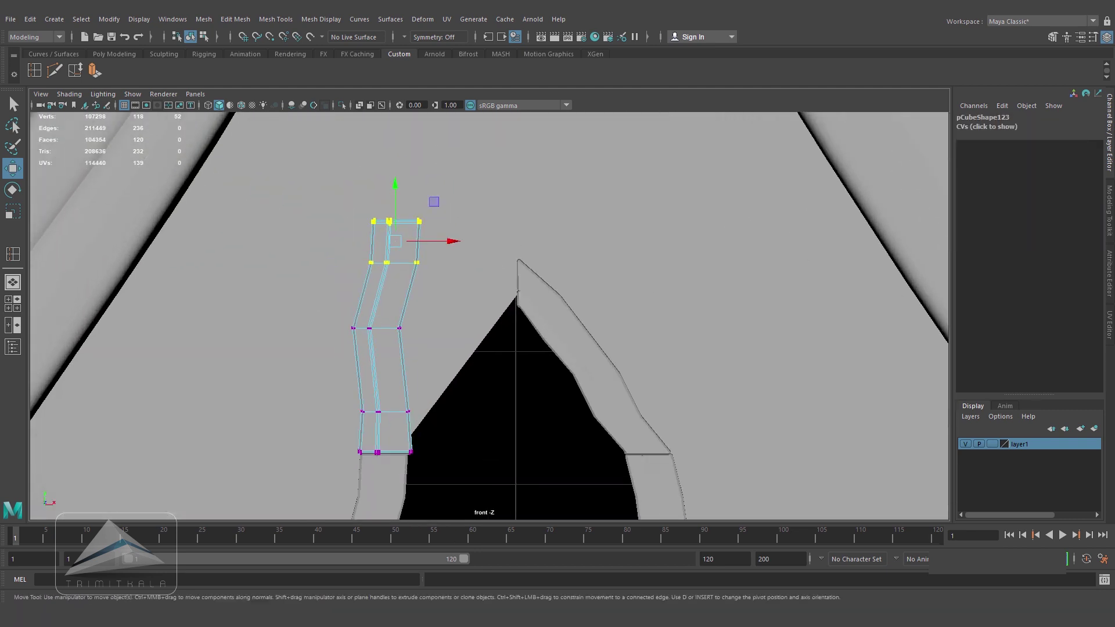
pyautogui.press('e')
pyautogui.press('w')
pyautogui.moveTo(395, 241); pyautogui.dragTo(460, 301)
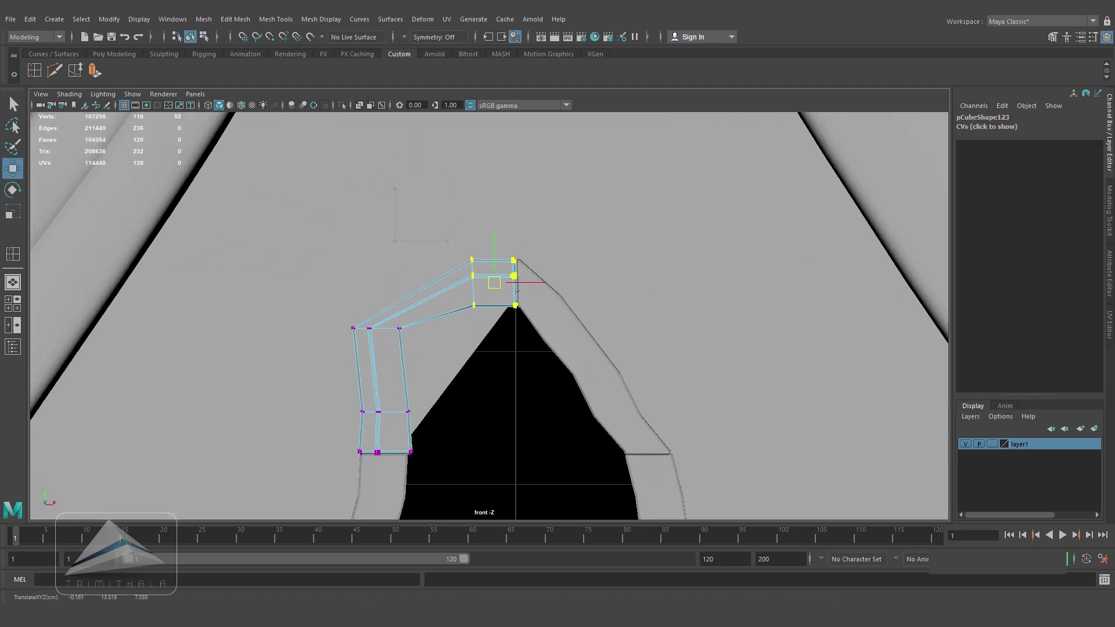
pyautogui.moveTo(377, 328); pyautogui.dragTo(415, 417)
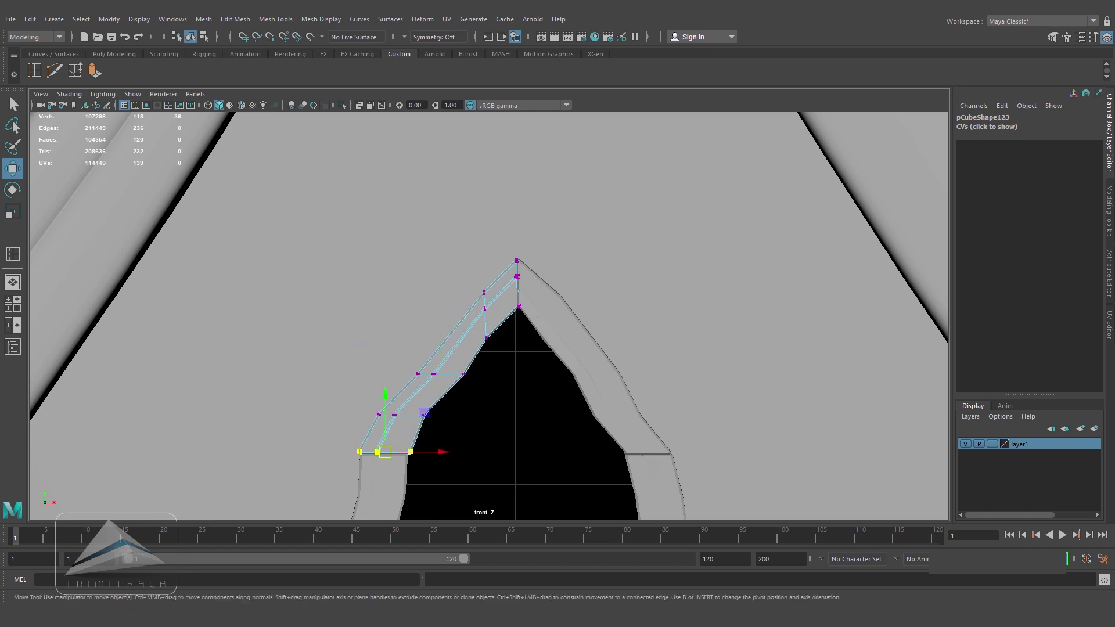
pyautogui.press('w')
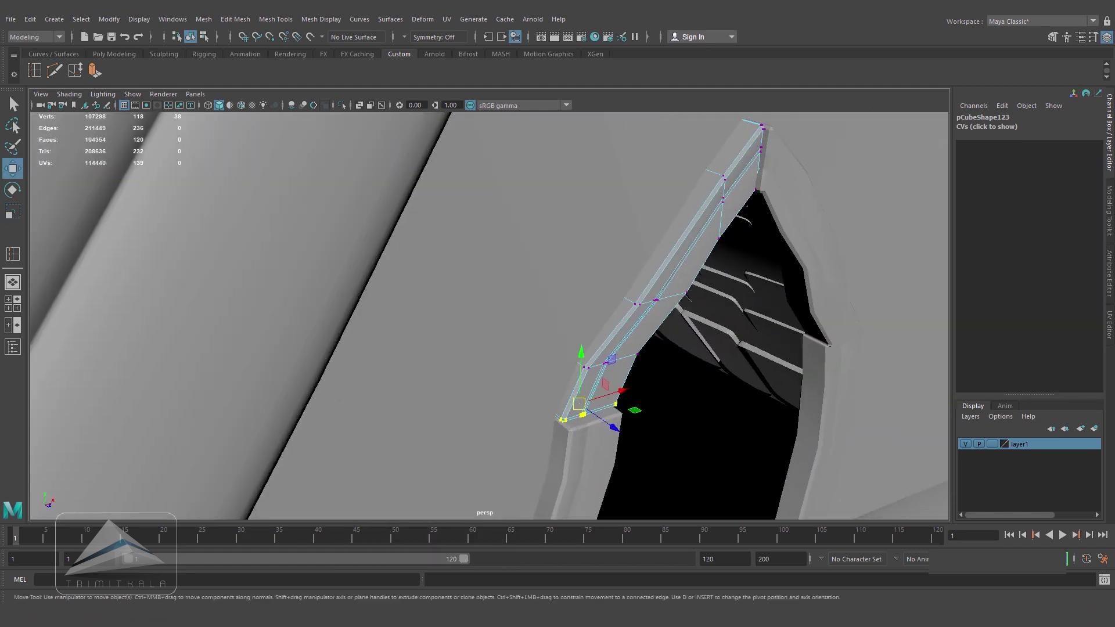
# - Shift the left arch plank's lower and upper vertices in depth so it lines up with the side plank and wall
pyautogui.moveTo(617, 417); pyautogui.dragTo(656, 384)
pyautogui.moveTo(692, 322); pyautogui.dragTo(695, 324)
pyautogui.moveTo(692, 313); pyautogui.dragTo(701, 315)
pyautogui.press('space')
pyautogui.press('space')
pyautogui.moveTo(334, 164); pyautogui.dragTo(427, 302)
pyautogui.press('space')
pyautogui.press('space')
pyautogui.keyDown('alt'); pyautogui.moveTo(720, 191); pyautogui.dragTo(656, 372, button='middle'); pyautogui.keyUp('alt')
pyautogui.keyDown('alt'); pyautogui.moveTo(657, 372); pyautogui.dragTo(684, 378); pyautogui.keyUp('alt')
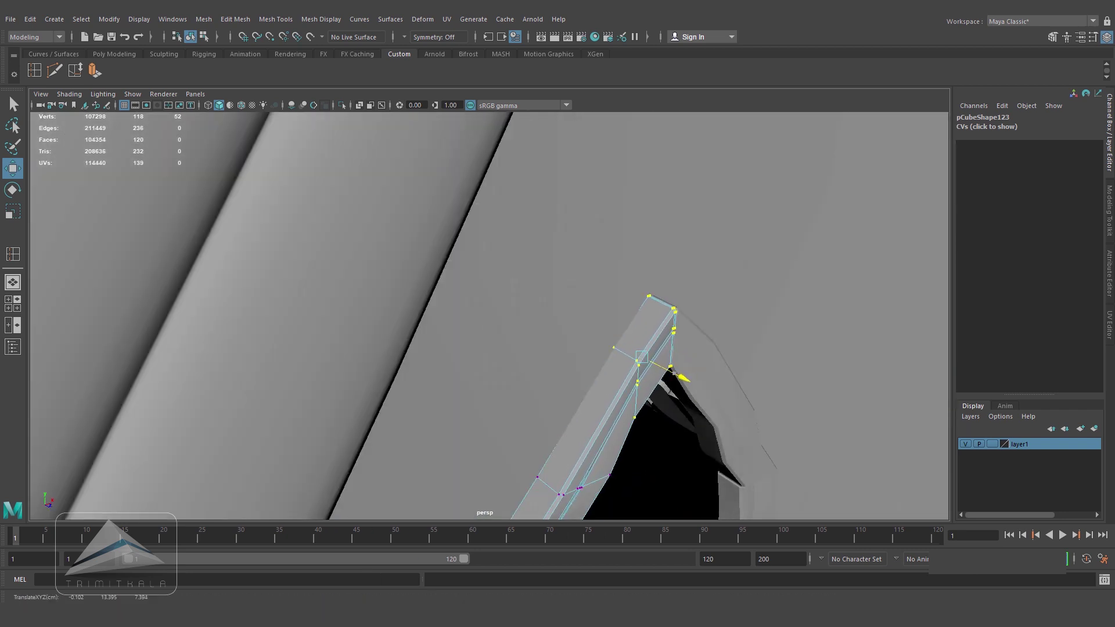
# - Return to object mode, select the four window frame planks and preview them smoothed
pyautogui.moveTo(622, 395); pyautogui.dragTo(656, 366, button='right')
pyautogui.scroll(-8, 581, 348)
pyautogui.keyDown('alt'); pyautogui.moveTo(580, 348); pyautogui.dragTo(511, 360); pyautogui.keyUp('alt')
pyautogui.moveTo(366, 355); pyautogui.dragTo(522, 392)
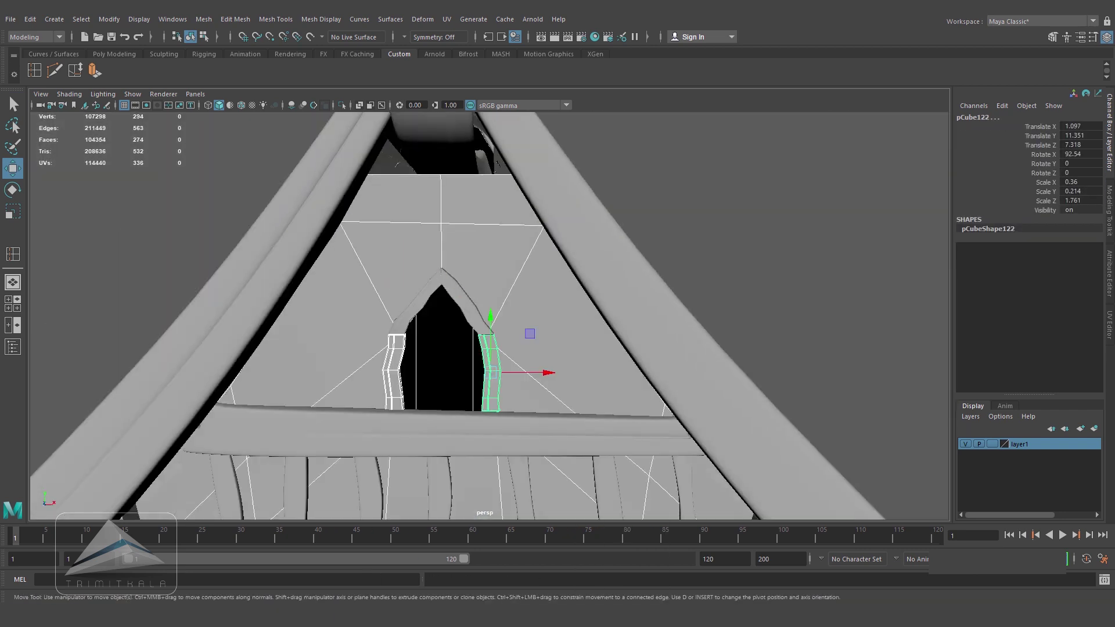
pyautogui.keyDown('shift'); pyautogui.click(417, 298); pyautogui.keyUp('shift')
pyautogui.keyDown('shift'); pyautogui.click(468, 303); pyautogui.keyUp('shift')
pyautogui.scroll(-5, 488, 325)
pyautogui.keyDown('alt'); pyautogui.moveTo(581, 325); pyautogui.dragTo(615, 313); pyautogui.keyUp('alt')
pyautogui.press('3')
pyautogui.click(802, 244)
pyautogui.press('w')
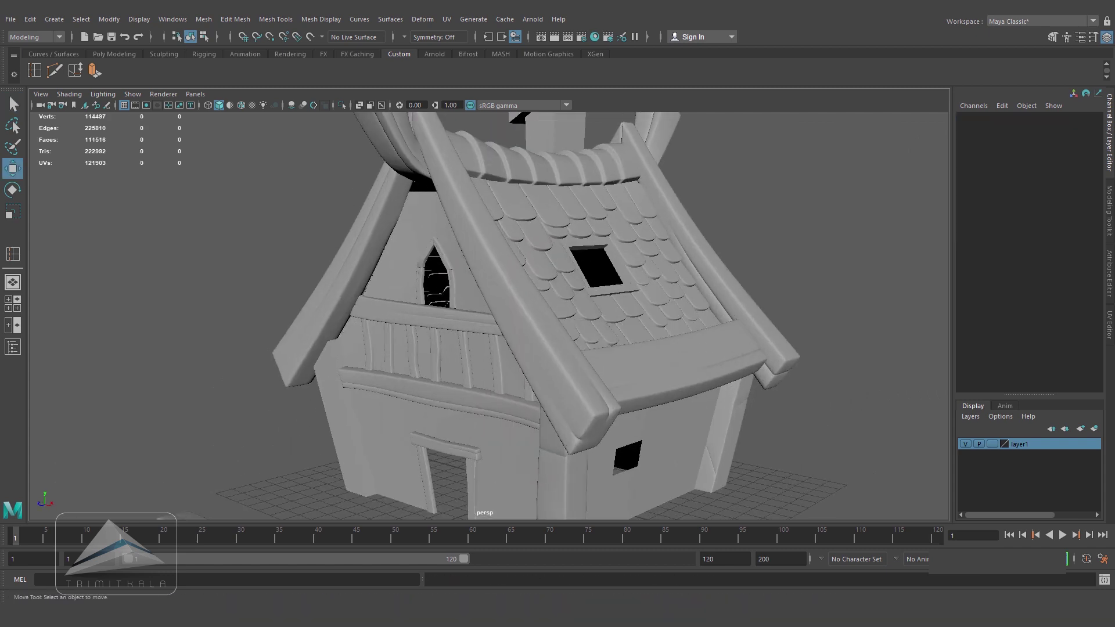
# - Duplicate the horizontal beam below the gable window and raise the copy above the window, undoing a trial rotation
pyautogui.keyDown('alt'); pyautogui.moveTo(511, 349); pyautogui.dragTo(610, 348); pyautogui.keyUp('alt')
pyautogui.click(435, 322)
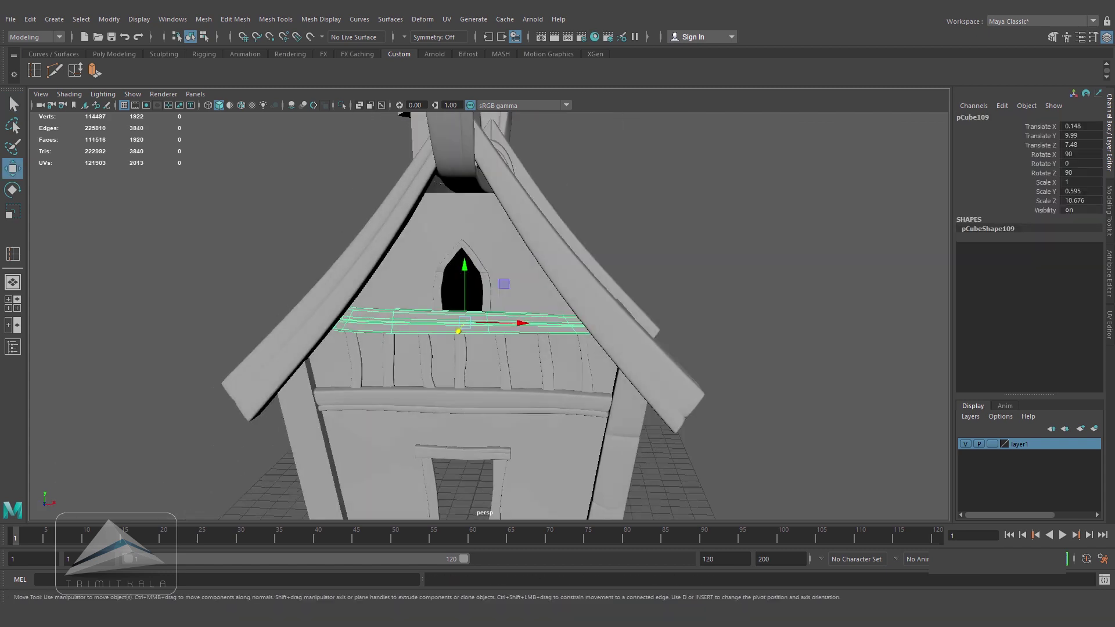
pyautogui.scroll(2, 464, 325)
pyautogui.hotkey('ctrl', 'd')
pyautogui.moveTo(463, 270); pyautogui.dragTo(492, 149)
pyautogui.press('e')
pyautogui.hotkey('ctrl', 'z')
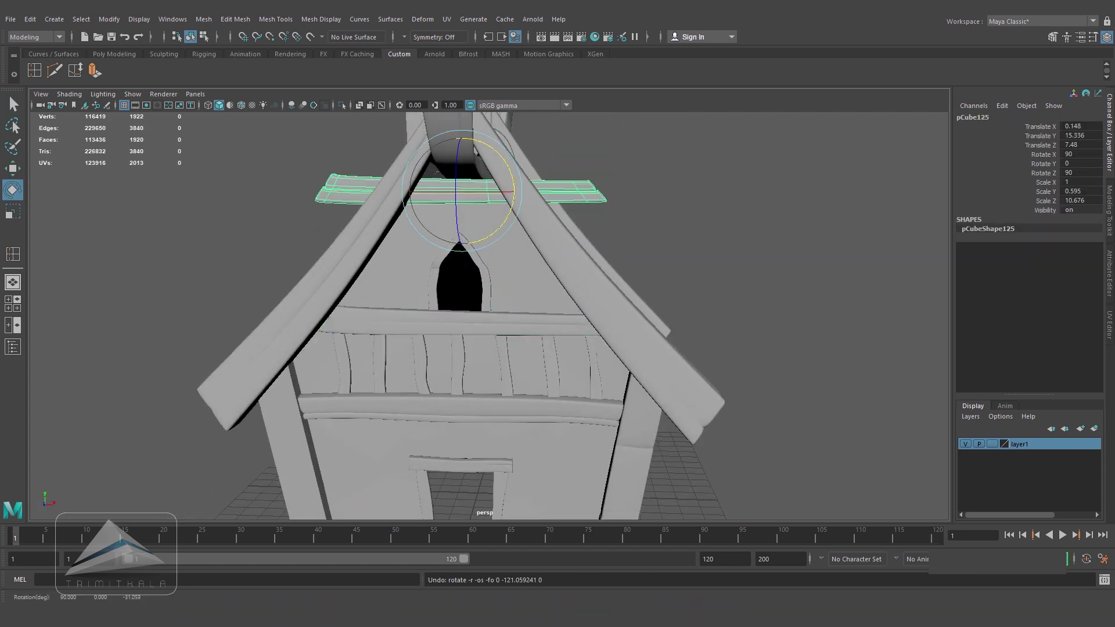
# - Scale down the duplicated beam and position it against the top of the gable wall between the roof beams
pyautogui.press('r')
pyautogui.keyDown('alt'); pyautogui.moveTo(511, 232); pyautogui.dragTo(459, 255); pyautogui.keyUp('alt')
pyautogui.moveTo(448, 215); pyautogui.dragTo(427, 216)
pyautogui.moveTo(428, 232); pyautogui.dragTo(427, 232)
pyautogui.keyDown('alt'); pyautogui.moveTo(427, 244); pyautogui.dragTo(493, 224); pyautogui.keyUp('alt')
pyautogui.keyDown('alt'); pyautogui.moveTo(493, 223); pyautogui.dragTo(563, 233, button='right'); pyautogui.keyUp('alt')
pyautogui.moveTo(476, 175); pyautogui.dragTo(476, 155)
pyautogui.moveTo(476, 232)
pyautogui.keyDown('alt'); pyautogui.mouseDown()
pyautogui.moveTo(395, 255)
pyautogui.moveTo(482, 244)
pyautogui.mouseUp(); pyautogui.keyUp('alt')
# - Pull the end vertices of the top gable beam inward so both ends meet the sloping roof beams
pyautogui.moveTo(430, 256); pyautogui.dragTo(371, 256, button='right')
pyautogui.moveTo(349, 212); pyautogui.dragTo(535, 302)
pyautogui.press('space')
pyautogui.press('f')
pyautogui.press('4')
pyautogui.keyDown('alt'); pyautogui.moveTo(488, 316); pyautogui.dragTo(616, 316, button='right'); pyautogui.keyUp('alt')
pyautogui.keyDown('alt'); pyautogui.moveTo(488, 316); pyautogui.dragTo(463, 337, button='middle'); pyautogui.keyUp('alt')
pyautogui.moveTo(726, 284); pyautogui.dragTo(636, 386)
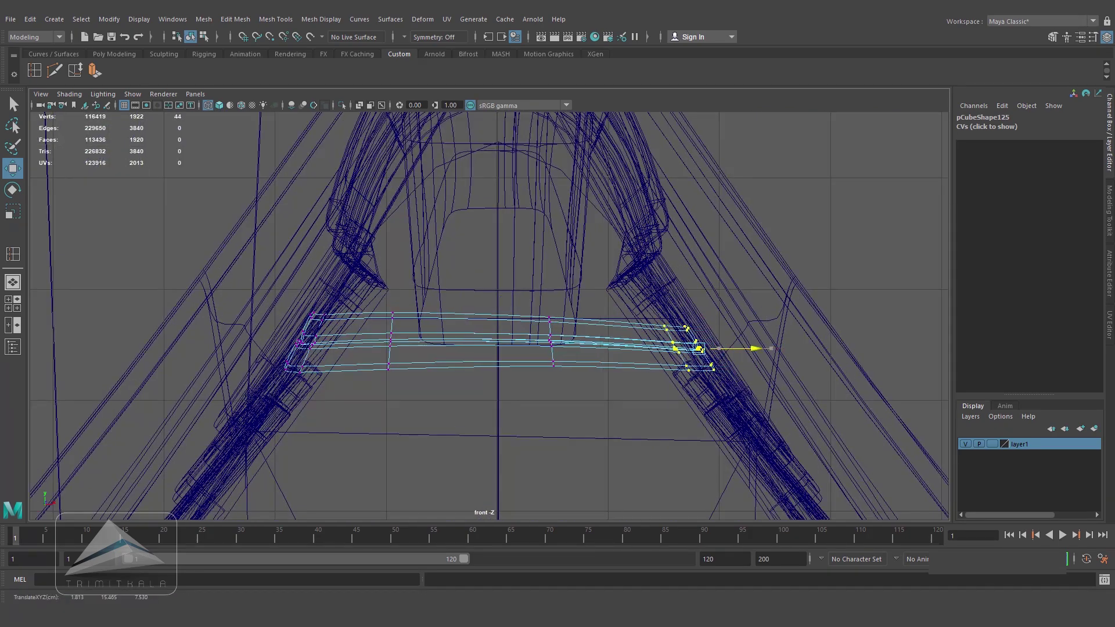
pyautogui.moveTo(756, 348); pyautogui.dragTo(754, 349)
# - Nudge the top beam into place against the gable wall and deselect it
pyautogui.press('5')
pyautogui.press('space')
pyautogui.keyDown('alt'); pyautogui.moveTo(581, 325); pyautogui.dragTo(681, 311); pyautogui.keyUp('alt')
pyautogui.keyDown('alt'); pyautogui.moveTo(633, 313); pyautogui.dragTo(662, 316); pyautogui.keyUp('alt')
pyautogui.moveTo(656, 274); pyautogui.dragTo(657, 269)
pyautogui.moveTo(656, 284)
pyautogui.keyDown('alt'); pyautogui.mouseDown()
pyautogui.moveTo(616, 270)
pyautogui.moveTo(645, 292)
pyautogui.mouseUp(); pyautogui.keyUp('alt')
pyautogui.keyDown('alt'); pyautogui.moveTo(580, 325); pyautogui.dragTo(499, 334); pyautogui.keyUp('alt')
pyautogui.click(842, 192)
# - Duplicate a spare plank lying beside the house and move the copy above the side wall's small window
pyautogui.keyDown('alt'); pyautogui.moveTo(558, 314); pyautogui.dragTo(418, 313, button='right'); pyautogui.keyUp('alt')
pyautogui.press('r')
pyautogui.keyDown('alt'); pyautogui.moveTo(499, 326); pyautogui.dragTo(430, 342); pyautogui.keyUp('alt')
pyautogui.keyDown('alt'); pyautogui.moveTo(441, 325); pyautogui.dragTo(511, 325, button='right'); pyautogui.keyUp('alt')
pyautogui.click(150, 444)
pyautogui.keyDown('alt'); pyautogui.moveTo(371, 349); pyautogui.dragTo(325, 348, button='right'); pyautogui.keyUp('alt')
pyautogui.keyDown('alt'); pyautogui.moveTo(325, 348); pyautogui.dragTo(337, 343); pyautogui.keyUp('alt')
pyautogui.press('w')
pyautogui.hotkey('ctrl', 'd')
pyautogui.moveTo(205, 408); pyautogui.dragTo(604, 302)
pyautogui.keyDown('alt'); pyautogui.moveTo(523, 314); pyautogui.dragTo(581, 313, button='right'); pyautogui.keyUp('alt')
pyautogui.moveTo(734, 231); pyautogui.dragTo(656, 230)
pyautogui.keyDown('alt'); pyautogui.moveTo(627, 279); pyautogui.dragTo(487, 279); pyautogui.keyUp('alt')
pyautogui.moveTo(361, 177); pyautogui.dragTo(432, 213)
pyautogui.keyDown('alt'); pyautogui.moveTo(453, 279); pyautogui.dragTo(511, 285); pyautogui.keyUp('alt')
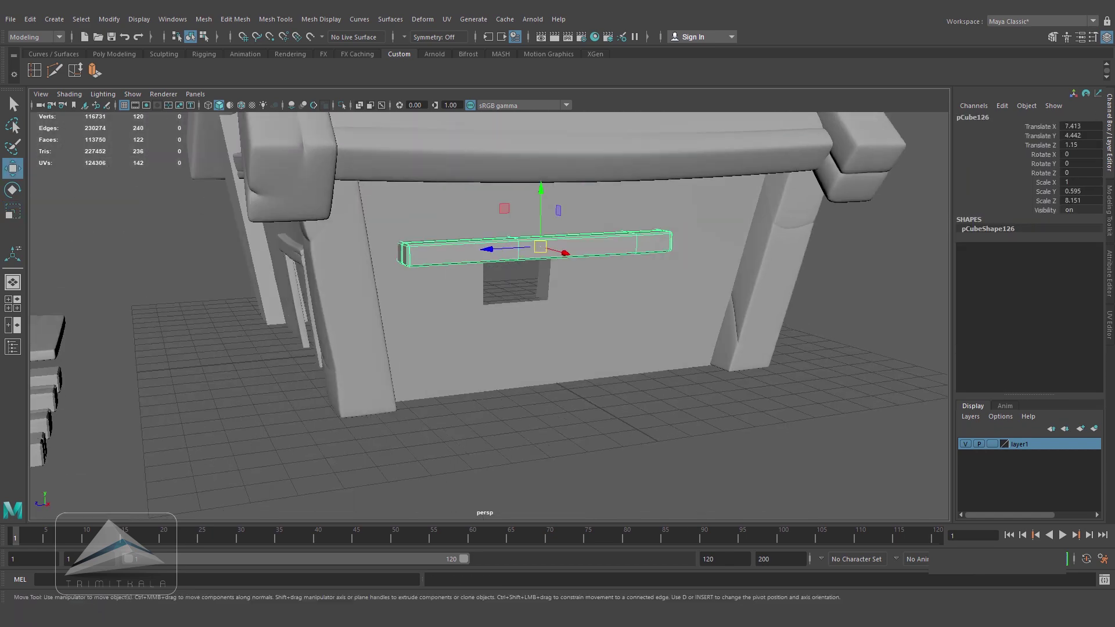
# - Tilt the duplicated plank to follow the leaning side wall and scale it down uniformly
pyautogui.moveTo(563, 257); pyautogui.dragTo(554, 288)
pyautogui.keyDown('alt'); pyautogui.moveTo(476, 313); pyautogui.dragTo(383, 325); pyautogui.keyUp('alt')
pyautogui.moveTo(349, 205); pyautogui.dragTo(350, 204)
pyautogui.keyDown('alt'); pyautogui.moveTo(383, 300); pyautogui.dragTo(511, 318); pyautogui.keyUp('alt')
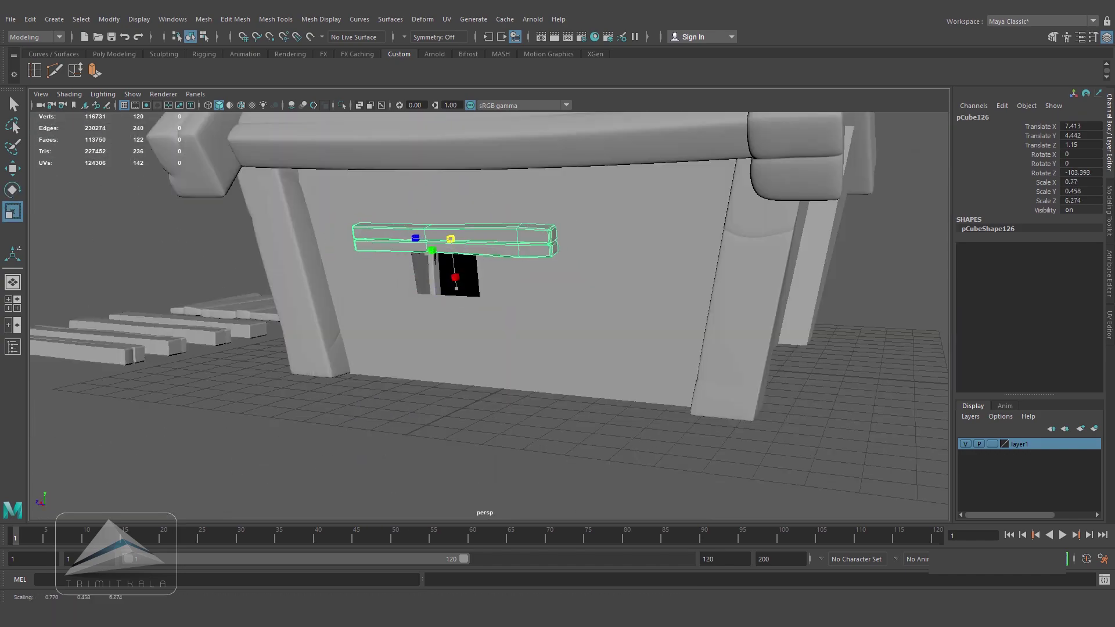
pyautogui.keyDown('alt'); pyautogui.moveTo(453, 285); pyautogui.dragTo(592, 302); pyautogui.keyUp('alt')
pyautogui.keyDown('alt'); pyautogui.moveTo(522, 314); pyautogui.dragTo(593, 314, button='right'); pyautogui.keyUp('alt')
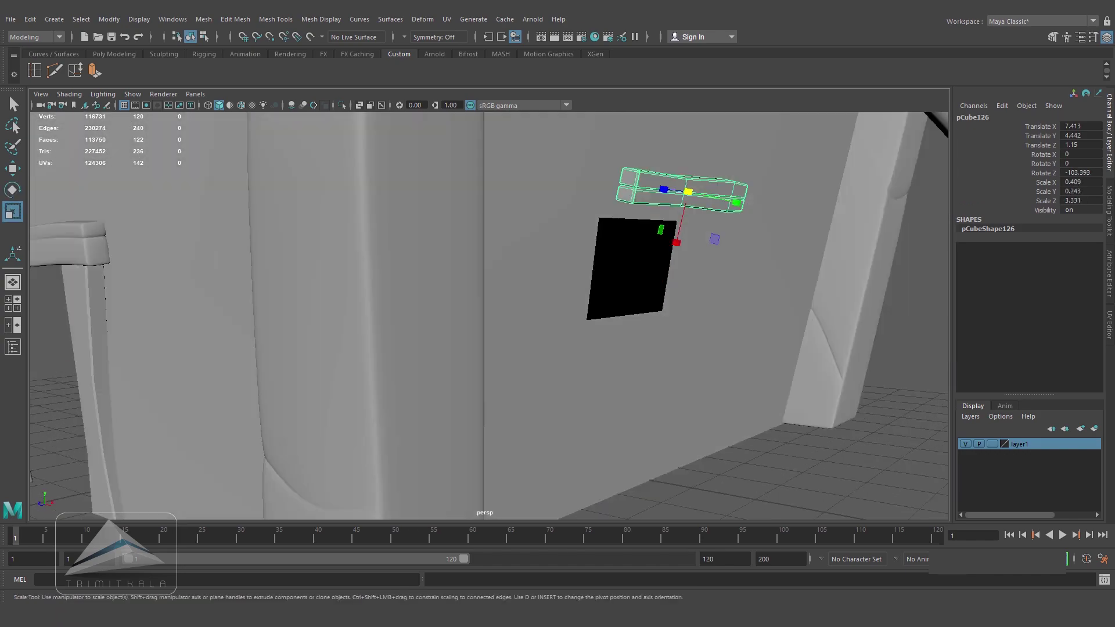
# - Shorten the plank to Scale Z 2.887, correct its tilt and seat it directly over the side window
pyautogui.moveTo(690, 142); pyautogui.dragTo(706, 188)
pyautogui.press('e')
pyautogui.keyDown('alt'); pyautogui.moveTo(651, 255); pyautogui.dragTo(493, 250); pyautogui.keyUp('alt')
pyautogui.press('w')
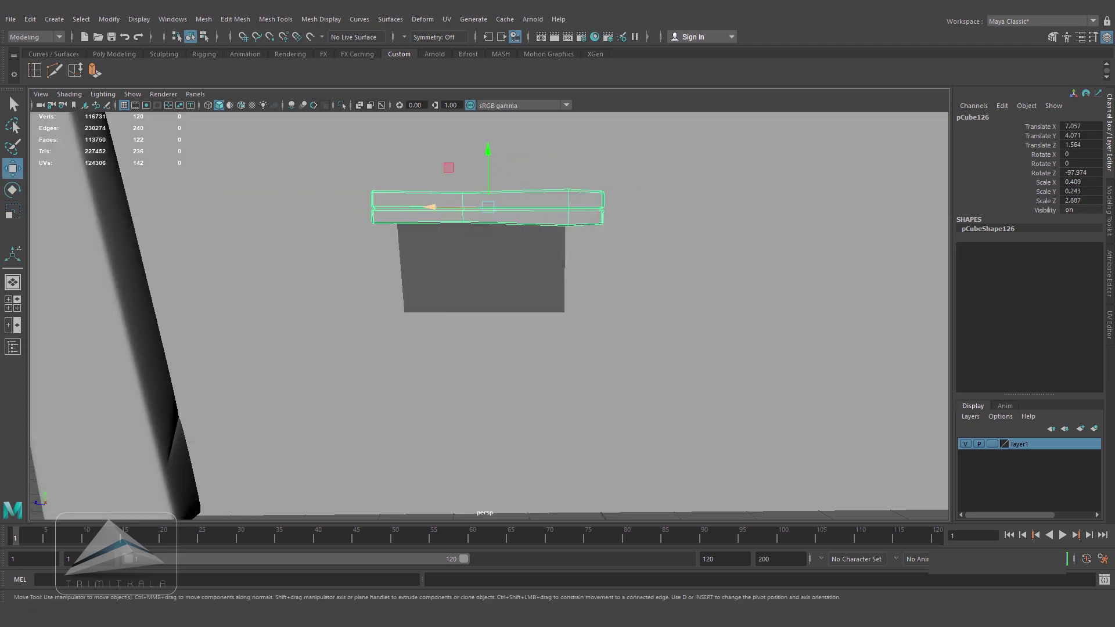
pyautogui.moveTo(430, 206); pyautogui.dragTo(421, 207)
# - Duplicate the upper window plank, lower the copy beneath the side window and set it against the wall
pyautogui.keyDown('alt'); pyautogui.moveTo(421, 208); pyautogui.dragTo(507, 208); pyautogui.keyUp('alt')
pyautogui.keyDown('alt'); pyautogui.moveTo(720, 213); pyautogui.dragTo(646, 216); pyautogui.keyUp('alt')
pyautogui.hotkey('ctrl', 'd')
pyautogui.moveTo(505, 175); pyautogui.dragTo(485, 377)
pyautogui.press('e')
pyautogui.moveTo(488, 372)
pyautogui.keyDown('alt'); pyautogui.mouseDown()
pyautogui.moveTo(592, 314)
pyautogui.moveTo(598, 361)
pyautogui.moveTo(488, 366)
pyautogui.mouseUp(); pyautogui.keyUp('alt')
pyautogui.press('w')
pyautogui.click(488, 401)
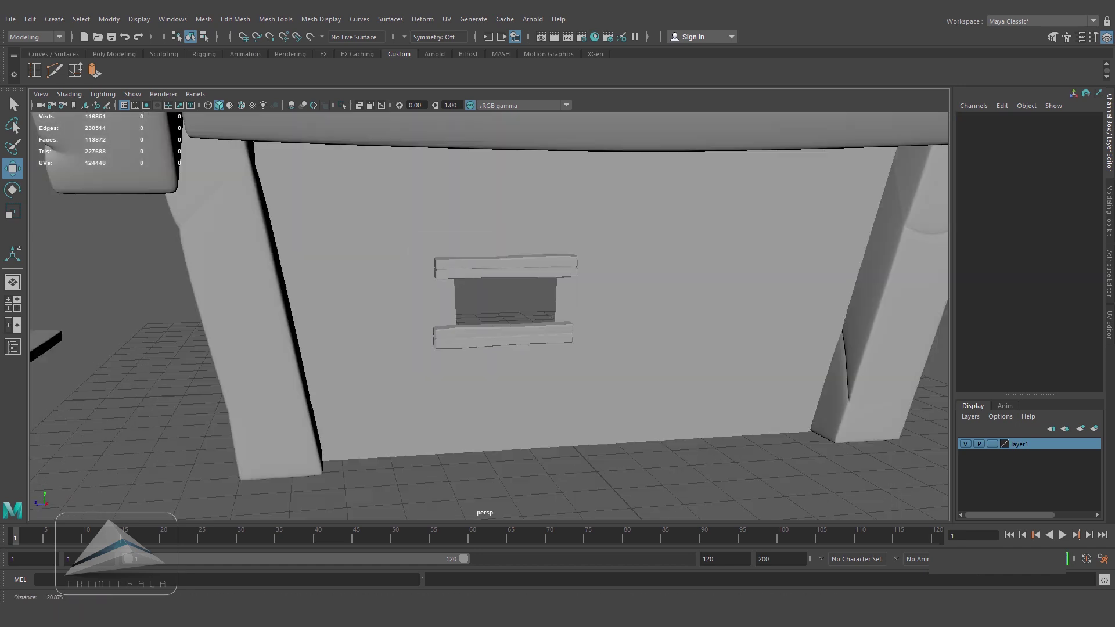
# - Shift the lower window plank's middle and end vertices vertically to give it an irregular bend
pyautogui.scroll(5, 505, 336)
pyautogui.click(505, 340)
pyautogui.press('F9')
pyautogui.moveTo(404, 305); pyautogui.dragTo(438, 380)
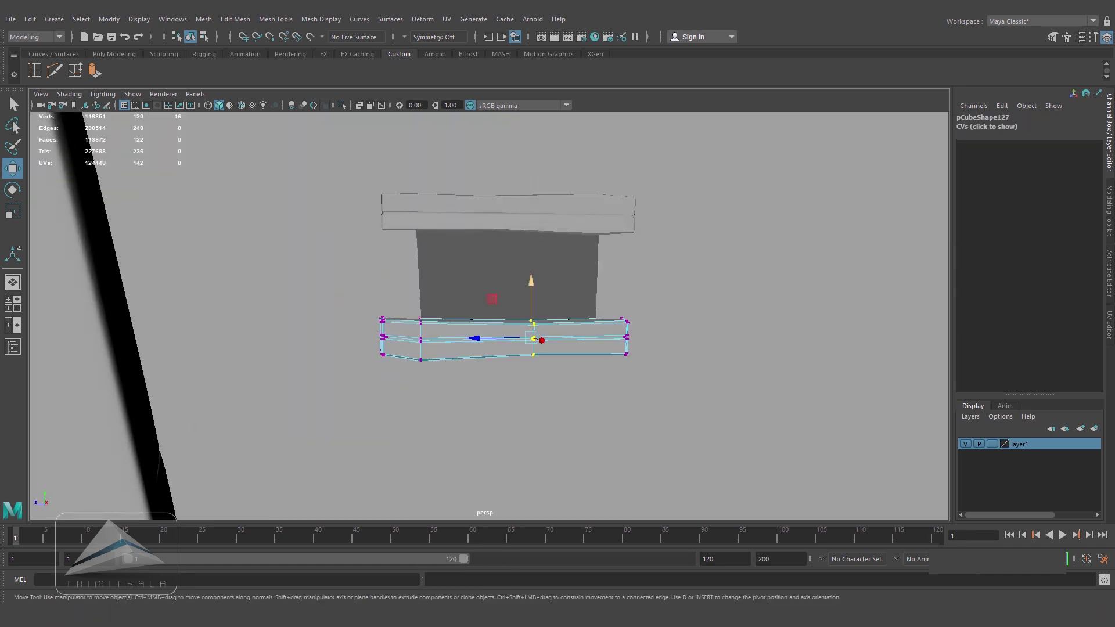
pyautogui.moveTo(531, 282); pyautogui.dragTo(531, 274)
pyautogui.moveTo(607, 301); pyautogui.dragTo(649, 378)
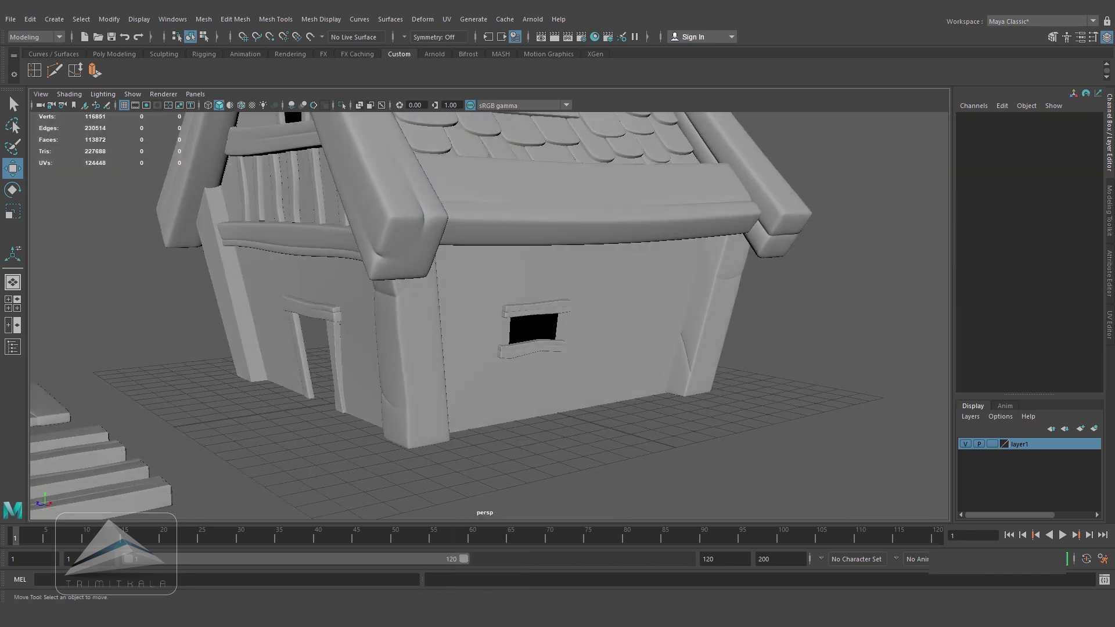
# - Duplicate a short plank for the side window frame, bring it to the side wall and rotate it upright
pyautogui.hotkey('ctrl', 'd')
pyautogui.moveTo(206, 420); pyautogui.dragTo(511, 348)
pyautogui.click(13, 190)
pyautogui.moveTo(465, 293); pyautogui.dragTo(416, 348)
pyautogui.keyDown('alt'); pyautogui.moveTo(415, 348); pyautogui.dragTo(531, 351); pyautogui.keyUp('alt')
pyautogui.press('Return')
pyautogui.click(755, 447)
pyautogui.keyDown('alt'); pyautogui.moveTo(755, 448); pyautogui.dragTo(714, 445); pyautogui.keyUp('alt')
# - Fit the upright plank between the upper and lower planks at the window edge nearest the house front
pyautogui.click(624, 348)
pyautogui.keyDown('alt'); pyautogui.moveTo(624, 348); pyautogui.dragTo(697, 378); pyautogui.keyUp('alt')
pyautogui.keyDown('alt'); pyautogui.moveTo(697, 378); pyautogui.dragTo(651, 372, button='right'); pyautogui.keyUp('alt')
pyautogui.moveTo(684, 373); pyautogui.dragTo(586, 357)
pyautogui.keyDown('alt'); pyautogui.moveTo(586, 357); pyautogui.dragTo(464, 341); pyautogui.keyUp('alt')
pyautogui.keyDown('alt'); pyautogui.moveTo(465, 342); pyautogui.dragTo(615, 372, button='right'); pyautogui.keyUp('alt')
pyautogui.keyDown('alt'); pyautogui.moveTo(616, 372); pyautogui.dragTo(797, 254); pyautogui.keyUp('alt')
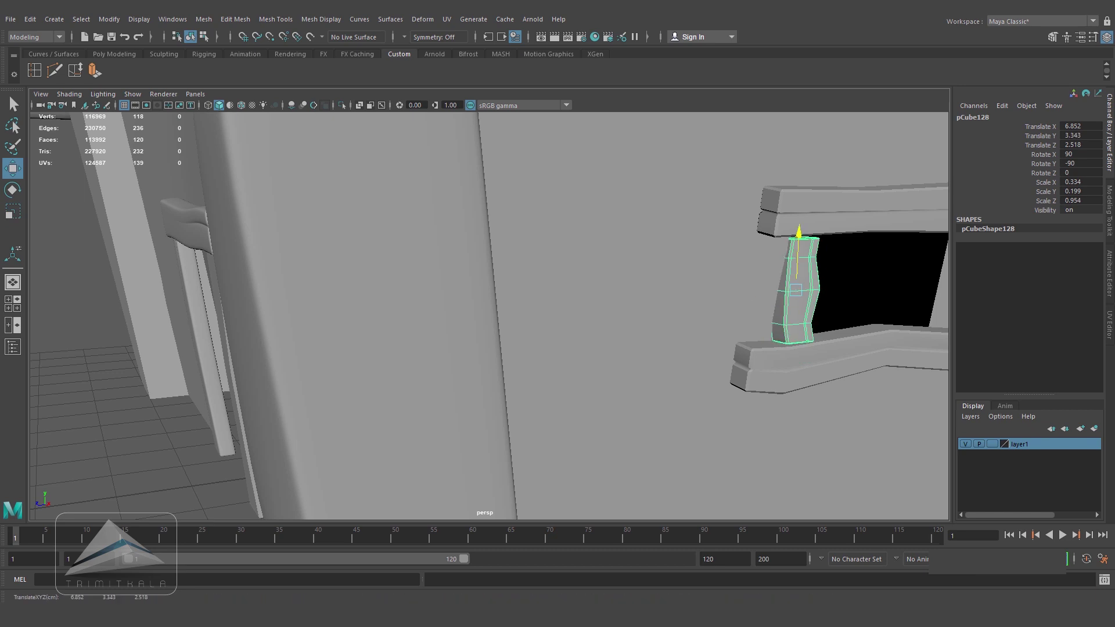
# - Tilt the upright plank to Rotate X 81.095 to match the wall's lean and align it with the window edge
pyautogui.press('e')
pyautogui.keyDown('alt'); pyautogui.moveTo(799, 250); pyautogui.dragTo(869, 313); pyautogui.keyUp('alt')
pyautogui.press('w')
pyautogui.moveTo(772, 308); pyautogui.dragTo(691, 314)
pyautogui.press('space')
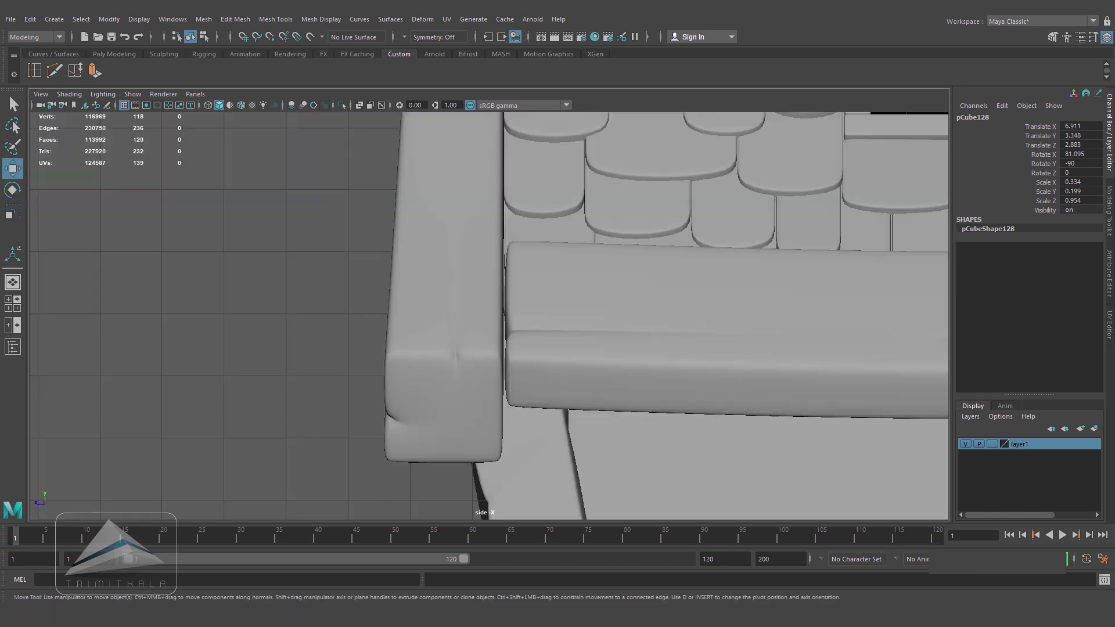
pyautogui.keyDown('alt'); pyautogui.moveTo(685, 441); pyautogui.dragTo(435, 279, button='middle'); pyautogui.keyUp('alt')
pyautogui.keyDown('alt'); pyautogui.moveTo(464, 314); pyautogui.dragTo(511, 319, button='right'); pyautogui.keyUp('alt')
pyautogui.moveTo(557, 289); pyautogui.dragTo(557, 288)
pyautogui.moveTo(501, 347); pyautogui.dragTo(529, 308)
# - Lengthen the upright plank to Scale Z 1.05 and recentre it between the upper and lower planks
pyautogui.press('space')
pyautogui.moveTo(882, 287); pyautogui.dragTo(915, 313)
pyautogui.press('f')
pyautogui.press('r')
pyautogui.press('w')
pyautogui.moveTo(674, 178); pyautogui.dragTo(639, 211)
# - Adjust the upright plank's bottom and top corner vertices to meet the horizontal planks, then return to object mode
pyautogui.press('space')
pyautogui.moveTo(576, 294); pyautogui.dragTo(523, 296, button='right')
pyautogui.moveTo(521, 429); pyautogui.dragTo(571, 466)
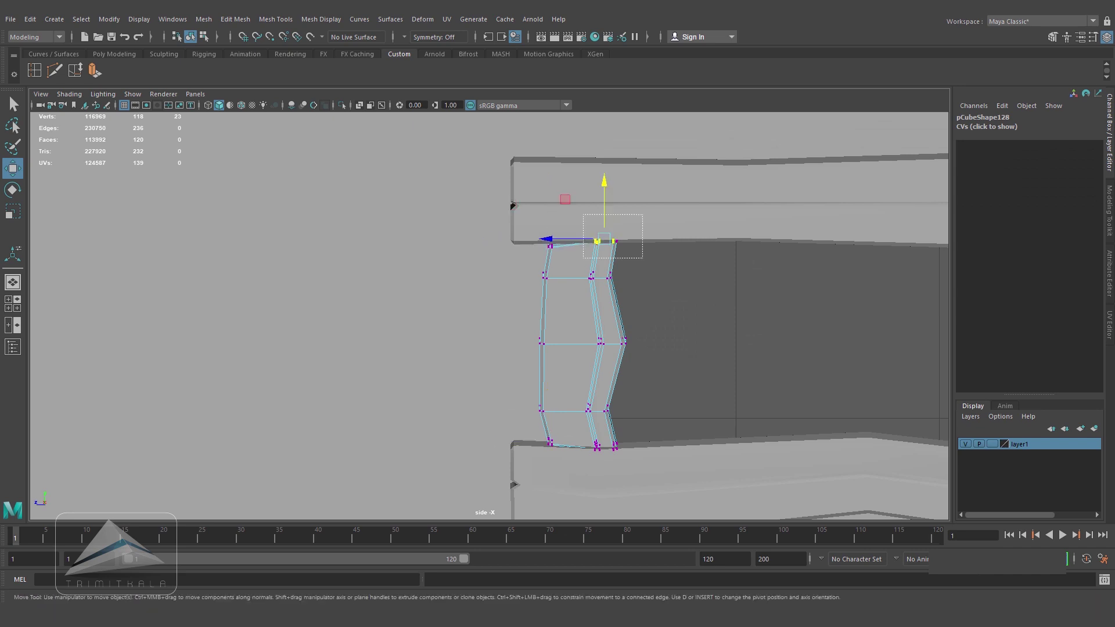
pyautogui.moveTo(607, 308); pyautogui.dragTo(646, 286, button='right')
pyautogui.press('space')
pyautogui.moveTo(645, 325); pyautogui.dragTo(645, 291)
pyautogui.click(508, 290)
pyautogui.scroll(-5, 508, 289)
pyautogui.keyDown('alt'); pyautogui.moveTo(508, 290); pyautogui.dragTo(557, 313); pyautogui.keyUp('alt')
pyautogui.scroll(4, 522, 302)
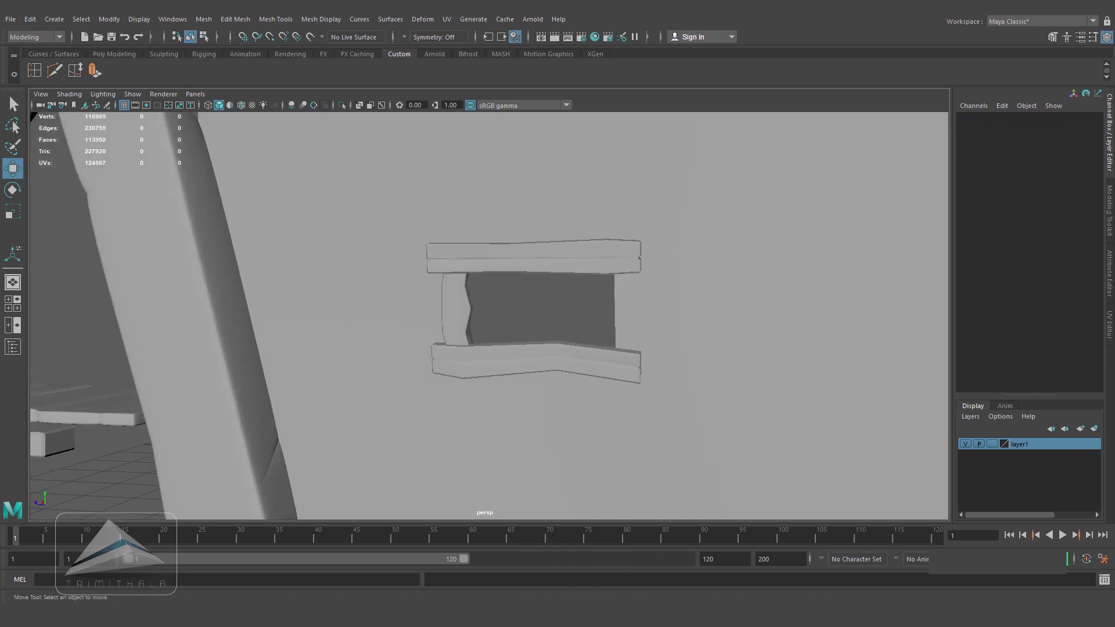
# - Duplicate the upright plank and move the copy to the opposite edge of the side window
pyautogui.click(478, 309)
pyautogui.hotkey('ctrl', 'd')
pyautogui.moveTo(427, 308); pyautogui.dragTo(590, 309)
pyautogui.press('space')
pyautogui.moveTo(682, 390); pyautogui.dragTo(635, 390)
pyautogui.press('f')
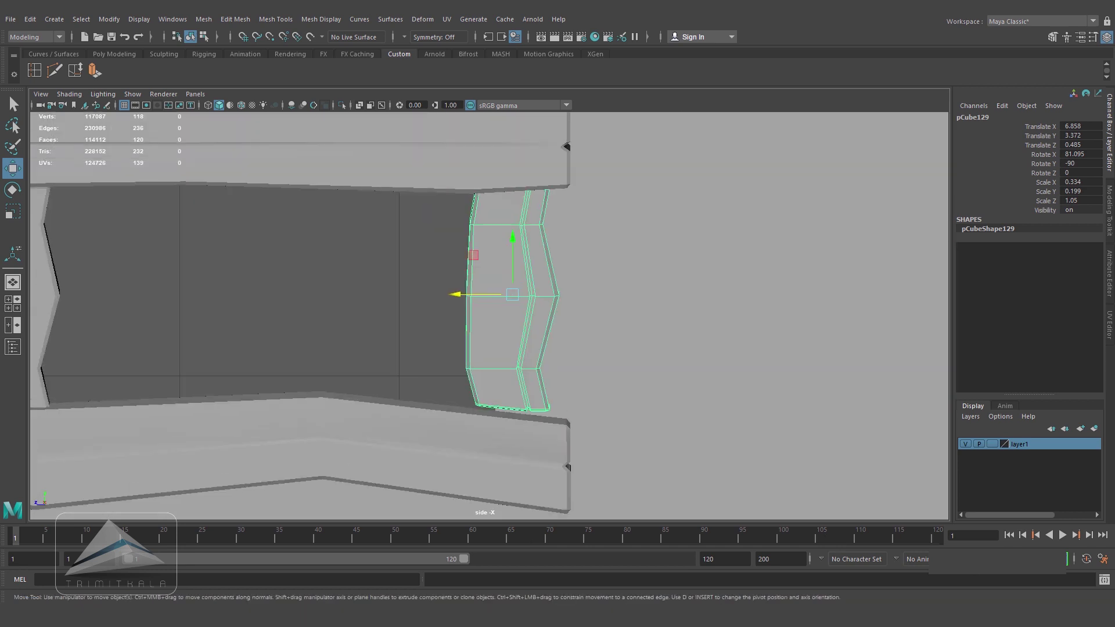
# - Shift the copied plank's vertex rows sideways to vary its outline and return to object mode
pyautogui.moveTo(517, 290); pyautogui.dragTo(467, 291, button='right')
pyautogui.moveTo(516, 271); pyautogui.dragTo(580, 317)
pyautogui.moveTo(487, 293); pyautogui.dragTo(466, 293)
pyautogui.moveTo(507, 212); pyautogui.dragTo(521, 216)
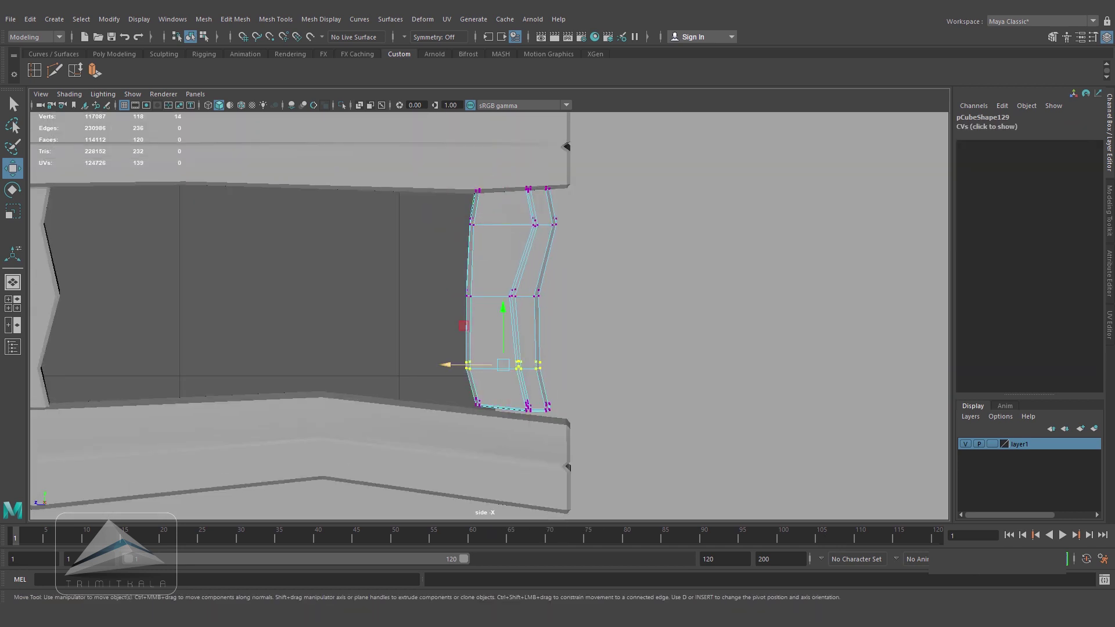
pyautogui.moveTo(444, 365); pyautogui.dragTo(458, 364)
pyautogui.scroll(-6, 581, 349)
pyautogui.moveTo(601, 329); pyautogui.dragTo(640, 306, button='right')
pyautogui.press('space')
pyautogui.moveTo(645, 325); pyautogui.dragTo(645, 290)
pyautogui.click(645, 406)
pyautogui.keyDown('alt'); pyautogui.moveTo(610, 348); pyautogui.dragTo(651, 314); pyautogui.keyUp('alt')
pyautogui.scroll(4, 650, 314)
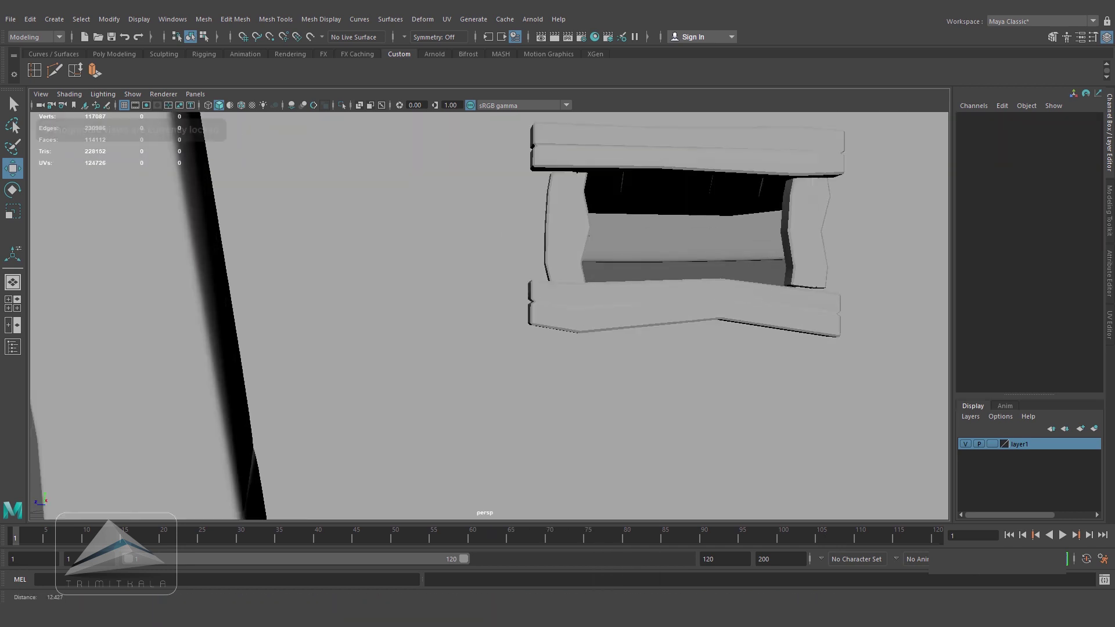
# - Nudge the copied upright plank slightly so it sits properly in the side window frame, and deselect it
pyautogui.keyDown('alt'); pyautogui.moveTo(685, 232); pyautogui.dragTo(414, 294, button='middle'); pyautogui.keyUp('alt')
pyautogui.scroll(4, 489, 316)
pyautogui.click(562, 291)
pyautogui.moveTo(578, 268); pyautogui.dragTo(578, 271)
pyautogui.scroll(-8, 578, 271)
pyautogui.scroll(-5, 662, 337)
pyautogui.click(801, 302)
pyautogui.keyDown('alt'); pyautogui.moveTo(581, 325); pyautogui.dragTo(726, 328); pyautogui.keyUp('alt')
pyautogui.scroll(-4, 726, 328)
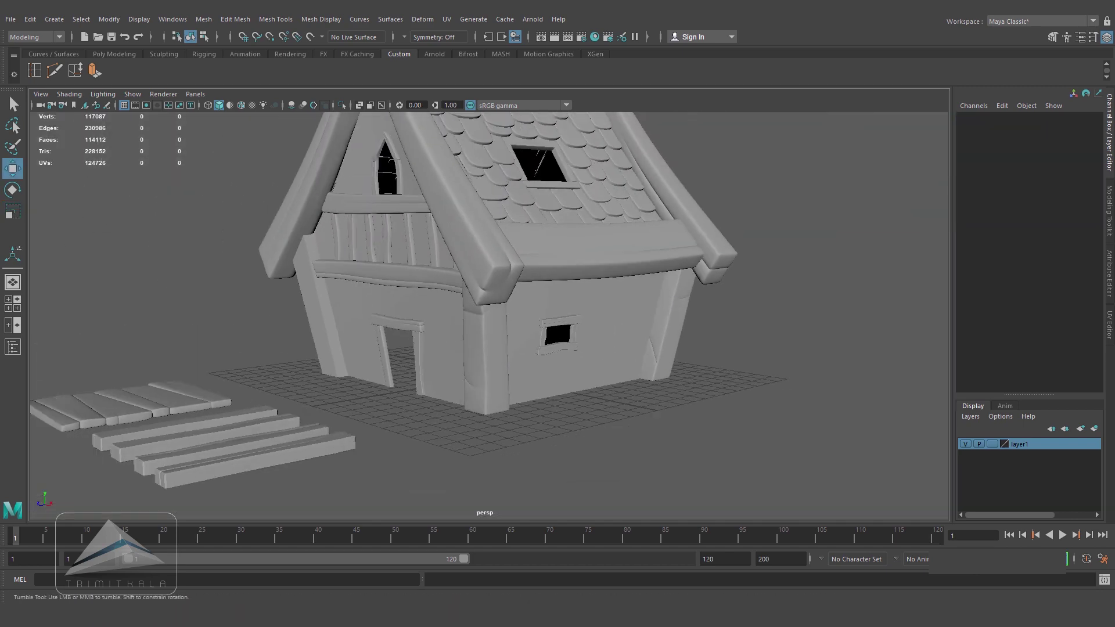
# - Select all the chimney's faces and extract them from the combined mesh
pyautogui.scroll(-2, 539, 312)
pyautogui.keyDown('alt'); pyautogui.moveTo(539, 311); pyautogui.dragTo(519, 344, button='middle'); pyautogui.keyUp('alt')
pyautogui.keyDown('alt'); pyautogui.moveTo(465, 314); pyautogui.dragTo(674, 319); pyautogui.keyUp('alt')
pyautogui.keyDown('alt'); pyautogui.moveTo(627, 261); pyautogui.dragTo(685, 372, button='middle'); pyautogui.keyUp('alt')
pyautogui.scroll(3, 551, 356)
pyautogui.click(552, 356)
pyautogui.moveTo(552, 355); pyautogui.dragTo(552, 401, button='right')
pyautogui.moveTo(507, 274); pyautogui.dragTo(696, 349)
pyautogui.click(276, 19)
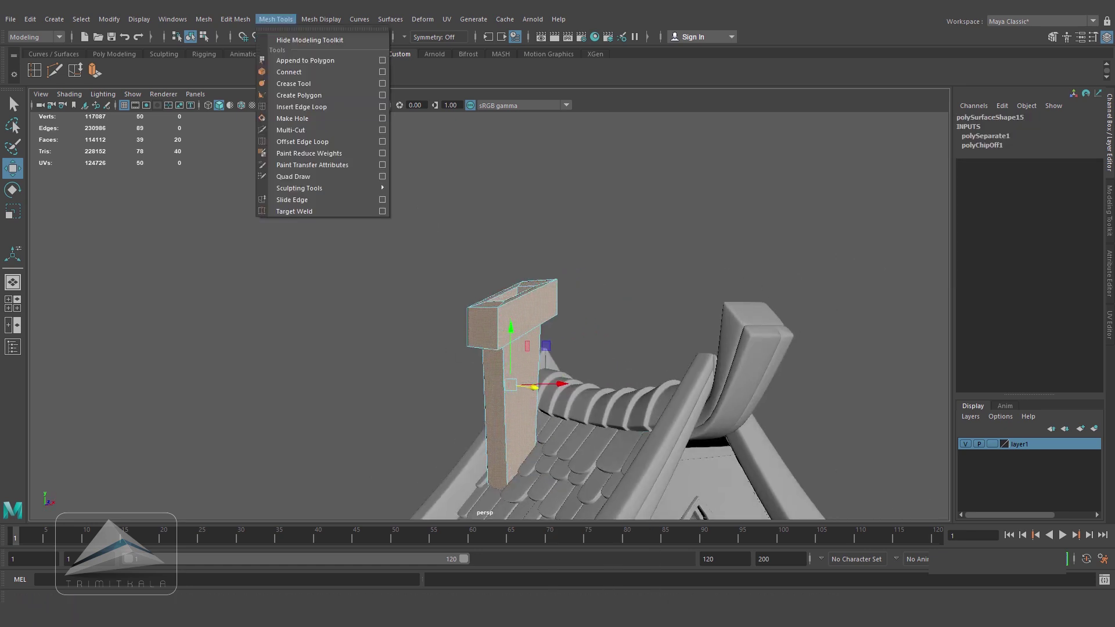
pyautogui.moveTo(235, 19)
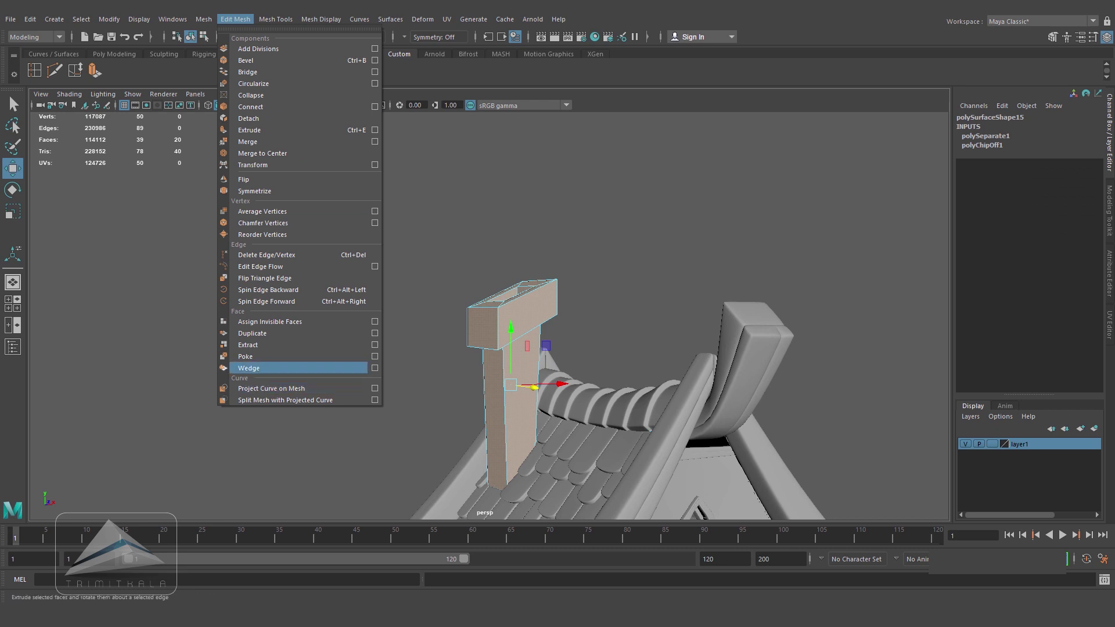
pyautogui.click(251, 344)
# - Select the chimney cap's vertices and reposition them to reshape the cap's slanted rim
pyautogui.keyDown('alt'); pyautogui.moveTo(686, 302); pyautogui.dragTo(592, 314); pyautogui.keyUp('alt')
pyautogui.click(593, 314)
pyautogui.moveTo(520, 296); pyautogui.dragTo(465, 297, button='right')
pyautogui.moveTo(403, 246); pyautogui.dragTo(558, 395)
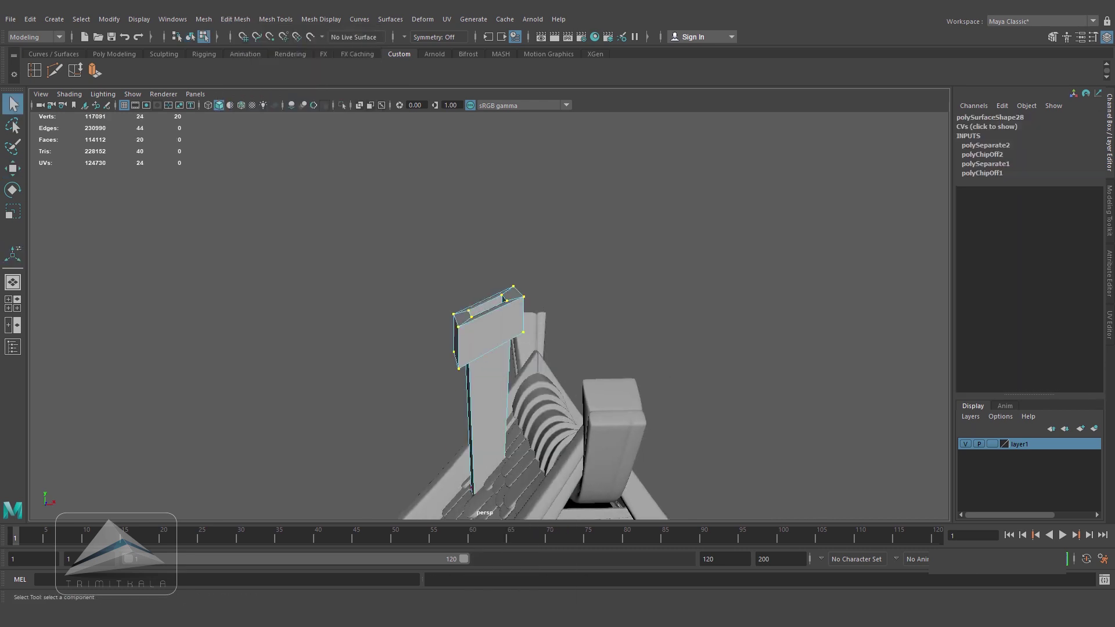
pyautogui.press('w')
pyautogui.keyDown('alt'); pyautogui.moveTo(592, 314); pyautogui.dragTo(543, 314); pyautogui.keyUp('alt')
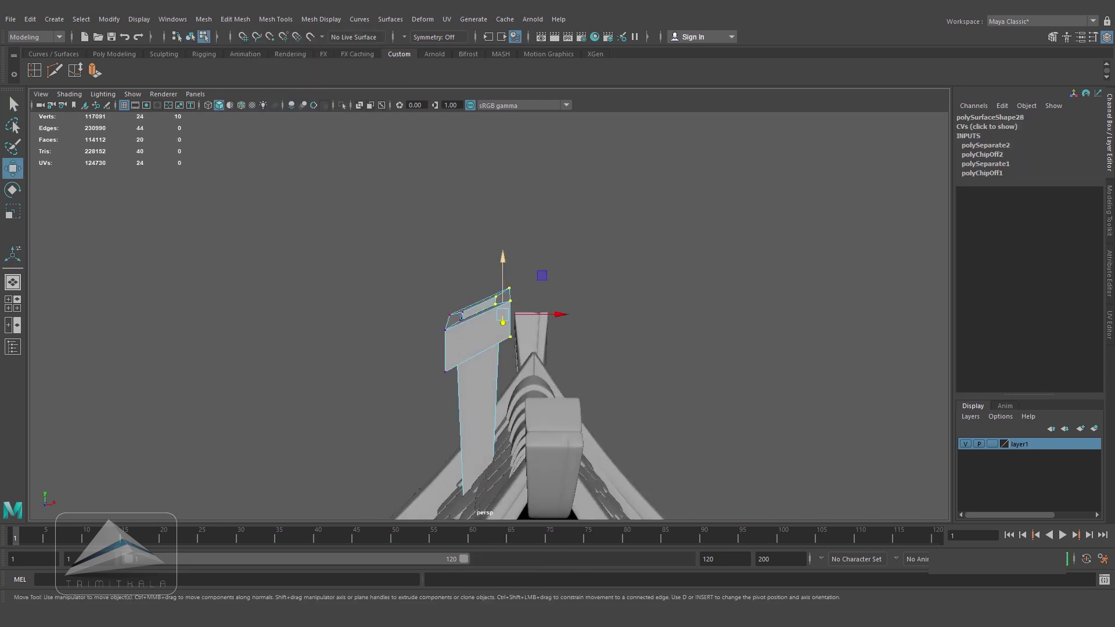
pyautogui.keyDown('shift'); pyautogui.moveTo(518, 311); pyautogui.dragTo(519, 313); pyautogui.keyUp('shift')
pyautogui.keyDown('alt'); pyautogui.moveTo(519, 313); pyautogui.dragTo(409, 313); pyautogui.keyUp('alt')
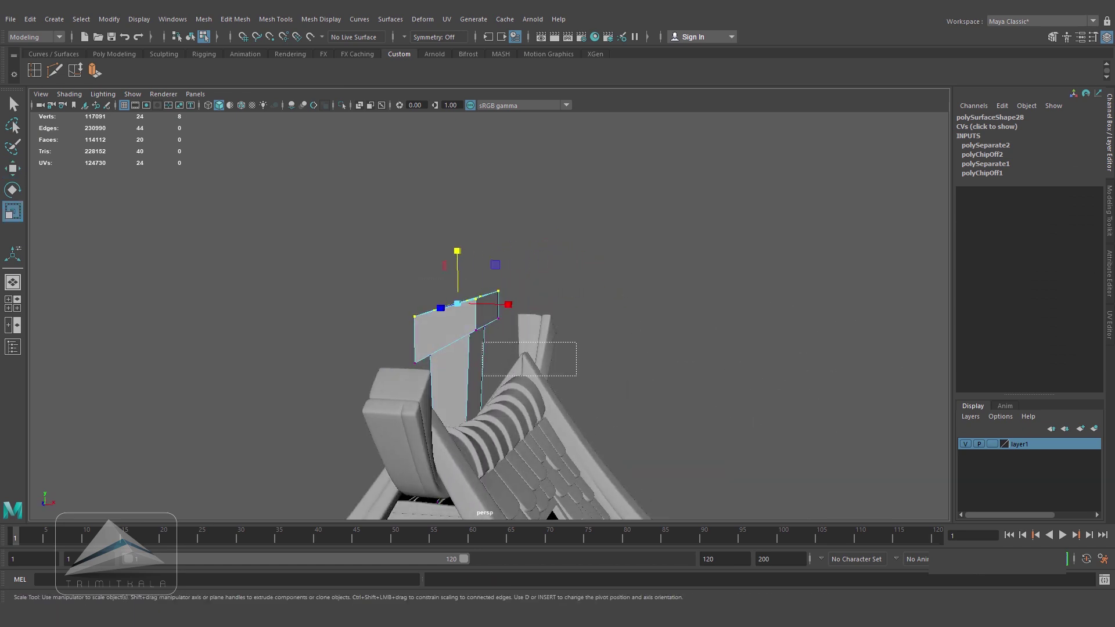
# - Select the edges of the chimney shaft and cap and bevel them with 0.3322 width and 2 segments
pyautogui.keyDown('alt'); pyautogui.moveTo(490, 329); pyautogui.dragTo(541, 312); pyautogui.keyUp('alt')
pyautogui.keyDown('alt'); pyautogui.moveTo(541, 312); pyautogui.dragTo(494, 334); pyautogui.keyUp('alt')
pyautogui.click(424, 302)
pyautogui.moveTo(537, 296); pyautogui.dragTo(536, 264, button='right')
pyautogui.doubleClick(537, 340)
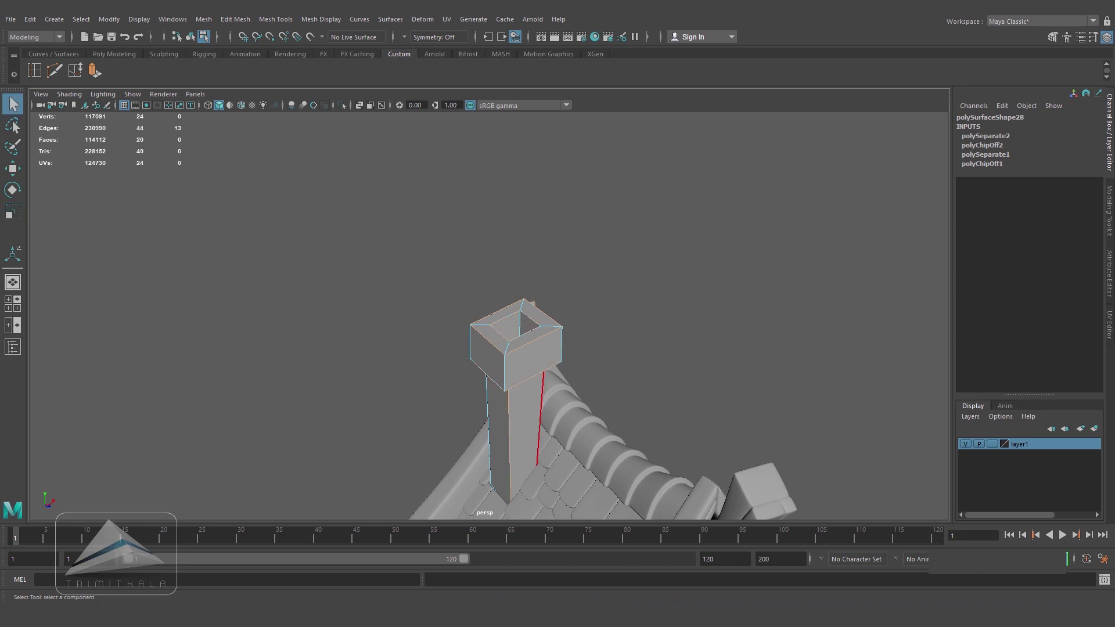
pyautogui.keyDown('shift'); pyautogui.click(489, 431); pyautogui.keyUp('shift')
pyautogui.keyDown('alt'); pyautogui.moveTo(489, 431); pyautogui.dragTo(622, 401); pyautogui.keyUp('alt')
pyautogui.keyDown('alt'); pyautogui.moveTo(546, 354); pyautogui.dragTo(723, 386); pyautogui.keyUp('alt')
pyautogui.keyDown('alt'); pyautogui.moveTo(378, 352); pyautogui.dragTo(447, 369); pyautogui.keyUp('alt')
pyautogui.keyDown('shift'); pyautogui.click(521, 335); pyautogui.keyUp('shift')
pyautogui.click(235, 19)
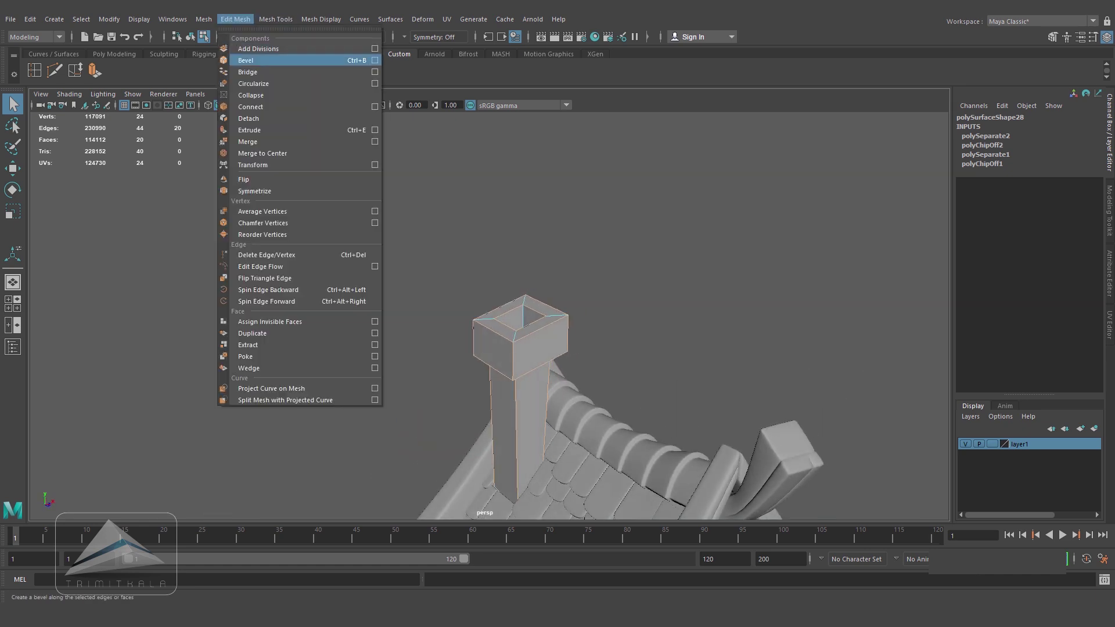
pyautogui.click(374, 60)
pyautogui.click(900, 250)
# - Return the chimney to object mode, close the bevel options and save the scene
pyautogui.keyDown('alt'); pyautogui.moveTo(627, 383); pyautogui.dragTo(505, 325); pyautogui.keyUp('alt')
pyautogui.click(593, 354)
pyautogui.moveTo(483, 295); pyautogui.dragTo(528, 280, button='right')
pyautogui.click(581, 284)
pyautogui.keyDown('alt'); pyautogui.moveTo(580, 284); pyautogui.dragTo(505, 288); pyautogui.keyUp('alt')
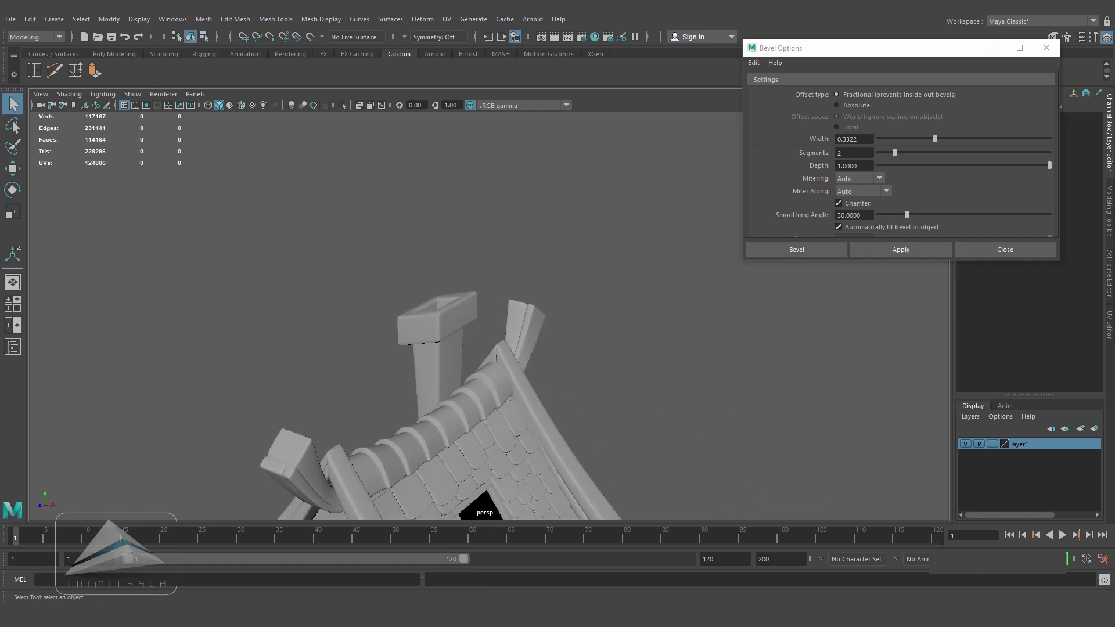
pyautogui.scroll(-5, 505, 296)
pyautogui.keyDown('alt'); pyautogui.moveTo(505, 296); pyautogui.dragTo(473, 232, button='middle'); pyautogui.keyUp('alt')
pyautogui.keyDown('alt'); pyautogui.moveTo(473, 232); pyautogui.dragTo(517, 200); pyautogui.keyUp('alt')
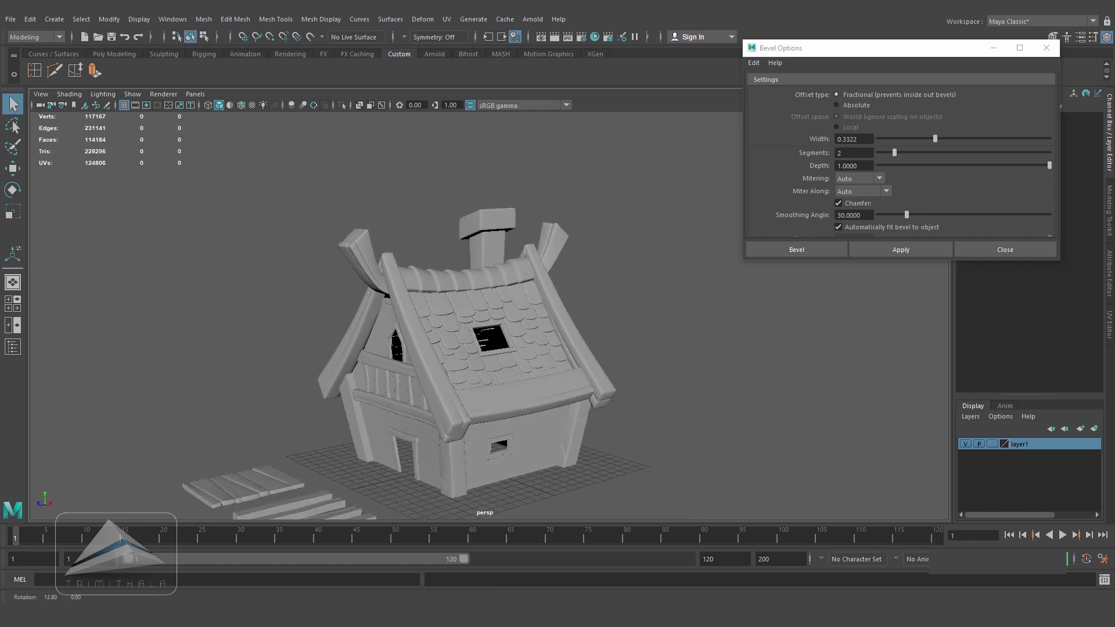
pyautogui.click(1005, 250)
pyautogui.keyDown('alt'); pyautogui.moveTo(523, 308); pyautogui.dragTo(567, 285, button='middle'); pyautogui.keyUp('alt')
pyautogui.keyDown('alt'); pyautogui.moveTo(566, 284); pyautogui.dragTo(572, 273); pyautogui.keyUp('alt')
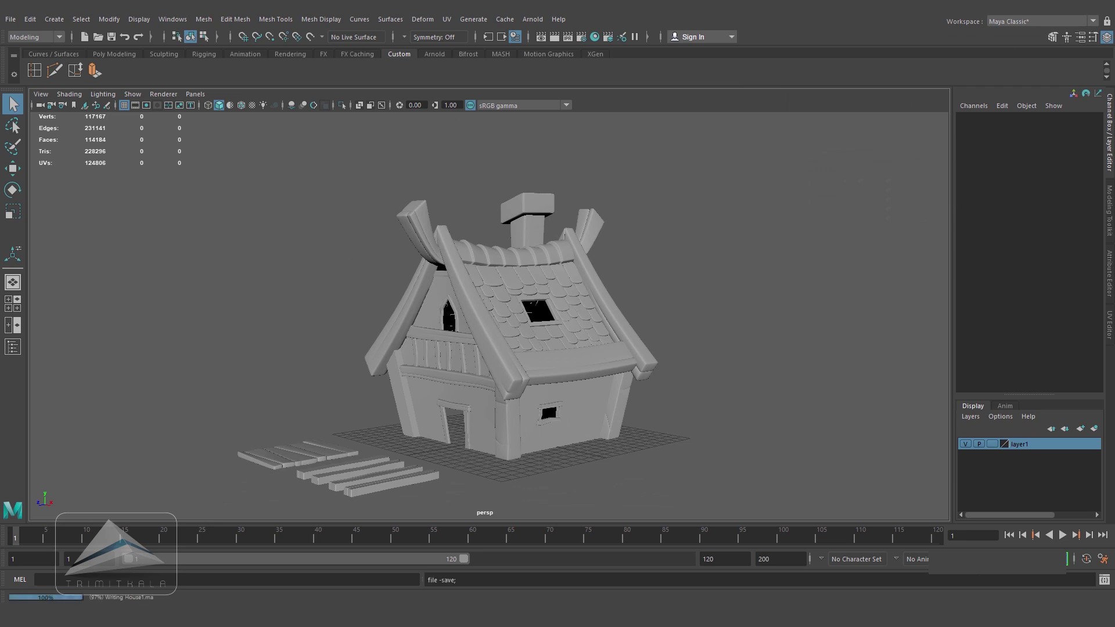
# - Duplicate the joined plank panel lying beside the house and move the copy up near the roof opening
pyautogui.click(302, 456)
pyautogui.keyDown('alt'); pyautogui.moveTo(302, 455); pyautogui.dragTo(336, 476); pyautogui.keyUp('alt')
pyautogui.keyDown('alt'); pyautogui.moveTo(337, 476); pyautogui.dragTo(330, 426, button='middle'); pyautogui.keyUp('alt')
pyautogui.hotkey('ctrl', 'd')
pyautogui.moveTo(293, 407); pyautogui.dragTo(282, 226)
pyautogui.moveTo(321, 266); pyautogui.dragTo(513, 328)
pyautogui.scroll(4, 514, 328)
pyautogui.keyDown('alt'); pyautogui.moveTo(514, 328); pyautogui.dragTo(406, 274, button='middle'); pyautogui.keyUp('alt')
pyautogui.keyDown('alt'); pyautogui.moveTo(406, 274); pyautogui.dragTo(403, 274); pyautogui.keyUp('alt')
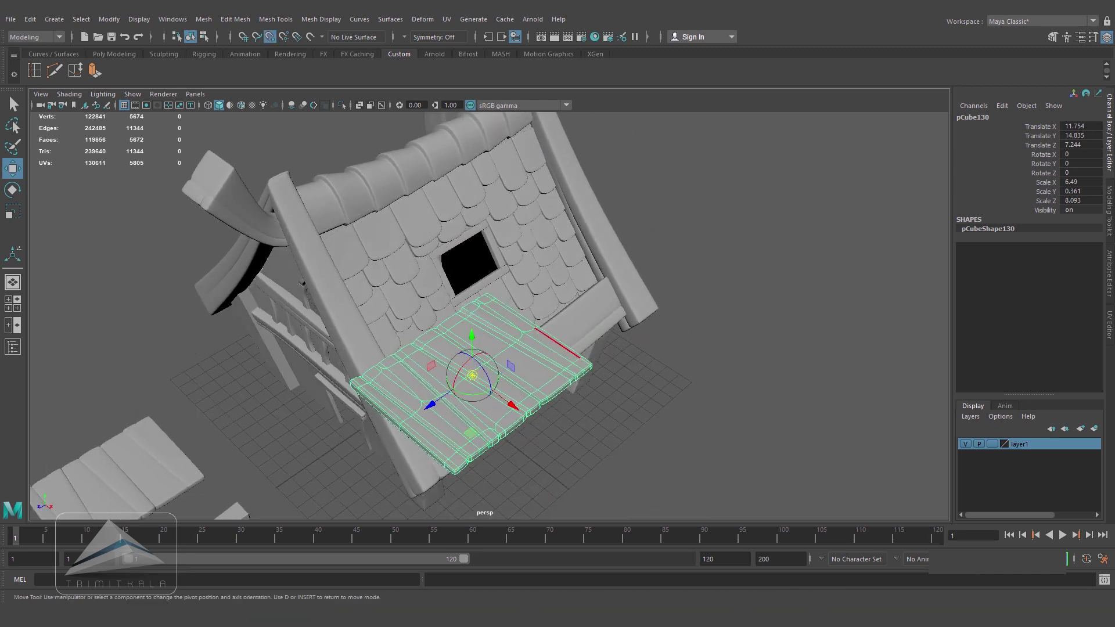
# - Set the copied plank panel's Y rotation to 90
pyautogui.press('e')
pyautogui.moveTo(521, 371); pyautogui.dragTo(598, 359)
pyautogui.click(1081, 164)
pyautogui.write('90')
pyautogui.press('Return')
pyautogui.press('space')
pyautogui.keyDown('alt'); pyautogui.moveTo(691, 325); pyautogui.dragTo(428, 271); pyautogui.keyUp('alt')
# - Move the rotated plank panel over the roof opening
pyautogui.press('w')
pyautogui.press('space')
pyautogui.moveTo(600, 331); pyautogui.dragTo(560, 331)
pyautogui.keyDown('alt'); pyautogui.moveTo(546, 232); pyautogui.dragTo(514, 447, button='middle'); pyautogui.keyUp('alt')
pyautogui.scroll(3, 511, 348)
pyautogui.moveTo(500, 134); pyautogui.dragTo(500, 198)
pyautogui.press('space')
pyautogui.moveTo(502, 232); pyautogui.dragTo(543, 233)
# - Scale the plank panel to about 4.14 by 0.23 by 2.85 and fit it above the roof opening as an awning
pyautogui.scroll(5, 552, 273)
pyautogui.keyDown('alt'); pyautogui.moveTo(540, 348); pyautogui.dragTo(464, 291); pyautogui.keyUp('alt')
pyautogui.press('r')
pyautogui.moveTo(413, 264); pyautogui.dragTo(372, 266)
pyautogui.keyDown('alt'); pyautogui.moveTo(464, 290); pyautogui.dragTo(500, 342); pyautogui.keyUp('alt')
pyautogui.press('space')
pyautogui.moveTo(500, 343); pyautogui.dragTo(506, 203)
pyautogui.press('space')
pyautogui.press('w')
pyautogui.press('space')
pyautogui.press('r')
pyautogui.moveTo(520, 159); pyautogui.dragTo(486, 156)
pyautogui.moveTo(486, 174)
pyautogui.keyDown('alt'); pyautogui.mouseDown()
pyautogui.moveTo(459, 238)
pyautogui.moveTo(499, 192)
pyautogui.mouseUp(); pyautogui.keyUp('alt')
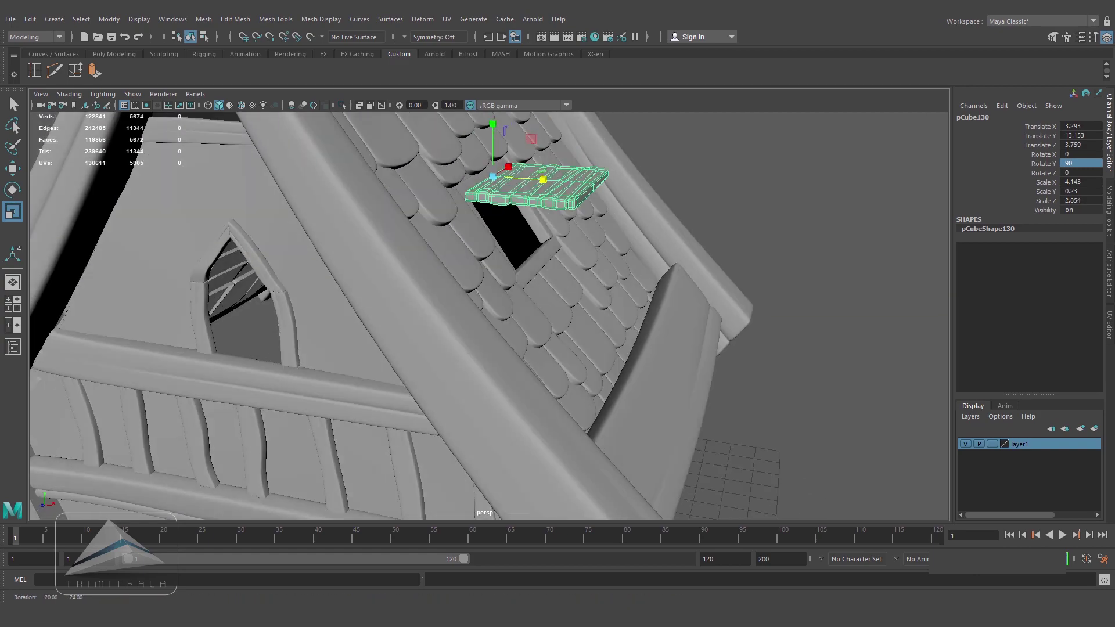
# - Tilt the awning panel slightly above the roof opening and deselect it
pyautogui.press('e')
pyautogui.moveTo(511, 125); pyautogui.dragTo(525, 133)
pyautogui.click(749, 201)
pyautogui.scroll(-4, 638, 261)
pyautogui.keyDown('alt'); pyautogui.moveTo(639, 262); pyautogui.dragTo(604, 261); pyautogui.keyUp('alt')
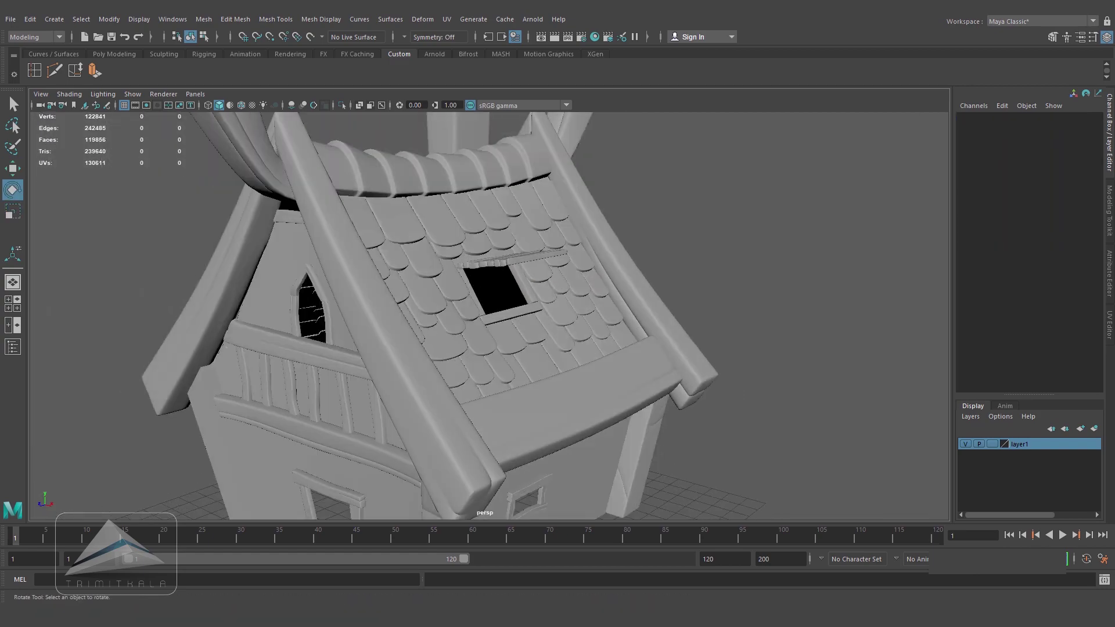
# - Duplicate the outermost spare beam on the ground and move the copy up to the roof opening
pyautogui.scroll(-5, 490, 316)
pyautogui.keyDown('alt'); pyautogui.moveTo(523, 290); pyautogui.dragTo(557, 273); pyautogui.keyUp('alt')
pyautogui.click(281, 486)
pyautogui.hotkey('ctrl', 'd')
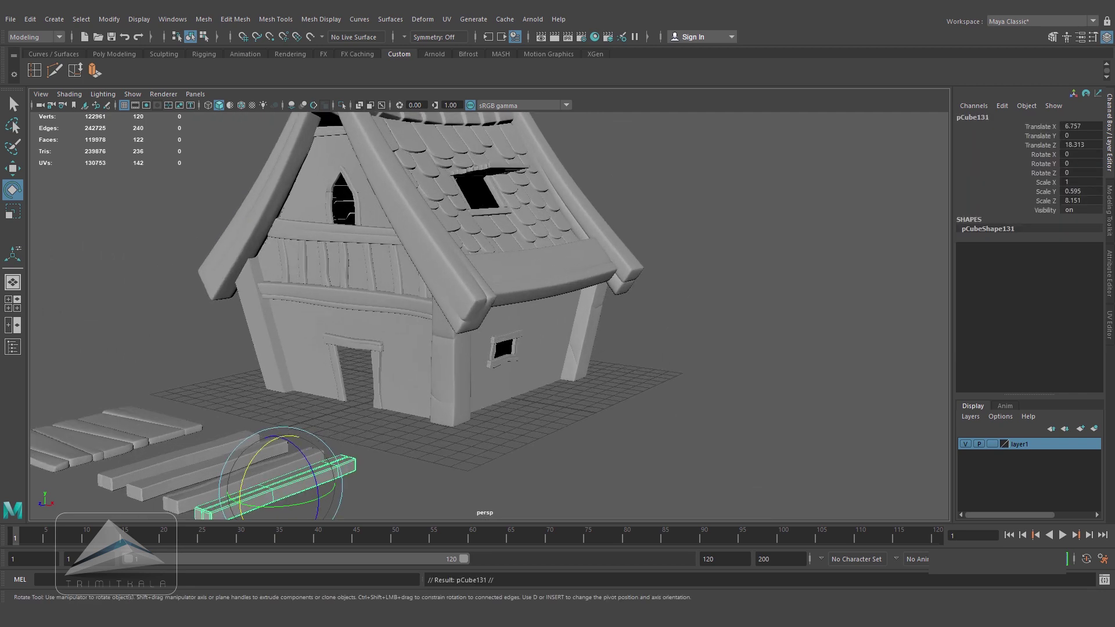
pyautogui.press('w')
pyautogui.moveTo(281, 486); pyautogui.dragTo(572, 207)
pyautogui.scroll(6, 522, 290)
pyautogui.keyDown('alt'); pyautogui.moveTo(573, 207); pyautogui.dragTo(606, 361, button='middle'); pyautogui.keyUp('alt')
# - Set the beam copy's Y rotation to -90 and scale it down into a slim strut at the opening's lower corner
pyautogui.scroll(6, 585, 325)
pyautogui.moveTo(655, 326); pyautogui.dragTo(442, 186)
pyautogui.write('e')
pyautogui.write('-90')
pyautogui.press('Return')
pyautogui.press('e')
pyautogui.scroll(3, 490, 317)
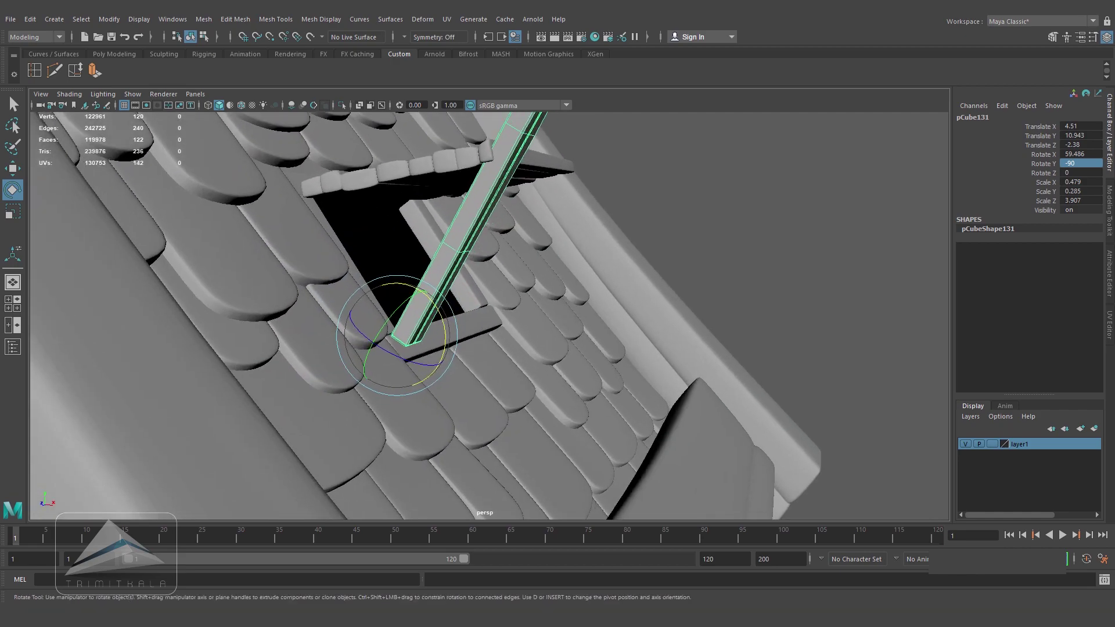
pyautogui.press('r')
pyautogui.moveTo(397, 335); pyautogui.dragTo(151, 331)
# - Try to reposition the strut's upper end vertices beneath the awning in the front wireframe view
pyautogui.press('space')
pyautogui.scroll(-6, 490, 316)
pyautogui.keyDown('alt'); pyautogui.moveTo(523, 349); pyautogui.dragTo(221, 223, button='middle'); pyautogui.keyUp('alt')
pyautogui.press('4')
pyautogui.scroll(5, 599, 137)
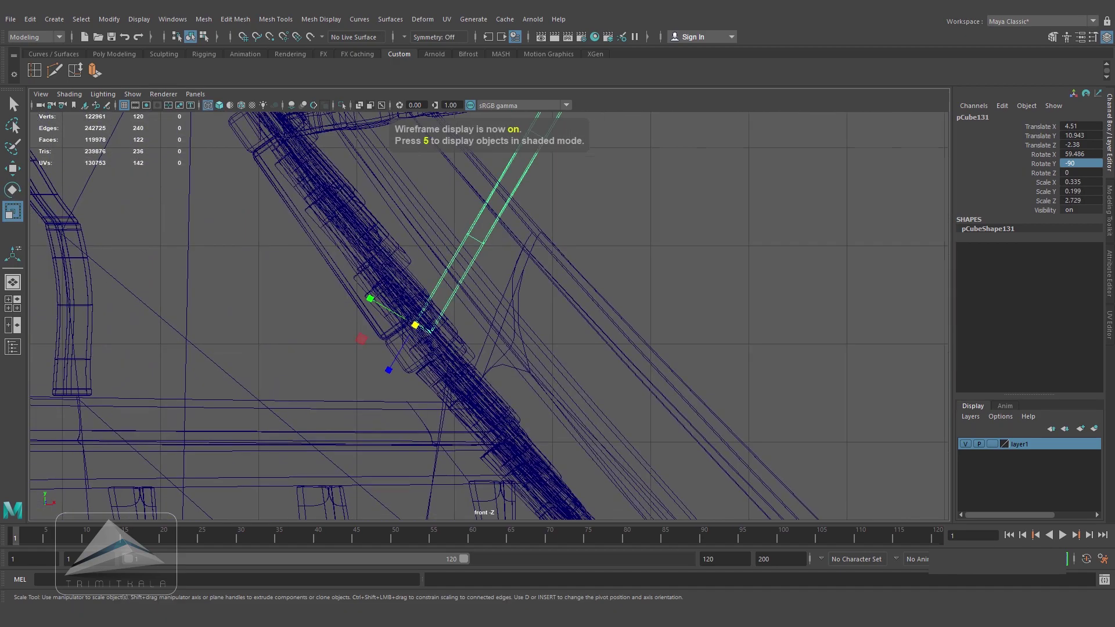
pyautogui.rightClick(600, 137)
pyautogui.moveTo(600, 137); pyautogui.dragTo(542, 138, button='right')
pyautogui.scroll(-8, 489, 316)
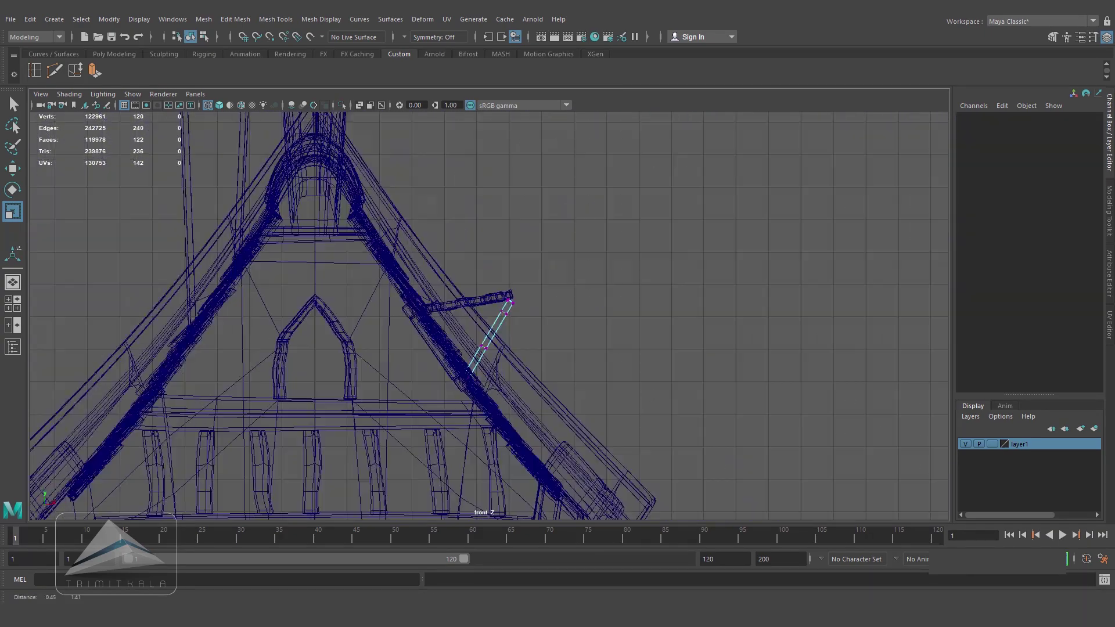
pyautogui.scroll(7, 490, 316)
pyautogui.moveTo(621, 223); pyautogui.dragTo(631, 256)
pyautogui.press('w')
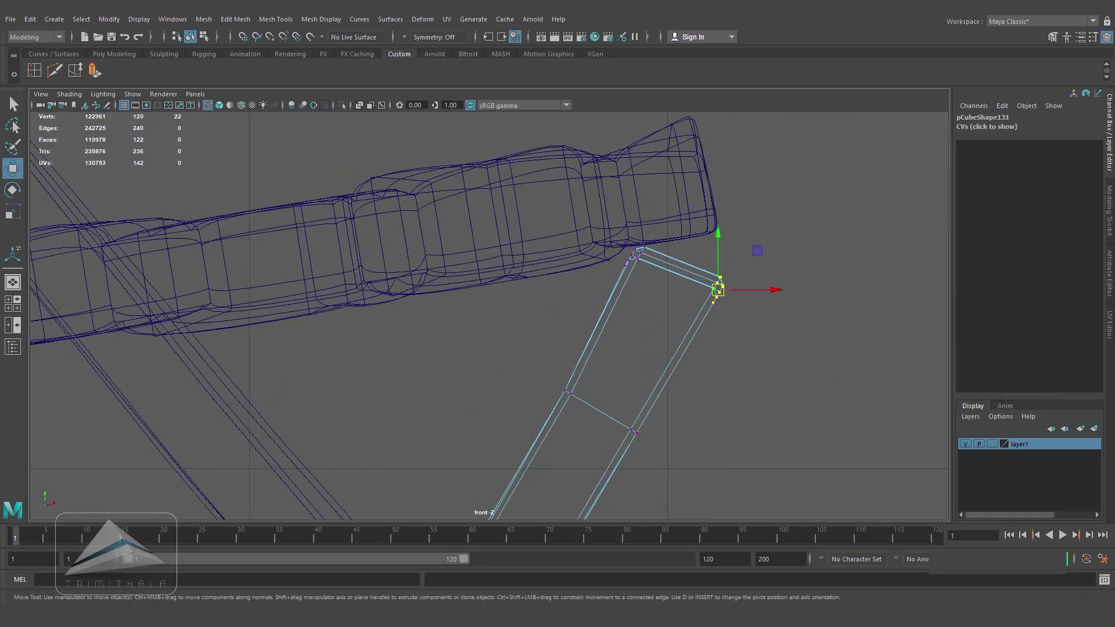
pyautogui.hotkey('ctrl', 'z')
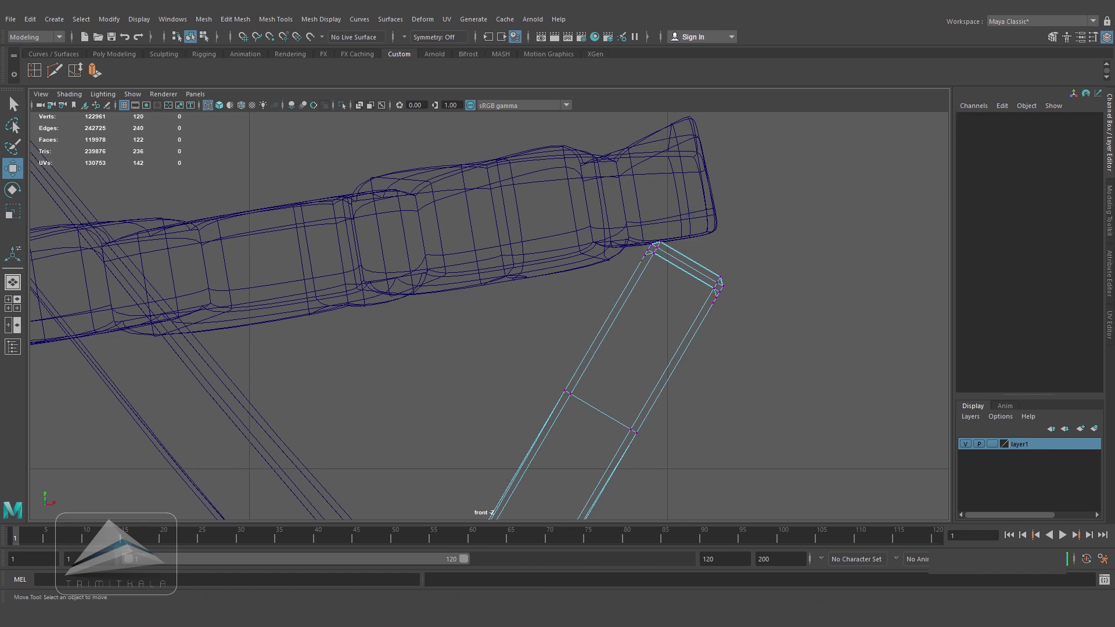
# - Restore shaded display and duplicate the strut to support the other end of the awning
pyautogui.press('5')
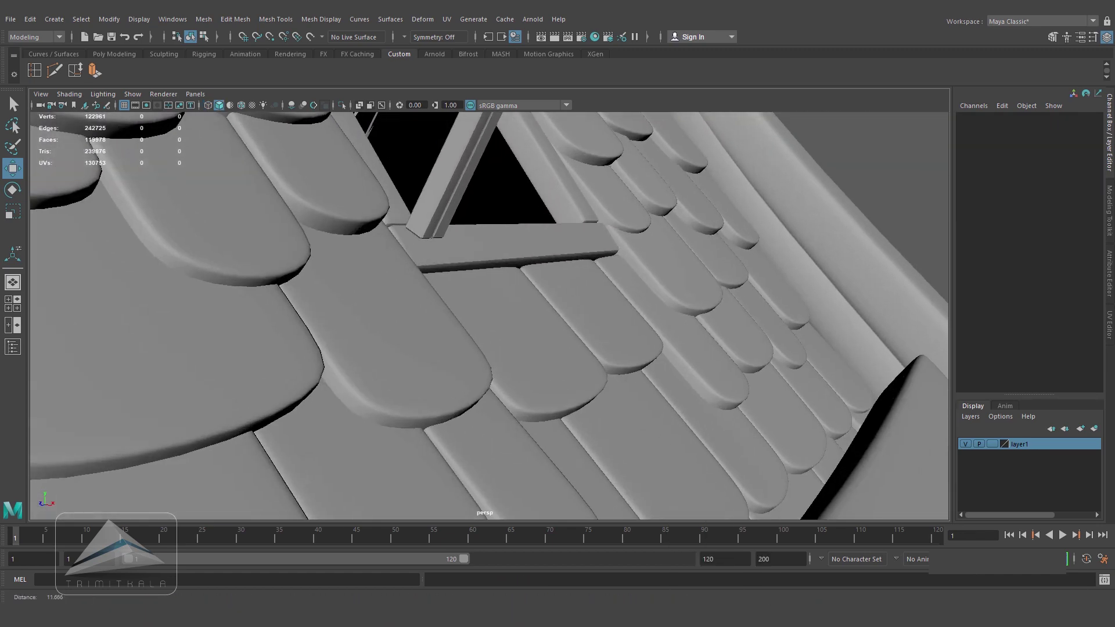
pyautogui.scroll(-6, 490, 317)
pyautogui.keyDown('alt'); pyautogui.moveTo(522, 290); pyautogui.dragTo(348, 311); pyautogui.keyUp('alt')
pyautogui.click(308, 244)
pyautogui.hotkey('ctrl', 'd')
pyautogui.click(842, 203)
# - Duplicate the wavy spare beam on the ground and move the copy to the side wall near the small window
pyautogui.scroll(-8, 490, 317)
pyautogui.keyDown('alt'); pyautogui.moveTo(442, 326); pyautogui.dragTo(557, 331); pyautogui.keyUp('alt')
pyautogui.click(290, 392)
pyautogui.scroll(6, 489, 317)
pyautogui.scroll(-3, 489, 317)
pyautogui.hotkey('ctrl', 'd')
pyautogui.moveTo(352, 383); pyautogui.dragTo(372, 396)
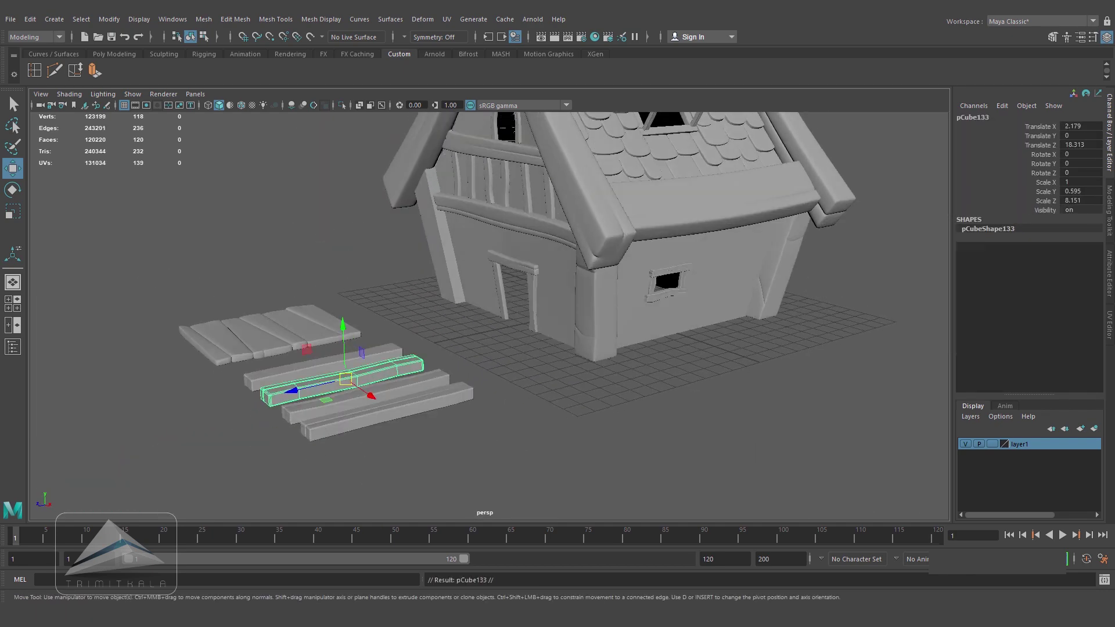
pyautogui.moveTo(306, 349); pyautogui.dragTo(655, 219)
pyautogui.keyDown('alt'); pyautogui.moveTo(645, 325); pyautogui.dragTo(587, 331); pyautogui.keyUp('alt')
pyautogui.moveTo(691, 285); pyautogui.dragTo(557, 308)
# - Rotate the wavy beam to about -99 on the Z axis and raise it on the side wall beneath the eave
pyautogui.press('e')
pyautogui.moveTo(652, 262); pyautogui.dragTo(654, 337)
pyautogui.keyDown('alt'); pyautogui.moveTo(580, 325); pyautogui.dragTo(720, 279); pyautogui.keyUp('alt')
pyautogui.press('w')
pyautogui.moveTo(810, 272); pyautogui.dragTo(813, 272)
pyautogui.keyDown('alt'); pyautogui.moveTo(726, 313); pyautogui.dragTo(572, 292); pyautogui.keyUp('alt')
pyautogui.press('r')
pyautogui.keyDown('alt'); pyautogui.moveTo(522, 314); pyautogui.dragTo(685, 302); pyautogui.keyUp('alt')
pyautogui.press('w')
pyautogui.moveTo(626, 233); pyautogui.dragTo(626, 161)
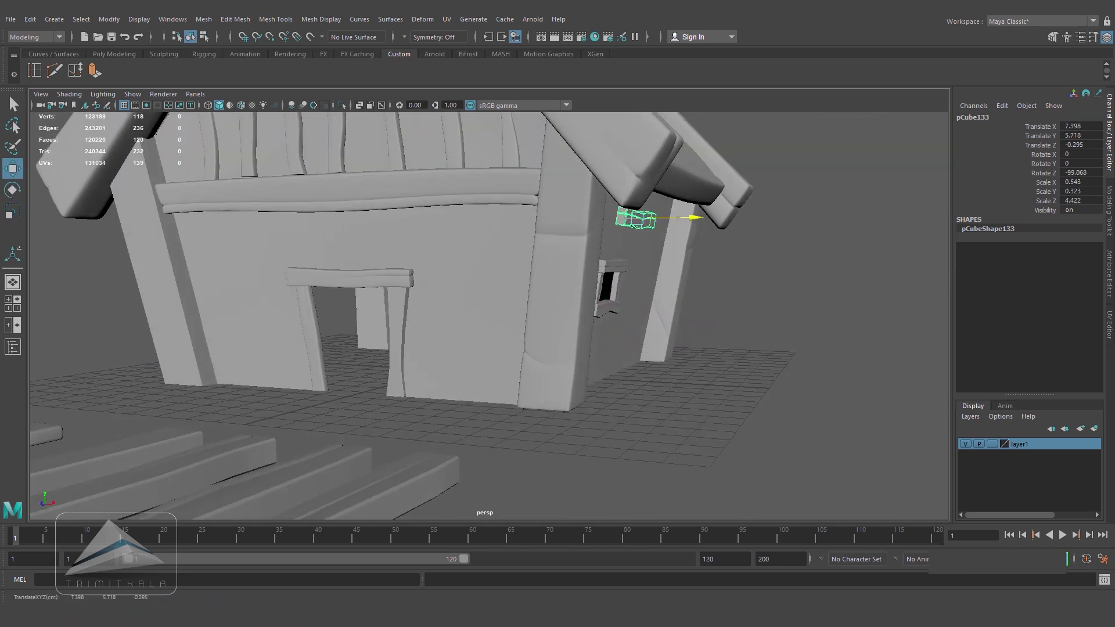
# - Adjust the wavy beam's end vertices in the side view to fit it between the corner posts, and deselect it
pyautogui.keyDown('alt'); pyautogui.moveTo(697, 192); pyautogui.dragTo(572, 184); pyautogui.keyUp('alt')
pyautogui.press('f')
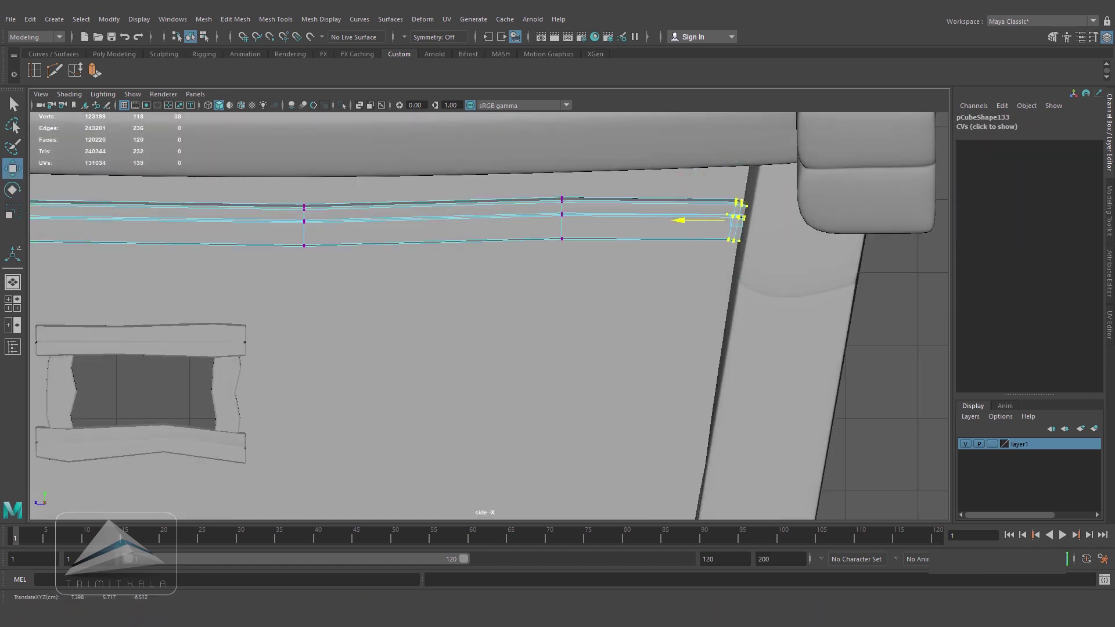
pyautogui.keyDown('alt'); pyautogui.moveTo(232, 291); pyautogui.dragTo(801, 300, button='middle'); pyautogui.keyUp('alt')
pyautogui.moveTo(347, 194); pyautogui.dragTo(410, 270)
pyautogui.press('e')
pyautogui.moveTo(430, 213); pyautogui.dragTo(426, 207)
pyautogui.press('space')
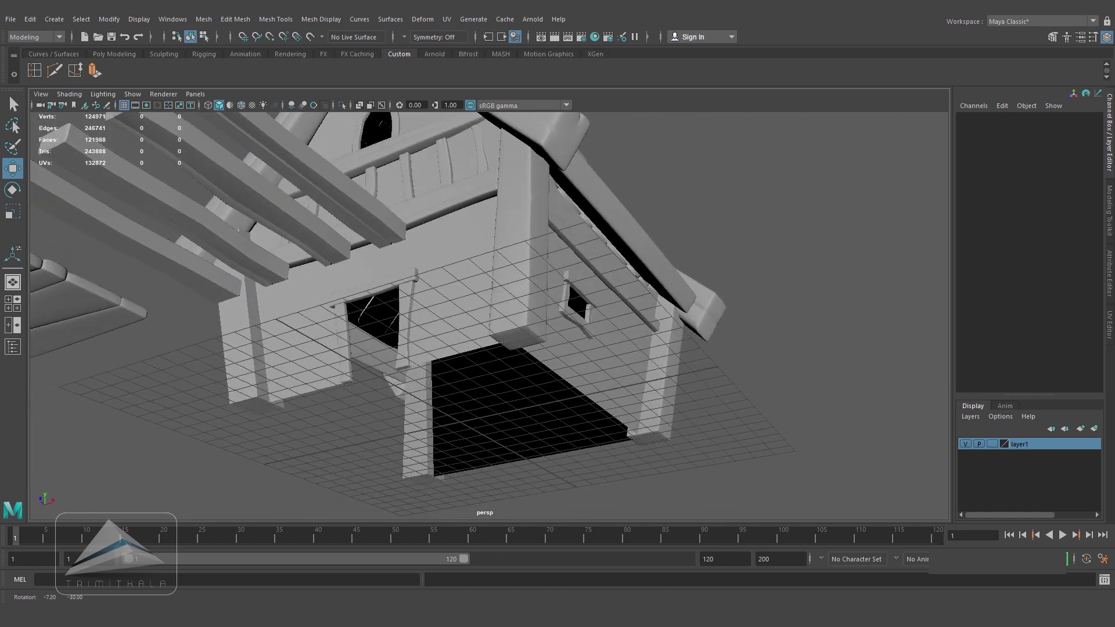
pyautogui.click(627, 232)
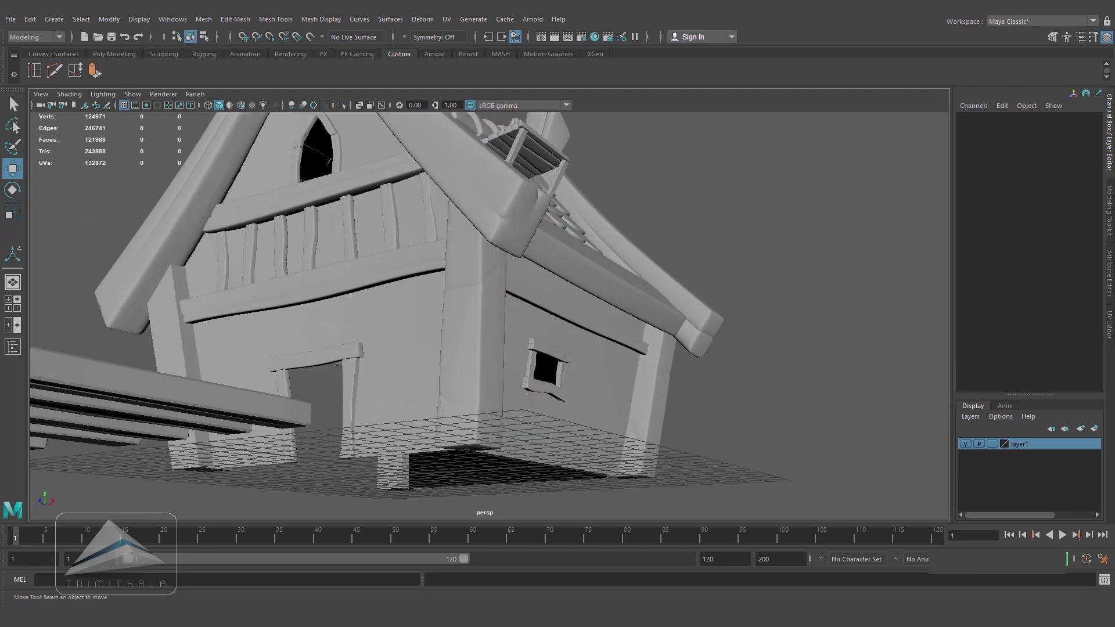
# - Move the copied strut up to the side wall's upper beam and shorten it to about 1.22 Z scale
pyautogui.keyDown('alt'); pyautogui.moveTo(488, 313); pyautogui.dragTo(517, 321); pyautogui.keyUp('alt')
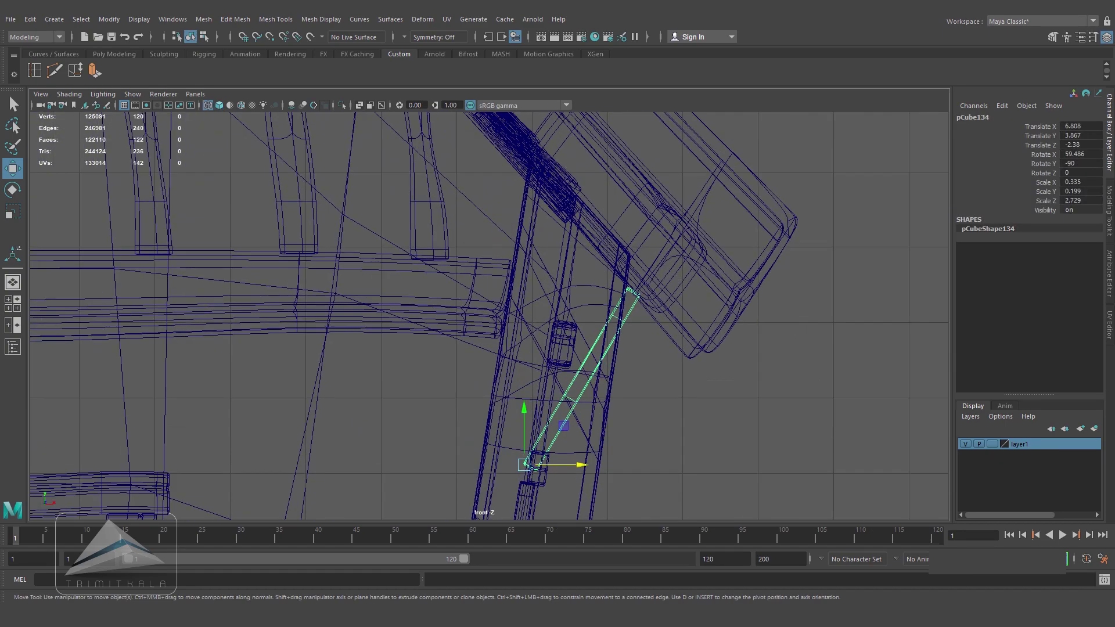
pyautogui.press('space')
pyautogui.press('space')
pyautogui.press('space')
pyautogui.press('space')
pyautogui.scroll(2, 489, 316)
pyautogui.keyDown('alt'); pyautogui.moveTo(522, 348); pyautogui.dragTo(487, 287, button='middle'); pyautogui.keyUp('alt')
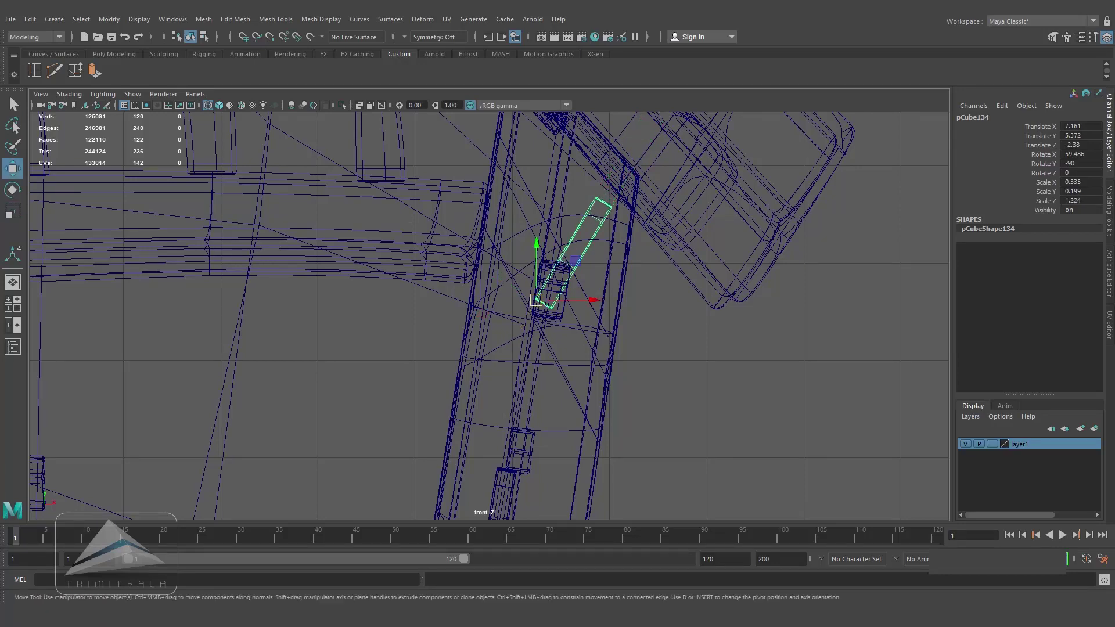
# - Raise the short strut onto the wall beam and reduce its Z scale to about 1.0
pyautogui.press('space')
pyautogui.press('space')
pyautogui.press('5')
pyautogui.moveTo(742, 327); pyautogui.dragTo(743, 335)
pyautogui.keyDown('alt'); pyautogui.moveTo(743, 336); pyautogui.dragTo(720, 313); pyautogui.keyUp('alt')
pyautogui.press('r')
pyautogui.moveTo(679, 377); pyautogui.dragTo(680, 375)
# - Select the short strut's upper end vertices in the front wireframe view and move them to meet the roof's underside
pyautogui.press('space')
pyautogui.press('4')
pyautogui.keyDown('alt'); pyautogui.moveTo(546, 302); pyautogui.dragTo(639, 302, button='right'); pyautogui.keyUp('alt')
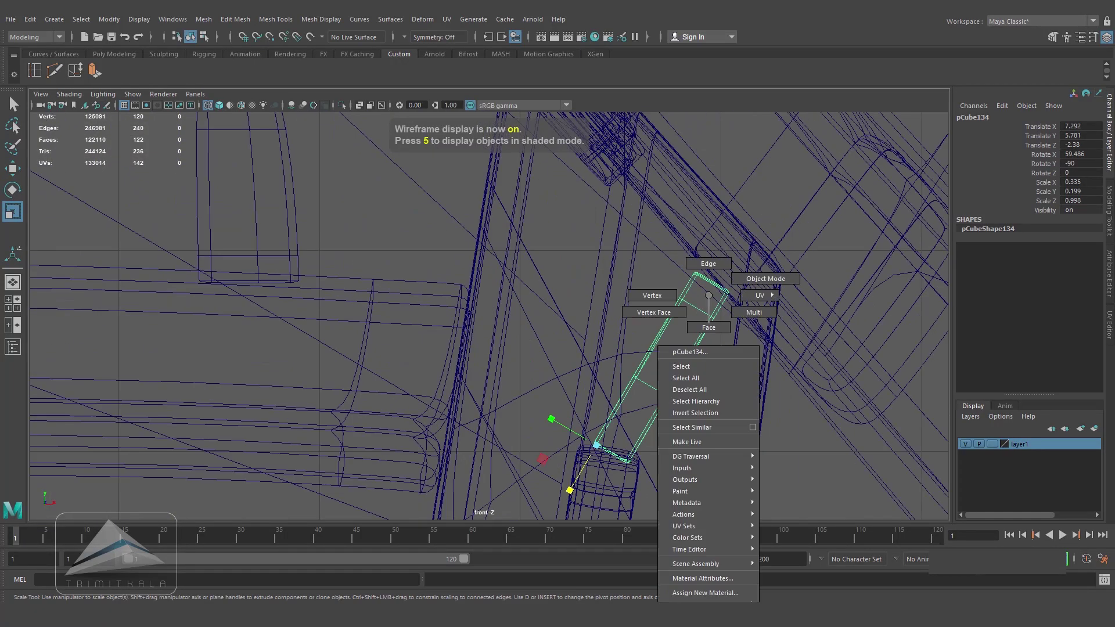
pyautogui.moveTo(668, 355); pyautogui.dragTo(616, 354, button='right')
pyautogui.moveTo(660, 241); pyautogui.dragTo(767, 308)
pyautogui.press('w')
pyautogui.keyDown('alt'); pyautogui.moveTo(662, 407); pyautogui.dragTo(677, 279, button='middle'); pyautogui.keyUp('alt')
pyautogui.keyDown('alt'); pyautogui.moveTo(627, 325); pyautogui.dragTo(685, 326, button='right'); pyautogui.keyUp('alt')
pyautogui.press('space')
pyautogui.press('5')
pyautogui.keyDown('alt'); pyautogui.moveTo(667, 349); pyautogui.dragTo(743, 349); pyautogui.keyUp('alt')
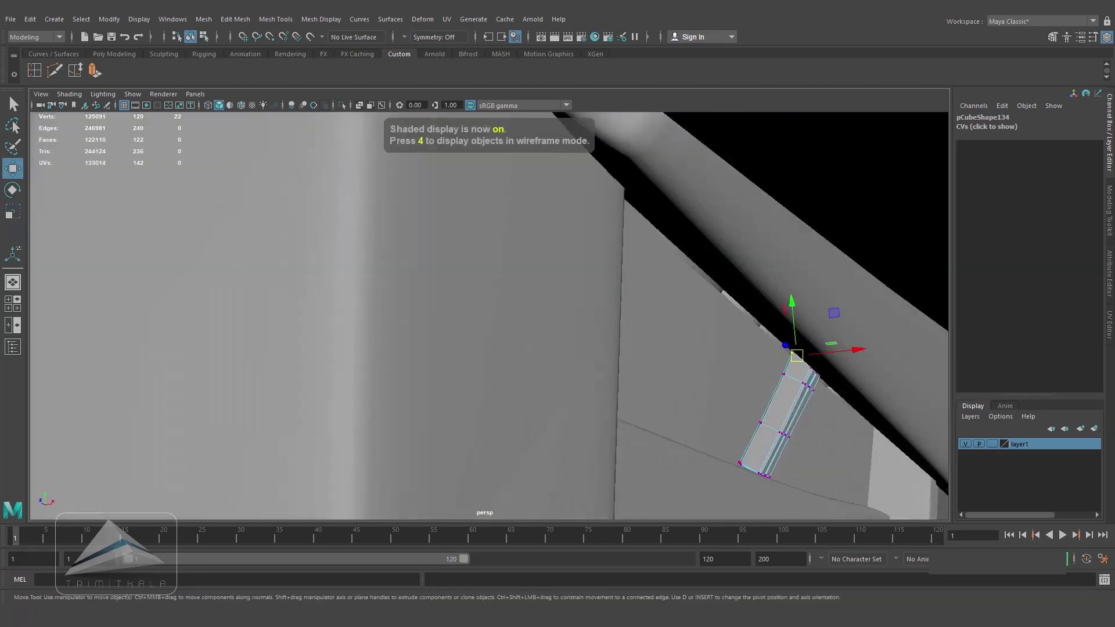
# - Return the short strut to object mode and fill the side wall's upper beam with an evenly spaced row of its copies
pyautogui.press('space')
pyautogui.press('4')
pyautogui.press('space')
pyautogui.press('5')
pyautogui.moveTo(662, 295); pyautogui.dragTo(719, 279, button='right')
pyautogui.keyDown('alt'); pyautogui.moveTo(719, 279); pyautogui.dragTo(667, 291); pyautogui.keyUp('alt')
pyautogui.keyDown('alt'); pyautogui.moveTo(668, 290); pyautogui.dragTo(552, 290, button='right'); pyautogui.keyUp('alt')
pyautogui.moveTo(362, 284); pyautogui.dragTo(157, 254)
pyautogui.keyDown('alt'); pyautogui.moveTo(668, 290); pyautogui.dragTo(523, 290, button='right'); pyautogui.keyUp('alt')
pyautogui.keyDown('alt'); pyautogui.moveTo(523, 290); pyautogui.dragTo(628, 244); pyautogui.keyUp('alt')
pyautogui.click(813, 197)
pyautogui.keyDown('alt'); pyautogui.moveTo(522, 291); pyautogui.dragTo(668, 290, button='right'); pyautogui.keyUp('alt')
pyautogui.keyDown('alt'); pyautogui.moveTo(581, 290); pyautogui.dragTo(494, 302); pyautogui.keyUp('alt')
# - Select the whole row of short struts together with the wavy beam below them and combine them into one mesh
pyautogui.click(354, 284)
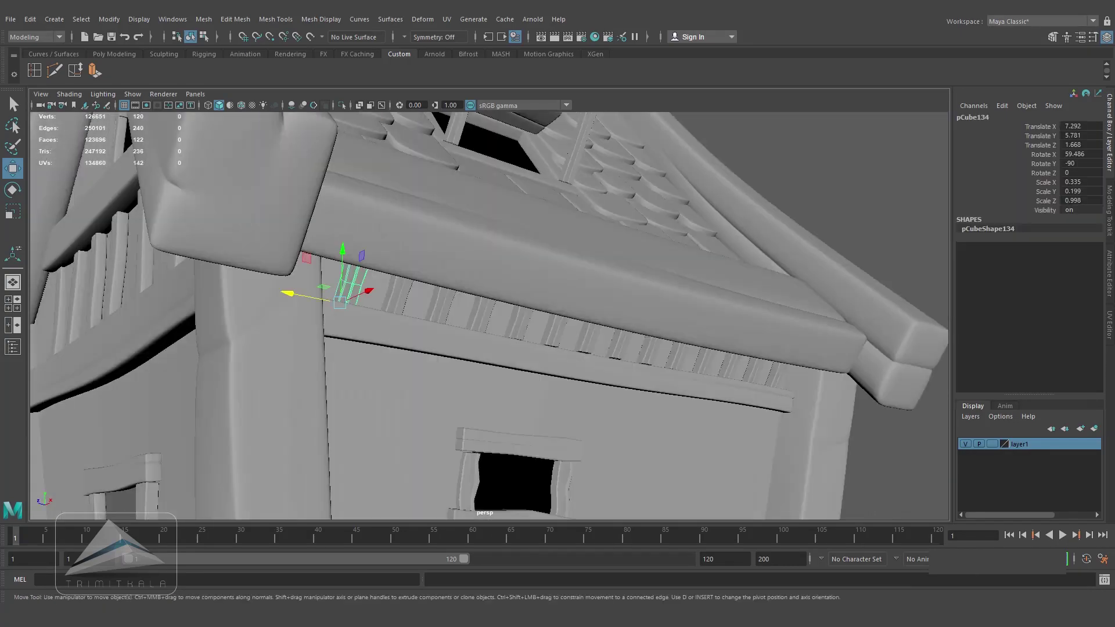
pyautogui.keyDown('shift'); pyautogui.click(769, 374); pyautogui.keyUp('shift')
pyautogui.keyDown('shift'); pyautogui.click(581, 367); pyautogui.keyUp('shift')
pyautogui.keyDown('alt'); pyautogui.moveTo(668, 291); pyautogui.dragTo(523, 290, button='right'); pyautogui.keyUp('alt')
pyautogui.click(204, 19)
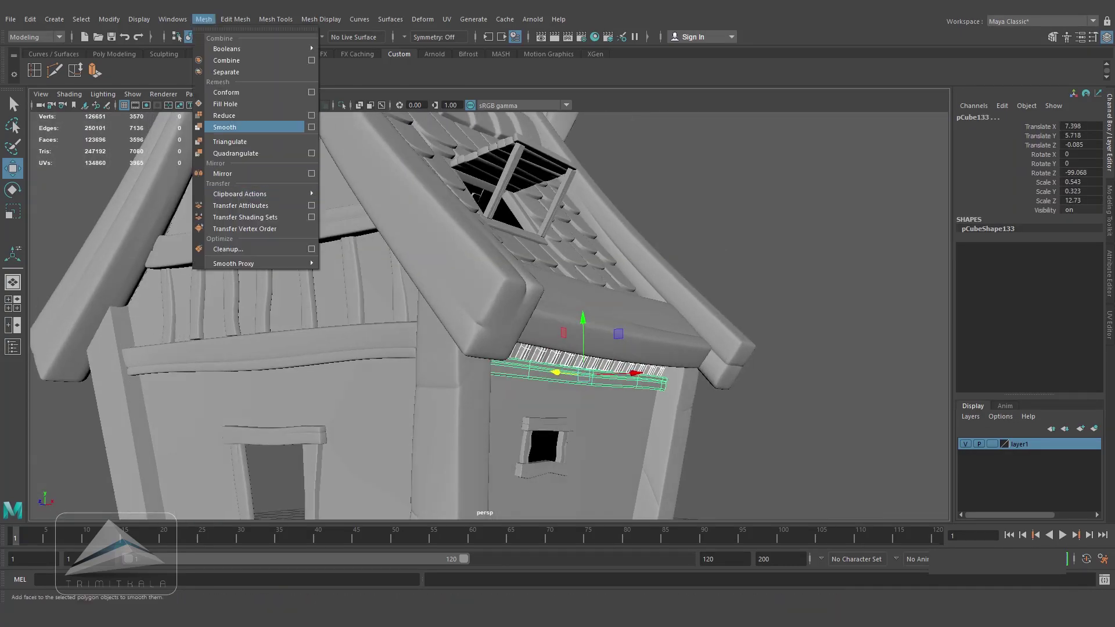
pyautogui.click(228, 61)
# - Move the combined strut-and-beam mesh's pivot to the middle of the house in the front view
pyautogui.keyDown('alt'); pyautogui.moveTo(522, 290); pyautogui.dragTo(581, 279); pyautogui.keyUp('alt')
pyautogui.press('space')
pyautogui.press('d')
pyautogui.keyDown('alt'); pyautogui.moveTo(698, 355); pyautogui.dragTo(522, 355, button='right'); pyautogui.keyUp('alt')
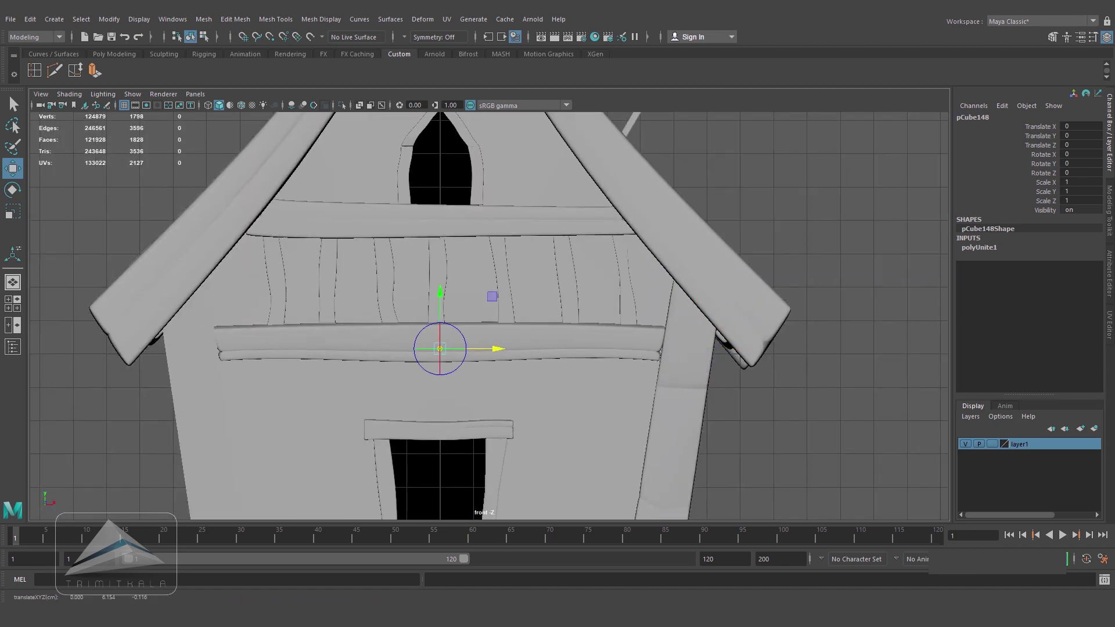
pyautogui.press('space')
pyautogui.press('space')
# - Duplicate the strut-and-beam mesh and mirror the copy onto the opposite side wall with Scale X -1
pyautogui.hotkey('ctrl', 'd')
pyautogui.keyDown('alt'); pyautogui.moveTo(407, 325); pyautogui.dragTo(668, 337); pyautogui.keyUp('alt')
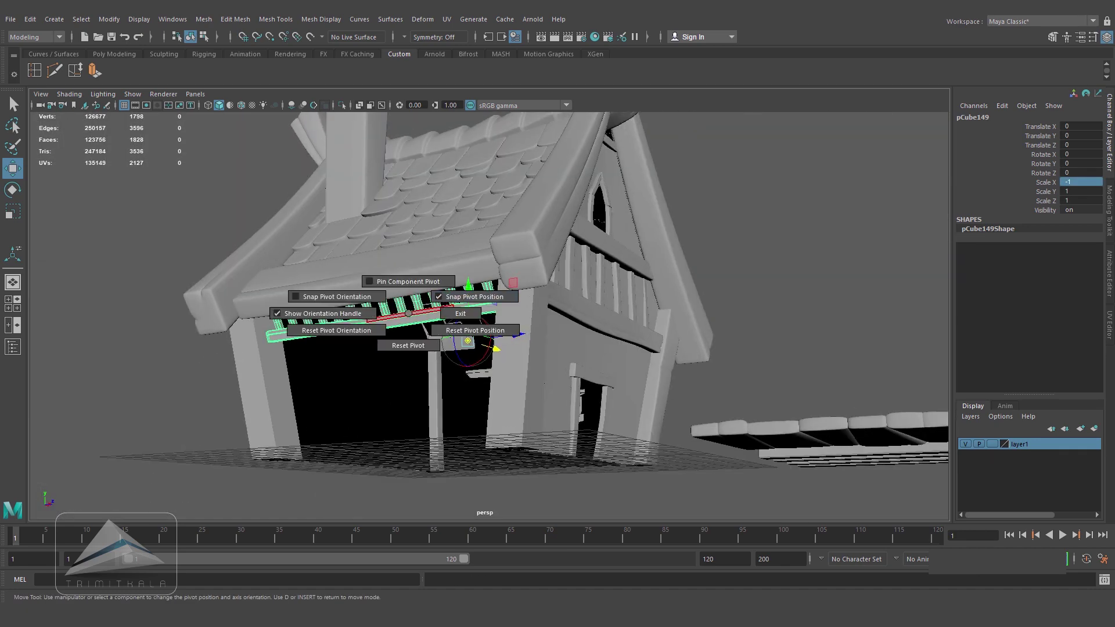
pyautogui.press('d')
pyautogui.click(813, 261)
# - Select the side wall and its small window frame pieces and combine them into one mesh
pyautogui.keyDown('alt'); pyautogui.moveTo(523, 326); pyautogui.dragTo(511, 279); pyautogui.keyUp('alt')
pyautogui.keyDown('alt'); pyautogui.moveTo(639, 279); pyautogui.dragTo(349, 349); pyautogui.keyUp('alt')
pyautogui.click(534, 395)
pyautogui.keyDown('alt'); pyautogui.moveTo(535, 394); pyautogui.dragTo(569, 395, button='right'); pyautogui.keyUp('alt')
pyautogui.keyDown('shift'); pyautogui.click(437, 383); pyautogui.keyUp('shift')
pyautogui.keyDown('alt'); pyautogui.moveTo(436, 348); pyautogui.dragTo(697, 360); pyautogui.keyUp('alt')
pyautogui.keyDown('shift'); pyautogui.click(487, 384); pyautogui.keyUp('shift')
pyautogui.click(204, 19)
pyautogui.click(226, 60)
# - Move the combined side wall's pivot to the middle of the house in the front view
pyautogui.press('space')
pyautogui.moveTo(712, 367); pyautogui.dragTo(714, 396)
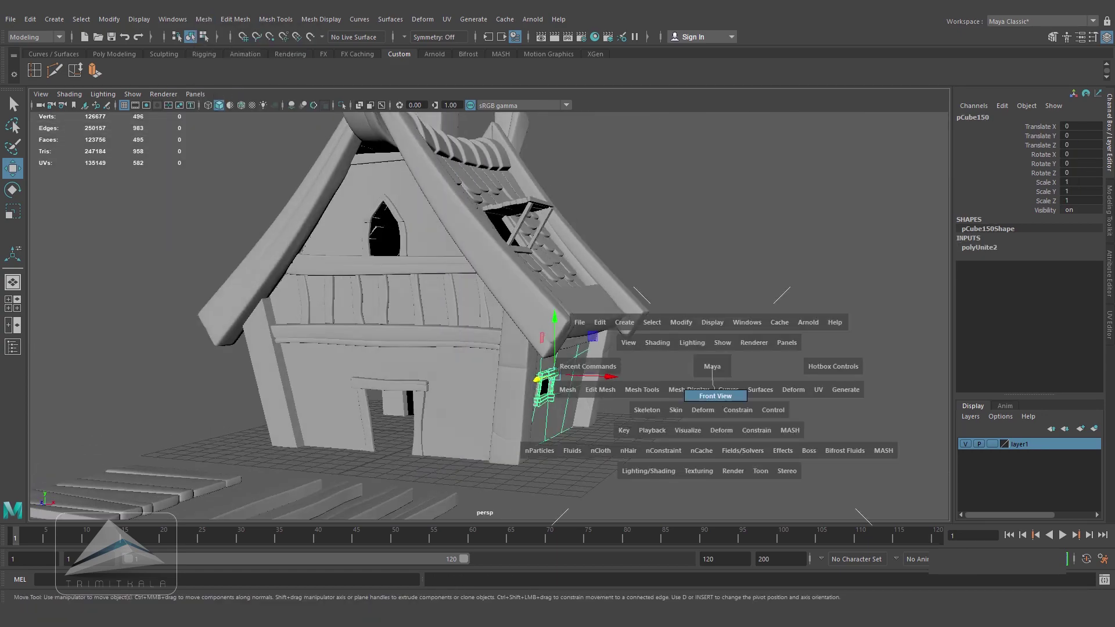
pyautogui.press('d')
pyautogui.moveTo(818, 367); pyautogui.dragTo(565, 367)
pyautogui.press('space')
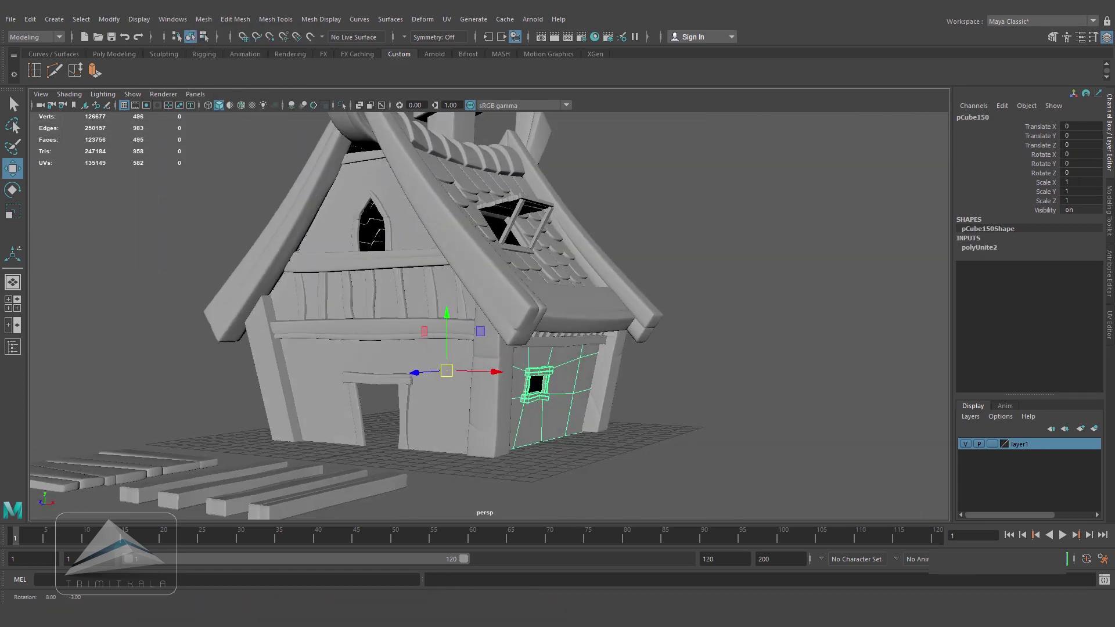
# - Duplicate the combined side wall and mirror the copy to the open side of the house with Scale X -1
pyautogui.hotkey('ctrl', 'd')
pyautogui.click(1080, 183)
pyautogui.write('-1')
pyautogui.press('Return')
pyautogui.click(784, 261)
# - Duplicate the loose plank panel and place the copy above the front door at about X -0.02, Y 5.085, Z 11.445
pyautogui.keyDown('alt'); pyautogui.moveTo(465, 348); pyautogui.dragTo(456, 398); pyautogui.keyUp('alt')
pyautogui.click(327, 448)
pyautogui.click(232, 414)
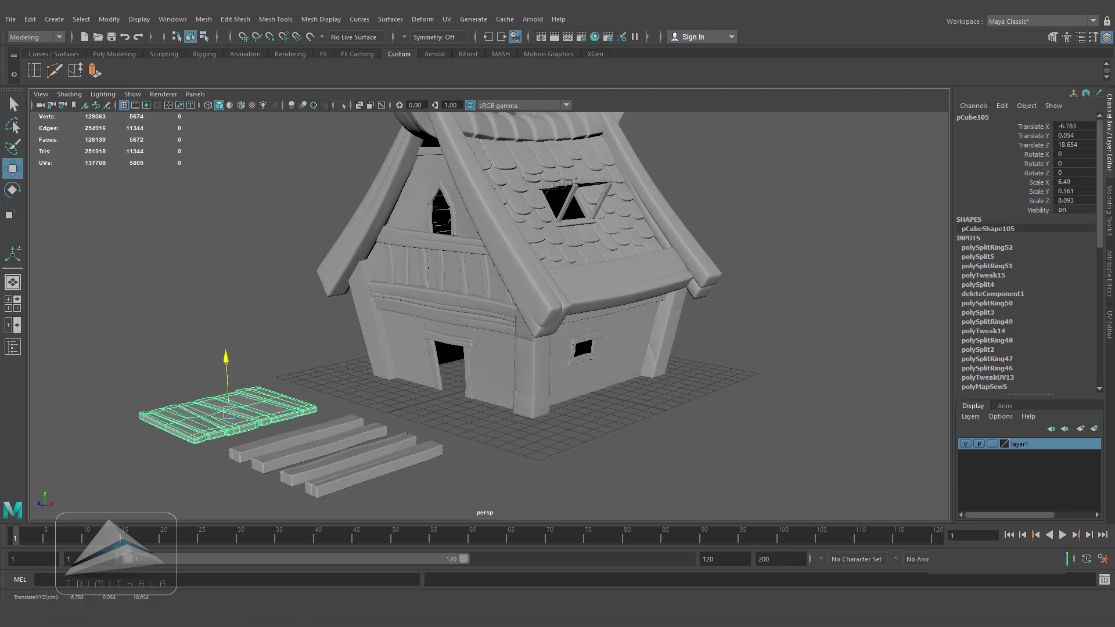
pyautogui.hotkey('ctrl', 'd')
pyautogui.moveTo(229, 413); pyautogui.dragTo(279, 325)
pyautogui.keyDown('alt'); pyautogui.moveTo(302, 343); pyautogui.dragTo(418, 366); pyautogui.keyUp('alt')
pyautogui.moveTo(418, 357); pyautogui.dragTo(415, 325)
pyautogui.moveTo(331, 297); pyautogui.dragTo(319, 340)
pyautogui.moveTo(262, 378); pyautogui.dragTo(258, 379)
pyautogui.keyDown('alt'); pyautogui.moveTo(279, 372); pyautogui.dragTo(398, 250); pyautogui.keyUp('alt')
pyautogui.moveTo(553, 192); pyautogui.dragTo(482, 291)
# - Scale the door awning to about 5.12, 0.284, 6.385 and tilt it to about 16.2 degrees in Rotate X
pyautogui.scroll(-4, 458, 360)
pyautogui.press('r')
pyautogui.scroll(5, 511, 389)
pyautogui.scroll(-4, 482, 290)
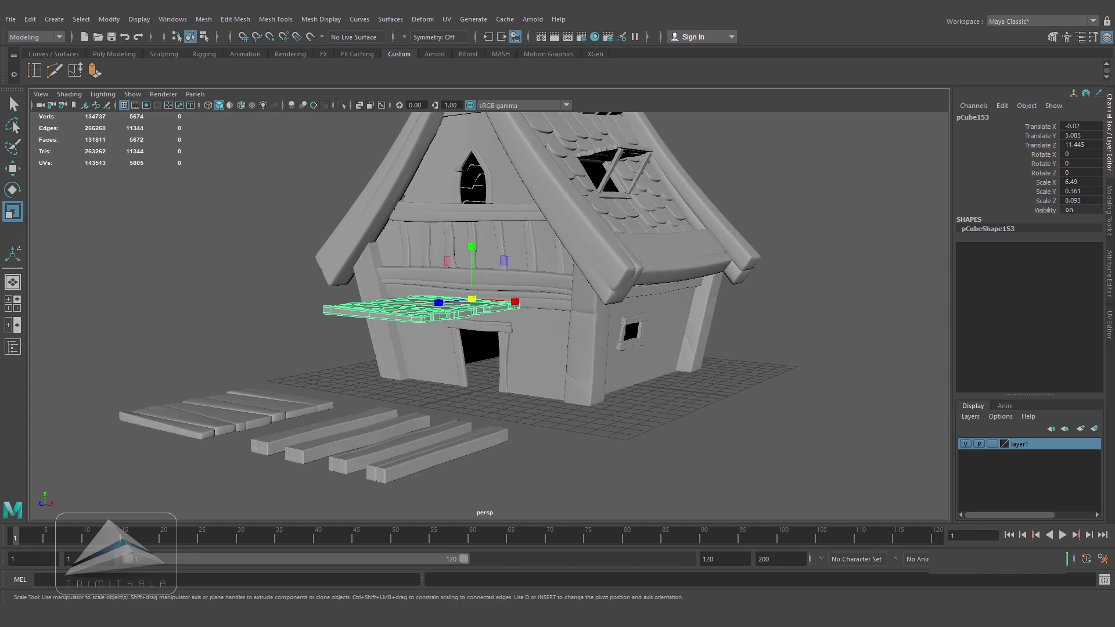
pyautogui.keyDown('alt'); pyautogui.moveTo(465, 349); pyautogui.dragTo(476, 299); pyautogui.keyUp('alt')
pyautogui.scroll(4, 467, 348)
pyautogui.scroll(4, 467, 325)
pyautogui.scroll(-5, 438, 327)
pyautogui.press('r')
pyautogui.scroll(4, 477, 299)
pyautogui.keyDown('alt'); pyautogui.moveTo(476, 299); pyautogui.dragTo(405, 299); pyautogui.keyUp('alt')
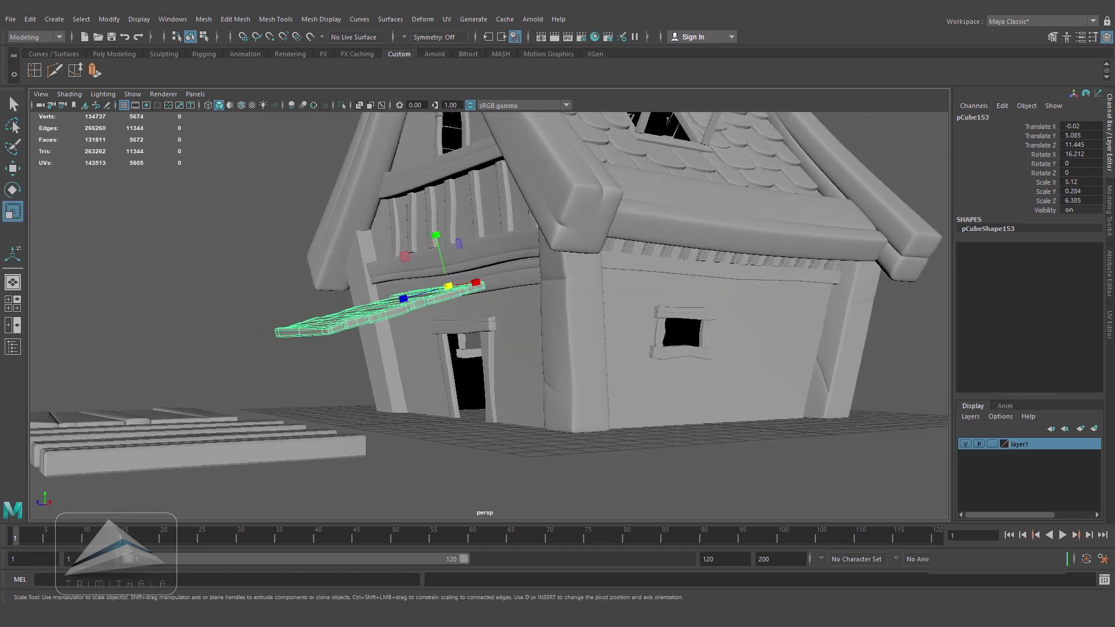
# - Lower the tilted awning and push it back against the front wall just below the wavy beams, leaving it deselected
pyautogui.keyDown('alt'); pyautogui.moveTo(405, 299); pyautogui.dragTo(441, 301); pyautogui.keyUp('alt')
pyautogui.scroll(-4, 465, 299)
pyautogui.scroll(5, 465, 299)
pyautogui.press('w')
pyautogui.moveTo(470, 253); pyautogui.dragTo(413, 329)
pyautogui.scroll(4, 469, 266)
pyautogui.moveTo(392, 360); pyautogui.dragTo(417, 355)
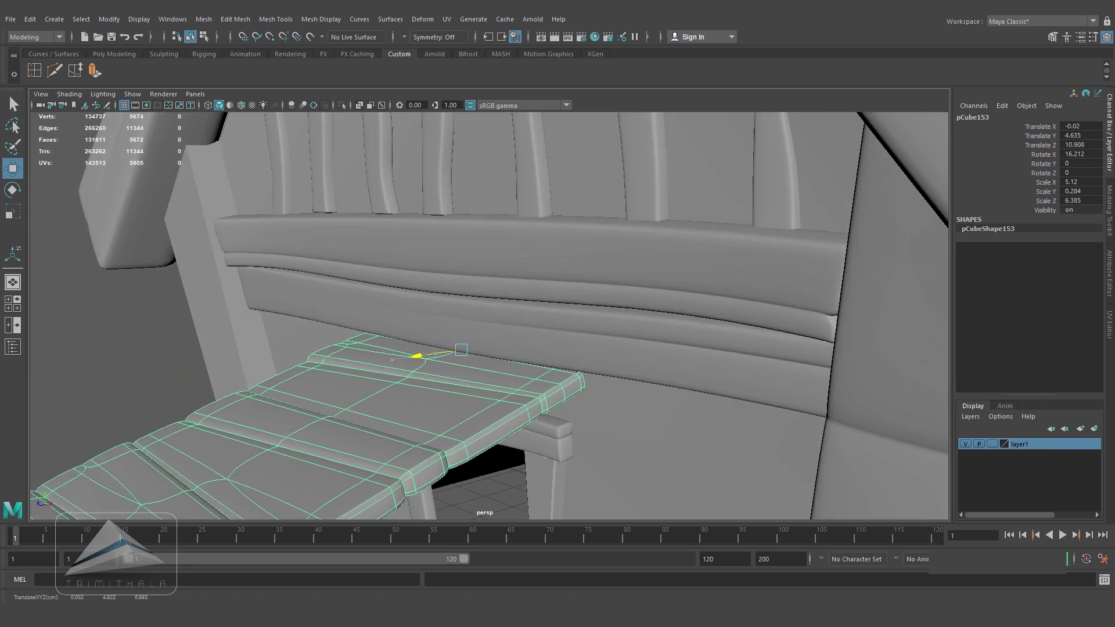
pyautogui.moveTo(461, 292); pyautogui.dragTo(461, 285)
pyautogui.scroll(-5, 459, 287)
pyautogui.click(244, 302)
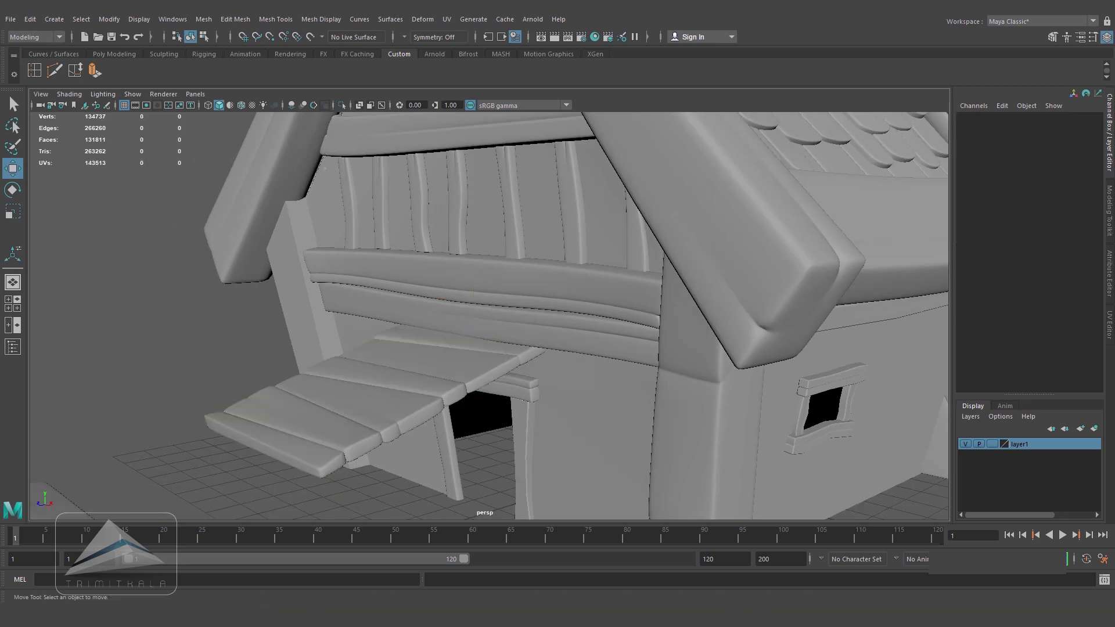
# - Duplicate the door's lintel, stack the copy above it beneath the awning's inner end, and save the scene
pyautogui.scroll(3, 349, 349)
pyautogui.keyDown('alt'); pyautogui.moveTo(349, 372); pyautogui.dragTo(410, 313); pyautogui.keyUp('alt')
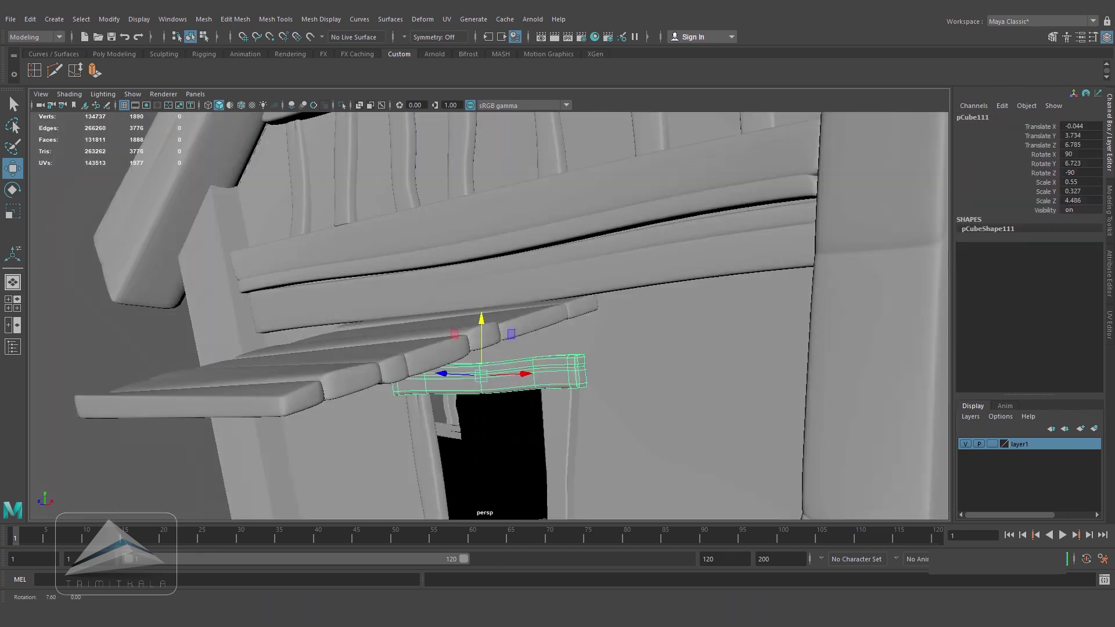
pyautogui.keyDown('alt'); pyautogui.moveTo(464, 290); pyautogui.dragTo(398, 318); pyautogui.keyUp('alt')
pyautogui.press('w')
pyautogui.moveTo(451, 265); pyautogui.dragTo(395, 363)
pyautogui.scroll(-5, 395, 348)
pyautogui.click(203, 314)
pyautogui.scroll(-2, 348, 325)
pyautogui.hotkey('ctrl', 's')
# - Duplicate the loose plank panel again and separate the two panels, keeping the copy nearer the house
pyautogui.scroll(-4, 436, 320)
pyautogui.keyDown('alt'); pyautogui.moveTo(465, 314); pyautogui.dragTo(427, 342); pyautogui.keyUp('alt')
pyautogui.scroll(2, 442, 340)
pyautogui.scroll(-3, 441, 340)
pyautogui.click(224, 429)
pyautogui.moveTo(176, 443); pyautogui.dragTo(95, 463)
pyautogui.keyDown('alt'); pyautogui.moveTo(232, 407); pyautogui.dragTo(217, 408); pyautogui.keyUp('alt')
pyautogui.hotkey('ctrl', 'd')
pyautogui.moveTo(86, 440); pyautogui.dragTo(430, 400)
# - Rotate the new plank panel to exactly 180 degrees in Y
pyautogui.click(12, 190)
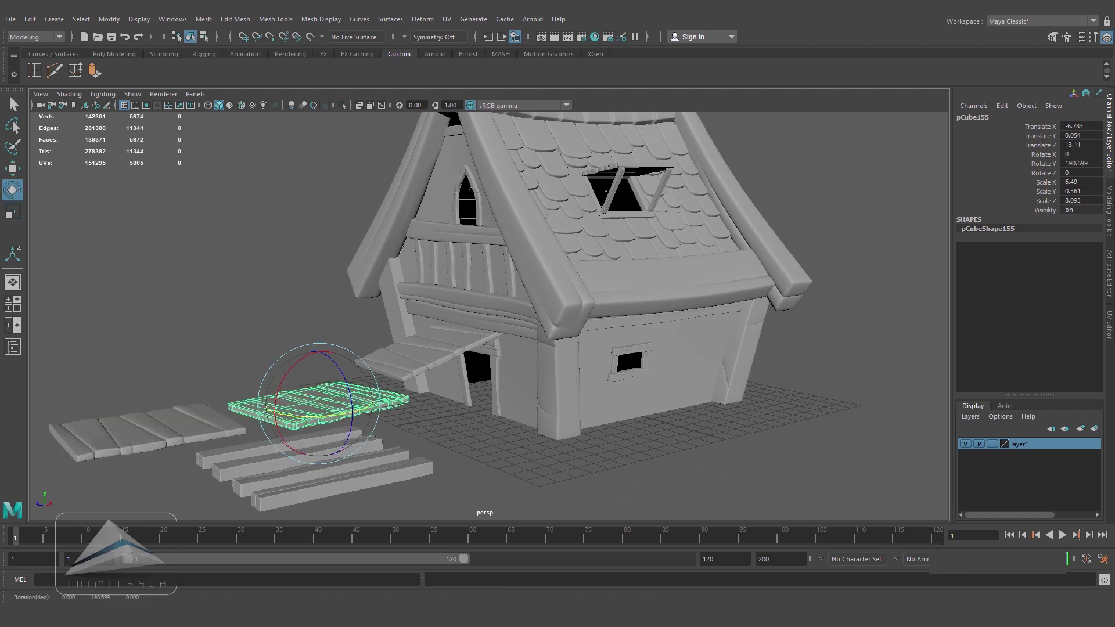
pyautogui.write('180')
pyautogui.press('Return')
pyautogui.press('w')
pyautogui.click(859, 262)
pyautogui.hotkey('ctrl', 'z')
# - Centre the rotated plank panel under the awning as a doorstep platform, scaled down to roughly the awning's size
pyautogui.press('space')
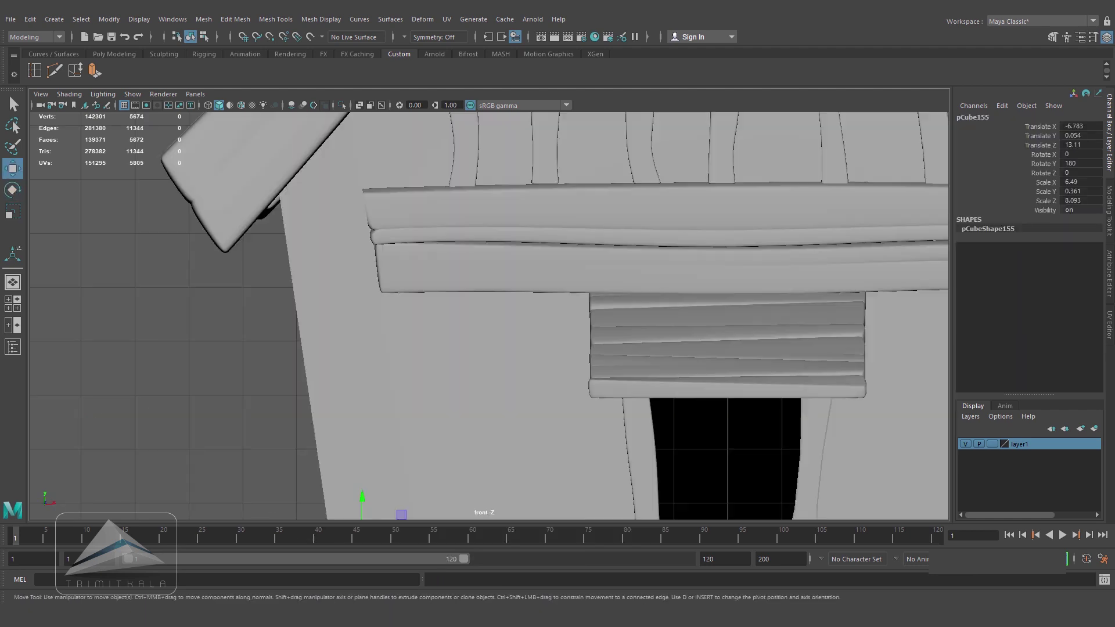
pyautogui.keyDown('alt'); pyautogui.moveTo(523, 348); pyautogui.dragTo(375, 263, button='middle'); pyautogui.keyUp('alt')
pyautogui.moveTo(246, 410); pyautogui.dragTo(488, 403)
pyautogui.press('r')
pyautogui.press('w')
pyautogui.moveTo(514, 349); pyautogui.dragTo(514, 349)
pyautogui.press('space')
# - Duplicate a loose beam, scale it to about 0.417, 0.248, 3.397, and stand it upright at the platform's front corner
pyautogui.moveTo(293, 499); pyautogui.dragTo(360, 477)
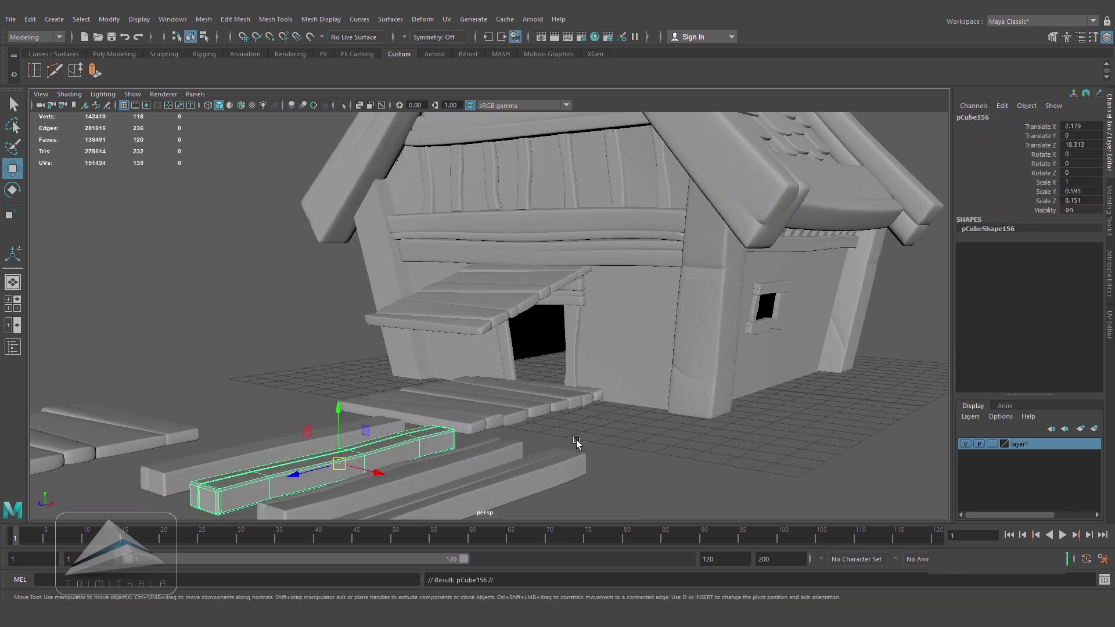
pyautogui.moveTo(345, 430); pyautogui.dragTo(242, 432)
pyautogui.press('e')
pyautogui.press('r')
pyautogui.press('w')
pyautogui.moveTo(303, 377); pyautogui.dragTo(313, 376)
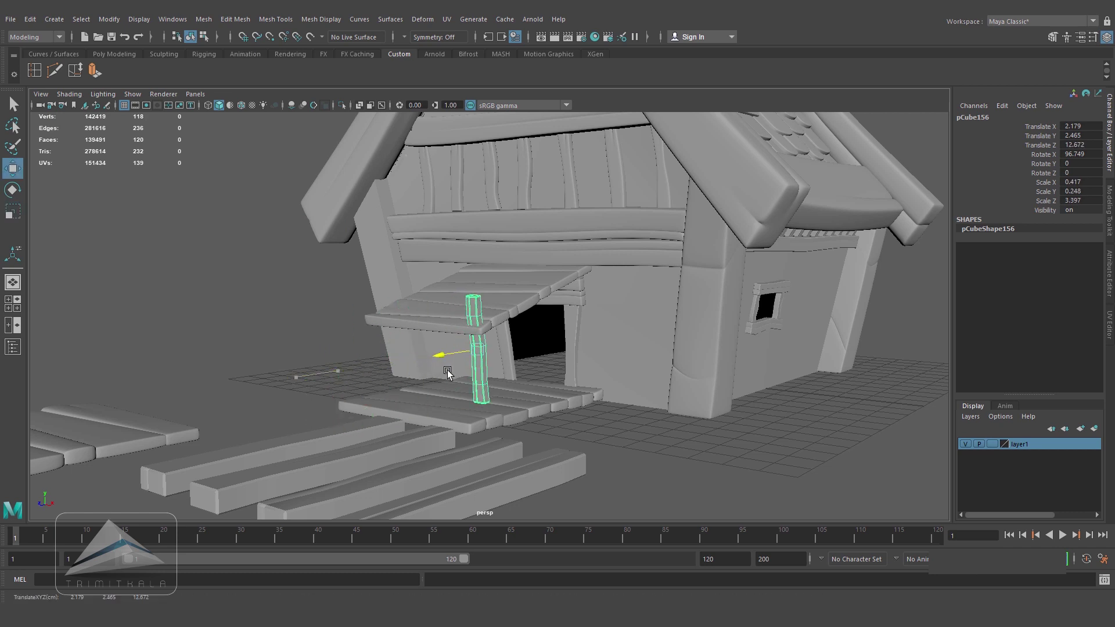
# - Lower and shorten the post so it fits between the platform and the awning's front corner, and deselect it
pyautogui.moveTo(476, 304); pyautogui.dragTo(476, 301)
pyautogui.keyDown('alt'); pyautogui.moveTo(476, 301); pyautogui.dragTo(686, 371, button='right'); pyautogui.keyUp('alt')
pyautogui.keyDown('alt'); pyautogui.moveTo(685, 372); pyautogui.dragTo(659, 279, button='middle'); pyautogui.keyUp('alt')
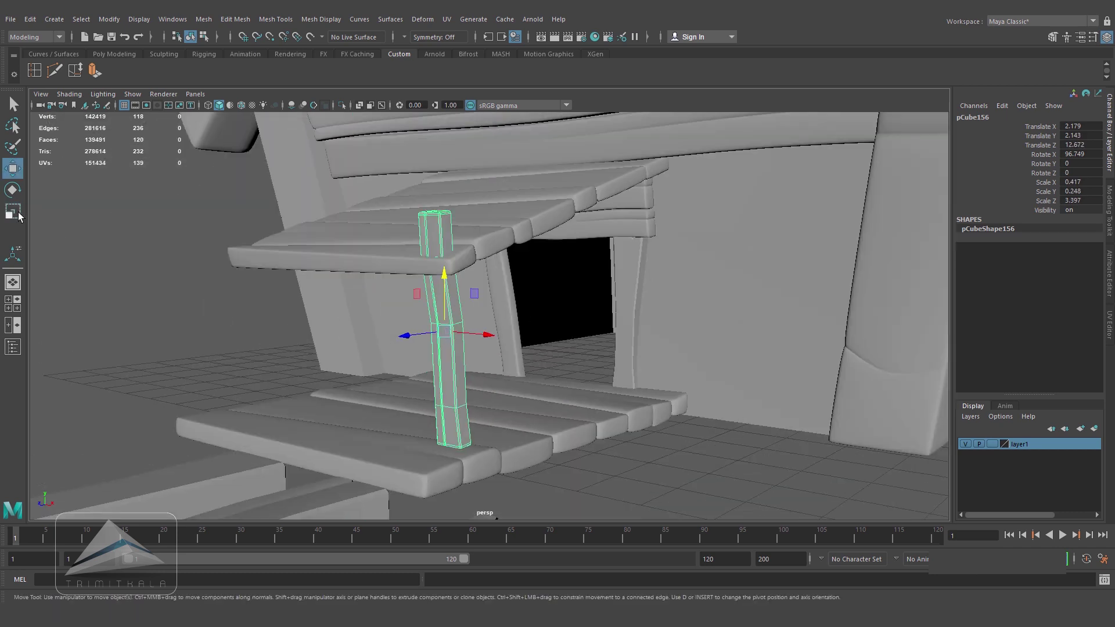
pyautogui.click(17, 213)
pyautogui.press('w')
pyautogui.moveTo(445, 280); pyautogui.dragTo(383, 316)
pyautogui.moveTo(306, 368); pyautogui.dragTo(318, 367)
pyautogui.moveTo(369, 308)
pyautogui.mouseDown()
pyautogui.moveTo(373, 298)
pyautogui.moveTo(361, 312)
pyautogui.mouseUp()
pyautogui.press('w')
pyautogui.press('r')
pyautogui.moveTo(289, 401); pyautogui.dragTo(389, 416)
pyautogui.scroll(-4, 593, 456)
pyautogui.click(601, 462)
# - Duplicate the awning post to support the opposite front corner
pyautogui.keyDown('alt'); pyautogui.moveTo(600, 462); pyautogui.dragTo(514, 367); pyautogui.keyUp('alt')
pyautogui.click(550, 378)
pyautogui.hotkey('ctrl', 'd')
pyautogui.press('w')
pyautogui.keyDown('alt'); pyautogui.moveTo(514, 368); pyautogui.dragTo(604, 349); pyautogui.keyUp('alt')
pyautogui.keyDown('alt'); pyautogui.moveTo(604, 348); pyautogui.dragTo(734, 388, button='right'); pyautogui.keyUp('alt')
# - Adjust the copied post's upper and lower vertices to vary its shape, and return to object mode
pyautogui.moveTo(502, 313); pyautogui.dragTo(464, 312, button='right')
pyautogui.moveTo(463, 313); pyautogui.dragTo(533, 325)
pyautogui.moveTo(550, 314); pyautogui.dragTo(552, 314)
pyautogui.moveTo(557, 375); pyautogui.dragTo(542, 374)
pyautogui.moveTo(463, 440); pyautogui.dragTo(558, 454)
pyautogui.moveTo(506, 296); pyautogui.dragTo(555, 279, button='right')
pyautogui.click(572, 400)
# - Save the scene with the finished awning posts
pyautogui.keyDown('alt'); pyautogui.moveTo(557, 394); pyautogui.dragTo(395, 368); pyautogui.keyUp('alt')
pyautogui.keyDown('alt'); pyautogui.moveTo(685, 372); pyautogui.dragTo(608, 389, button='right'); pyautogui.keyUp('alt')
pyautogui.keyDown('alt'); pyautogui.moveTo(608, 389); pyautogui.dragTo(645, 421); pyautogui.keyUp('alt')
pyautogui.hotkey('ctrl', 's')
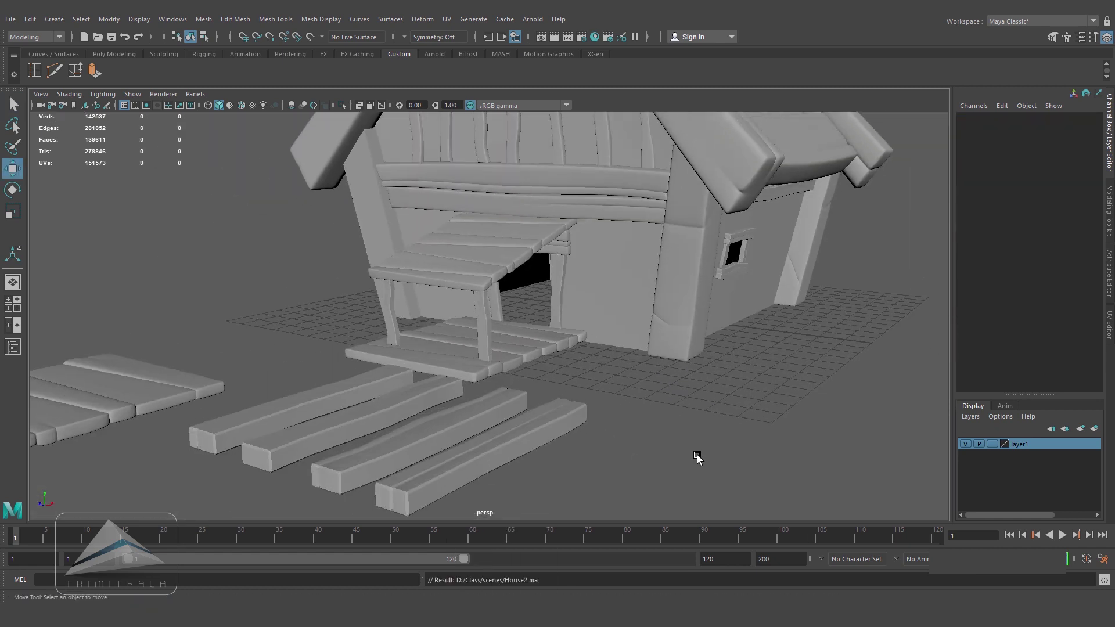
# - Select the plank platform and snap its pivot to the rear edge nearest the house
pyautogui.keyDown('alt'); pyautogui.moveTo(699, 458); pyautogui.dragTo(633, 430, button='right'); pyautogui.keyUp('alt')
pyautogui.click(461, 374)
pyautogui.keyDown('alt'); pyautogui.moveTo(461, 373); pyautogui.dragTo(632, 411, button='right'); pyautogui.keyUp('alt')
pyautogui.press('r')
pyautogui.press('c')
pyautogui.press('d')
pyautogui.moveTo(534, 347); pyautogui.dragTo(497, 369, button='middle')
pyautogui.keyDown('alt'); pyautogui.moveTo(497, 368); pyautogui.dragTo(551, 324); pyautogui.keyUp('alt')
pyautogui.press('w')
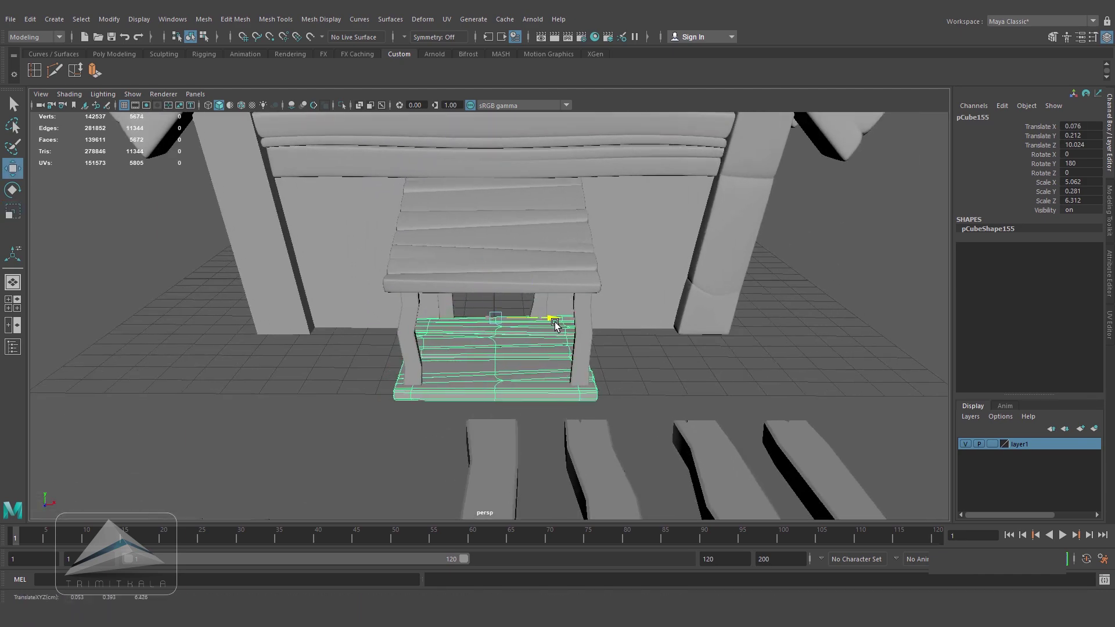
# - Clear the platform selection and save the scene
pyautogui.click(704, 389)
pyautogui.keyDown('alt'); pyautogui.moveTo(704, 388); pyautogui.dragTo(617, 459); pyautogui.keyUp('alt')
pyautogui.hotkey('ctrl', 's')
# - Draw an eight-point L-shaped bracket with the Create Polygon tool in the side view, between the awning's front post and plank roof
pyautogui.press('q')
pyautogui.press('w')
pyautogui.press('space')
pyautogui.moveTo(546, 398); pyautogui.dragTo(627, 402)
pyautogui.scroll(-8, 628, 403)
pyautogui.keyDown('alt'); pyautogui.moveTo(628, 402); pyautogui.dragTo(624, 297, button='middle'); pyautogui.keyUp('alt')
pyautogui.scroll(6, 485, 313)
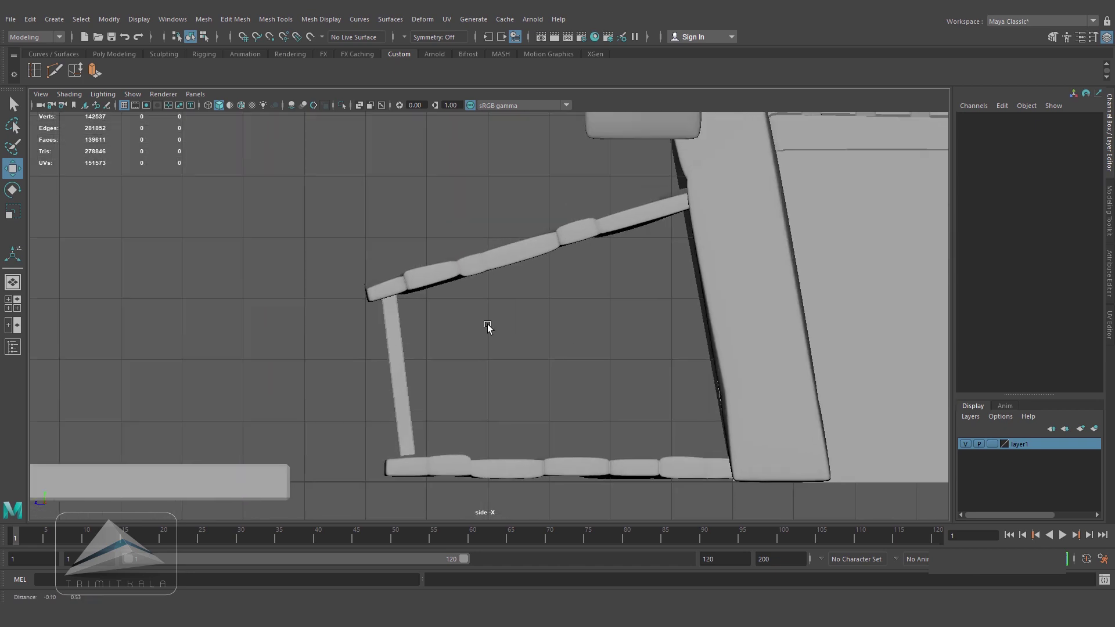
pyautogui.scroll(5, 487, 315)
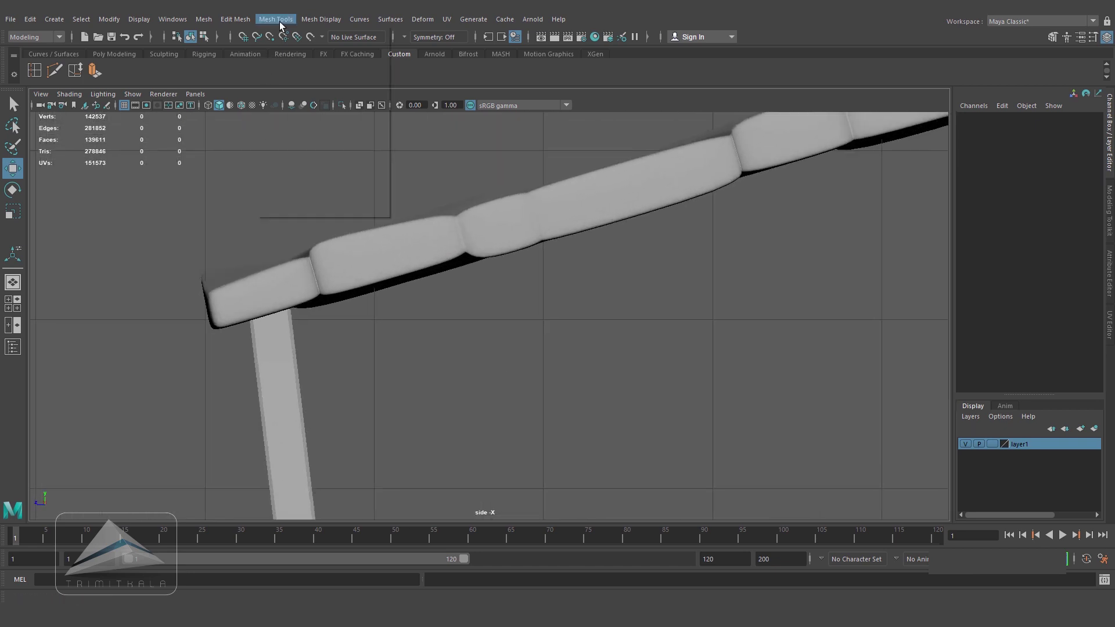
pyautogui.click(319, 96)
pyautogui.scroll(-4, 358, 349)
pyautogui.scroll(5, 363, 321)
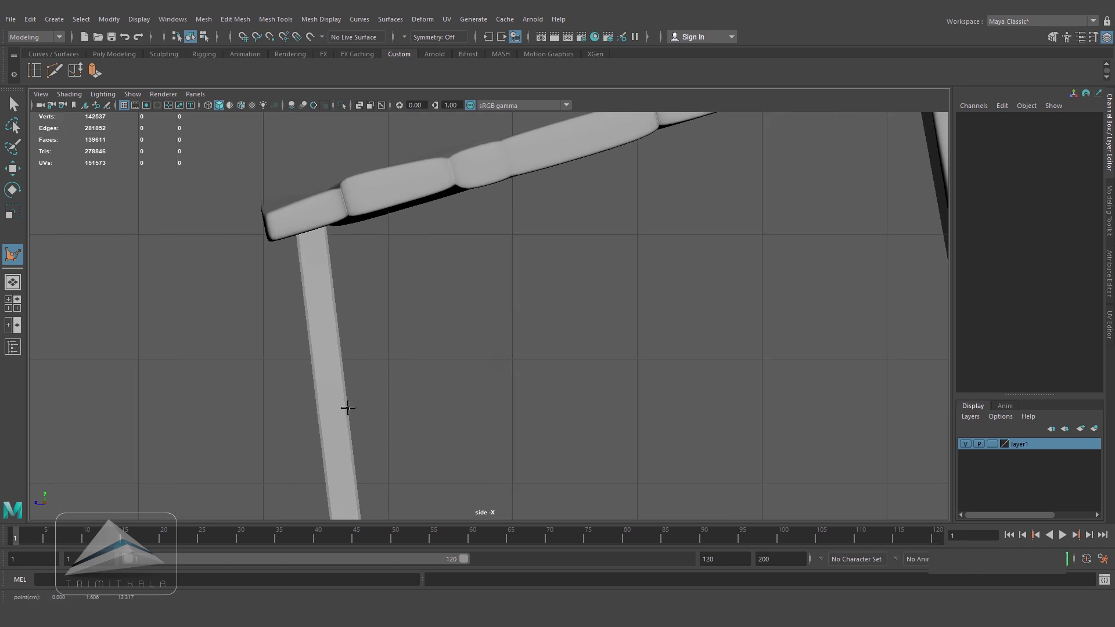
pyautogui.click(514, 177)
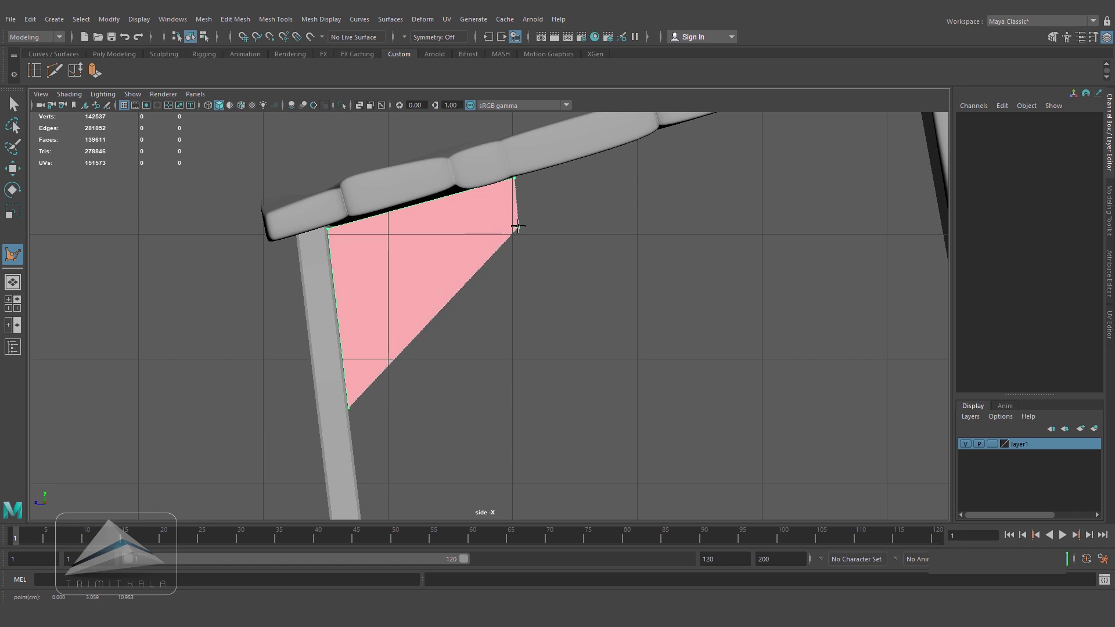
pyautogui.click(517, 226)
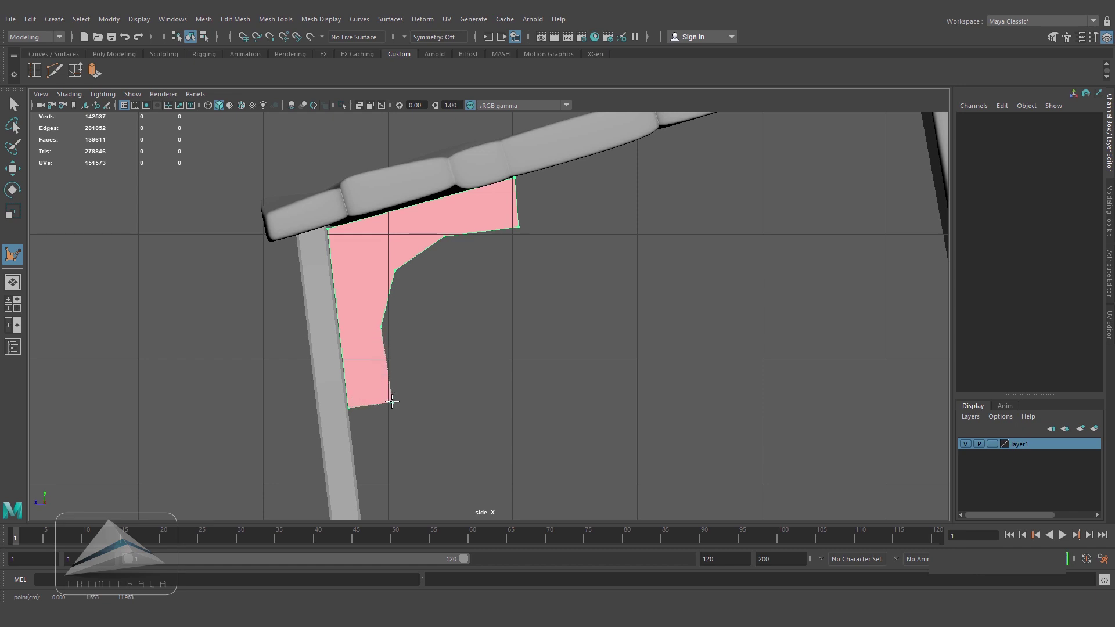
# - Adjust the vertices along the bracket's inner edge to refine its curve, and return to object mode
pyautogui.press('w')
pyautogui.moveTo(418, 237); pyautogui.dragTo(360, 230, button='right')
pyautogui.click(381, 327)
pyautogui.moveTo(381, 327); pyautogui.dragTo(388, 321)
pyautogui.click(396, 269)
pyautogui.click(445, 237)
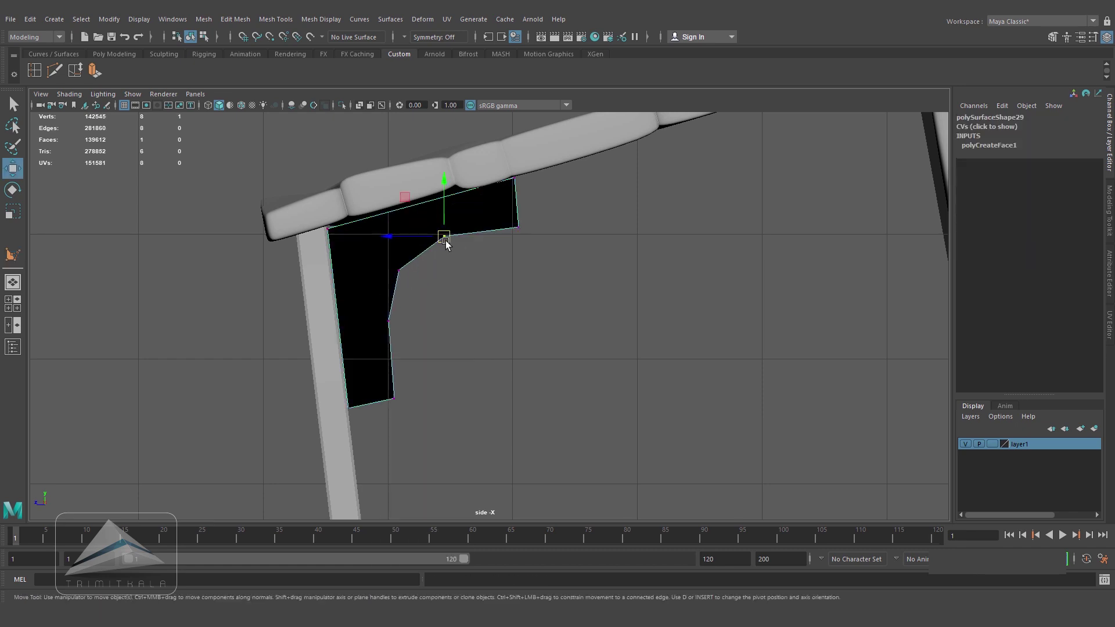
pyautogui.moveTo(399, 271); pyautogui.dragTo(403, 270)
pyautogui.click(388, 320)
pyautogui.moveTo(389, 320); pyautogui.dragTo(392, 336)
pyautogui.click(403, 271)
pyautogui.moveTo(479, 214); pyautogui.dragTo(737, 313, button='right')
# - Center the bracket's pivot and move it sideways to Translate X 2.91, near the awning's front post
pyautogui.press('space')
pyautogui.press('space')
pyautogui.keyDown('alt'); pyautogui.moveTo(737, 313); pyautogui.dragTo(537, 277, button='middle'); pyautogui.keyUp('alt')
pyautogui.moveTo(537, 277)
pyautogui.keyDown('alt'); pyautogui.mouseDown()
pyautogui.moveTo(559, 277)
pyautogui.moveTo(546, 273)
pyautogui.mouseUp(); pyautogui.keyUp('alt')
pyautogui.click(109, 19)
pyautogui.click(147, 108)
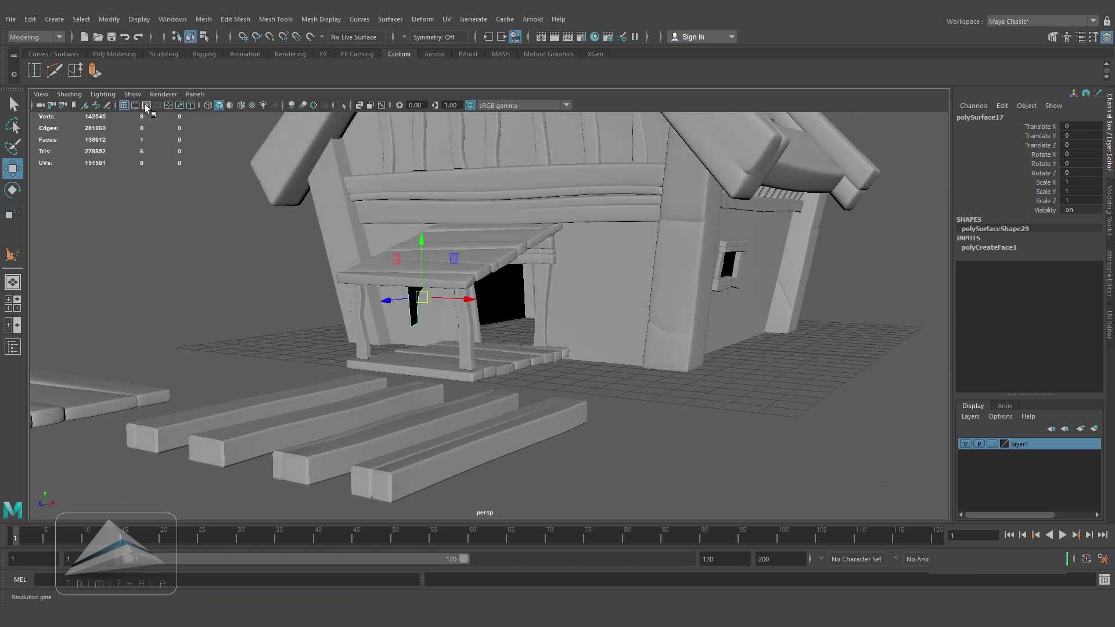
pyautogui.moveTo(463, 295); pyautogui.dragTo(544, 313)
# - Cut the bracket face from its inner-curve vertices to the outer edges, dividing it into four quads
pyautogui.press('space')
pyautogui.press('space')
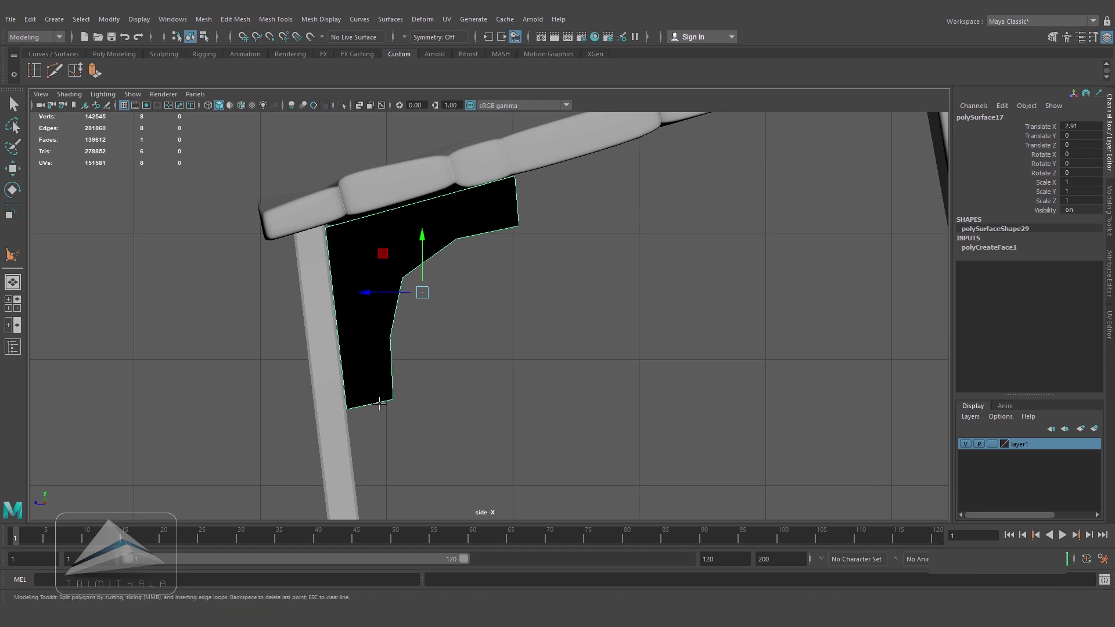
pyautogui.press('y')
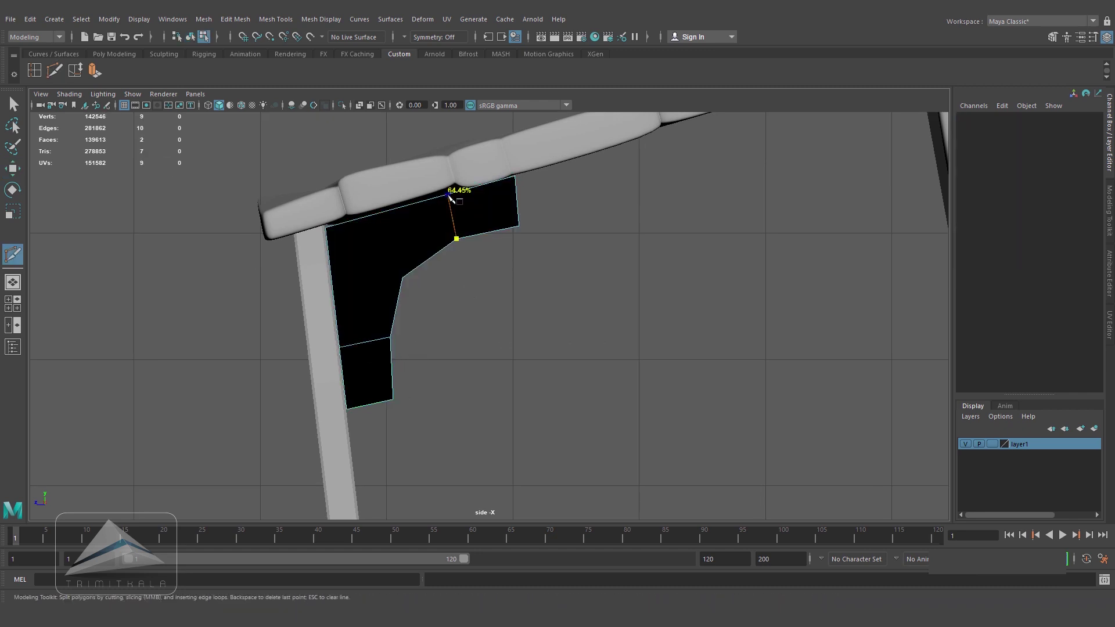
pyautogui.click(403, 278)
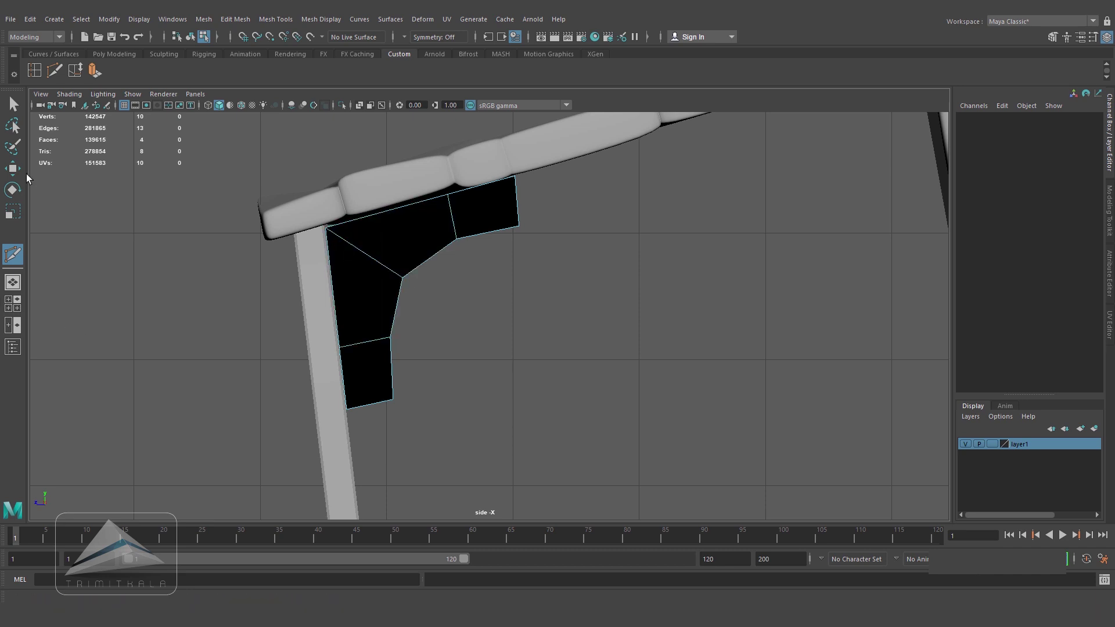
# - Extrude all four bracket faces together to a Local Translate Z of about 0.149
pyautogui.click(484, 216)
pyautogui.keyDown('shift'); pyautogui.click(405, 240); pyautogui.keyUp('shift')
pyautogui.keyDown('shift'); pyautogui.click(356, 303); pyautogui.keyUp('shift')
pyautogui.keyDown('shift'); pyautogui.click(369, 372); pyautogui.keyUp('shift')
pyautogui.click(95, 71)
pyautogui.keyDown('alt'); pyautogui.moveTo(384, 217); pyautogui.dragTo(388, 218); pyautogui.keyUp('alt')
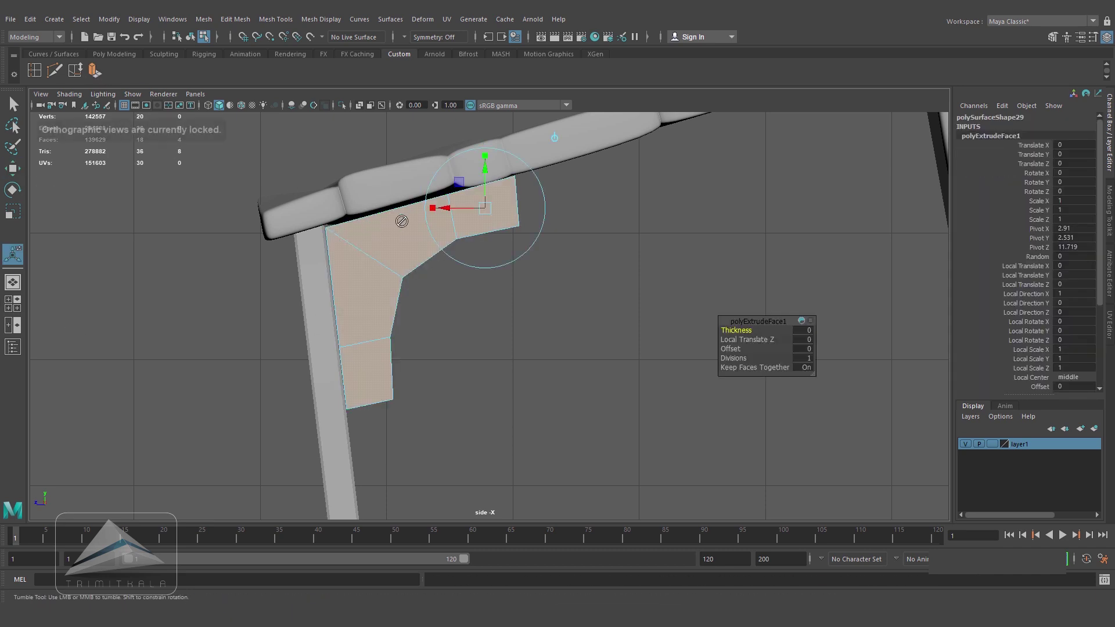
pyautogui.press('space')
pyautogui.moveTo(530, 316); pyautogui.dragTo(525, 276)
pyautogui.keyDown('alt'); pyautogui.moveTo(525, 276); pyautogui.dragTo(807, 413, button='right'); pyautogui.keyUp('alt')
pyautogui.moveTo(582, 209); pyautogui.dragTo(583, 212)
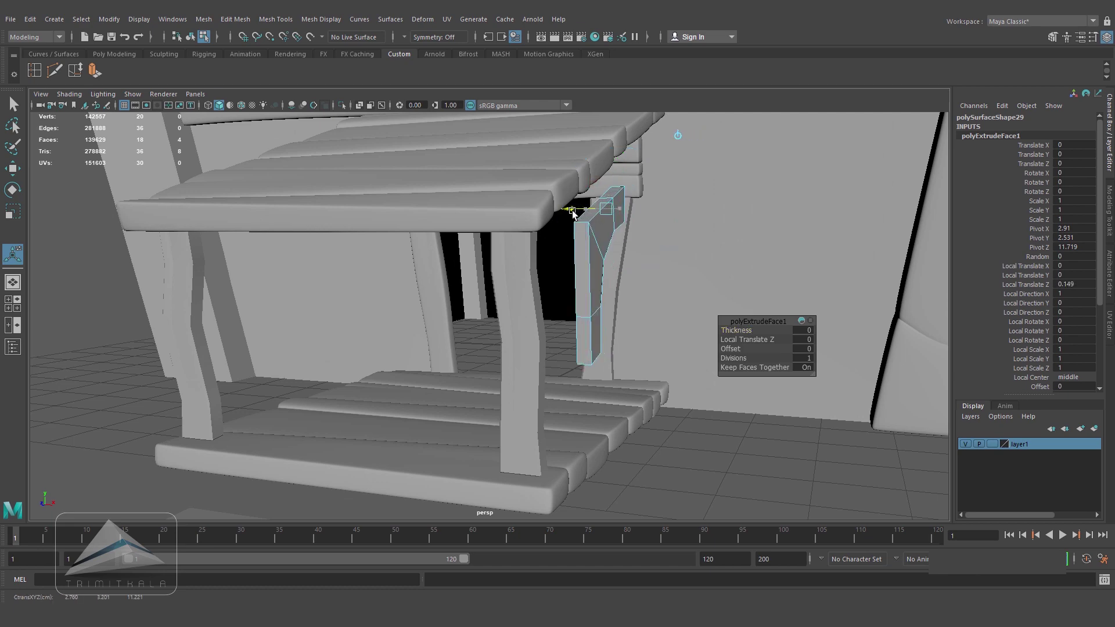
# - Bevel the bracket's border edges with two segments and a fraction of about 0.232, and return to object mode
pyautogui.moveTo(603, 290); pyautogui.dragTo(635, 282, button='right')
pyautogui.keyDown('alt'); pyautogui.moveTo(636, 283); pyautogui.dragTo(525, 343); pyautogui.keyUp('alt')
pyautogui.moveTo(525, 343); pyautogui.dragTo(514, 298, button='right')
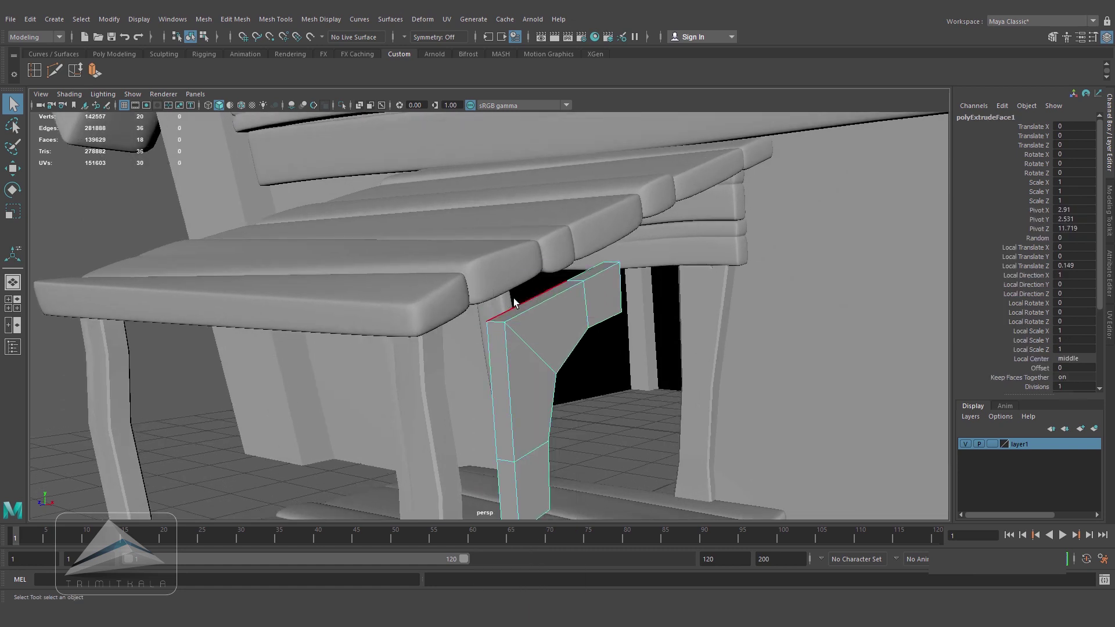
pyautogui.click(520, 309)
pyautogui.keyDown('shift'); pyautogui.doubleClick(525, 312); pyautogui.keyUp('shift')
pyautogui.keyDown('alt'); pyautogui.moveTo(525, 313); pyautogui.dragTo(510, 267); pyautogui.keyUp('alt')
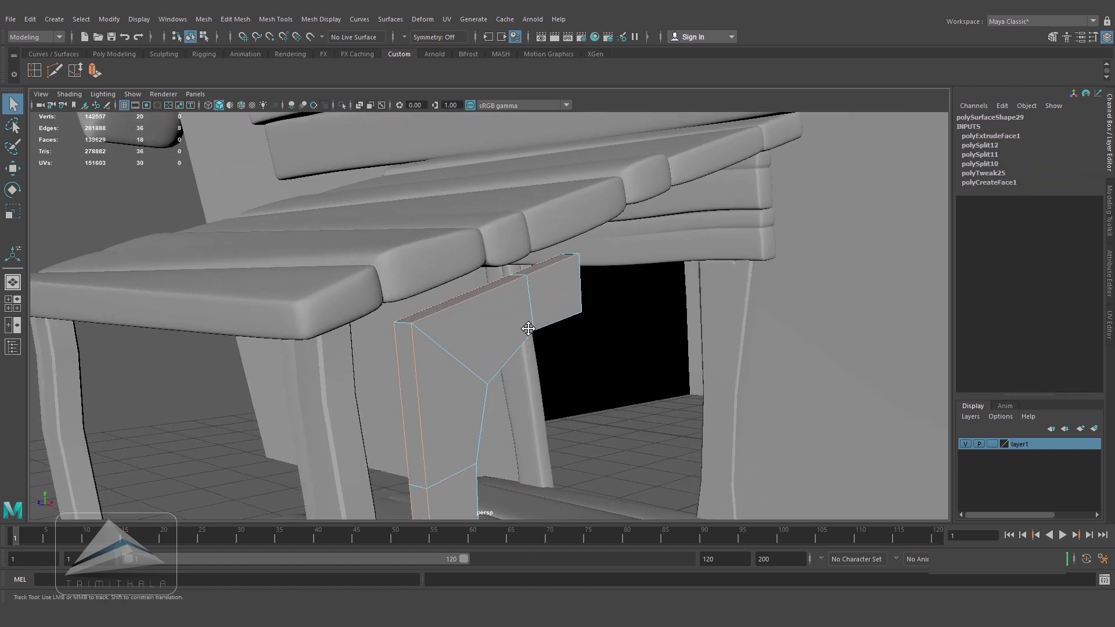
pyautogui.keyDown('shift'); pyautogui.click(420, 315); pyautogui.keyUp('shift')
pyautogui.keyDown('alt'); pyautogui.moveTo(420, 315); pyautogui.dragTo(534, 305); pyautogui.keyUp('alt')
pyautogui.keyDown('shift'); pyautogui.click(233, 463); pyautogui.keyUp('shift')
pyautogui.keyDown('alt'); pyautogui.moveTo(234, 463); pyautogui.dragTo(268, 408); pyautogui.keyUp('alt')
pyautogui.keyDown('shift'); pyautogui.doubleClick(187, 428); pyautogui.keyUp('shift')
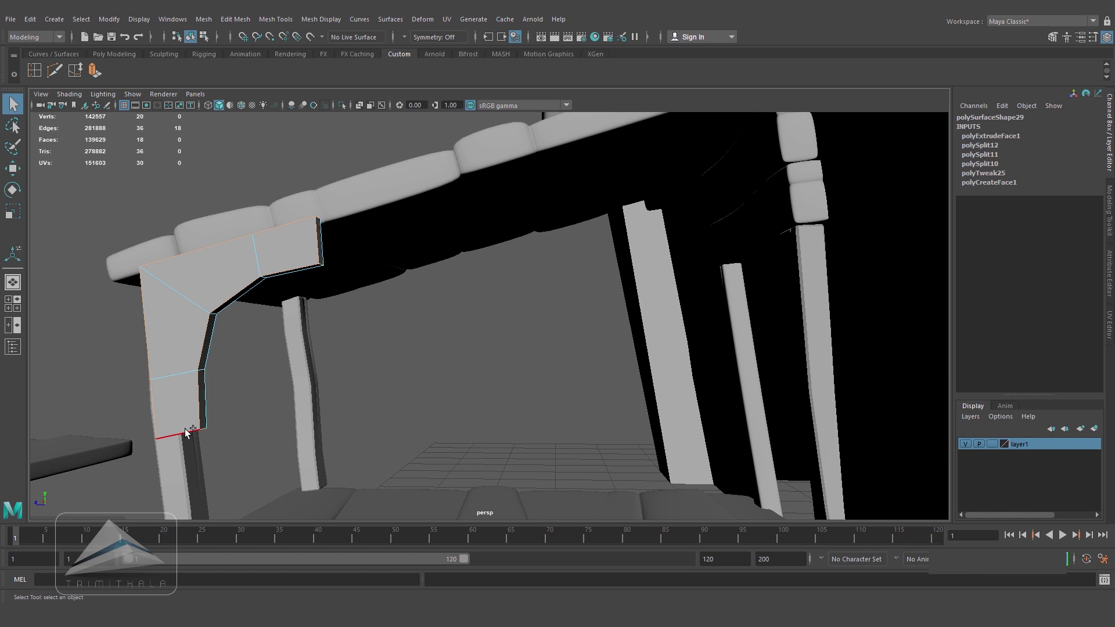
pyautogui.keyDown('alt'); pyautogui.moveTo(320, 329); pyautogui.dragTo(409, 344); pyautogui.keyUp('alt')
pyautogui.keyDown('shift'); pyautogui.click(242, 350); pyautogui.keyUp('shift')
pyautogui.click(235, 20)
pyautogui.click(378, 57)
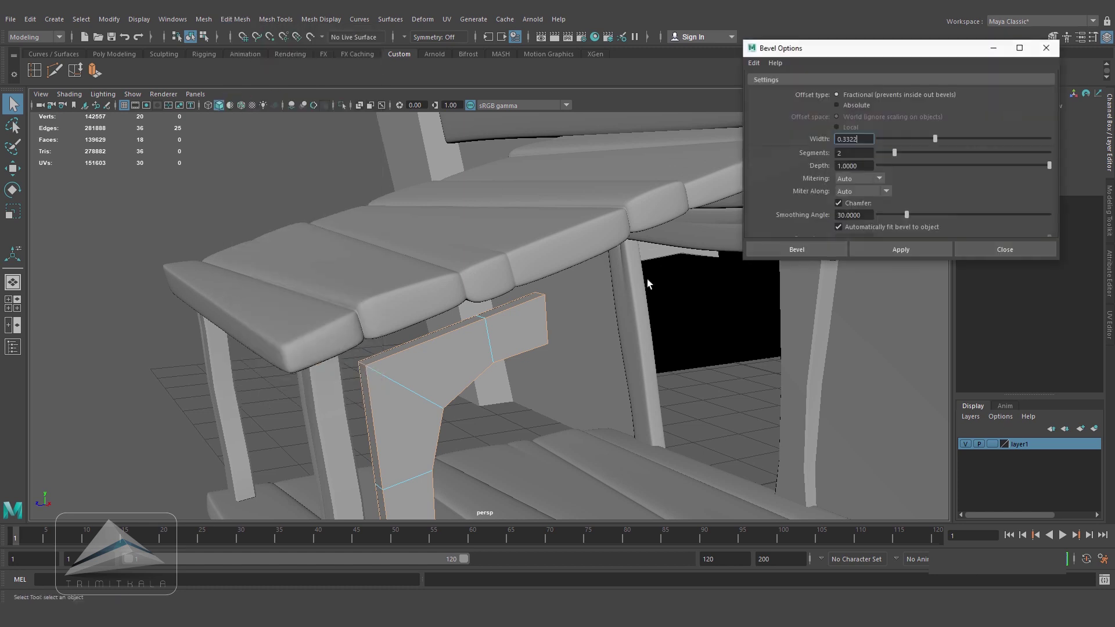
pyautogui.click(875, 250)
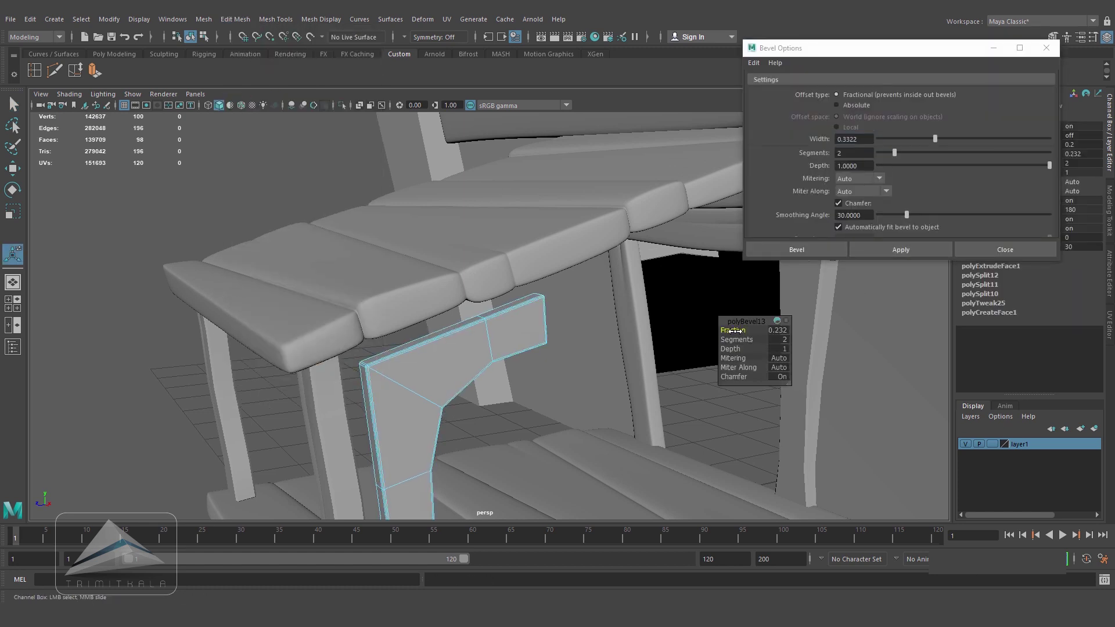
pyautogui.click(1008, 250)
pyautogui.moveTo(491, 314); pyautogui.dragTo(549, 261, button='right')
# - Align the bracket with its awning post, then duplicate it and move the copy toward the opposite front post
pyautogui.scroll(-3, 491, 344)
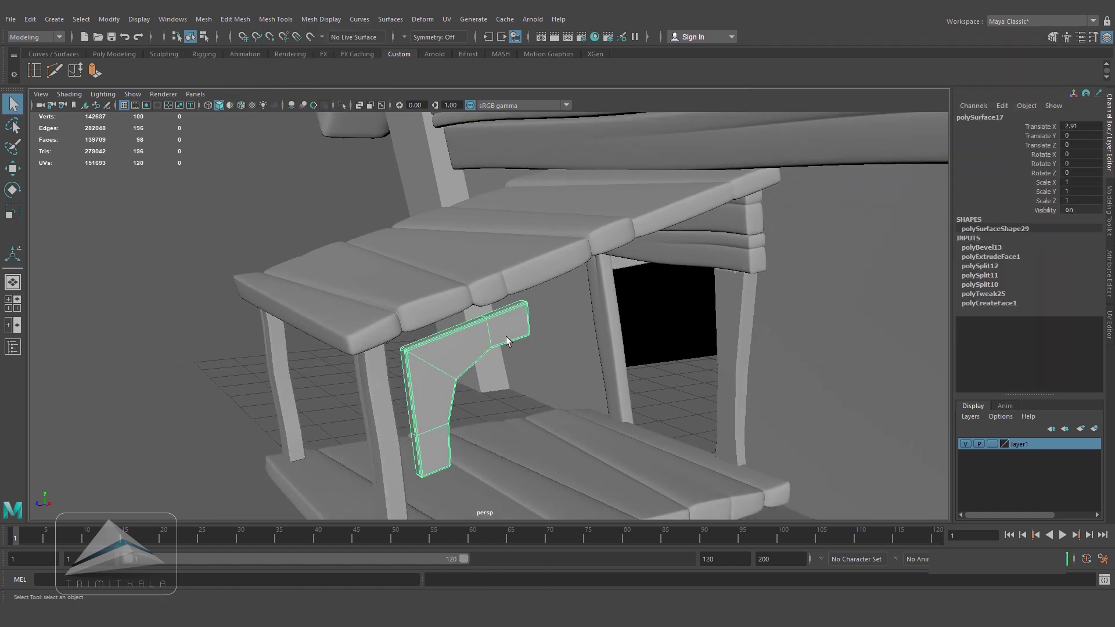
pyautogui.keyDown('alt'); pyautogui.moveTo(490, 347); pyautogui.dragTo(502, 337, button='middle'); pyautogui.keyUp('alt')
pyautogui.click(13, 169)
pyautogui.click(348, 372)
pyautogui.keyDown('alt'); pyautogui.moveTo(427, 375); pyautogui.dragTo(463, 375); pyautogui.keyUp('alt')
pyautogui.click(506, 374)
pyautogui.moveTo(584, 389)
pyautogui.mouseDown()
pyautogui.moveTo(460, 385)
pyautogui.moveTo(580, 396)
pyautogui.mouseUp()
pyautogui.hotkey('ctrl', 'd')
pyautogui.moveTo(613, 385); pyautogui.dragTo(365, 387, button='middle')
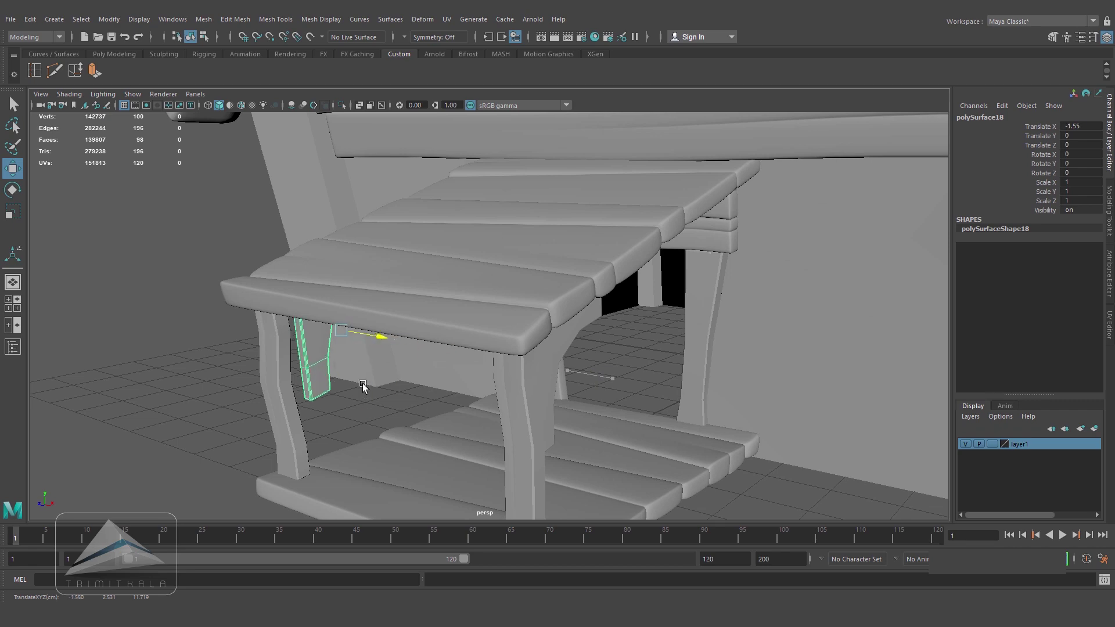
# - Raise the upper vertices of the copied bracket to fit the awning, return to object mode and save the scene
pyautogui.keyDown('alt'); pyautogui.moveTo(351, 386); pyautogui.dragTo(620, 325); pyautogui.keyUp('alt')
pyautogui.moveTo(577, 222); pyautogui.dragTo(575, 220)
pyautogui.moveTo(516, 202); pyautogui.dragTo(465, 201, button='right')
pyautogui.moveTo(462, 165); pyautogui.dragTo(512, 237)
pyautogui.moveTo(496, 148); pyautogui.dragTo(496, 143)
pyautogui.moveTo(606, 231); pyautogui.dragTo(608, 228, button='right')
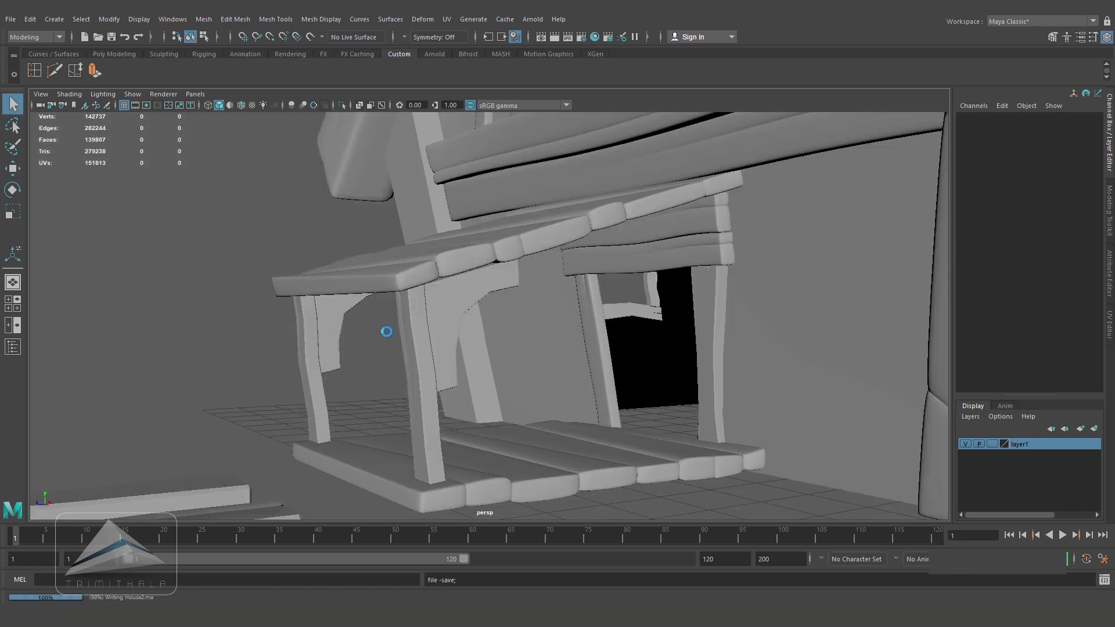
pyautogui.click(465, 302)
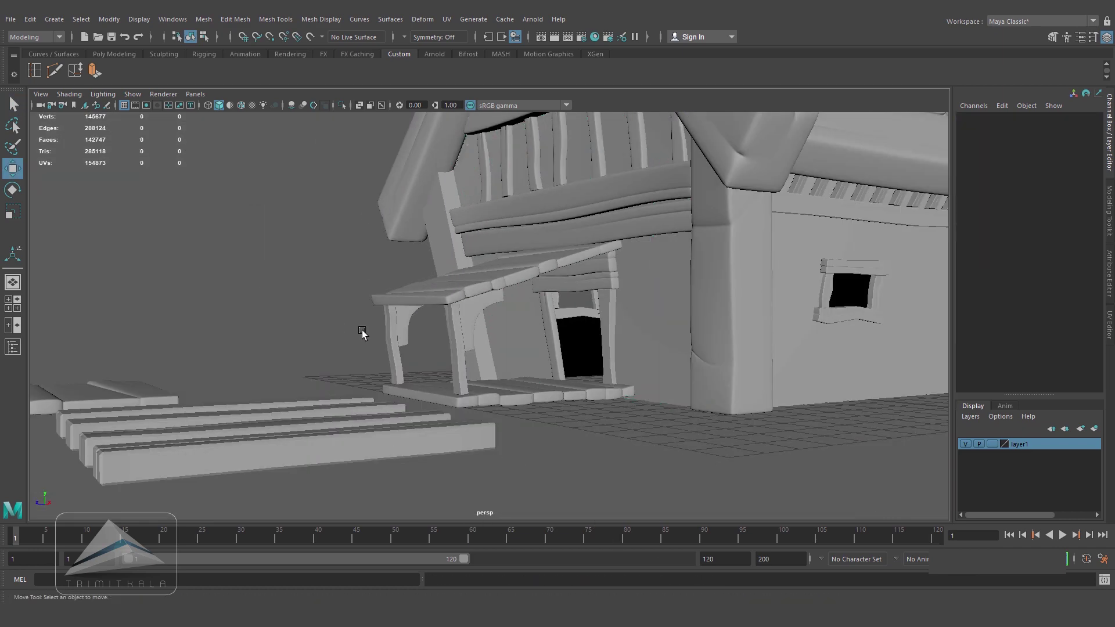
# - Add the whole house to the display layer layer1 and rename that layer House
pyautogui.keyDown('alt'); pyautogui.moveTo(362, 332); pyautogui.dragTo(596, 445); pyautogui.keyUp('alt')
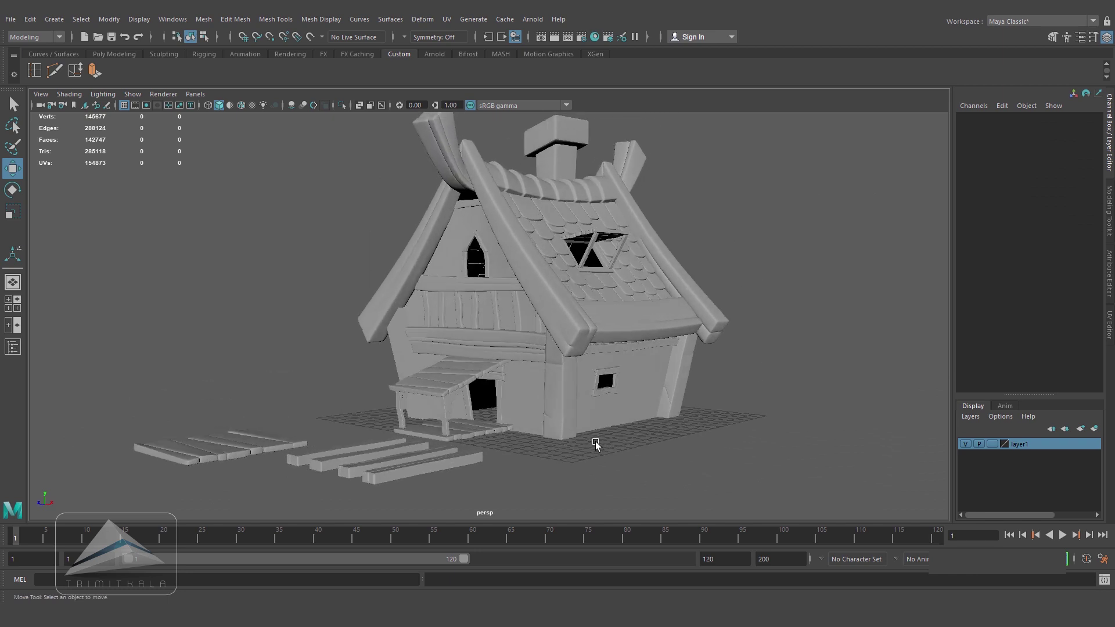
pyautogui.keyDown('alt'); pyautogui.moveTo(628, 472); pyautogui.dragTo(505, 354, button='right'); pyautogui.keyUp('alt')
pyautogui.keyDown('alt'); pyautogui.moveTo(506, 354); pyautogui.dragTo(625, 348); pyautogui.keyUp('alt')
pyautogui.moveTo(299, 182); pyautogui.dragTo(668, 412)
pyautogui.keyDown('alt'); pyautogui.moveTo(581, 414); pyautogui.dragTo(325, 378); pyautogui.keyUp('alt')
pyautogui.rightClick(1036, 447)
pyautogui.click(1030, 474)
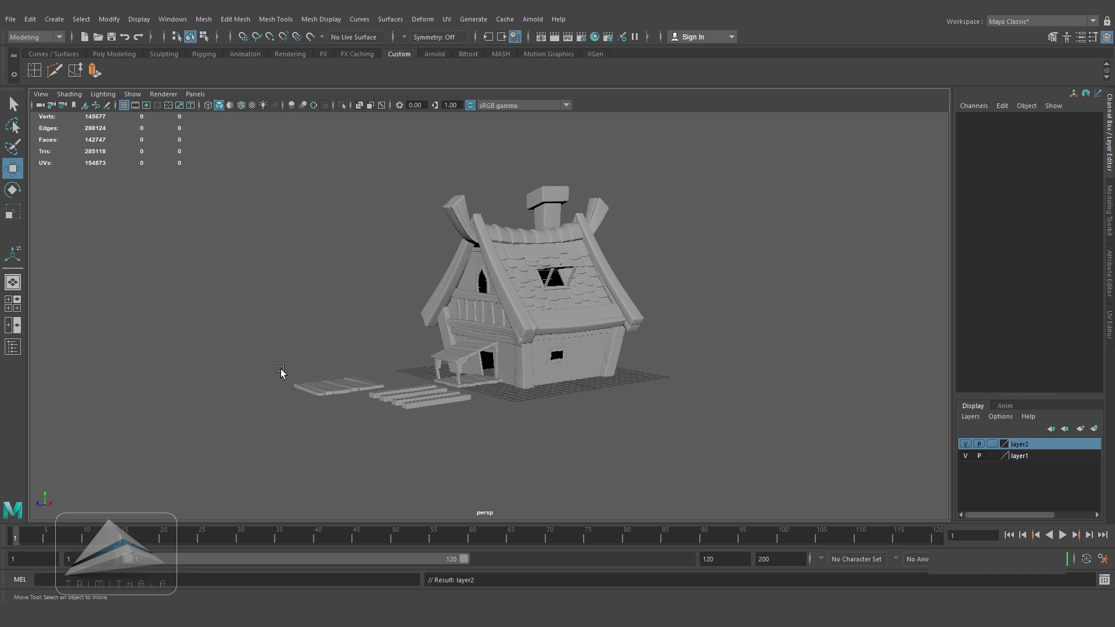
pyautogui.doubleClick(1029, 456)
pyautogui.click(429, 325)
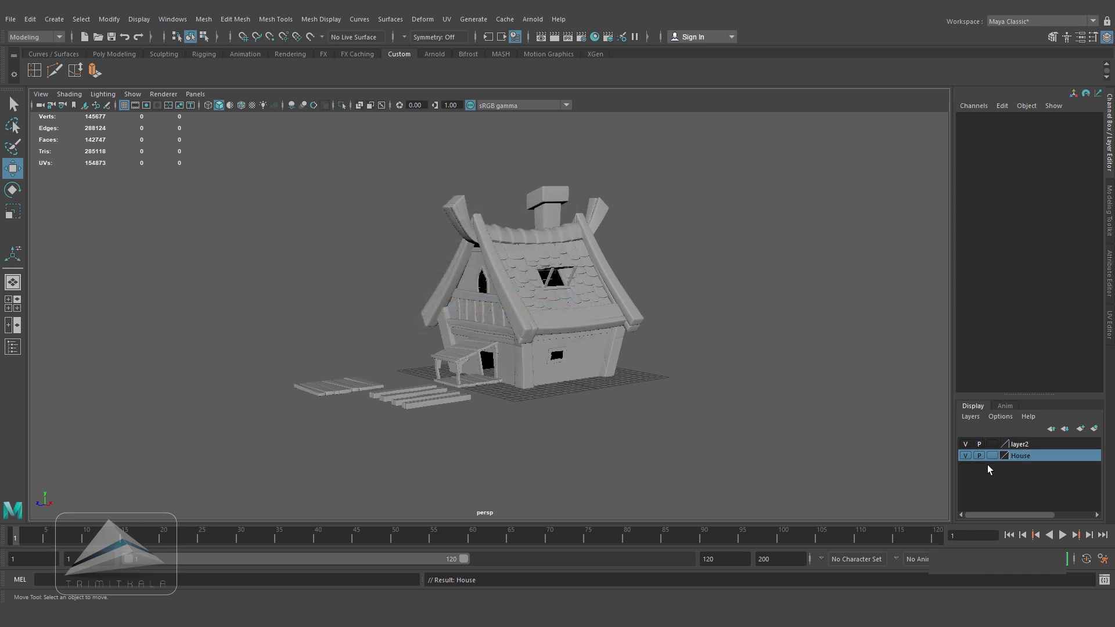
# - Add the spare planks and beams beside the house to layer2 and hide that layer
pyautogui.moveTo(271, 365); pyautogui.dragTo(493, 428)
pyautogui.keyDown('alt'); pyautogui.moveTo(632, 289); pyautogui.dragTo(582, 285); pyautogui.keyUp('alt')
pyautogui.keyDown('ctrl'); pyautogui.moveTo(450, 405); pyautogui.dragTo(502, 348); pyautogui.keyUp('ctrl')
pyautogui.rightClick(1020, 447)
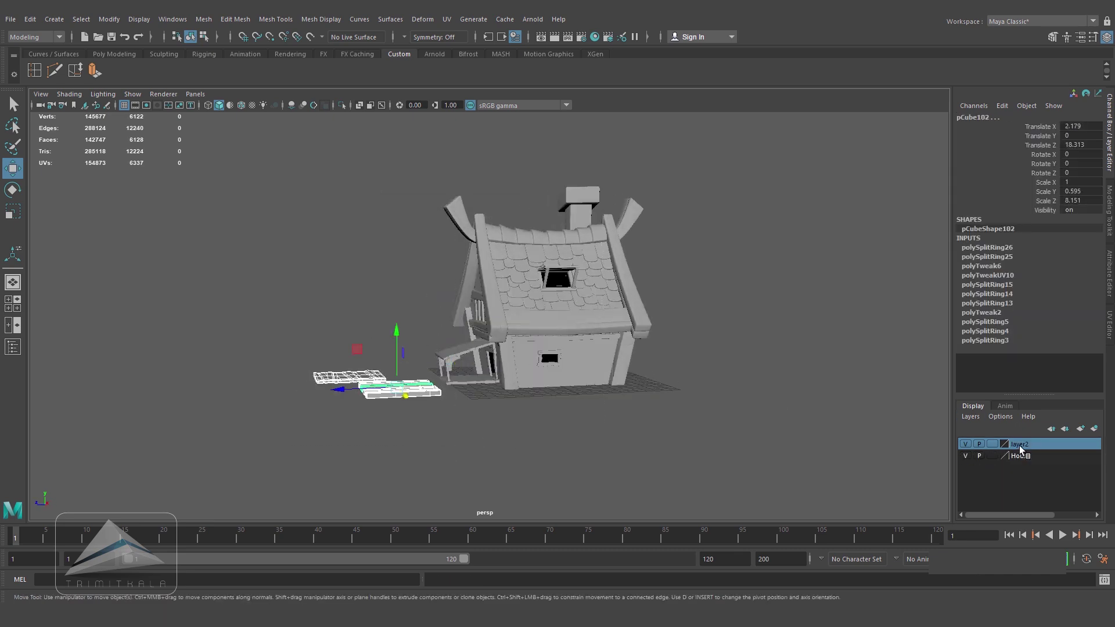
pyautogui.click(1019, 472)
pyautogui.click(965, 445)
pyautogui.click(511, 417)
# - Create a polygon plane beside the house at about Translate X 13.069, with width and height subdivisions set to 1
pyautogui.keyDown('alt'); pyautogui.moveTo(511, 407); pyautogui.dragTo(608, 423); pyautogui.keyUp('alt')
pyautogui.keyDown('alt'); pyautogui.moveTo(608, 423); pyautogui.dragTo(808, 422, button='right'); pyautogui.keyUp('alt')
pyautogui.keyDown('alt'); pyautogui.moveTo(807, 422); pyautogui.dragTo(726, 468); pyautogui.keyUp('alt')
pyautogui.click(115, 53)
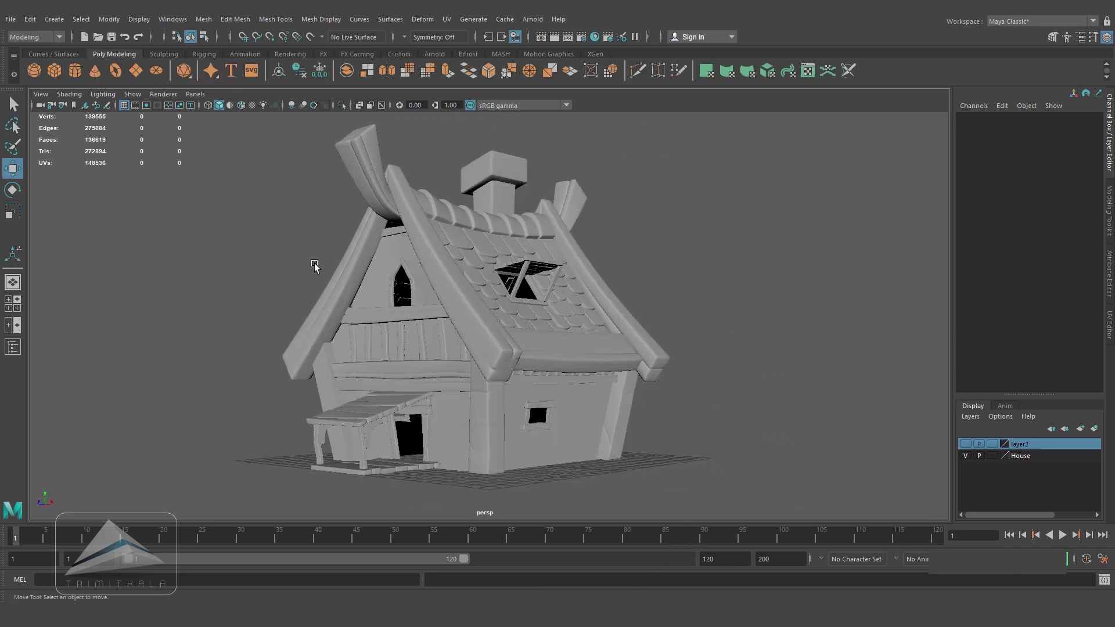
pyautogui.click(135, 70)
pyautogui.keyDown('alt'); pyautogui.moveTo(691, 502); pyautogui.dragTo(639, 407); pyautogui.keyUp('alt')
pyautogui.moveTo(1028, 275); pyautogui.dragTo(1019, 284)
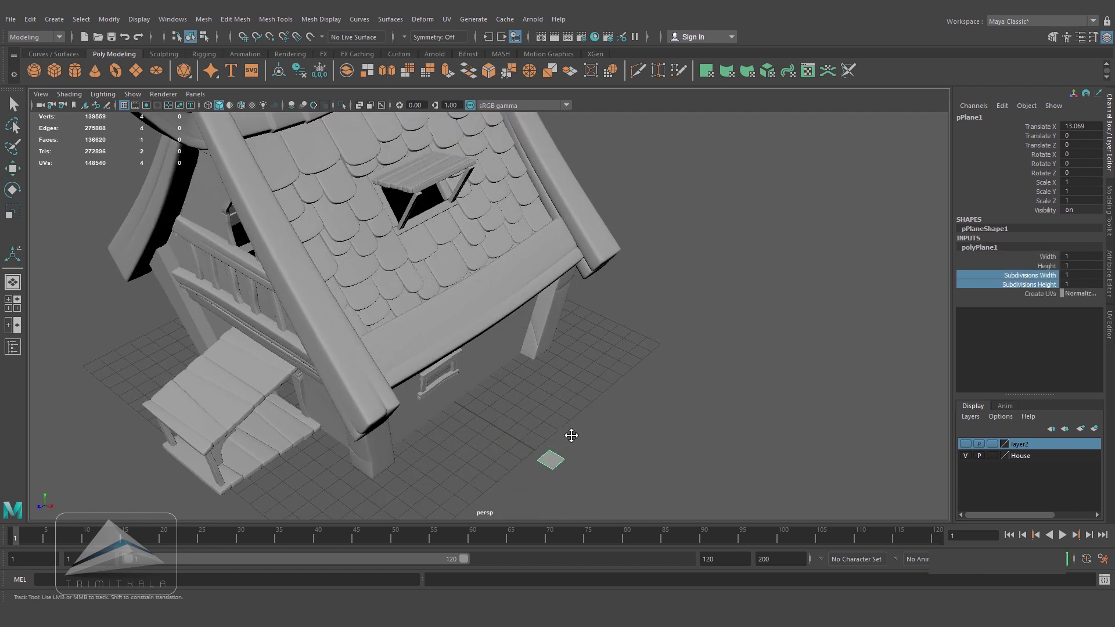
# - Smooth the plane into a rounded disc and adjust its smoothing divisions
pyautogui.keyDown('alt'); pyautogui.moveTo(570, 449); pyautogui.dragTo(571, 431, button='middle'); pyautogui.keyUp('alt')
pyautogui.click(204, 19)
pyautogui.click(230, 128)
pyautogui.moveTo(741, 329); pyautogui.dragTo(755, 328)
pyautogui.click(668, 401)
# - Scale up the rounded plane and move it beneath the house as its ground
pyautogui.click(553, 445)
pyautogui.press('r')
pyautogui.moveTo(552, 443); pyautogui.dragTo(917, 494)
pyautogui.keyDown('alt'); pyautogui.moveTo(650, 428); pyautogui.dragTo(703, 424); pyautogui.keyUp('alt')
pyautogui.press('w')
pyautogui.moveTo(578, 369); pyautogui.dragTo(484, 366)
pyautogui.keyDown('alt'); pyautogui.moveTo(485, 366); pyautogui.dragTo(418, 366); pyautogui.keyUp('alt')
# - Extrude the ground plane's border edges outward and downward to form a sloping rim
pyautogui.doubleClick(453, 453)
pyautogui.click(399, 54)
pyautogui.press('w')
pyautogui.moveTo(448, 295); pyautogui.dragTo(440, 349)
pyautogui.hotkey('ctrl', 'z')
pyautogui.press('r')
pyautogui.click(89, 73)
pyautogui.moveTo(219, 354); pyautogui.dragTo(173, 358)
pyautogui.moveTo(210, 319); pyautogui.dragTo(211, 350)
pyautogui.keyDown('alt'); pyautogui.moveTo(422, 421); pyautogui.dragTo(550, 398); pyautogui.keyUp('alt')
# - Scale the ground mesh's inner boundary edges to reshape the flat area around the house
pyautogui.click(542, 393)
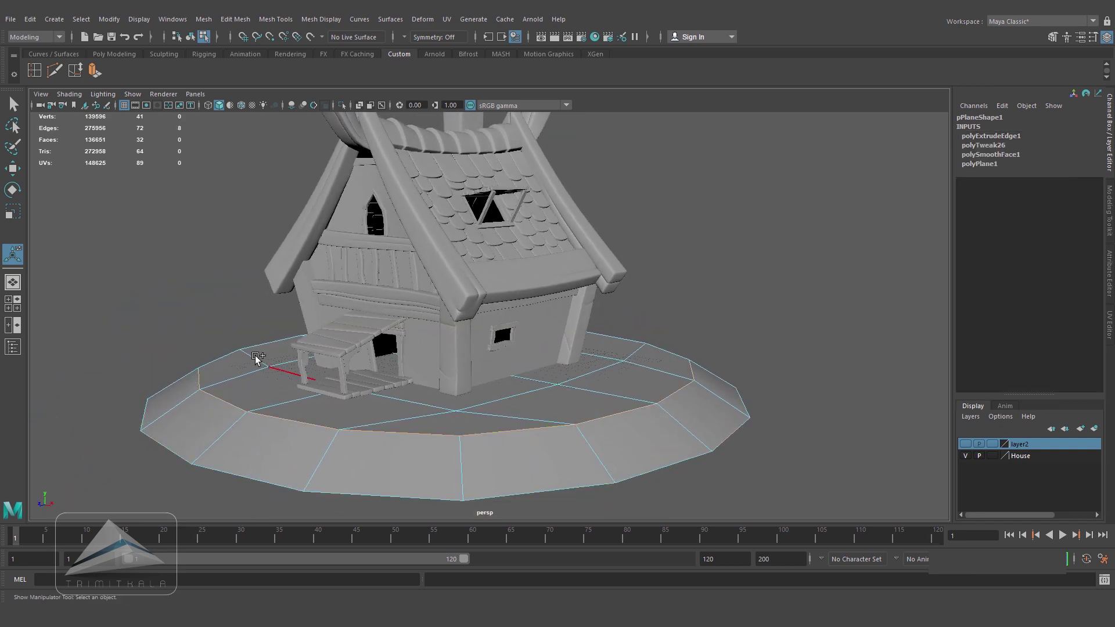
pyautogui.press('r')
pyautogui.moveTo(446, 367); pyautogui.dragTo(361, 385)
pyautogui.click(693, 314)
# - Scale the four corner vertices of the ground's inner ring together to round its outline
pyautogui.keyDown('alt'); pyautogui.moveTo(693, 314); pyautogui.dragTo(465, 326); pyautogui.keyUp('alt')
pyautogui.moveTo(453, 295); pyautogui.dragTo(392, 293, button='right')
pyautogui.click(378, 368)
pyautogui.keyDown('shift'); pyautogui.click(660, 366); pyautogui.keyUp('shift')
pyautogui.keyDown('alt'); pyautogui.moveTo(660, 372); pyautogui.dragTo(515, 453); pyautogui.keyUp('alt')
pyautogui.keyDown('shift'); pyautogui.click(516, 475); pyautogui.keyUp('shift')
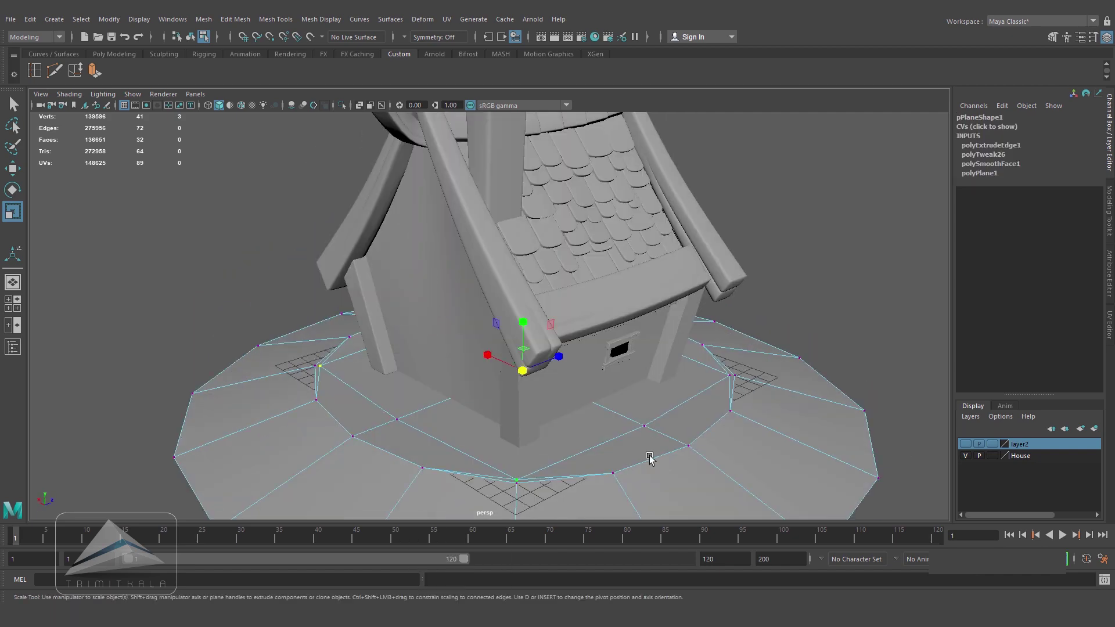
pyautogui.keyDown('alt'); pyautogui.moveTo(650, 457); pyautogui.dragTo(570, 418); pyautogui.keyUp('alt')
pyautogui.keyDown('shift'); pyautogui.click(645, 421); pyautogui.keyUp('shift')
pyautogui.keyDown('alt'); pyautogui.moveTo(568, 376); pyautogui.dragTo(538, 356); pyautogui.keyUp('alt')
pyautogui.moveTo(406, 329); pyautogui.dragTo(353, 365)
pyautogui.click(755, 308)
# - Insert an edge loop around the middle of the ground's sloping rim and adjust the loop's height
pyautogui.keyDown('alt'); pyautogui.moveTo(755, 308); pyautogui.dragTo(688, 299); pyautogui.keyUp('alt')
pyautogui.scroll(-2, 523, 401)
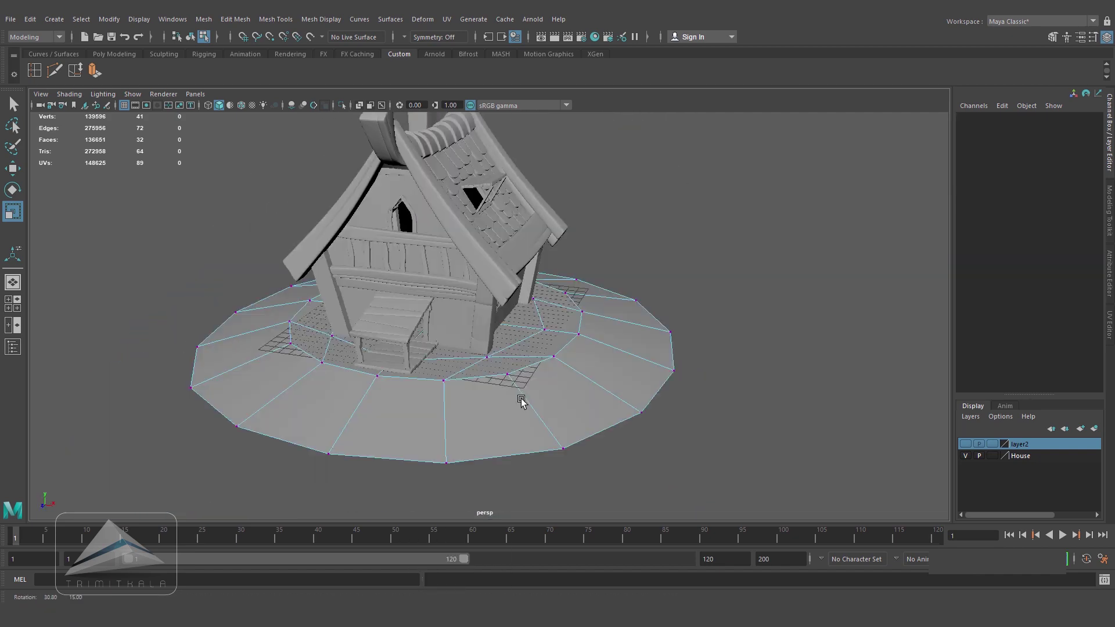
pyautogui.scroll(3, 523, 401)
pyautogui.click(34, 70)
pyautogui.click(273, 417)
pyautogui.click(12, 168)
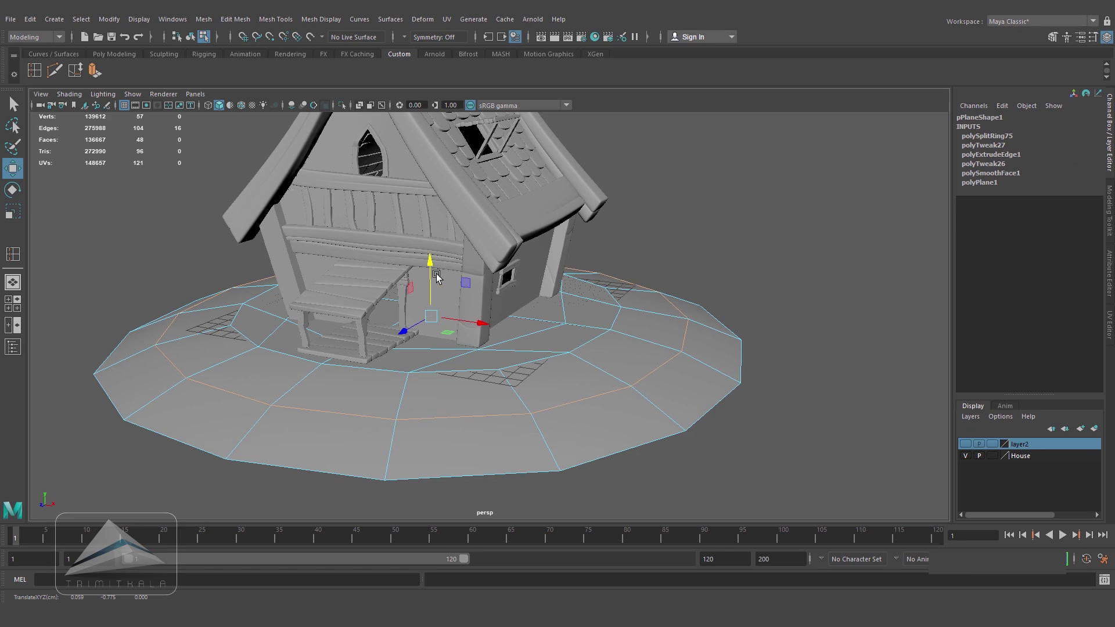
pyautogui.keyDown('alt'); pyautogui.moveTo(434, 272); pyautogui.dragTo(456, 246); pyautogui.keyUp('alt')
pyautogui.moveTo(419, 268); pyautogui.dragTo(420, 273)
# - In the top view, soft-move outer vertices on two opposite sides of the ground inward to break its round outline
pyautogui.press('space')
pyautogui.press('space')
pyautogui.scroll(-8, 637, 325)
pyautogui.moveTo(542, 177); pyautogui.dragTo(488, 177, button='right')
pyautogui.click(335, 191)
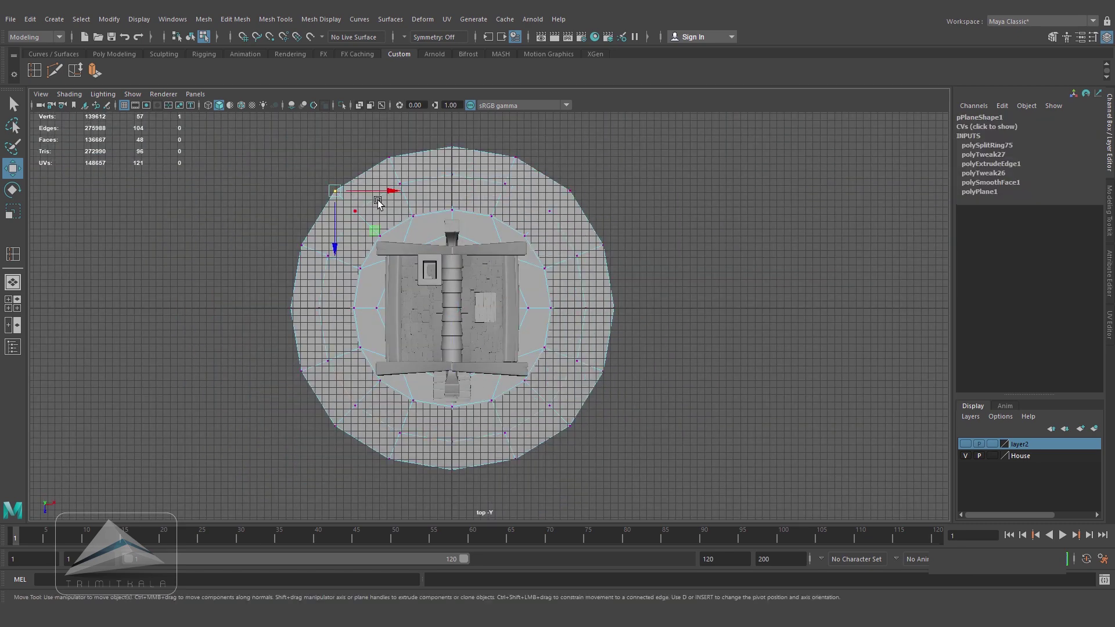
pyautogui.moveTo(337, 193)
pyautogui.mouseDown()
pyautogui.moveTo(462, 212)
pyautogui.moveTo(351, 205)
pyautogui.mouseUp()
pyautogui.click(603, 372)
pyautogui.moveTo(603, 372); pyautogui.dragTo(576, 354)
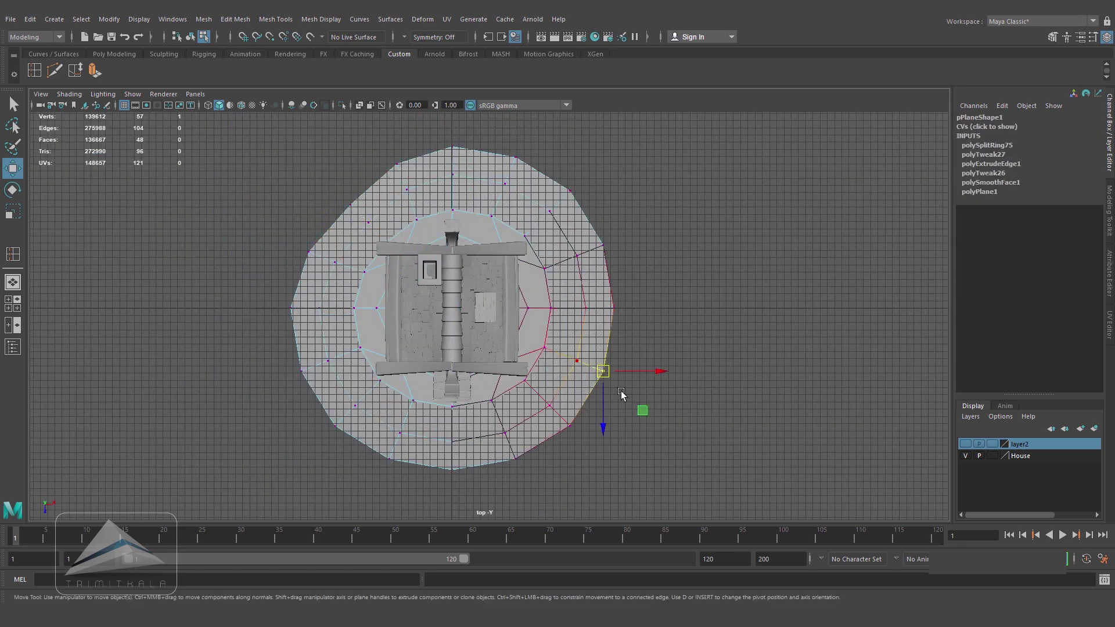
# - Move more of the ground's outer vertices around the back and sides to make the outline irregular
pyautogui.moveTo(583, 159); pyautogui.dragTo(559, 205)
pyautogui.moveTo(379, 422); pyautogui.dragTo(401, 468)
pyautogui.click(335, 427)
pyautogui.moveTo(335, 428); pyautogui.dragTo(333, 464)
pyautogui.moveTo(281, 290); pyautogui.dragTo(351, 343)
pyautogui.press('space')
pyautogui.press('space')
pyautogui.keyDown('alt'); pyautogui.moveTo(604, 424); pyautogui.dragTo(505, 371); pyautogui.keyUp('alt')
pyautogui.press('space')
pyautogui.press('space')
# - Reshape the ground's outline around the house, extending it toward the awning side and beside the side wall
pyautogui.moveTo(325, 475); pyautogui.dragTo(361, 436)
pyautogui.moveTo(342, 456); pyautogui.dragTo(376, 468)
pyautogui.moveTo(289, 295); pyautogui.dragTo(329, 338)
pyautogui.moveTo(341, 194); pyautogui.dragTo(366, 236)
pyautogui.moveTo(438, 135); pyautogui.dragTo(455, 171)
pyautogui.click(603, 300)
pyautogui.moveTo(604, 300); pyautogui.dragTo(633, 322)
pyautogui.click(558, 417)
pyautogui.moveTo(557, 417); pyautogui.dragTo(487, 486)
# - Refine the ground's outer vertices in the top view, giving the outline concave dips beside the house
pyautogui.press('space')
pyautogui.press('space')
pyautogui.press('space')
pyautogui.press('space')
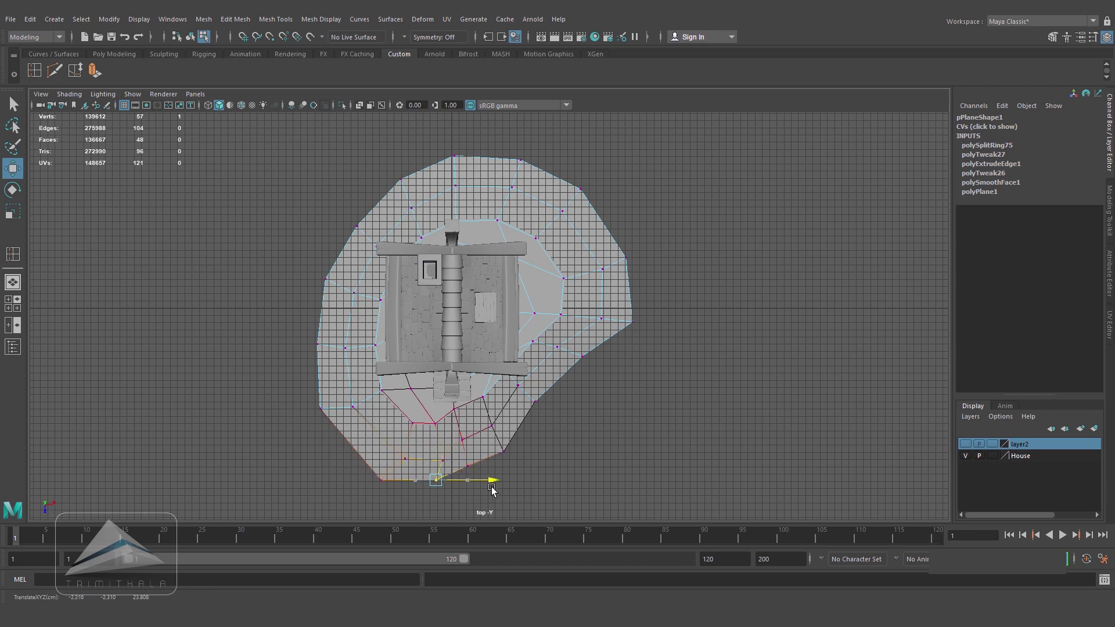
pyautogui.click(582, 356)
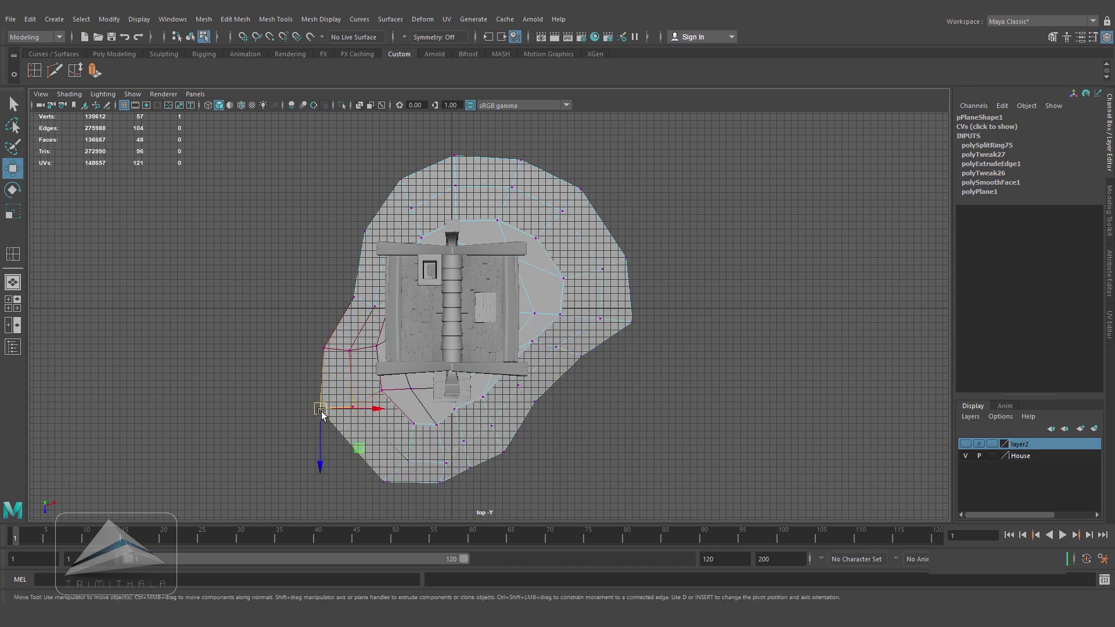
pyautogui.moveTo(465, 174); pyautogui.dragTo(465, 200)
pyautogui.press('space')
pyautogui.press('space')
# - Select the ground's outer border edges and extrude them downward to form a thin vertical skirt
pyautogui.moveTo(637, 296); pyautogui.dragTo(695, 269, button='right')
pyautogui.keyDown('alt'); pyautogui.moveTo(685, 355); pyautogui.dragTo(548, 413); pyautogui.keyUp('alt')
pyautogui.press('F10')
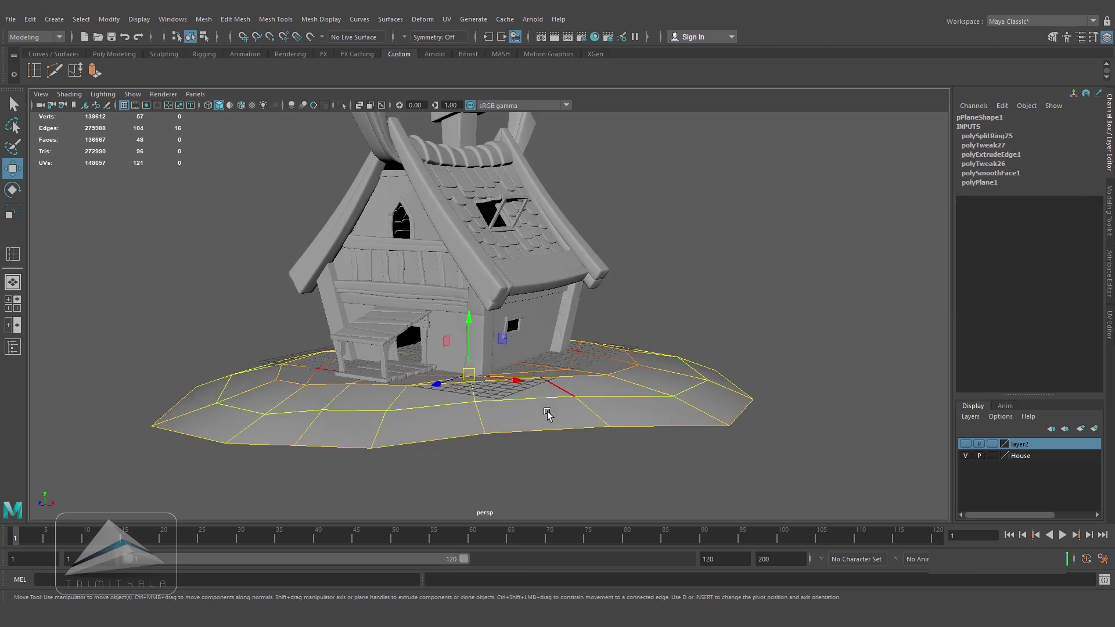
pyautogui.hotkey('ctrl', 'e')
pyautogui.moveTo(166, 396); pyautogui.dragTo(174, 412)
# - Try inserting an edge loop around the ground's vertical skirt
pyautogui.moveTo(497, 406); pyautogui.dragTo(553, 279, button='right')
pyautogui.press('q')
pyautogui.click(35, 70)
pyautogui.keyDown('alt'); pyautogui.moveTo(400, 400); pyautogui.dragTo(455, 408, button='right'); pyautogui.keyUp('alt')
pyautogui.keyDown('alt'); pyautogui.moveTo(455, 409); pyautogui.dragTo(569, 296, button='middle'); pyautogui.keyUp('alt')
pyautogui.click(393, 419)
pyautogui.click(13, 169)
pyautogui.hotkey('ctrl', 'z')
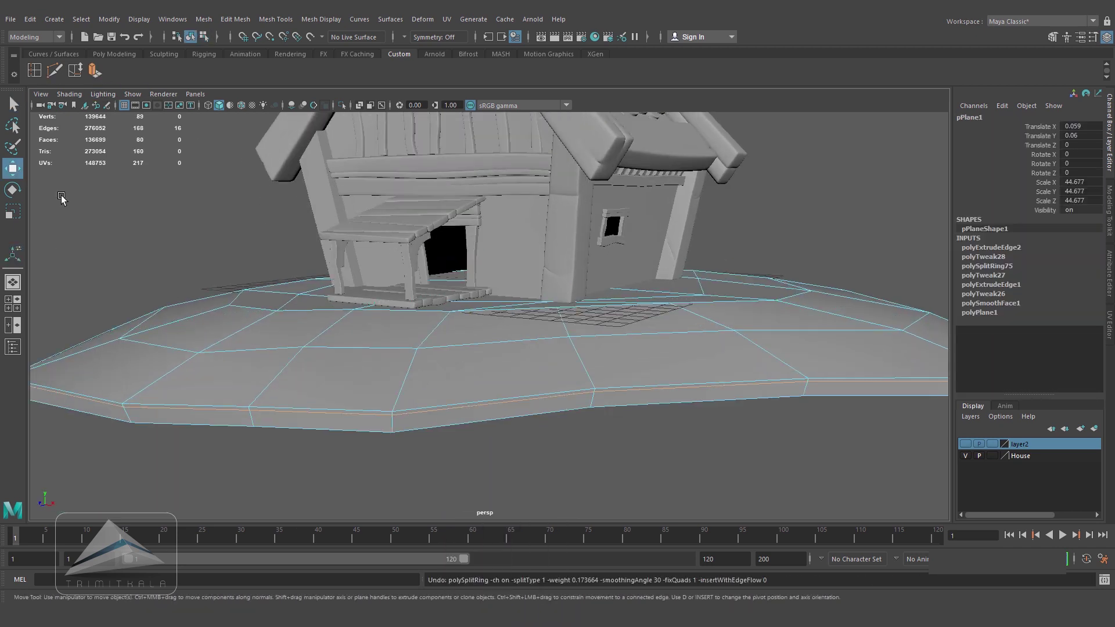
# - Bevel the edge loop along the top of the ground's skirt with fraction 0.219 and 2 segments
pyautogui.doubleClick(494, 404)
pyautogui.keyDown('alt'); pyautogui.moveTo(500, 410); pyautogui.dragTo(428, 379, button='right'); pyautogui.keyUp('alt')
pyautogui.keyDown('alt'); pyautogui.moveTo(428, 379); pyautogui.dragTo(406, 325); pyautogui.keyUp('alt')
pyautogui.click(235, 19)
pyautogui.click(374, 61)
pyautogui.press('t')
pyautogui.keyDown('alt'); pyautogui.moveTo(668, 348); pyautogui.dragTo(755, 372); pyautogui.keyUp('alt')
pyautogui.click(901, 249)
pyautogui.keyDown('alt'); pyautogui.moveTo(685, 380); pyautogui.dragTo(729, 408, button='right'); pyautogui.keyUp('alt')
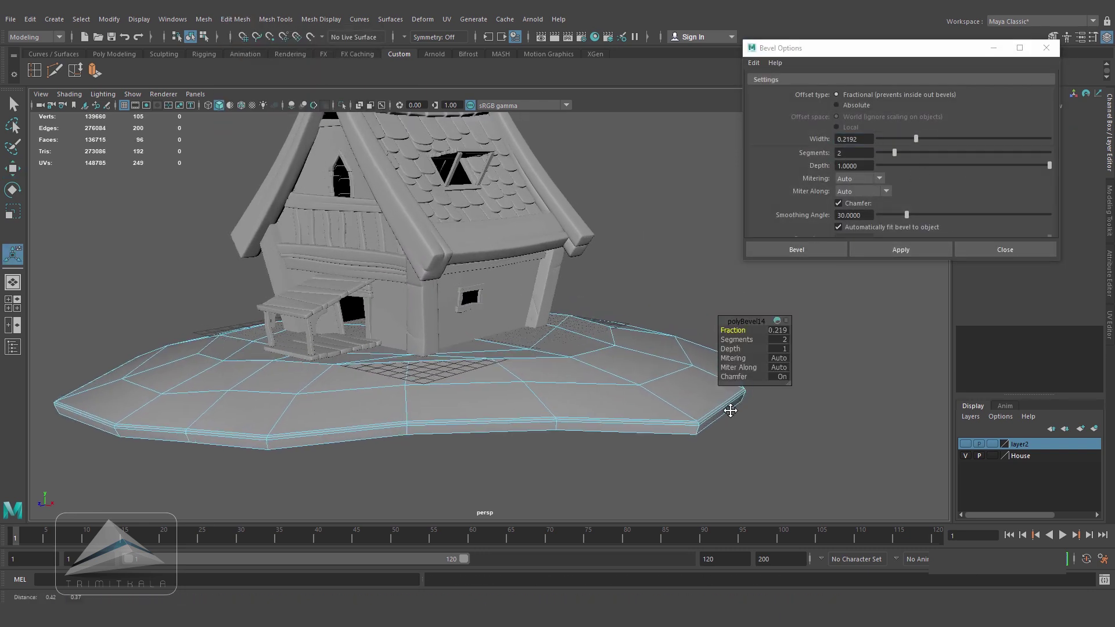
pyautogui.moveTo(626, 298); pyautogui.dragTo(683, 280, button='right')
pyautogui.click(1005, 250)
# - Select the ground mesh and turn on its smooth preview
pyautogui.press('q')
pyautogui.click(772, 302)
pyautogui.keyDown('alt'); pyautogui.moveTo(652, 343); pyautogui.dragTo(656, 359); pyautogui.keyUp('alt')
pyautogui.click(645, 366)
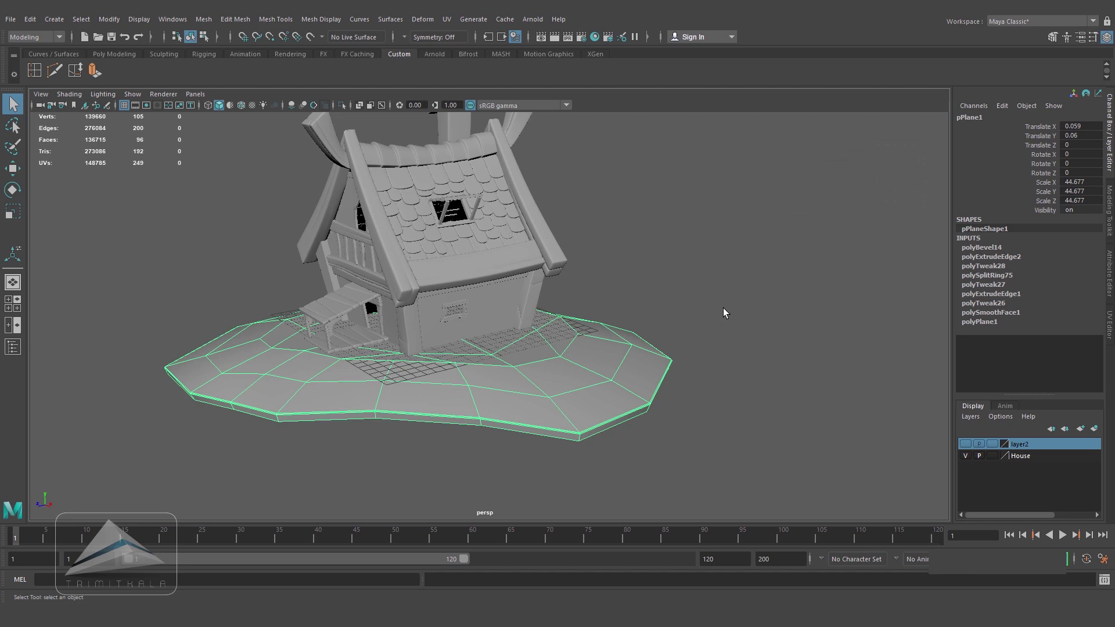
pyautogui.press('3')
pyautogui.click(724, 311)
pyautogui.keyDown('alt'); pyautogui.moveTo(724, 311); pyautogui.dragTo(674, 246); pyautogui.keyUp('alt')
# - Switch the smoothed ground to vertex editing and raise an inner vertex beside the house
pyautogui.keyDown('alt'); pyautogui.moveTo(494, 330); pyautogui.dragTo(549, 356, button='right'); pyautogui.keyUp('alt')
pyautogui.click(465, 383)
pyautogui.moveTo(436, 374); pyautogui.dragTo(372, 363, button='right')
pyautogui.click(370, 365)
pyautogui.press('w')
pyautogui.keyDown('alt'); pyautogui.moveTo(370, 365); pyautogui.dragTo(463, 378); pyautogui.keyUp('alt')
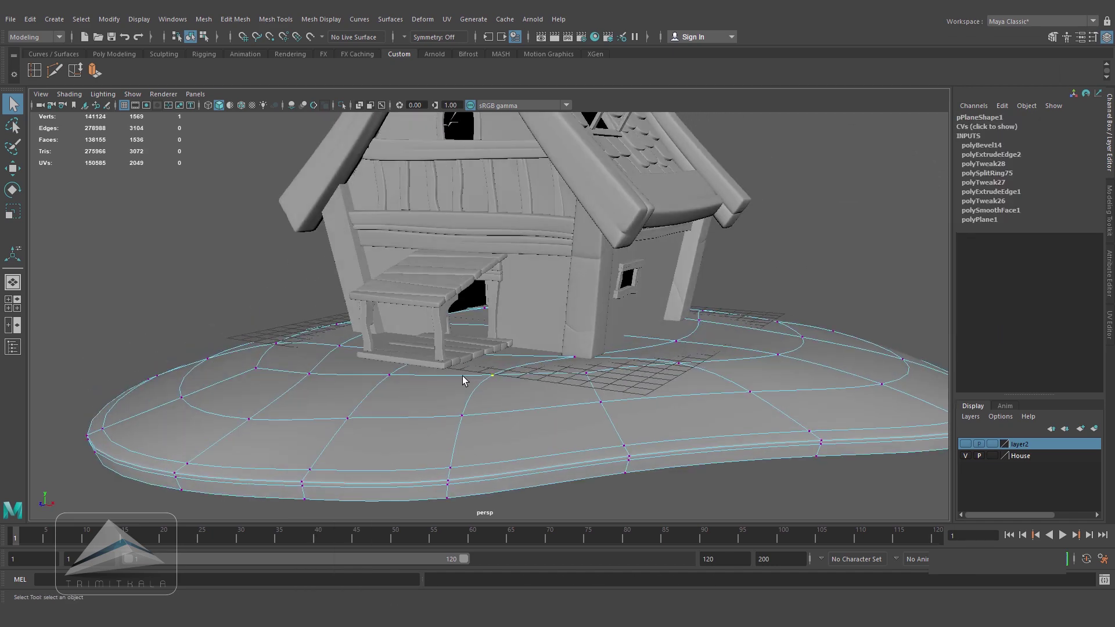
pyautogui.click(581, 278)
pyautogui.keyDown('alt'); pyautogui.moveTo(581, 325); pyautogui.dragTo(523, 314, button='right'); pyautogui.keyUp('alt')
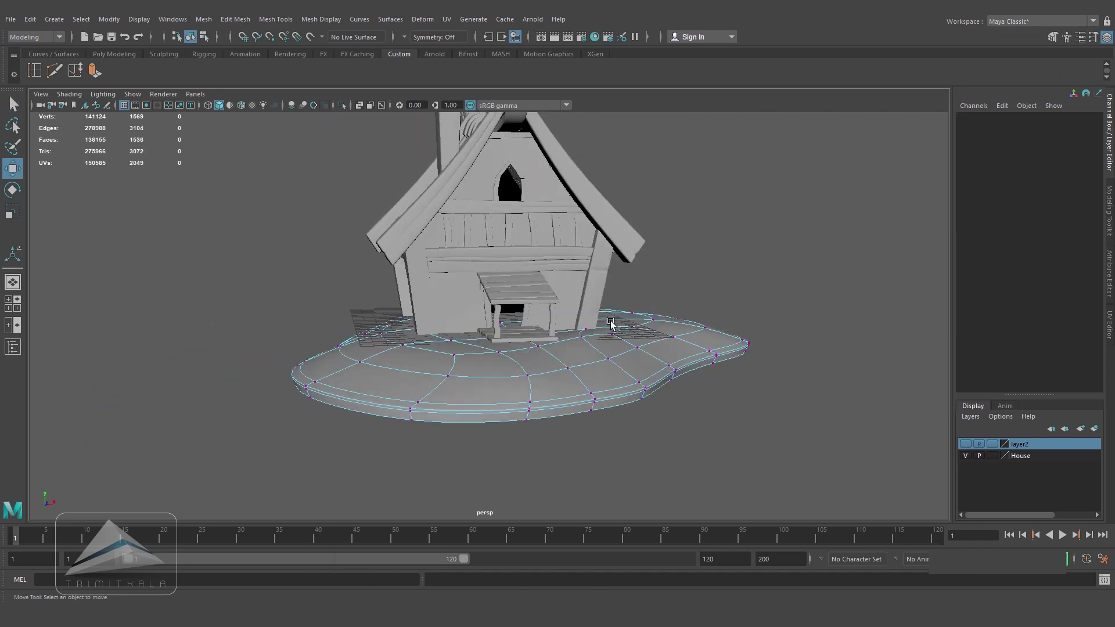
pyautogui.keyDown('alt'); pyautogui.moveTo(613, 323); pyautogui.dragTo(697, 326); pyautogui.keyUp('alt')
pyautogui.keyDown('alt'); pyautogui.moveTo(464, 348); pyautogui.dragTo(534, 360, button='right'); pyautogui.keyUp('alt')
pyautogui.click(450, 377)
pyautogui.moveTo(443, 318); pyautogui.dragTo(443, 304)
# - Adjust the ground's inner-ring vertices along the house's windowed side wall
pyautogui.click(574, 386)
pyautogui.moveTo(580, 325); pyautogui.dragTo(395, 357)
pyautogui.click(452, 362)
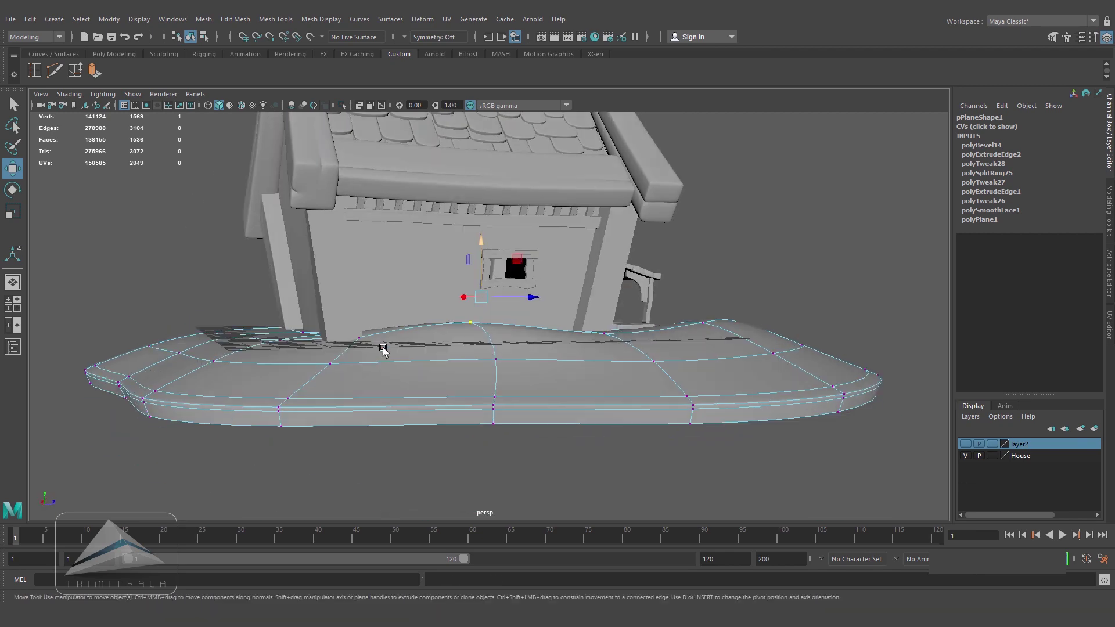
pyautogui.keyDown('alt'); pyautogui.moveTo(372, 319); pyautogui.dragTo(418, 348); pyautogui.keyUp('alt')
# - Hide the viewport grid and adjust the height of a ground vertex close to the house wall
pyautogui.click(124, 105)
pyautogui.scroll(5, 490, 391)
pyautogui.keyDown('alt'); pyautogui.moveTo(491, 391); pyautogui.dragTo(552, 360); pyautogui.keyUp('alt')
pyautogui.moveTo(578, 350); pyautogui.dragTo(556, 225)
pyautogui.keyDown('alt'); pyautogui.moveTo(645, 271); pyautogui.dragTo(453, 364); pyautogui.keyUp('alt')
pyautogui.scroll(-5, 552, 273)
pyautogui.moveTo(453, 364); pyautogui.dragTo(494, 331, button='right')
pyautogui.click(656, 255)
pyautogui.keyDown('alt'); pyautogui.moveTo(650, 291); pyautogui.dragTo(551, 395); pyautogui.keyUp('alt')
pyautogui.scroll(2, 547, 376)
# - Select individual inner vertices of the smoothed ground and raise the surface near the house base
pyautogui.click(555, 390)
pyautogui.moveTo(588, 296); pyautogui.dragTo(535, 291, button='right')
pyautogui.click(496, 383)
pyautogui.keyDown('alt'); pyautogui.moveTo(543, 297); pyautogui.dragTo(427, 334); pyautogui.keyUp('alt')
pyautogui.click(717, 288)
pyautogui.keyDown('alt'); pyautogui.moveTo(575, 400); pyautogui.dragTo(500, 383); pyautogui.keyUp('alt')
pyautogui.click(633, 388)
pyautogui.keyDown('shift'); pyautogui.click(664, 410); pyautogui.keyUp('shift')
pyautogui.moveTo(617, 374); pyautogui.dragTo(614, 401, button='right')
pyautogui.click(537, 425)
pyautogui.moveTo(543, 372); pyautogui.dragTo(544, 342)
# - Fine-tune the height of further ground vertices around the house so the surface meets its base
pyautogui.keyDown('alt'); pyautogui.moveTo(558, 344); pyautogui.dragTo(695, 406); pyautogui.keyUp('alt')
pyautogui.moveTo(759, 335)
pyautogui.mouseDown()
pyautogui.moveTo(756, 325)
pyautogui.moveTo(758, 342)
pyautogui.mouseUp()
pyautogui.click(720, 340)
pyautogui.scroll(-4, 645, 384)
pyautogui.keyDown('alt'); pyautogui.moveTo(645, 383); pyautogui.dragTo(725, 378); pyautogui.keyUp('alt')
pyautogui.click(577, 403)
pyautogui.moveTo(682, 311); pyautogui.dragTo(599, 372)
pyautogui.moveTo(592, 379); pyautogui.dragTo(618, 366, button='right')
pyautogui.click(691, 331)
pyautogui.click(709, 416)
# - Select the inner edge loop on the unsmoothed ground, adjust its edge shading, and preview the mesh smoothed
pyautogui.keyDown('alt'); pyautogui.moveTo(687, 368); pyautogui.dragTo(628, 447); pyautogui.keyUp('alt')
pyautogui.press('1')
pyautogui.click(708, 348)
pyautogui.click(562, 420)
pyautogui.moveTo(653, 296); pyautogui.dragTo(653, 265, button='right')
pyautogui.keyDown('alt'); pyautogui.moveTo(601, 422); pyautogui.dragTo(523, 371); pyautogui.keyUp('alt')
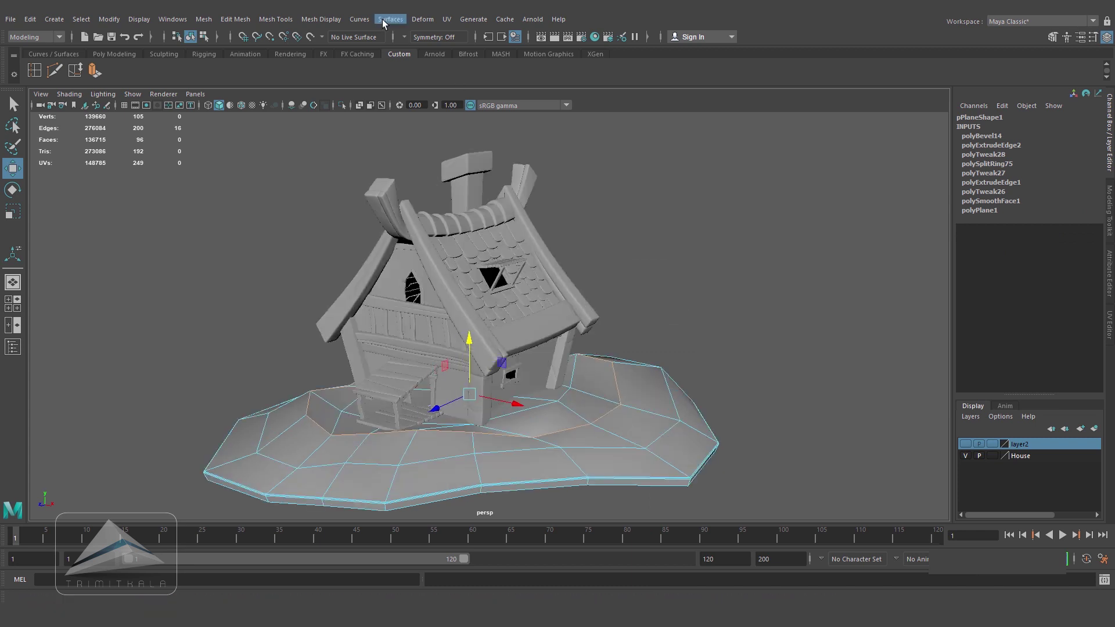
pyautogui.click(321, 19)
pyautogui.click(373, 109)
pyautogui.press('3')
pyautogui.click(724, 323)
pyautogui.keyDown('alt'); pyautogui.moveTo(724, 322); pyautogui.dragTo(771, 366); pyautogui.keyUp('alt')
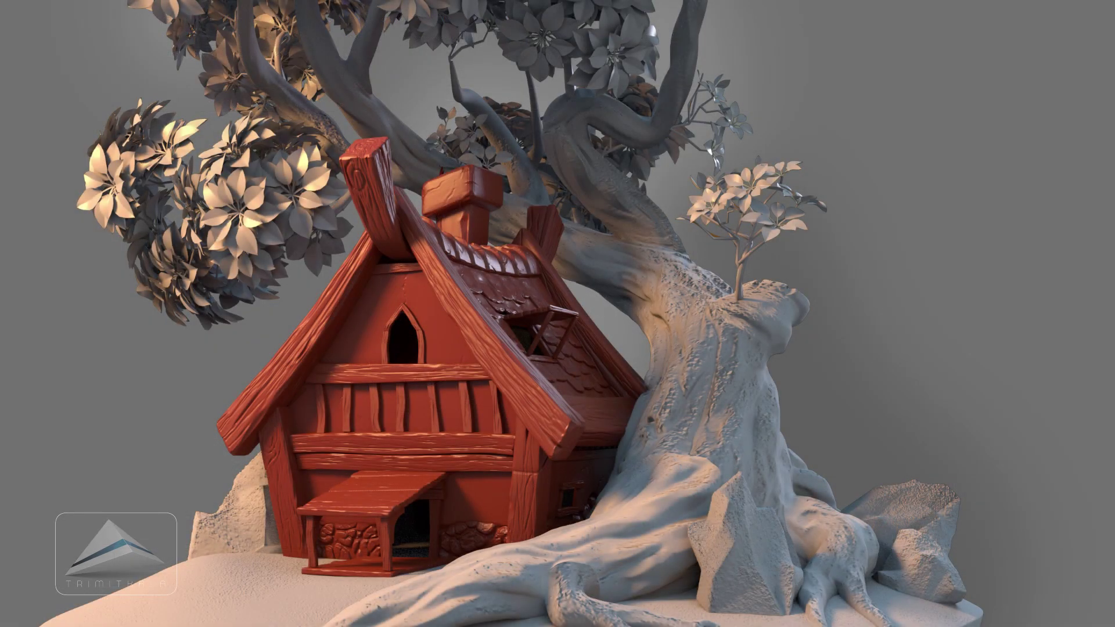